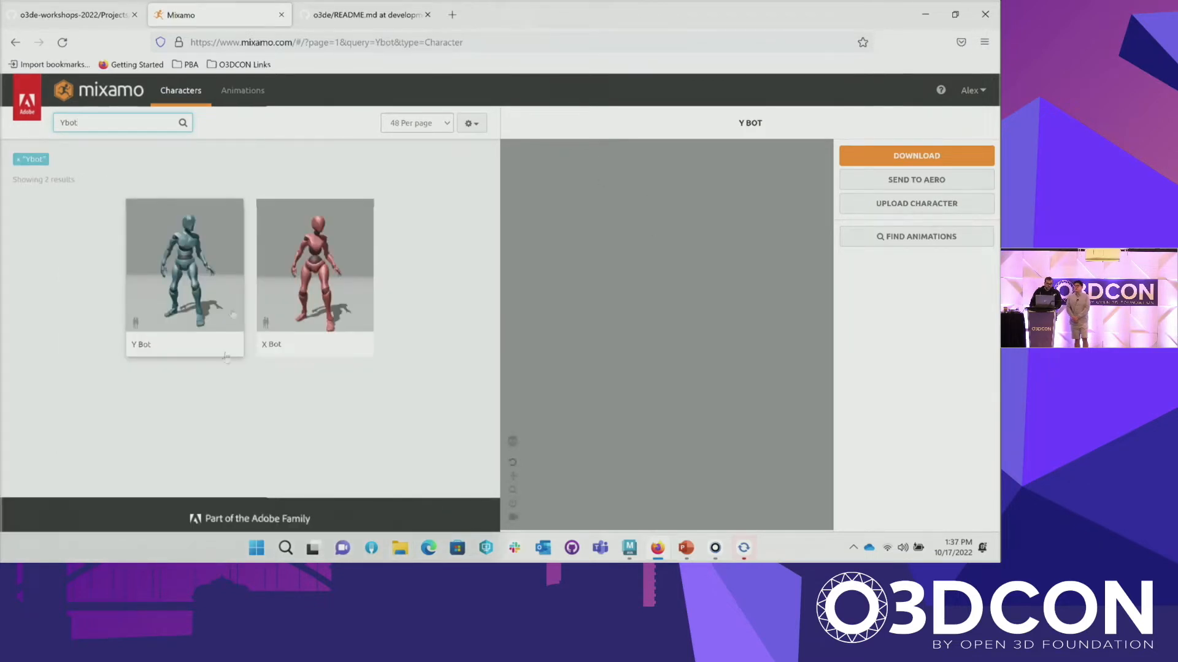
Step: Clear the Ybot character search and search Mixamo's animations for "walk"
double_click(126, 121)
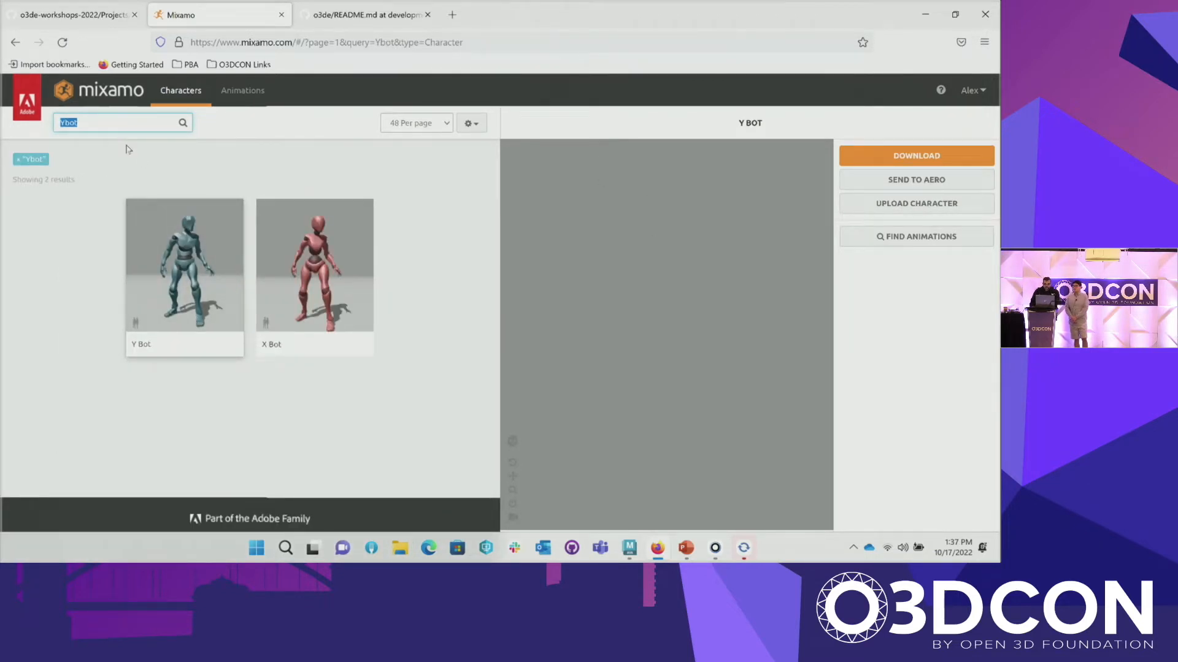
key(BackSpace)
click(240, 91)
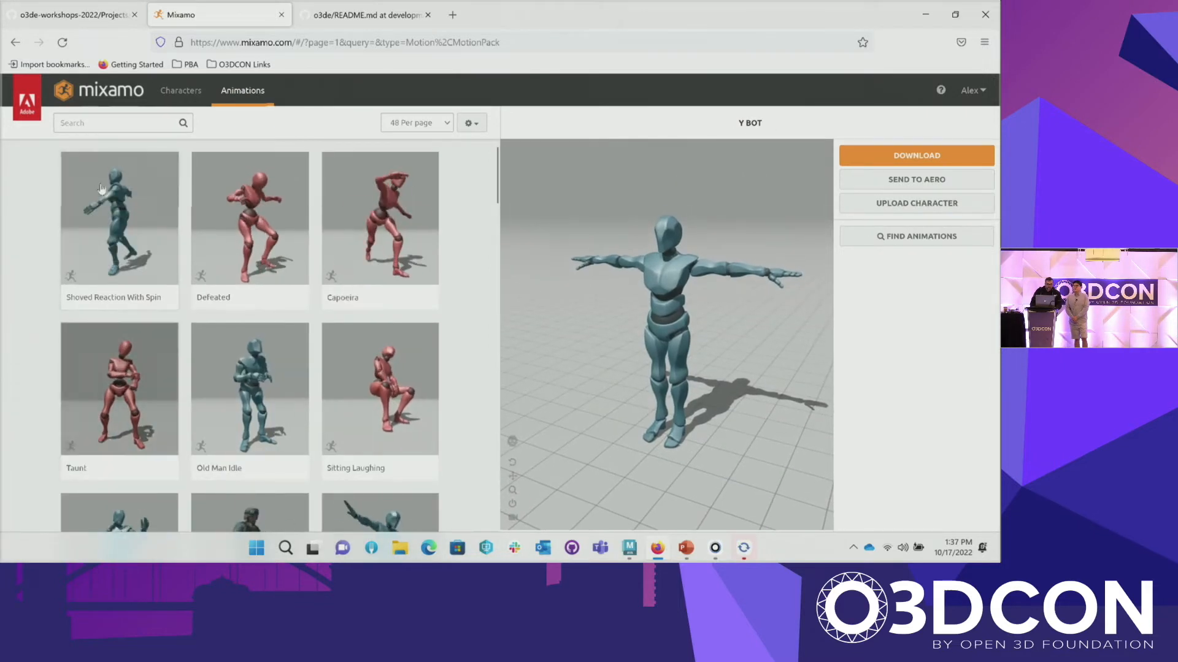
click(117, 123)
text(walk)
key(Return)
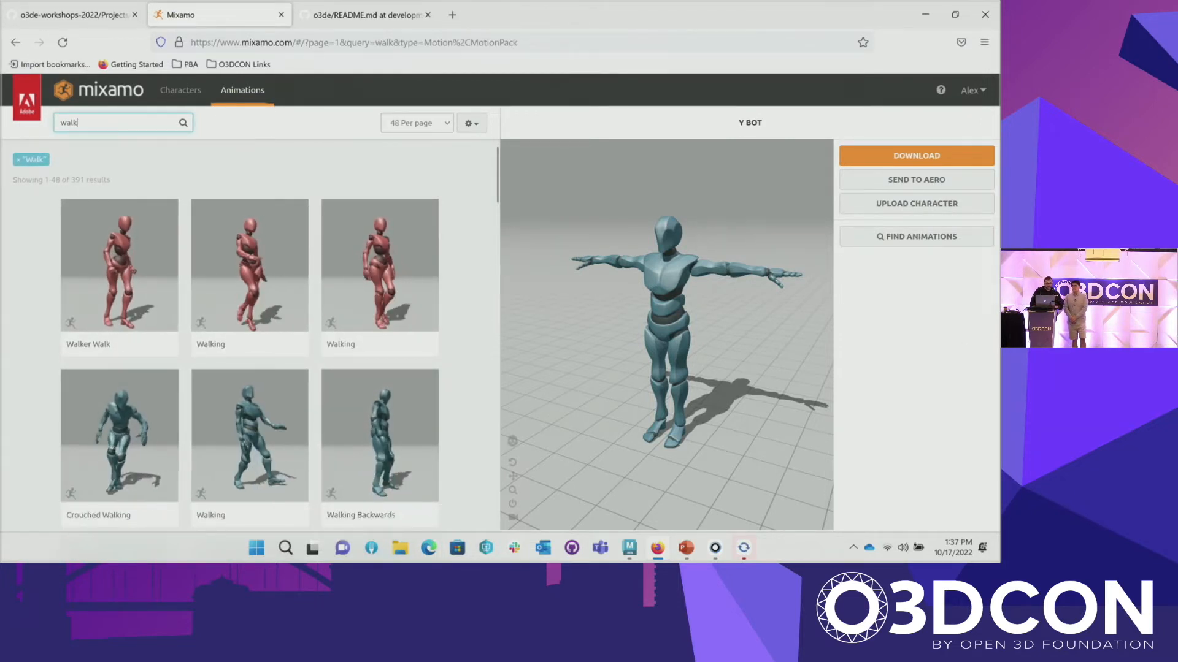
Step: Preview Walker Walk on Y Bot, apply Crouched Walking instead, and toggle its In Place option on and back off
click(136, 279)
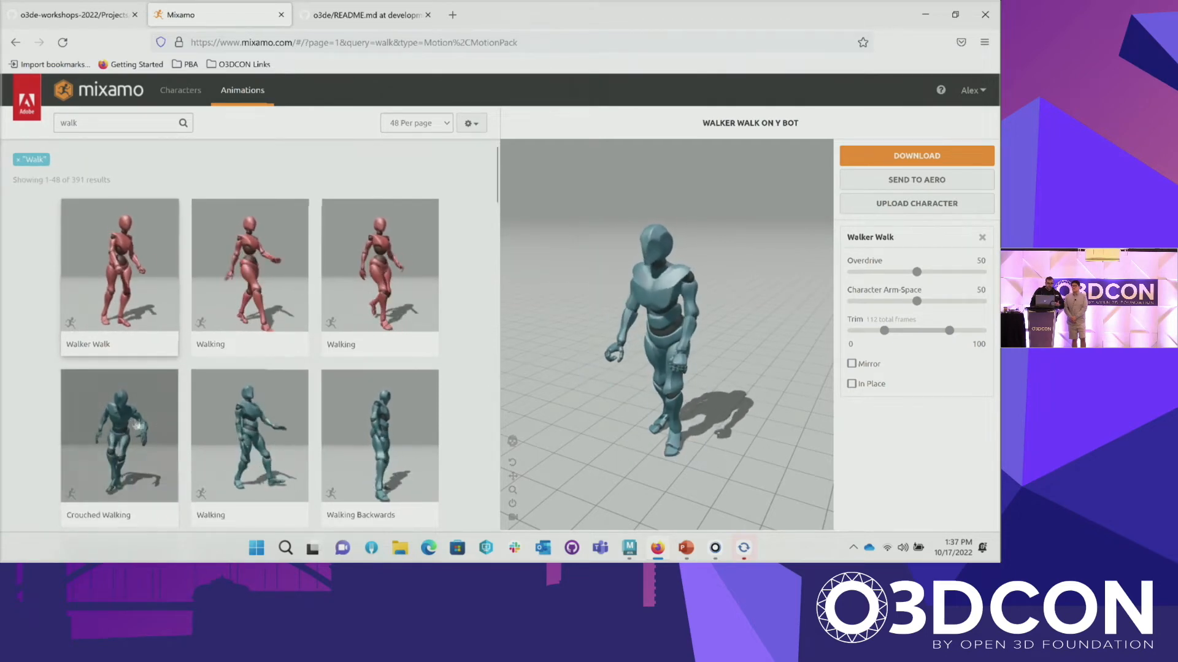
click(79, 508)
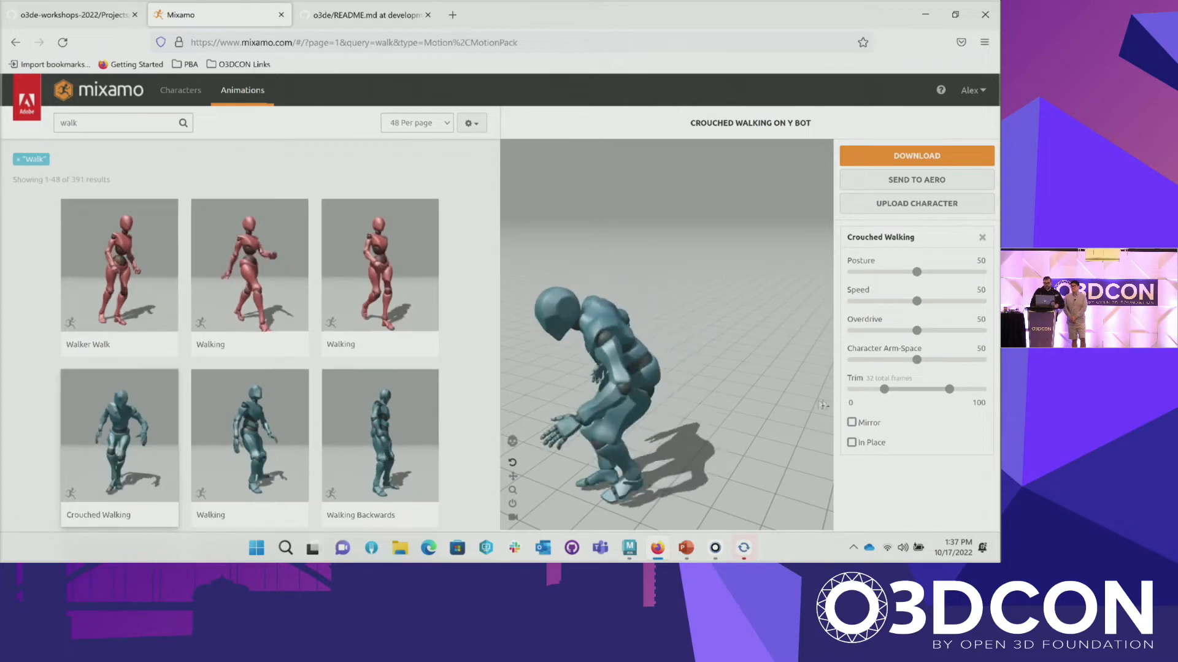
click(851, 442)
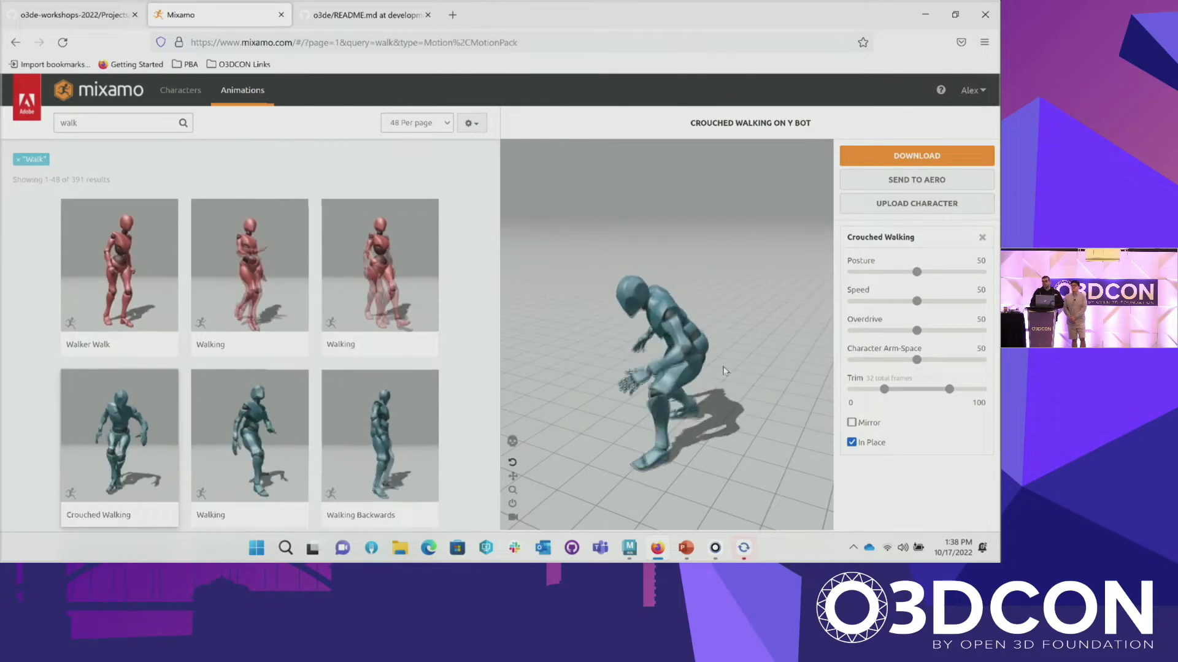
click(851, 442)
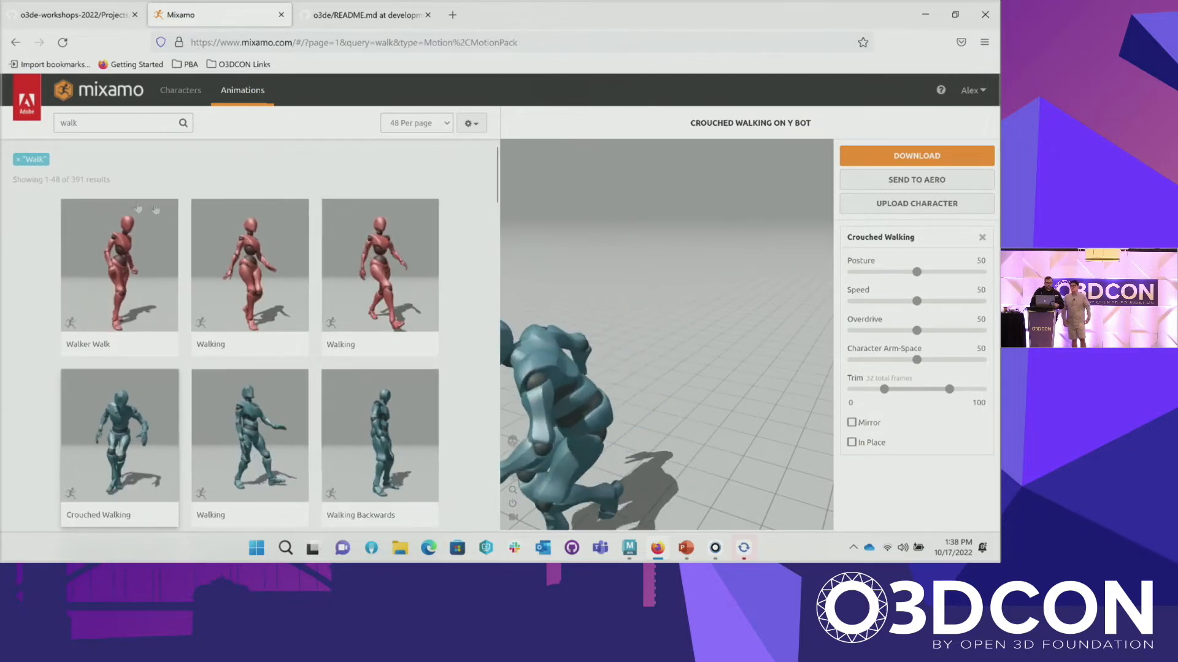
Step: Switch to the PowerPoint slide show and advance to the Maya Animation Export Process slide
mouse_move(688, 548)
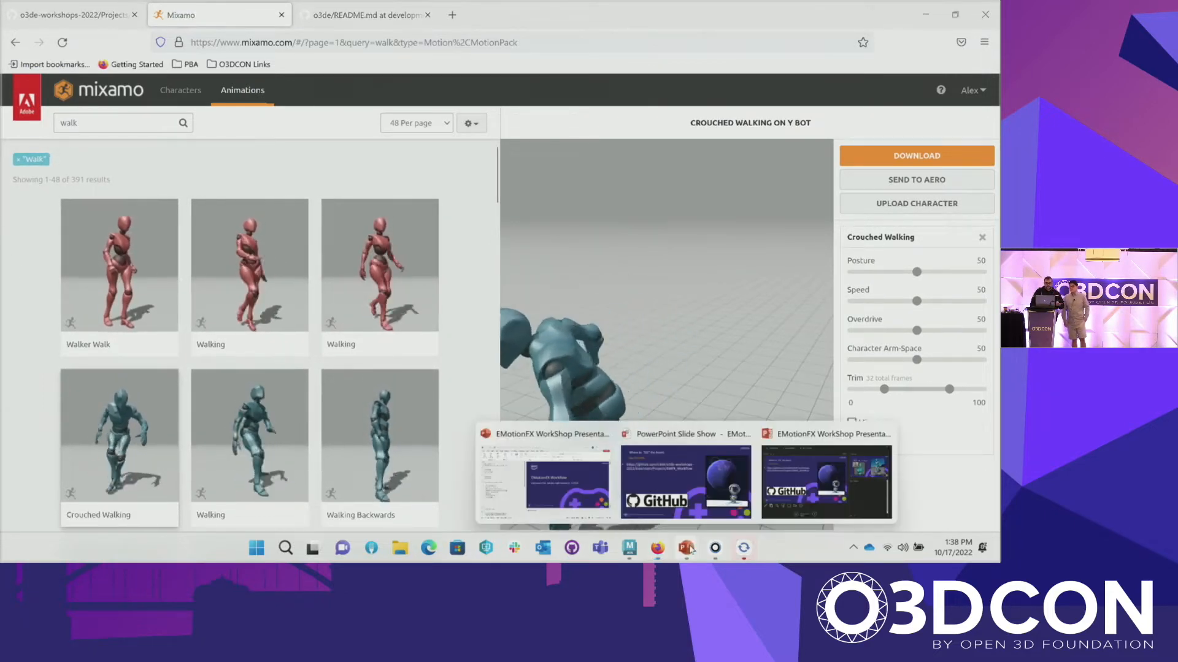
click(698, 485)
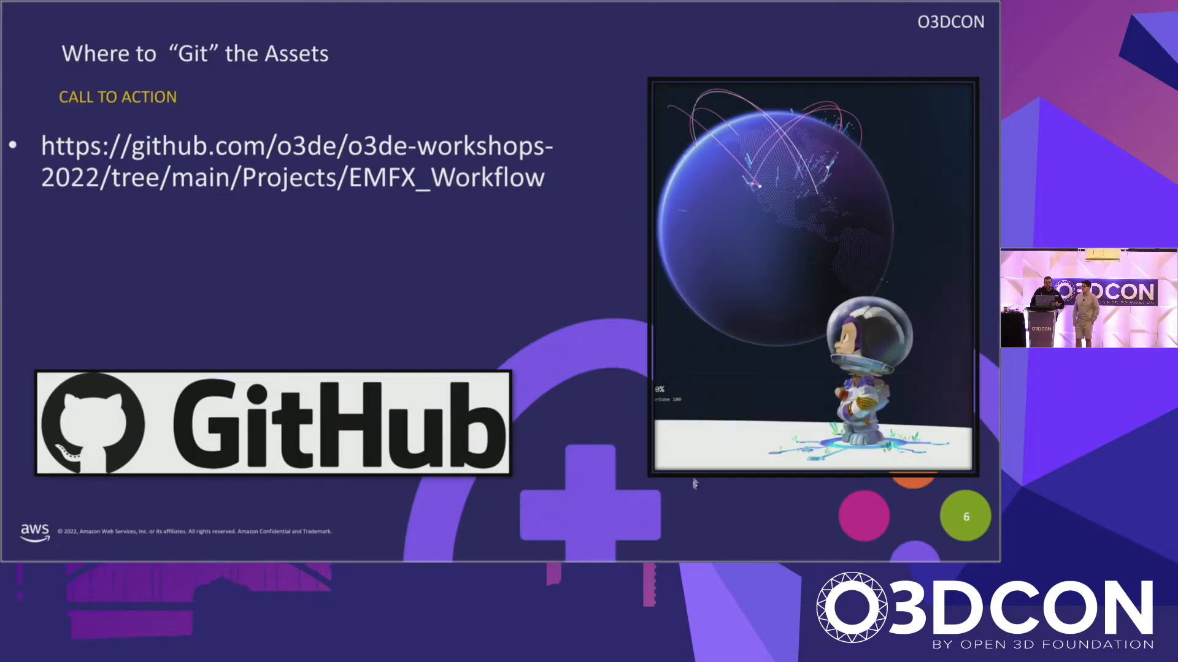
click(437, 206)
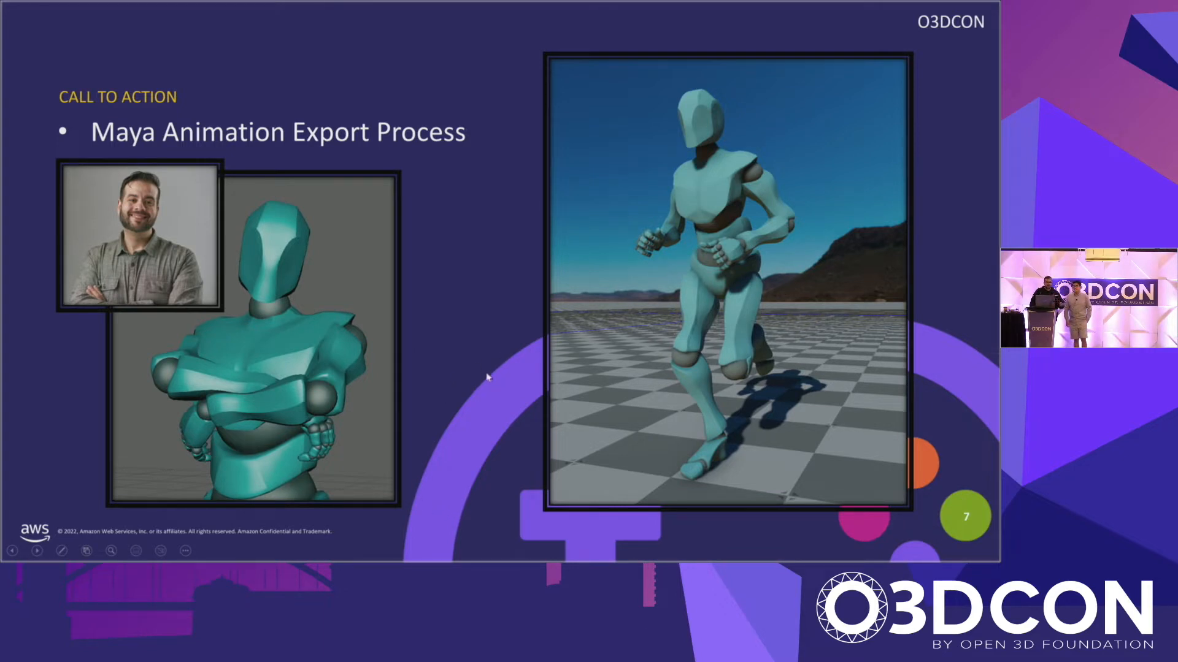
Step: Switch to the Jerry.ma scene in Maya and select the Jerry character mesh
key(alt+Tab)
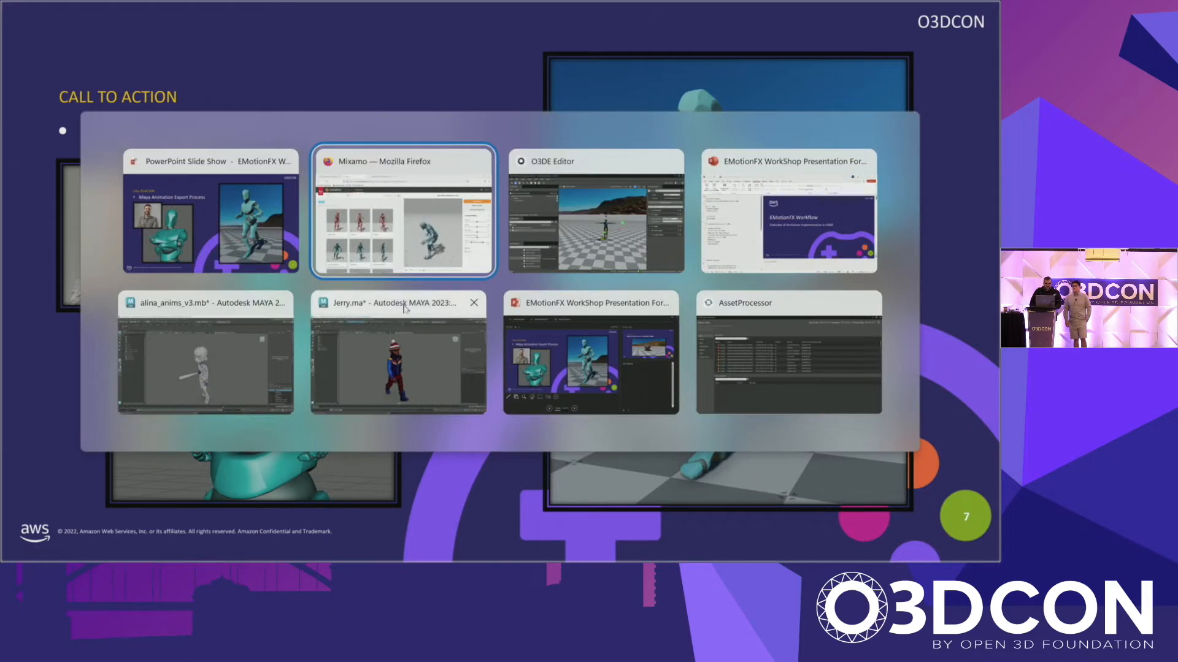
click(618, 207)
key(alt+Tab)
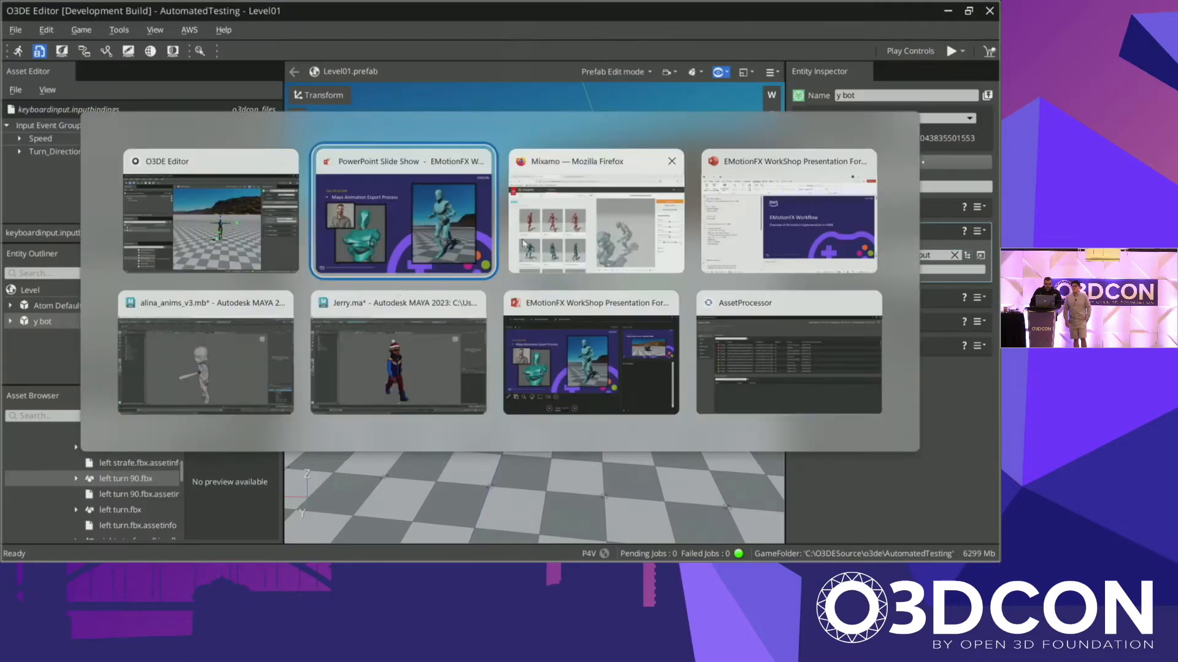
click(398, 356)
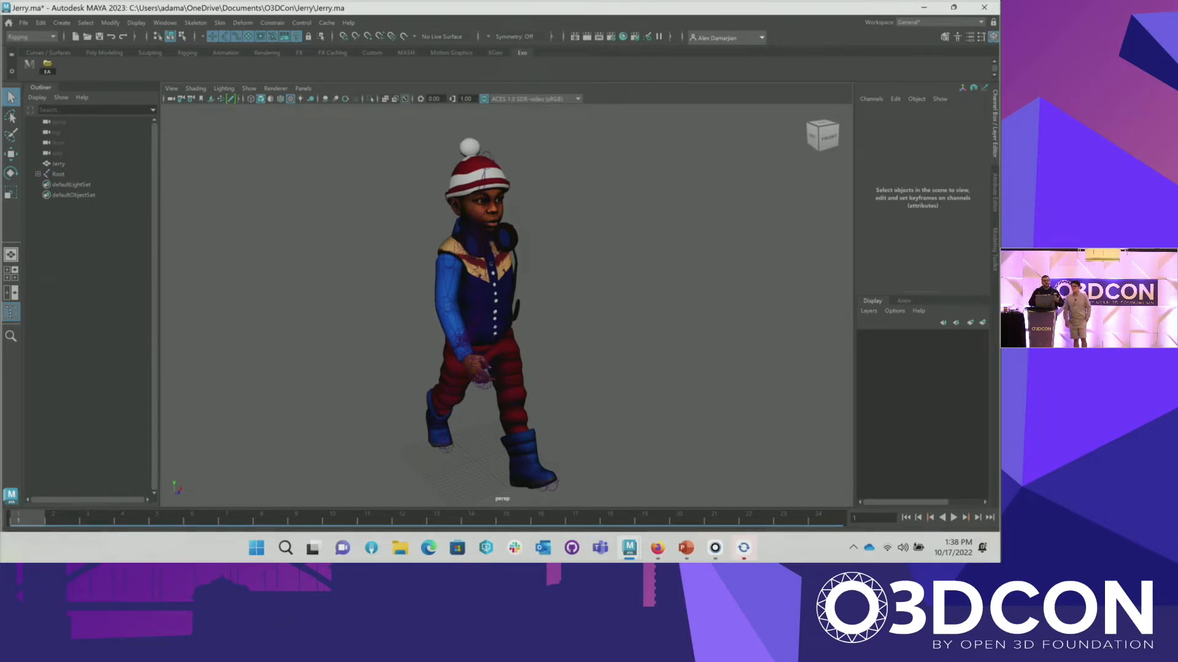
scroll(423, 311, up, 3)
alt+drag(423, 312, 464, 285)
click(471, 265)
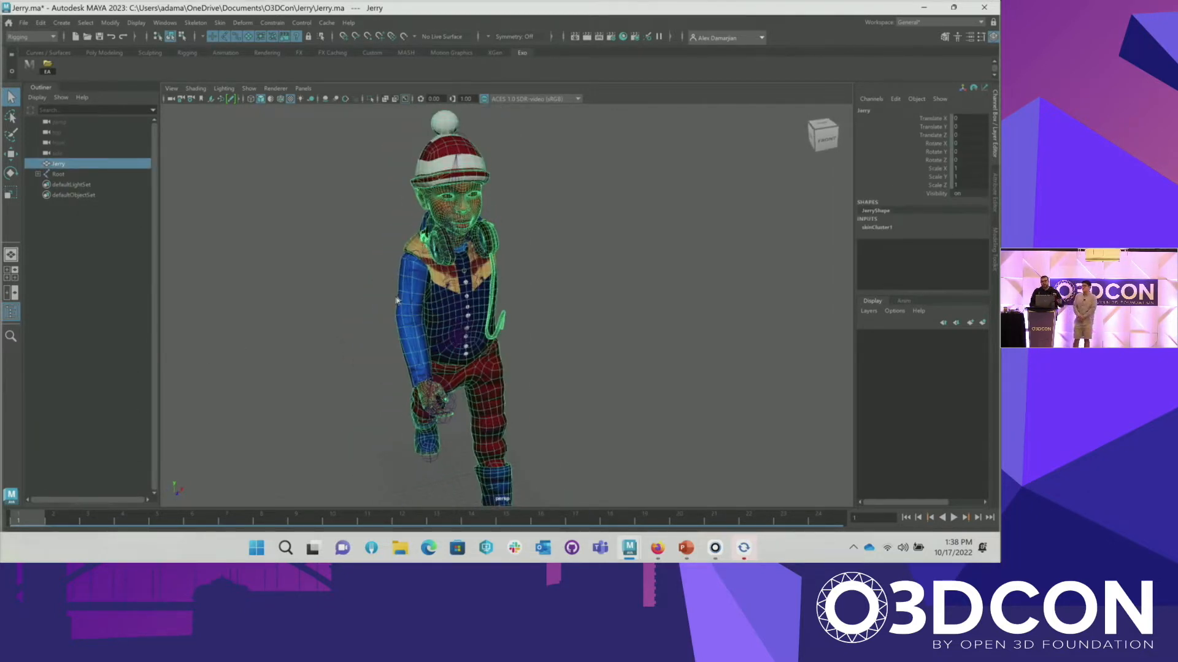
scroll(480, 260, up, 2)
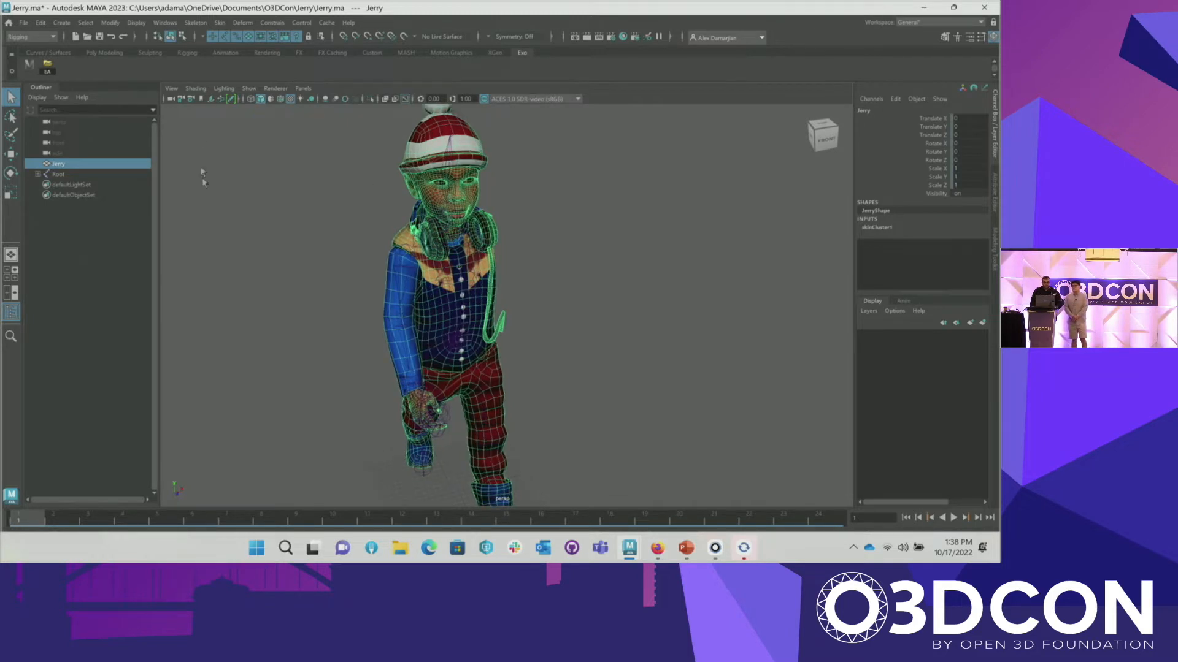
Step: Hide the polygon meshes in the viewport and select the skeleton's Root joint to examine the joint hierarchy
click(249, 89)
click(278, 193)
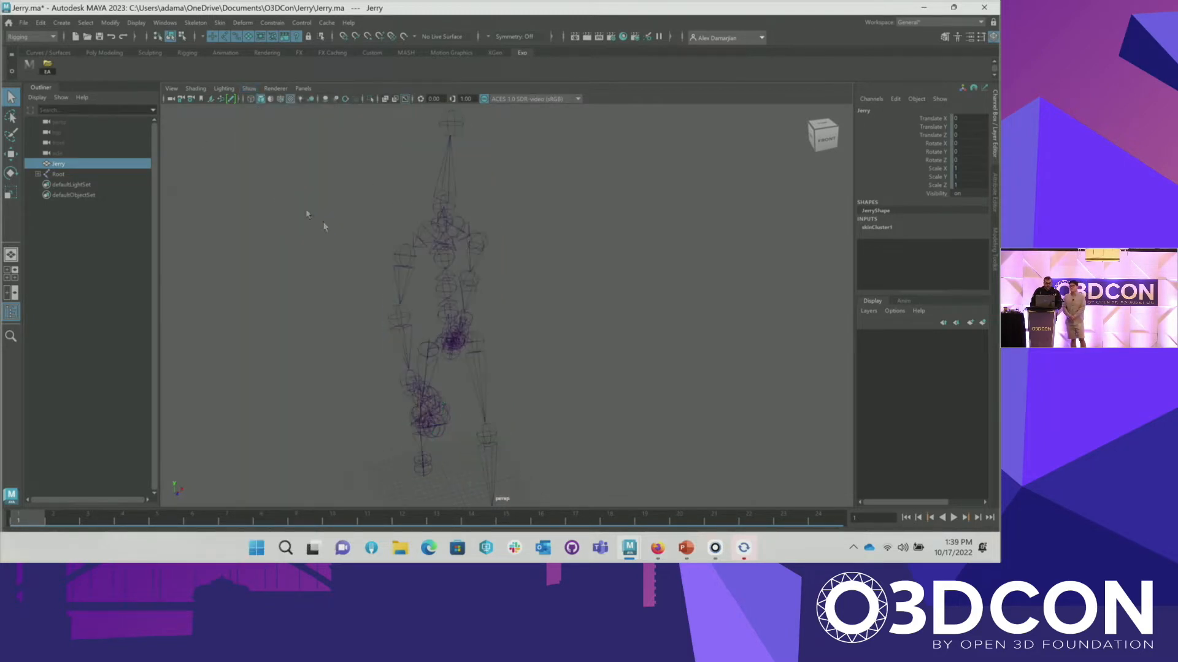
alt+drag(547, 285, 503, 273)
click(446, 314)
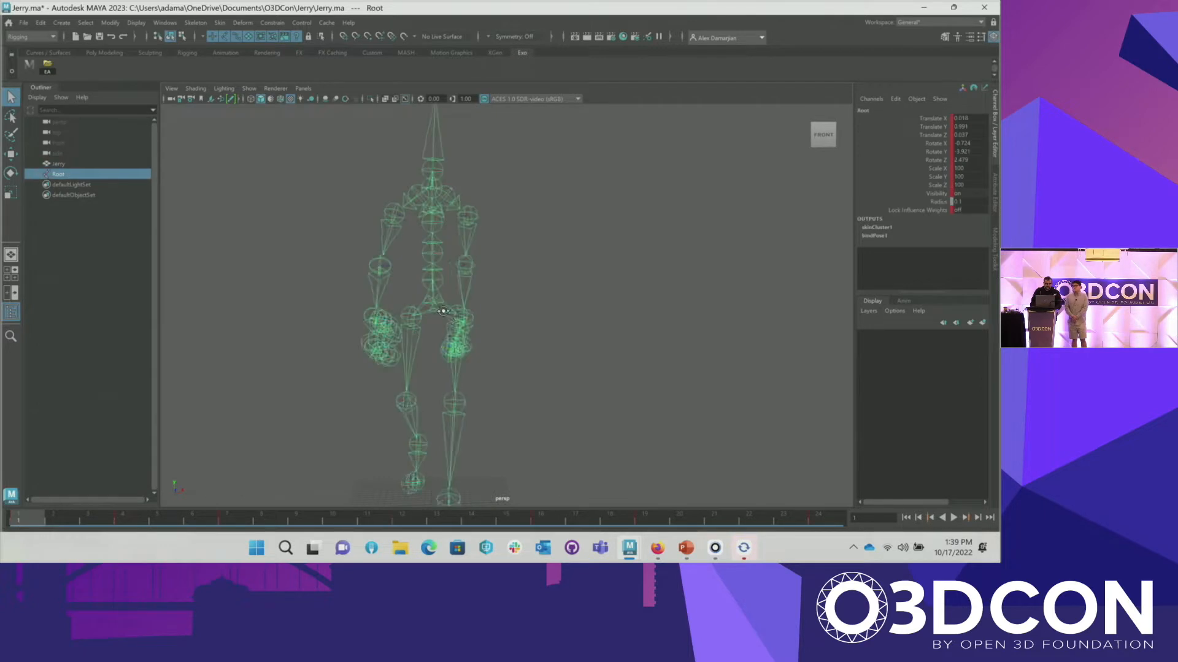
alt+drag(446, 313, 486, 300)
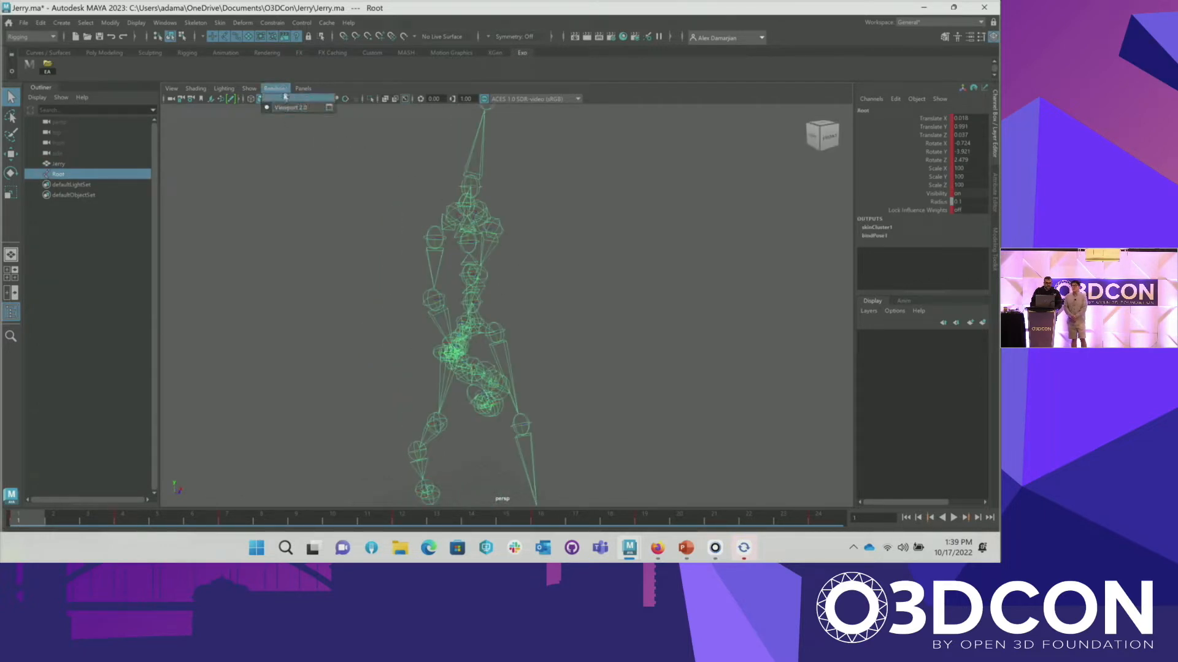
Step: Show the polygon meshes in the viewport again and select the R_UpperArm joint
click(249, 89)
click(264, 196)
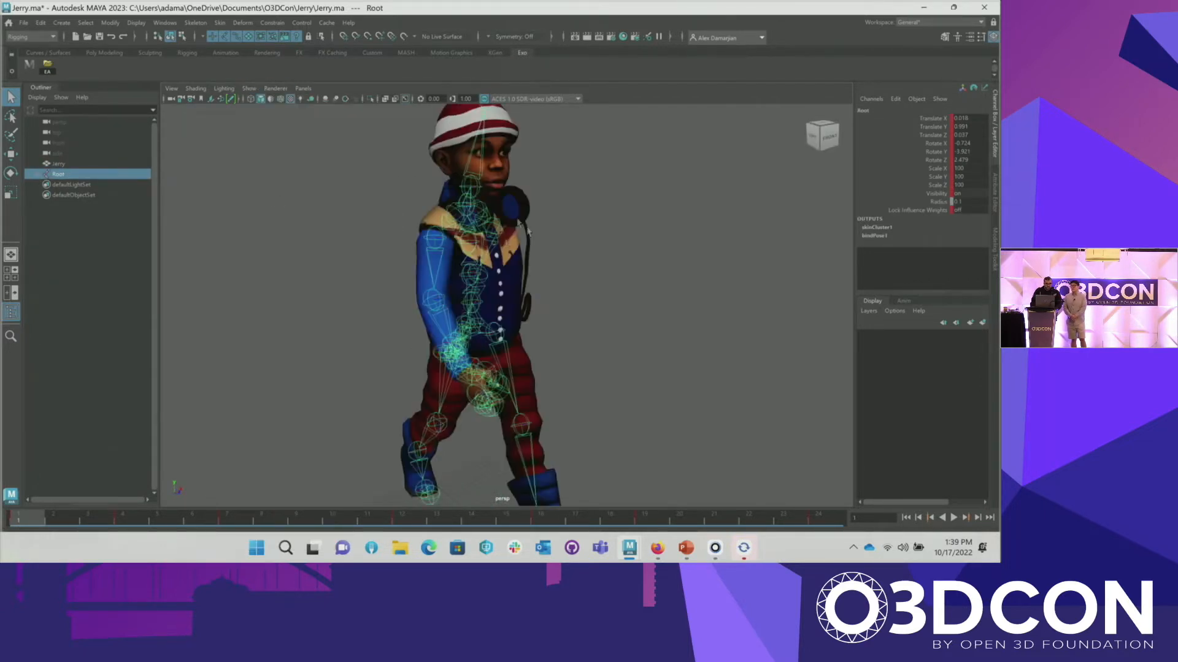
click(429, 210)
click(464, 257)
alt+drag(593, 258, 584, 268)
alt+drag(464, 300, 477, 258)
click(447, 235)
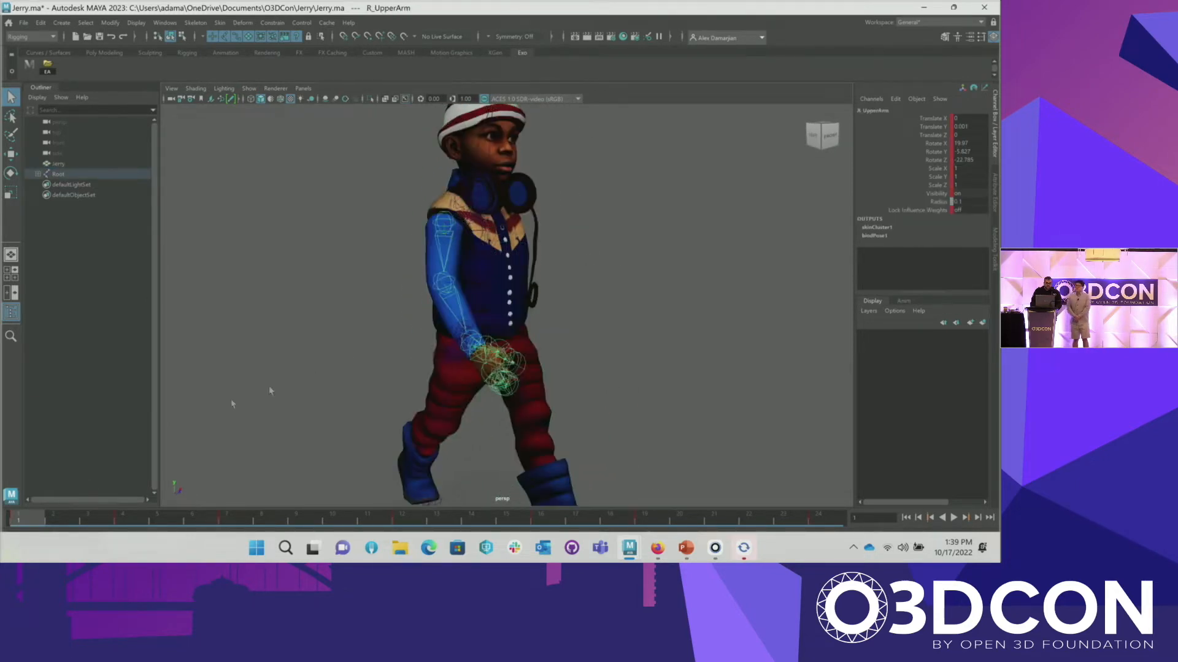
Step: Try rotating the R_UpperArm joint to swing the arm backward, and undo the rotation
key(alt+v)
key(Escape)
alt+drag(578, 234, 588, 232)
scroll(586, 233, up, 2)
alt+middle_drag(585, 232, 581, 263)
key(e)
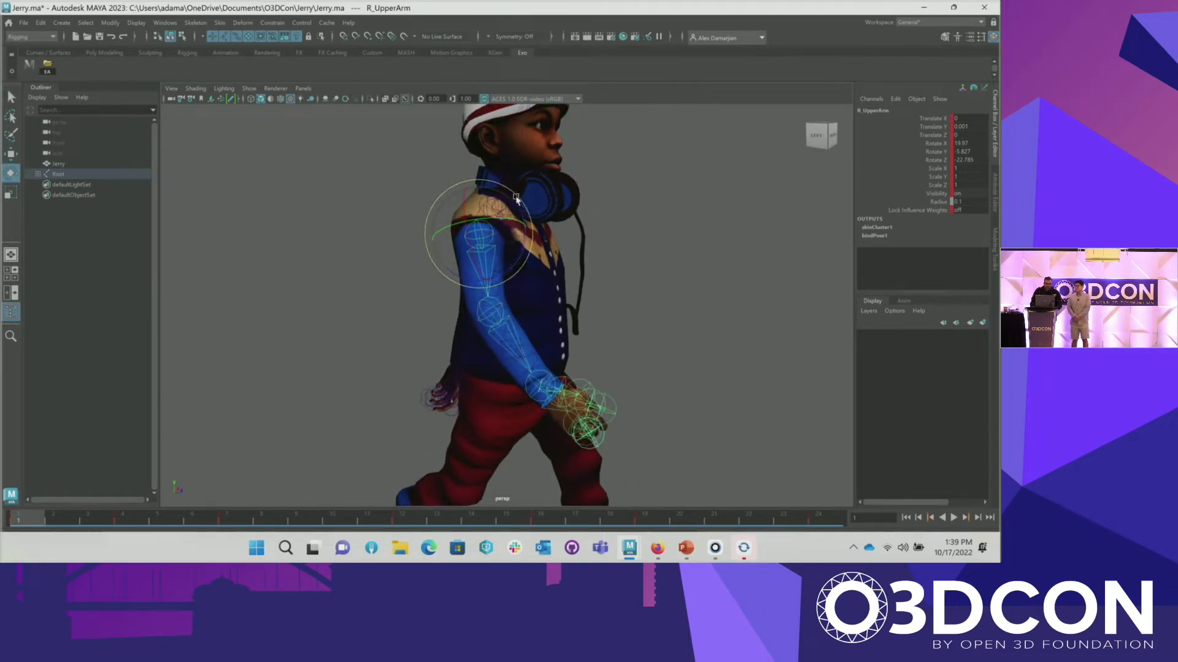
drag(519, 209, 528, 231)
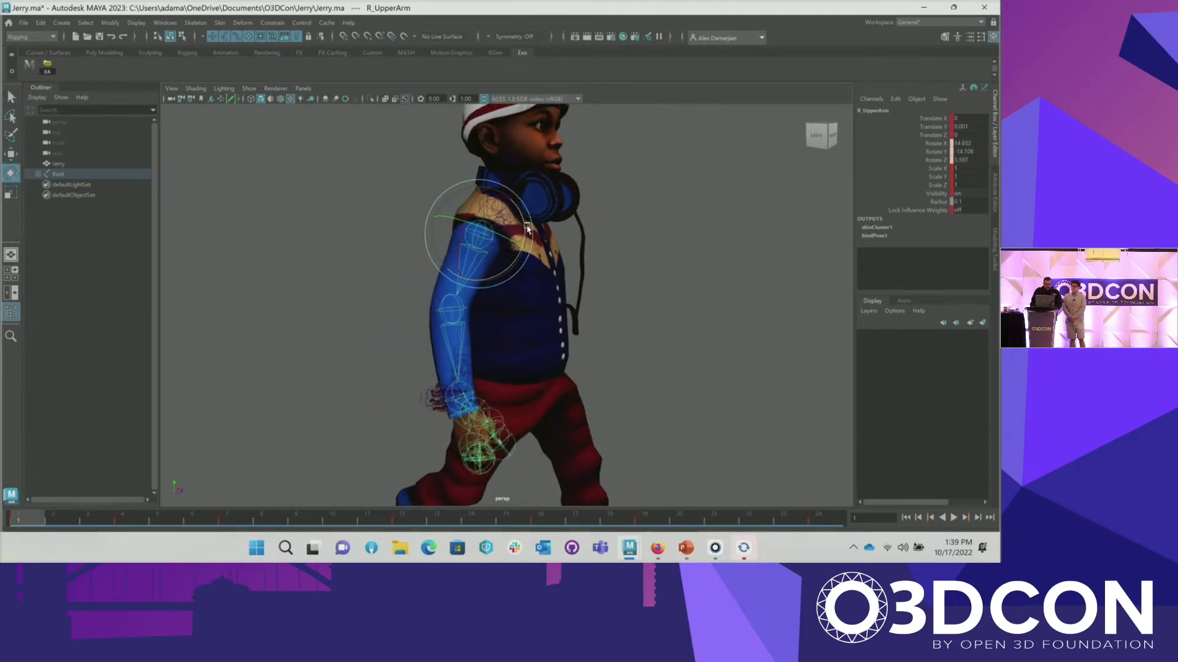
key(ctrl+z)
scroll(633, 259, down, 2)
alt+drag(633, 258, 523, 264)
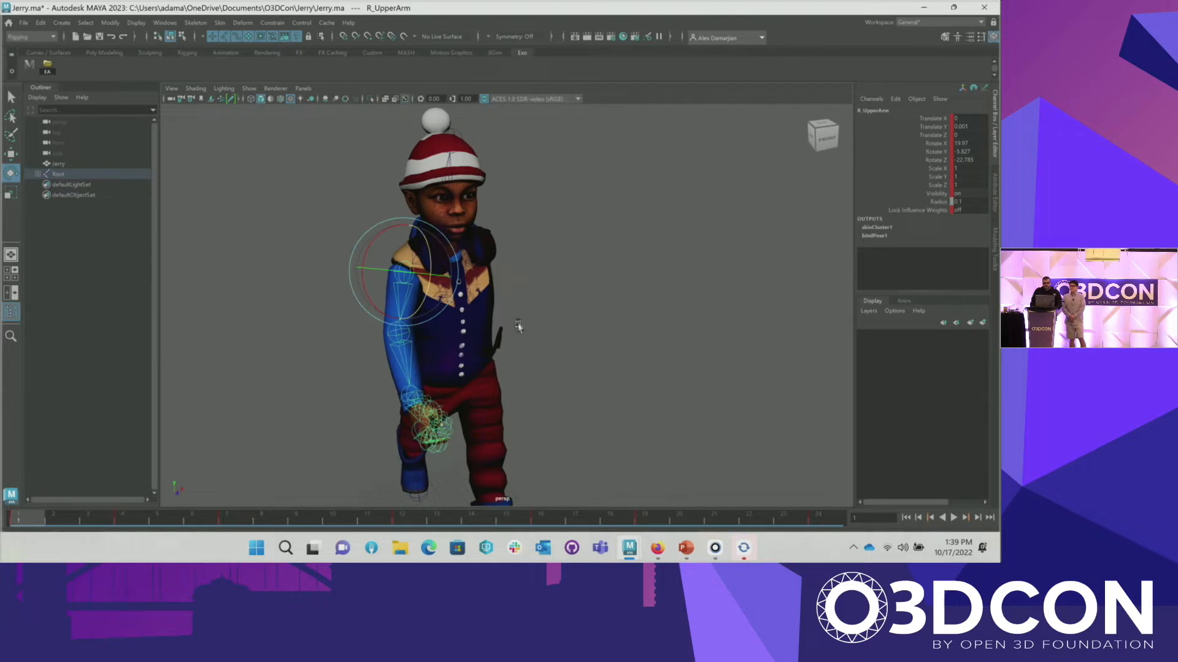
Step: Switch to the alina_anims_v3.mb scene in Maya and select the Spine3 control on the Alina rig
mouse_move(631, 552)
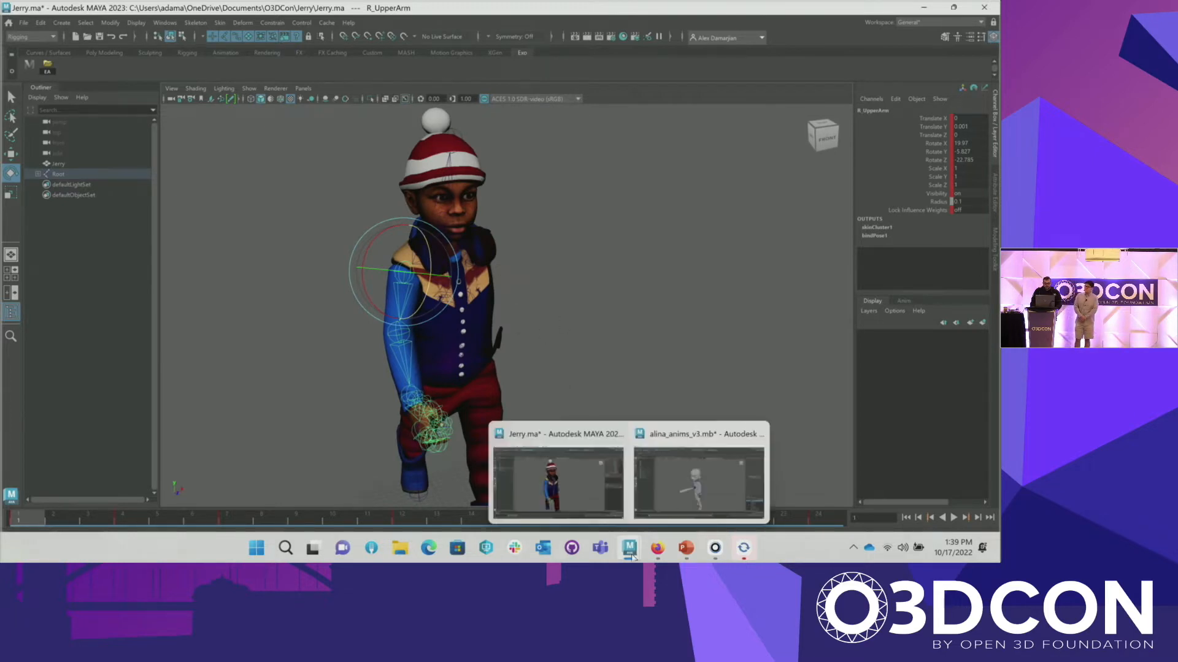
click(688, 447)
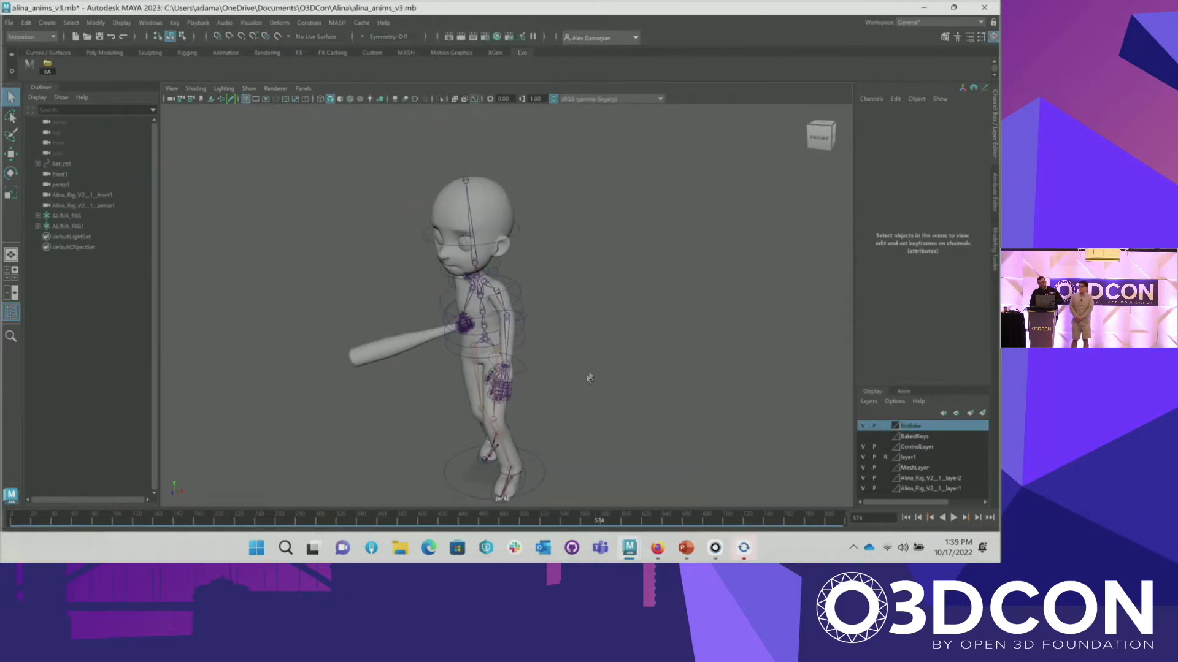
alt+drag(525, 318, 527, 310)
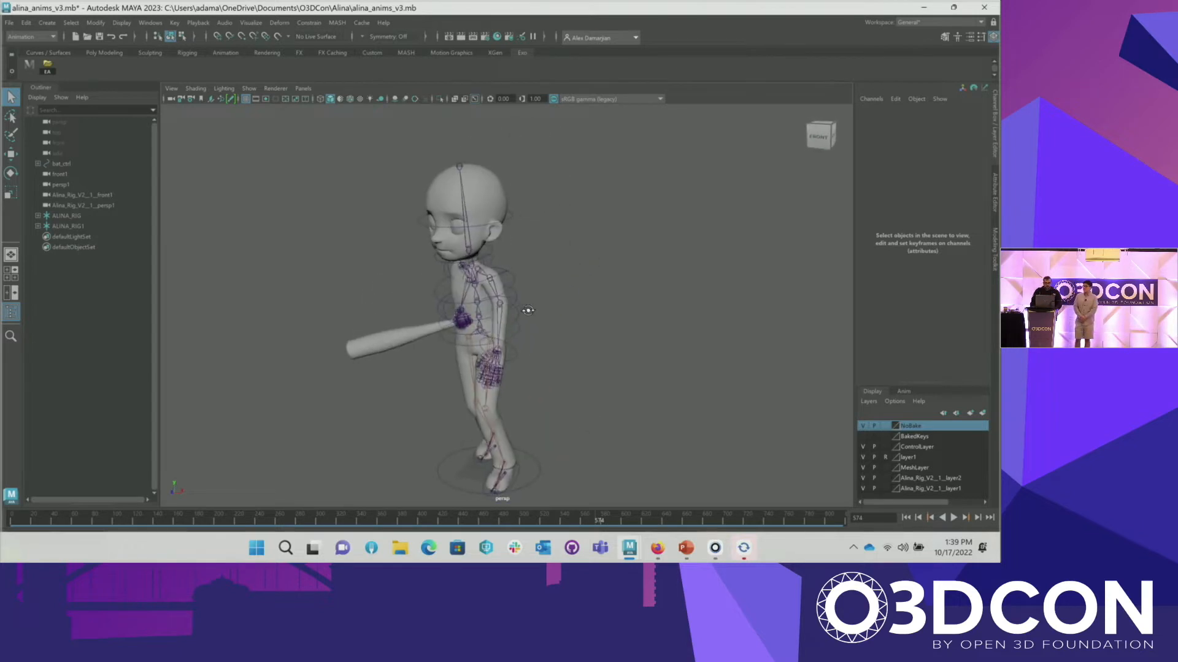
scroll(551, 333, up, 3)
click(529, 201)
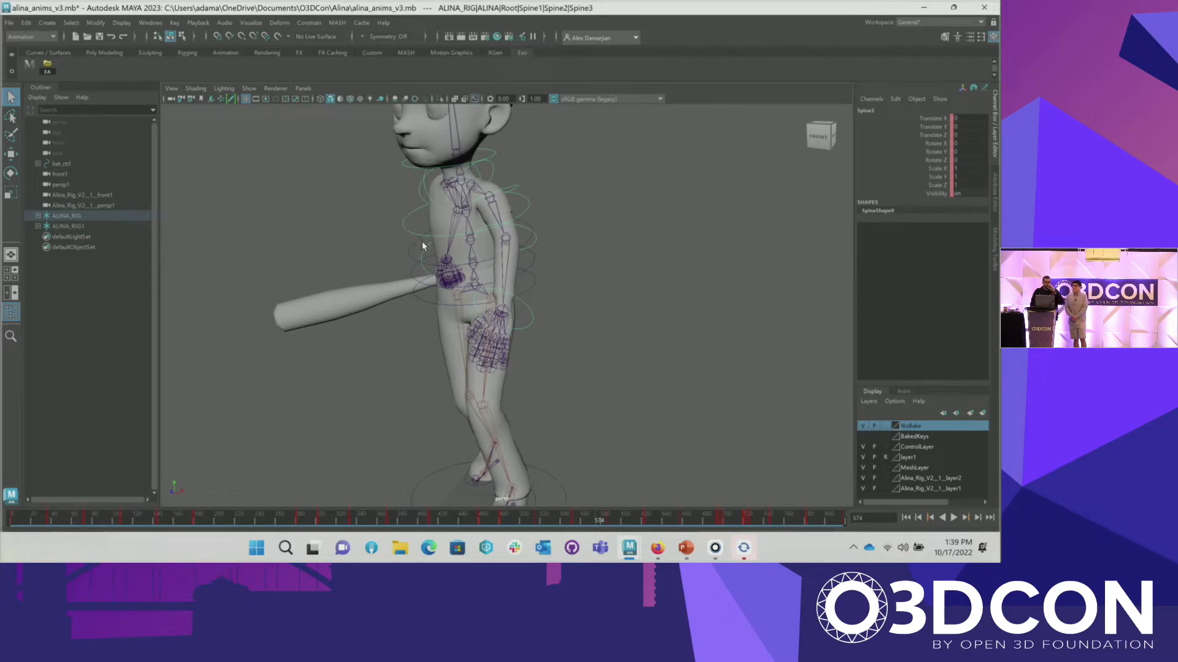
Step: Select the LFoot control around the Alina rig's left foot
alt+drag(477, 363, 448, 344)
alt+middle_drag(535, 375, 536, 334)
scroll(522, 377, up, 5)
alt+drag(513, 391, 386, 344)
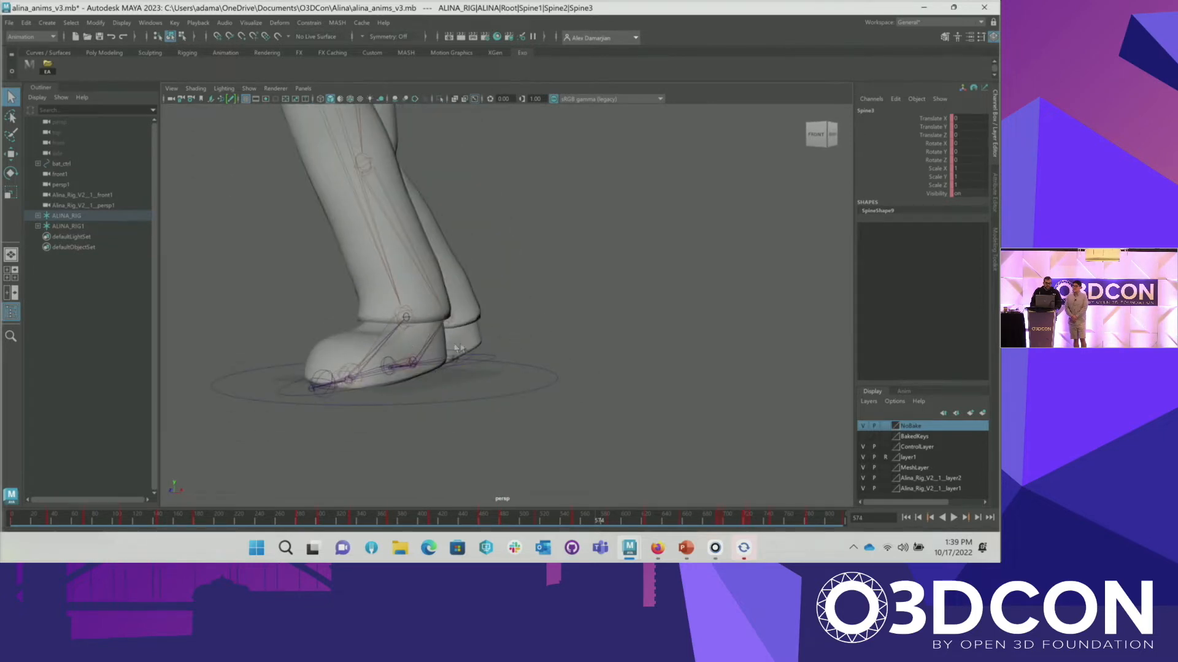
click(489, 355)
alt+drag(502, 351, 525, 366)
click(525, 412)
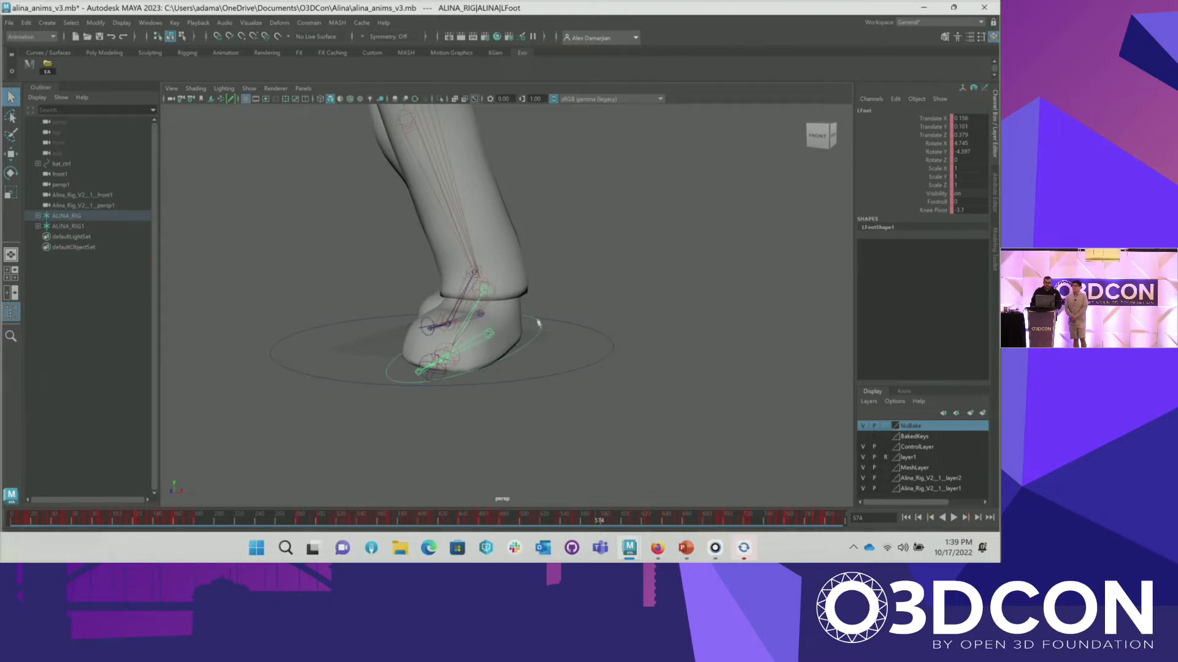
Step: Try scrubbing the Footroll attribute on the LFoot control and return it to 0
click(937, 202)
middle_drag(754, 236, 555, 281)
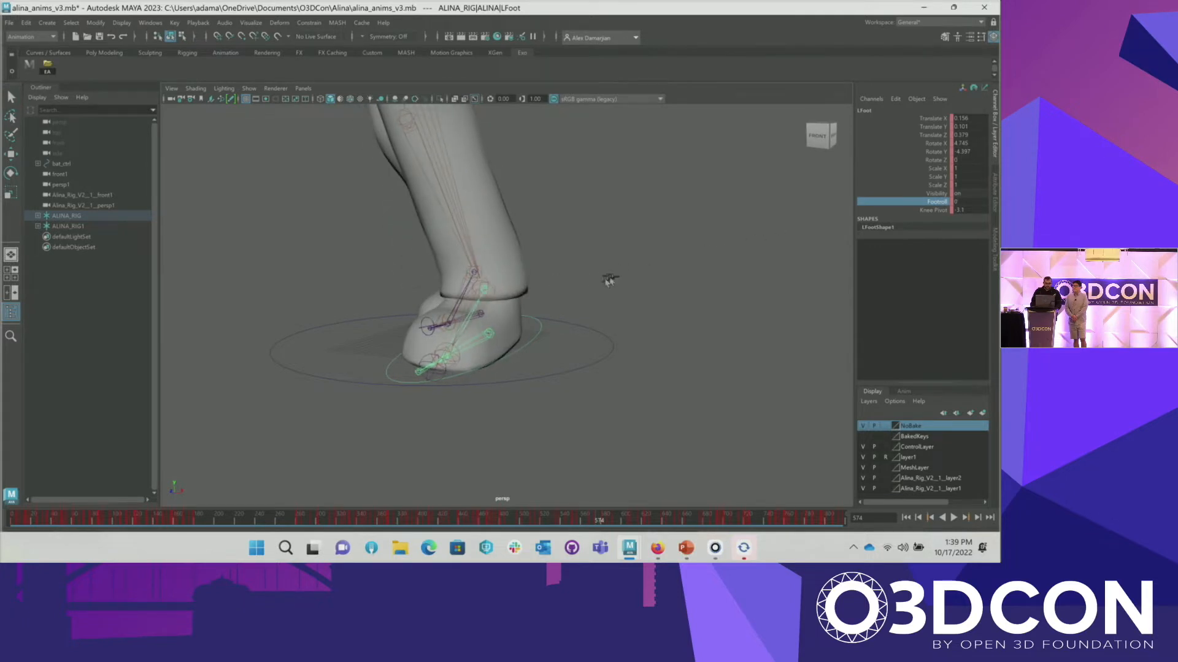
scroll(621, 282, down, 7)
alt+middle_drag(554, 214, 559, 319)
alt+drag(564, 294, 676, 269)
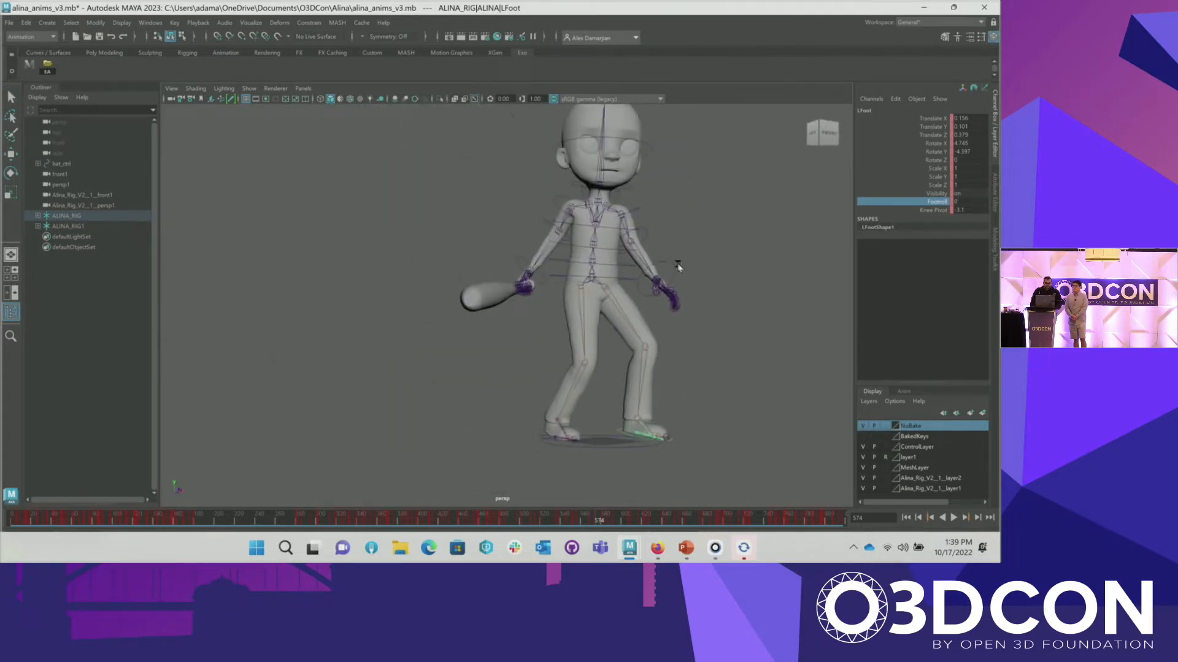
Step: Look at the Jerry.ma scene again for comparison, return to alina_anims_v3.mb and clear the selection
mouse_move(629, 547)
click(581, 469)
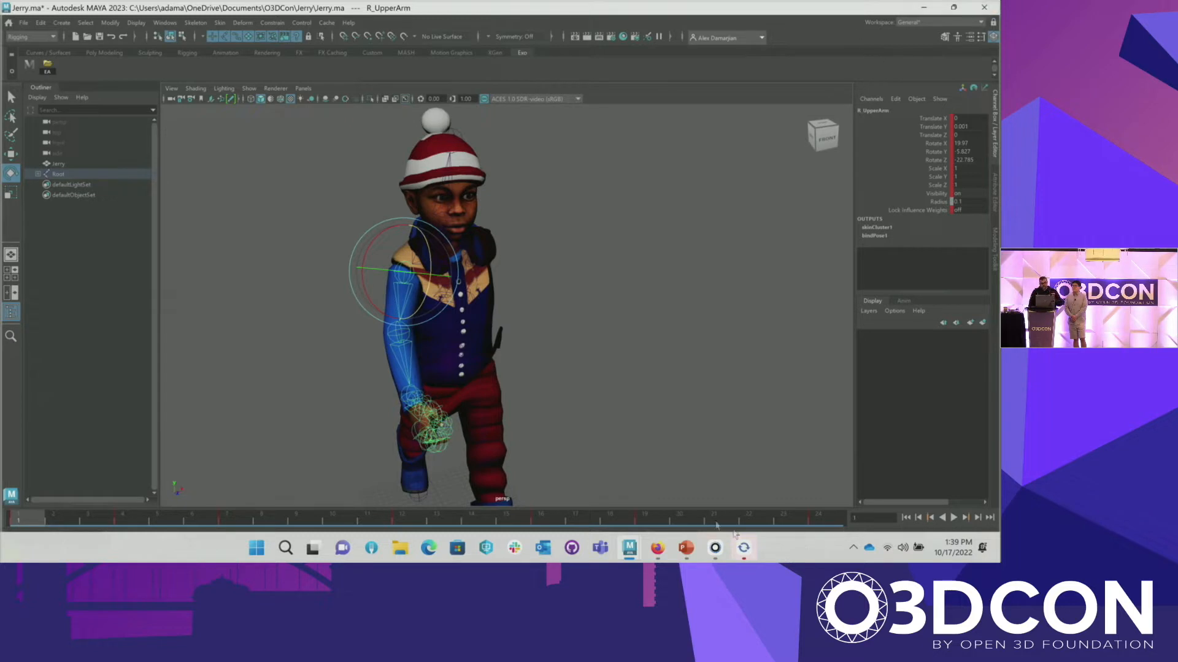
mouse_move(631, 548)
click(696, 484)
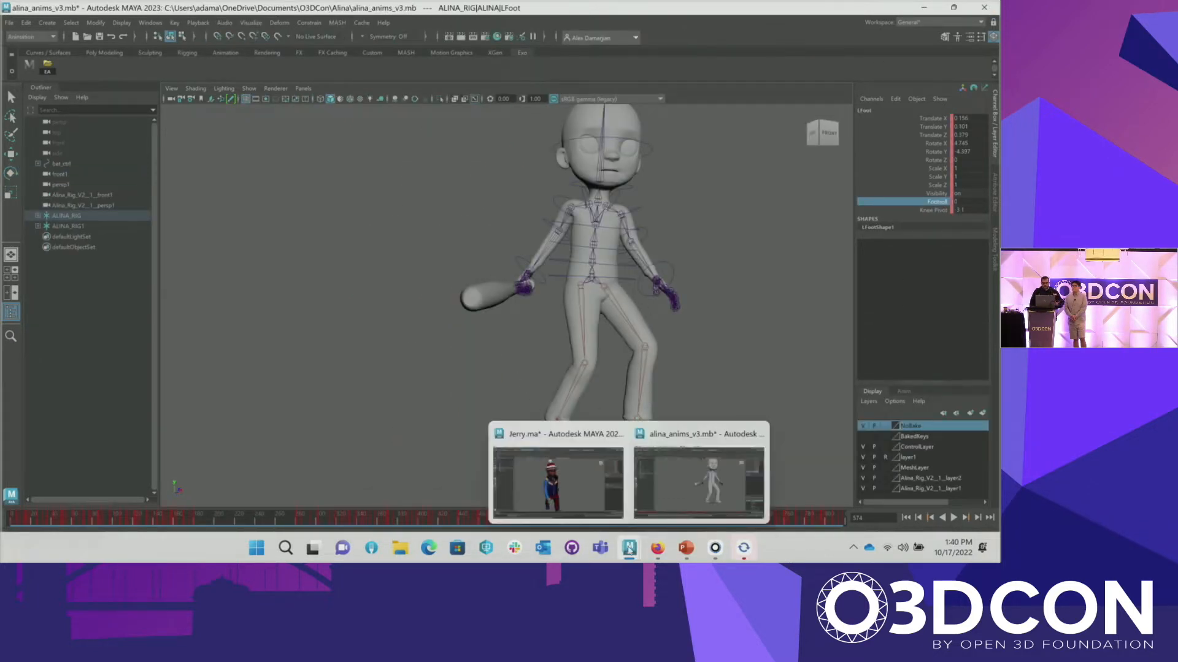
click(728, 314)
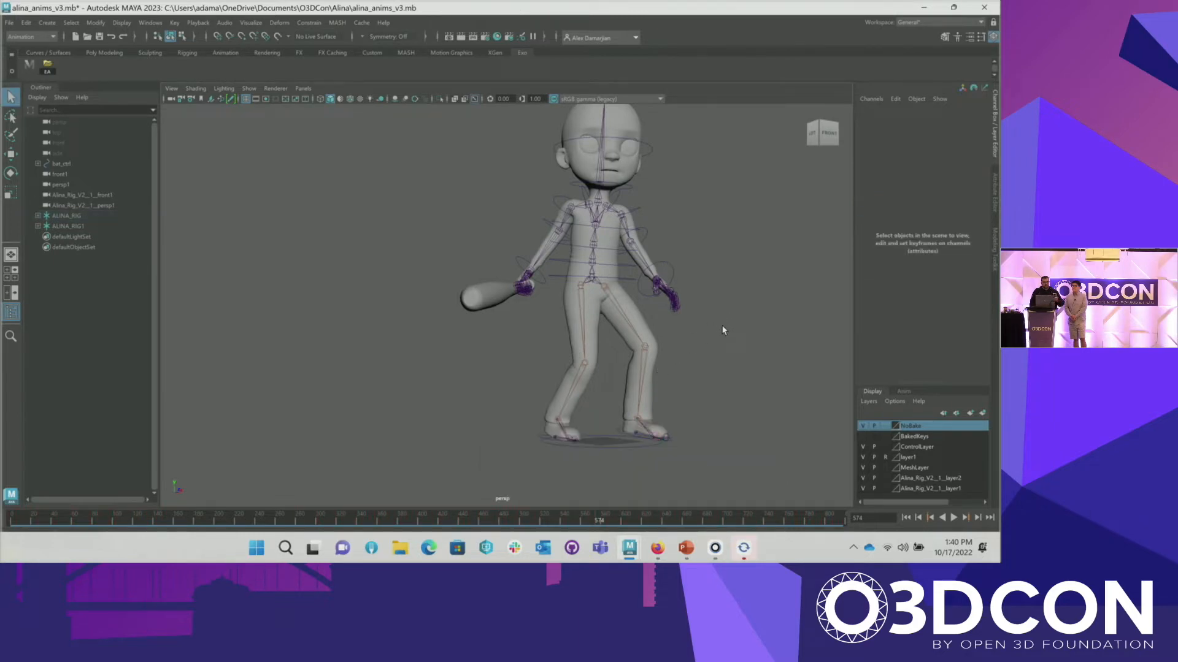
mouse_move(661, 541)
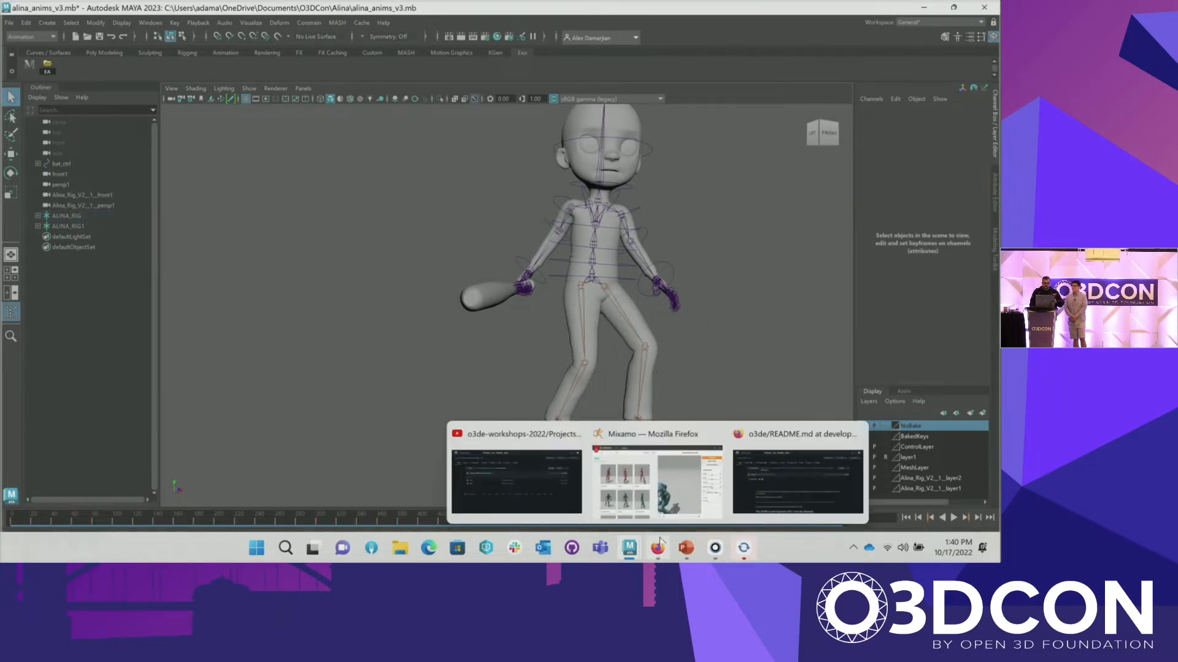
Step: Switch to Firefox and look through the README of the O3DE Scene Exporter for Blender on GitHub
click(664, 509)
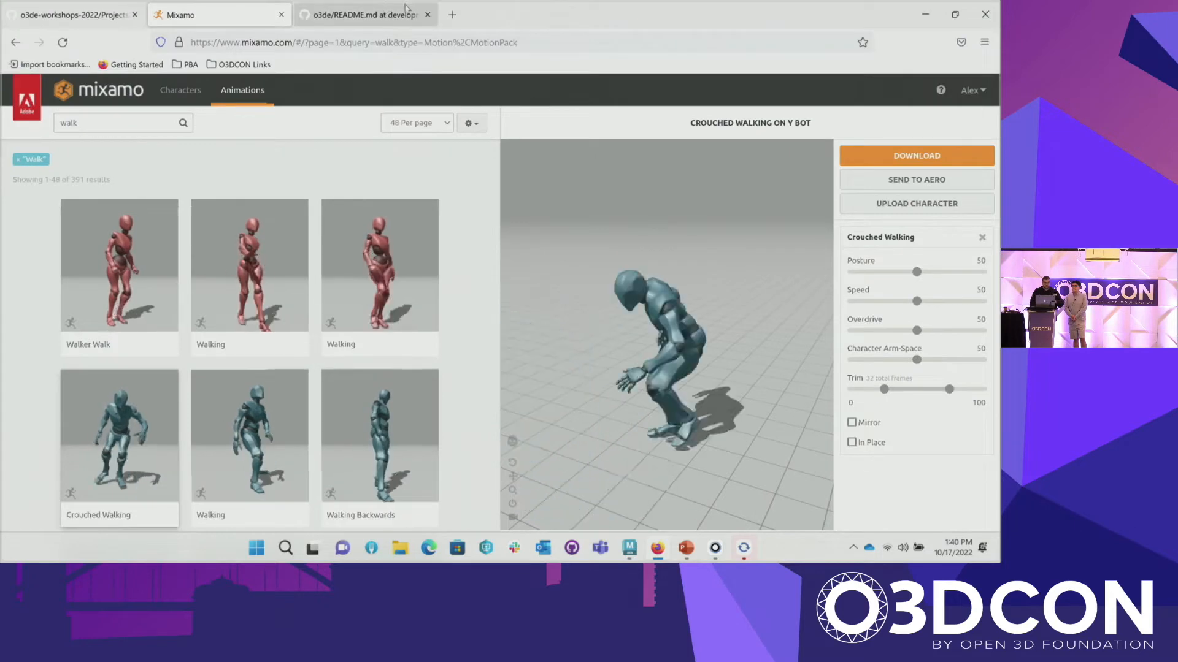
click(381, 15)
scroll(593, 231, up, 10)
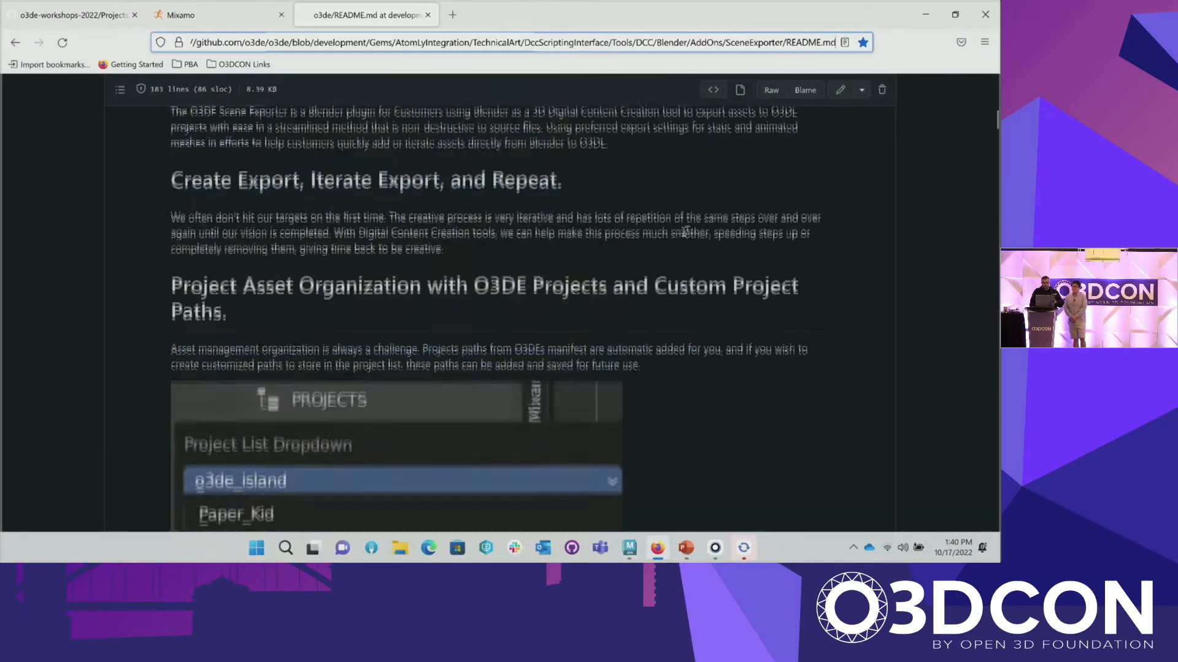
scroll(682, 256, up, 6)
scroll(683, 257, down, 1)
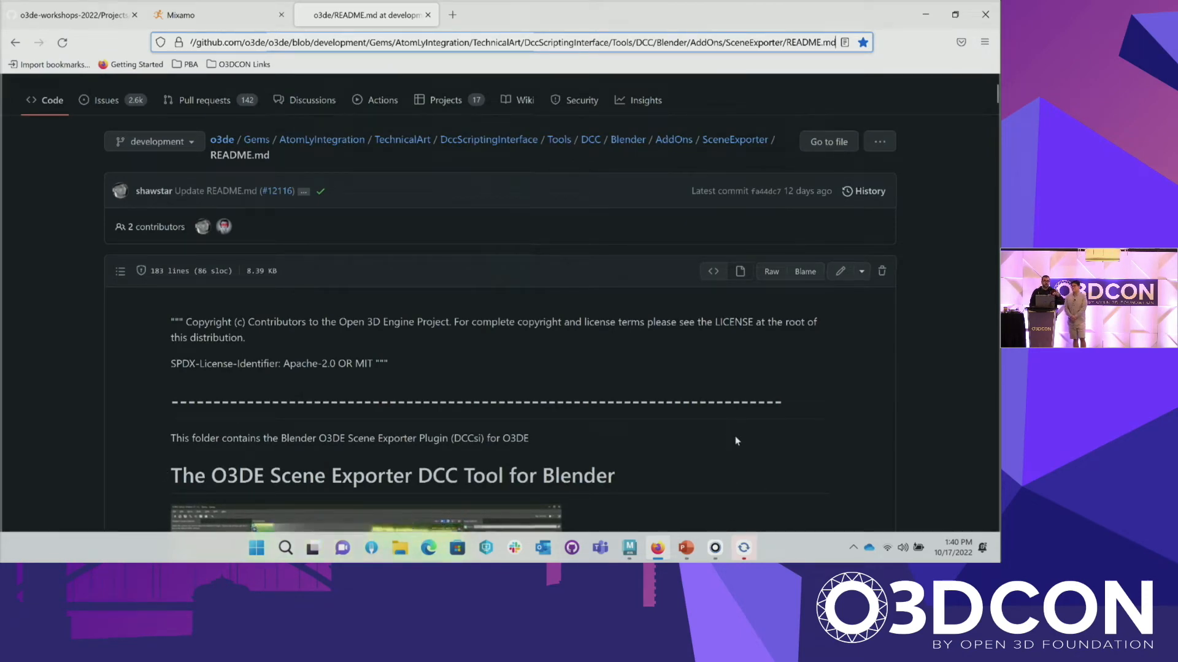
scroll(890, 383, down, 3)
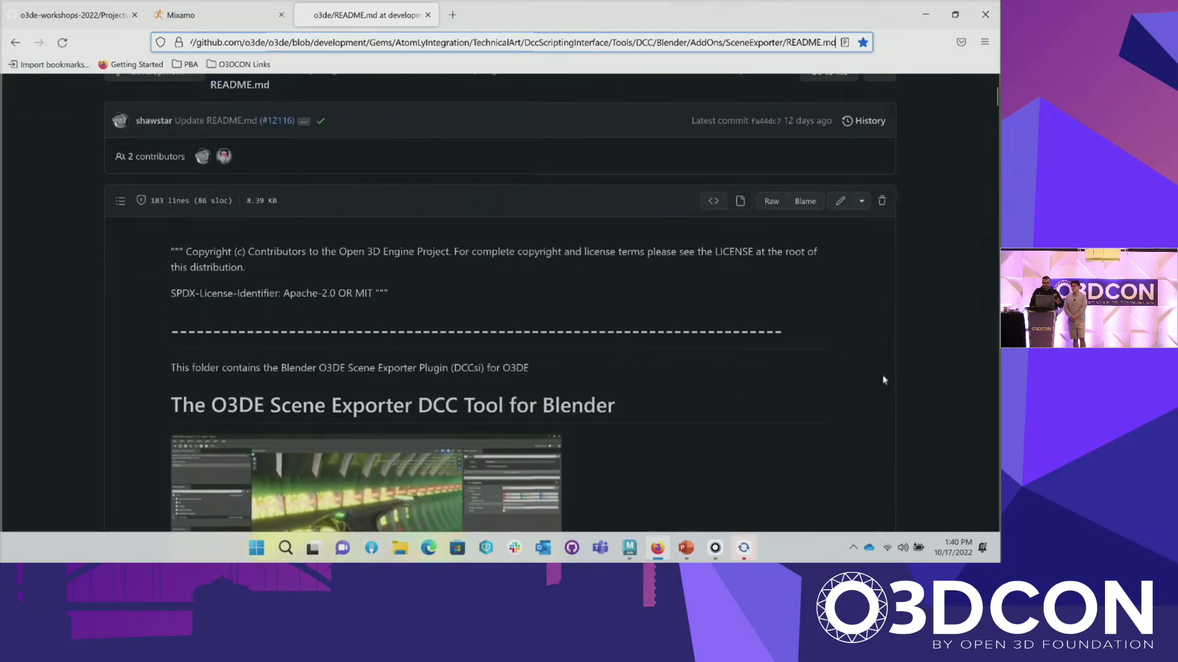
scroll(890, 384, up, 4)
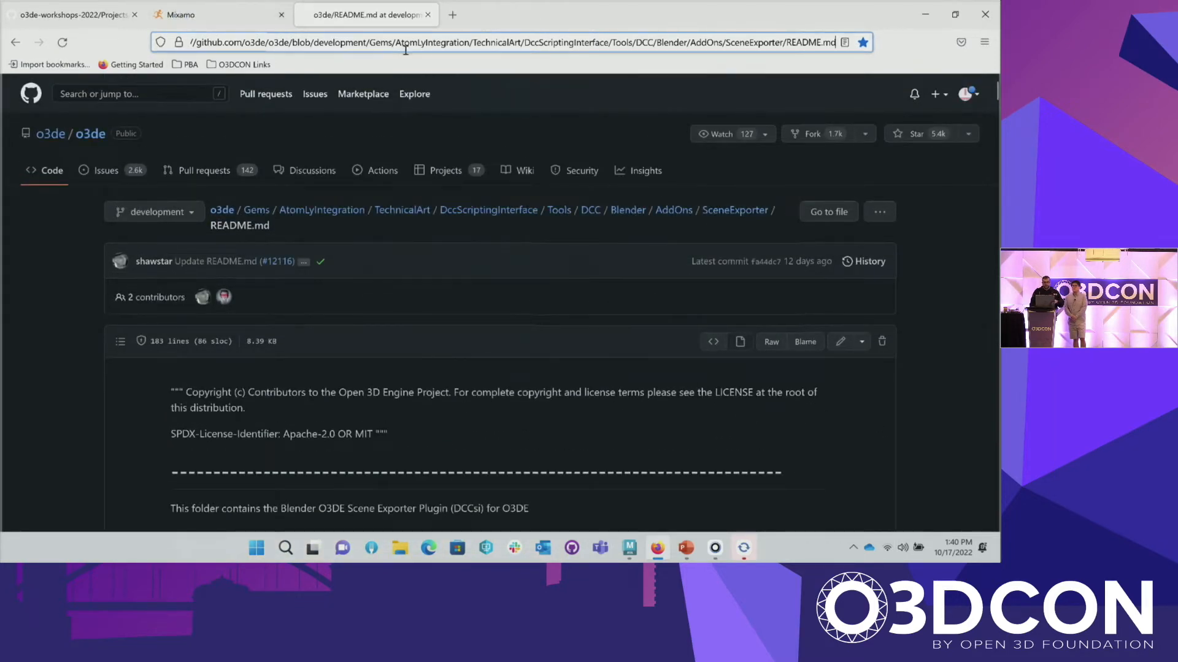
scroll(607, 258, down, 6)
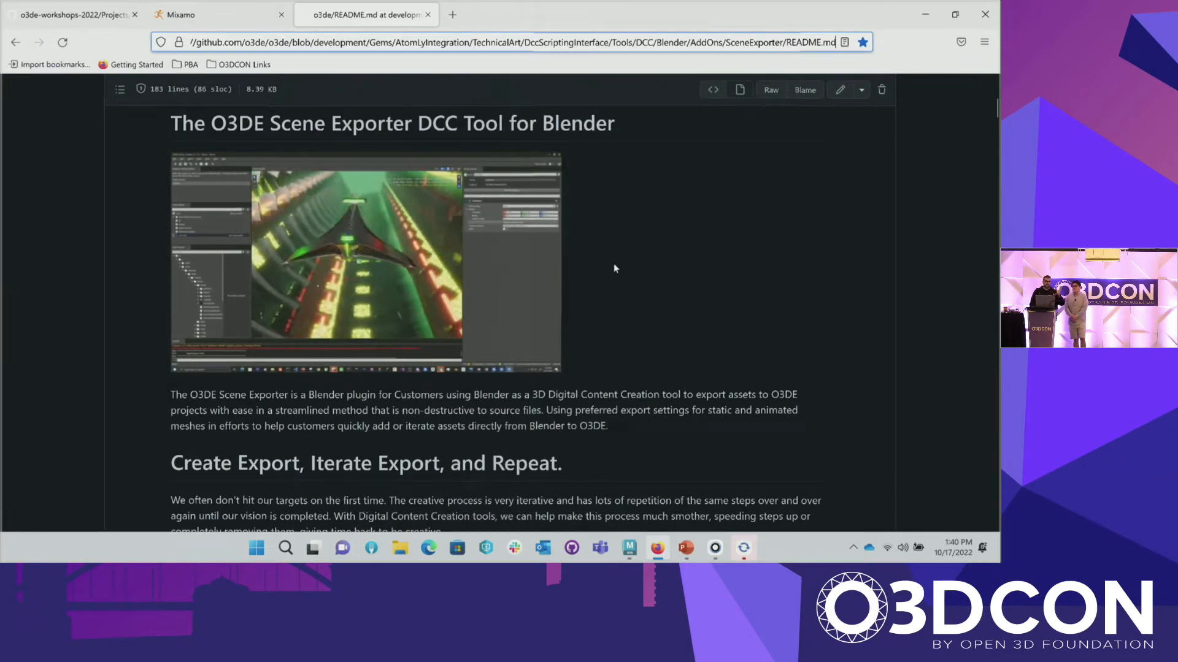
scroll(619, 261, down, 2)
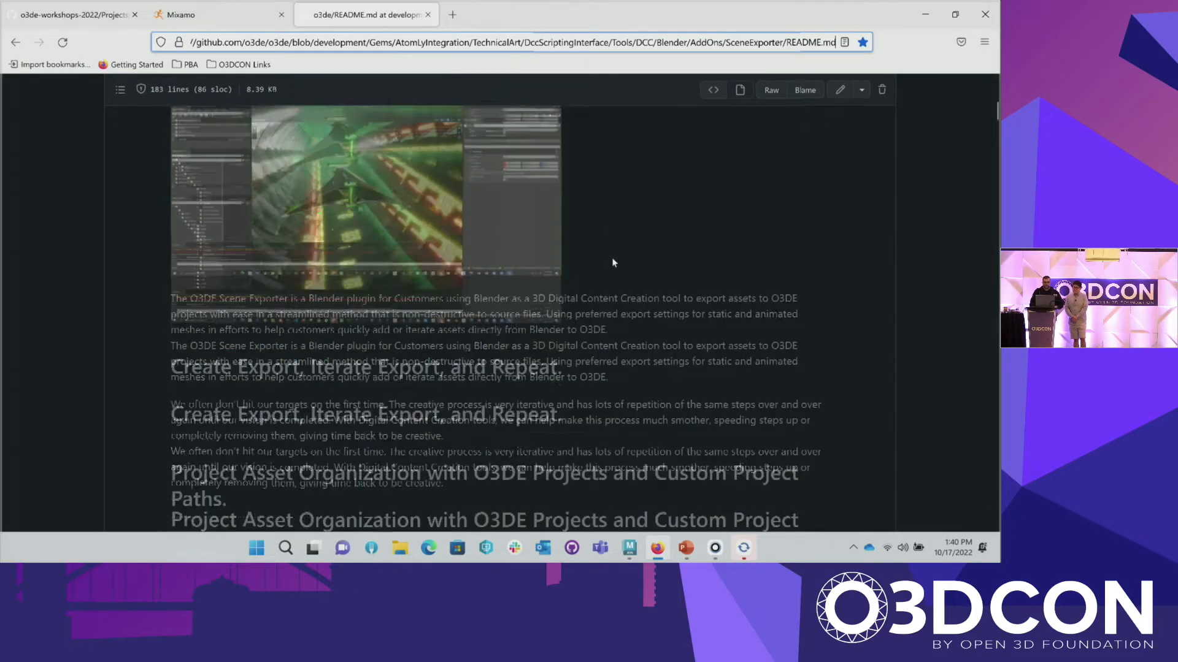
scroll(631, 260, up, 3)
Step: Switch back to the Jerry.ma scene in Maya, clear the selection and bring the whole character into view
mouse_move(629, 547)
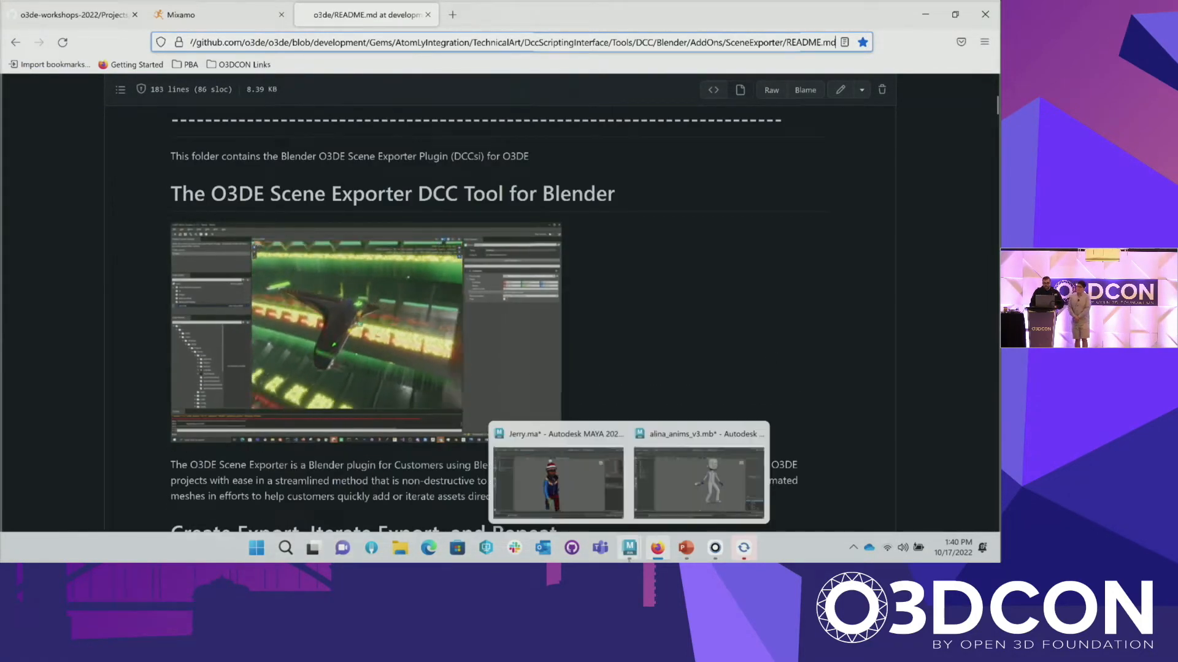
click(574, 475)
click(575, 233)
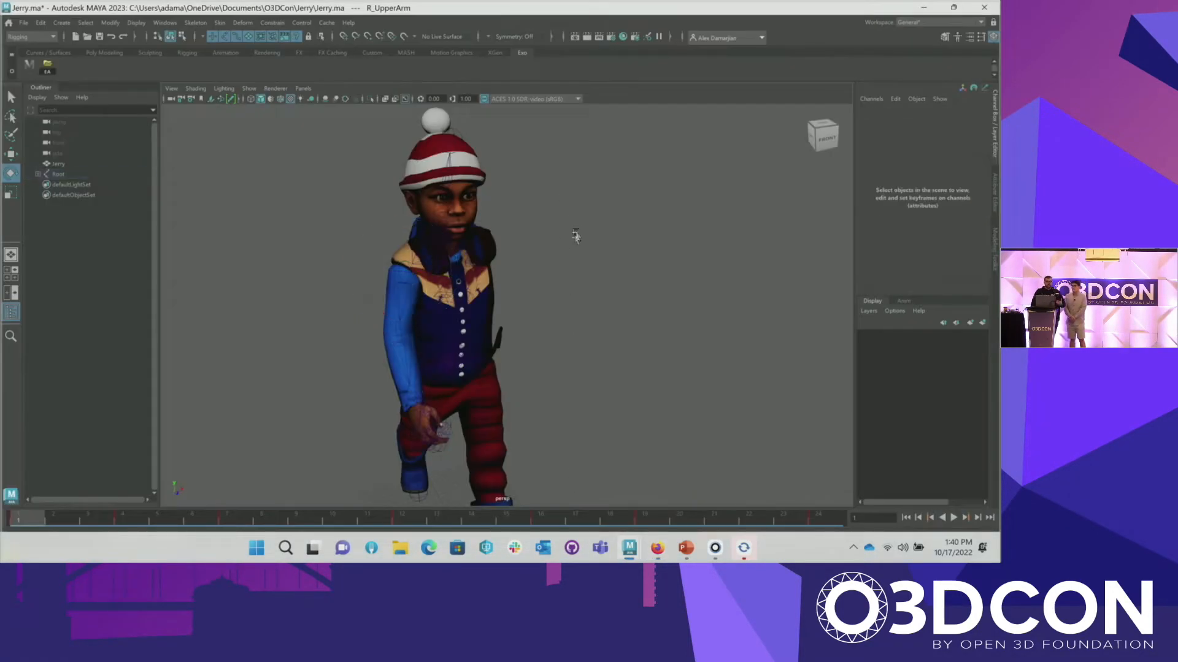
scroll(571, 241, down, 3)
alt+drag(521, 302, 601, 298)
alt+middle_drag(591, 297, 541, 222)
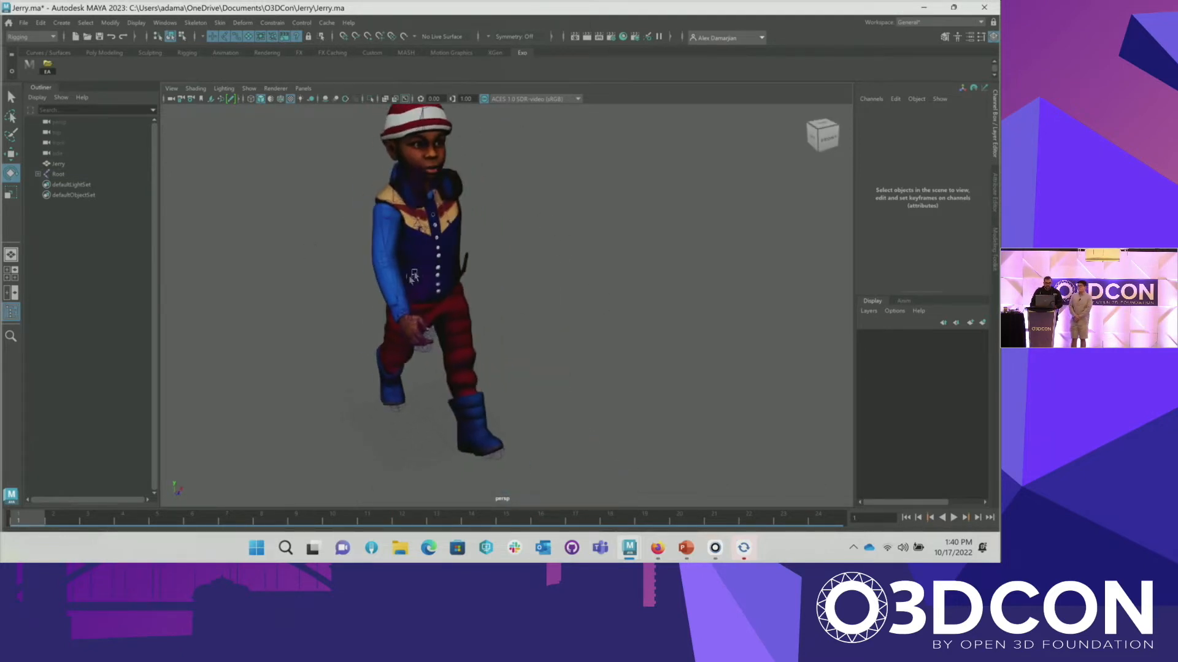
Step: Inspect the Export Selection options for FBX export, including the reference options, and close them without exporting
click(22, 24)
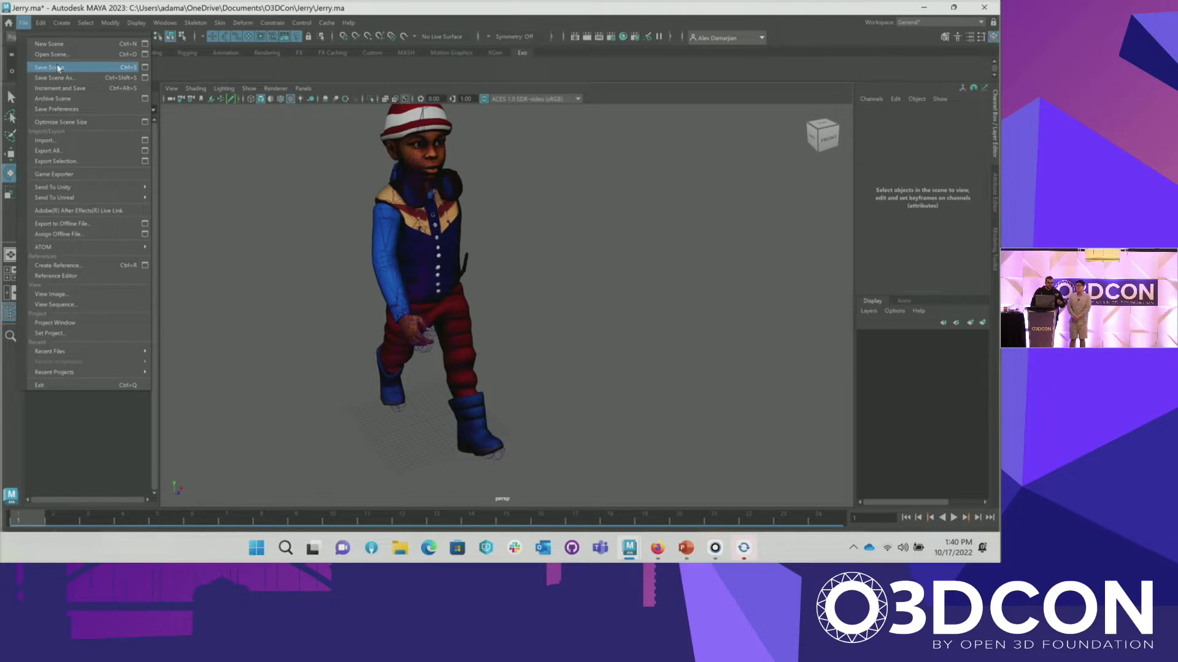
click(146, 161)
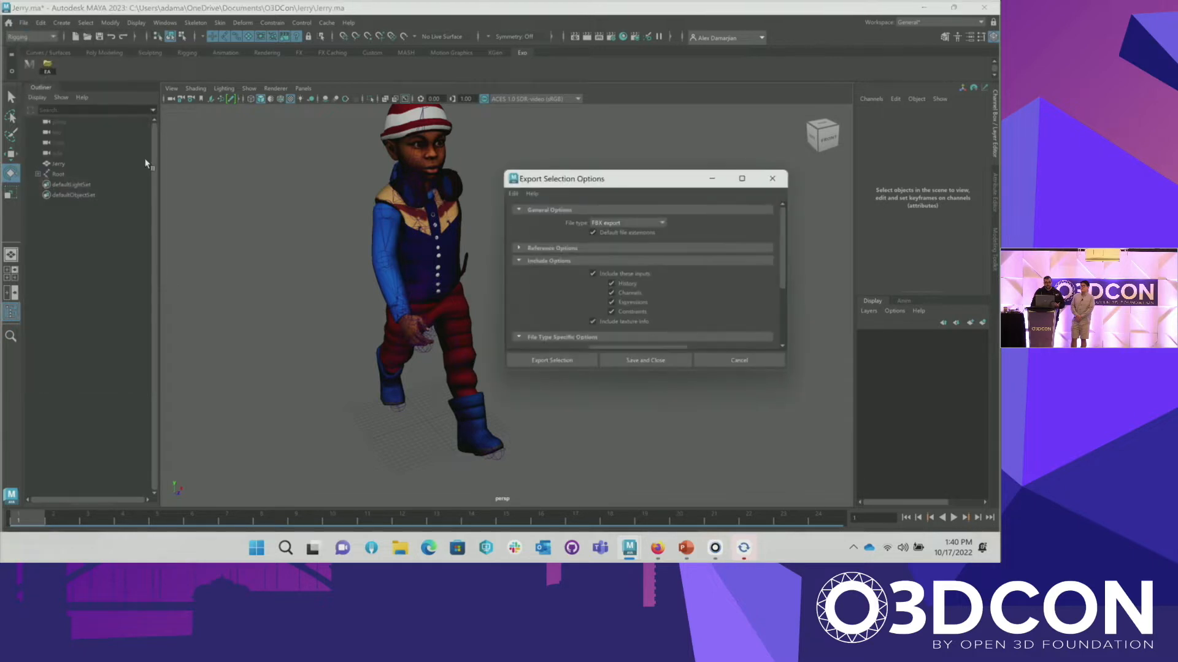
scroll(600, 185, down, 3)
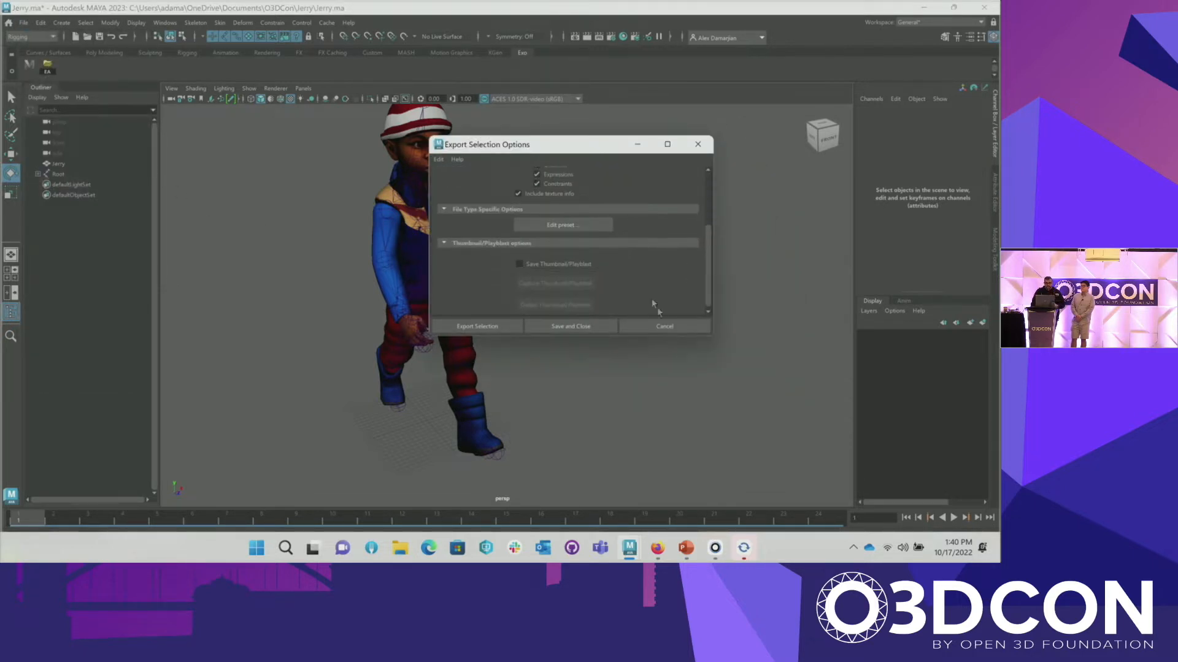
drag(688, 339, 688, 482)
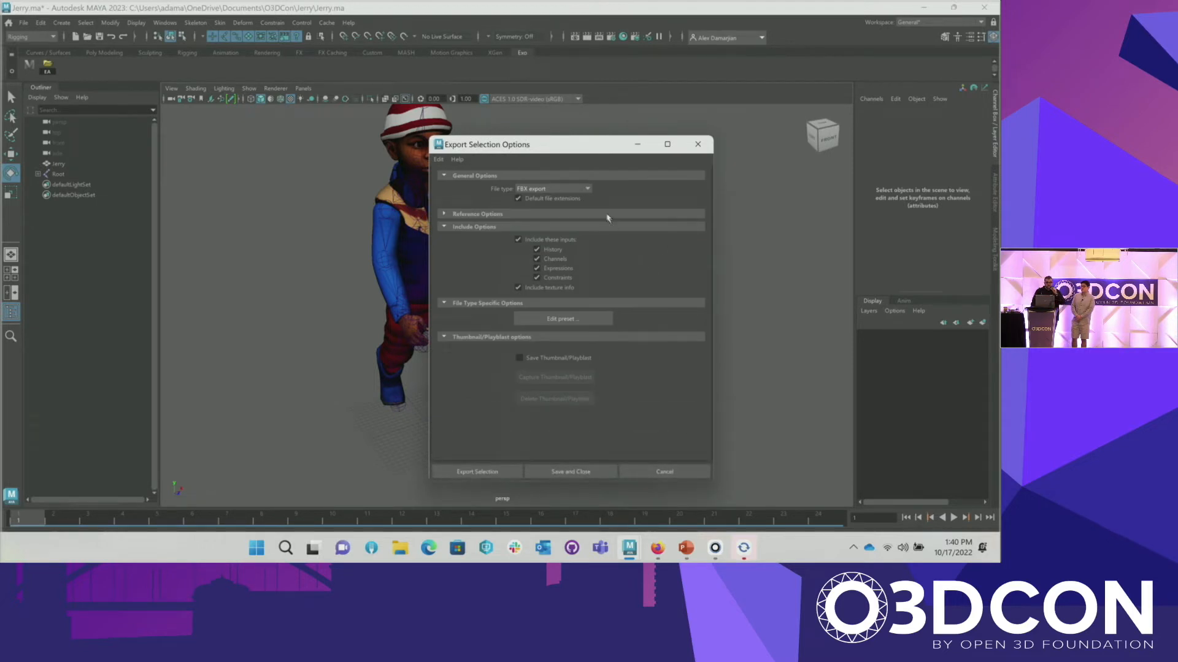
click(459, 214)
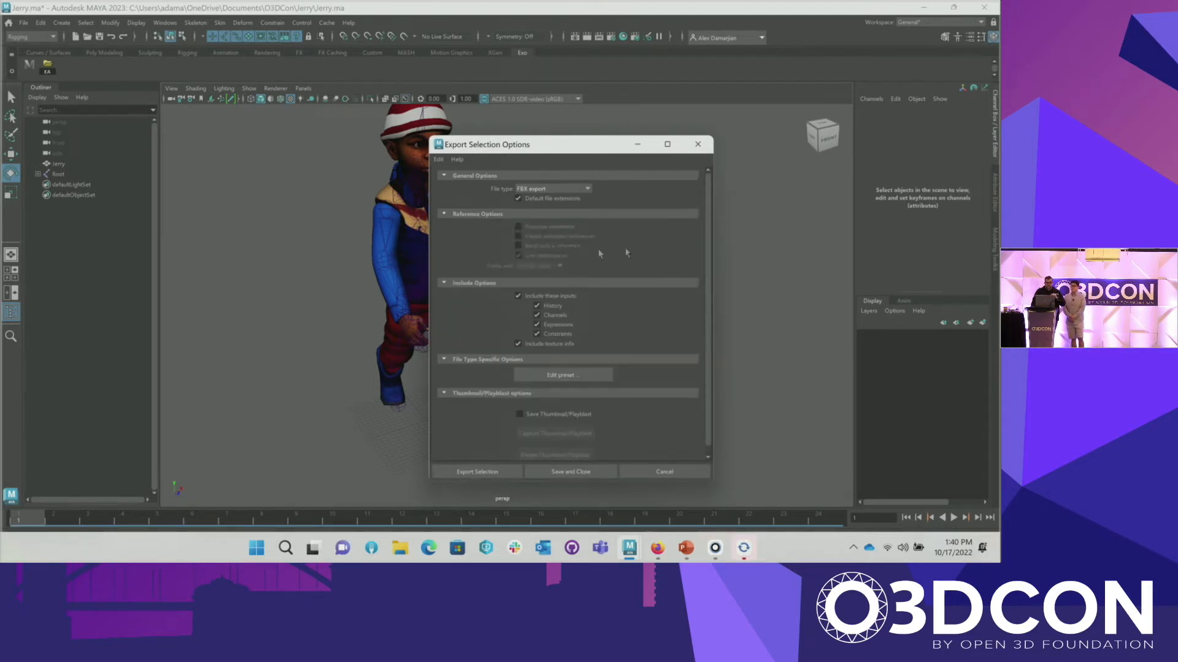
click(698, 144)
Step: Examine the Export All dialog's FBX options for animation baking, deformed models, constraints and embedded media, and close it without exporting
click(25, 23)
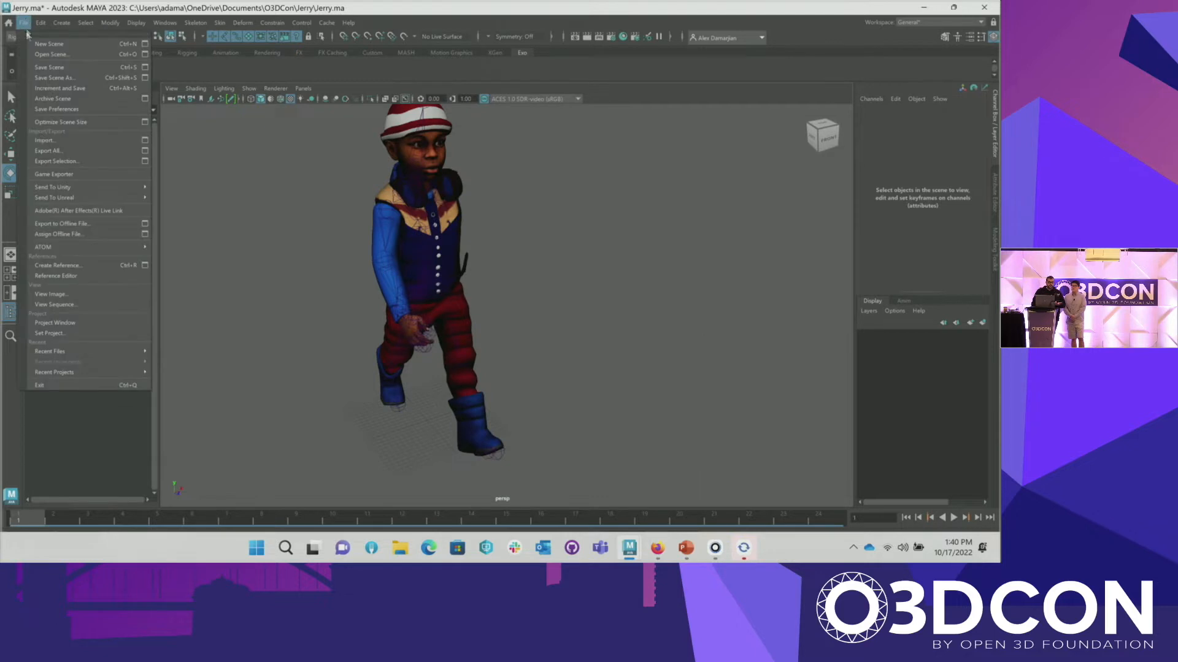
click(71, 151)
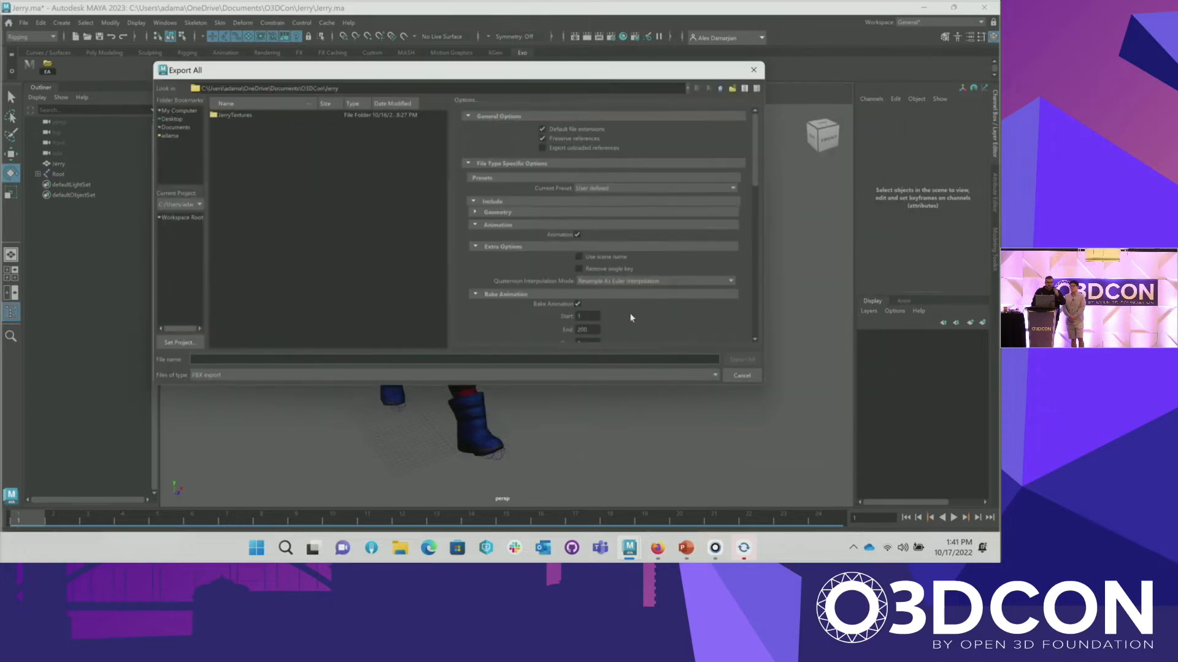
drag(703, 387, 704, 511)
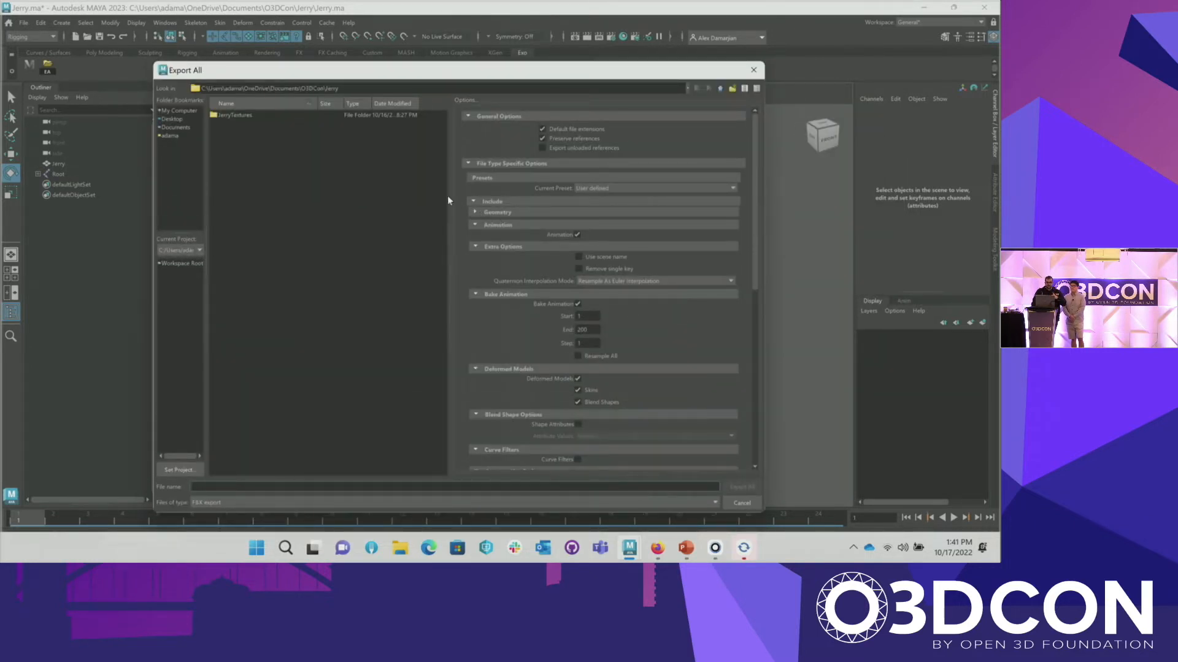
drag(447, 197, 488, 198)
scroll(555, 188, down, 1)
drag(554, 69, 578, 56)
drag(687, 62, 523, 50)
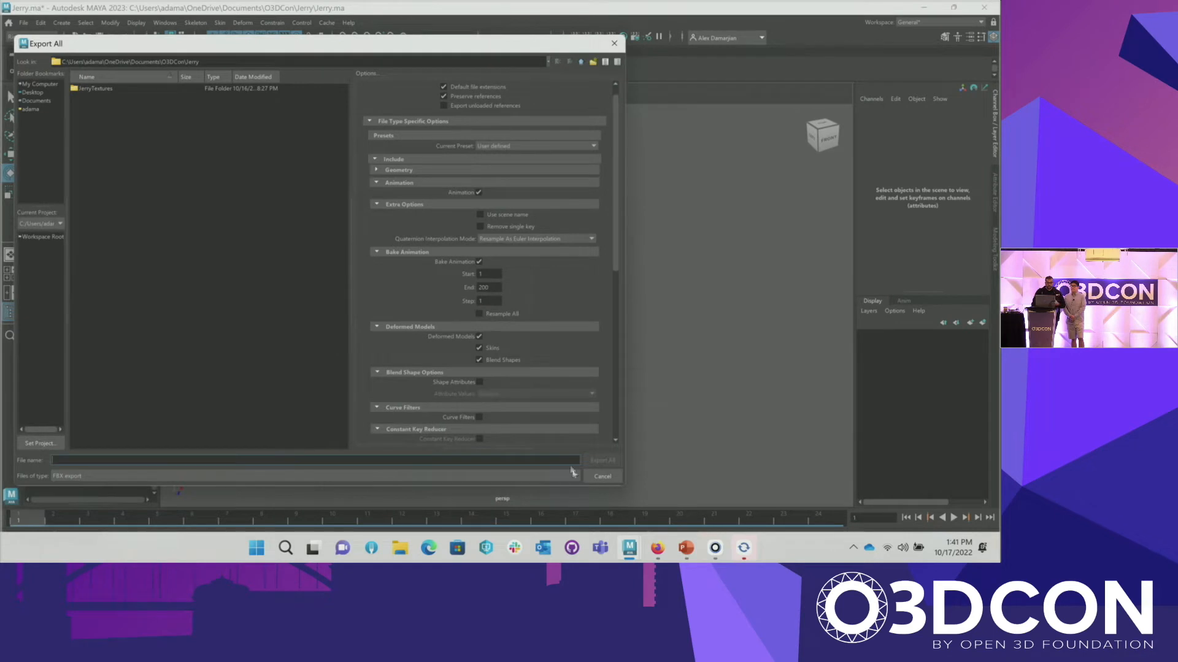
scroll(481, 241, up, 1)
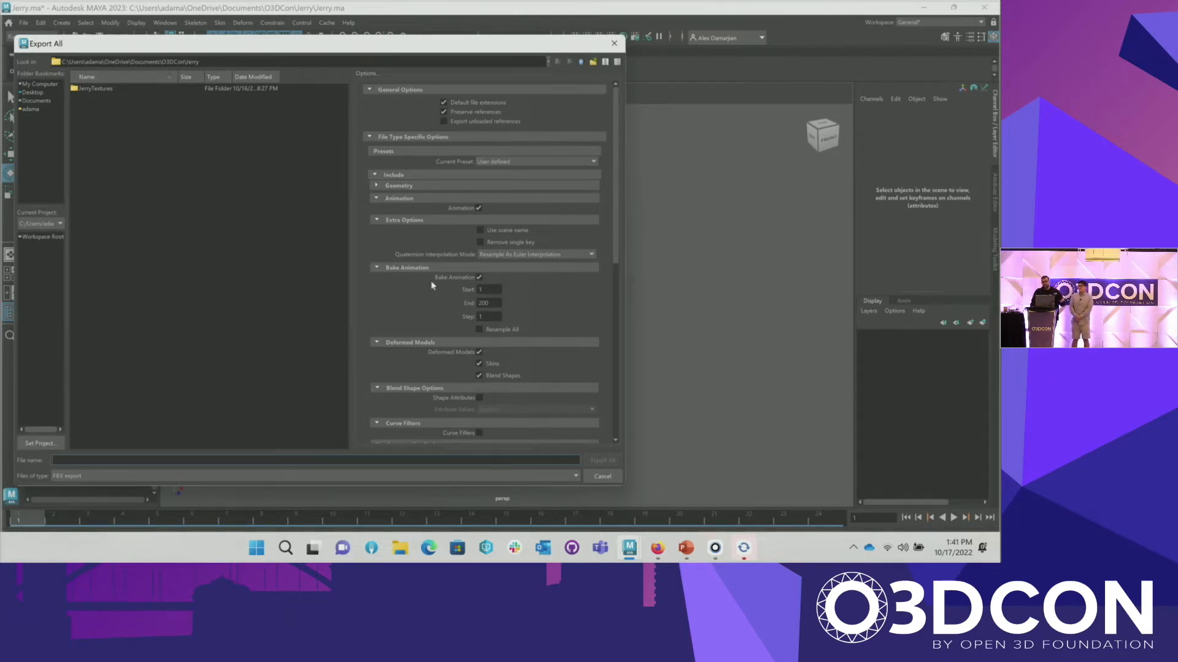
scroll(451, 272, down, 2)
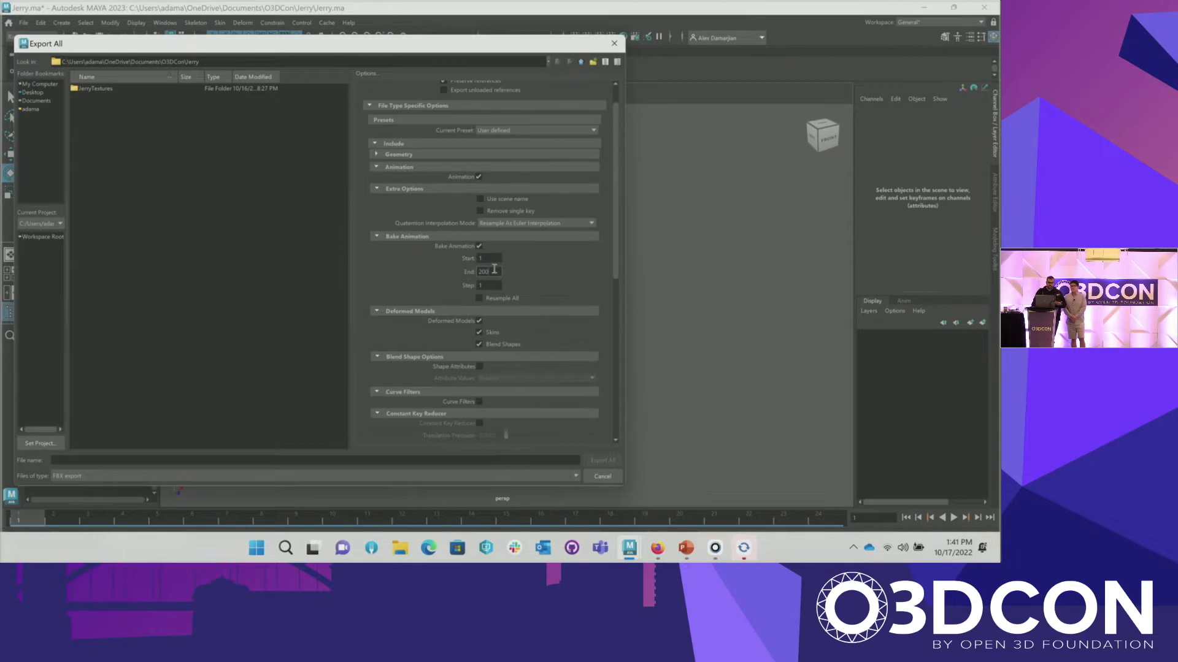
scroll(462, 298, down, 10)
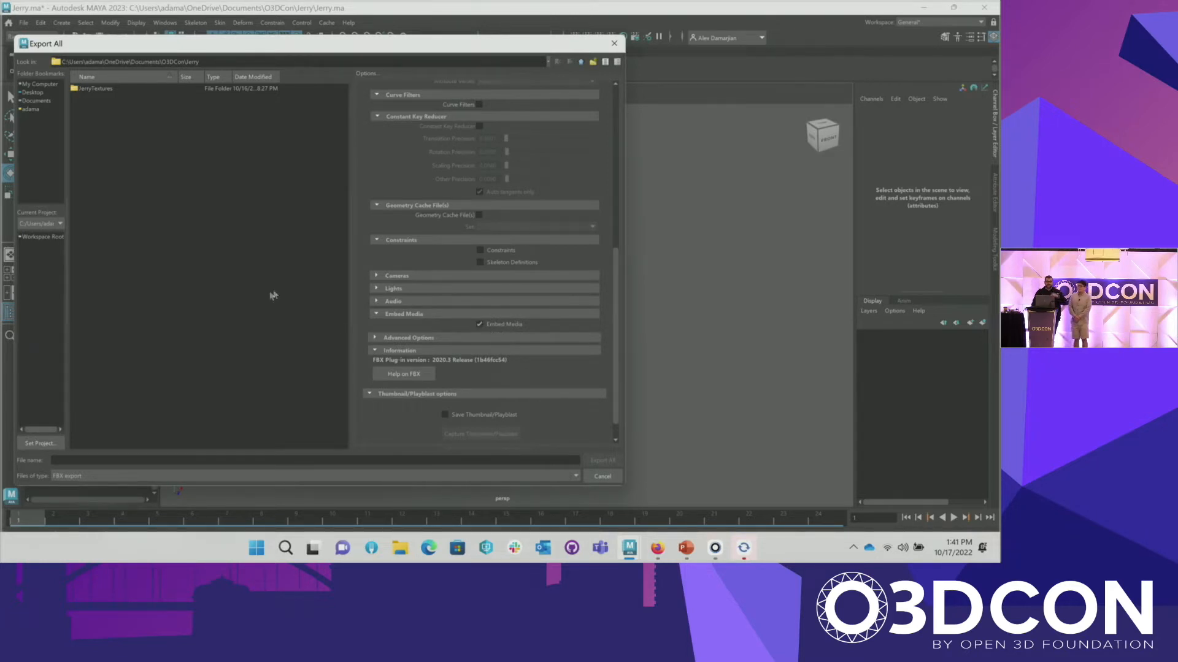
click(615, 44)
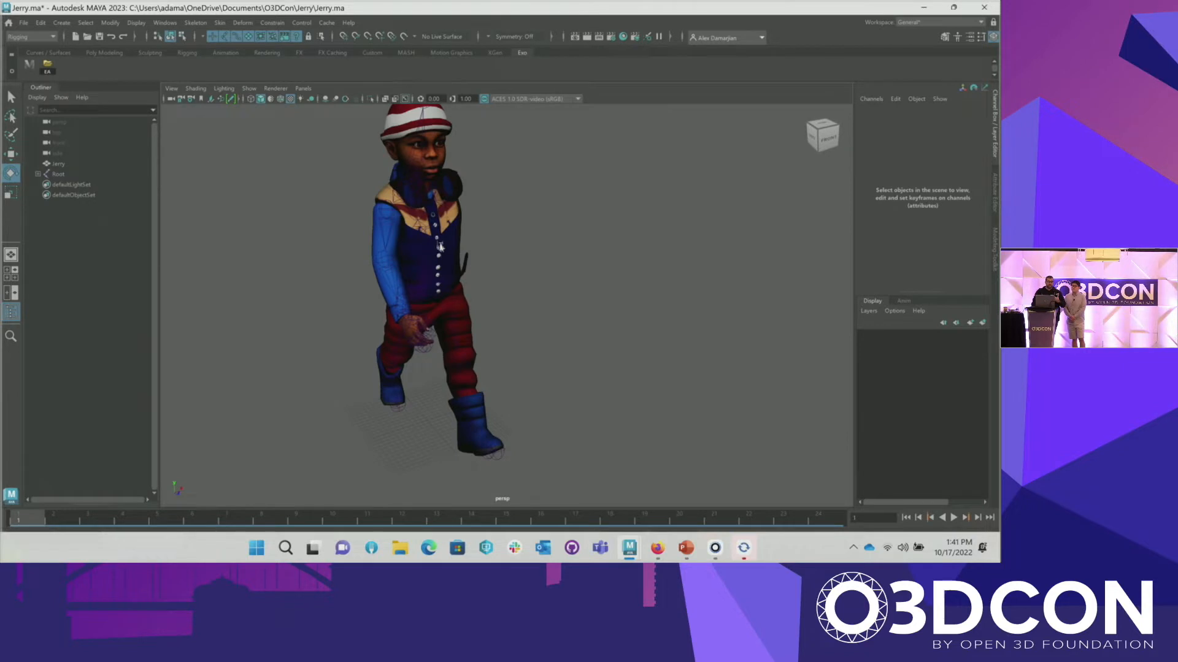
Step: Play Jerry's walk animation, stop it, and open the Game Exporter to look at its model export settings
key(alt+v)
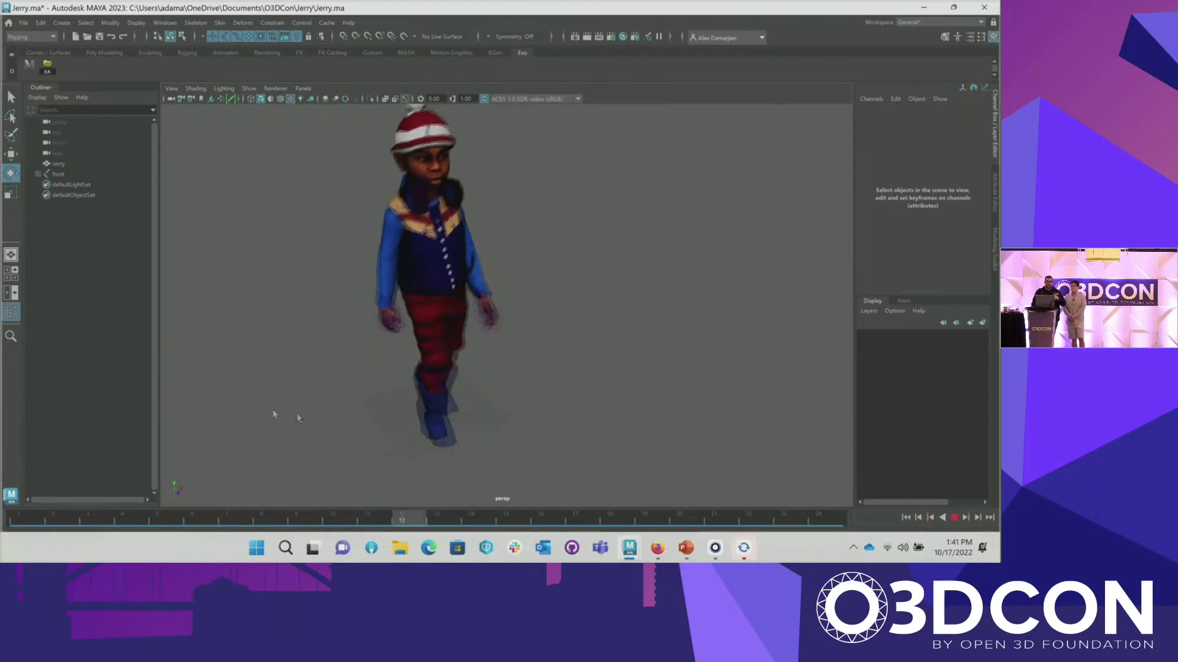
key(alt+v)
click(24, 24)
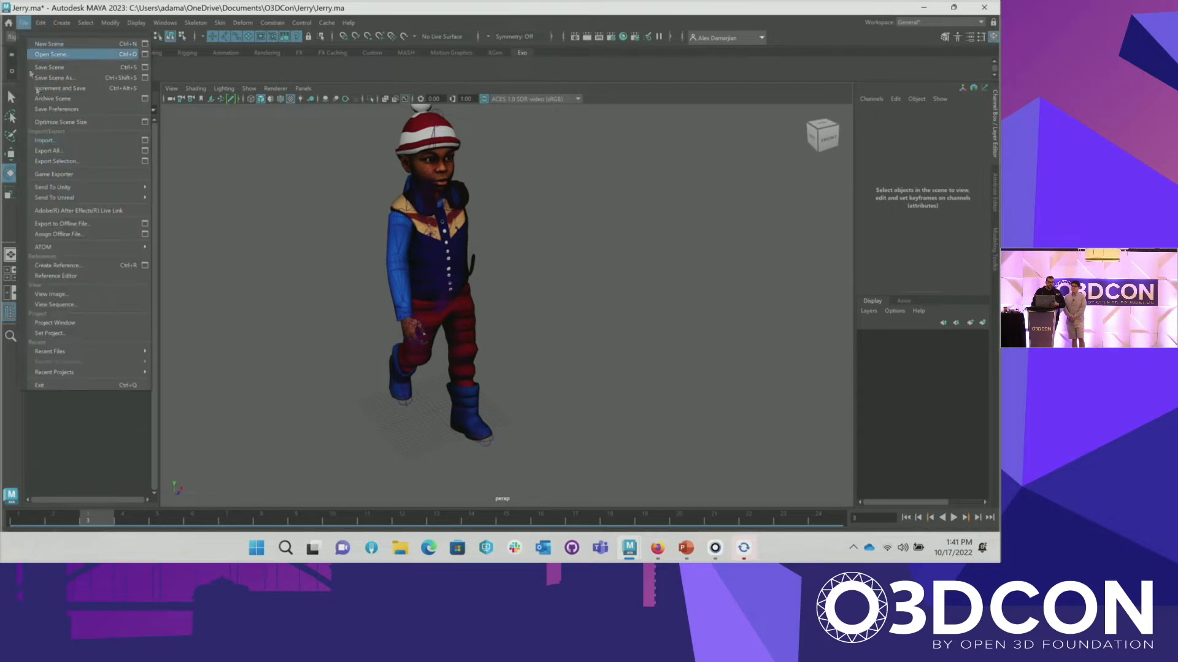
click(94, 173)
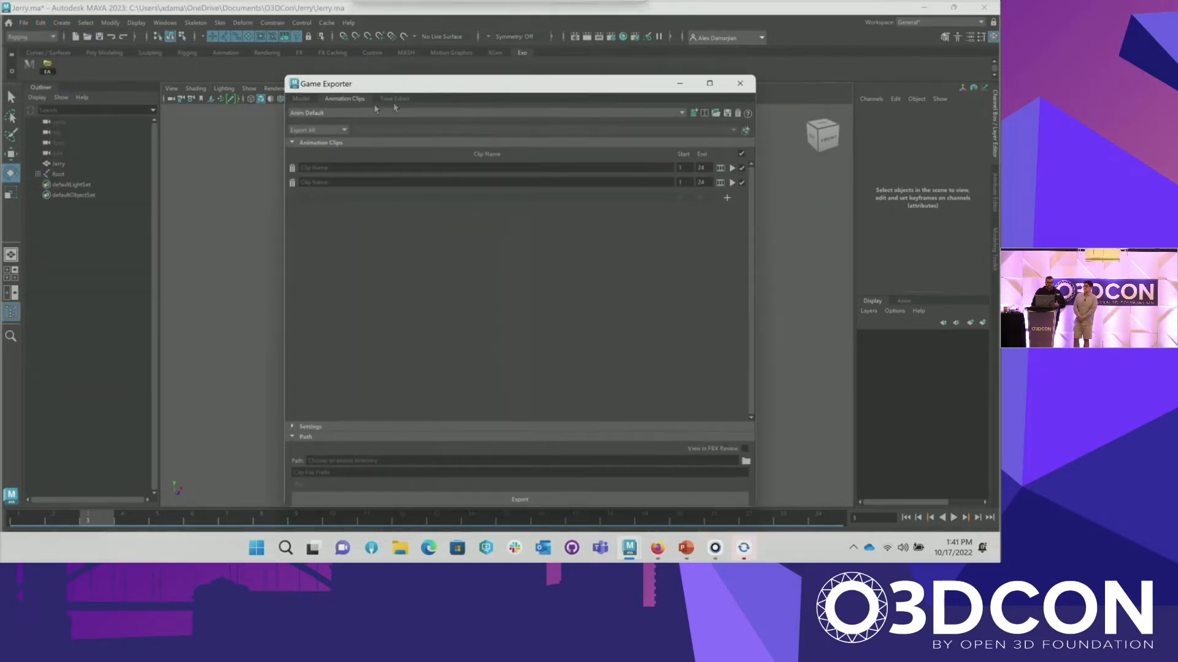
click(305, 100)
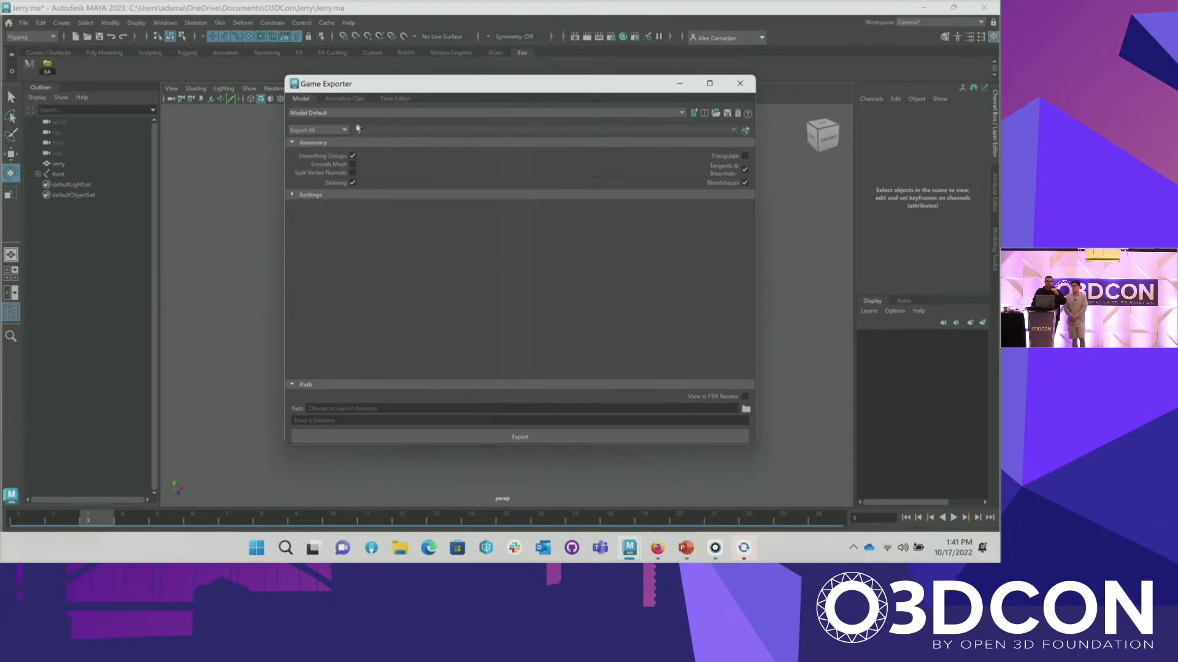
mouse_move(657, 548)
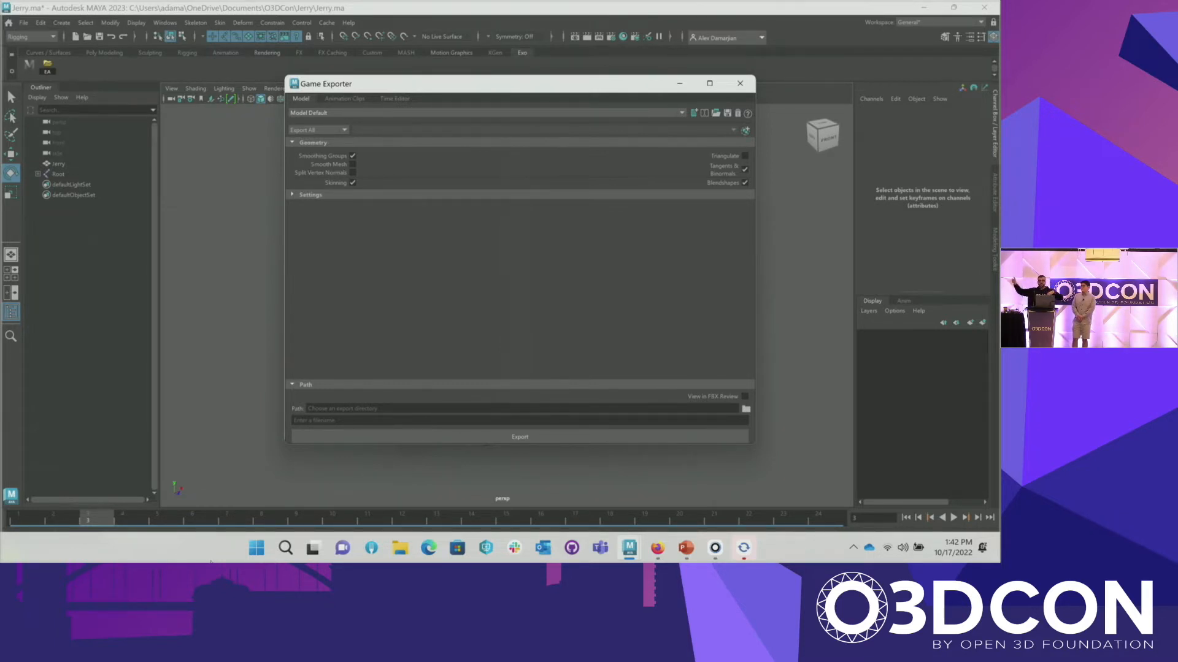
drag(439, 84, 396, 86)
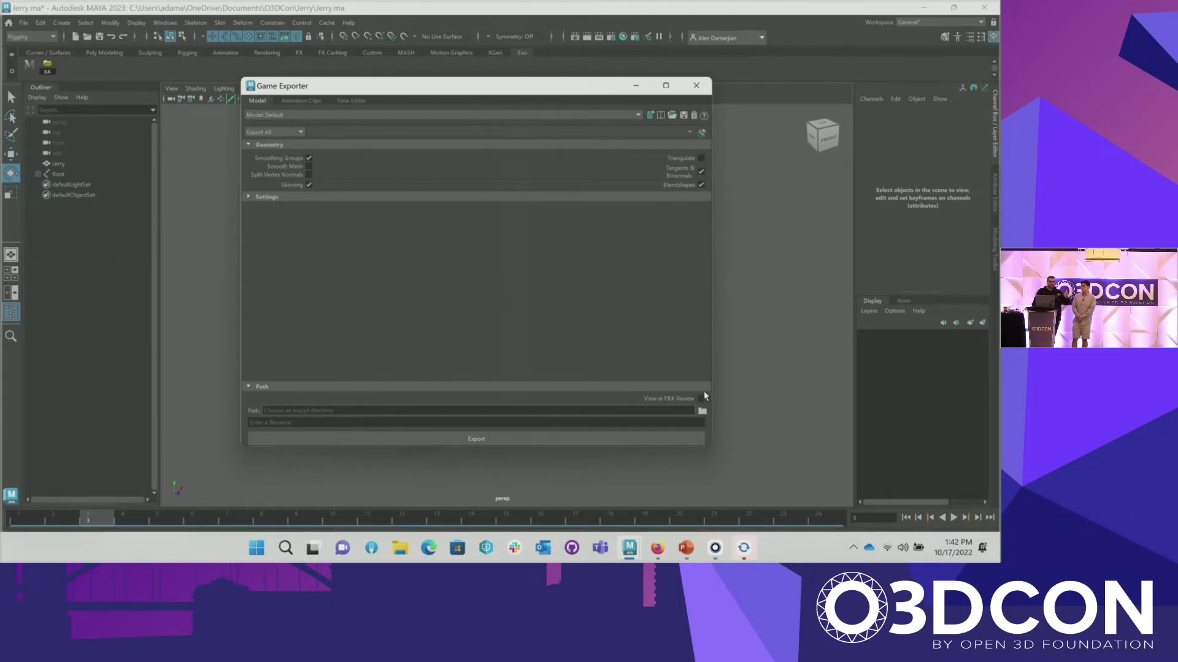
click(297, 421)
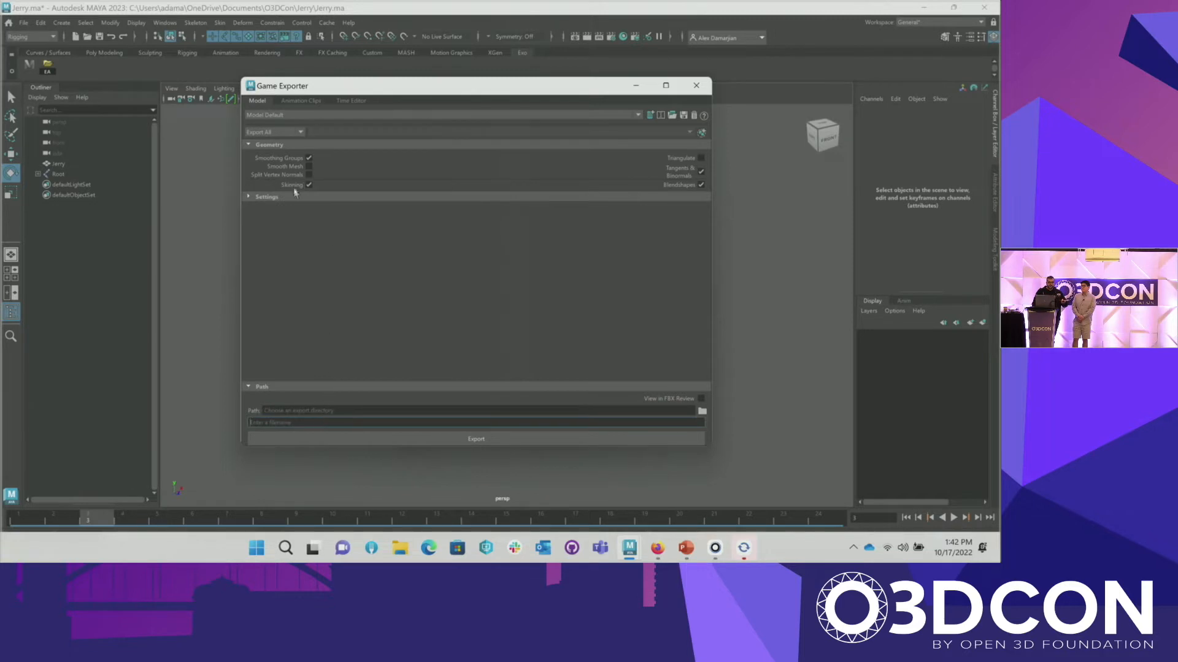
Step: In the Game Exporter's animation clips, name the first clip Walk and add another clip entry
click(301, 102)
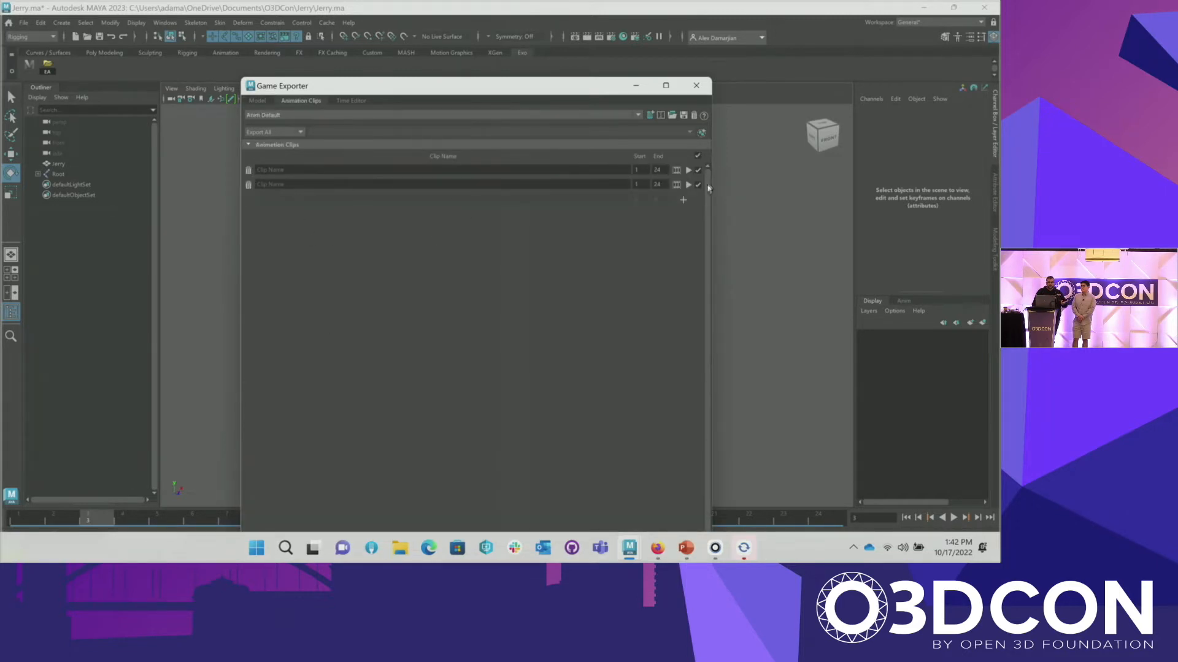
click(317, 171)
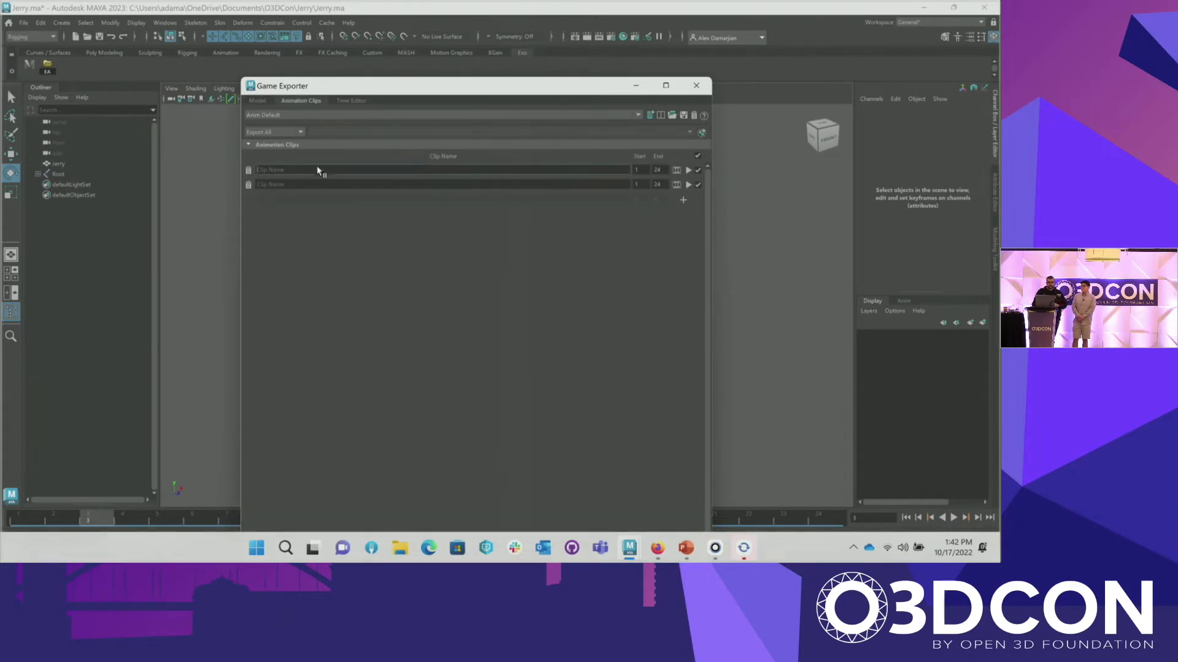
text(Walk)
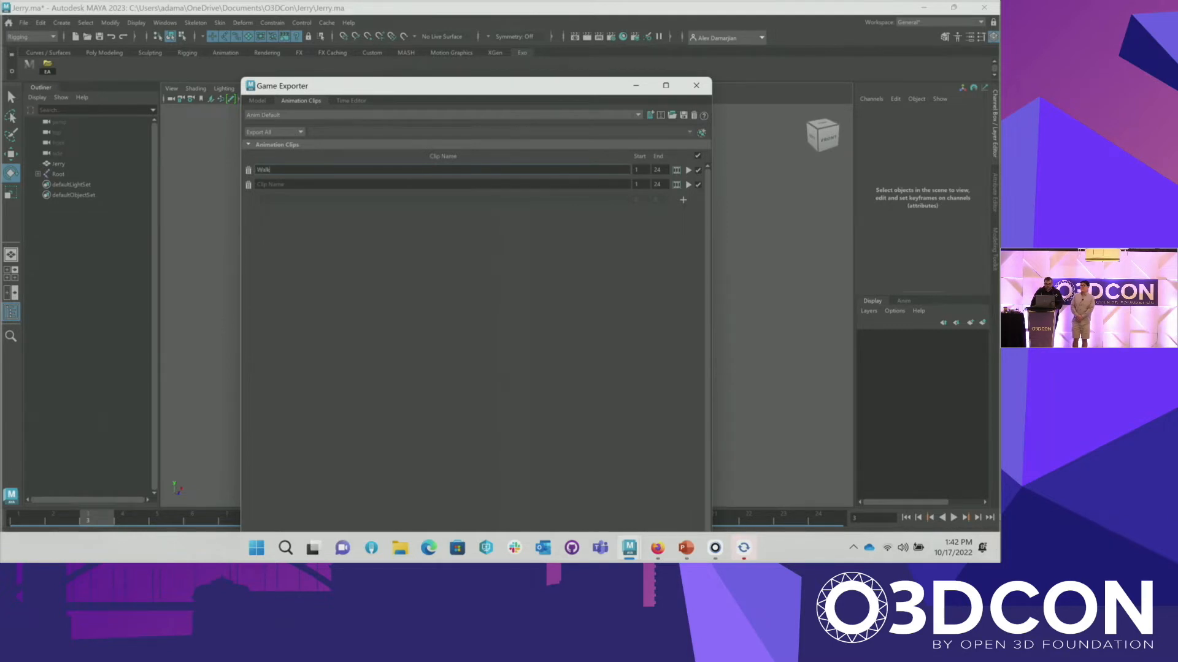
click(644, 185)
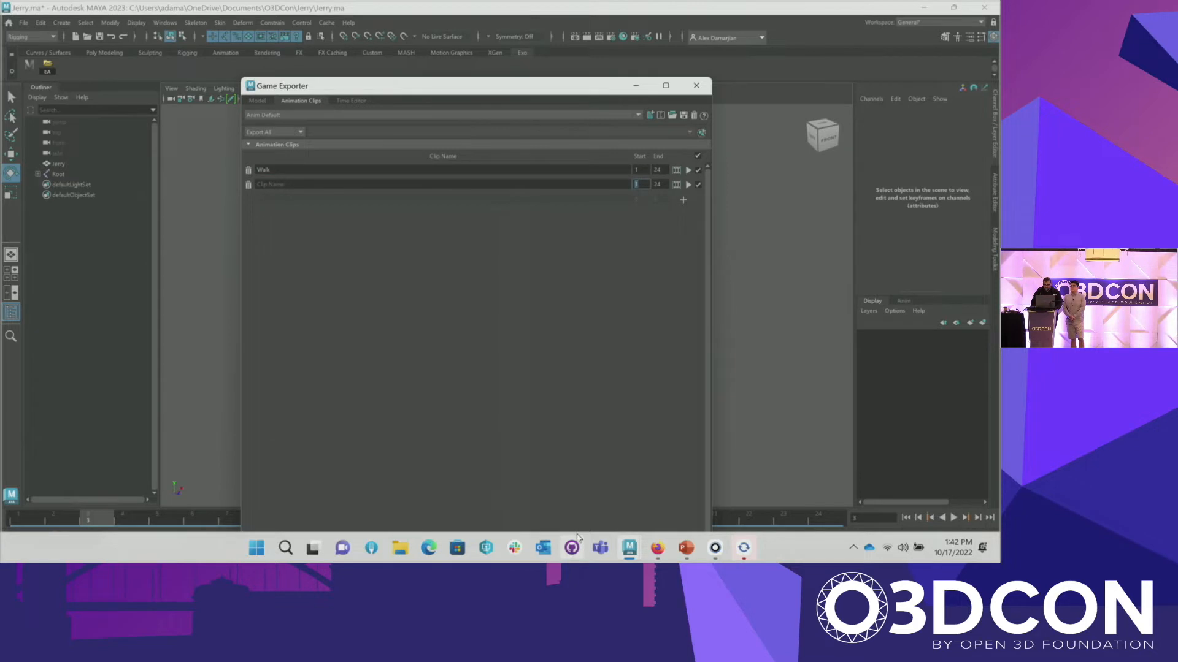
click(683, 199)
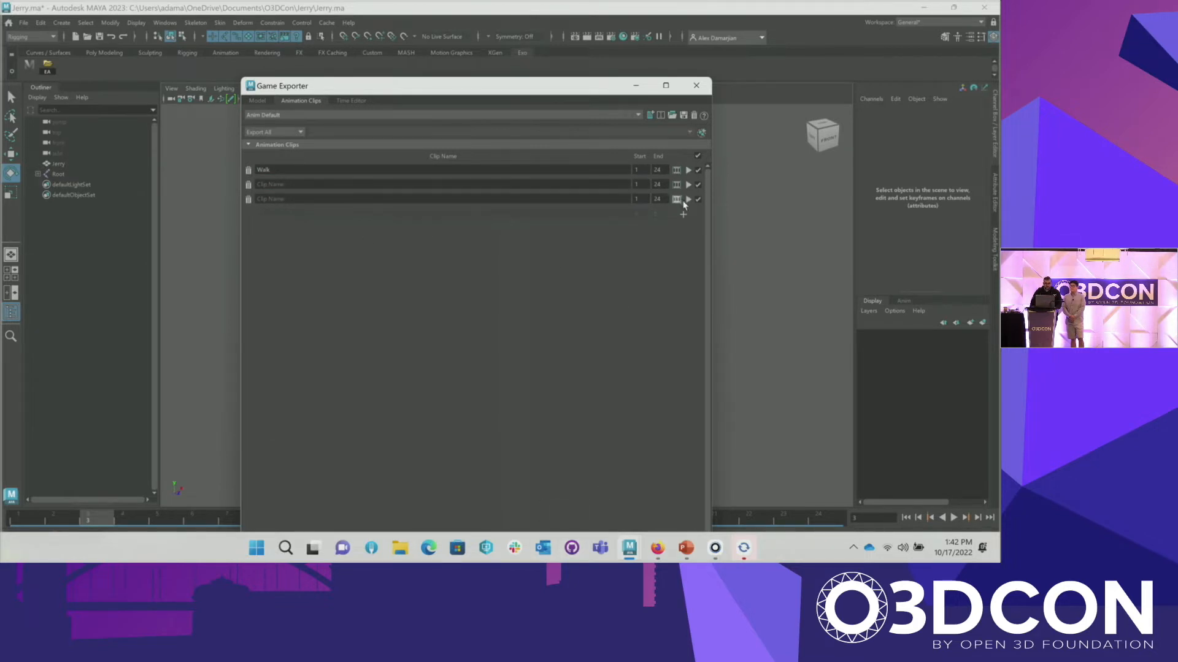
Step: Review the Game Exporter's animation clip settings and export path, close the exporter, and switch to the alina_anims_v3.mb scene
drag(530, 90, 503, 32)
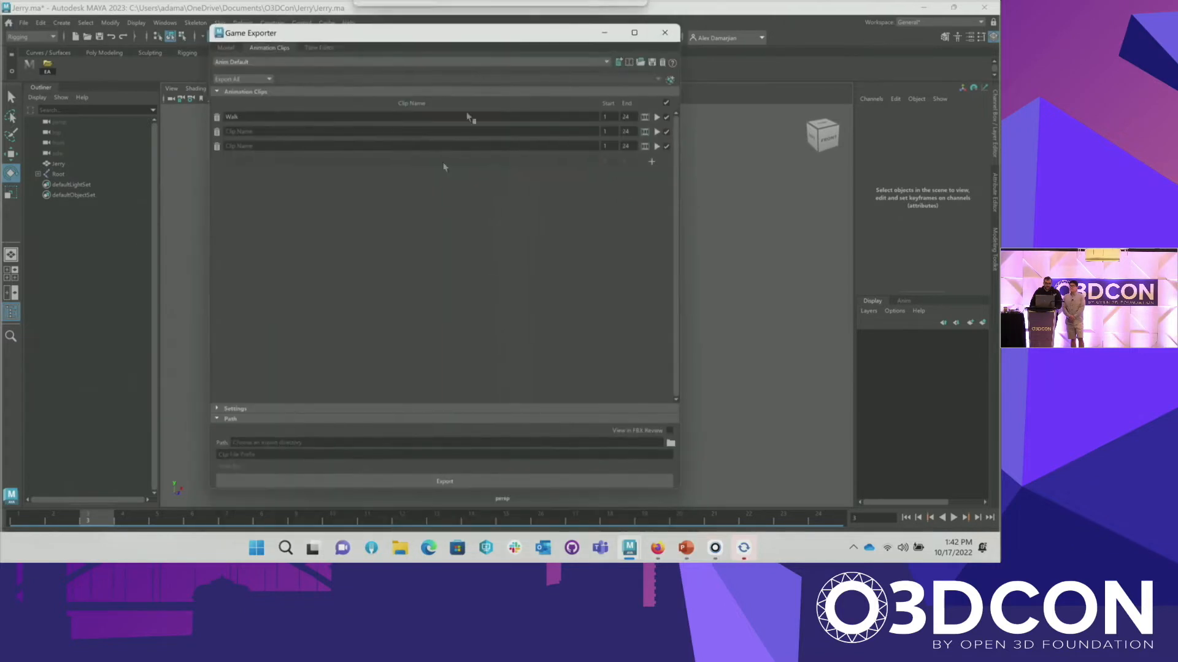
click(286, 409)
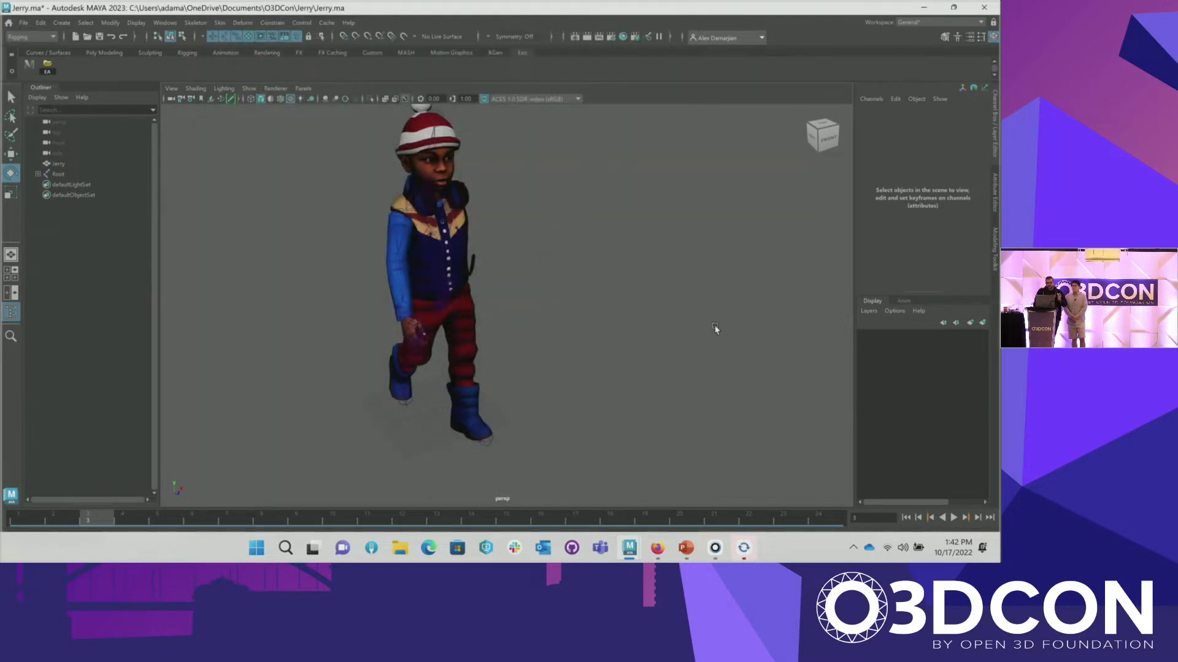
mouse_move(629, 548)
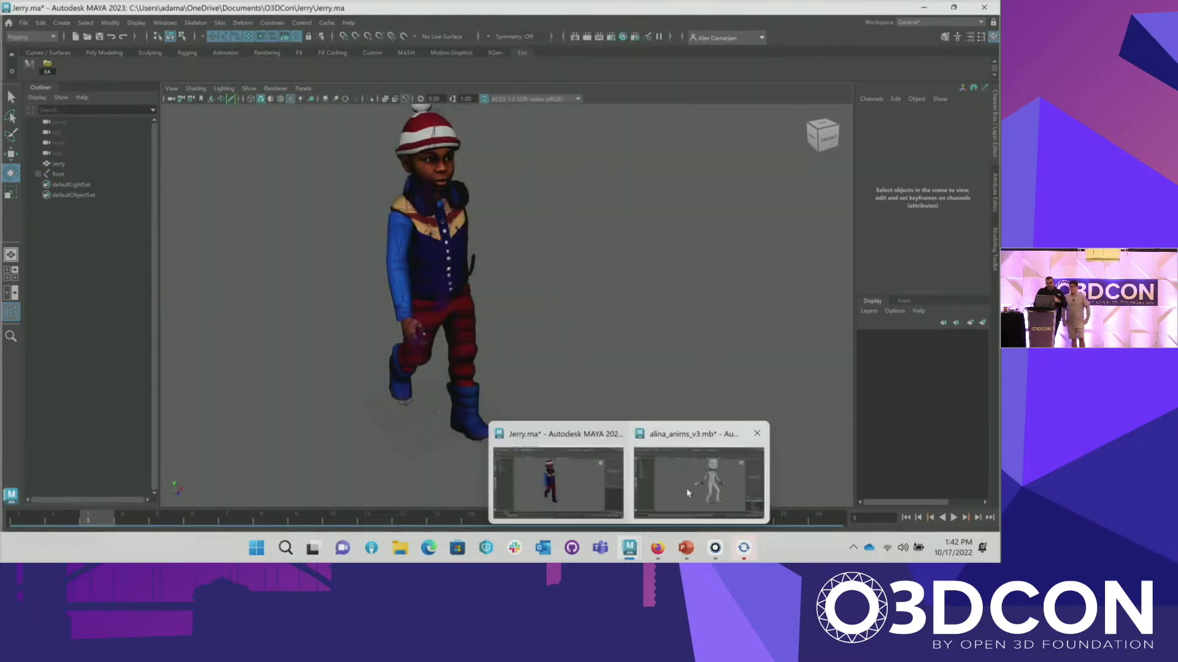
click(699, 481)
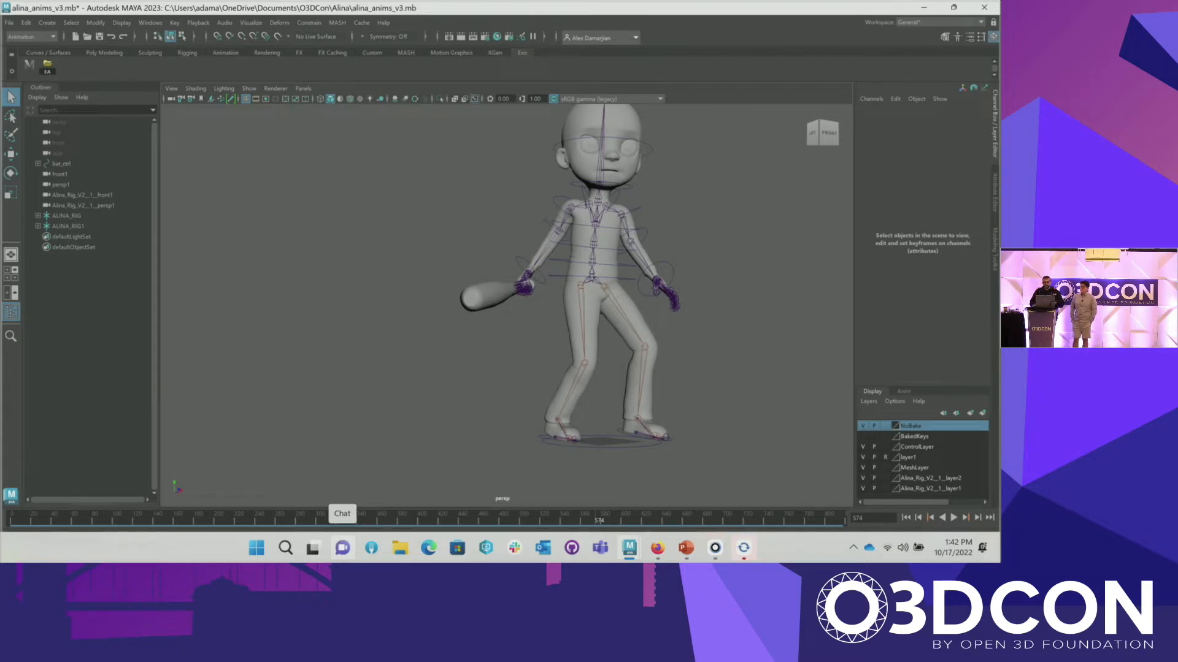
Step: Select the Hips joint of ALINA_RIG, play the baseball bat animation from the start of the timeline, and stop playback
alt+middle_drag(703, 227, 609, 295)
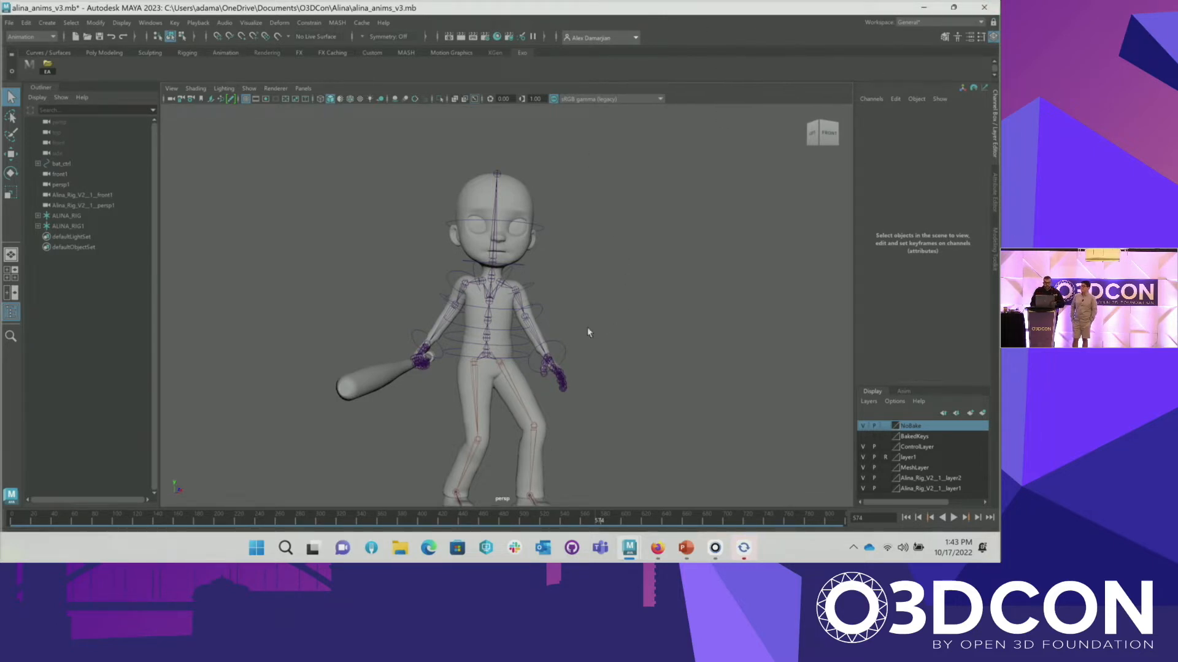
click(483, 362)
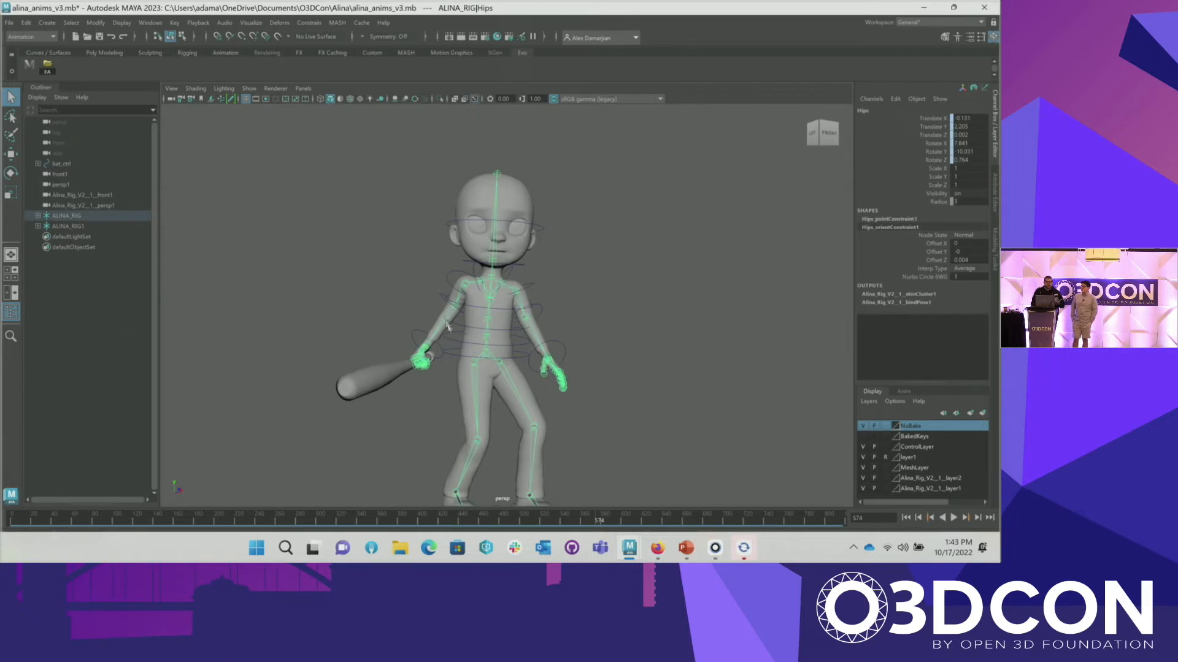
alt+middle_drag(522, 396, 528, 335)
alt+right_drag(529, 334, 506, 346)
alt+drag(506, 346, 485, 347)
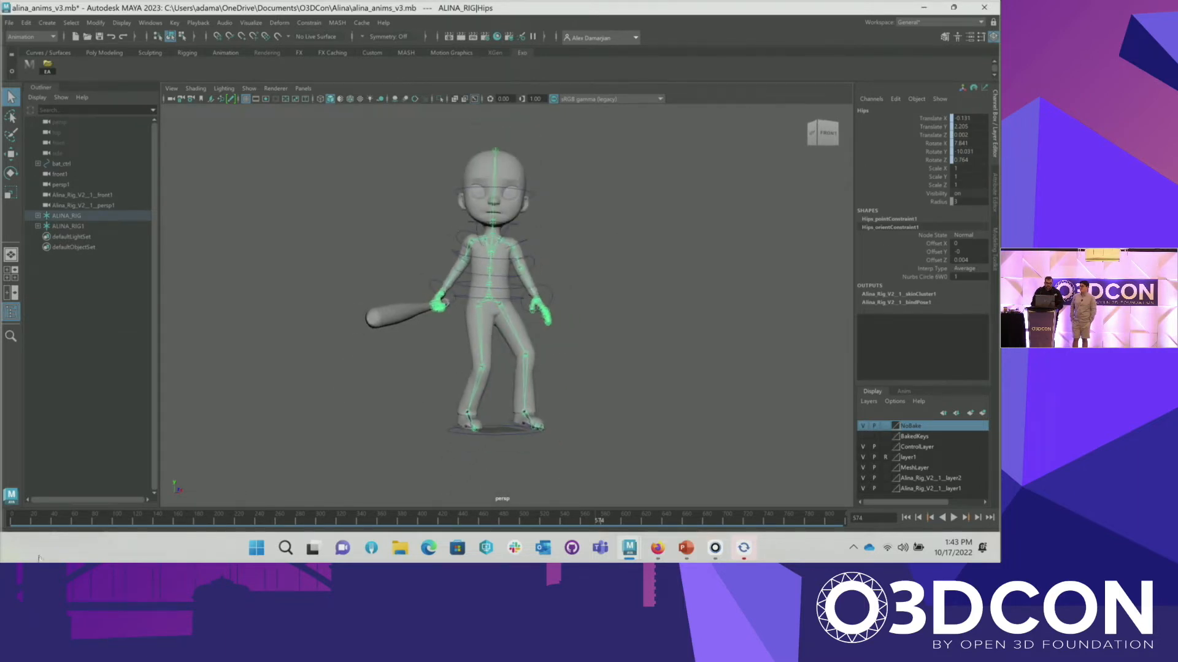
click(27, 521)
key(alt+v)
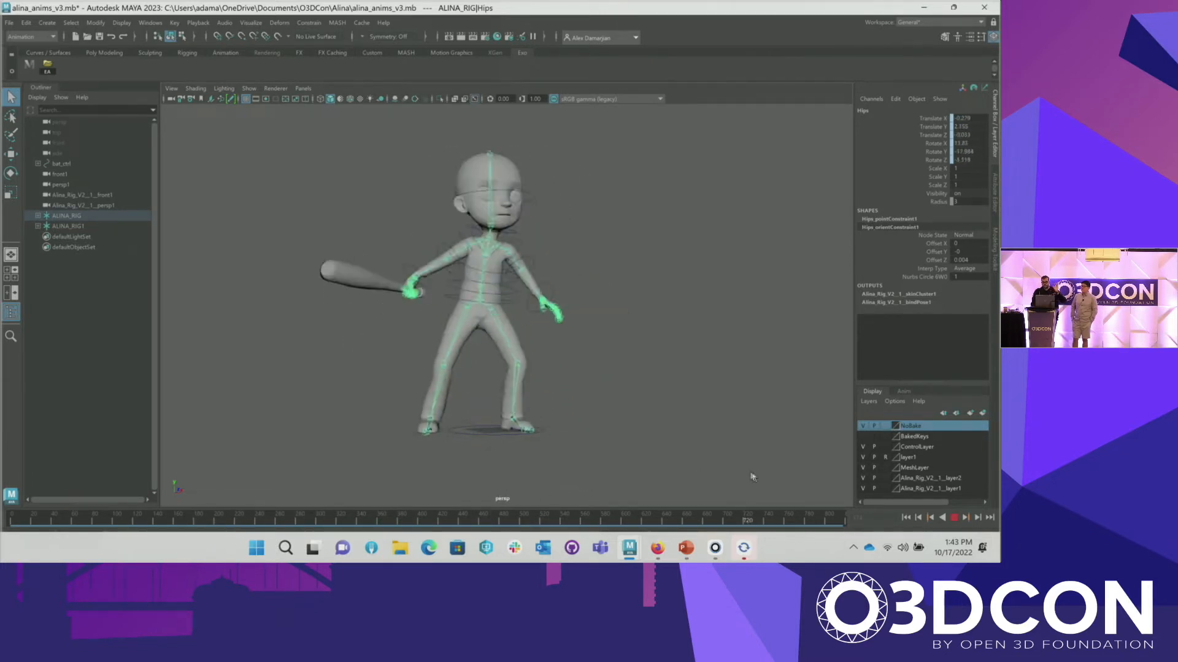
key(Escape)
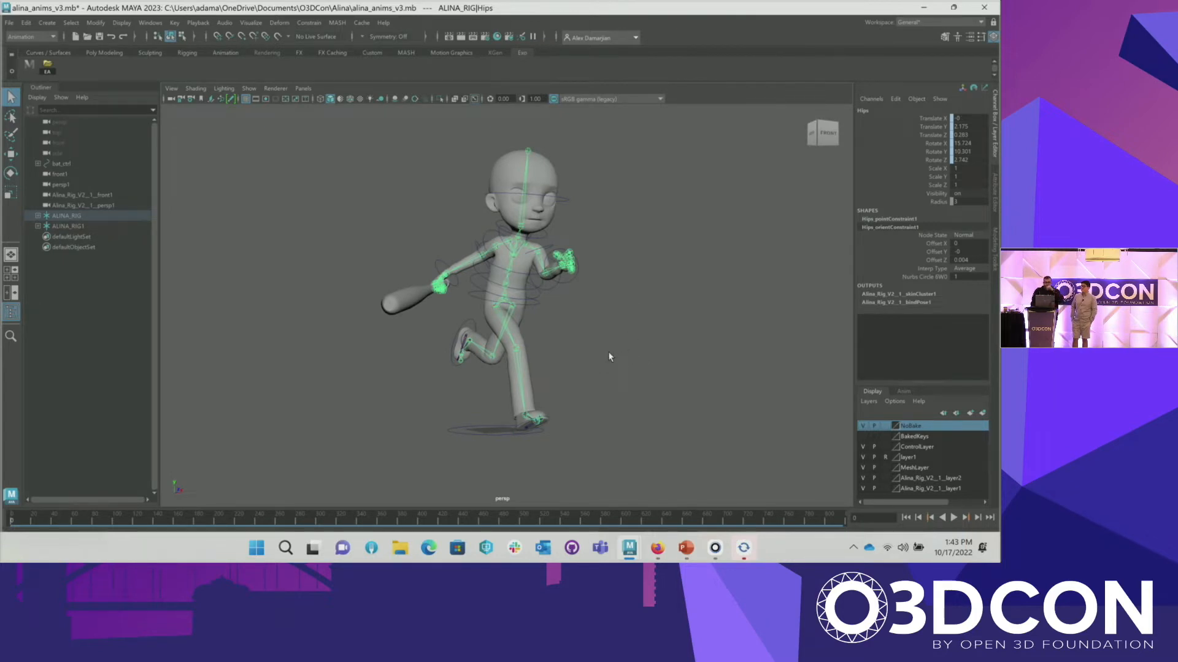
Step: Select the Hips joint of the NoBake rig together with its entire joint hierarchy to check the timeline for keys
alt+drag(567, 313, 630, 310)
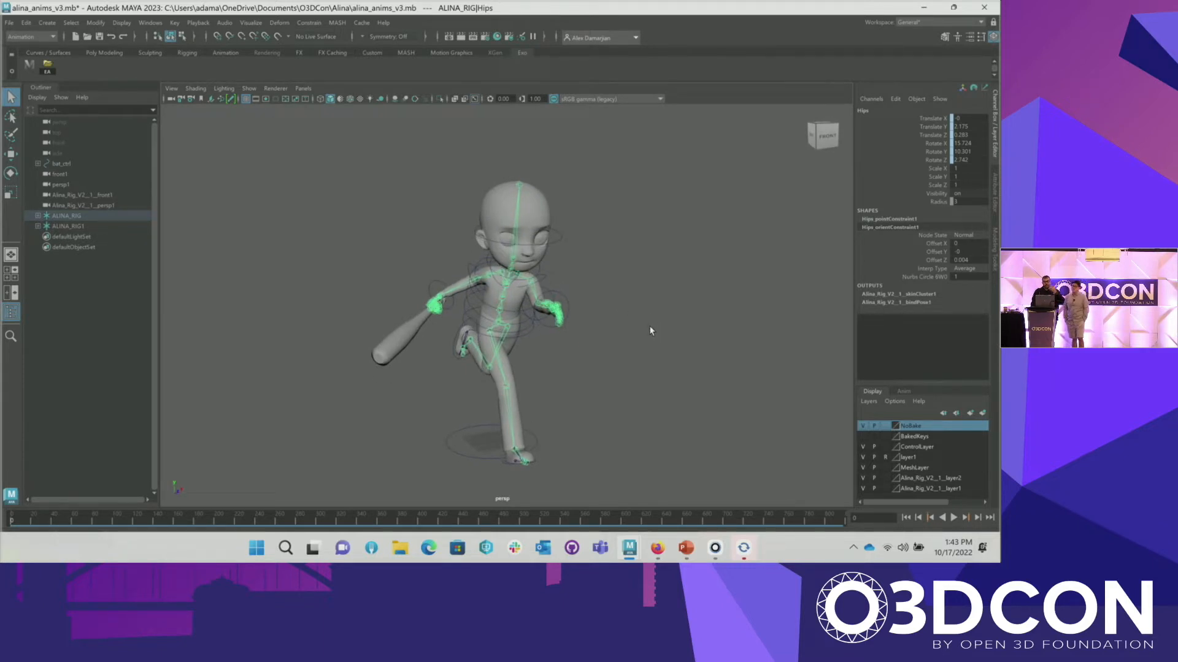
scroll(554, 366, up, 5)
click(499, 333)
click(497, 335)
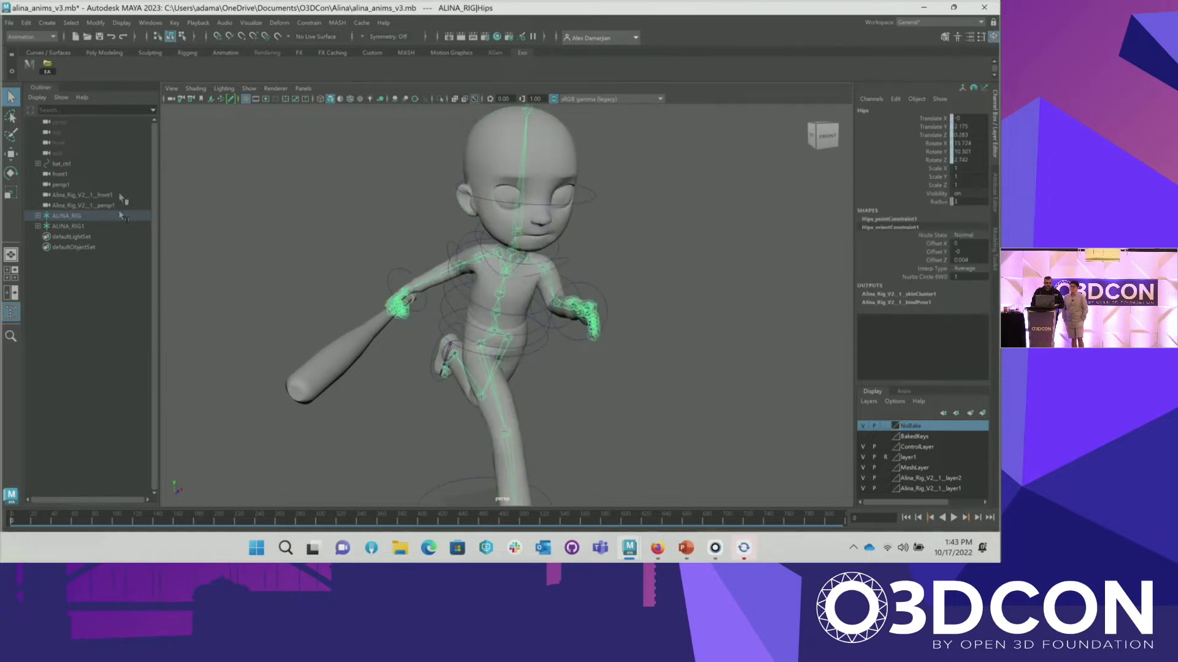
click(27, 65)
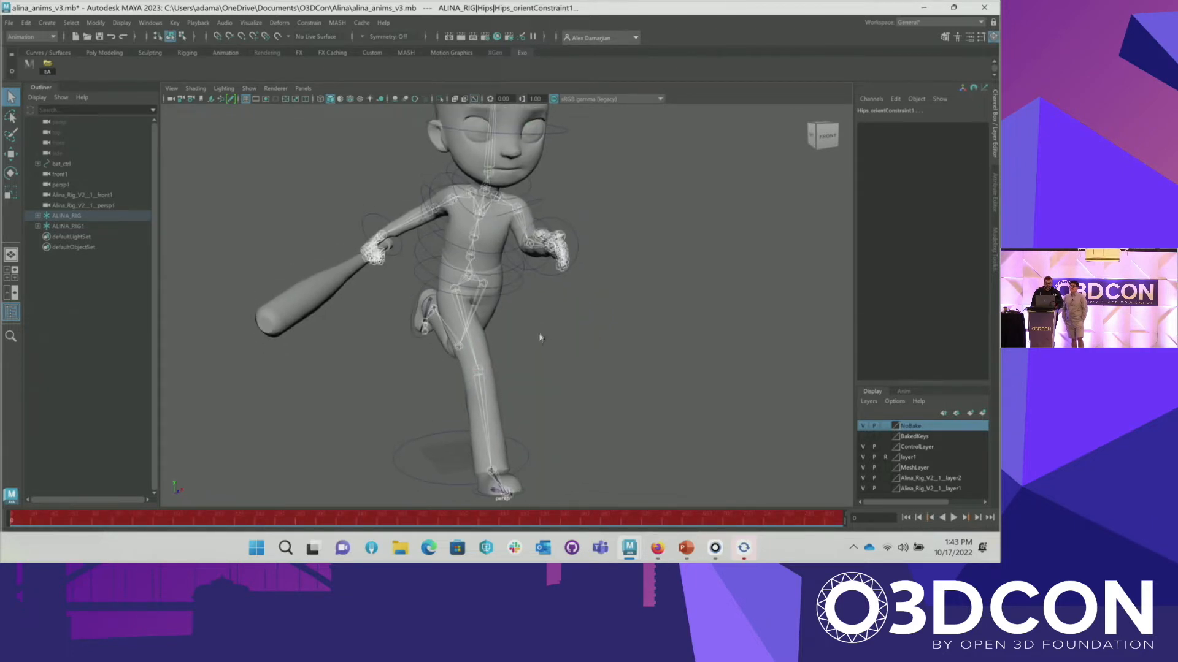
Step: Show the BakedKeys layer instead of NoBake, and inspect keys on the LFoot and Root controls and the full Hips joint hierarchy
click(863, 426)
click(863, 447)
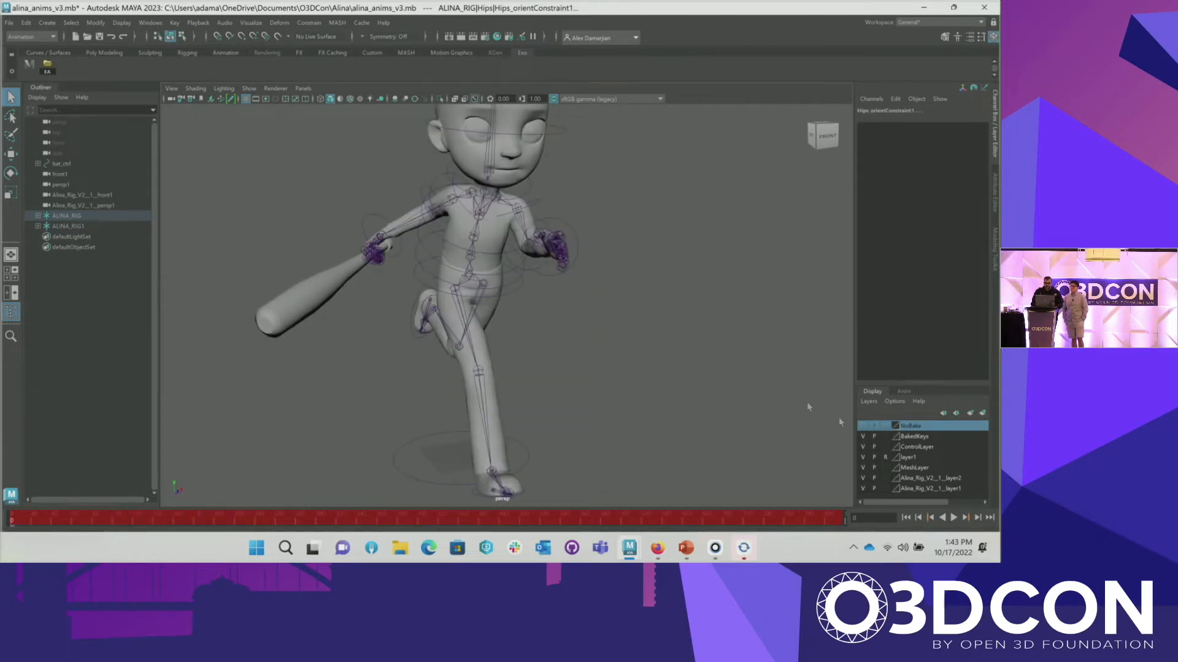
click(422, 316)
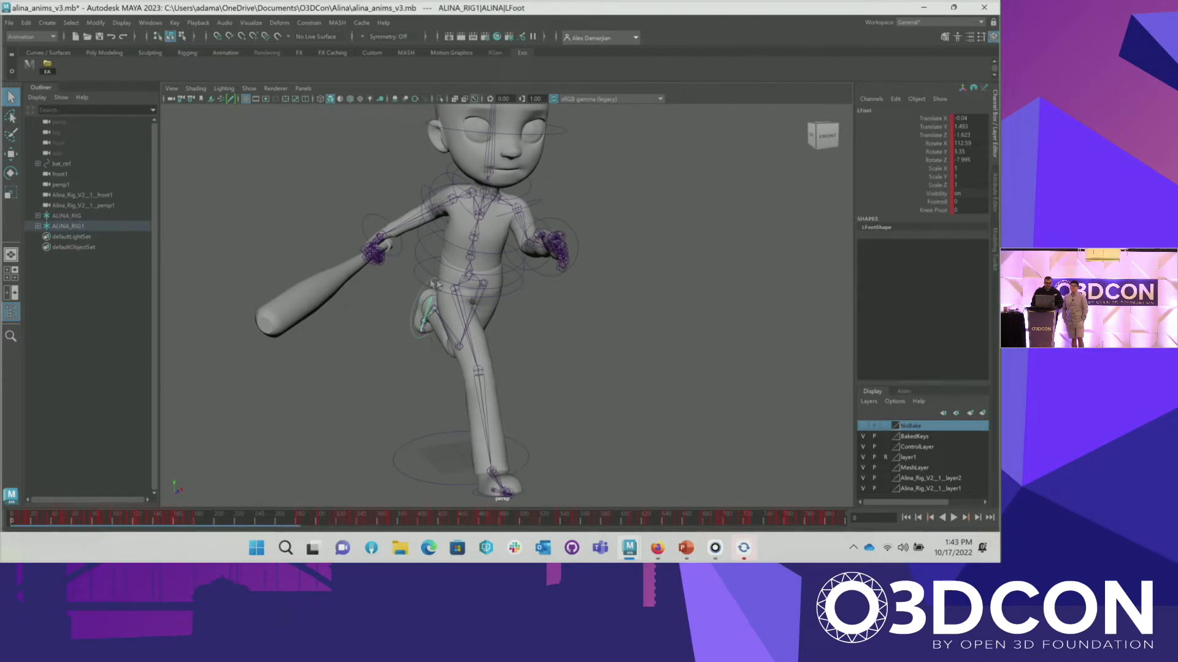
click(419, 258)
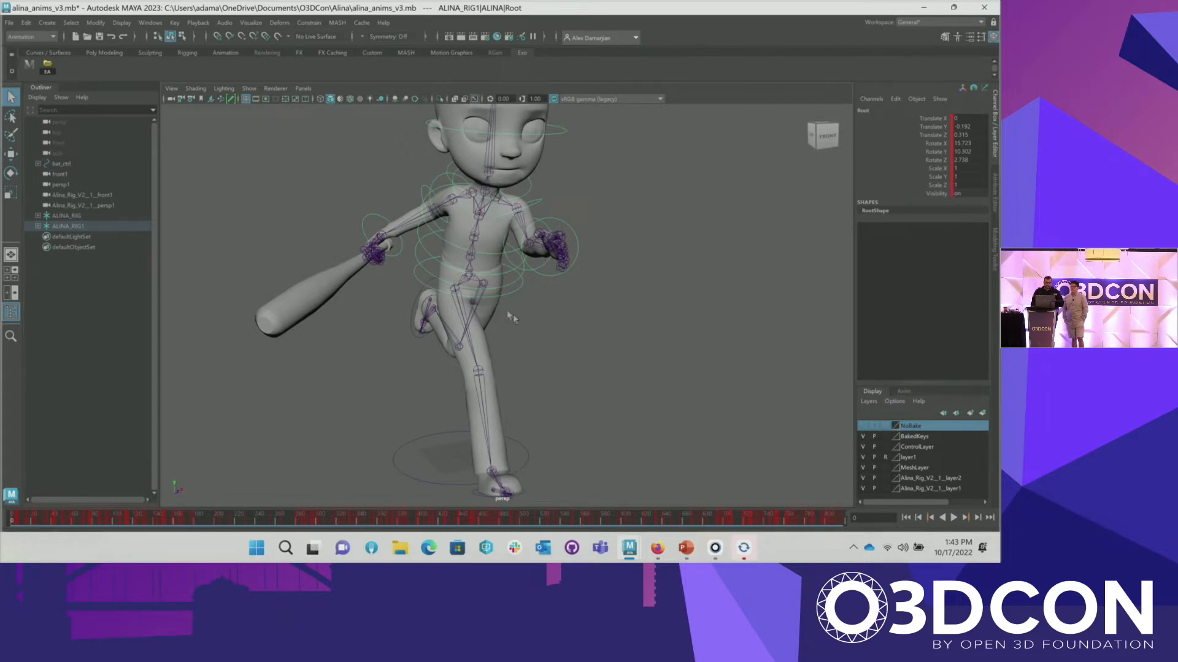
click(469, 279)
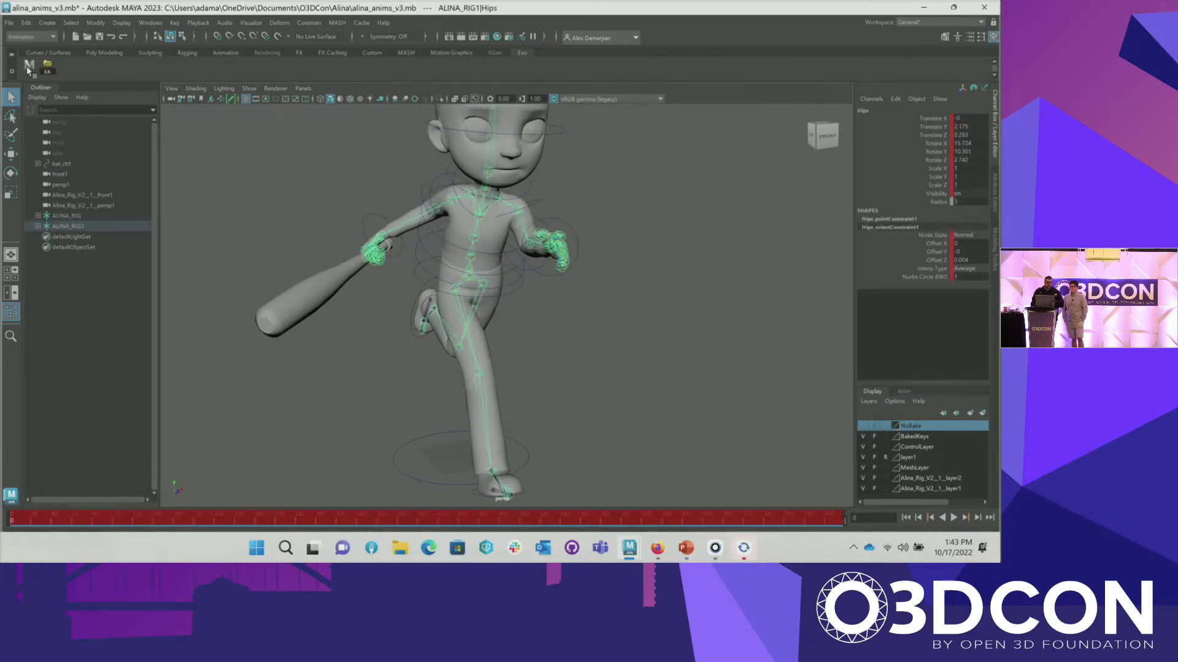
click(28, 69)
Step: Switch visibility back to the NoBake layer and compare keys on its Hips joint, Root control and complete Hips hierarchy
click(863, 436)
click(863, 425)
click(482, 284)
click(470, 282)
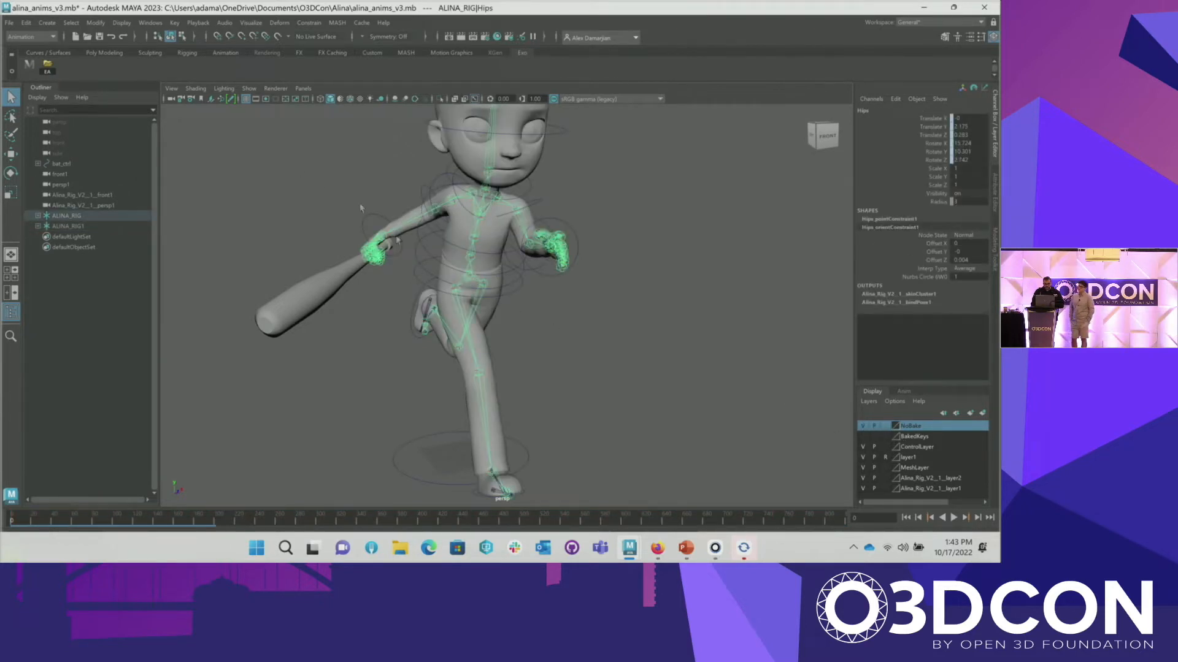
click(473, 307)
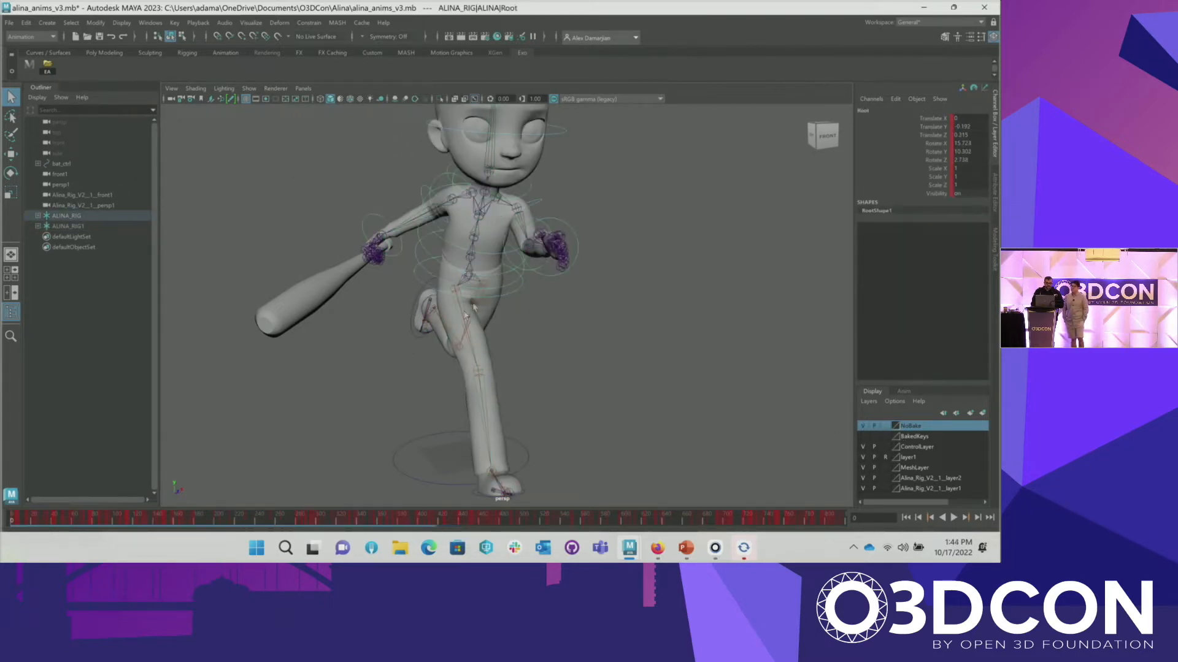
click(471, 292)
click(470, 277)
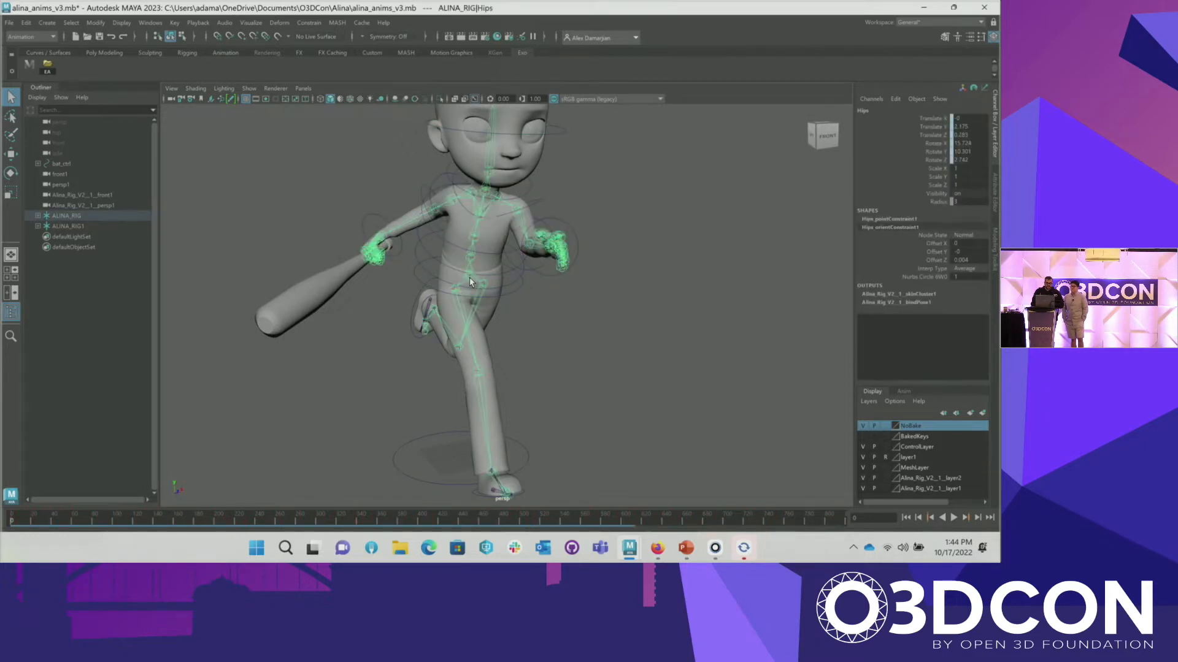
click(29, 65)
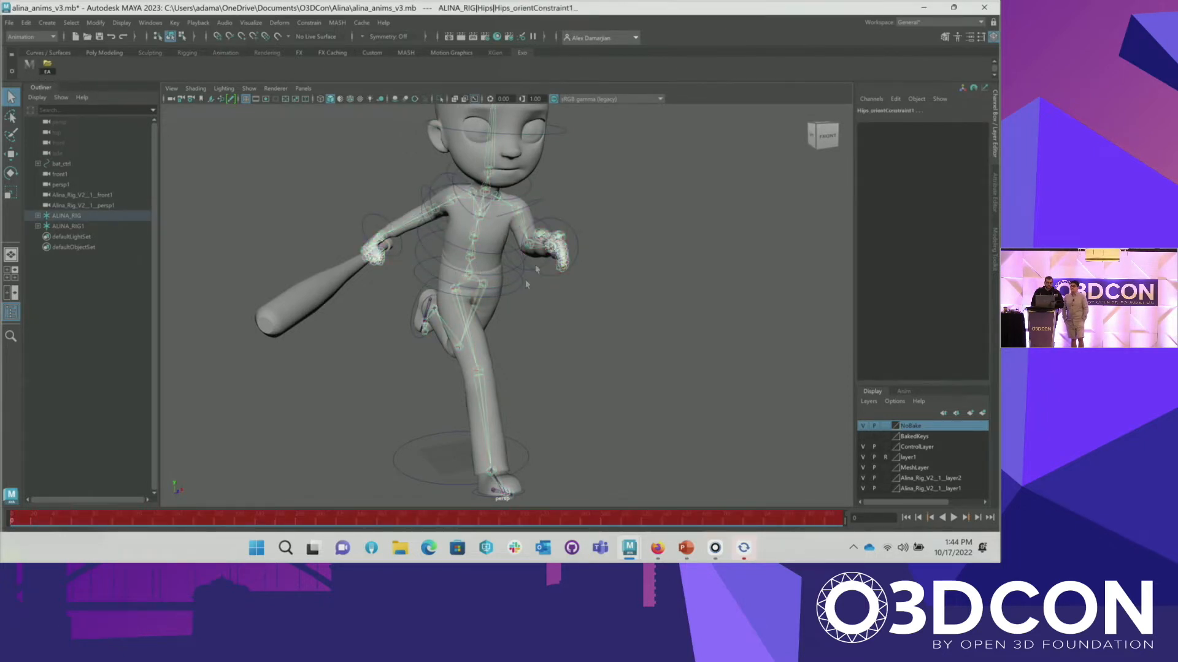
Step: Clear the selection, hide NoBake, show BakedKeys, and select that rig's Hips joint with its whole hierarchy
click(822, 377)
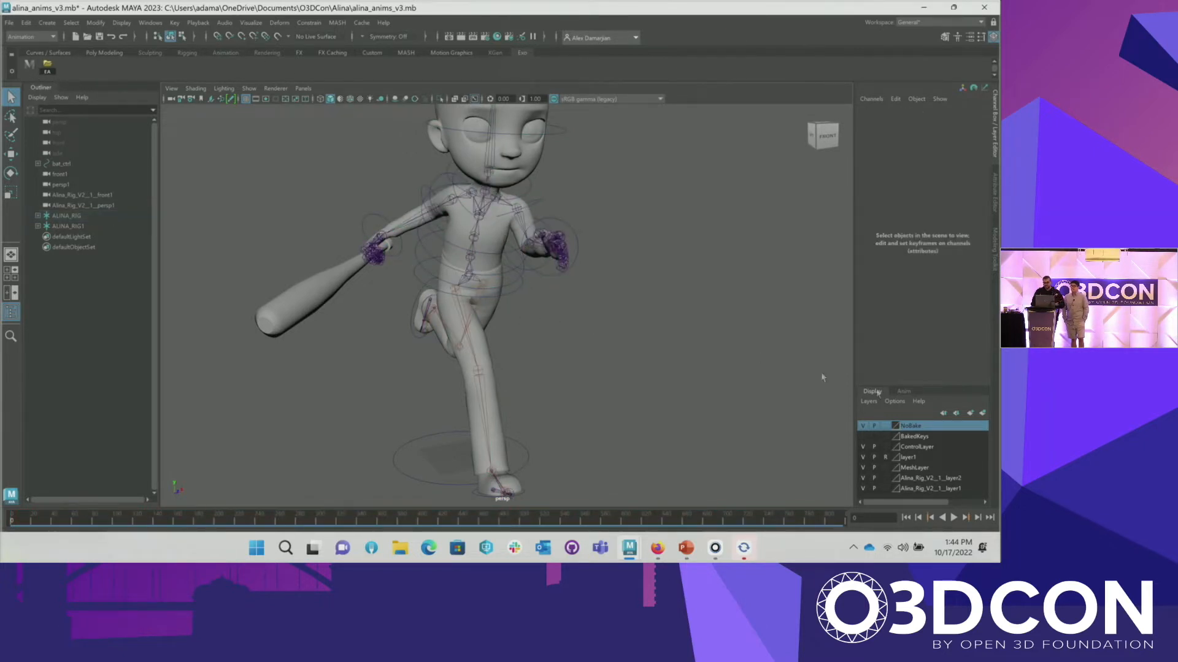
click(867, 426)
click(866, 436)
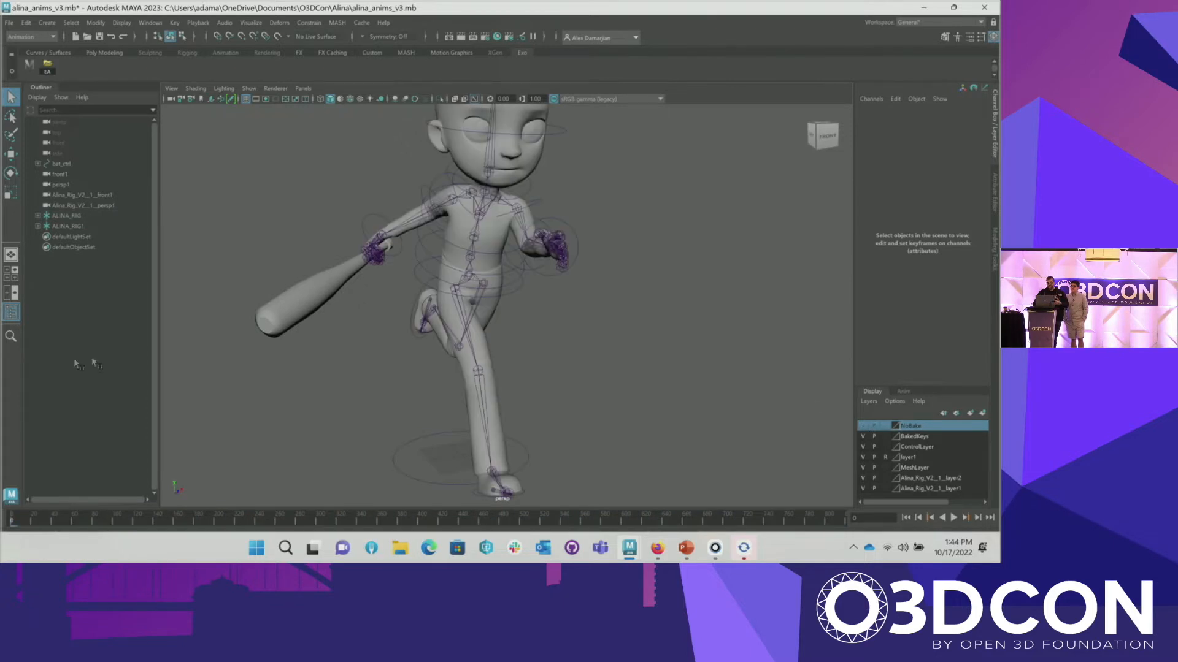
click(457, 290)
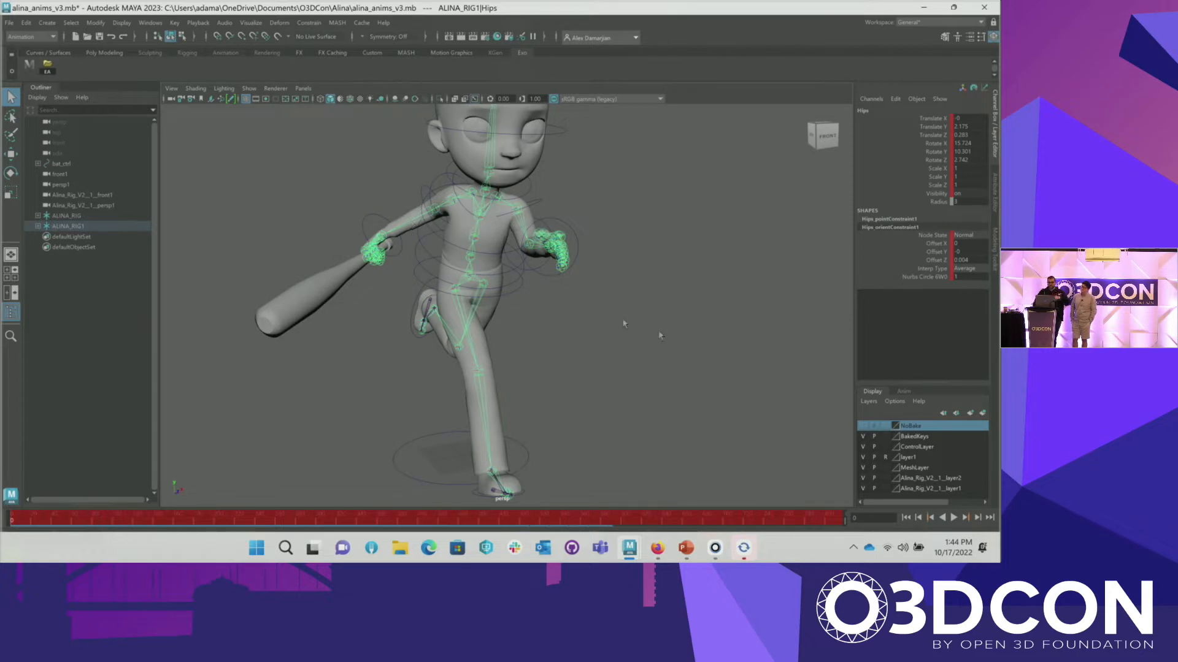
click(31, 67)
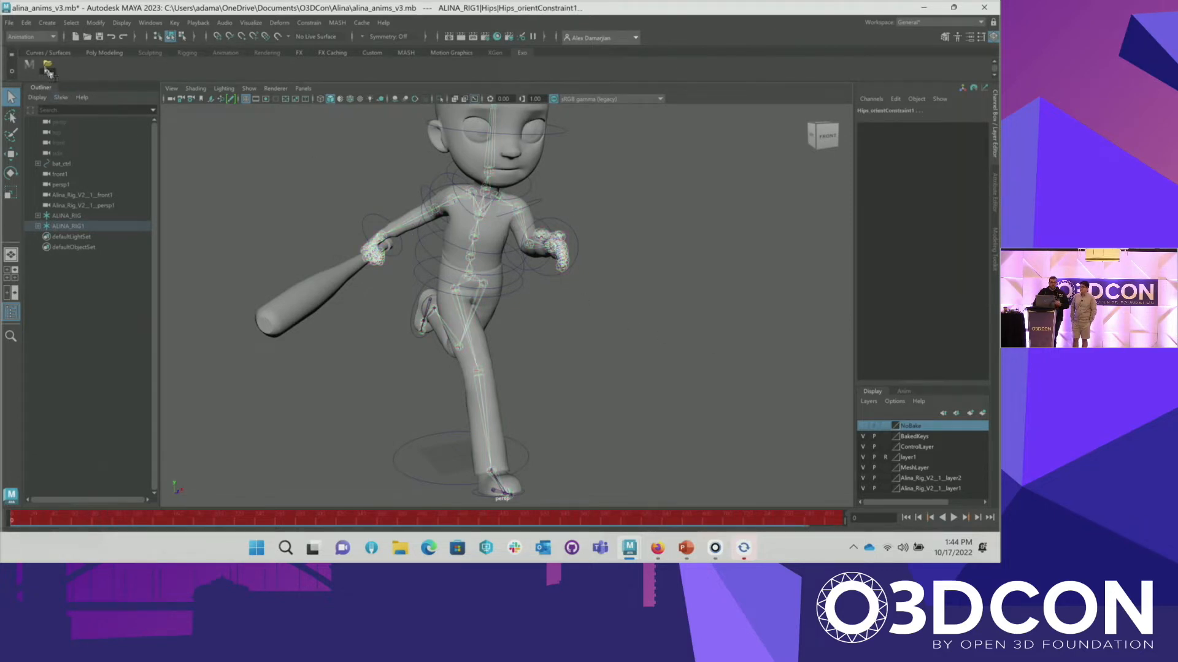
Step: Examine the Bake Simulation options for hierarchy, channels, time range and sampling, and close them without baking
click(175, 23)
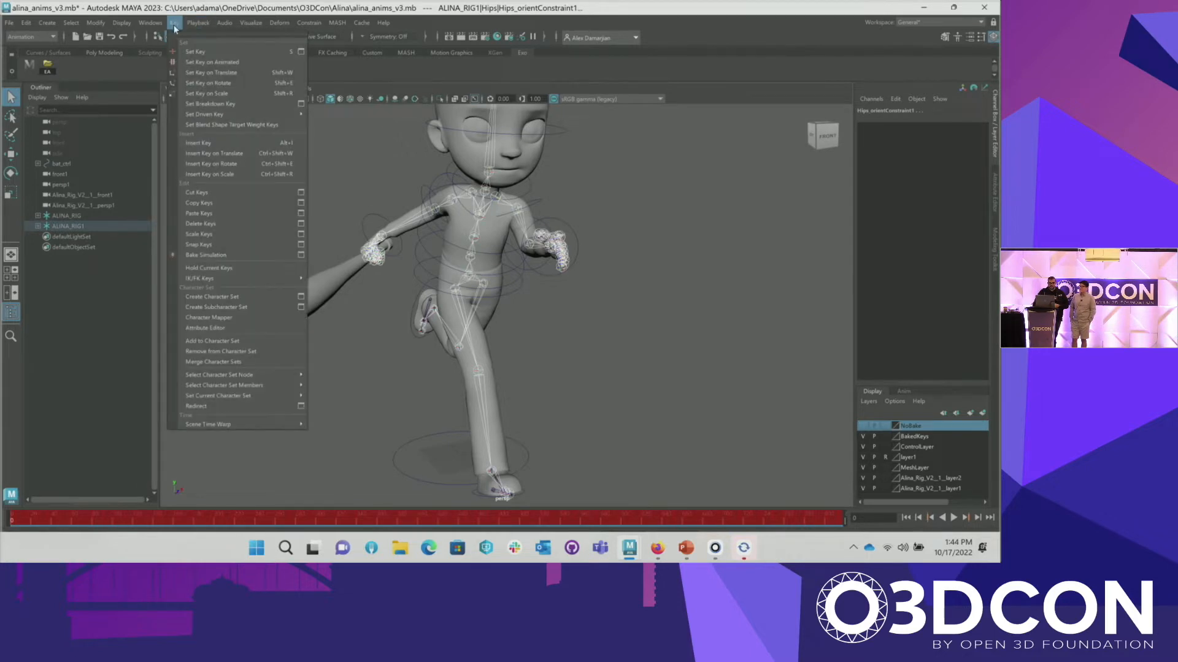
click(300, 255)
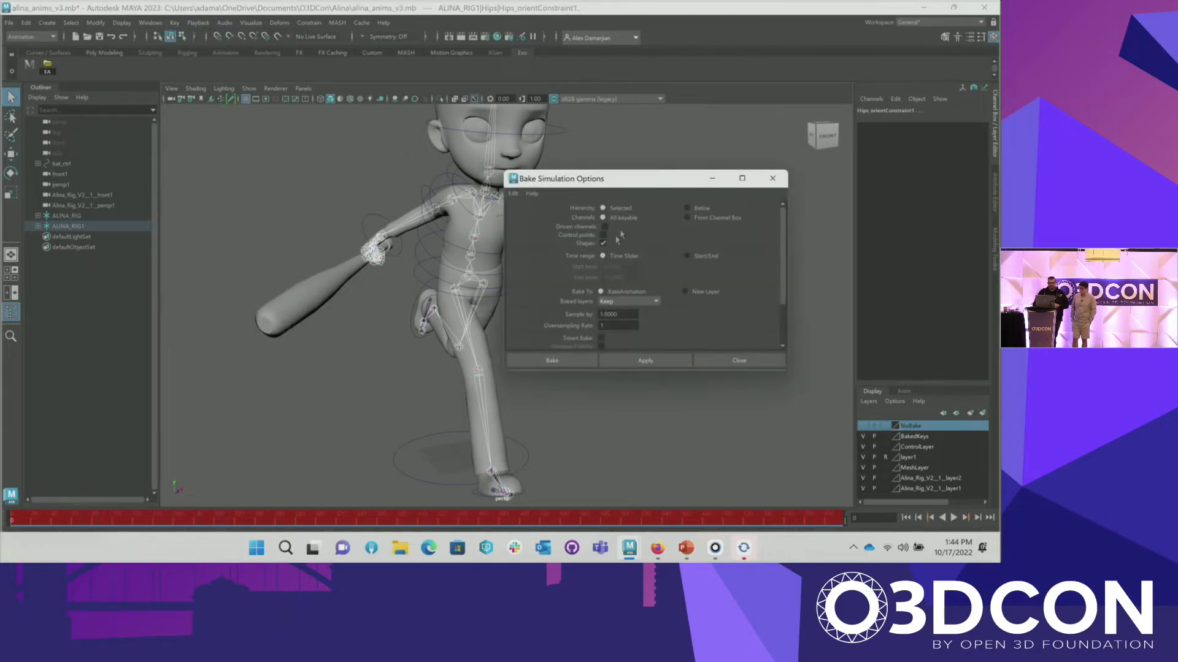
scroll(649, 258, down, 3)
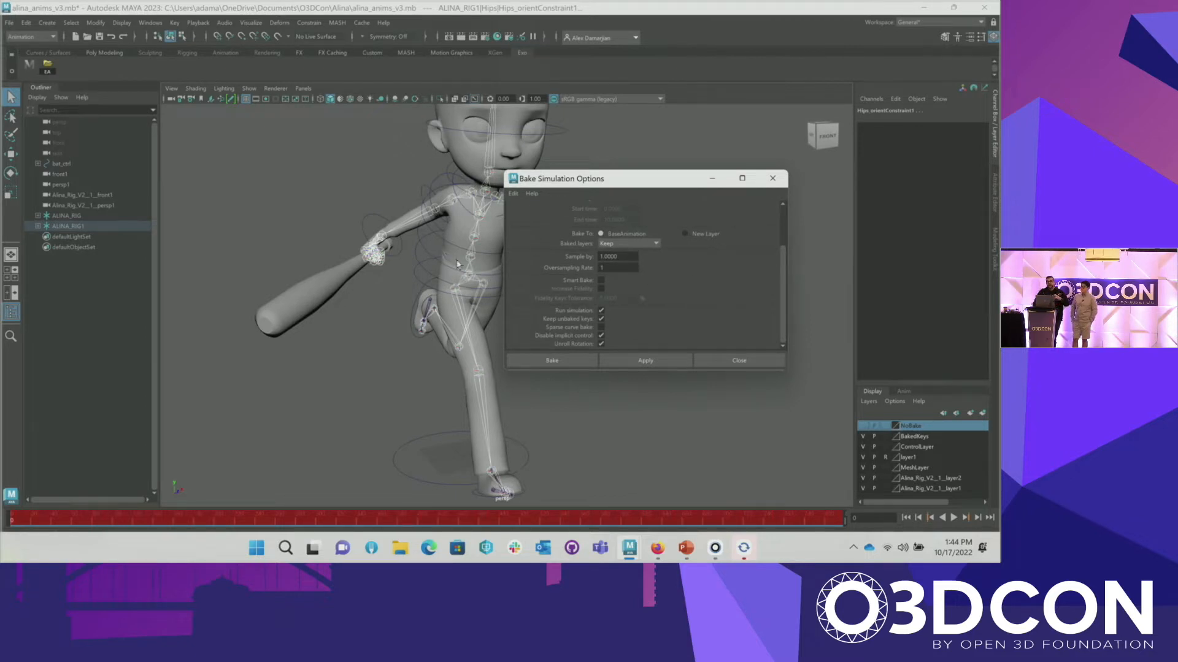
click(772, 178)
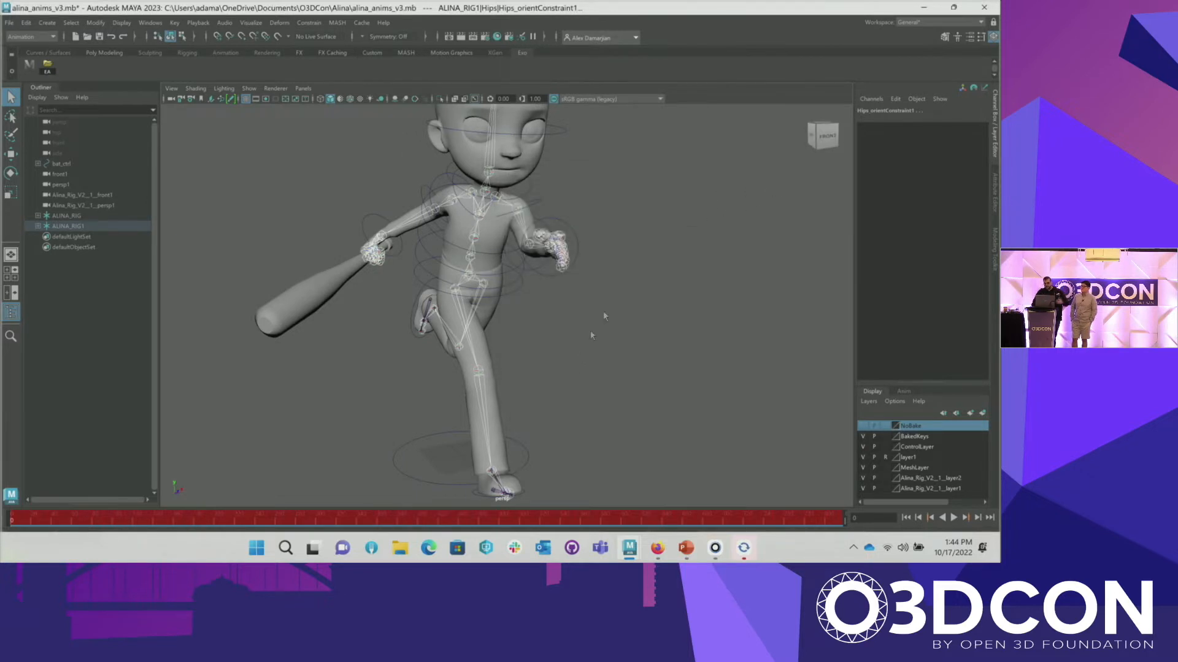
Step: Switch to the PowerPoint slide show and advance to the slide on creating a new level and importing models
mouse_move(686, 548)
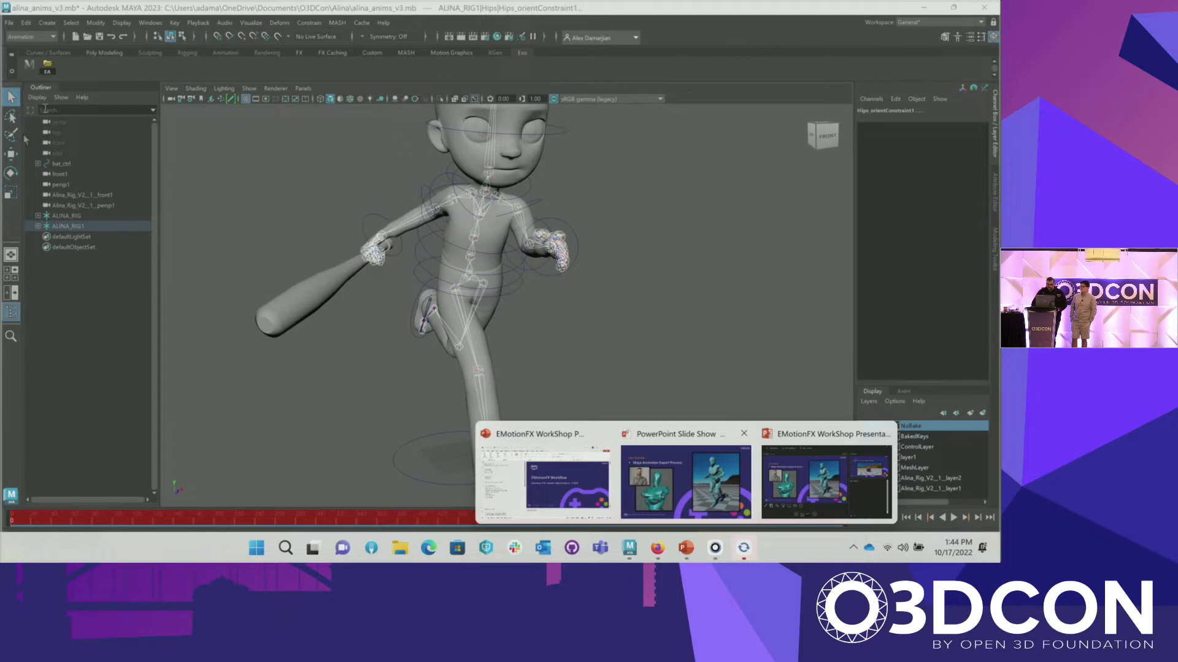
click(700, 431)
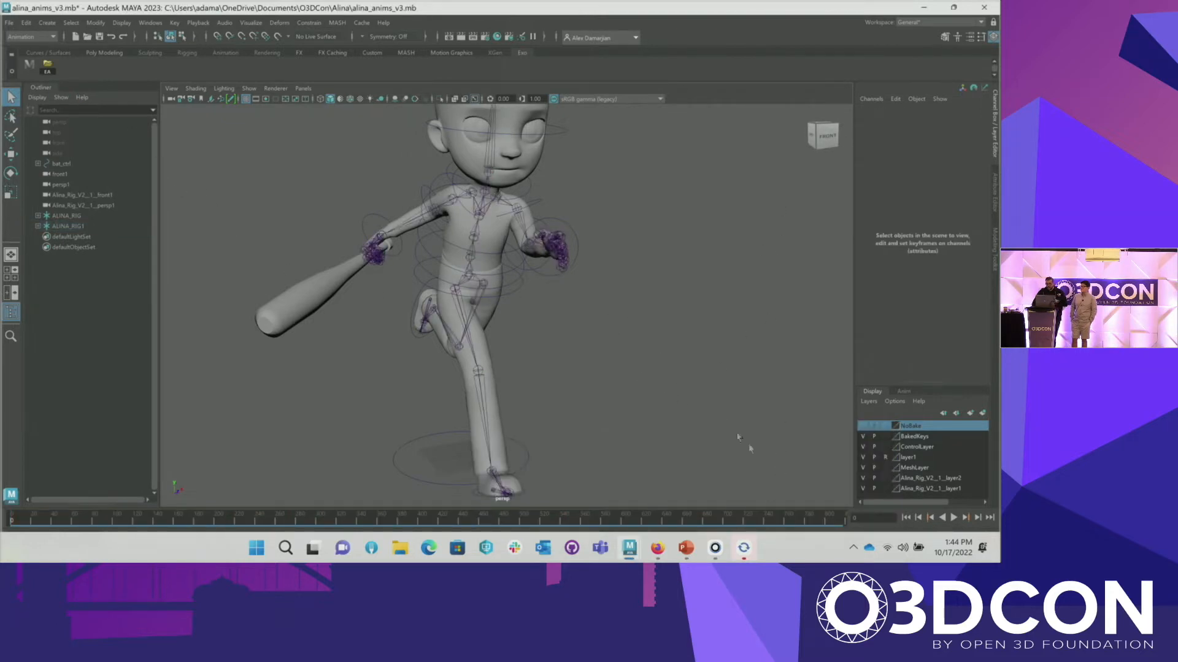
mouse_move(686, 548)
click(684, 475)
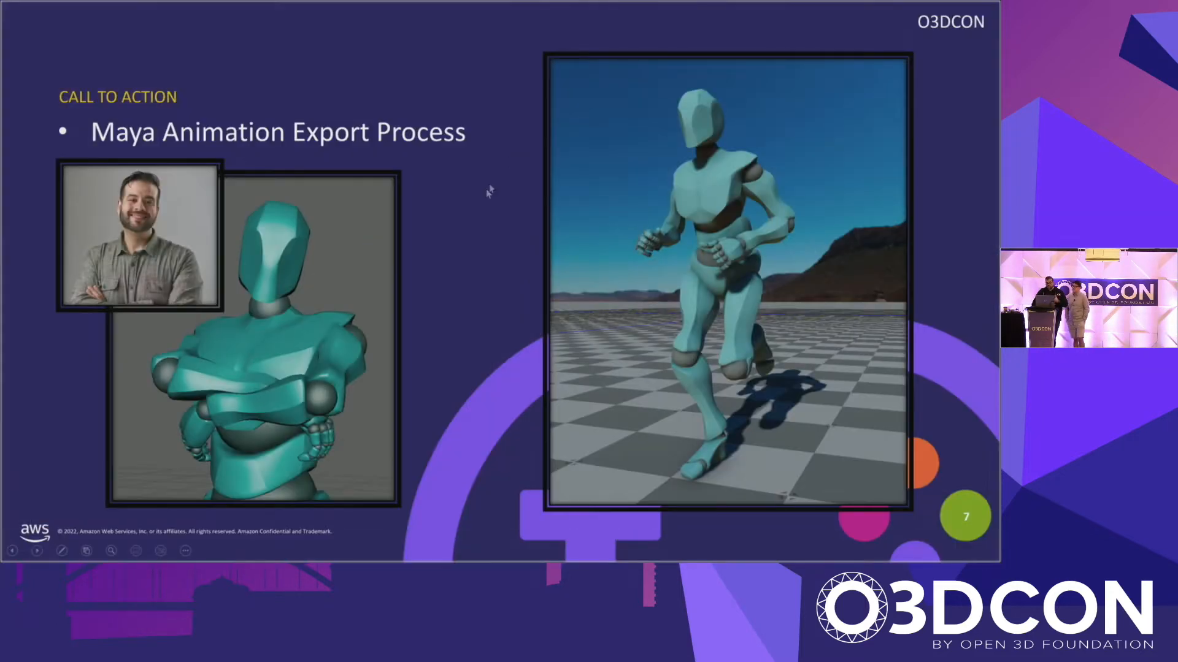
click(446, 207)
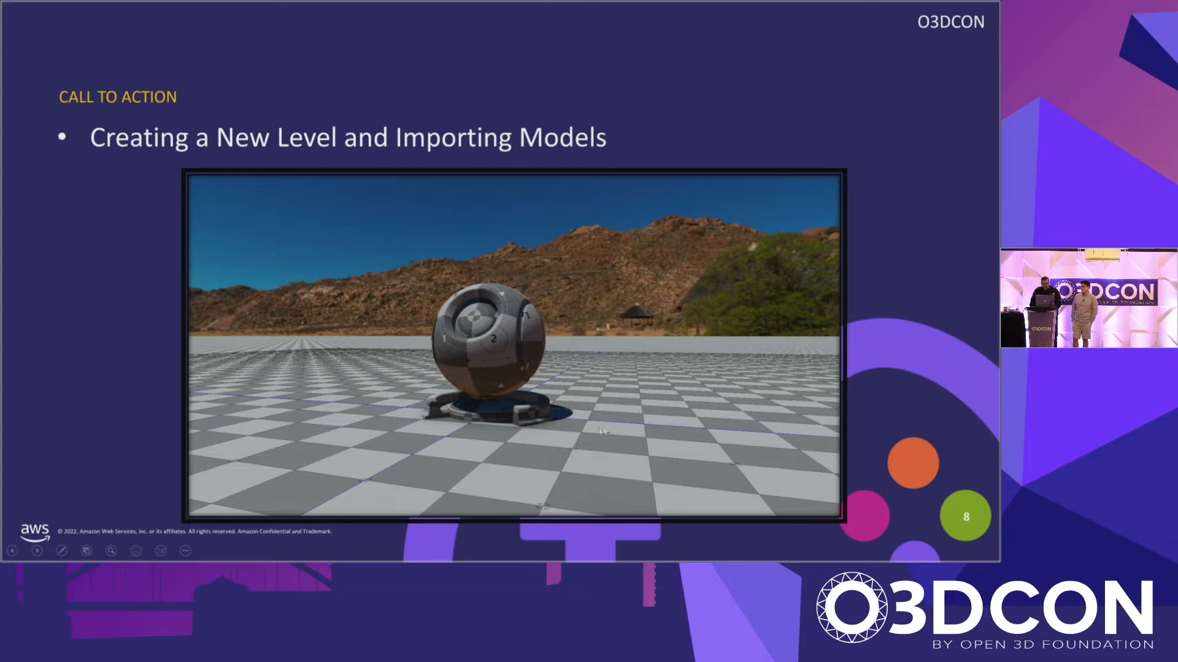
Step: Switch to the O3DE Editor, run Level01 in game mode, and move the y bot character forward and to the left
key(alt+Tab)
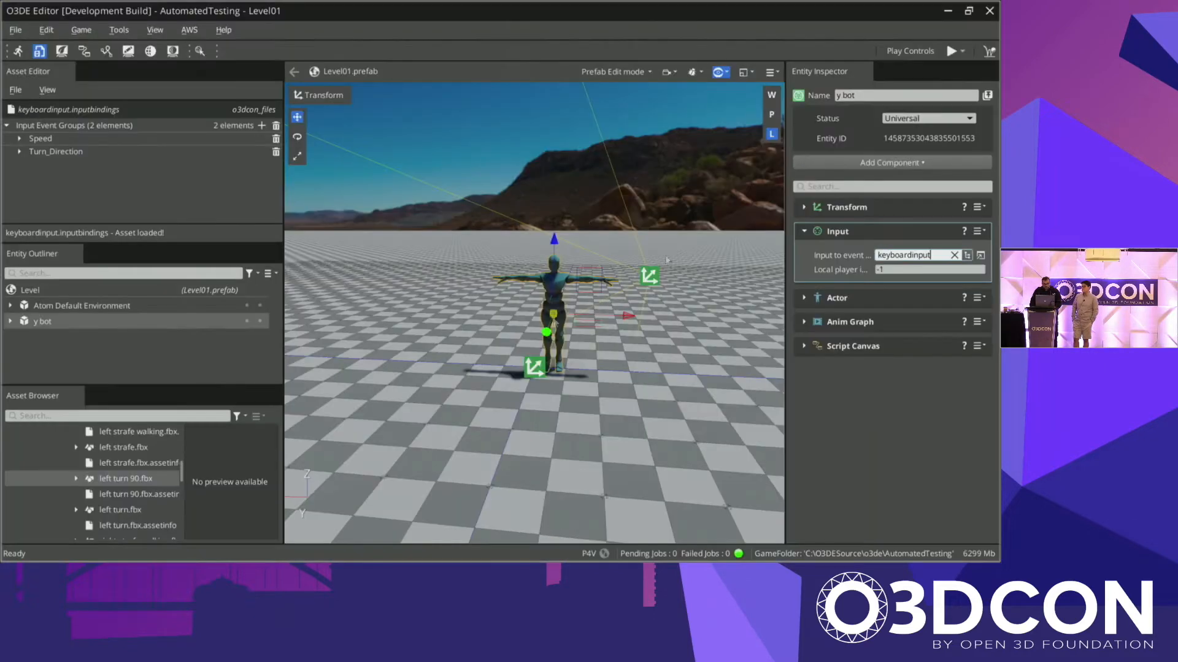
click(955, 53)
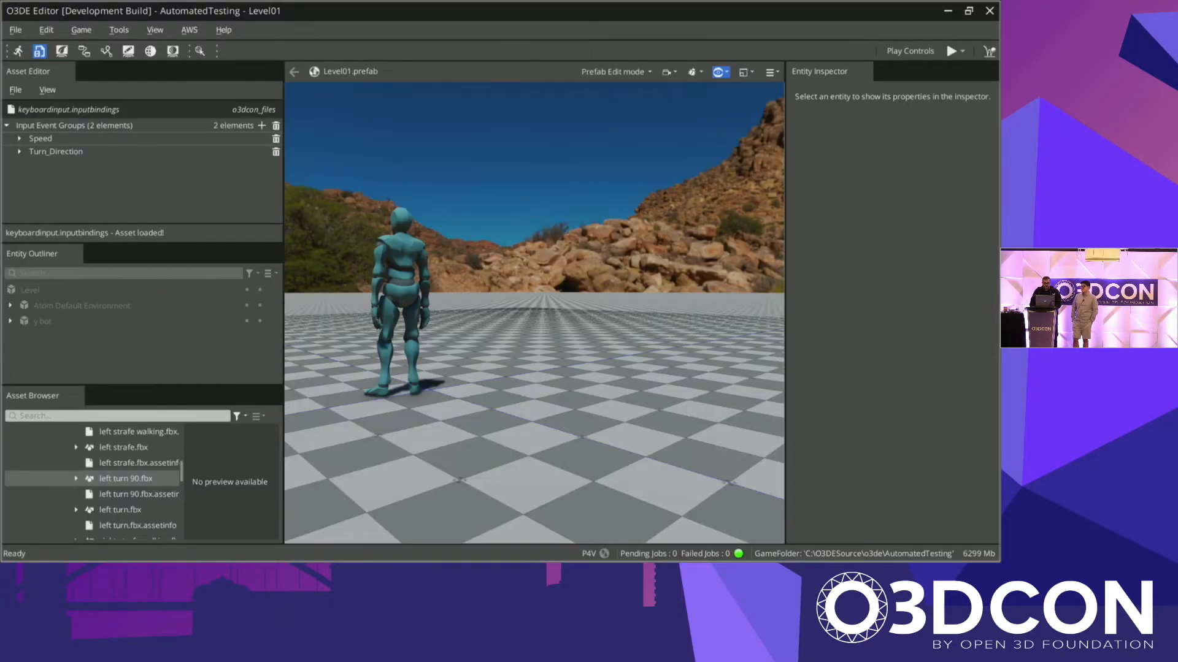
key(w)
key(a)
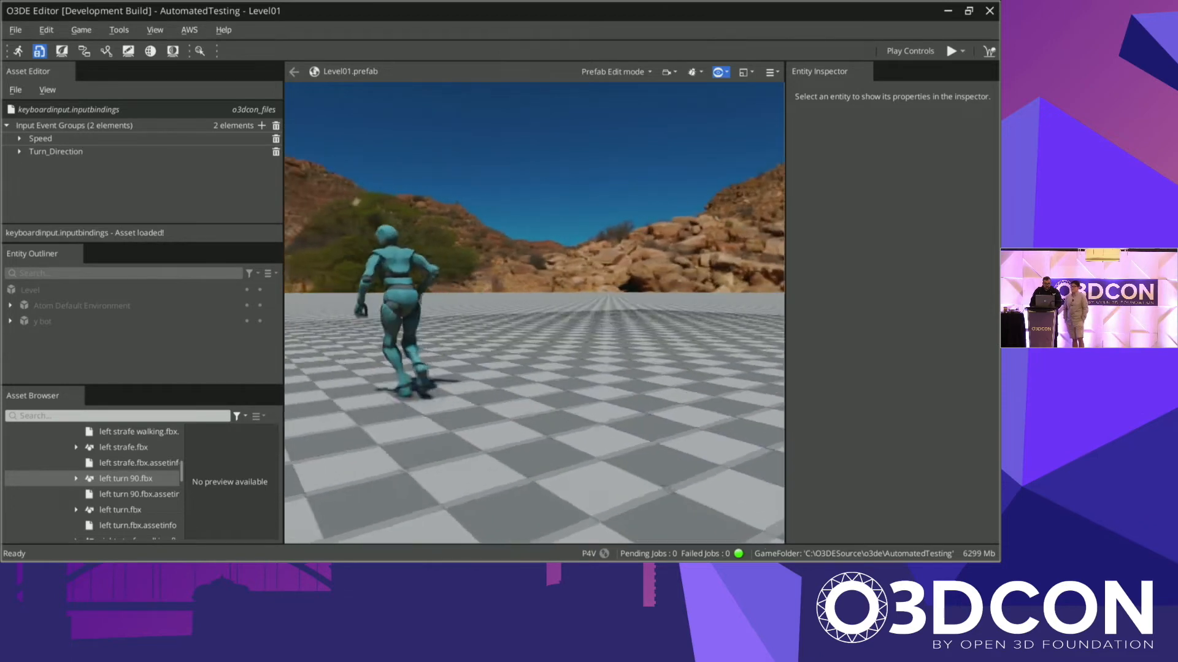
Step: Leave game mode and create a new level named Level_Live in the AutomatedTesting Levels folder
key(Escape)
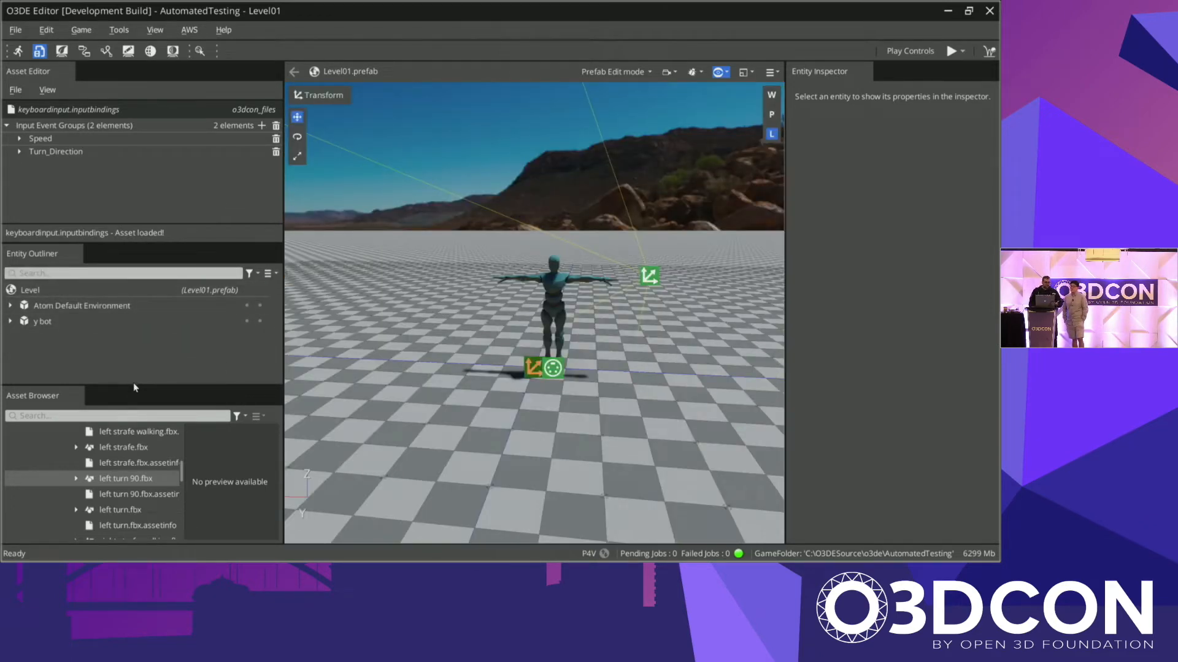
drag(134, 387, 131, 299)
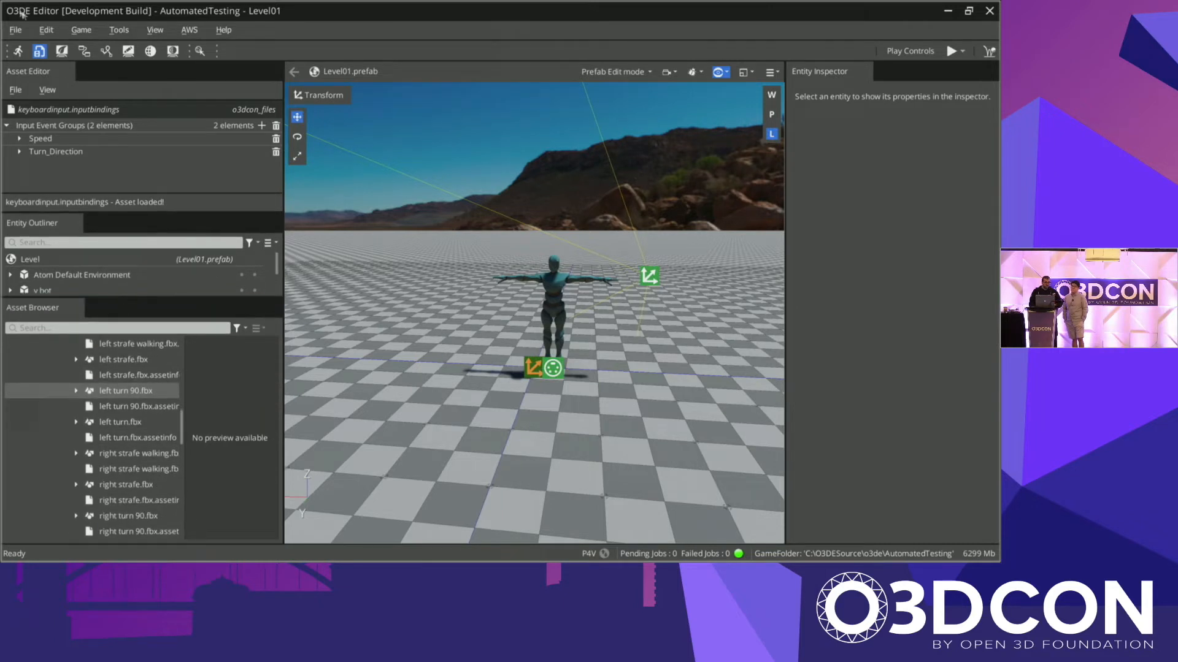
click(16, 31)
click(39, 49)
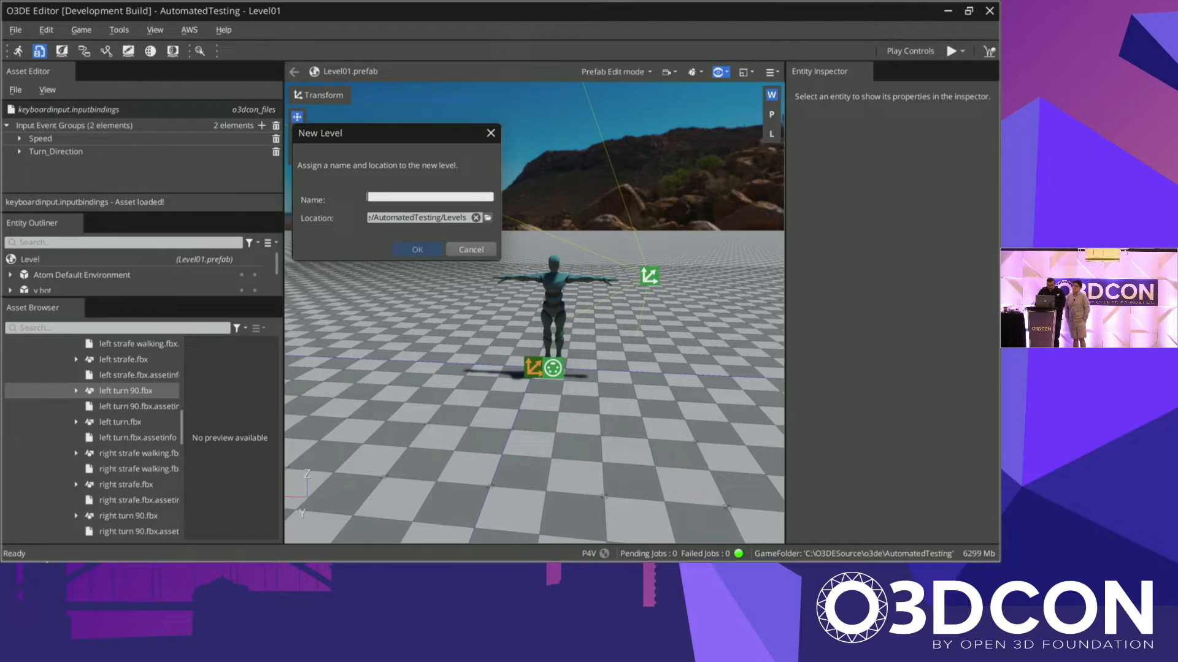
text(Level_Live)
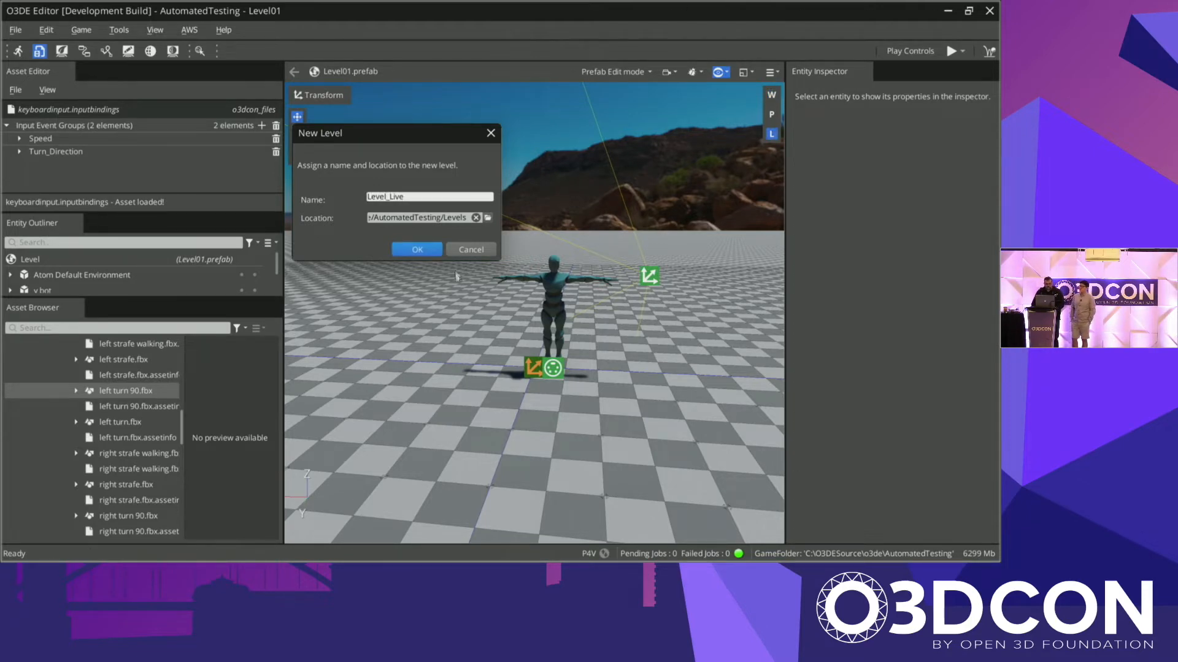
click(417, 249)
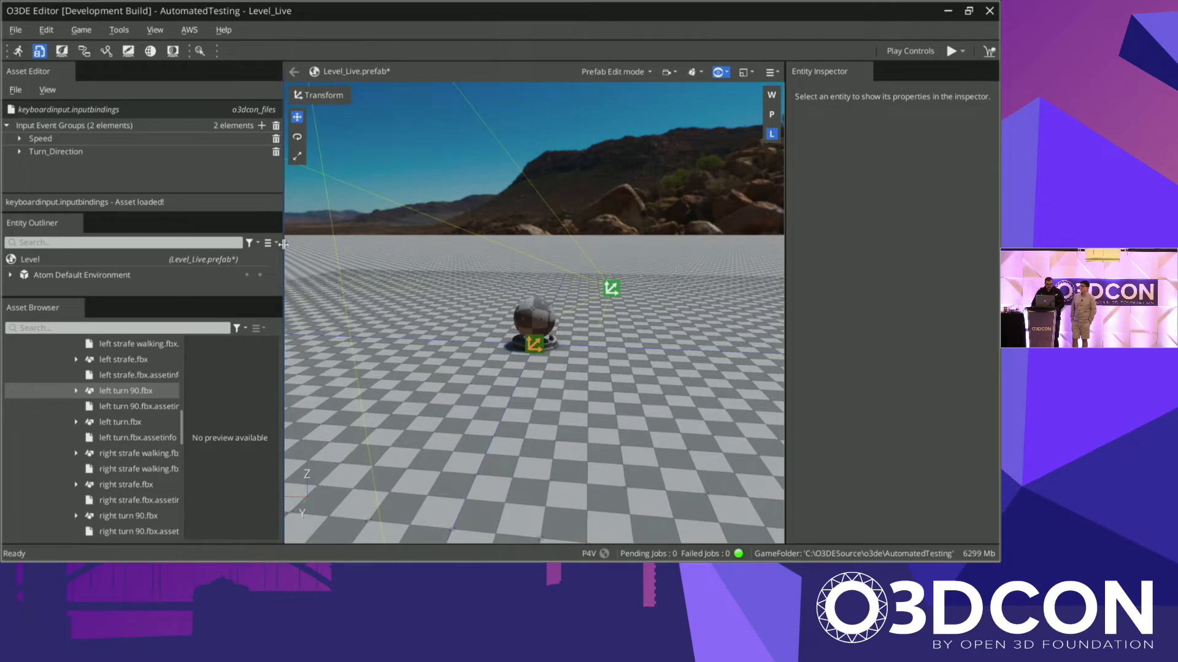
Step: Discard the unsaved Level_Live prefab and create a new level named Level_01 in the same location
drag(282, 244, 317, 244)
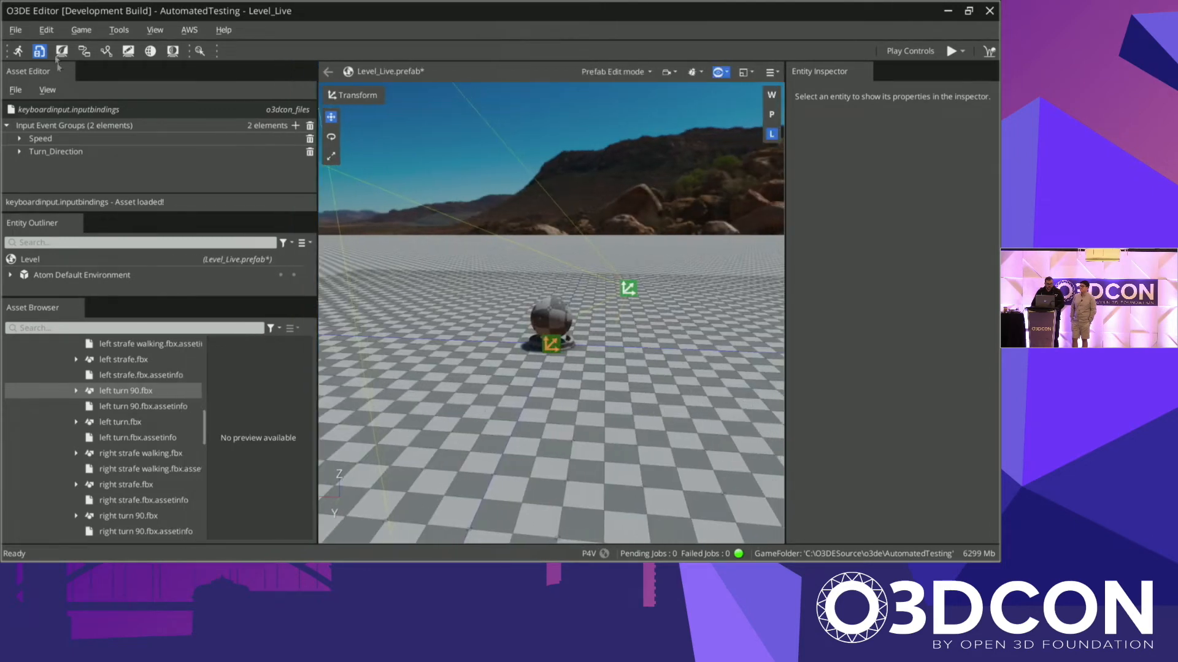
click(15, 29)
click(19, 48)
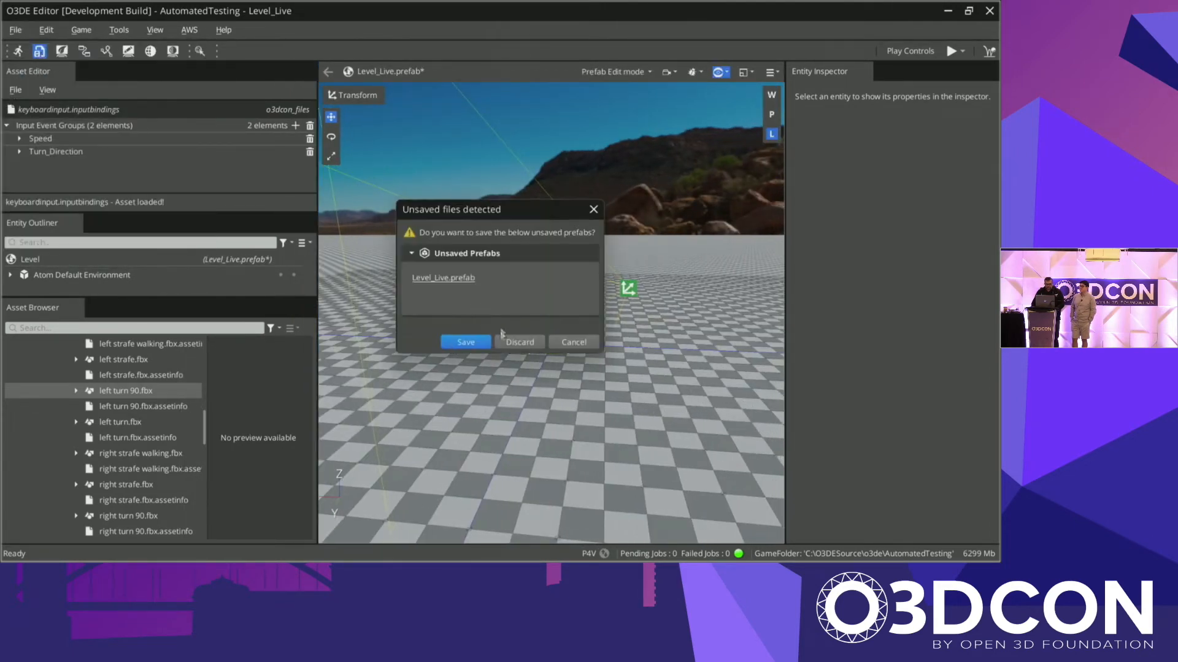
click(519, 341)
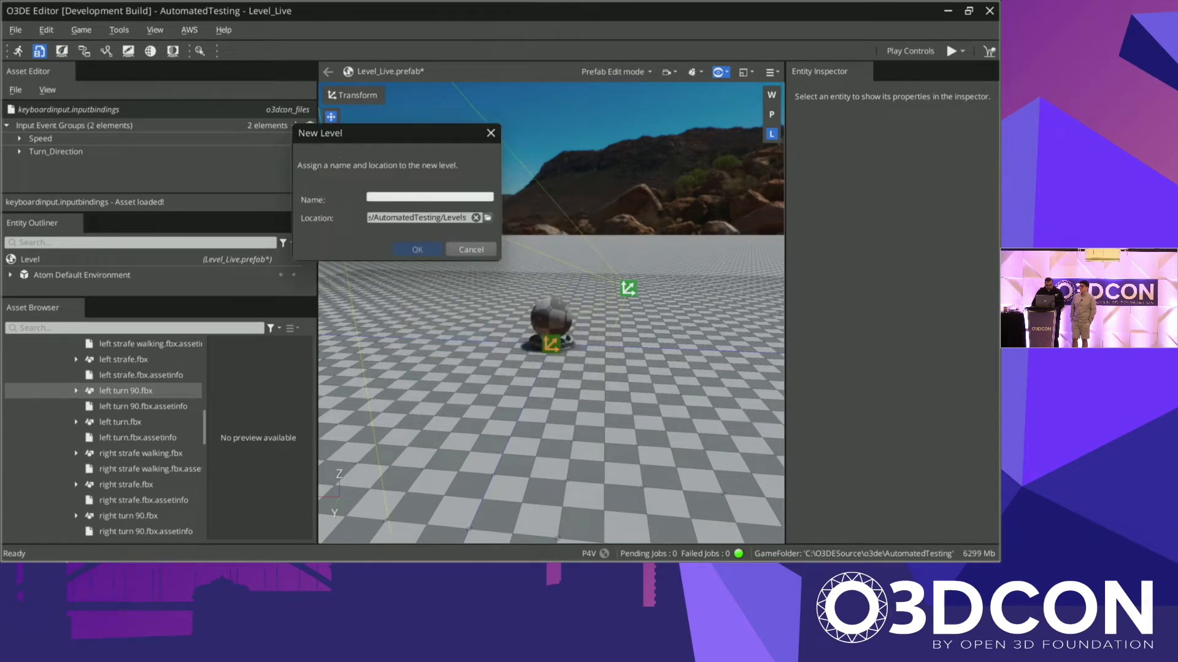
text(Level_01)
key(Return)
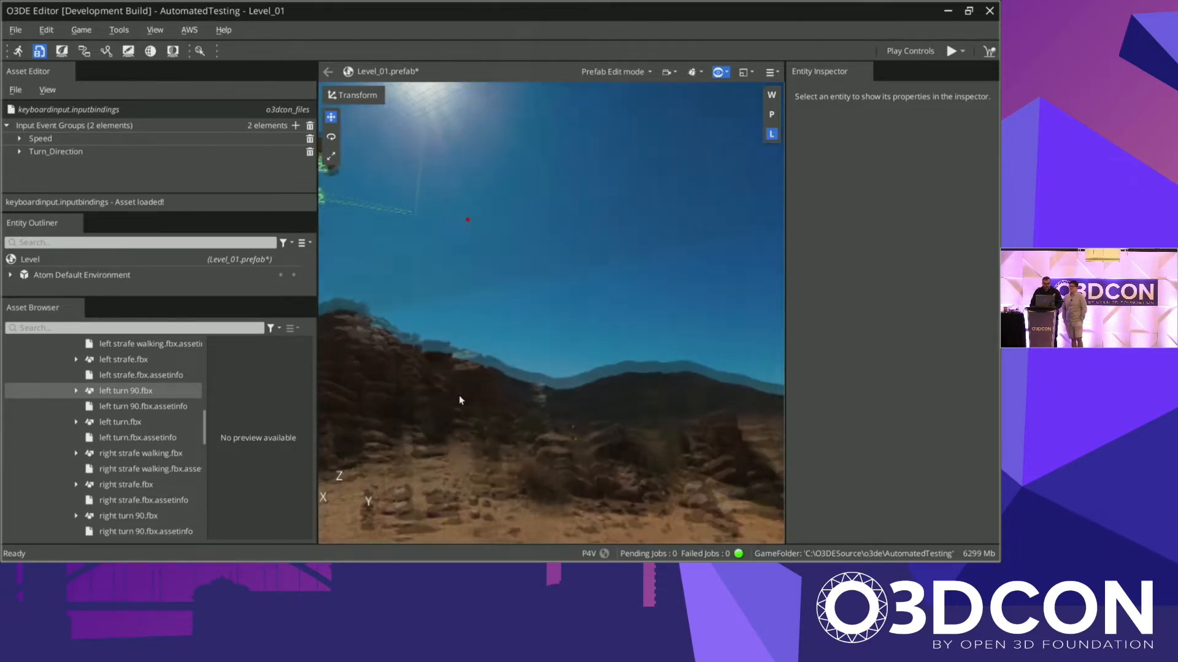
Step: Select the Shader Ball entity and frame it close up on the ground grid
right_drag(514, 208, 385, 124)
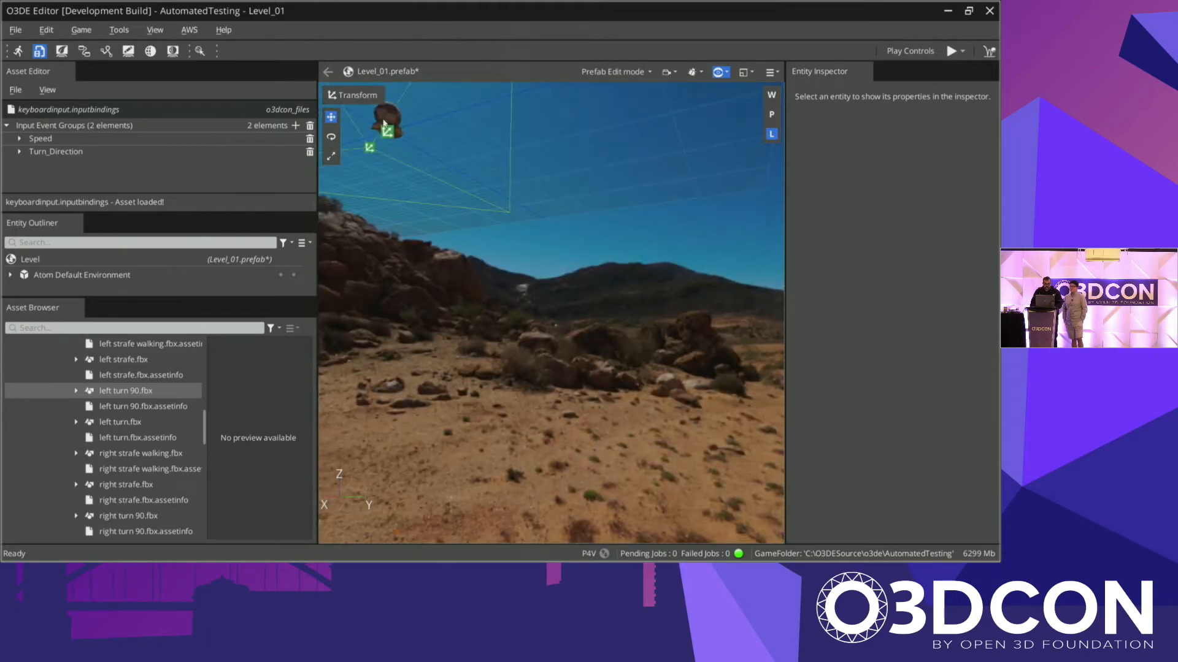
click(386, 128)
key(z)
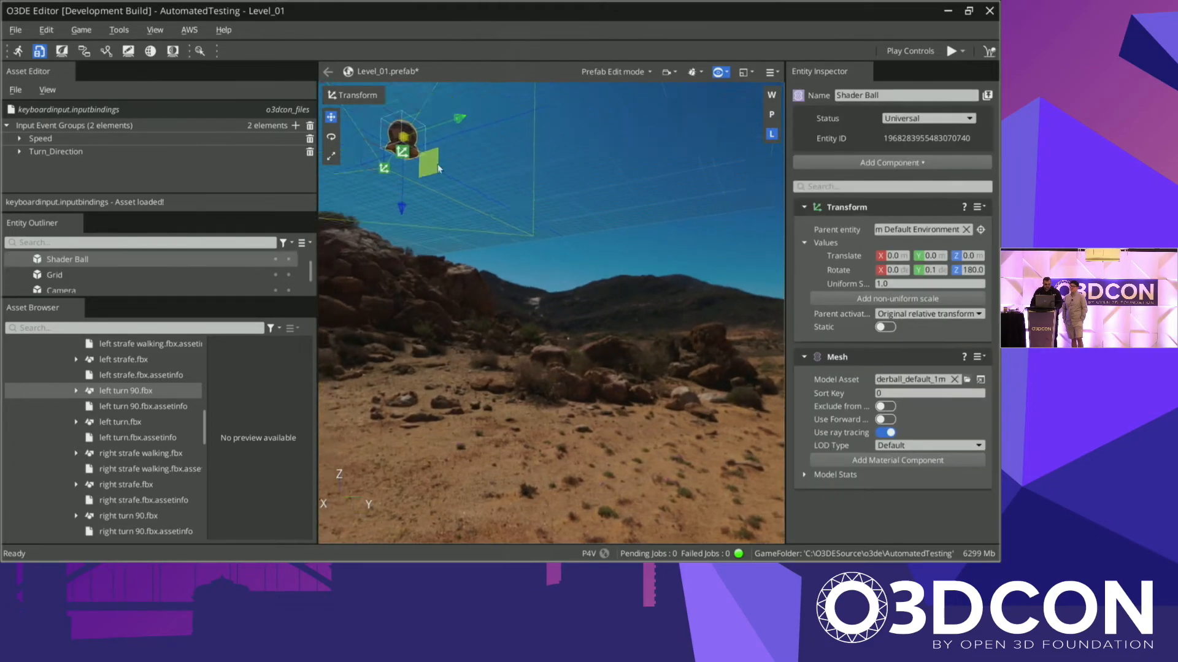
right_drag(563, 194, 588, 307)
scroll(587, 306, up, 3)
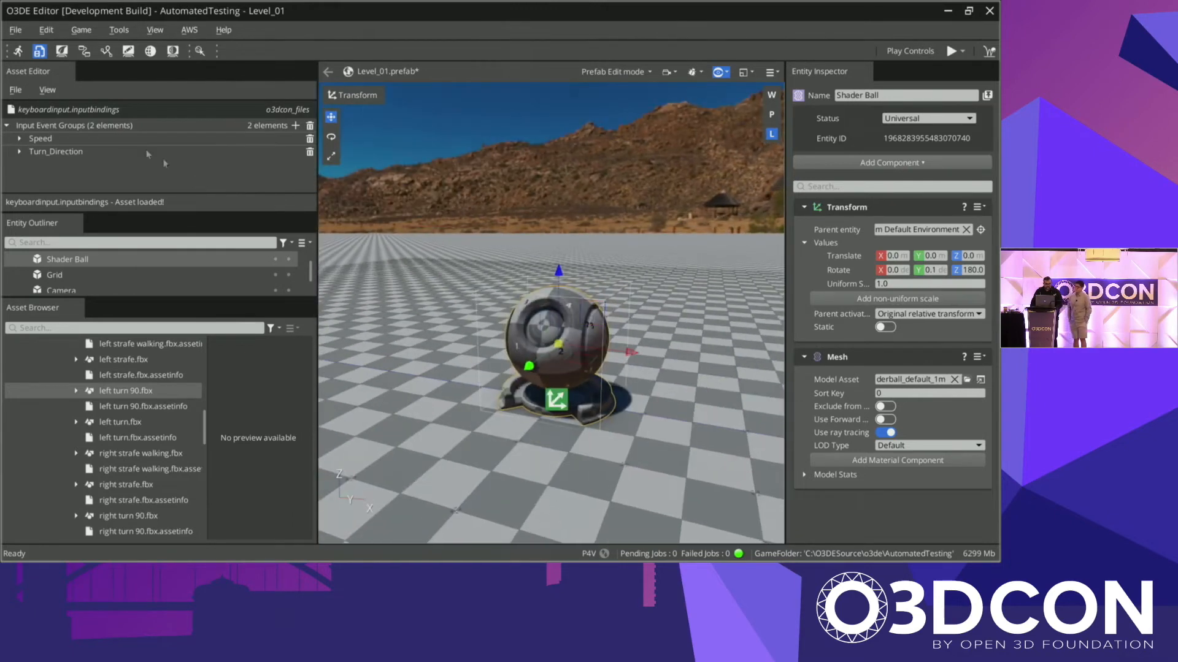
Step: Close the Asset Editor without saving its changes, and resize the Entity Outliner to show all of the level's entities
click(7, 126)
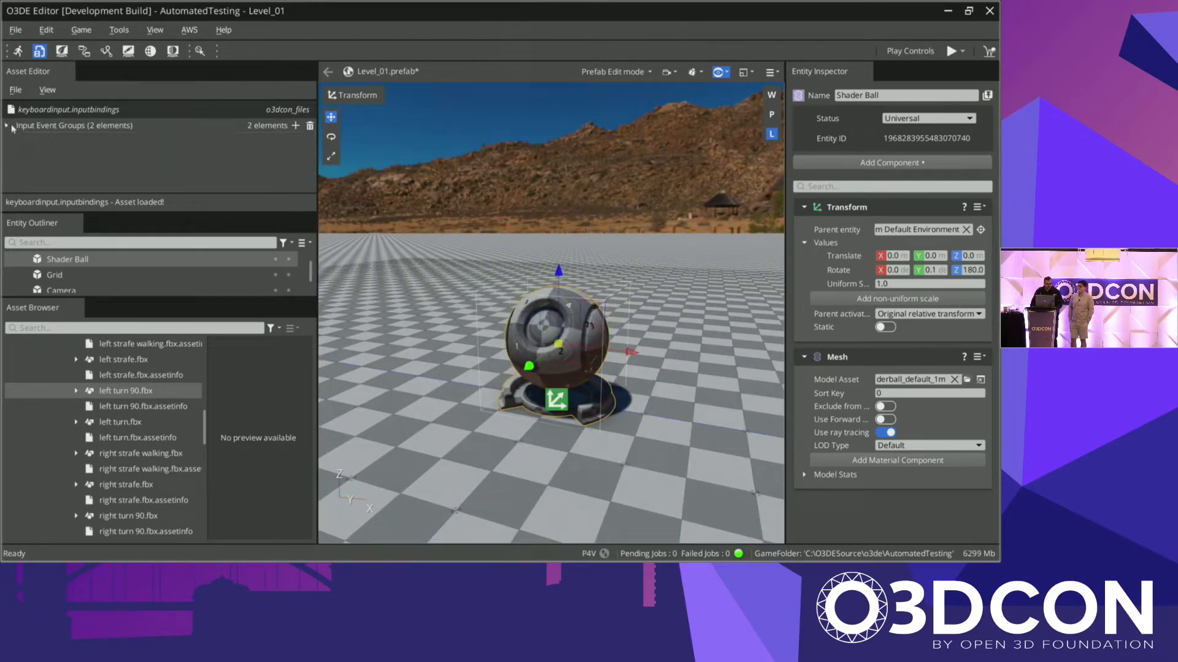
click(68, 71)
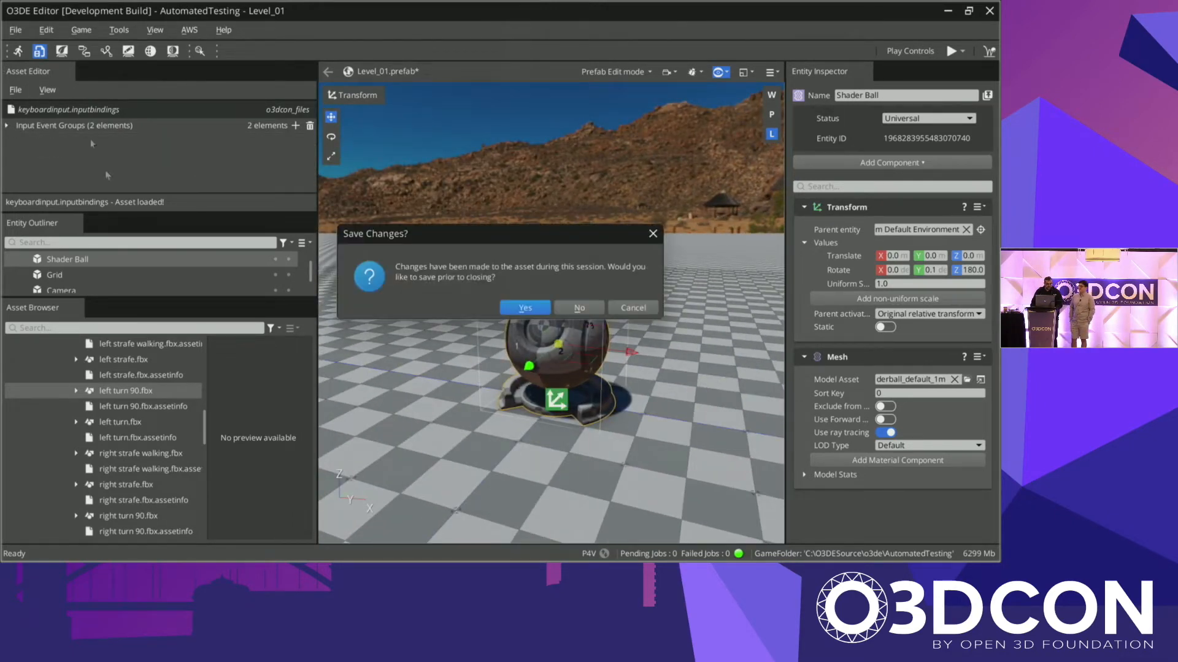
click(579, 308)
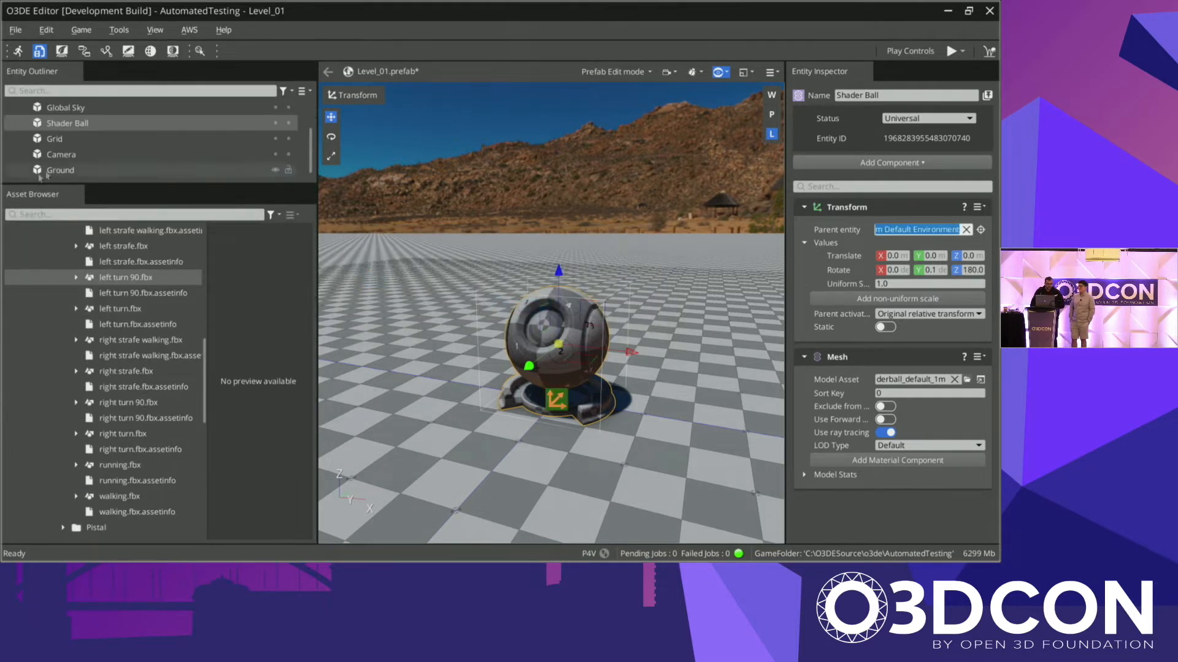
drag(69, 187, 76, 336)
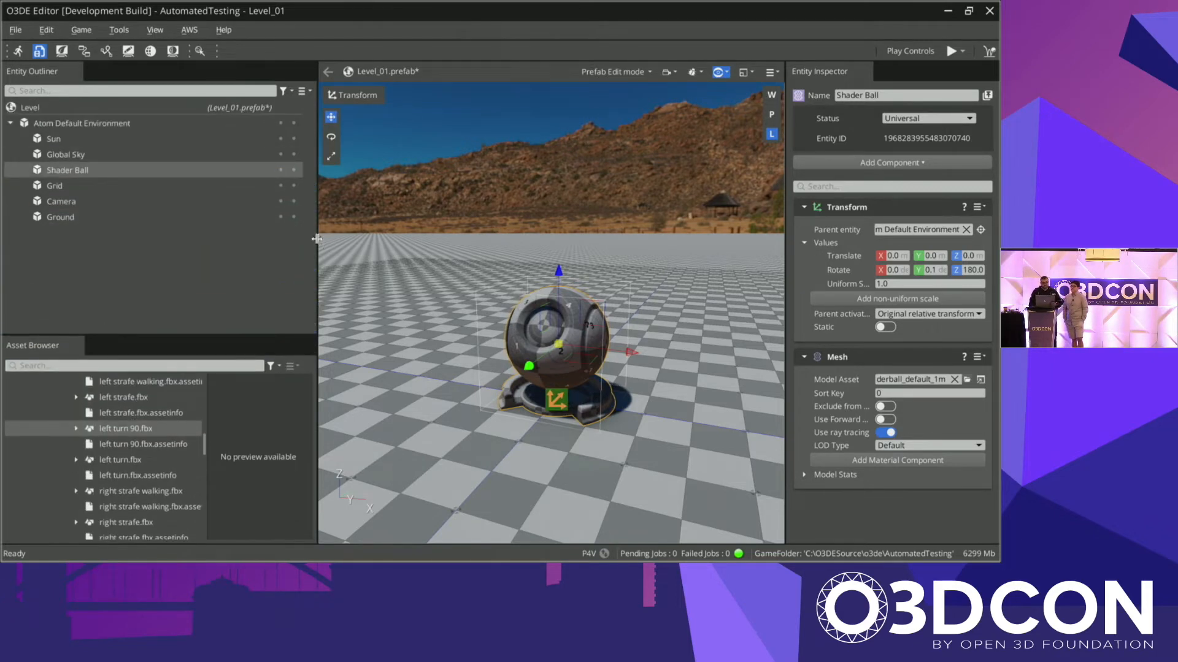
drag(317, 243, 225, 243)
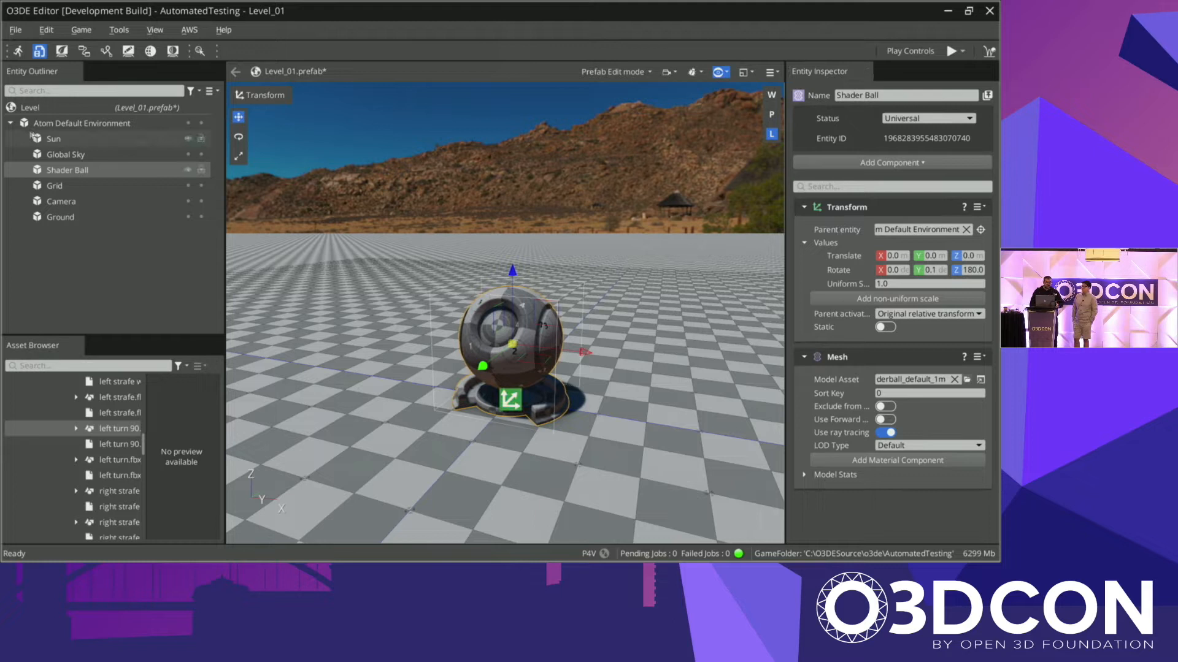
Step: Review the child entities of Atom Default Environment and select Shader Ball to inspect its components
click(10, 123)
click(81, 192)
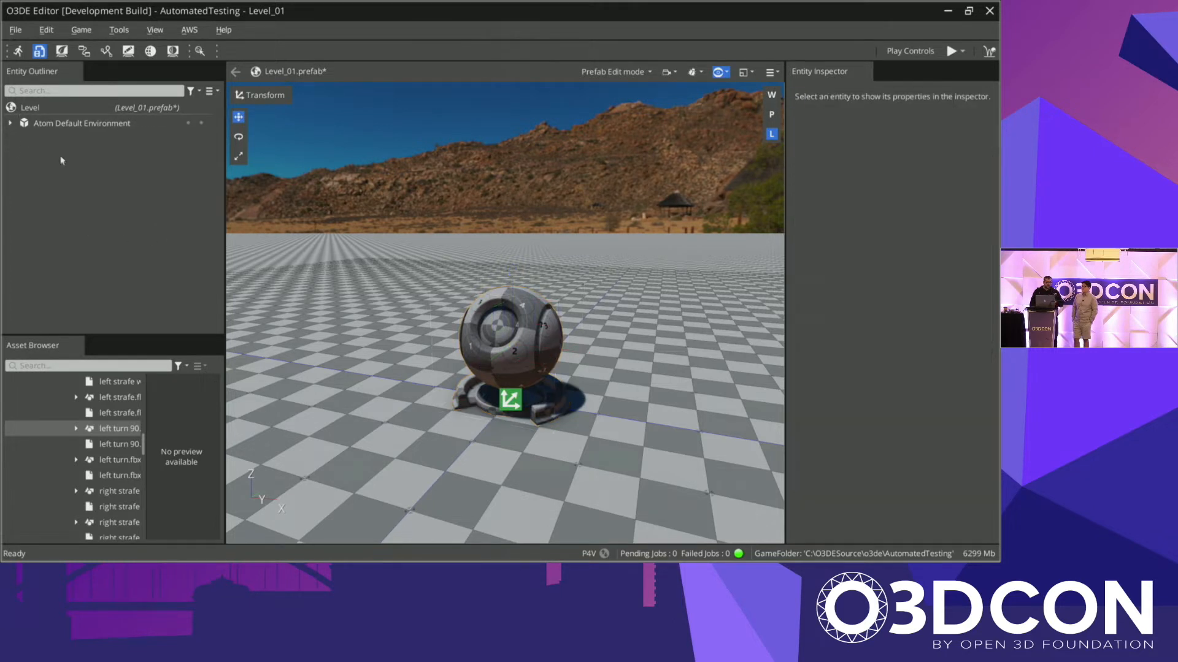
click(10, 122)
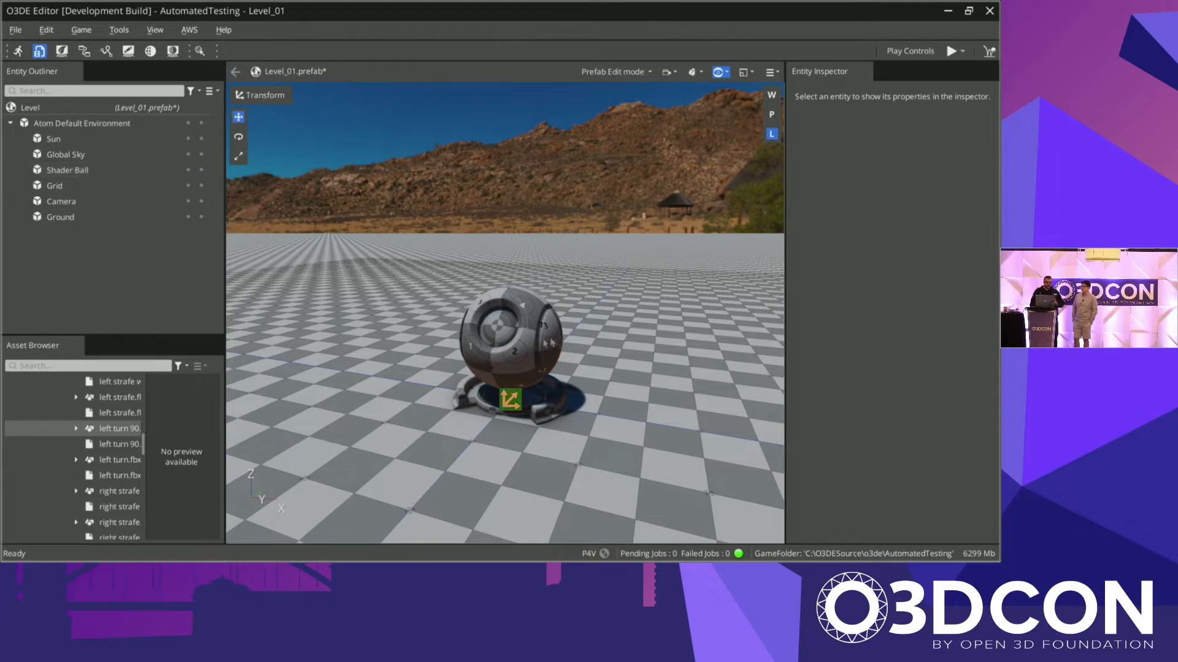
click(83, 171)
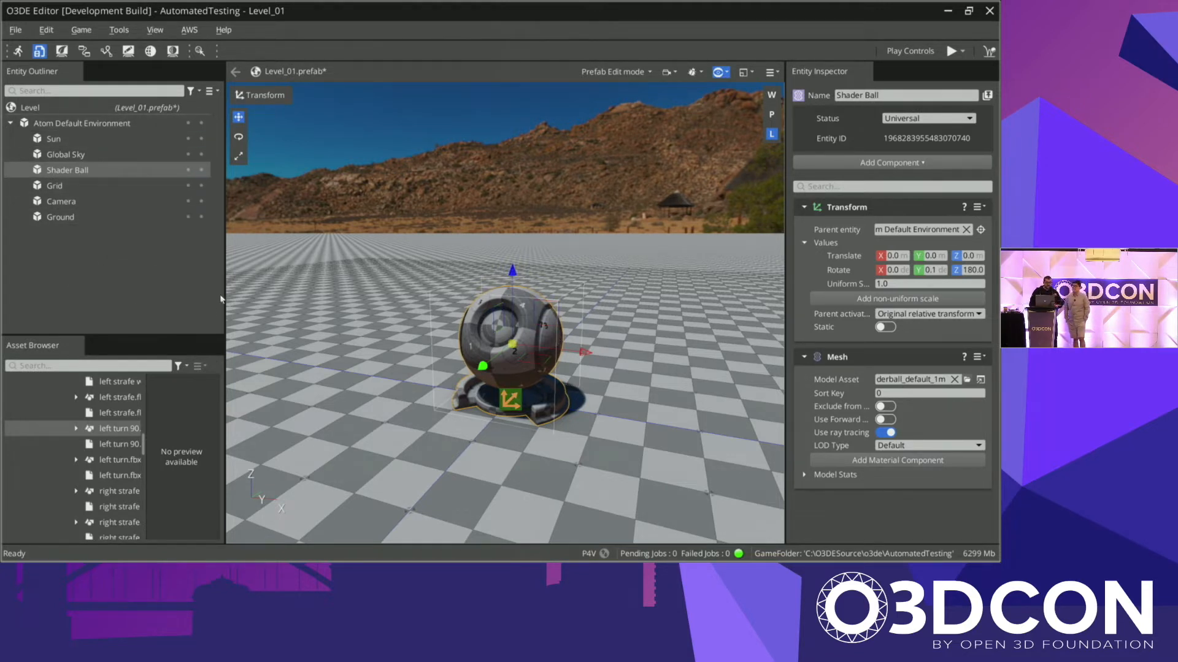
Step: Widen the Asset Browser, collapse YBot's Motions folder, and preview Y Bot.fbx in its Actors folder
drag(223, 298, 396, 307)
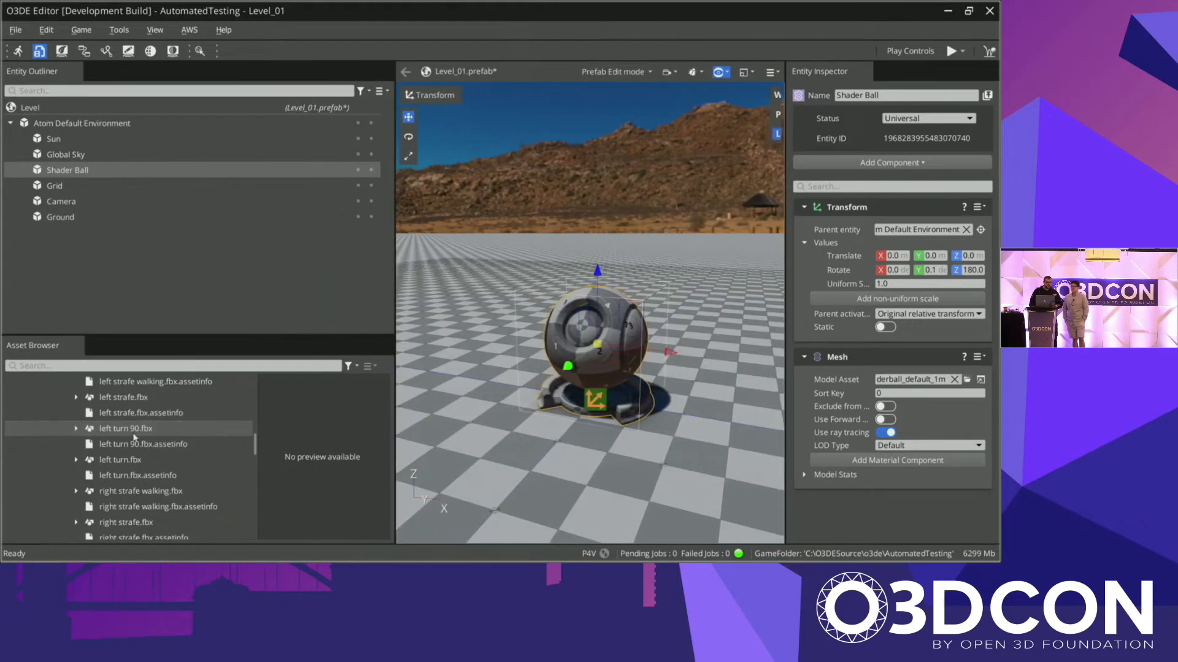
scroll(124, 430, up, 3)
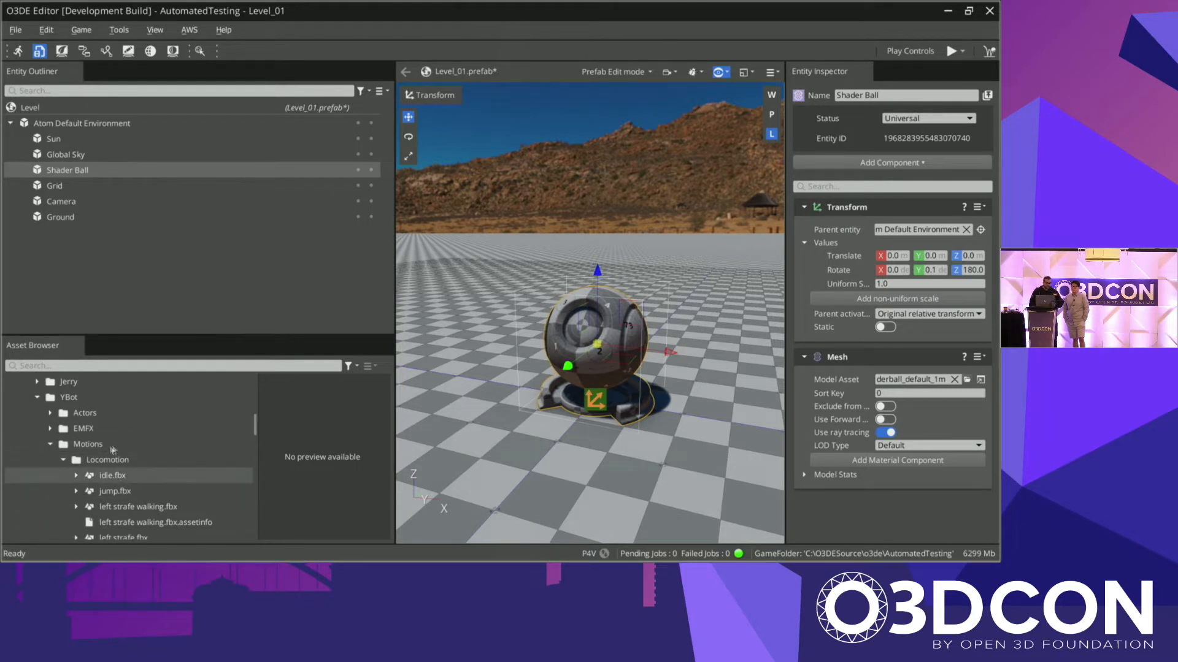
click(50, 447)
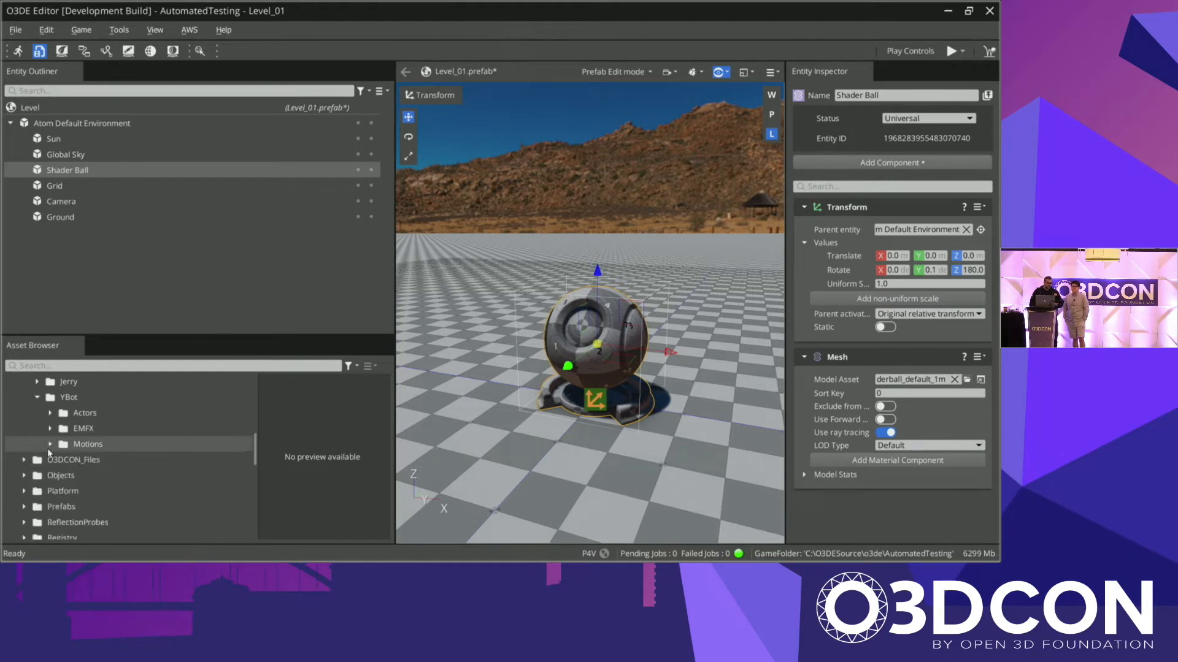
click(51, 416)
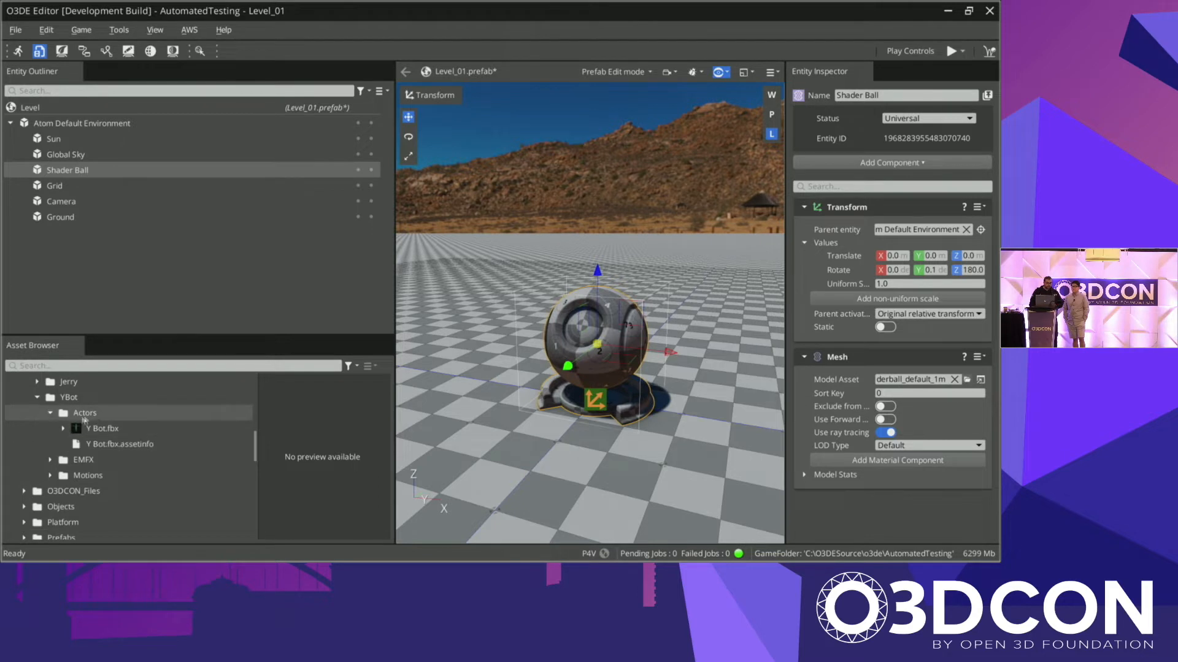
click(110, 429)
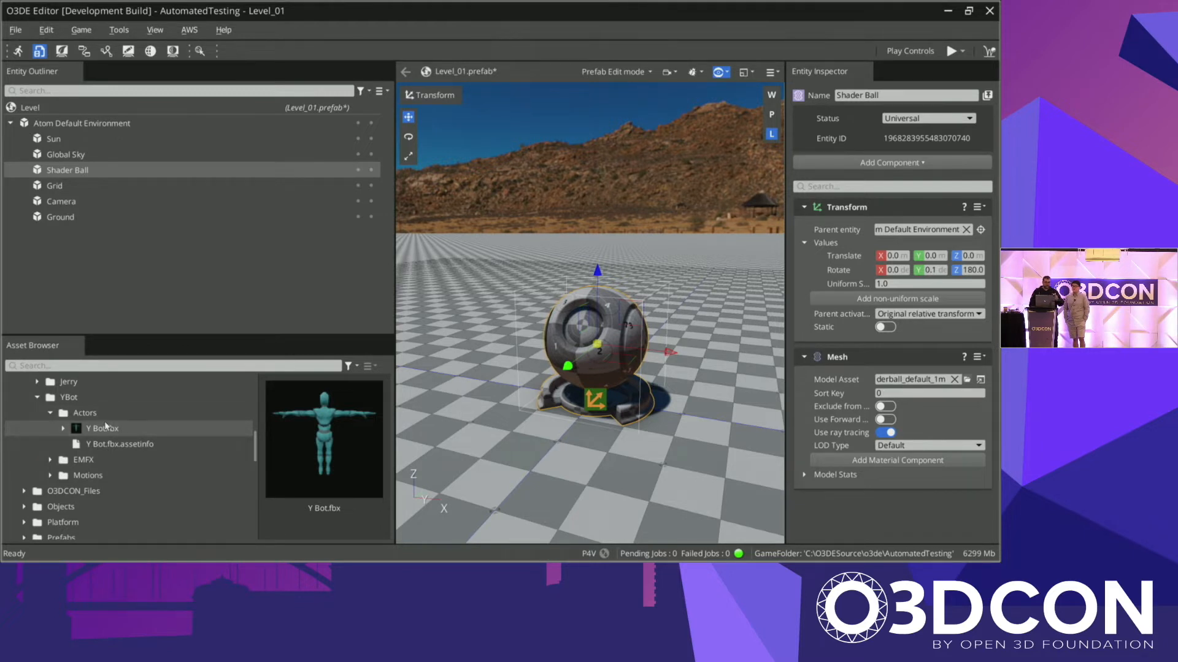
Step: Open the AutomatedTesting project folder in File Explorer and create a new folder named Ybot02 in it
scroll(106, 432, up, 3)
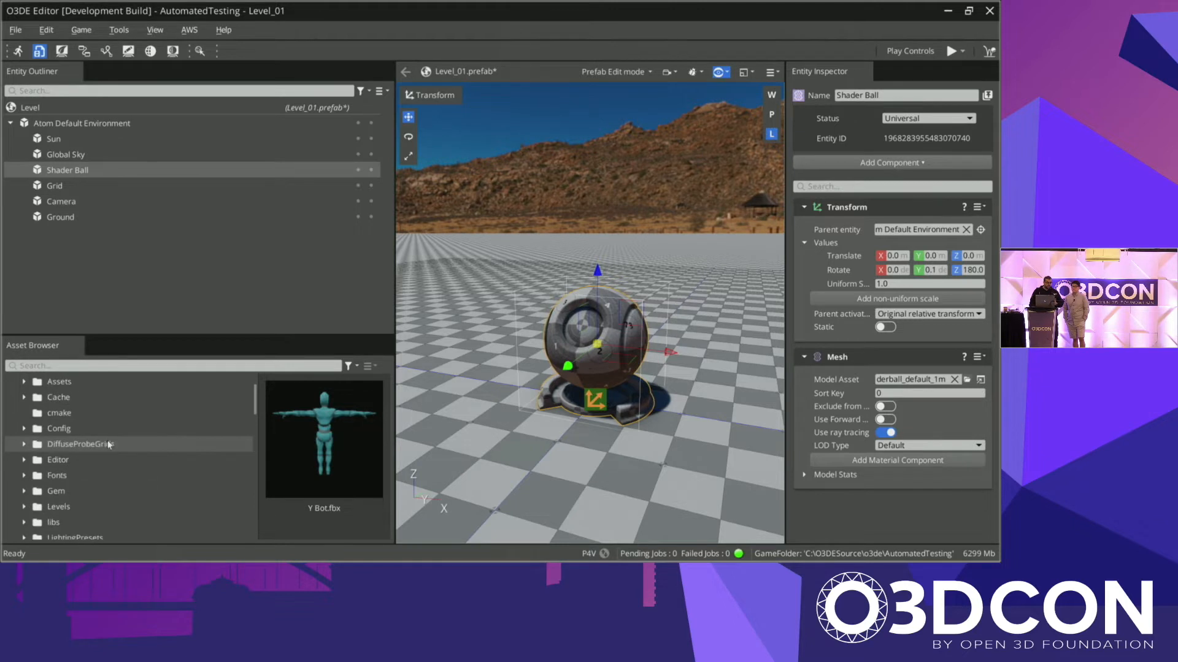
scroll(107, 429, up, 3)
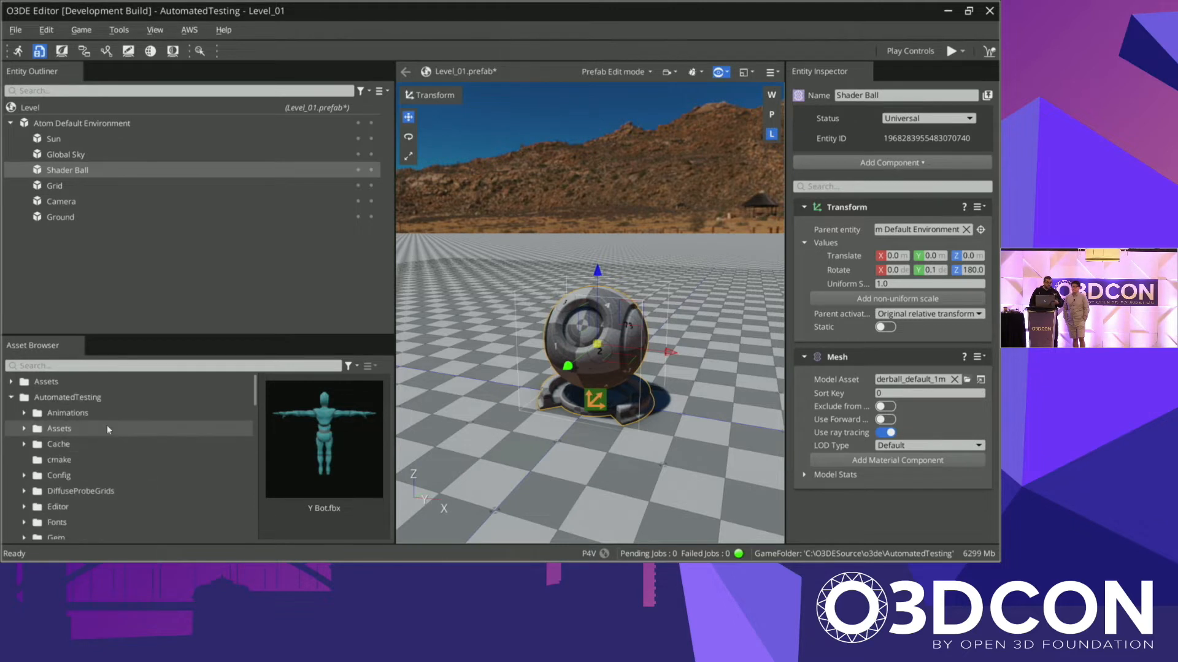
right_click(103, 393)
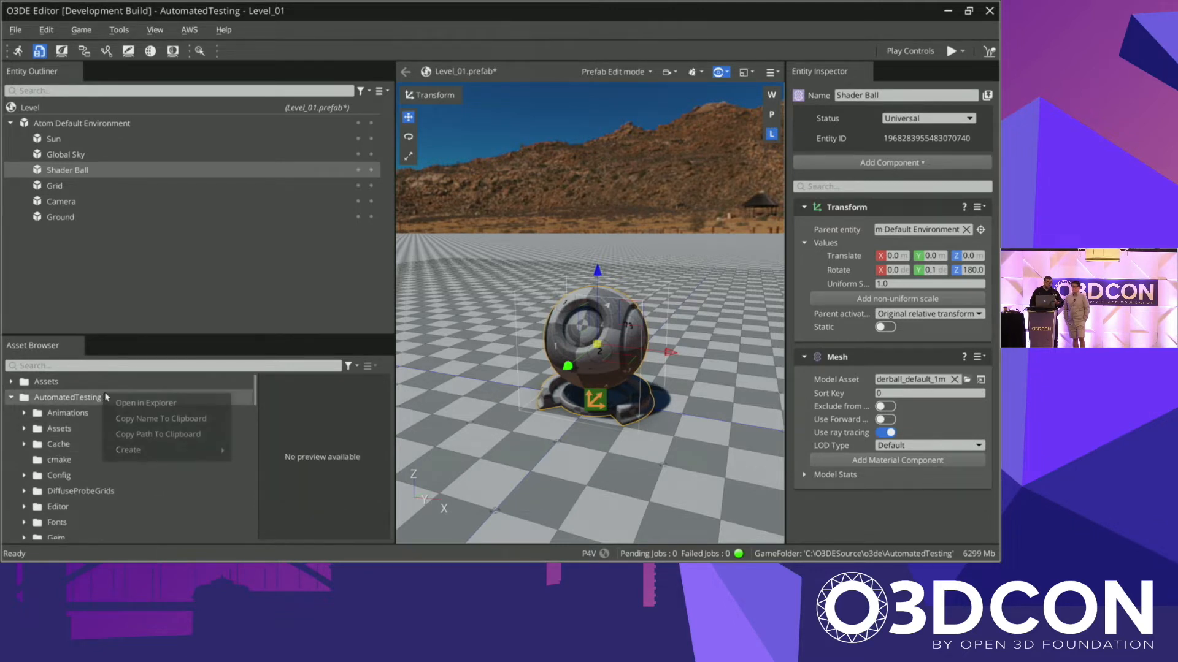
click(137, 402)
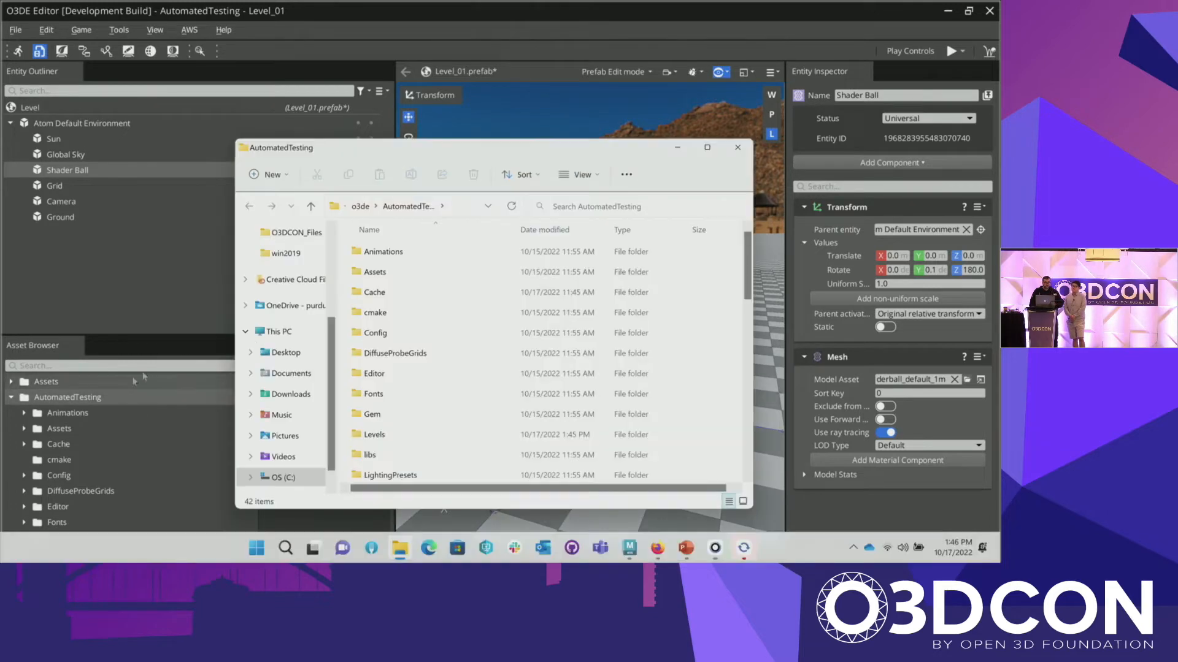
scroll(380, 369, down, 10)
click(270, 175)
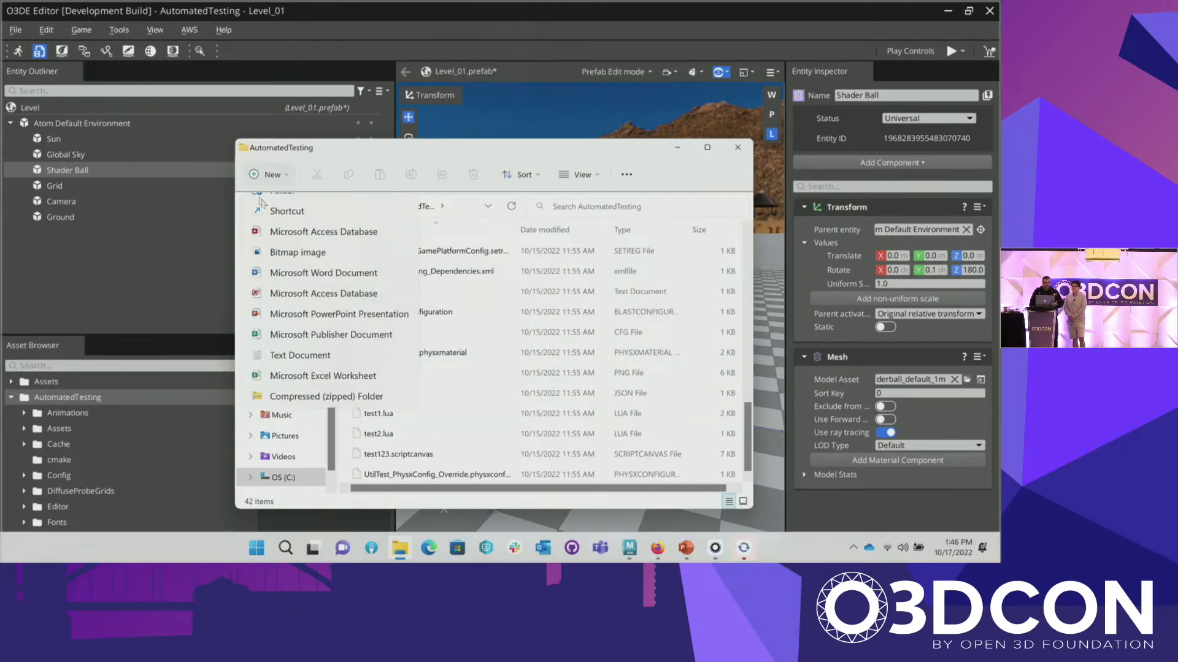
click(337, 200)
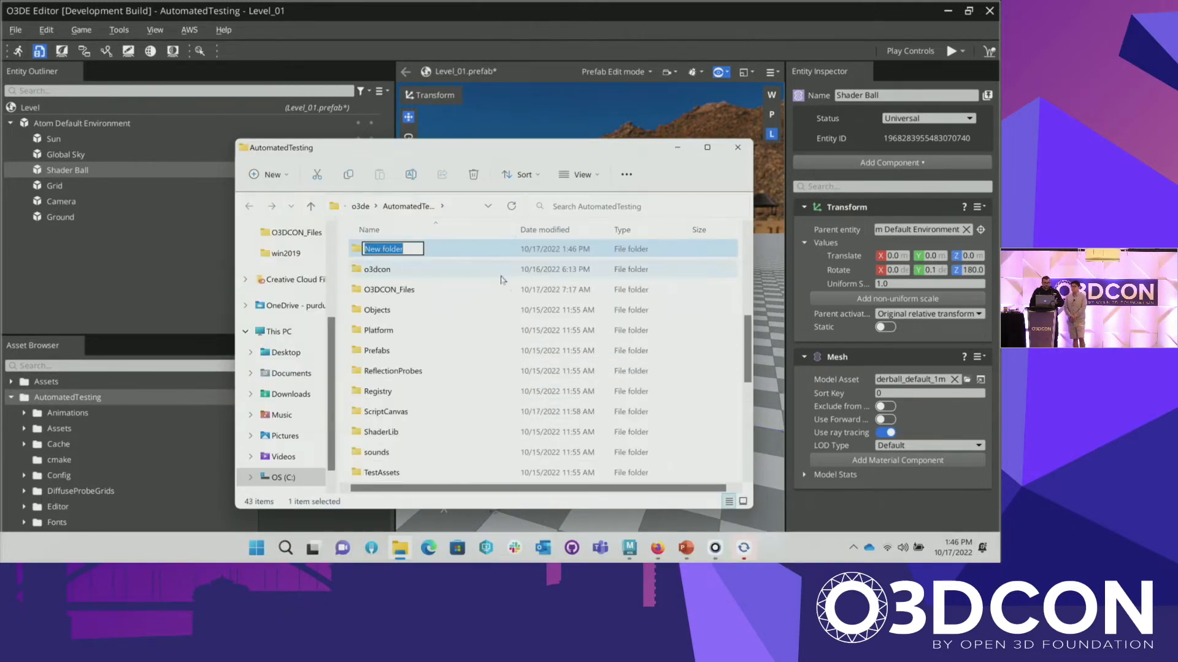
text(Ybot02)
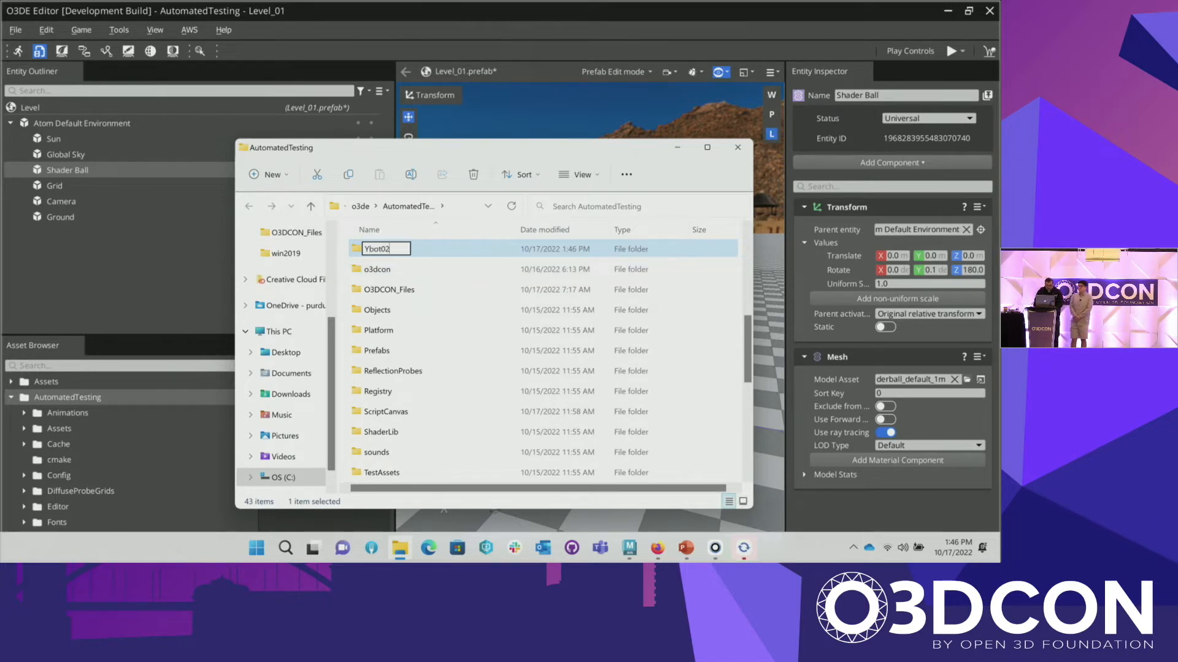
key(Return)
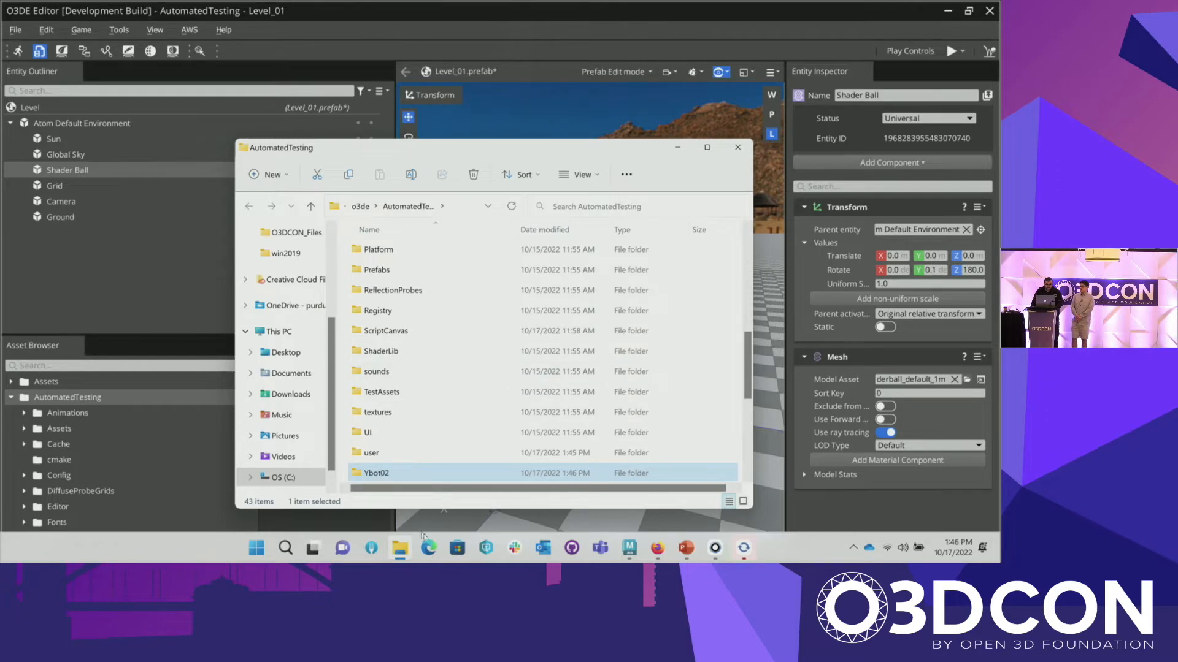
Step: Look inside the Ybot02 folder, close File Explorer, and return to the project folders in the Asset Browser
double_click(403, 476)
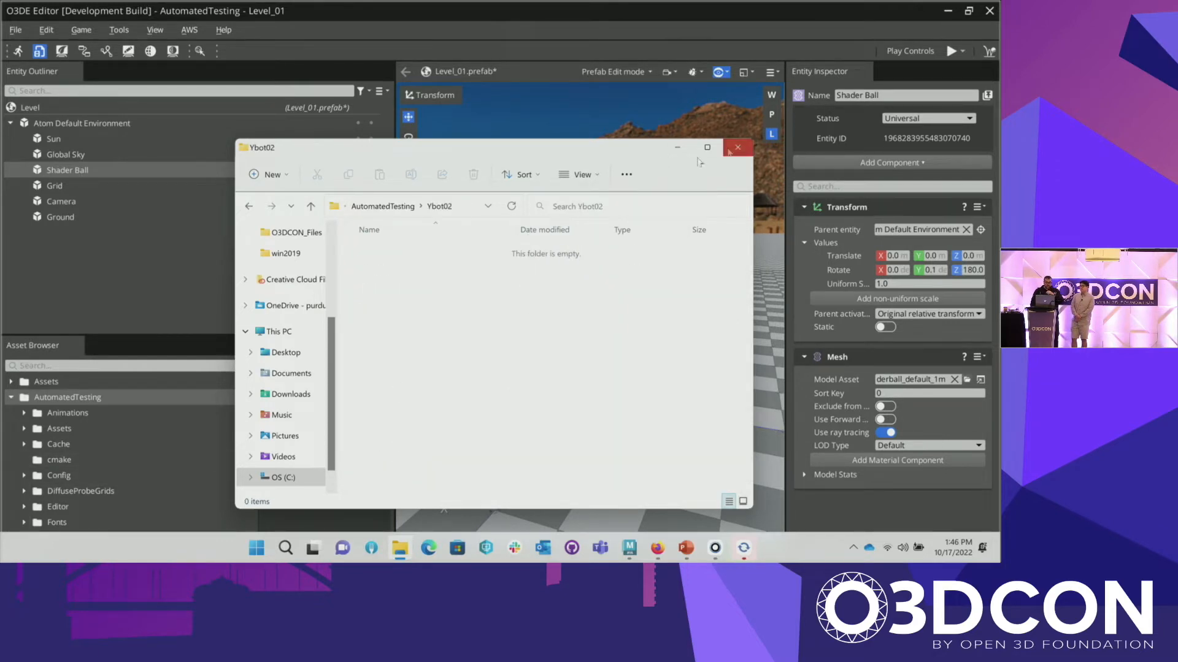
click(738, 147)
scroll(136, 460, down, 2)
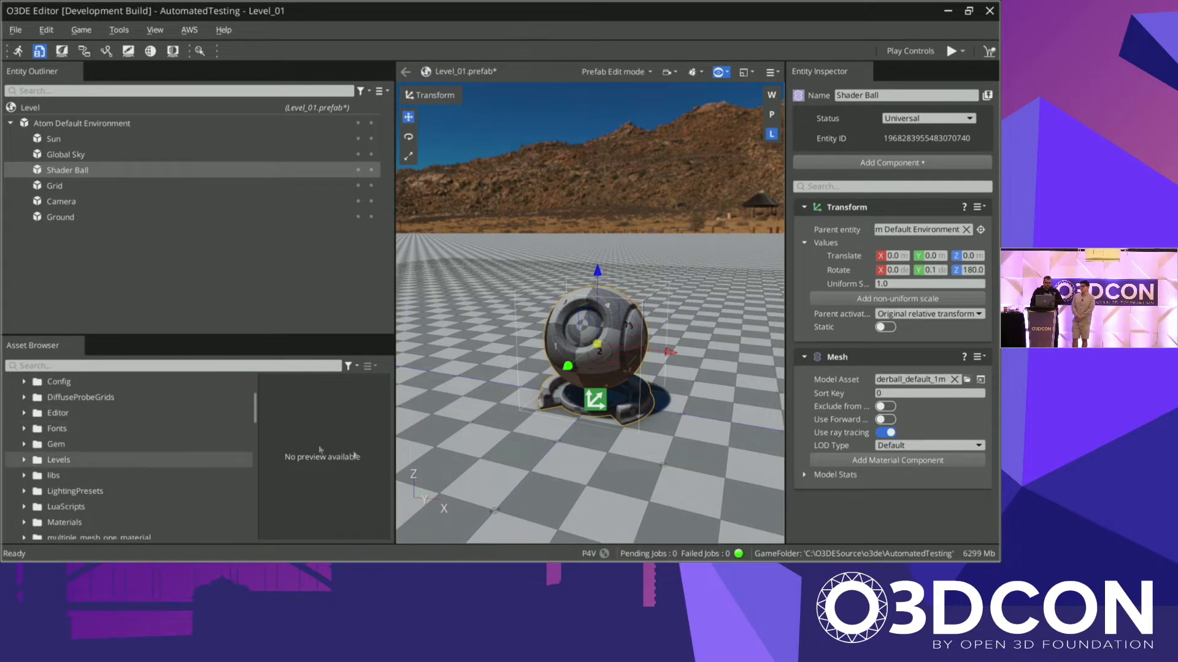
Step: Find and select Y Bot.fbx in the YBot Actors folder of the Asset Browser
scroll(189, 472, down, 1)
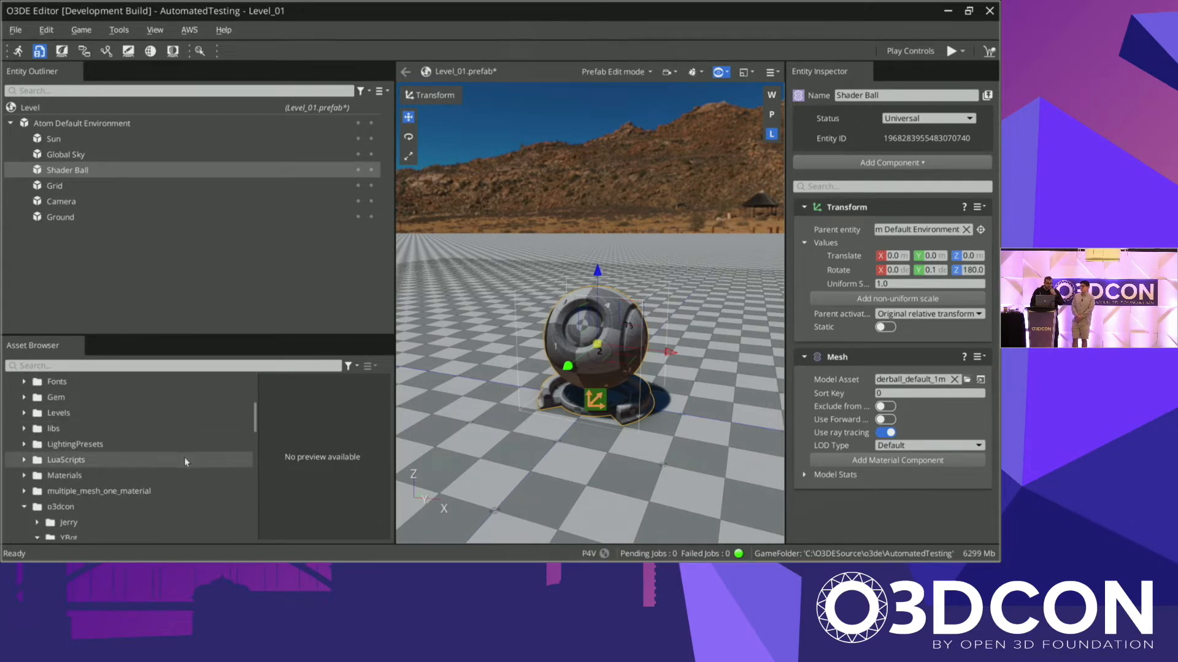
scroll(194, 462, down, 3)
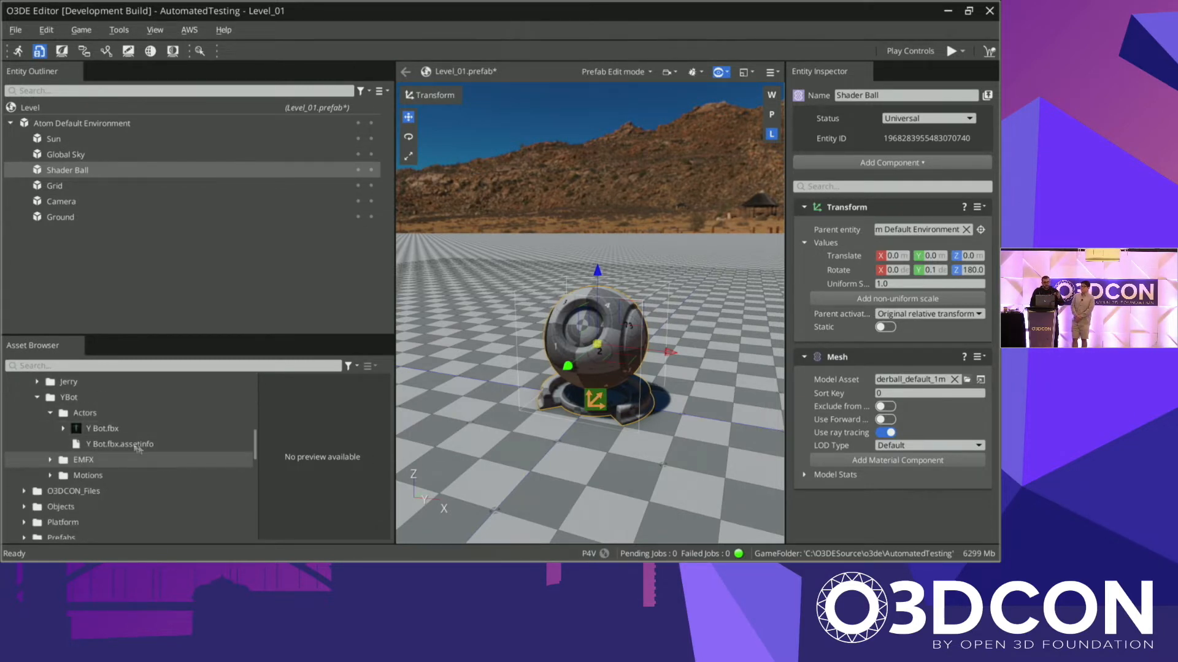
click(144, 429)
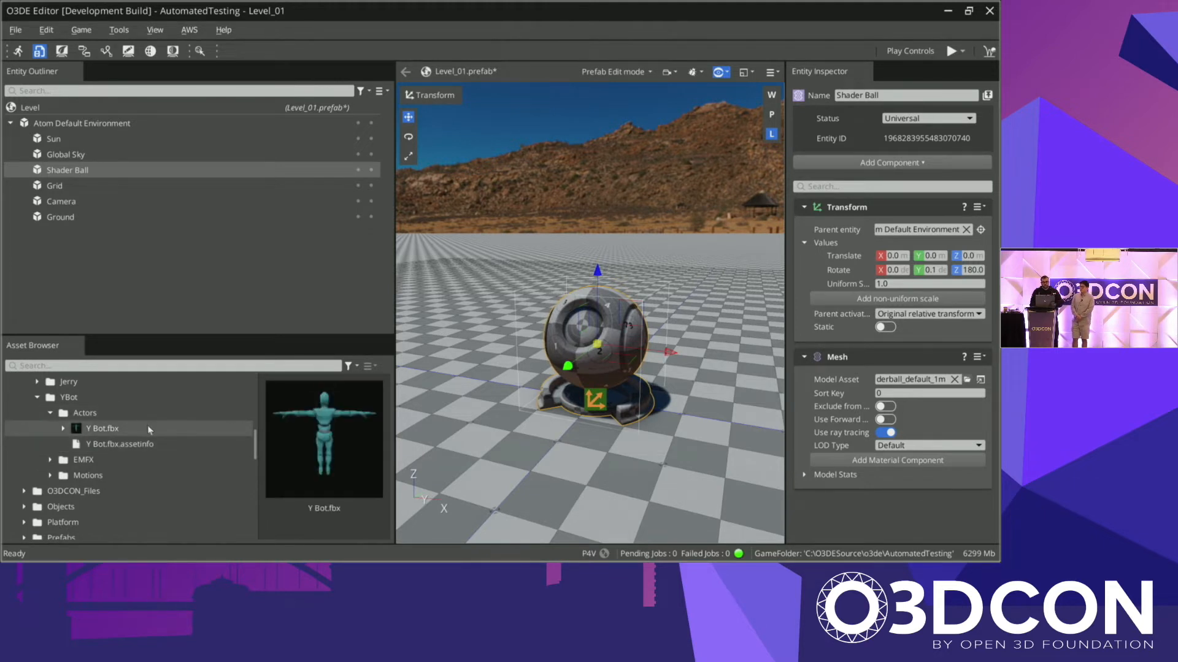
Step: Delete the Shader Ball entity from the level and collapse Atom Default Environment
click(55, 159)
click(73, 175)
key(Delete)
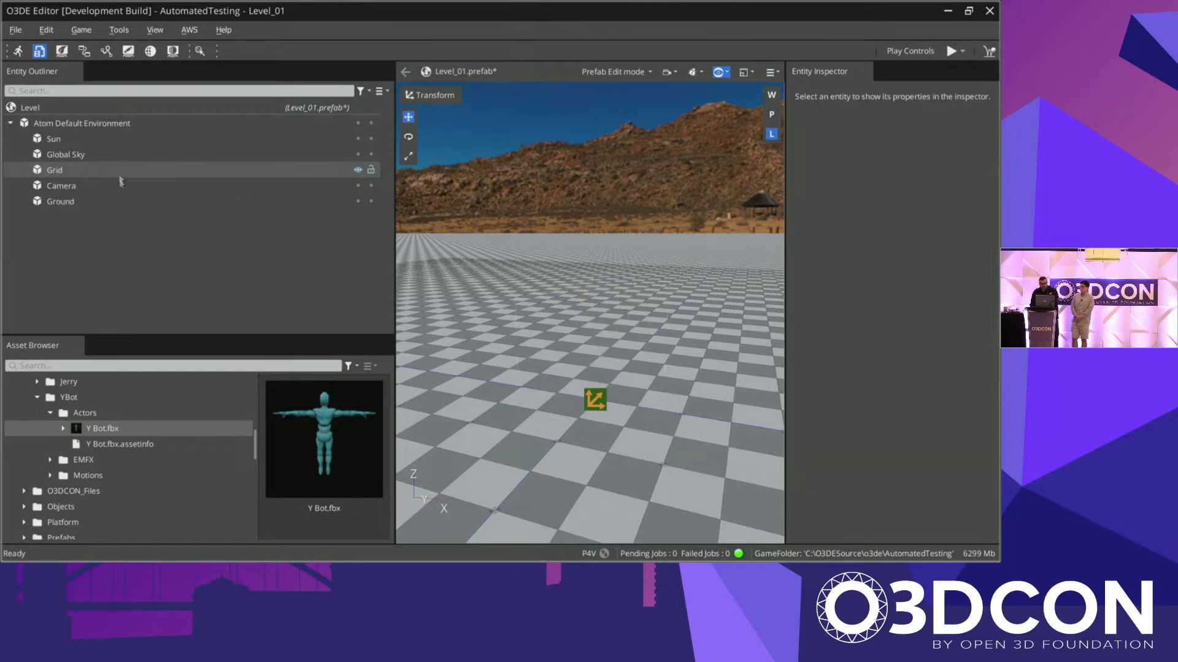
click(11, 124)
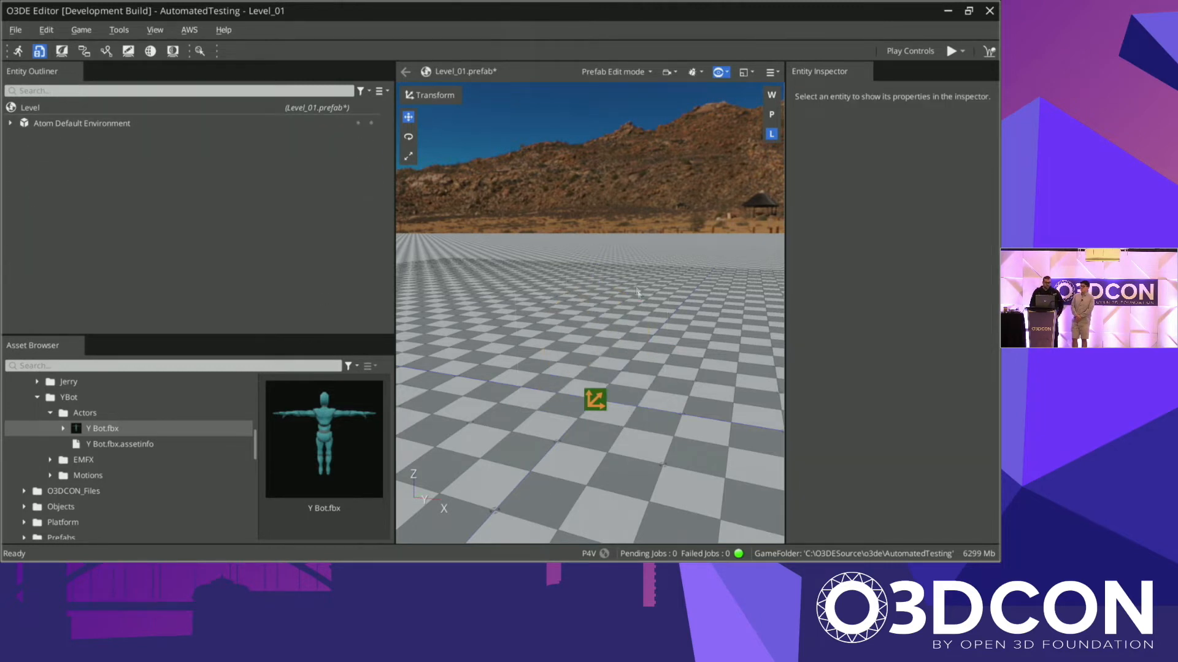
Step: Place Y Bot.fbx in the level as its own entity and set its Translate values to 0.0 on X, Y and Z
drag(104, 433, 180, 240)
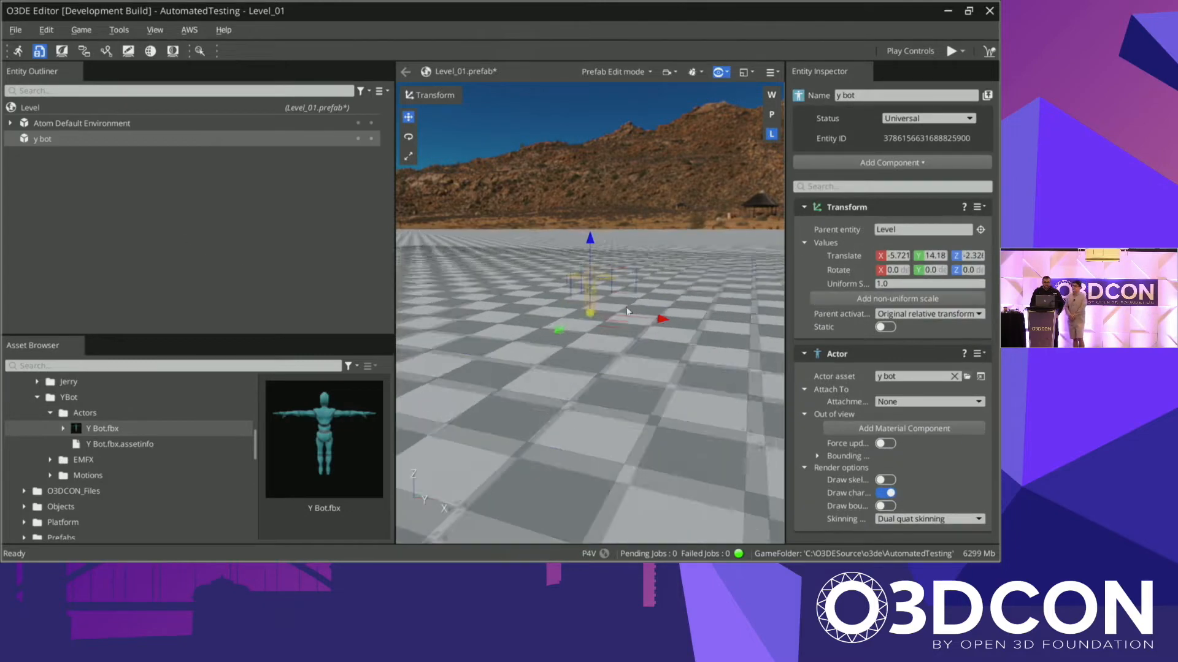
scroll(623, 283, down, 6)
alt+drag(678, 151, 654, 281)
middle_drag(667, 259, 646, 277)
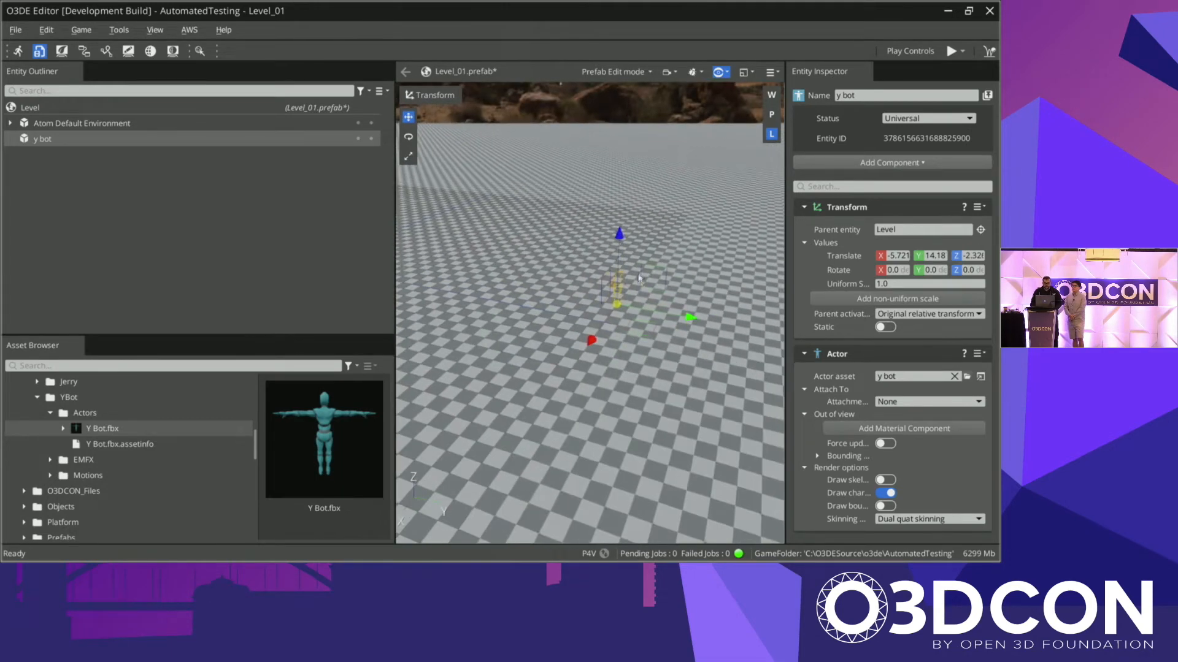
key(r)
key(z)
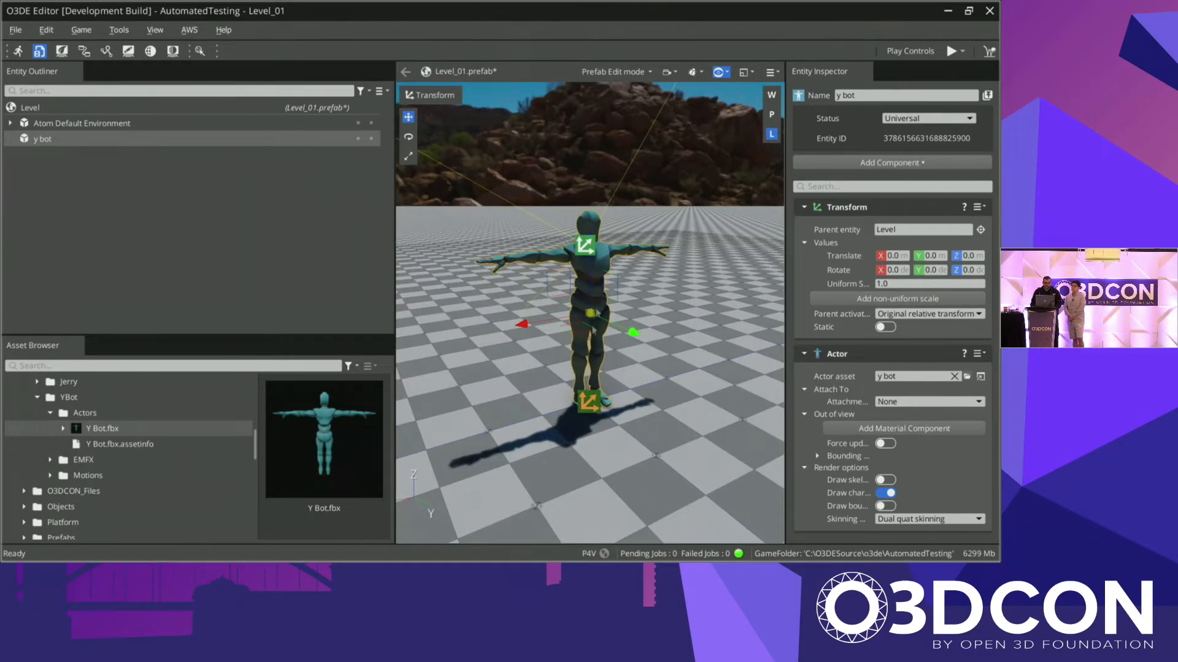
alt+drag(598, 310, 620, 319)
mouse_move(540, 324)
right_down()
mouse_move(572, 333)
mouse_move(555, 367)
mouse_move(559, 331)
right_up()
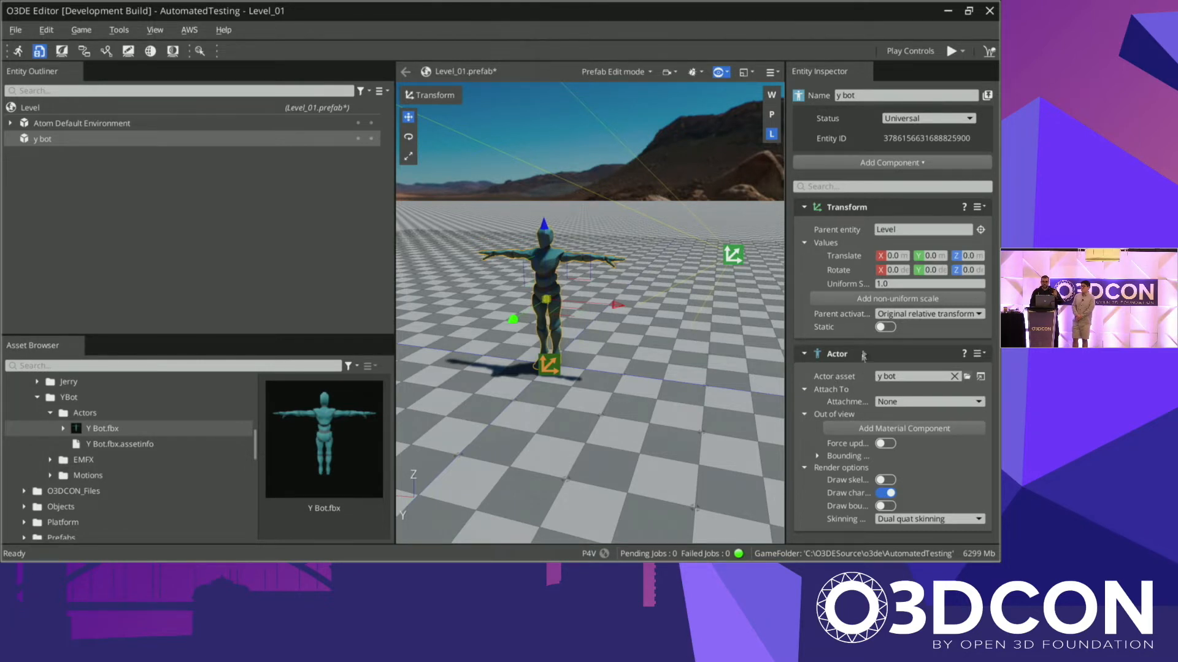
Step: Add a Simple Motion component to the y bot entity and widen the Entity Inspector
click(807, 207)
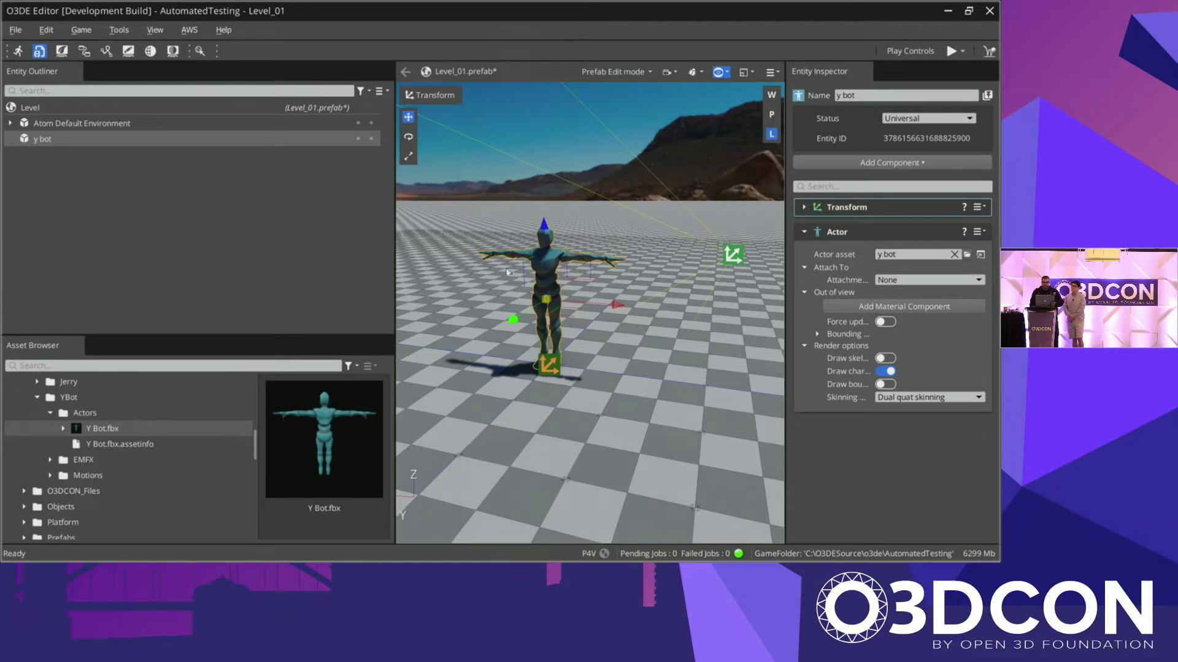
scroll(542, 268, up, 5)
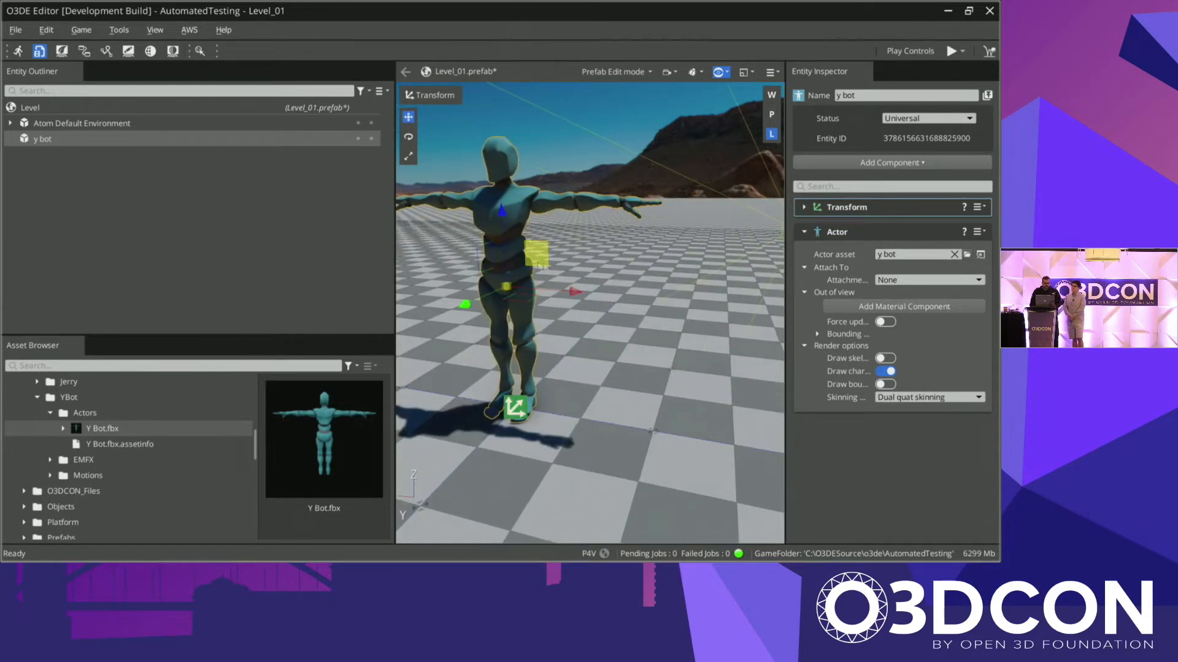
middle_drag(543, 267, 588, 303)
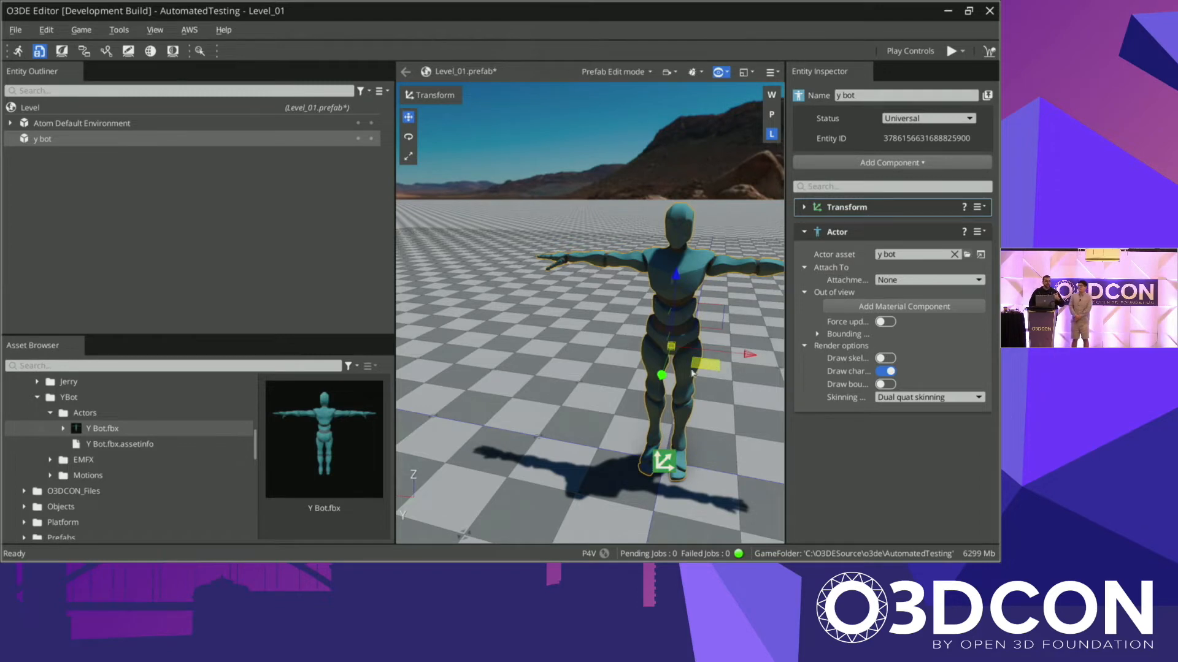
middle_drag(681, 353, 652, 339)
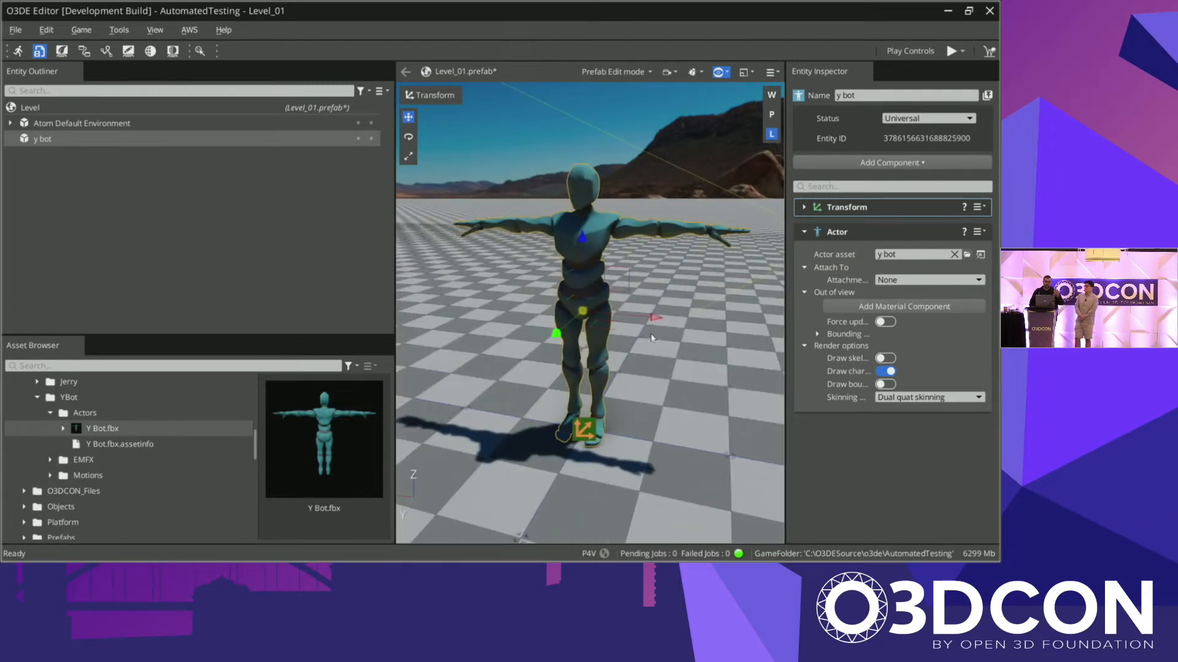
click(868, 161)
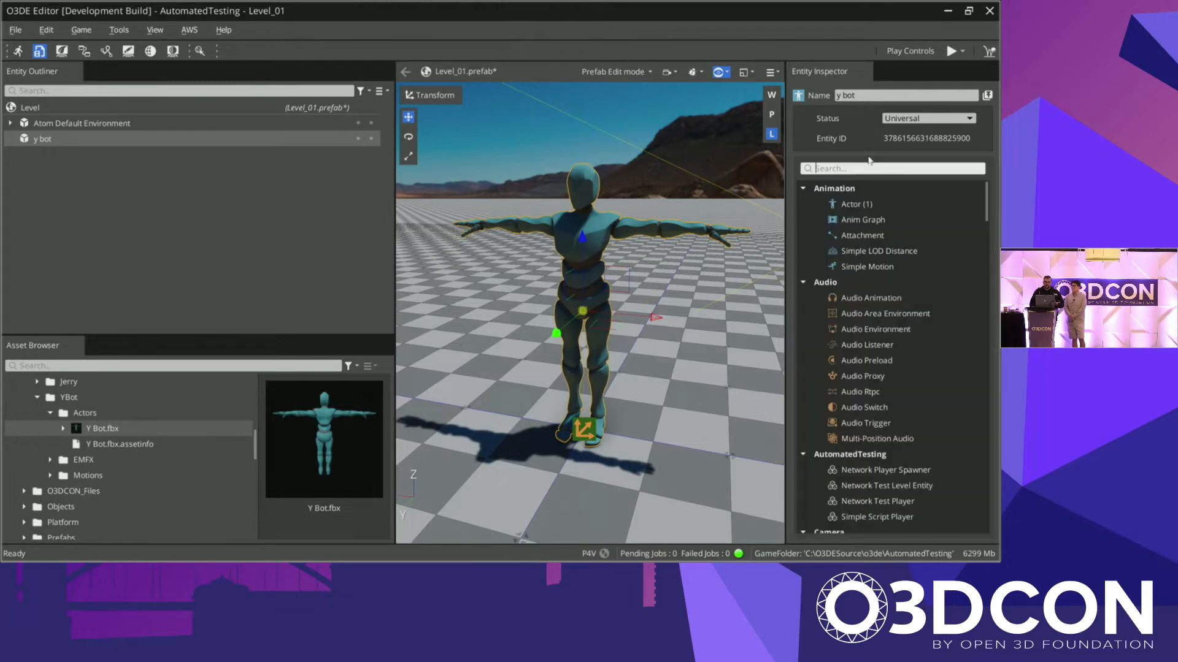
click(893, 262)
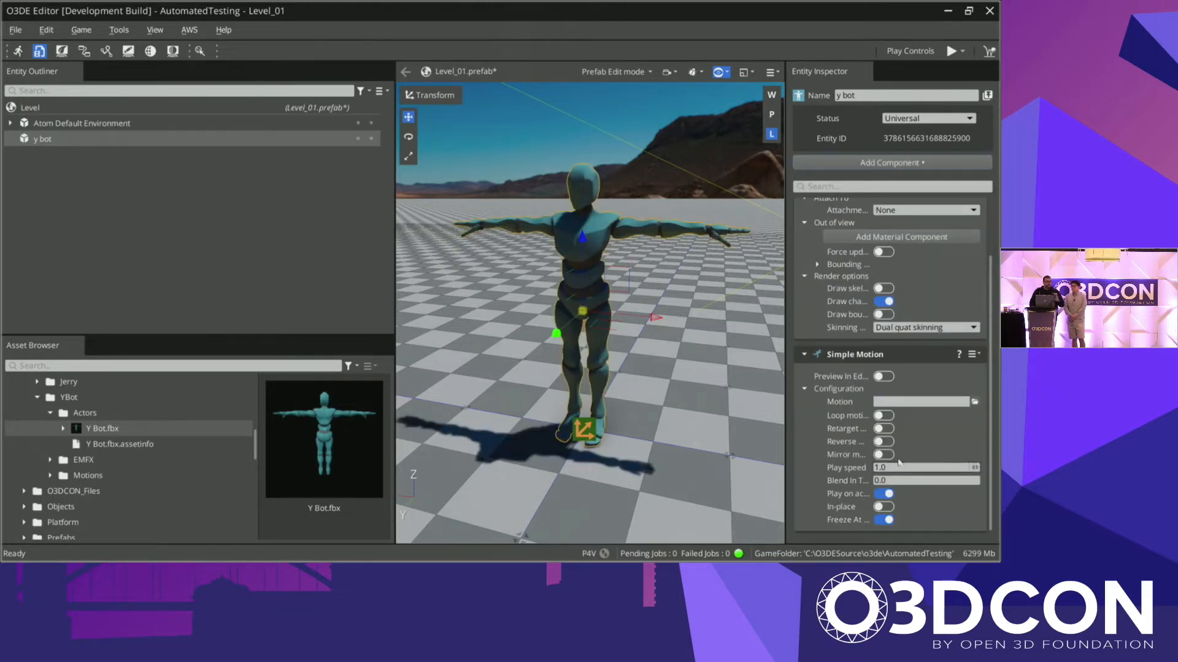
drag(787, 268, 667, 268)
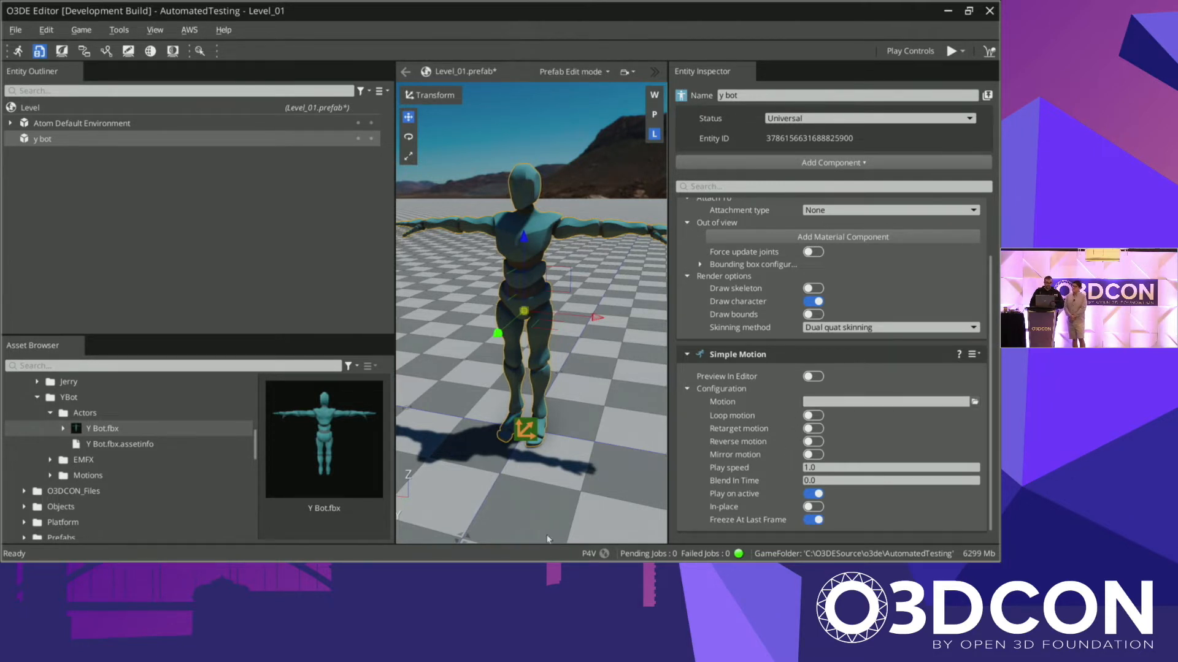
Step: Try to assign running.fbx from YBot's Locomotion folder directly to the Simple Motion component's Motion property
scroll(49, 441, down, 1)
click(49, 428)
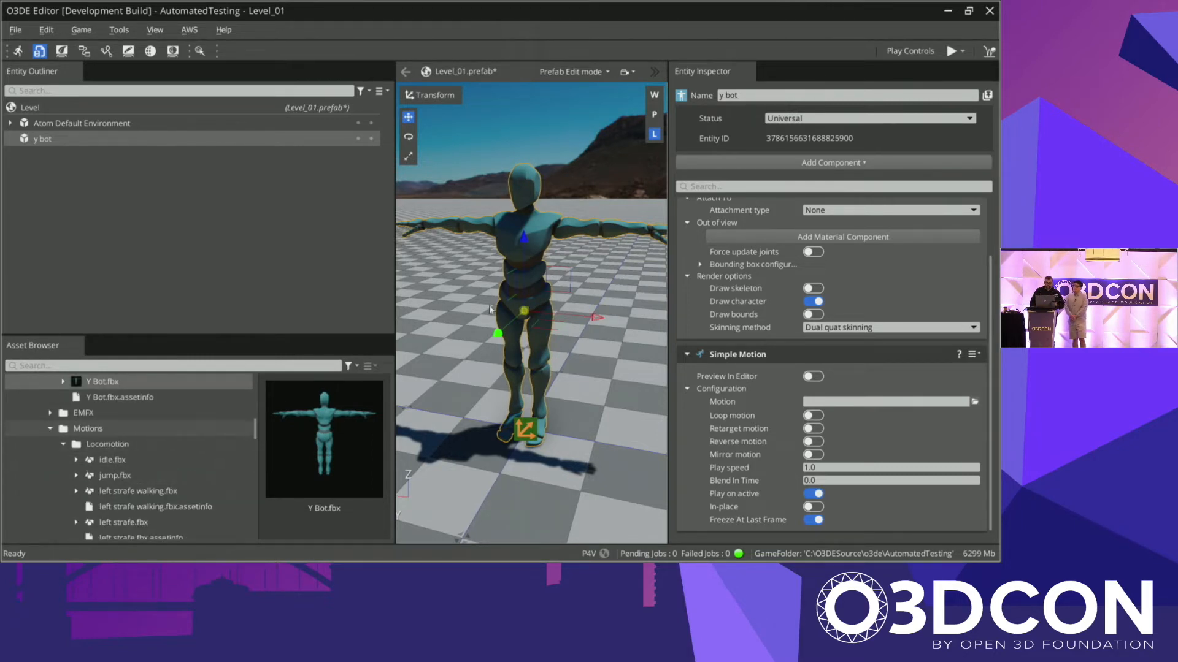
scroll(148, 475, down, 3)
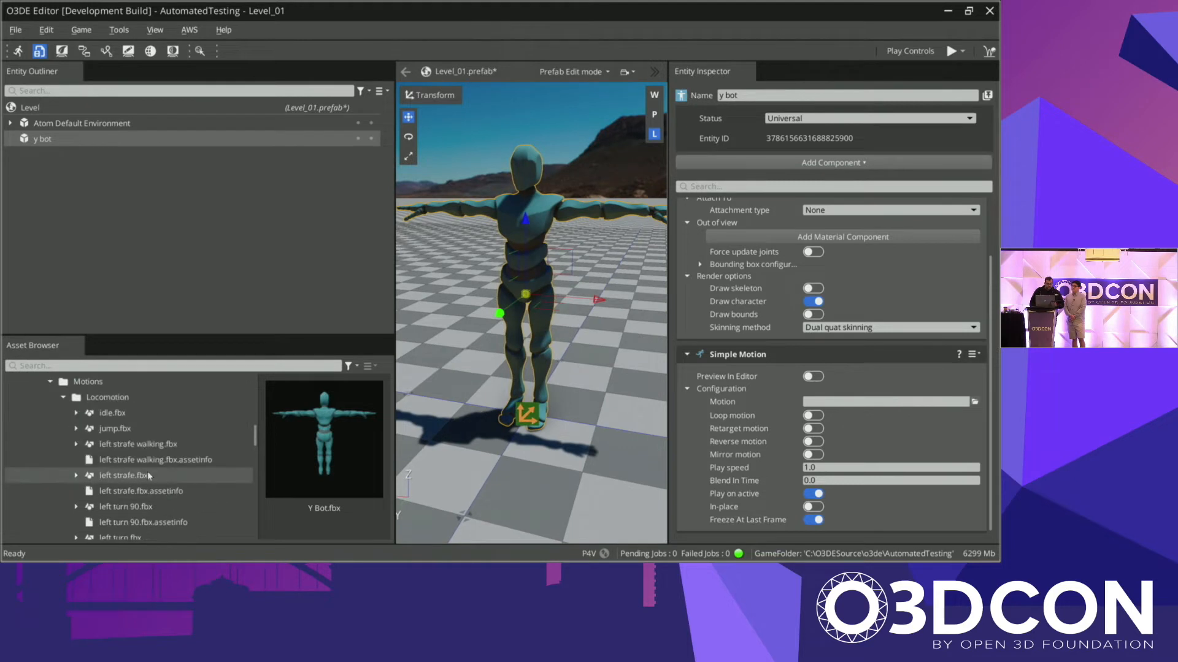
scroll(144, 485, down, 5)
drag(134, 503, 883, 403)
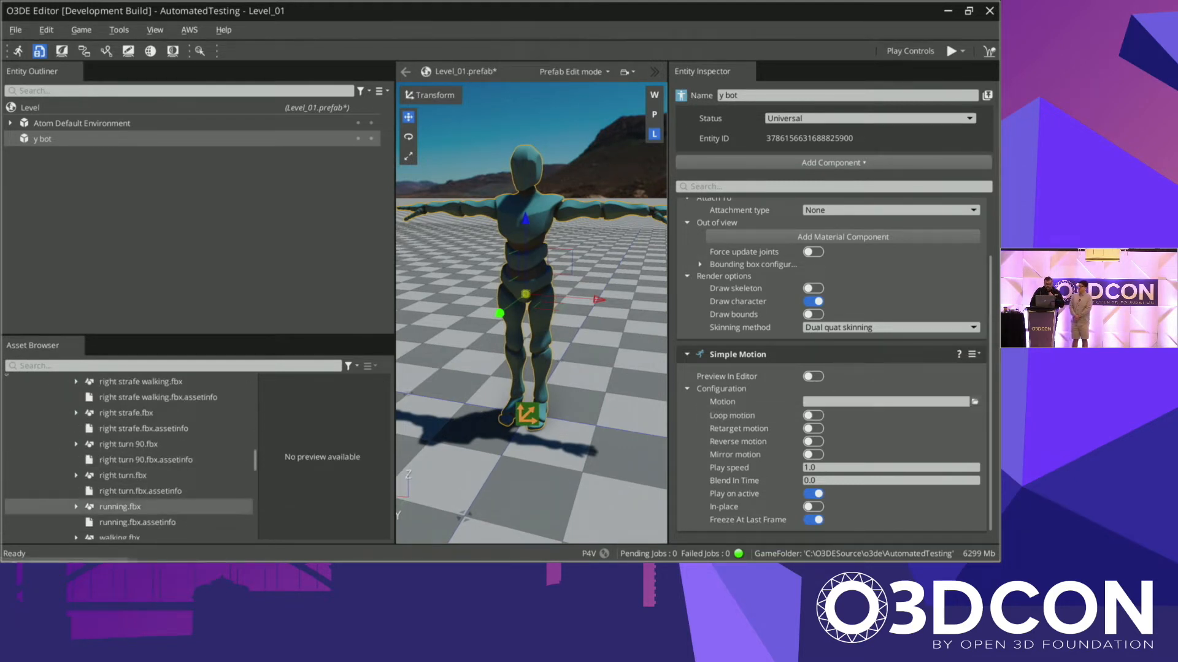
Step: Set the Simple Motion component's motion to running, picked from YBot's Locomotion motions
click(976, 401)
scroll(374, 207, up, 1)
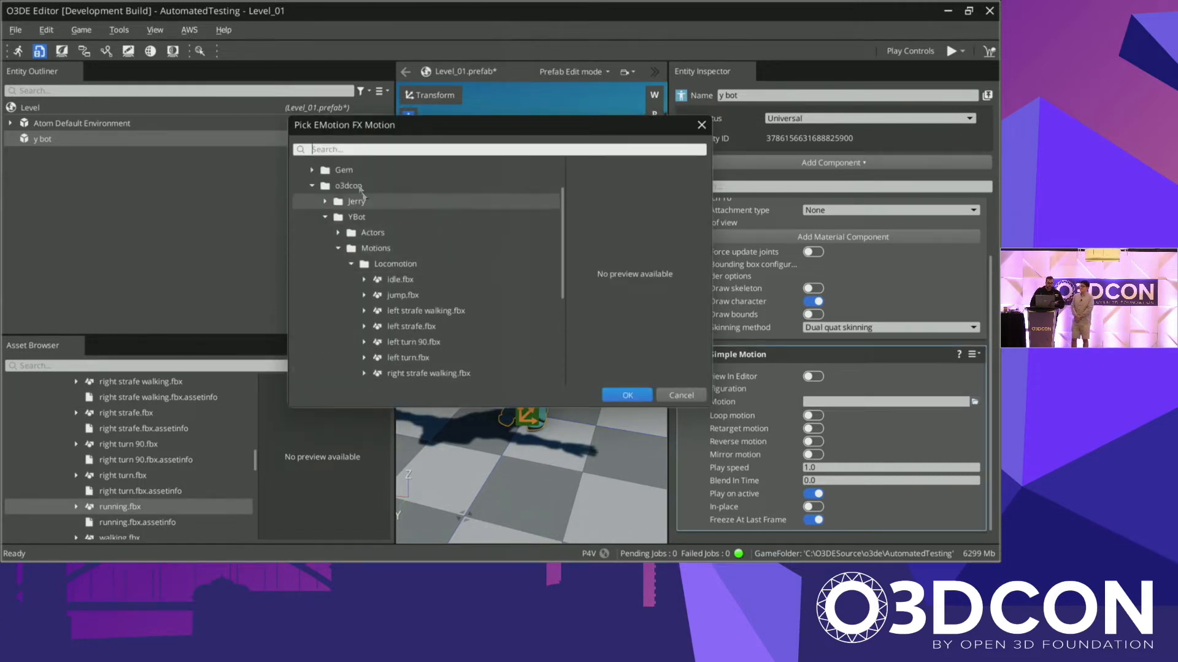
scroll(381, 244, down, 1)
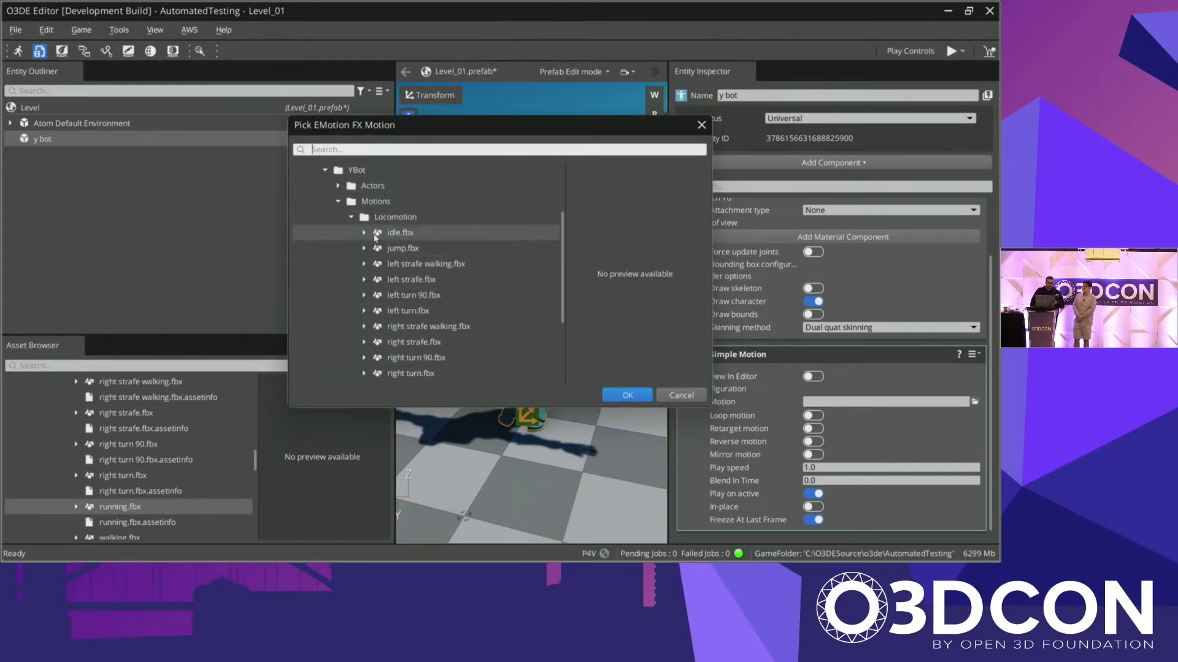
scroll(386, 248, up, 1)
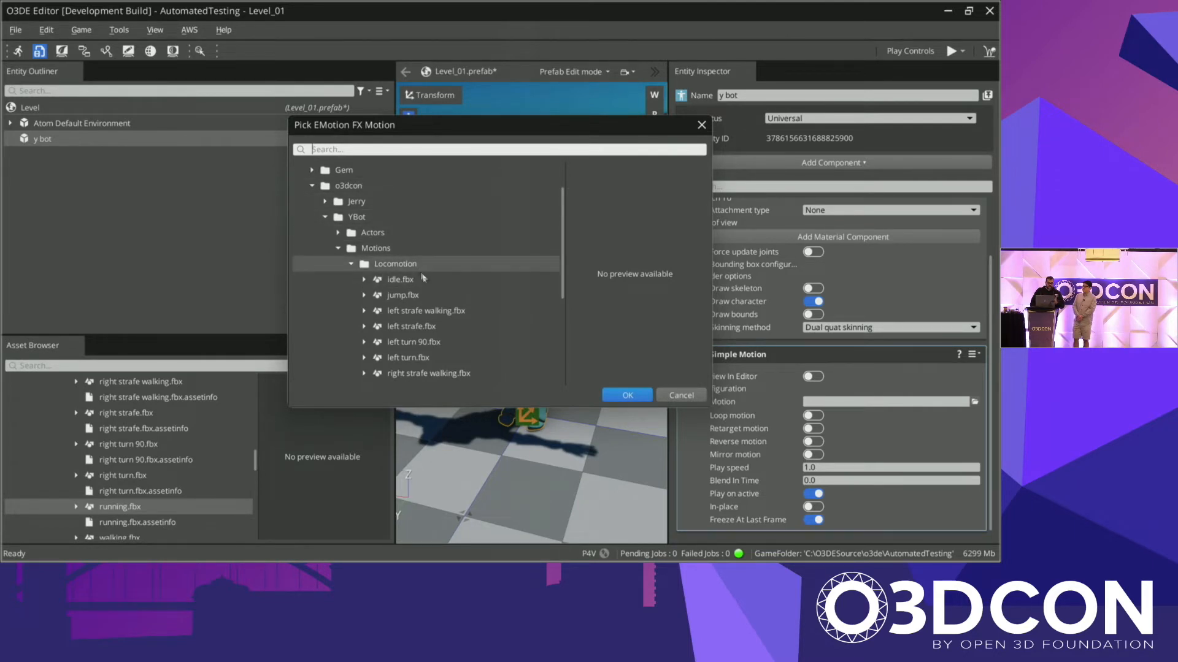
scroll(423, 274, down, 3)
double_click(407, 296)
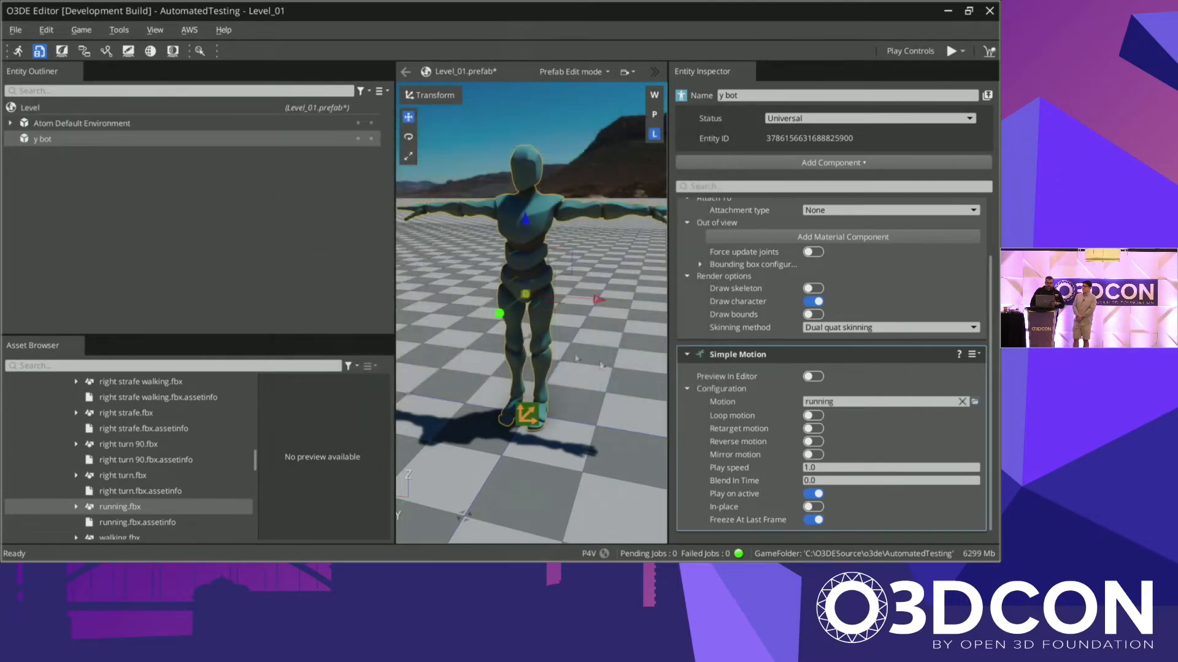
Step: Enable Preview In Editor and Loop motion for y bot's Simple Motion component
click(812, 377)
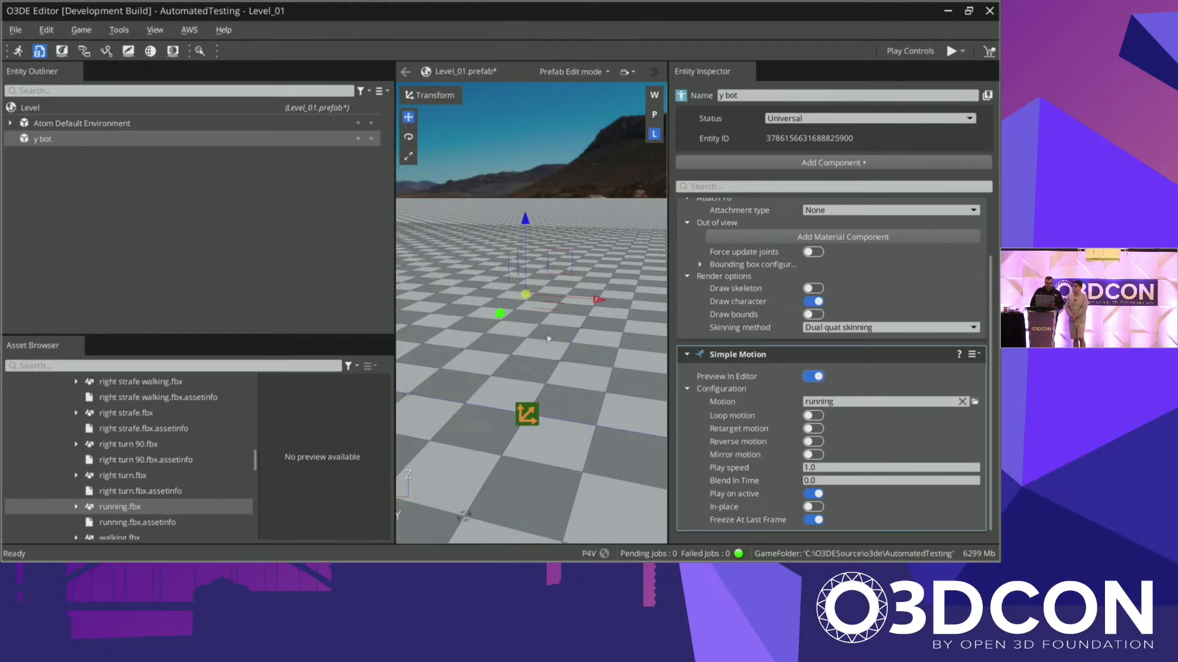
right_drag(560, 280, 537, 352)
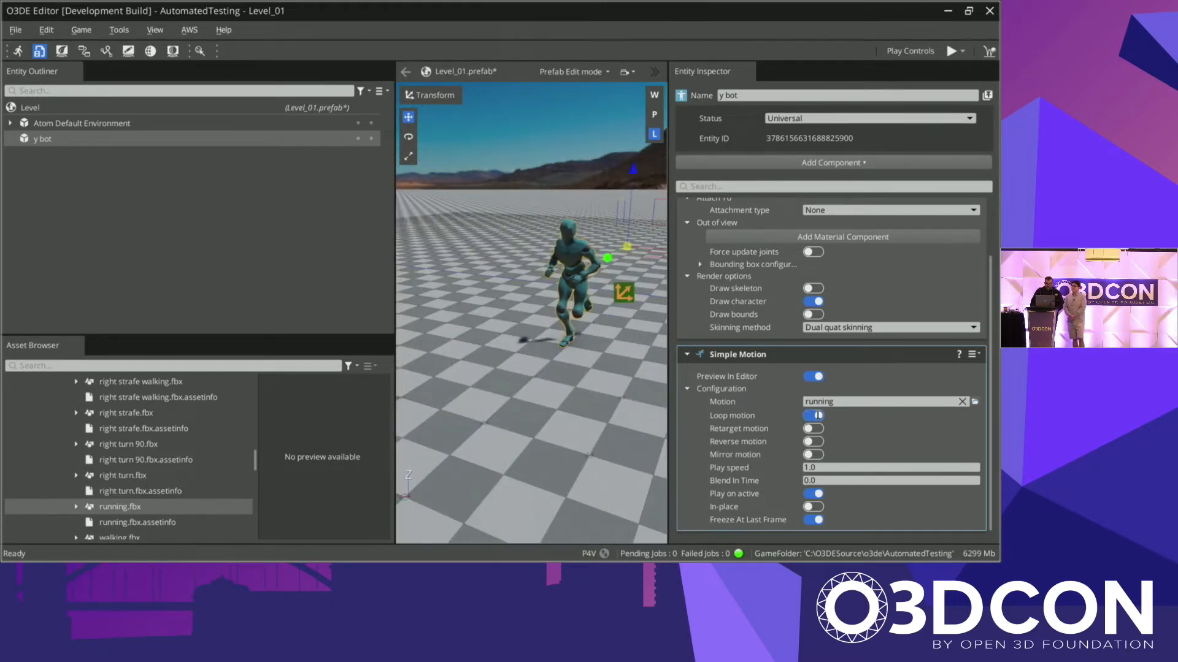
click(812, 415)
right_drag(540, 346, 534, 374)
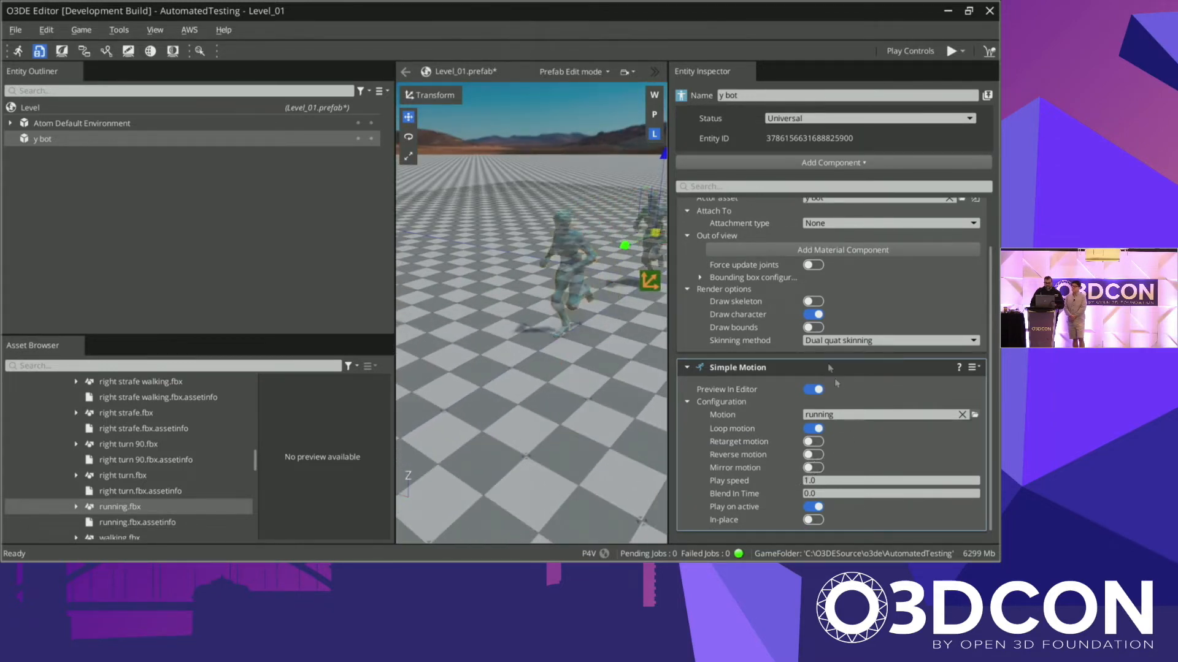
Step: Enable Draw skeleton on y bot's Actor component and turn off Preview In Editor for its motion
scroll(809, 371, up, 2)
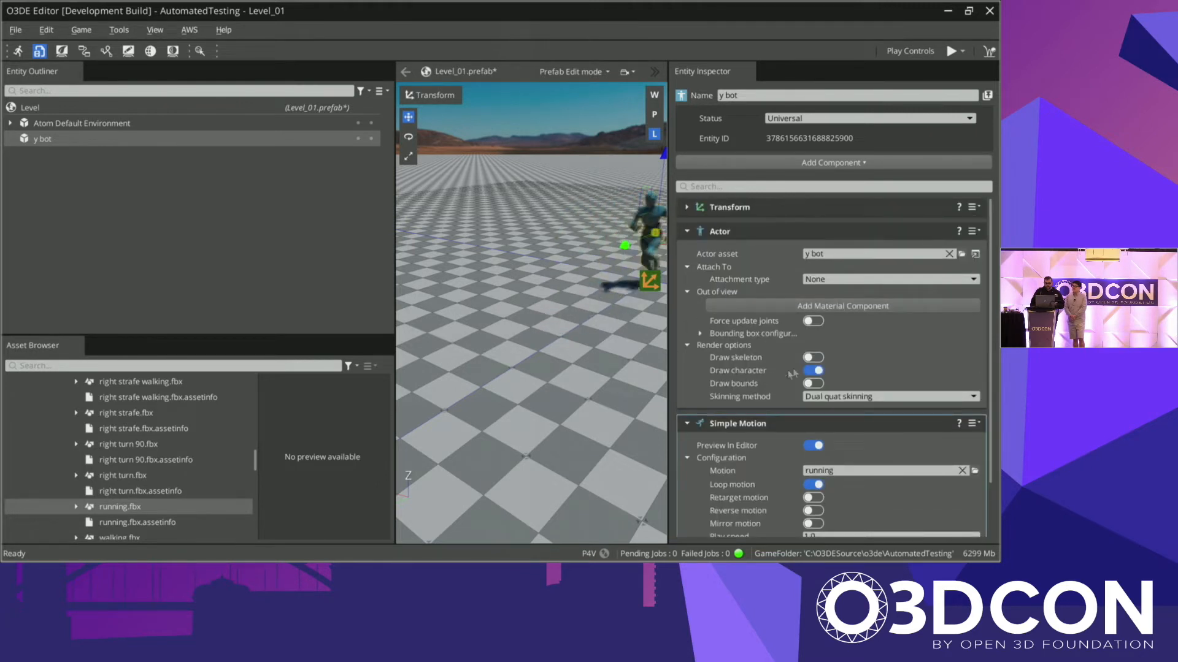
click(811, 357)
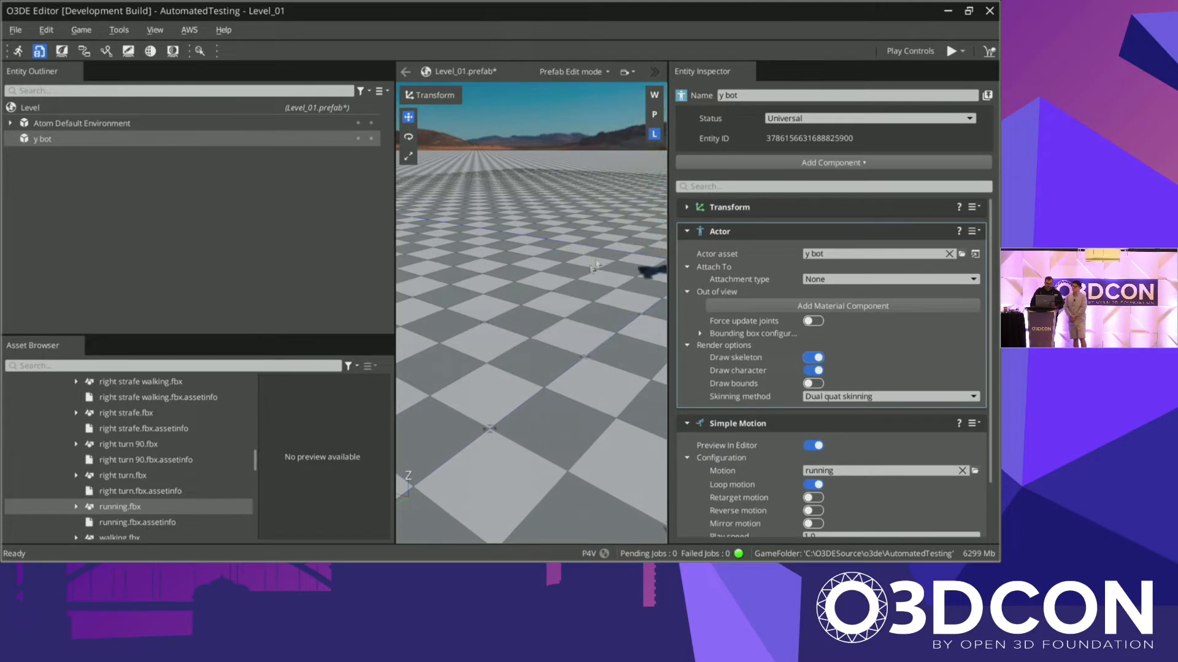
click(812, 445)
scroll(732, 342, down, 2)
scroll(731, 341, up, 2)
middle_drag(625, 303, 558, 368)
right_drag(558, 368, 556, 362)
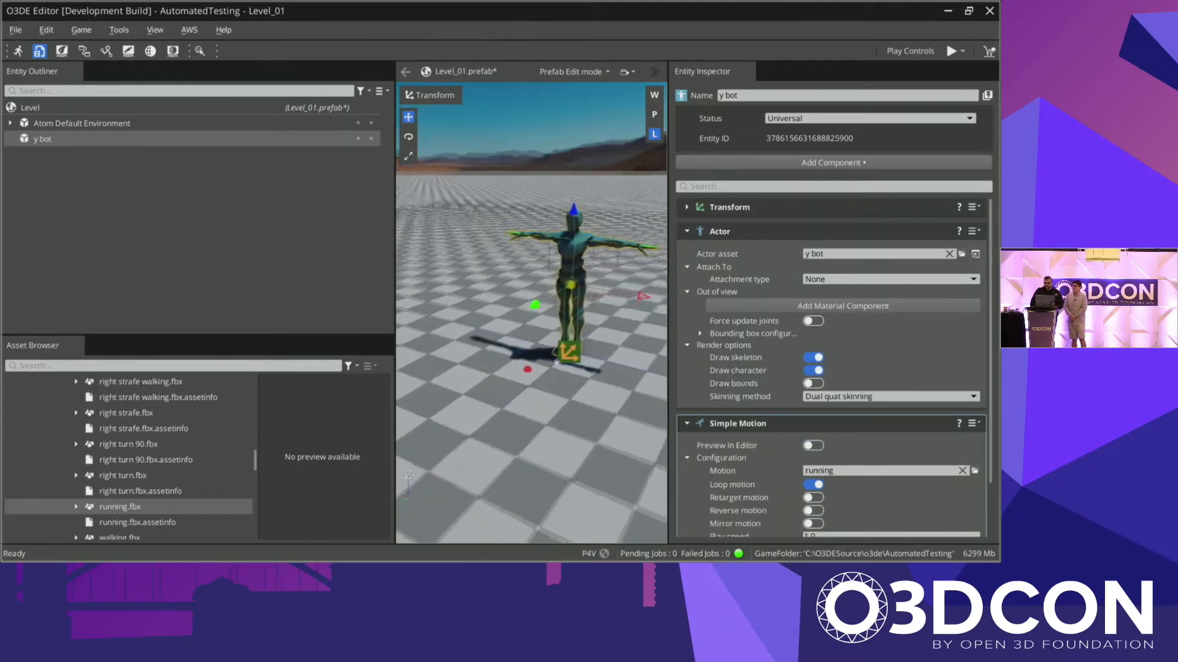
alt+drag(556, 362, 568, 351)
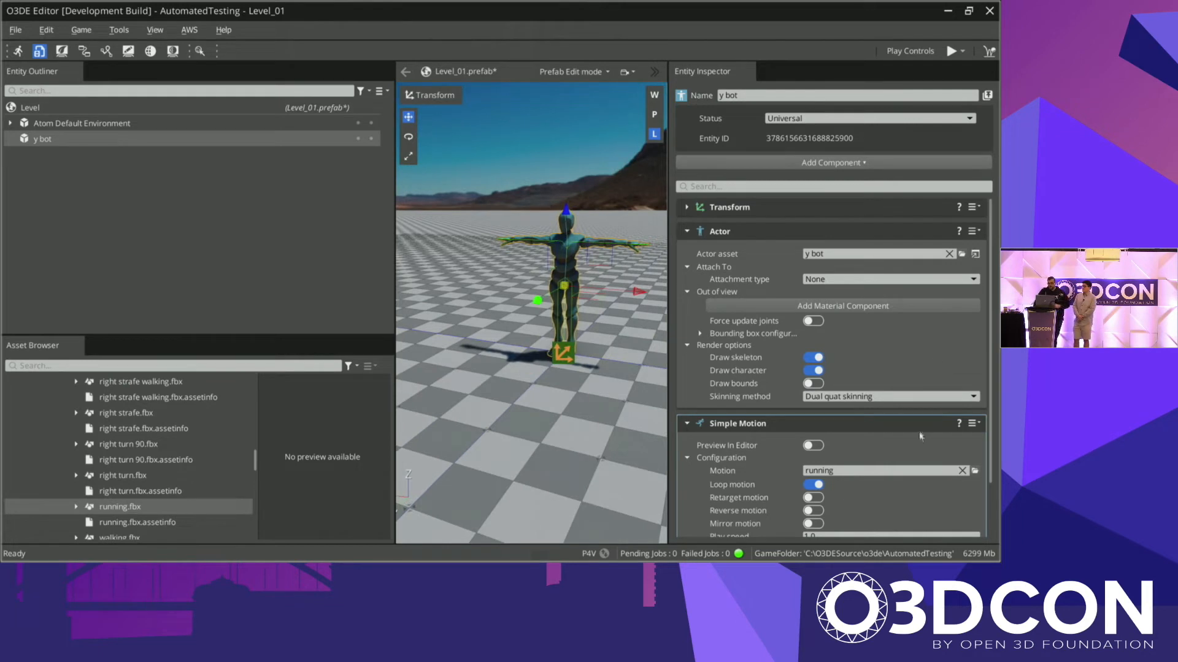
Step: Remove the Simple Motion component from the y bot entity
scroll(953, 378, down, 1)
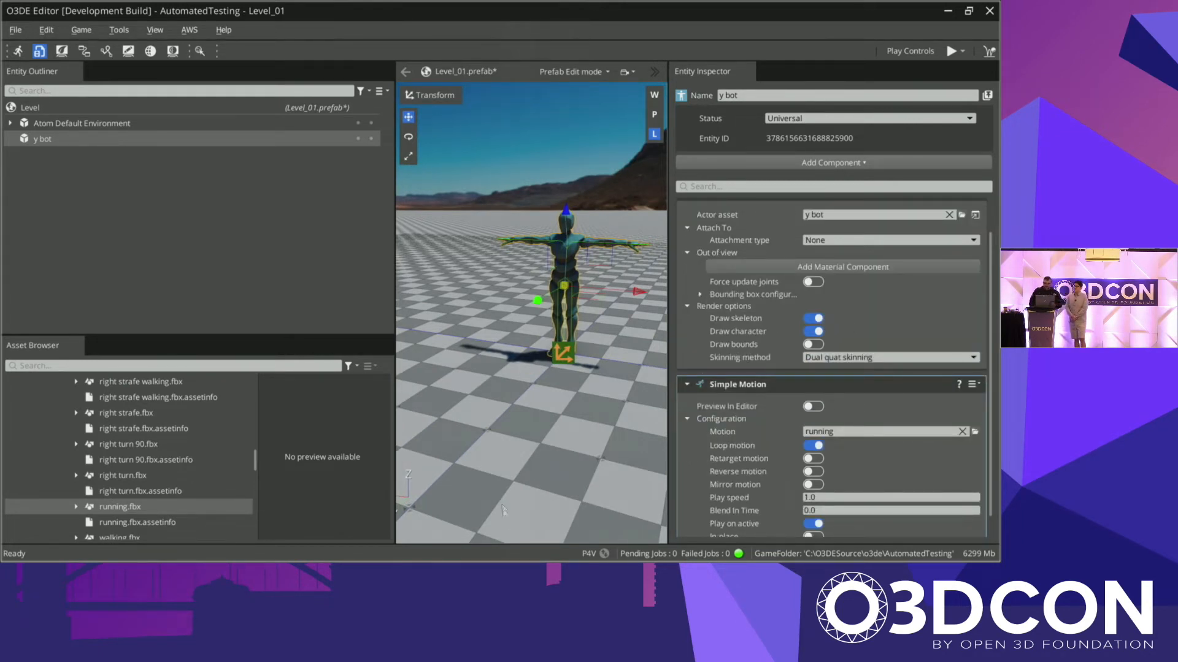
key(Delete)
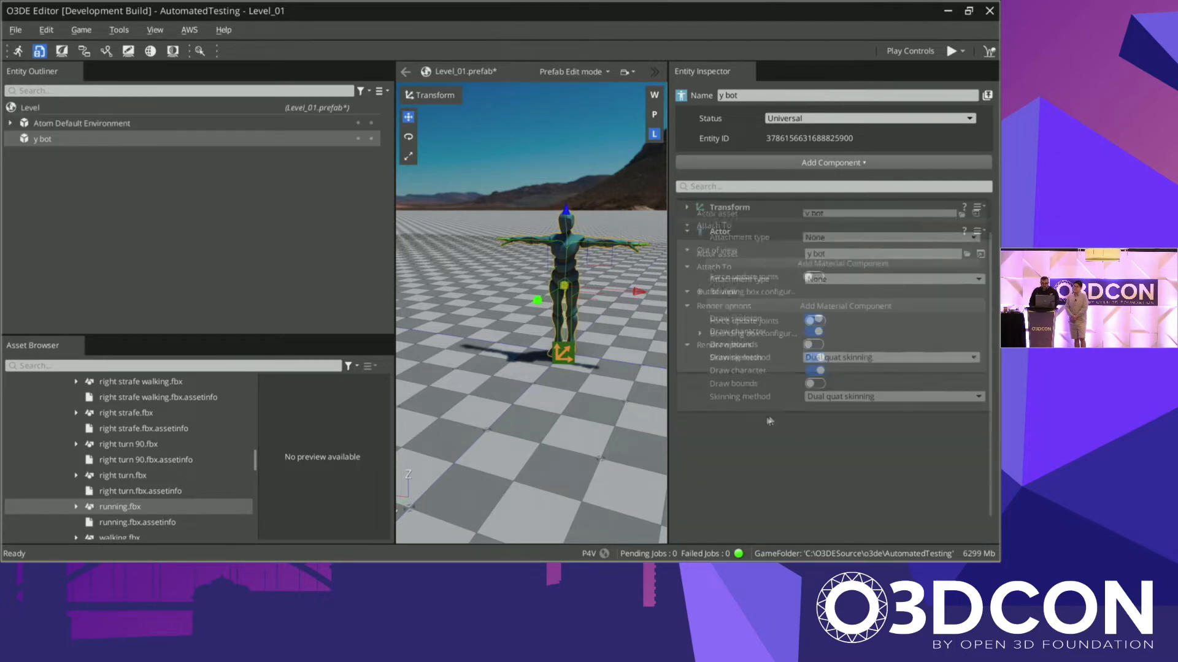
key(alt+Tab)
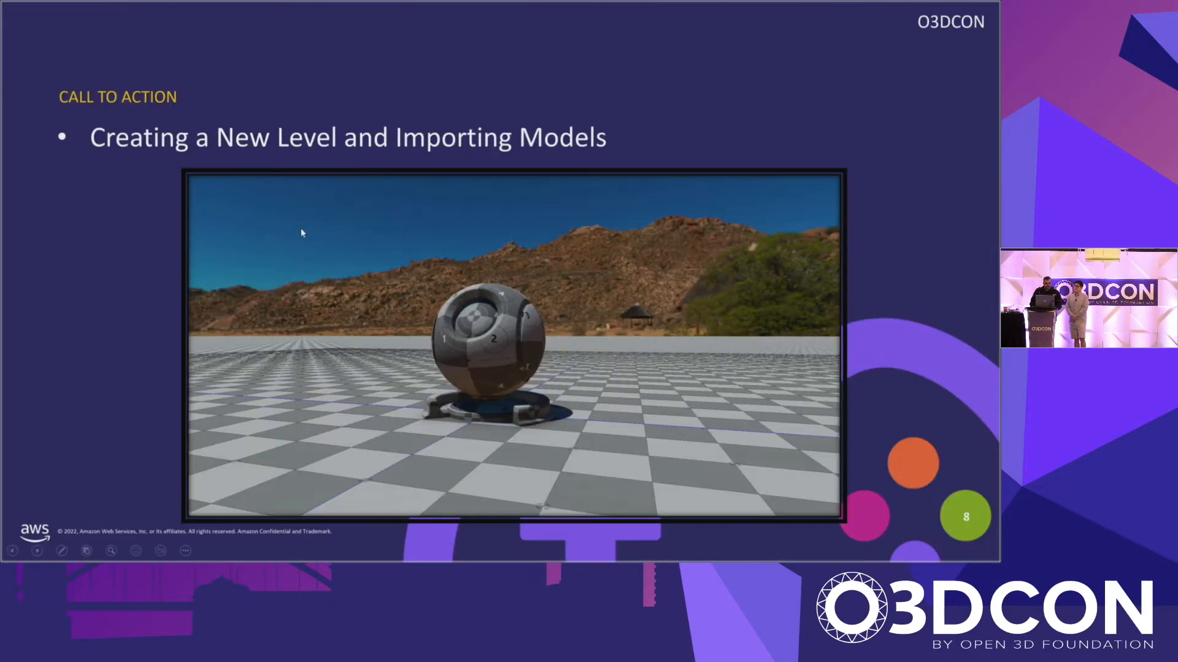
click(302, 234)
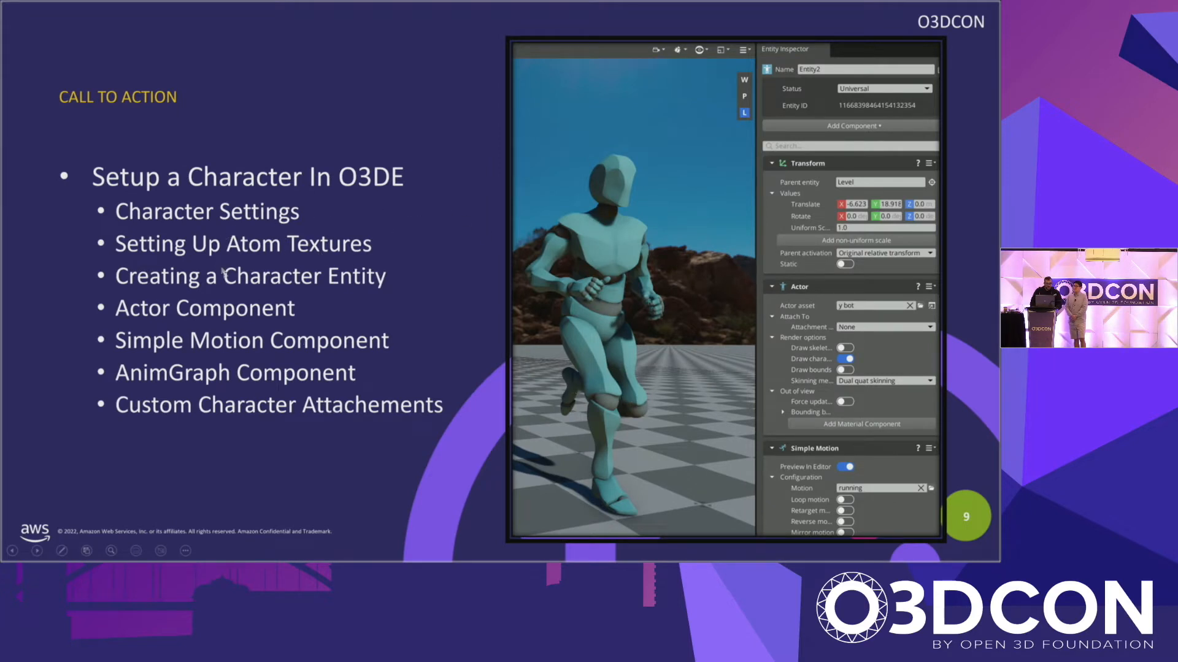
click(418, 305)
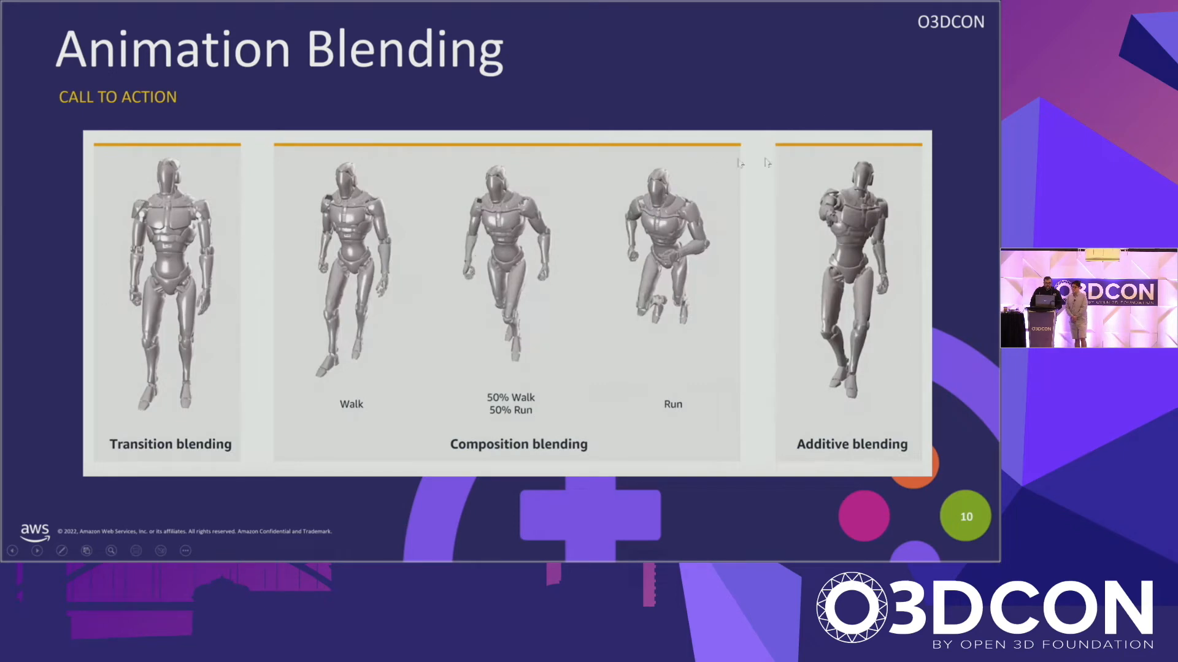
Step: Switch from the slides to the O3DE Editor and open y bot's actor asset in the EMotion FX Animation Editor
key(alt+Tab)
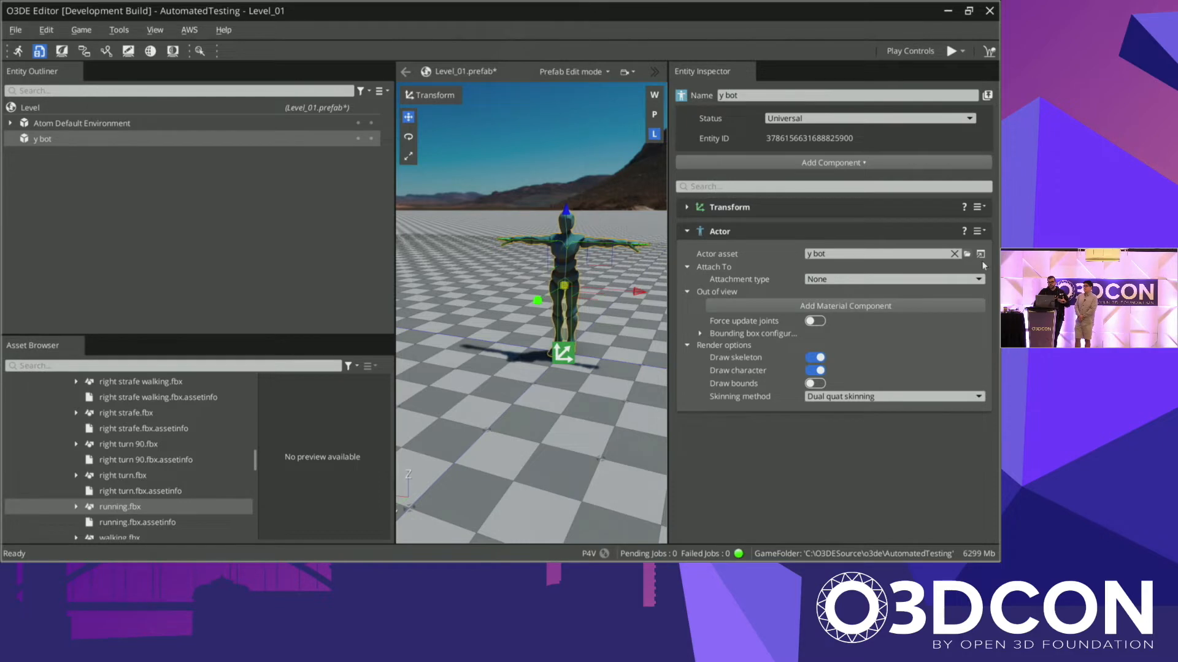
click(18, 51)
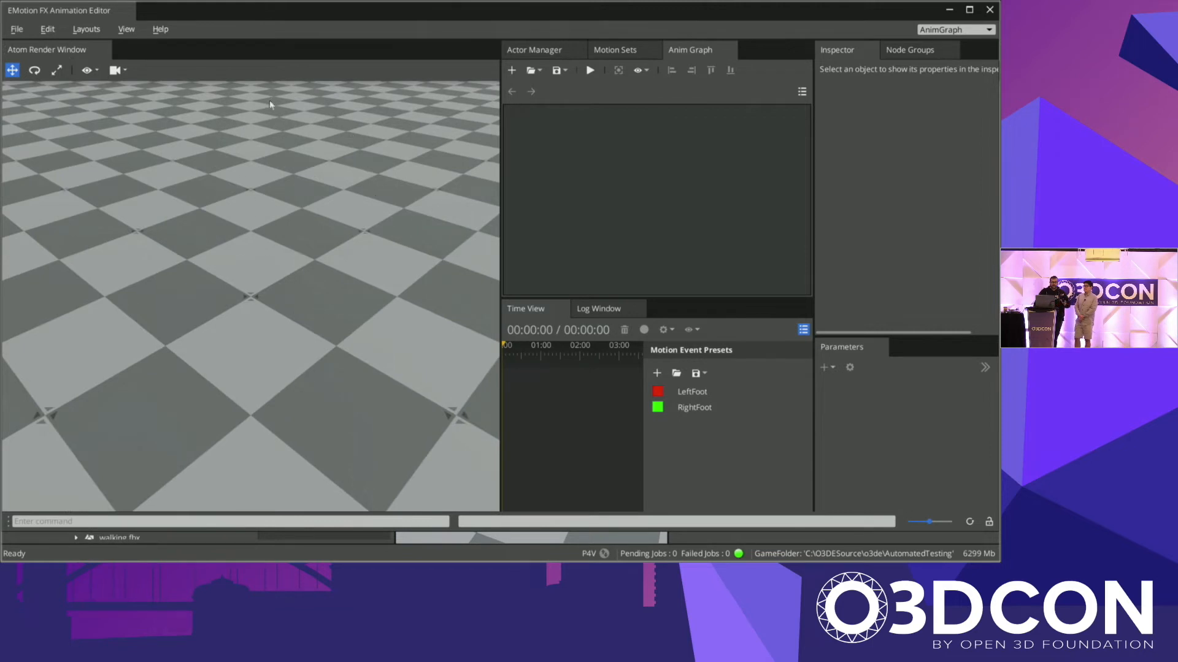
click(990, 10)
click(980, 255)
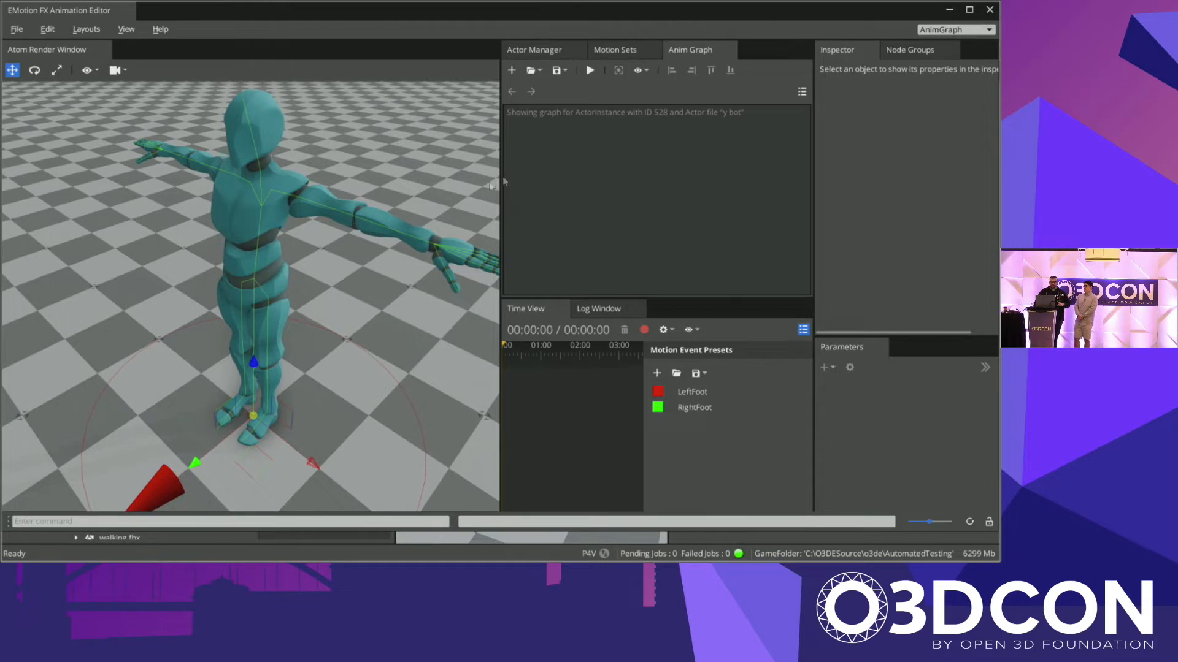
Step: Narrow the render window, frame y bot's full body in it, and maximize the animation editor
drag(501, 140, 214, 308)
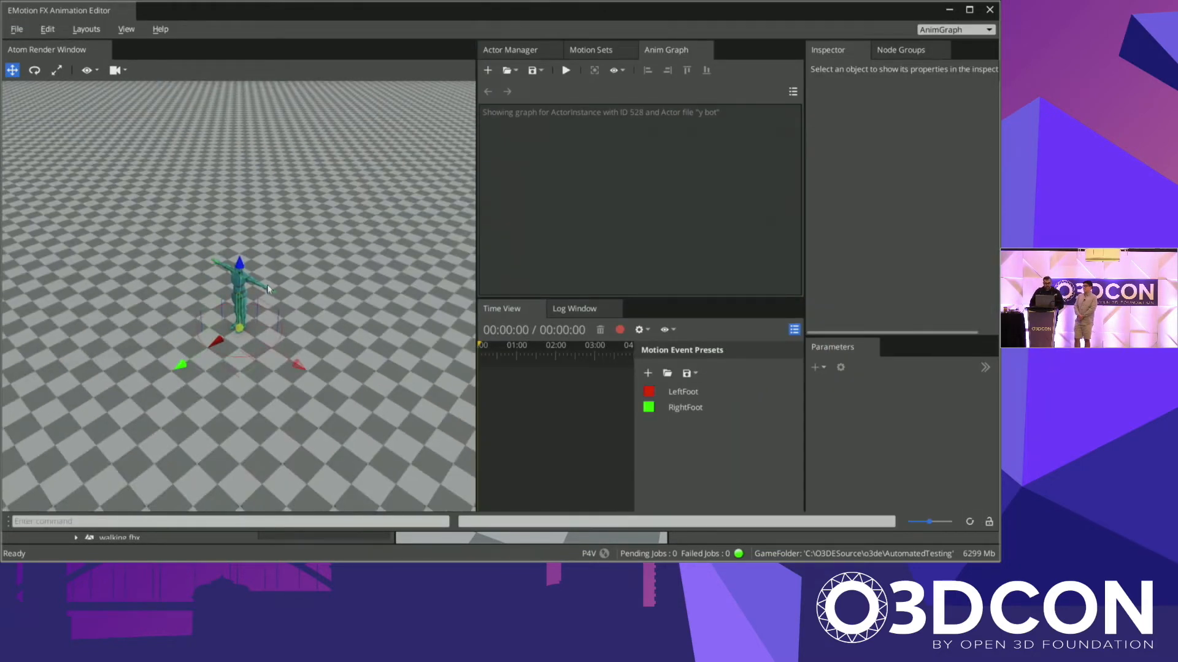
scroll(267, 288, up, 6)
right_drag(249, 316, 278, 281)
scroll(285, 283, down, 5)
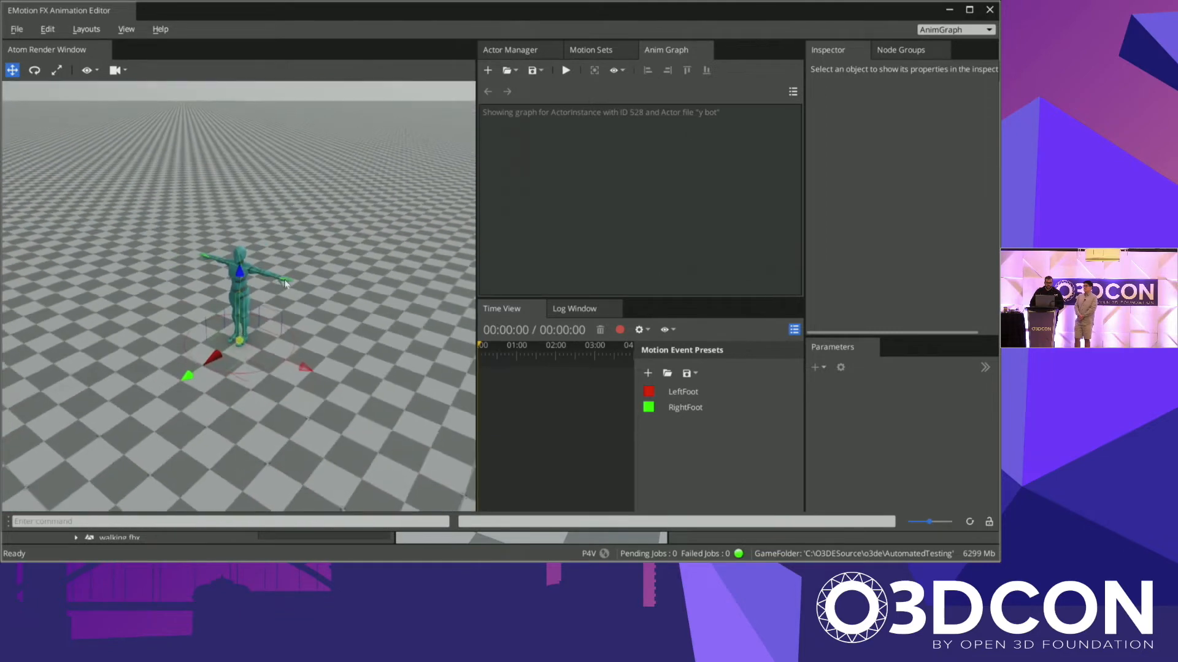
scroll(344, 305, up, 3)
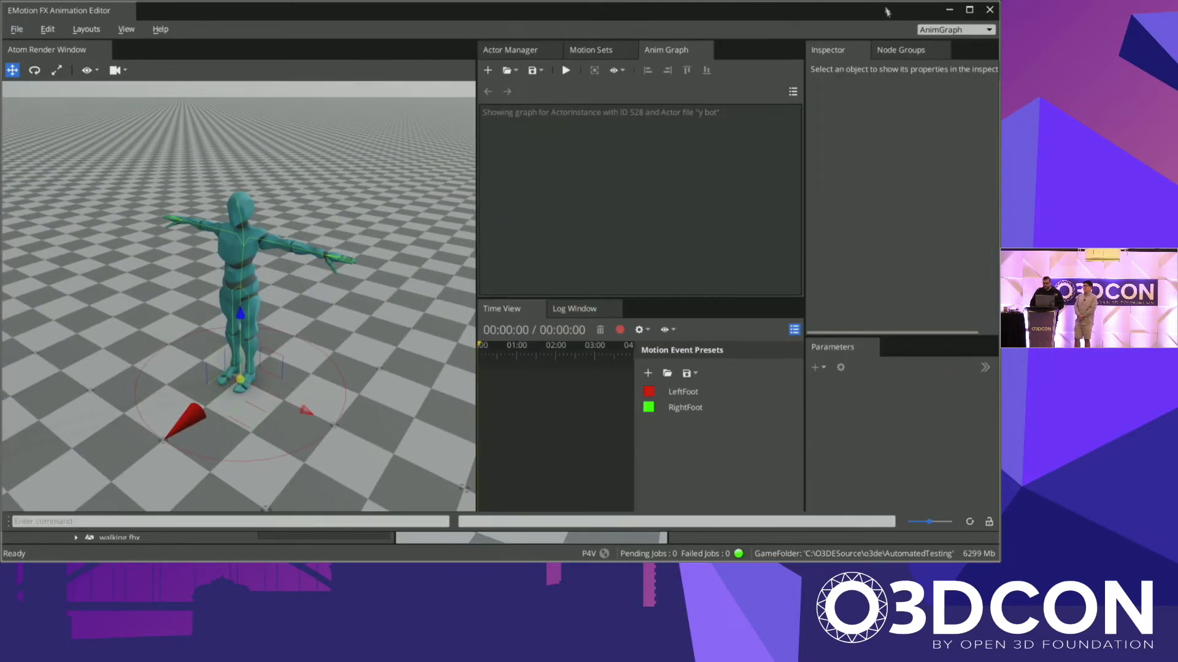
drag(884, 9, 839, 35)
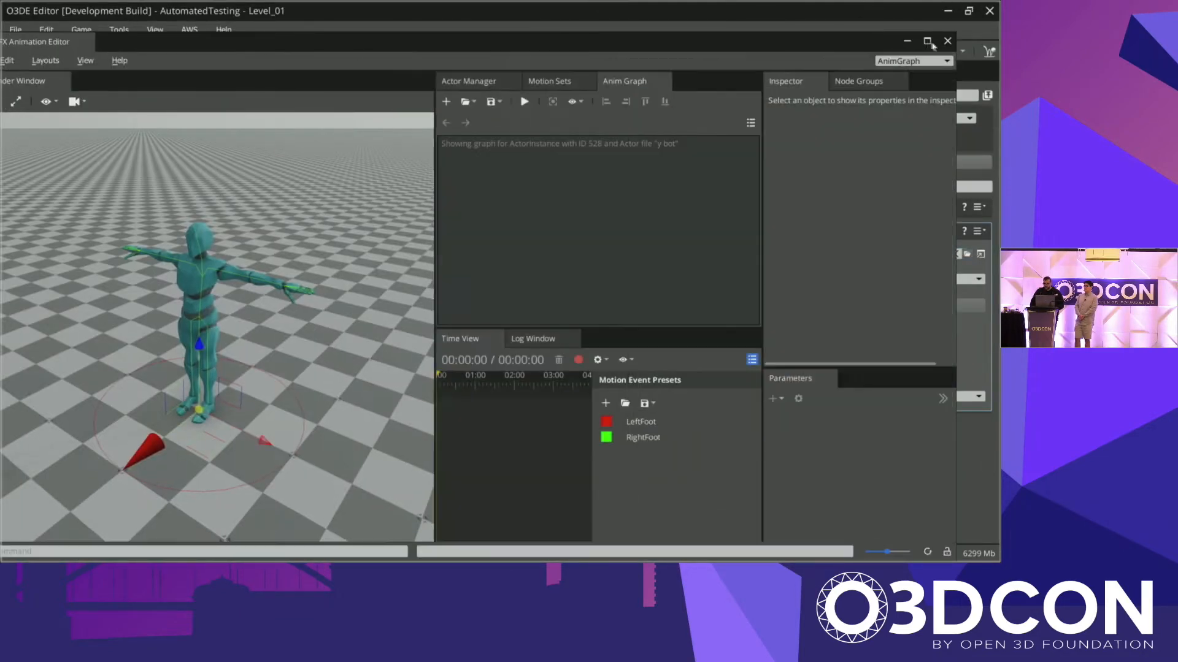
click(930, 42)
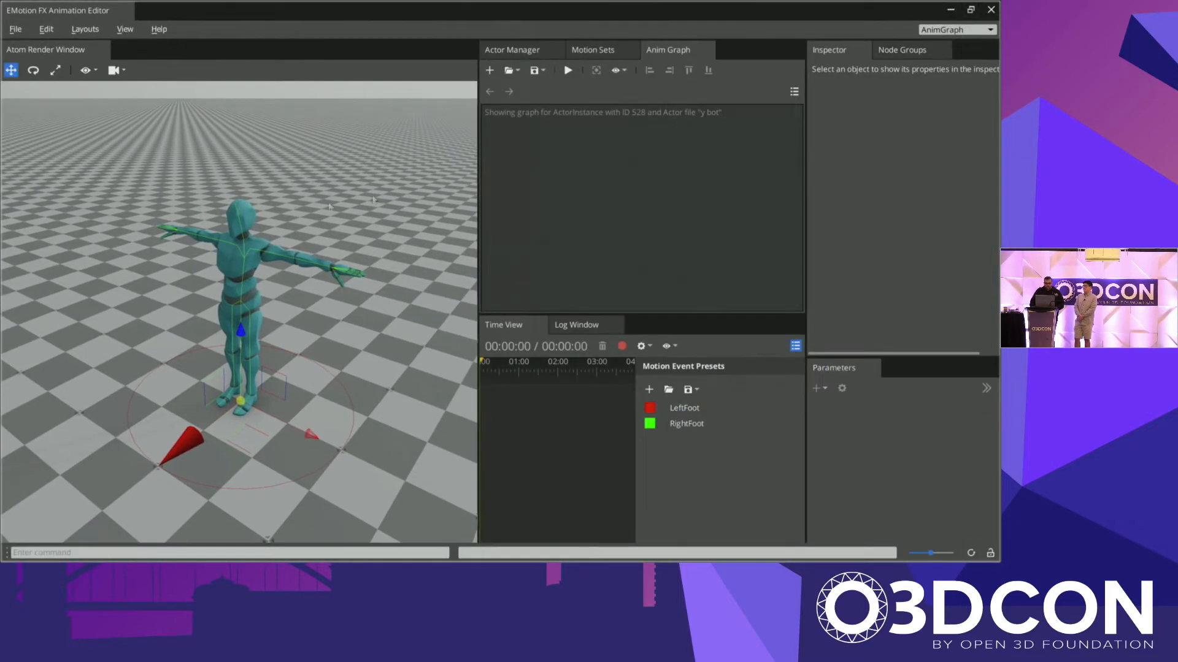
Step: Switch the animation editor to the Animation layout and close its window
click(941, 29)
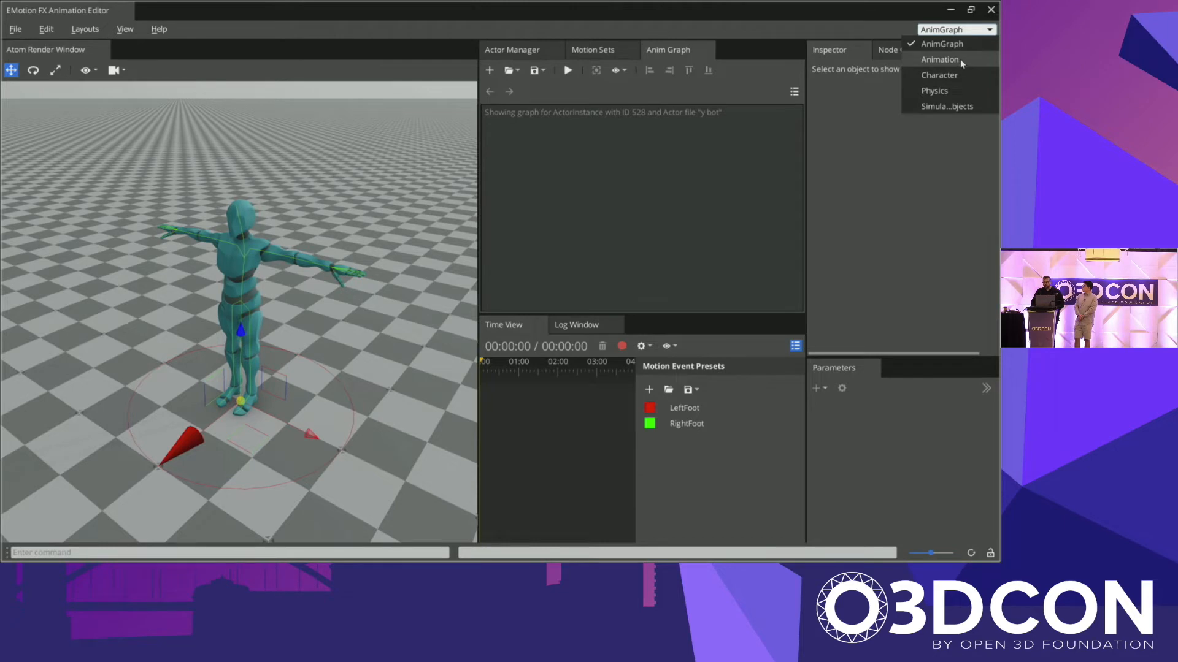
click(961, 62)
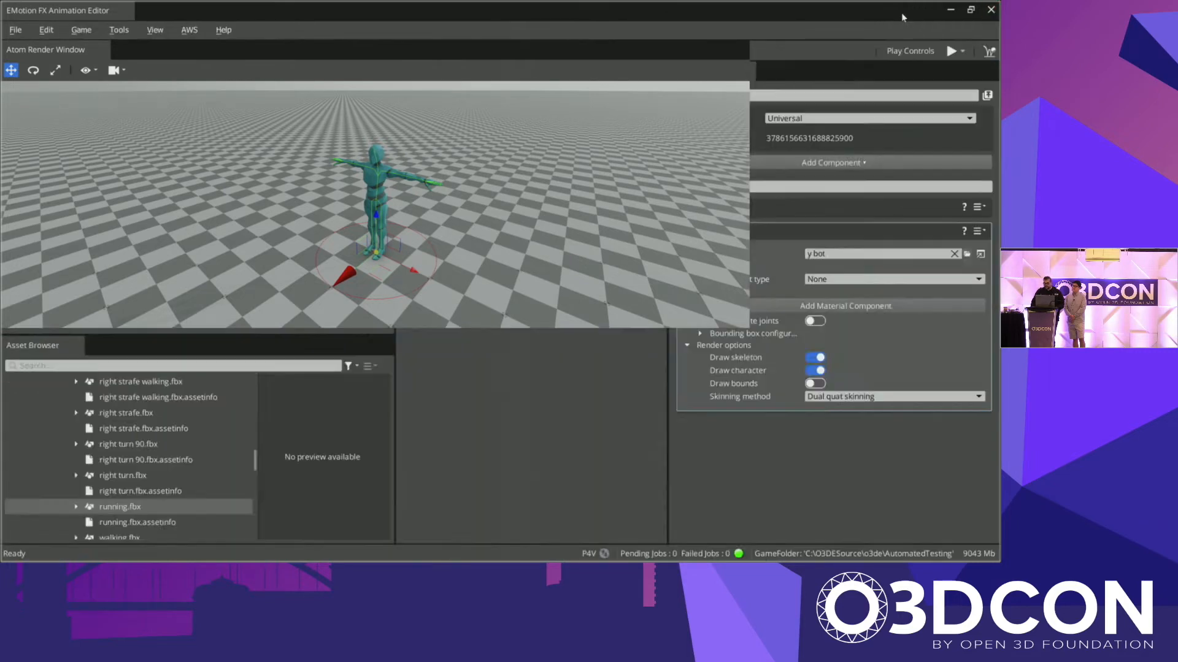
drag(904, 14, 839, 82)
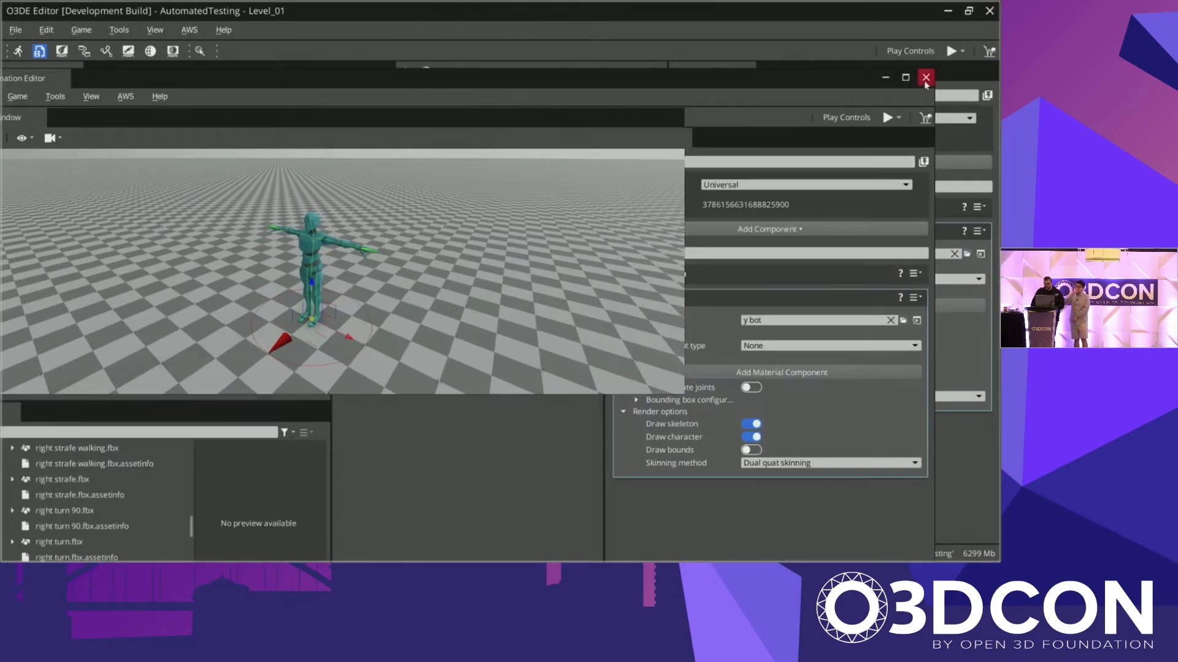
click(926, 77)
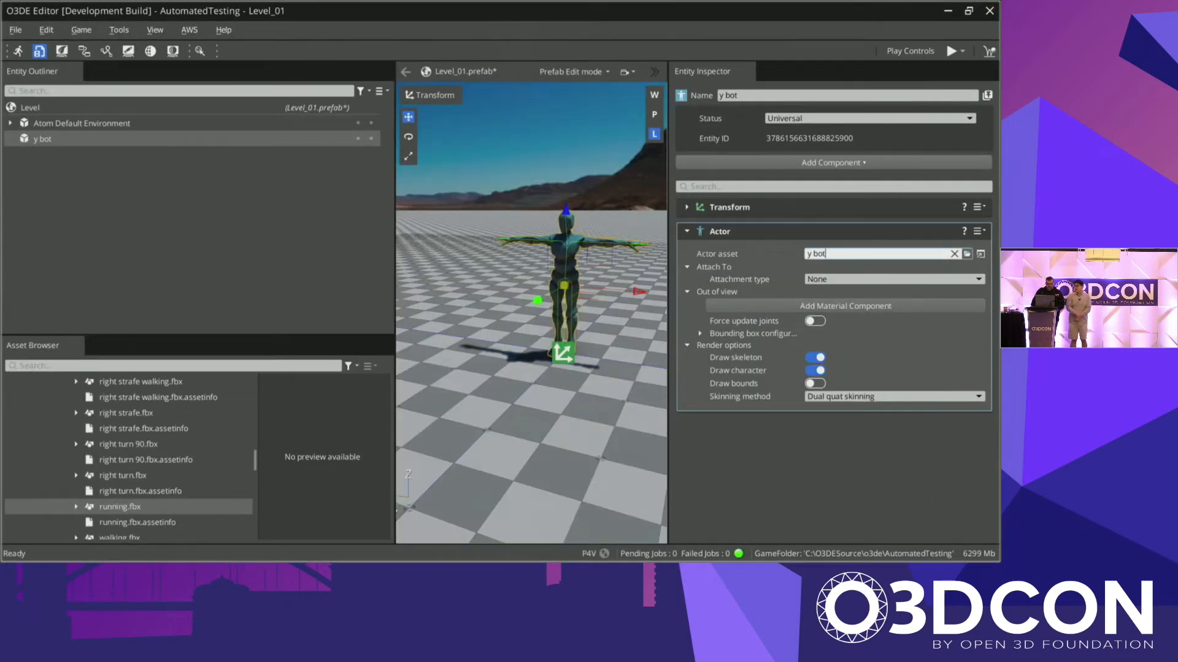
Step: Restore the O3DE Editor window to a smaller size and reopen y bot's actor asset in a maximized animation editor
click(969, 11)
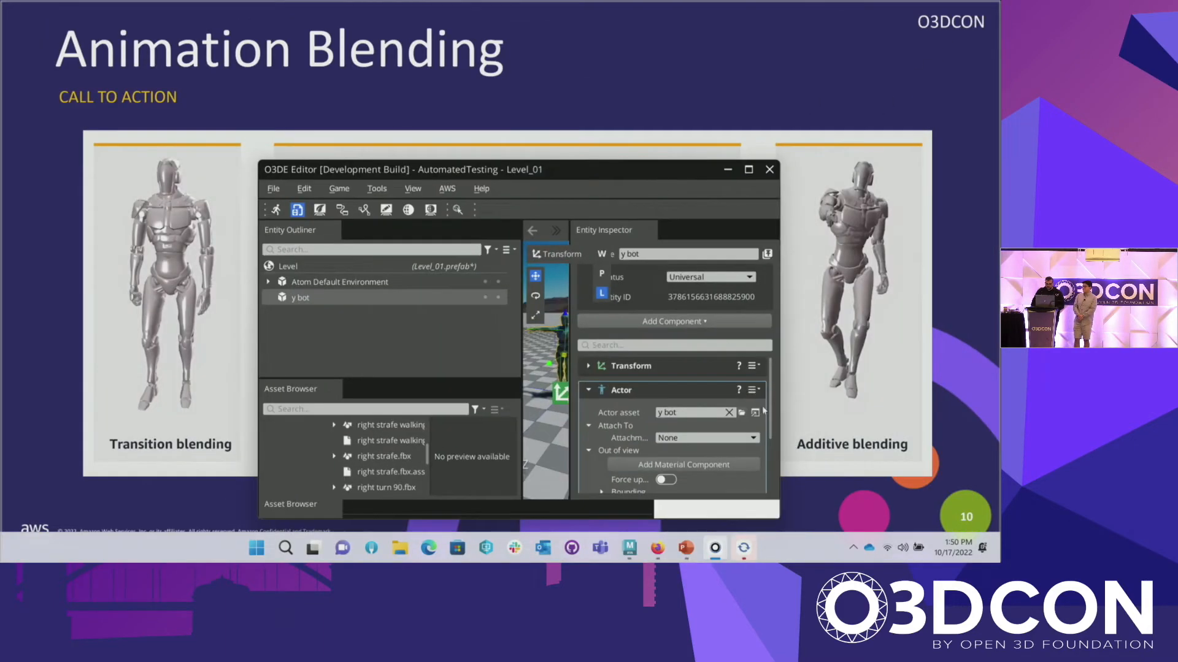
click(756, 413)
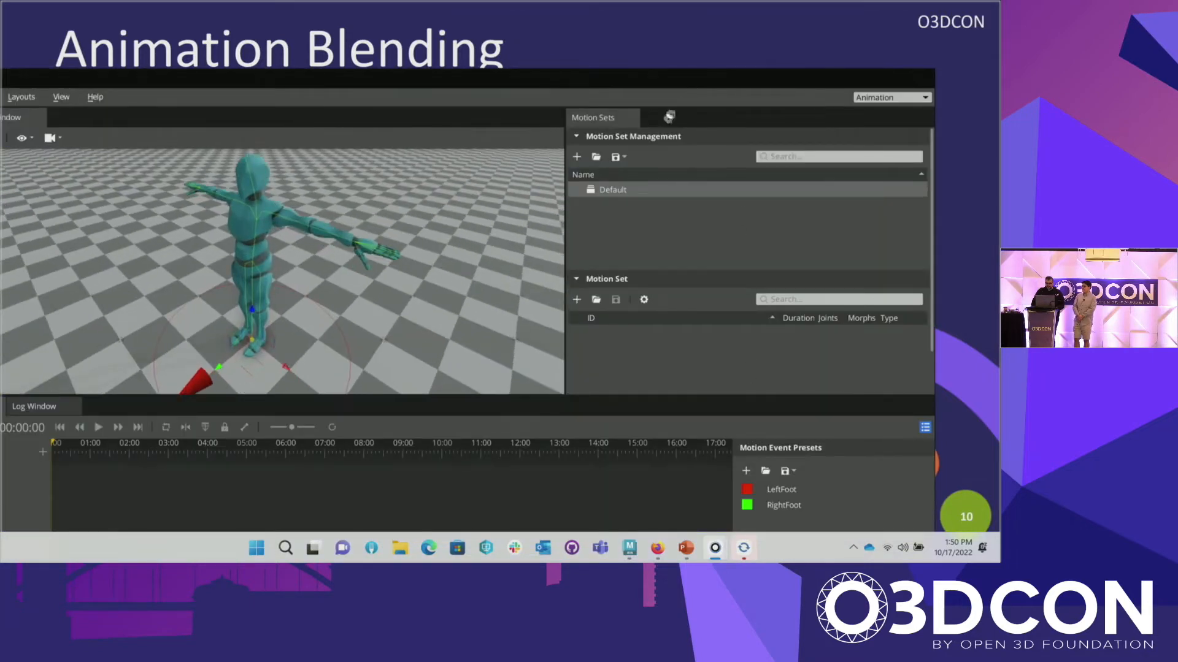
drag(668, 117, 665, 166)
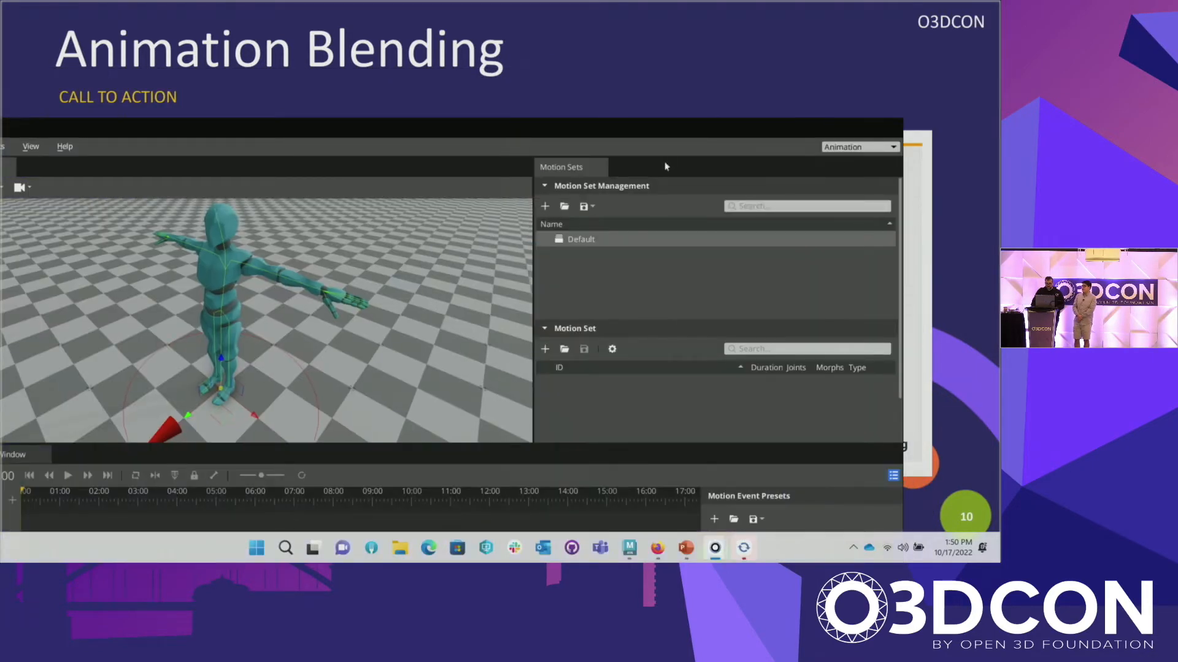
drag(701, 129, 635, 199)
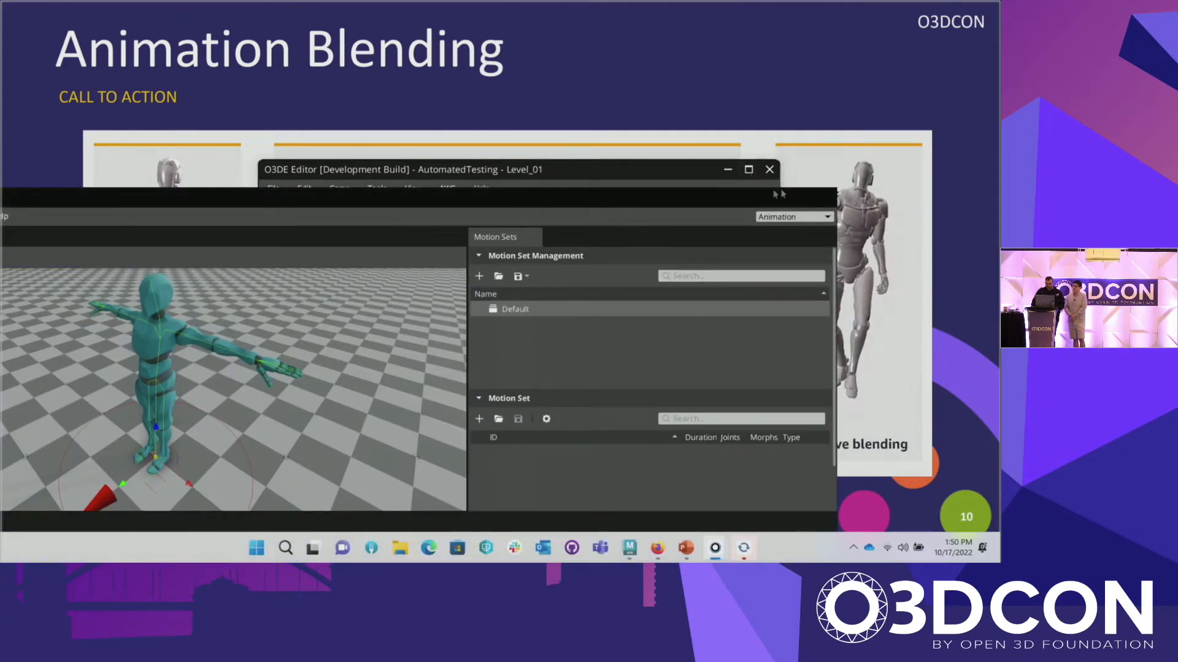
click(724, 170)
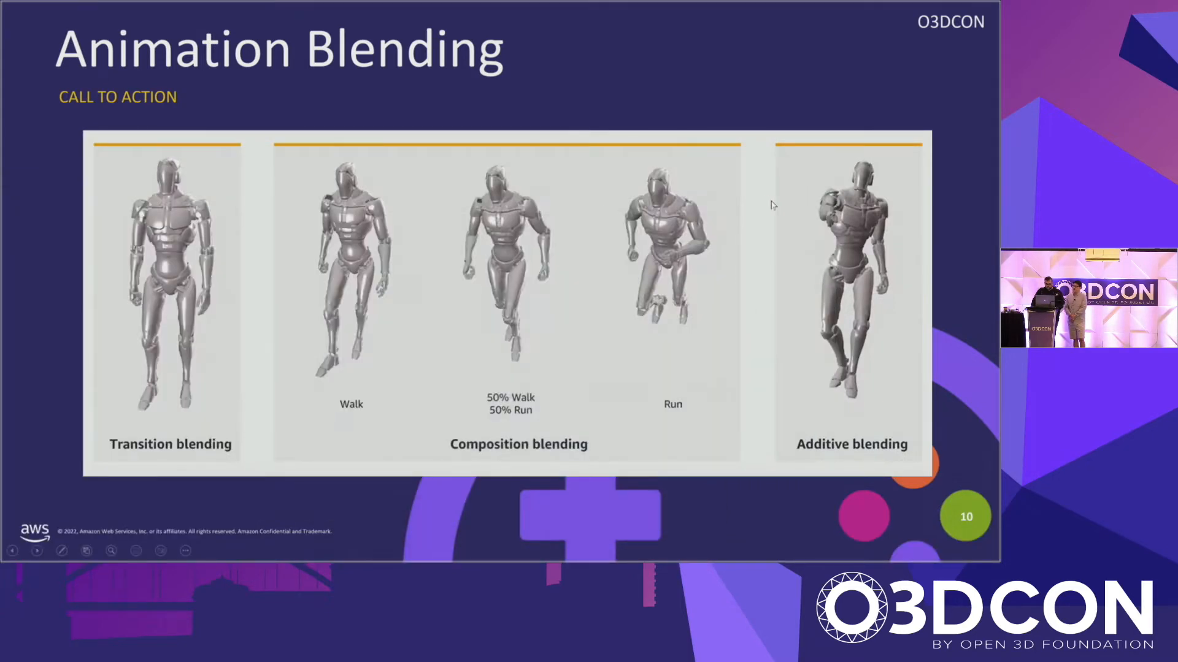
key(alt+Tab)
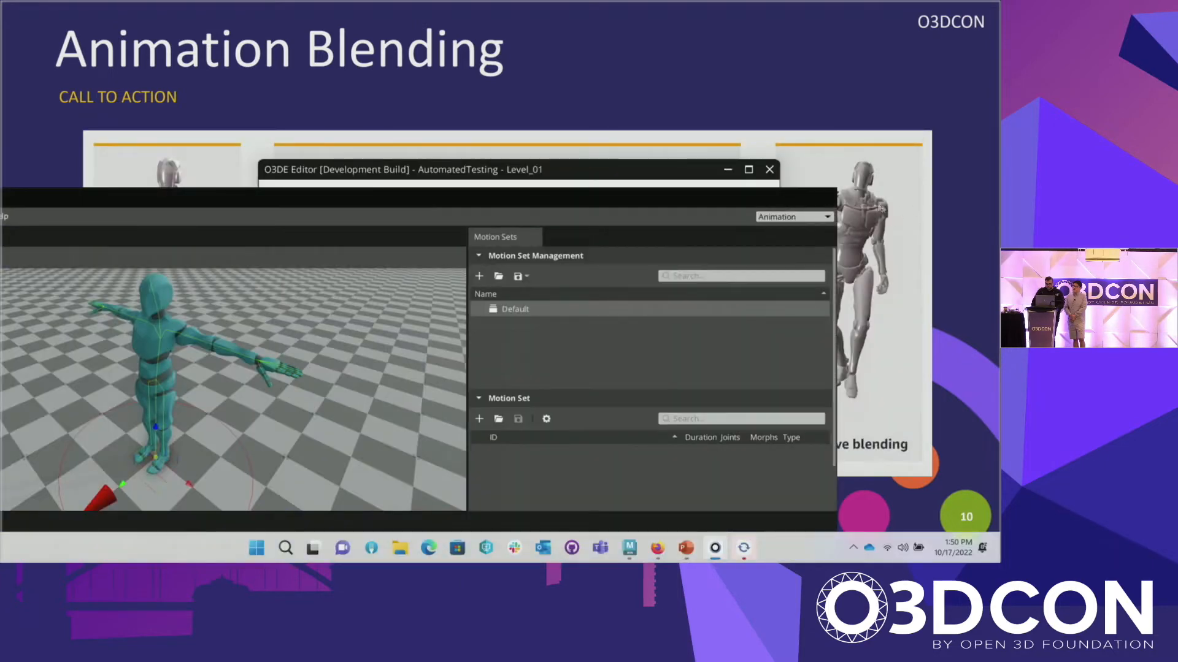
double_click(816, 197)
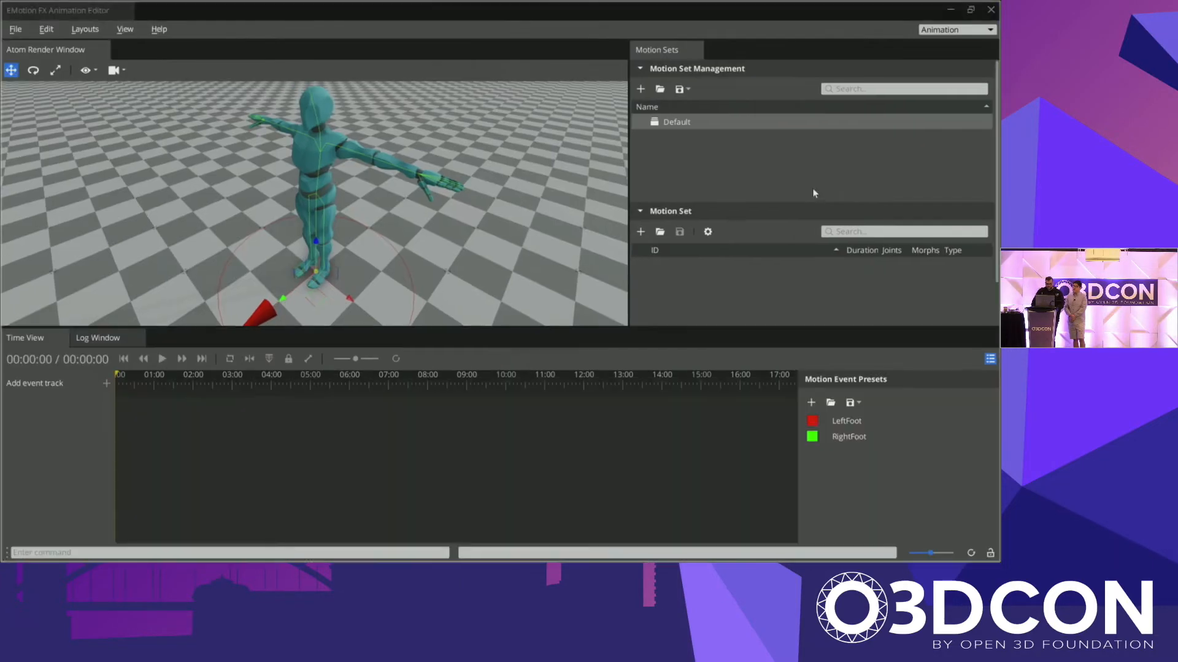
Step: Examine the Character and Physics layouts, widening the area that holds the Physics layout's Inspector, Ragdoll and Hit Detection panes
drag(481, 328, 481, 329)
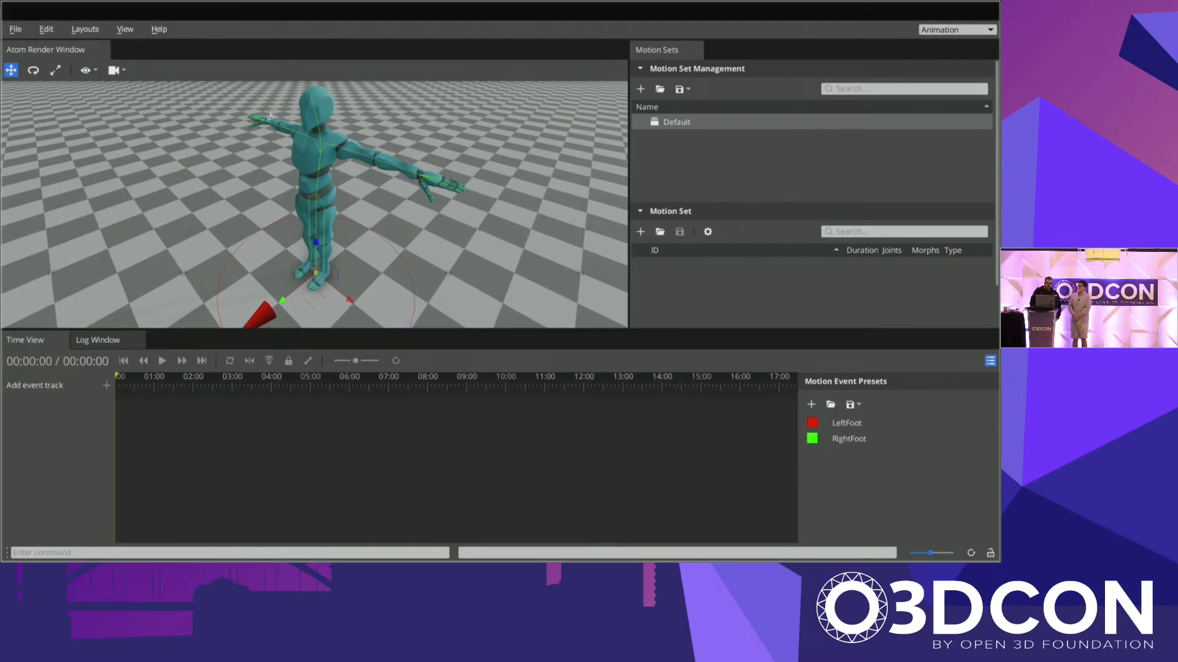
click(935, 30)
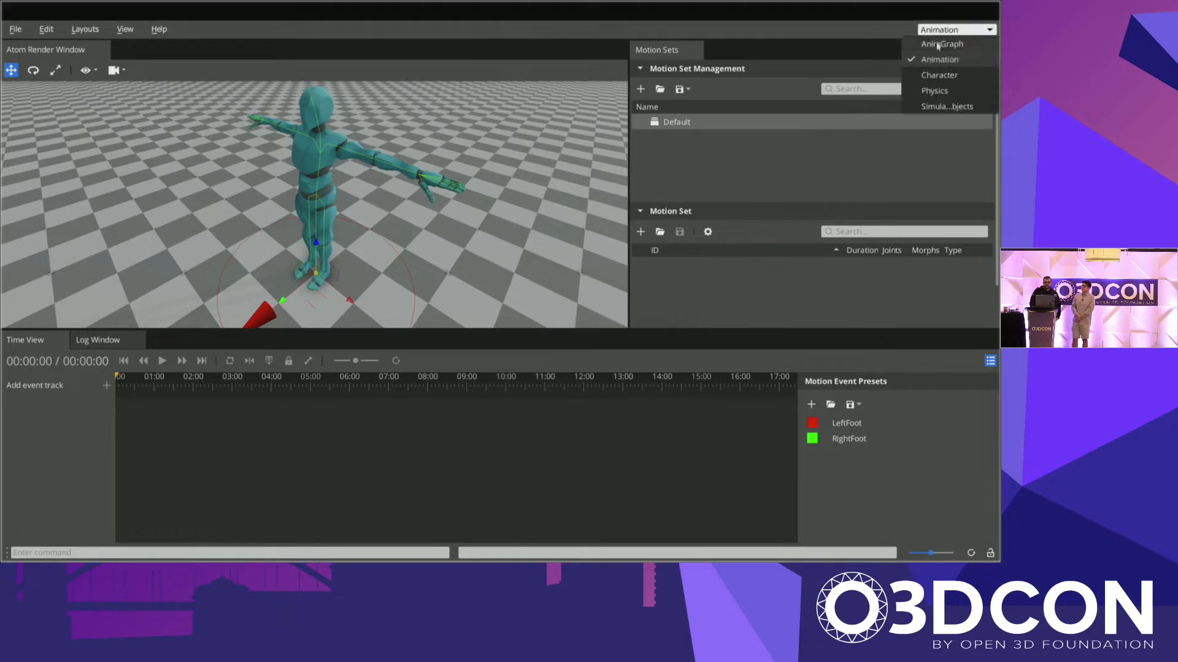
click(952, 75)
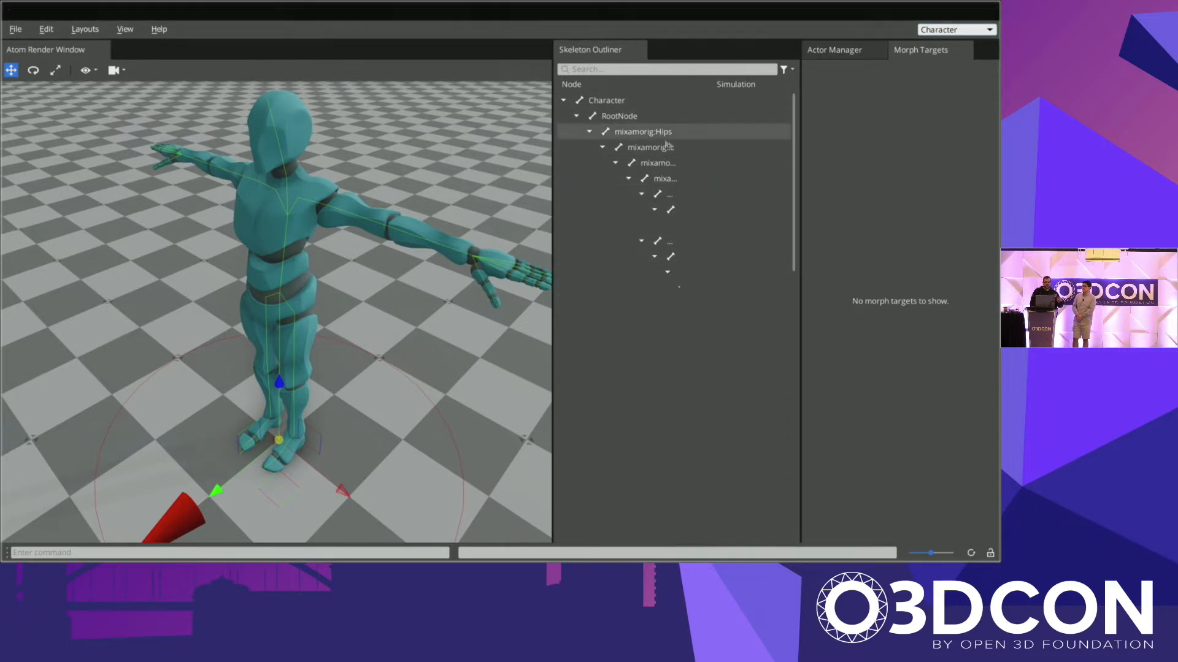
click(974, 32)
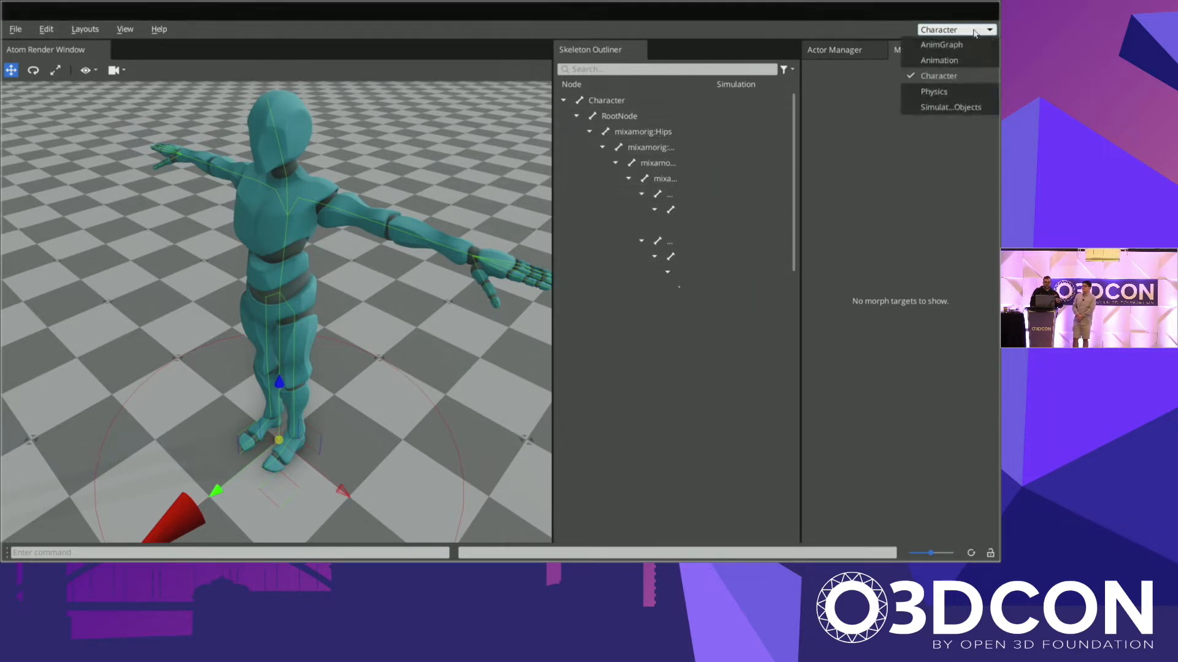
click(960, 90)
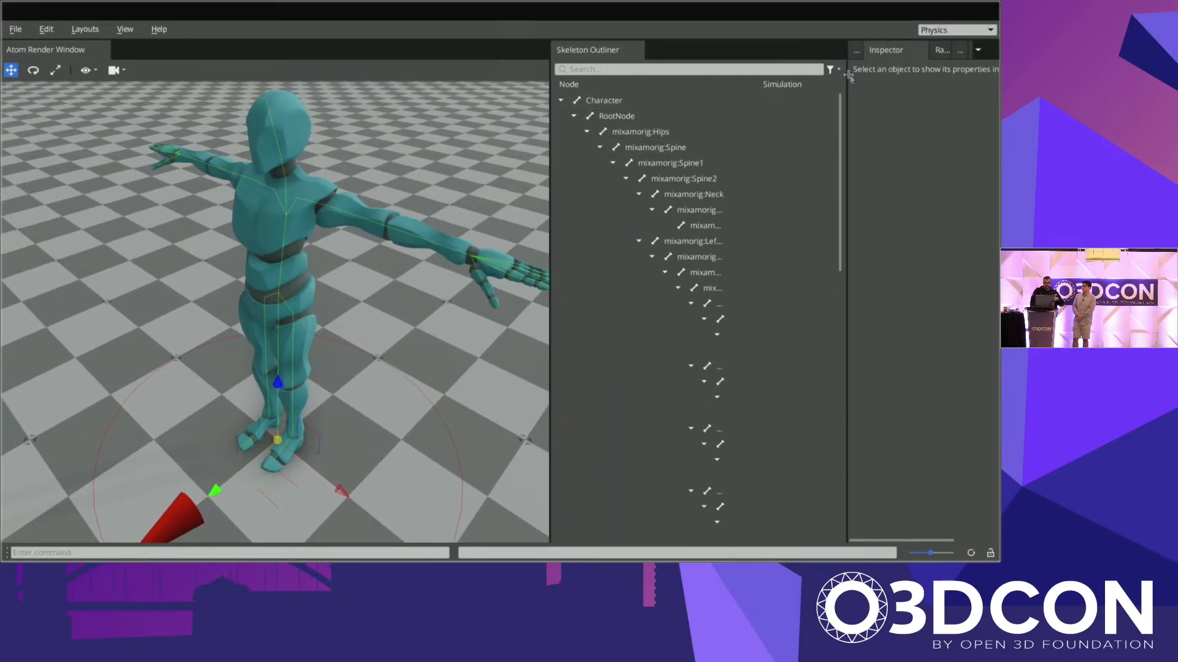
drag(847, 70, 615, 70)
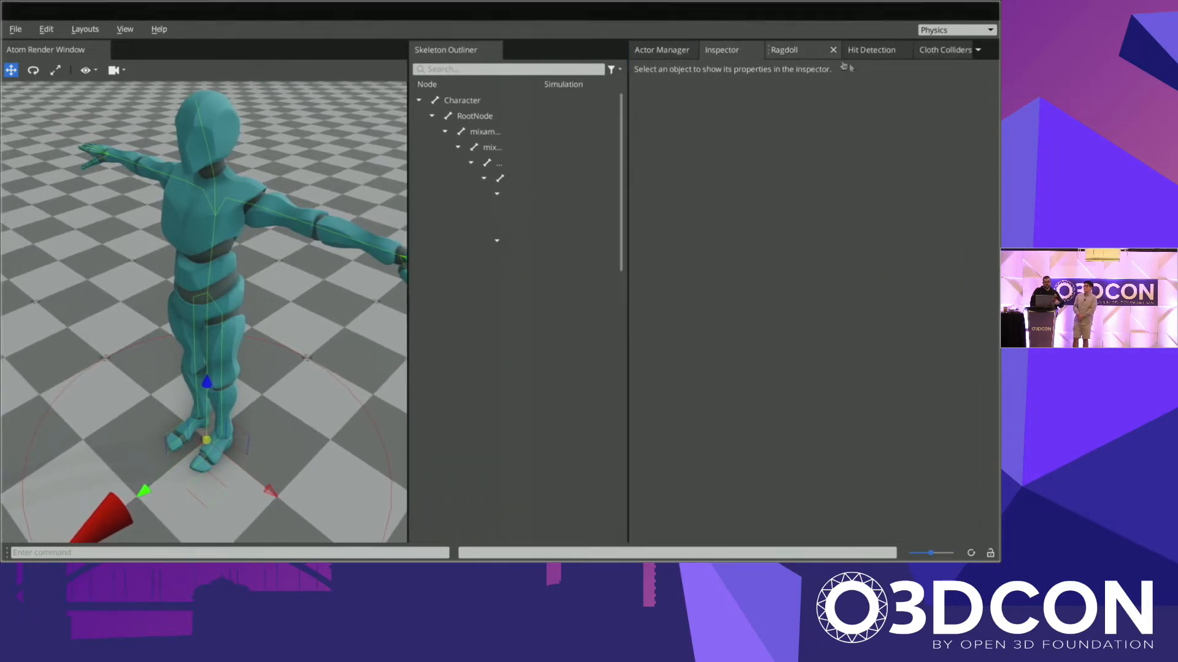
Step: Switch to the AnimGraph layout, widen its central pane and show y bot's actor properties
click(956, 30)
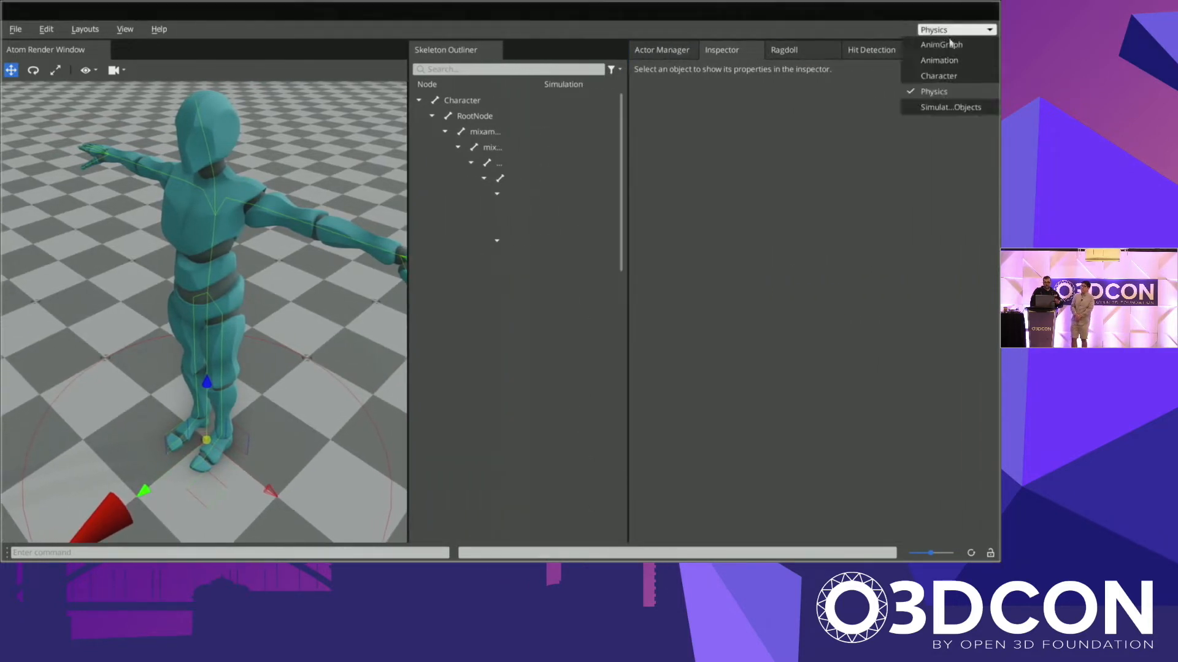
click(939, 104)
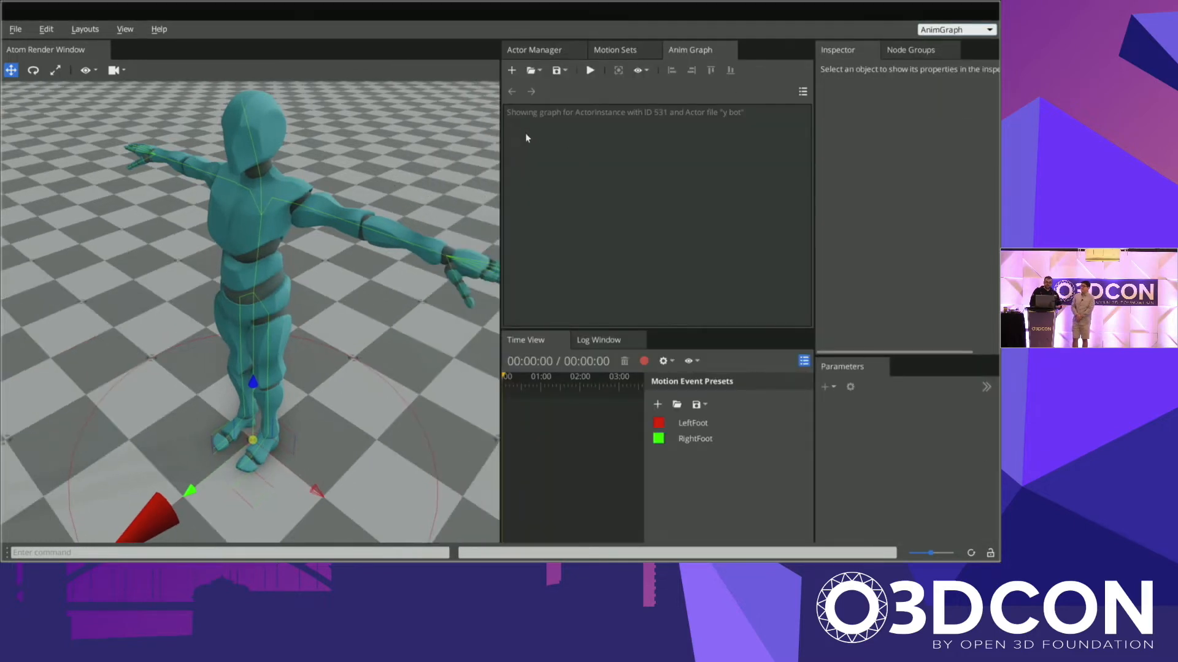
drag(501, 126, 478, 138)
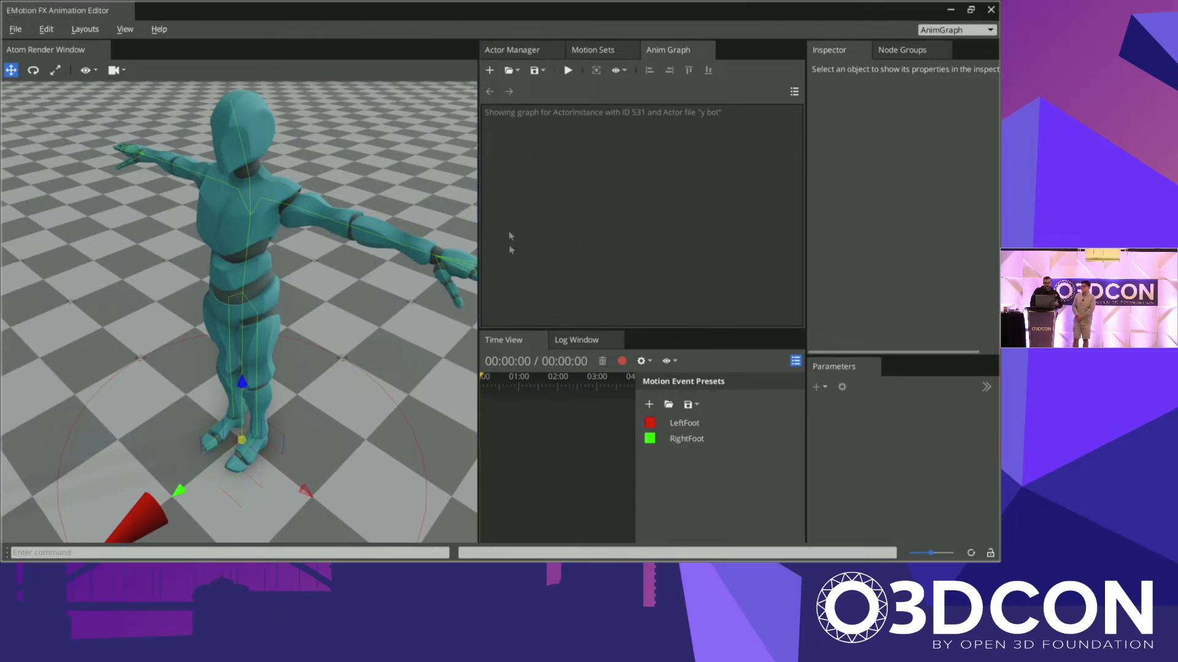
drag(481, 198, 382, 150)
click(447, 50)
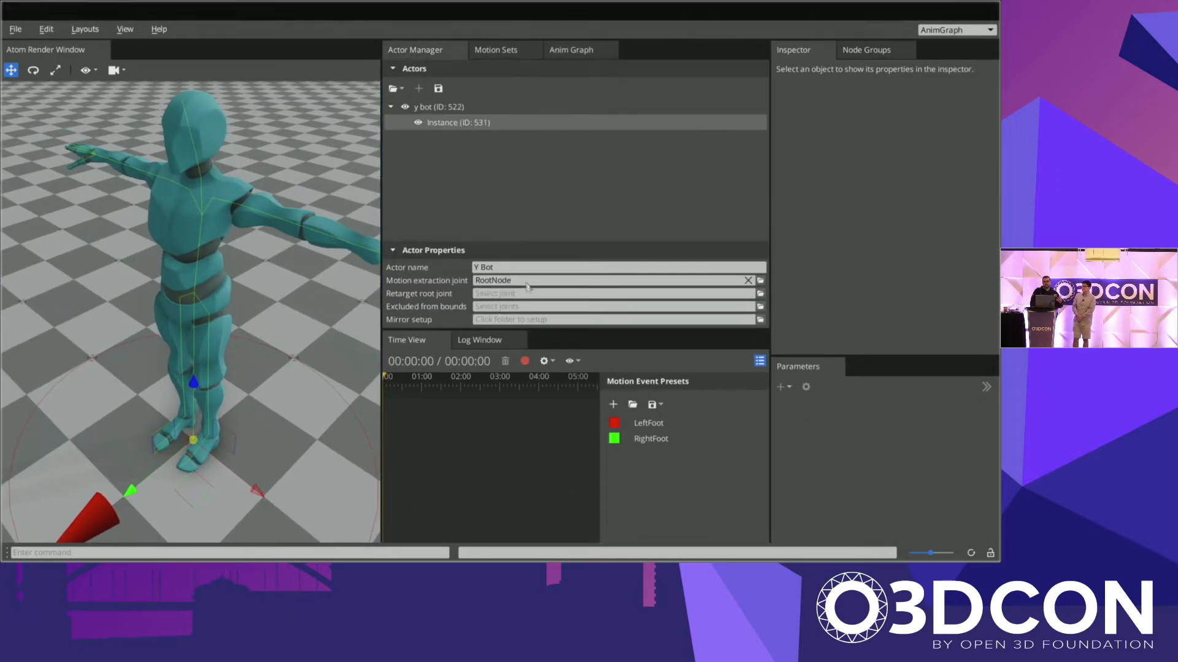
Step: Rename the Default motion set to Ybot_MSet
click(497, 57)
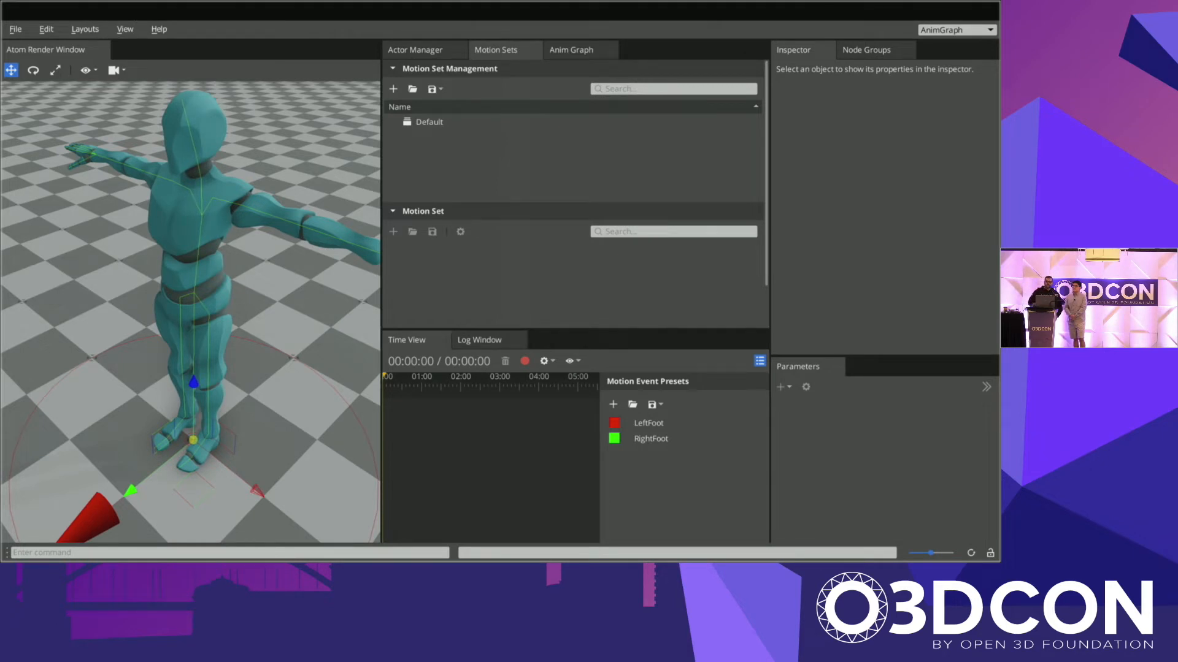
click(466, 122)
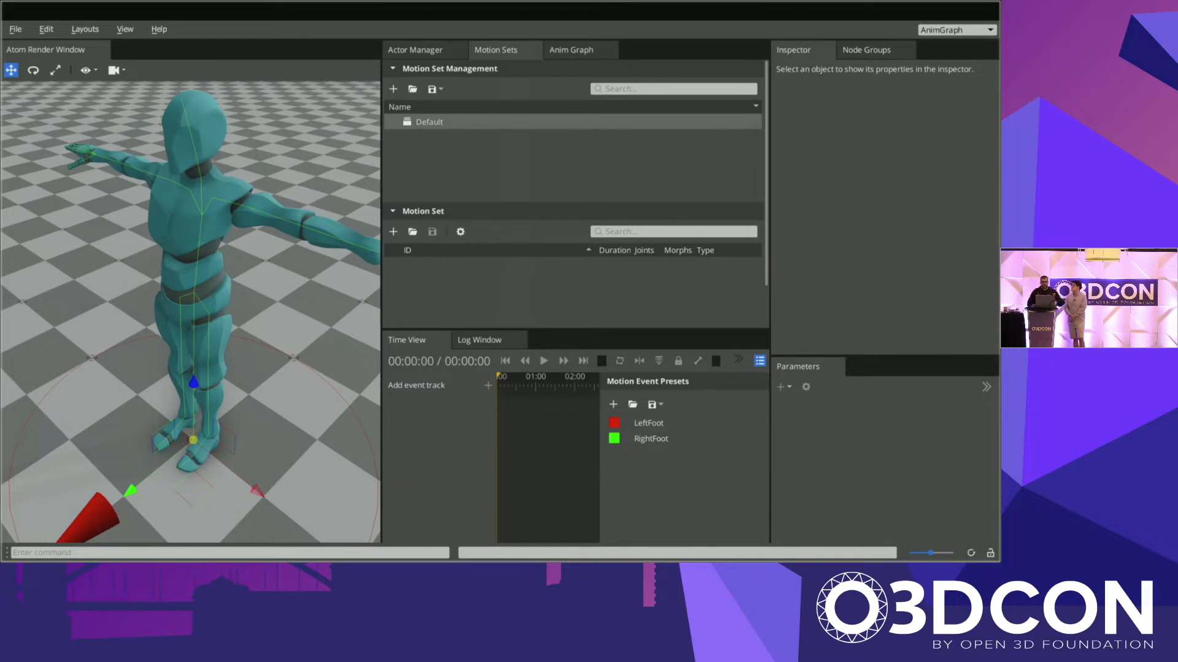
right_click(444, 123)
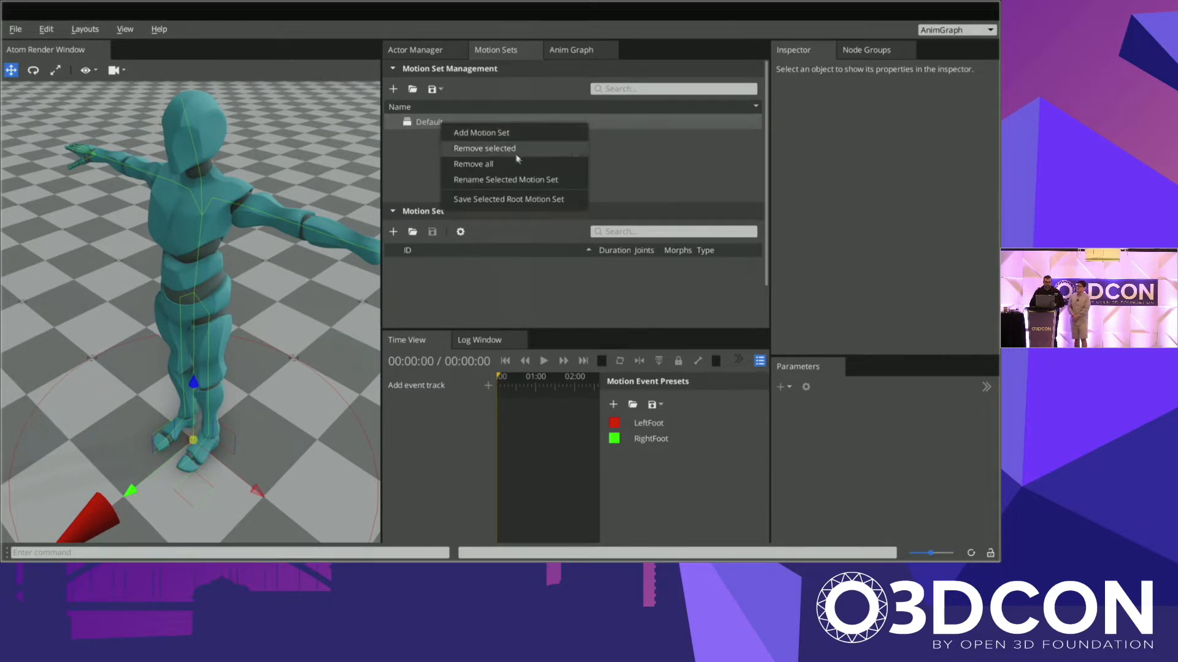
click(513, 179)
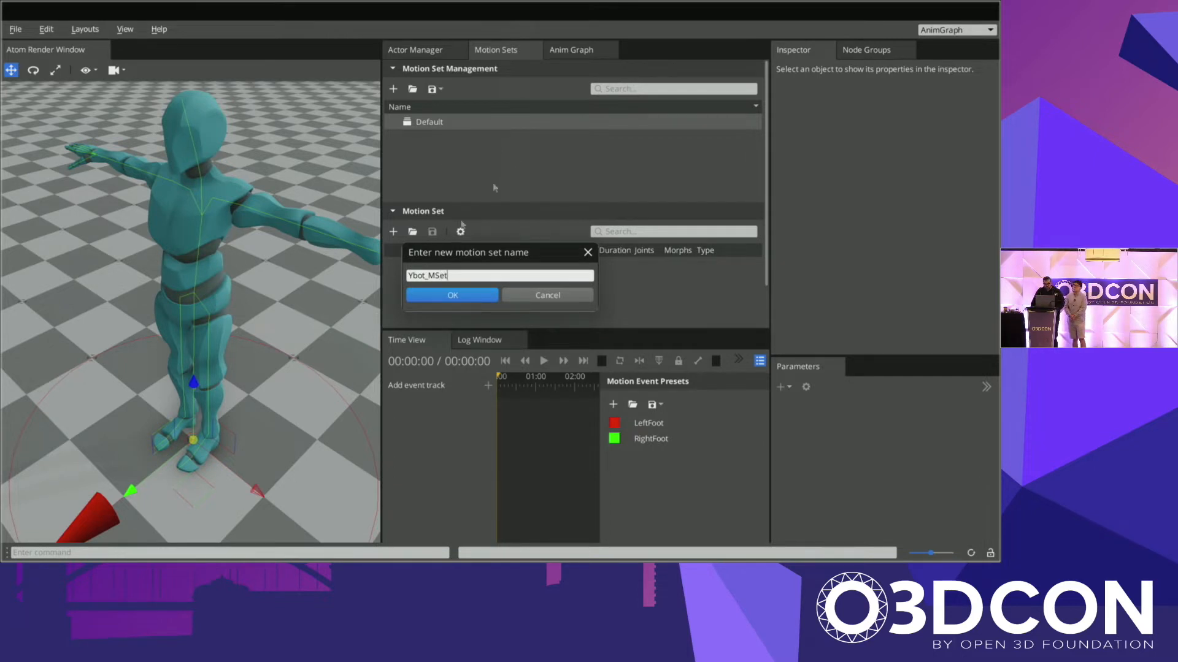
click(452, 295)
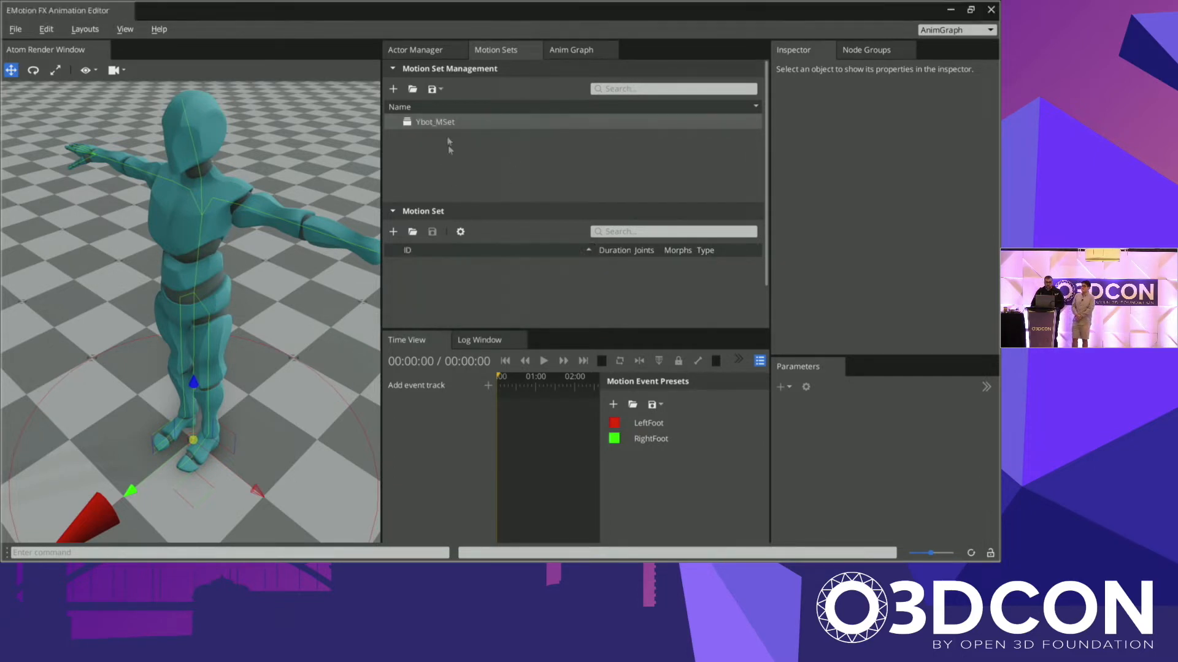
Step: Add the Locomotion folder's motions from idle.fbx through walking.fbx to the Ybot_MSet motion set
click(412, 232)
scroll(429, 246, up, 1)
click(427, 185)
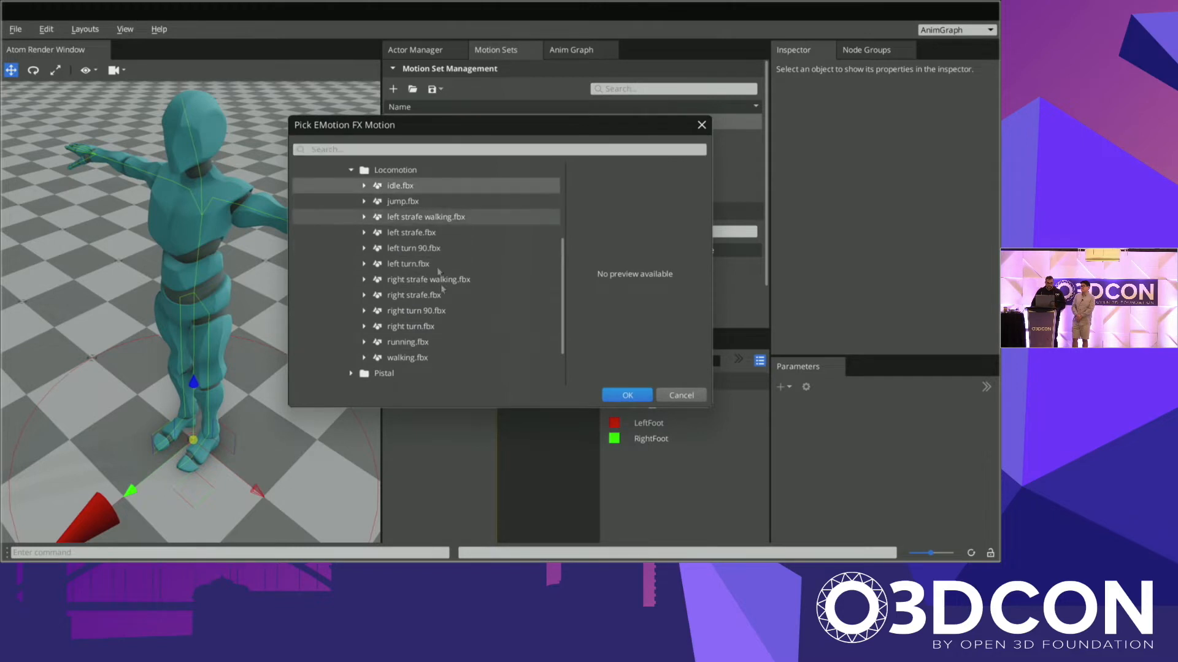
shift+click(462, 359)
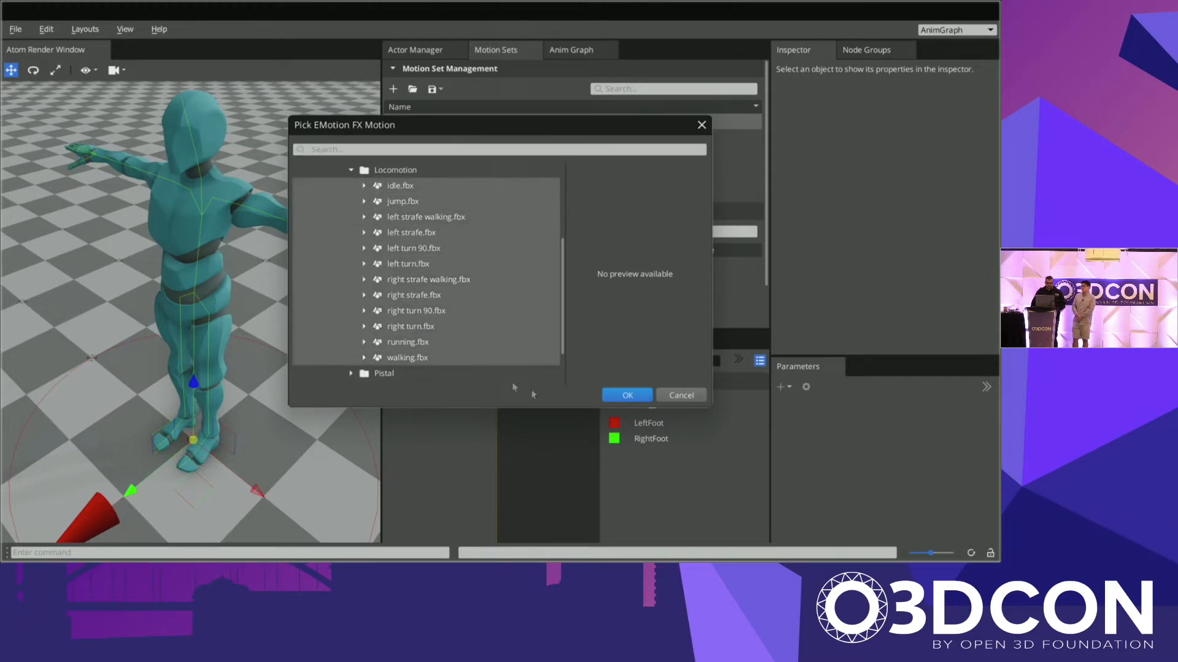
click(628, 395)
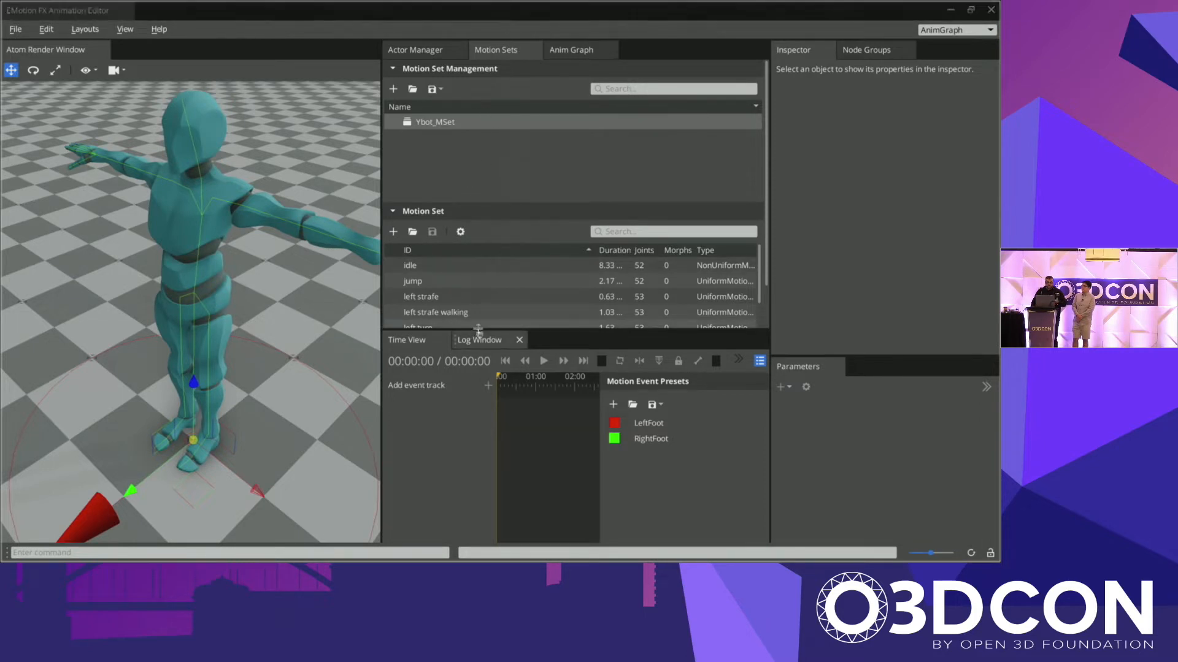
scroll(552, 219, down, 4)
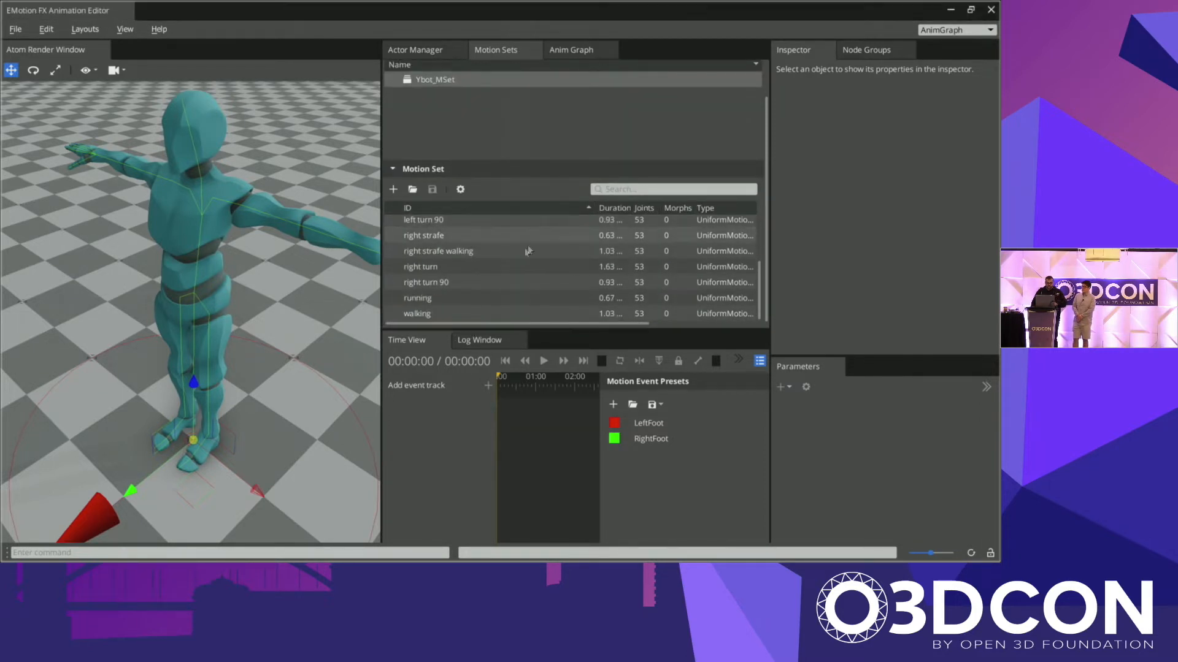
Step: Widen the motion set area and play the right strafe motion, pausing it to scrub to about 00:00:53
drag(387, 345, 303, 312)
double_click(381, 235)
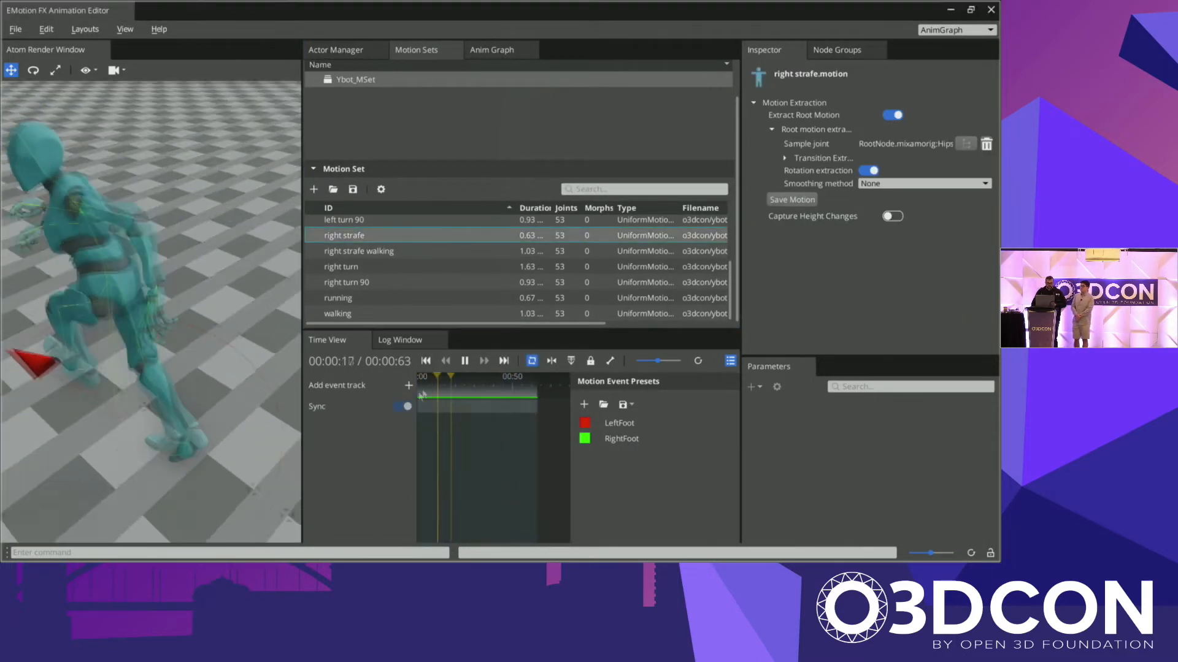
click(464, 360)
click(446, 381)
drag(470, 382, 521, 390)
Step: Replay right strafe with the render view's Follow Character option turned off, and turn the option back on
scroll(276, 306, down, 6)
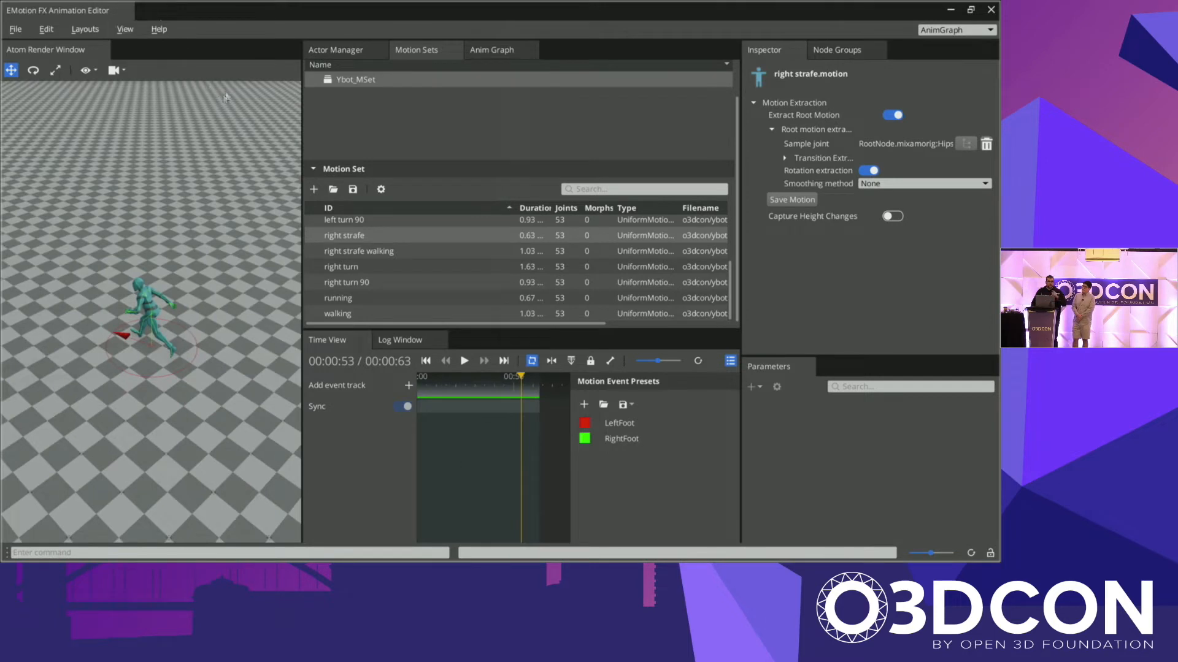
scroll(233, 195, up, 2)
scroll(233, 195, up, 3)
click(117, 70)
click(159, 207)
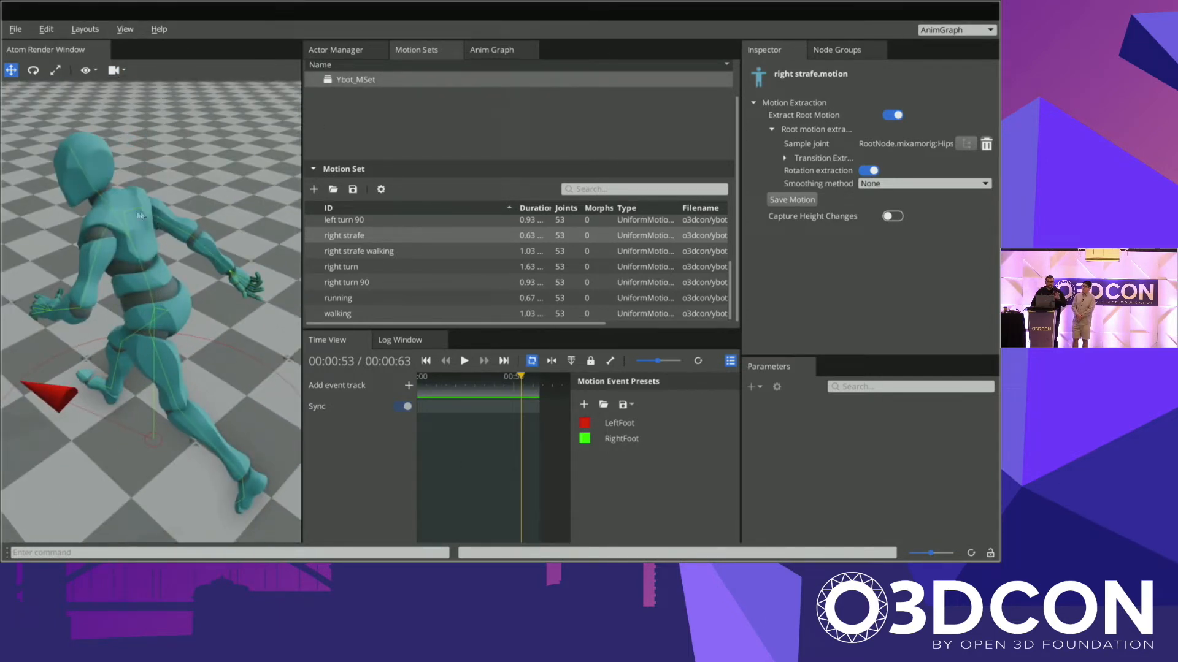
click(464, 360)
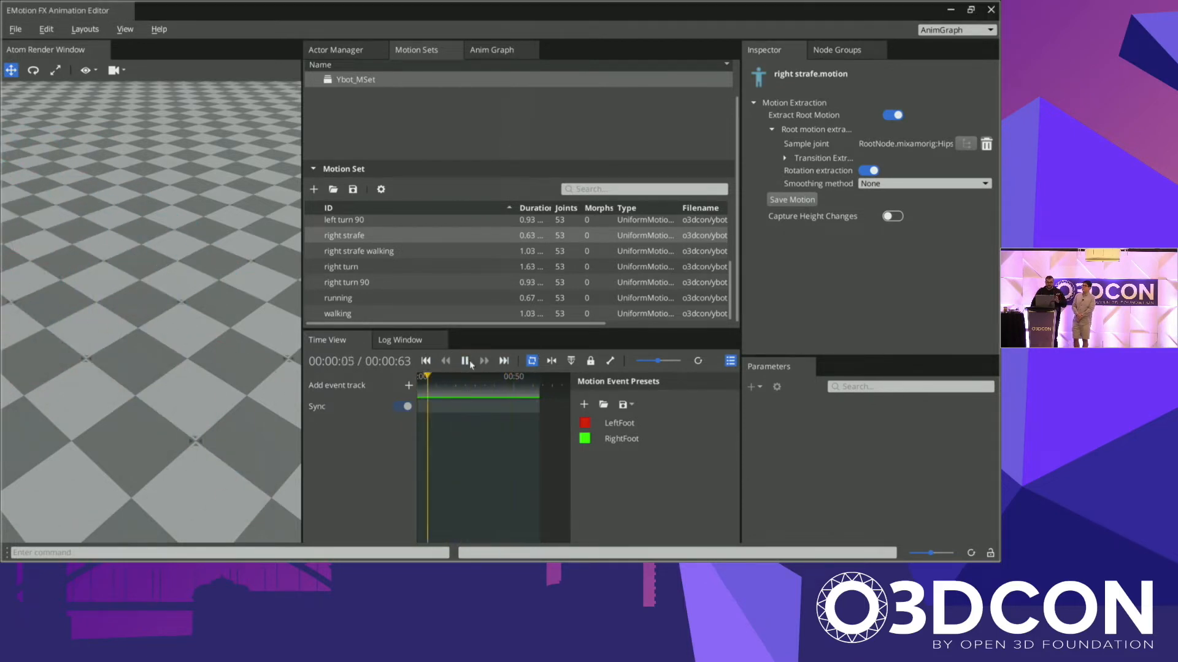
click(117, 70)
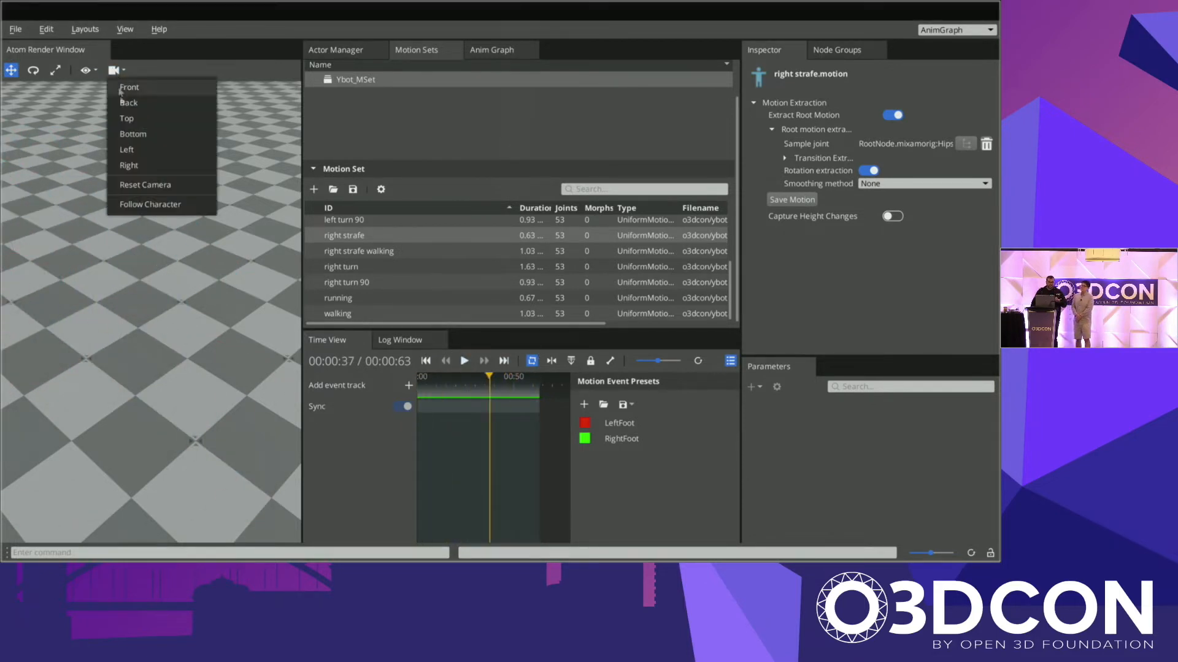
click(144, 203)
Step: View the character from preset camera angles, including Top, and reset the camera
click(116, 70)
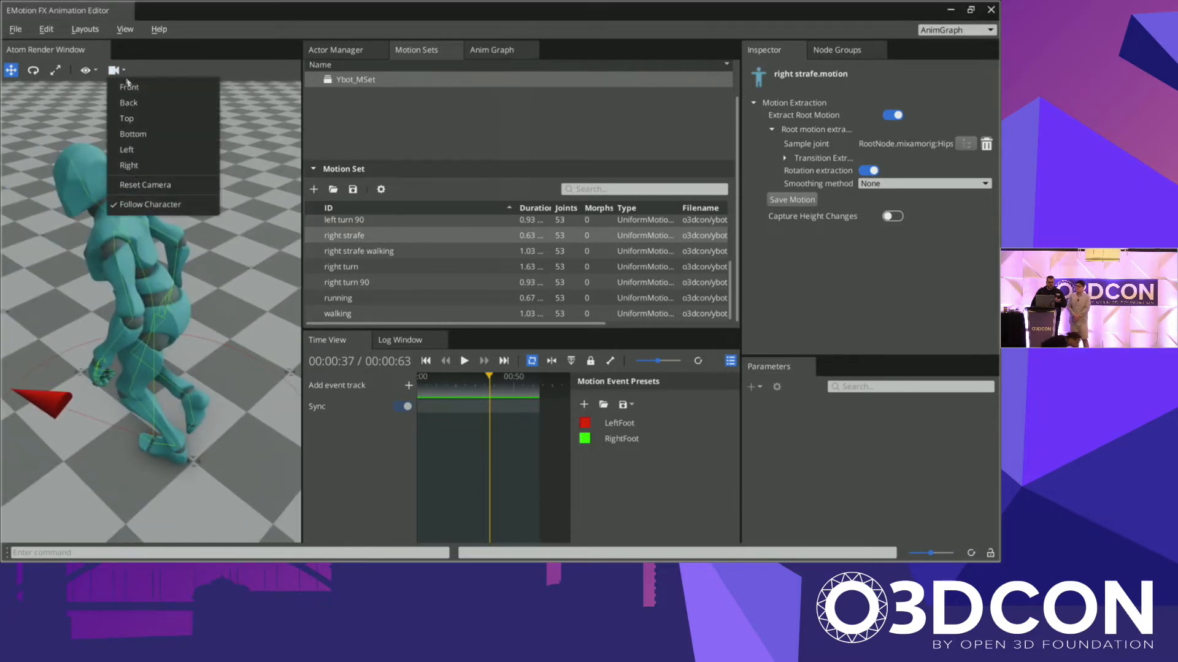
click(117, 70)
click(121, 71)
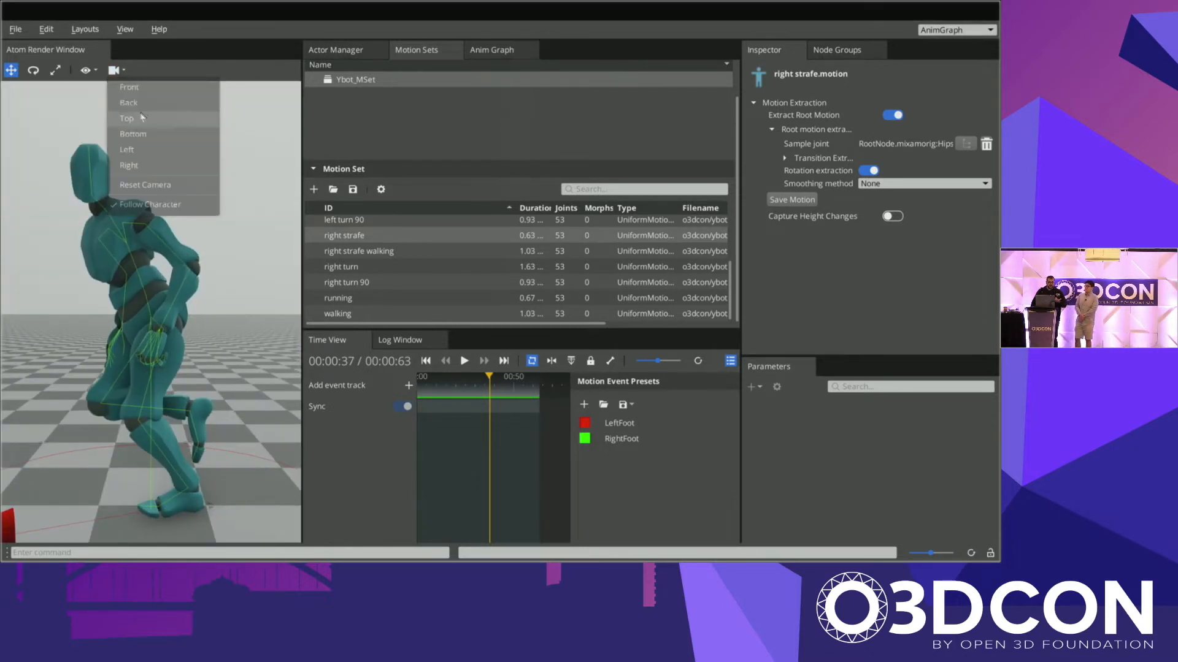
click(129, 119)
click(123, 71)
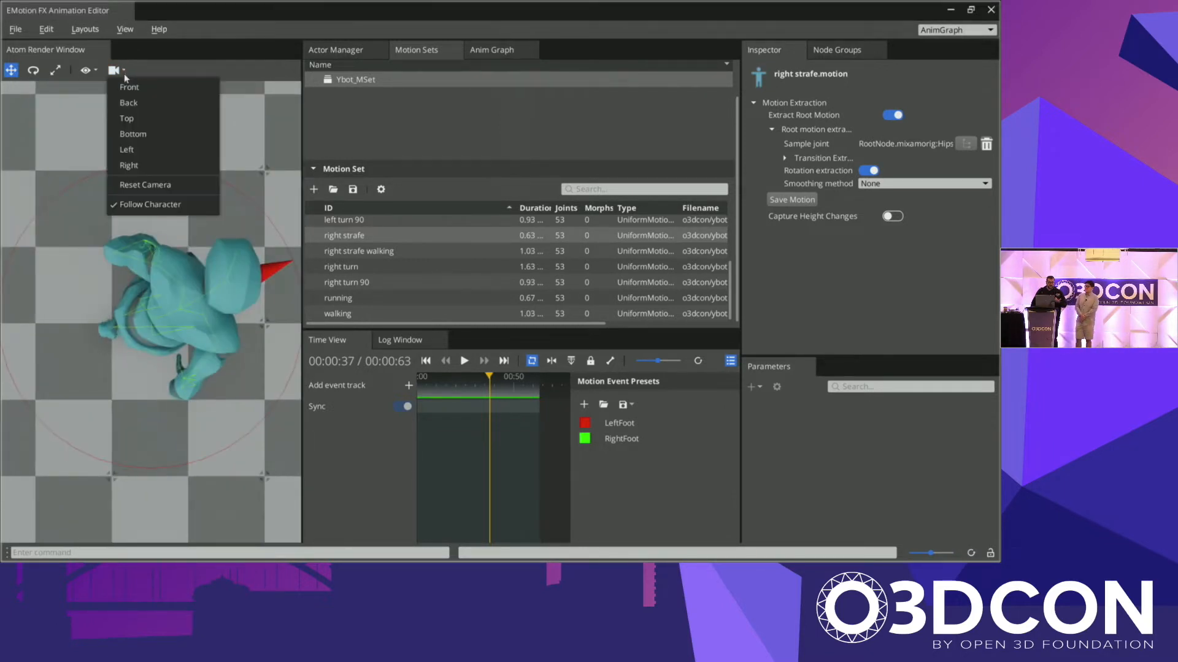
click(154, 186)
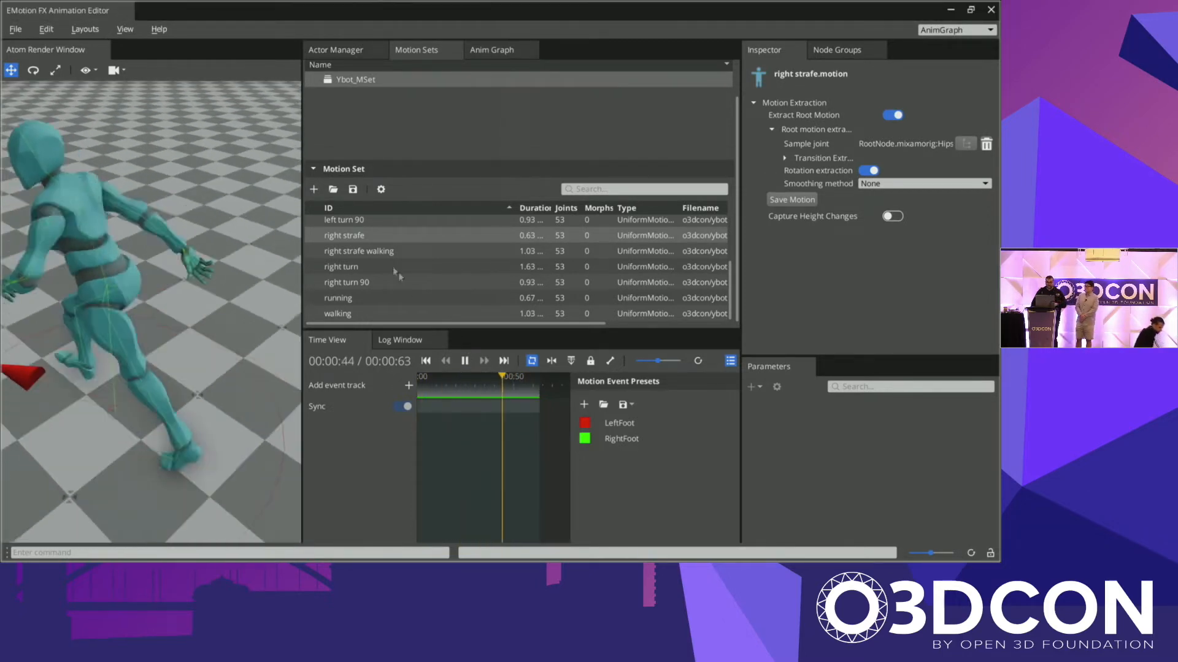
Step: Preview the right strafe walking and right turn motions and pause the playback
click(368, 255)
click(369, 265)
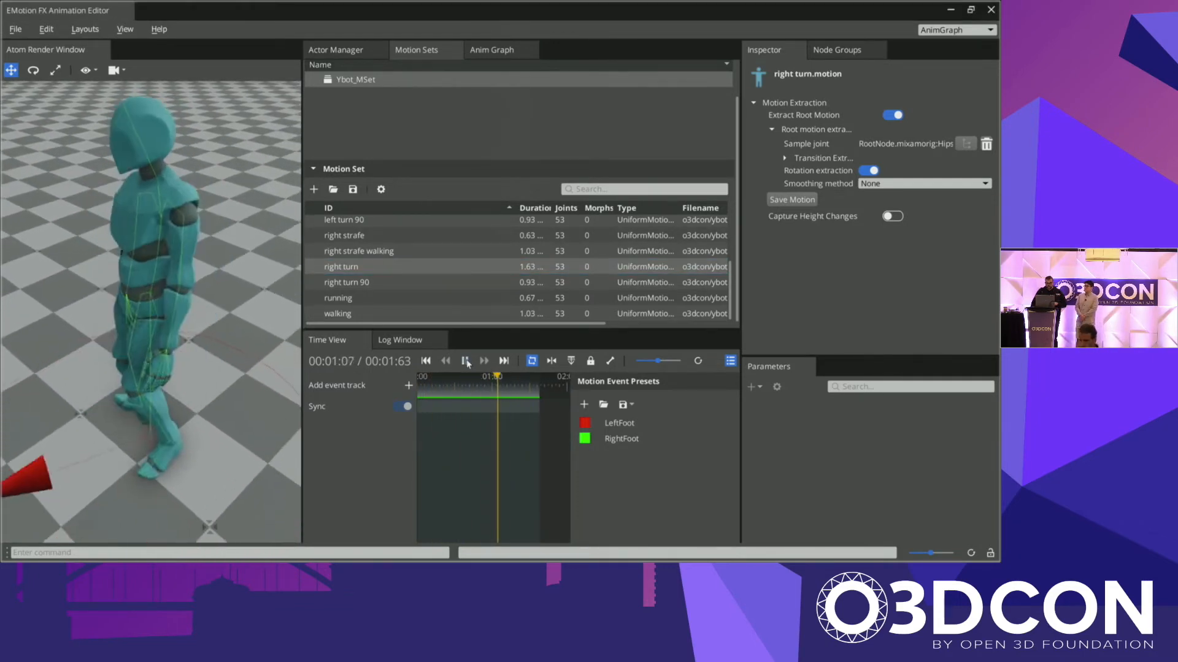
click(466, 361)
Step: Show the empty Anim Graph workspace and switch to the presentation's Animation Blending slide
click(506, 51)
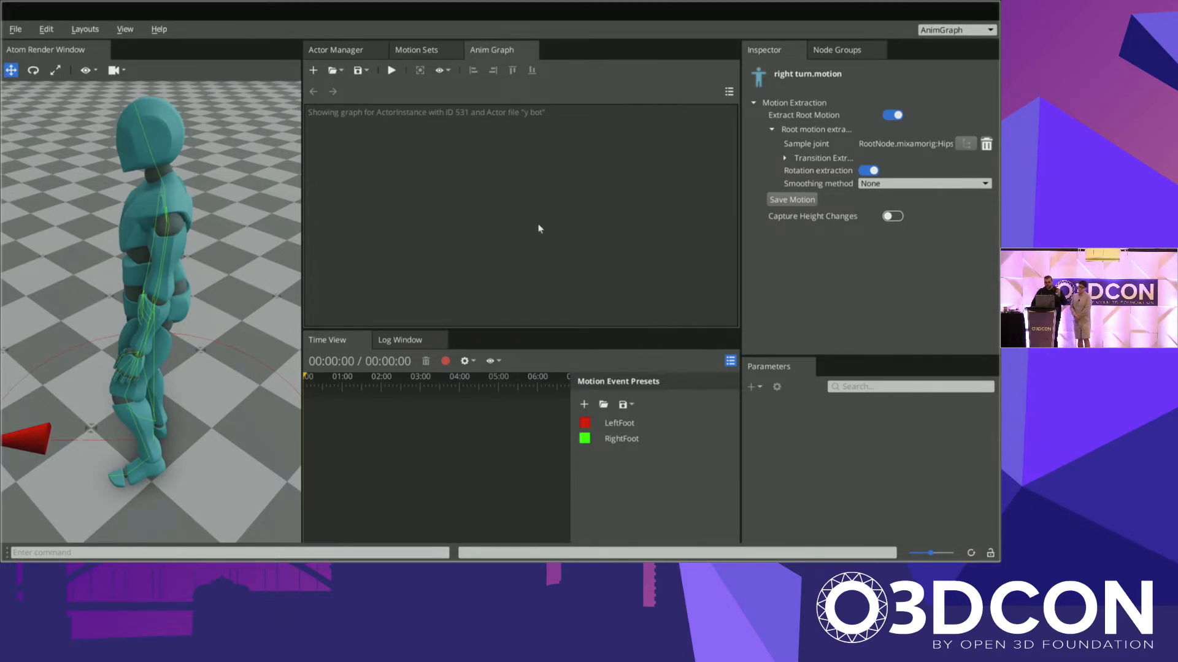
key(alt+Tab)
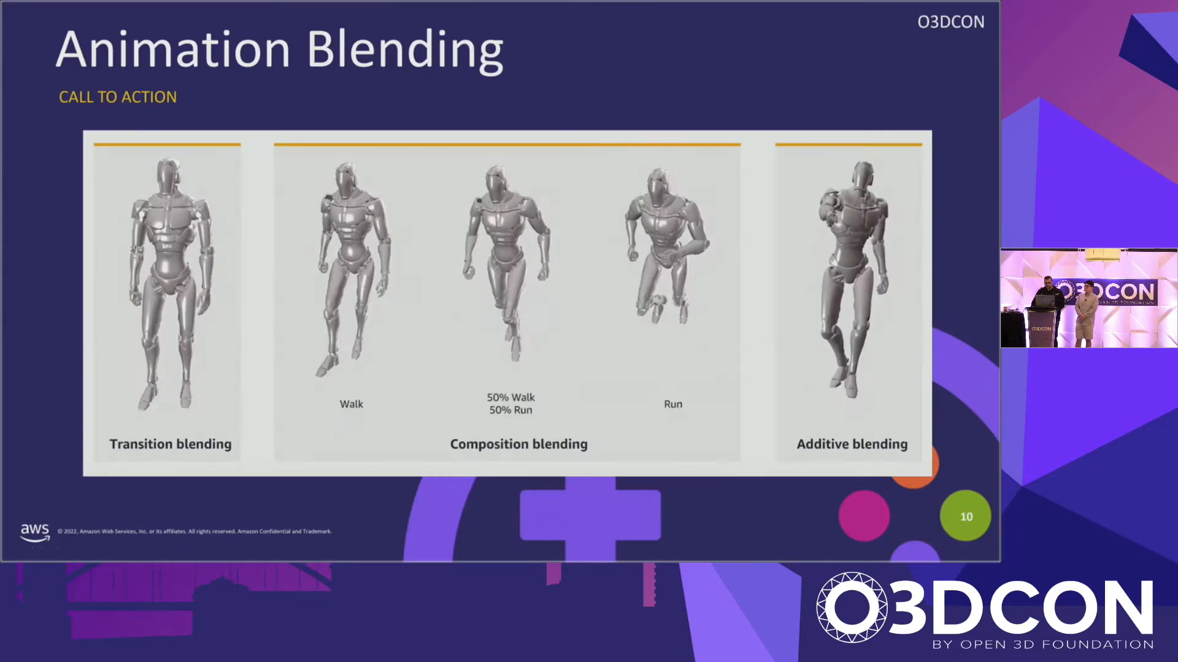
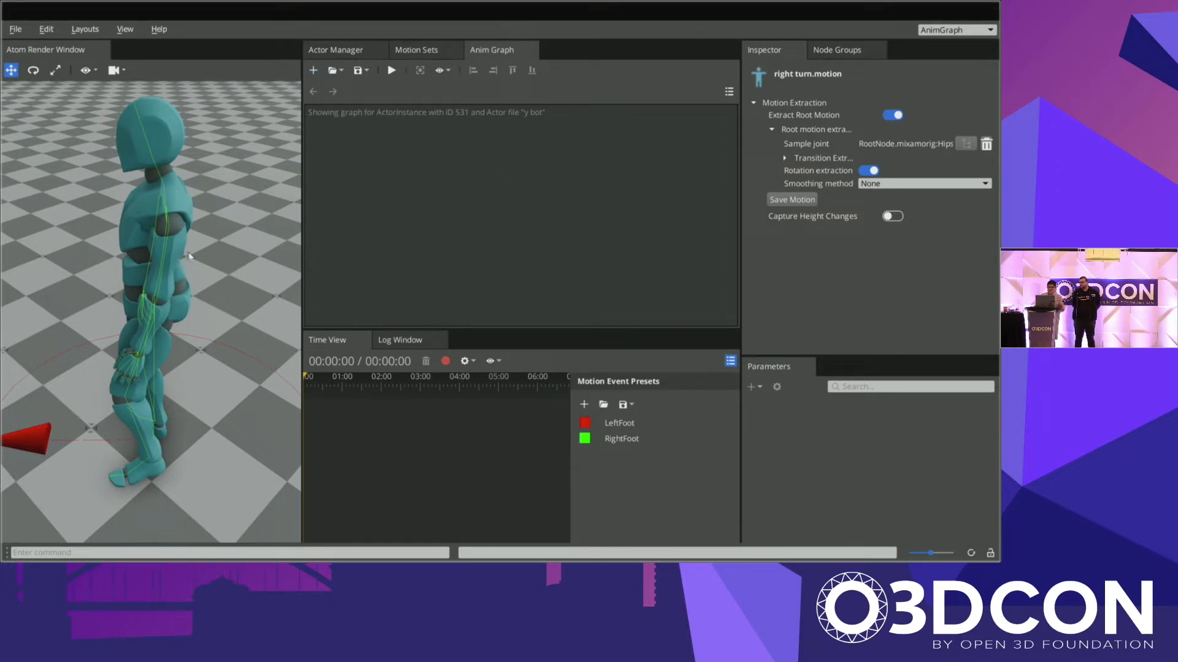
Step: Create a new anim graph and add a State Machine node named Idling
click(312, 71)
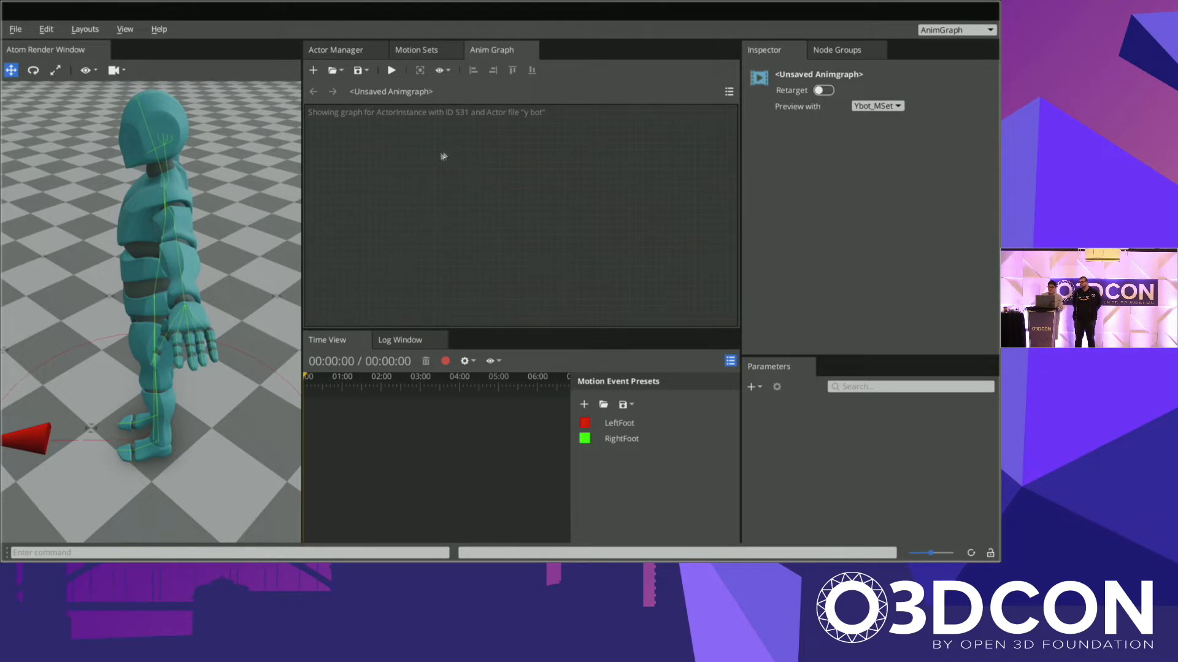
right_click(489, 177)
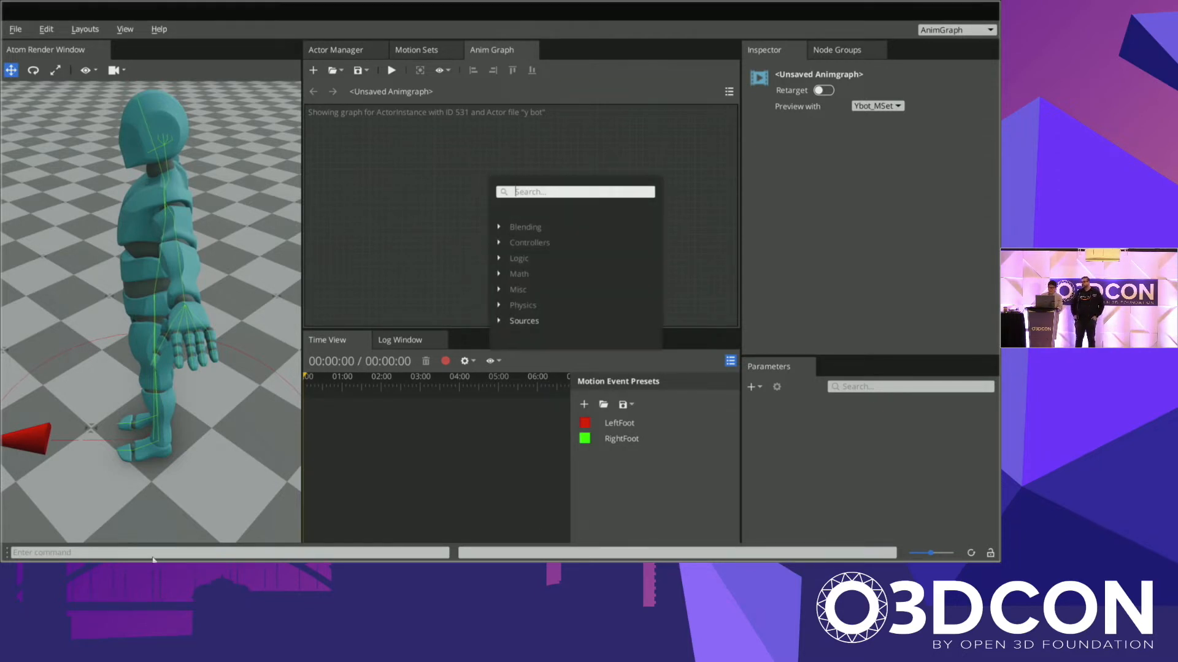
text(stat)
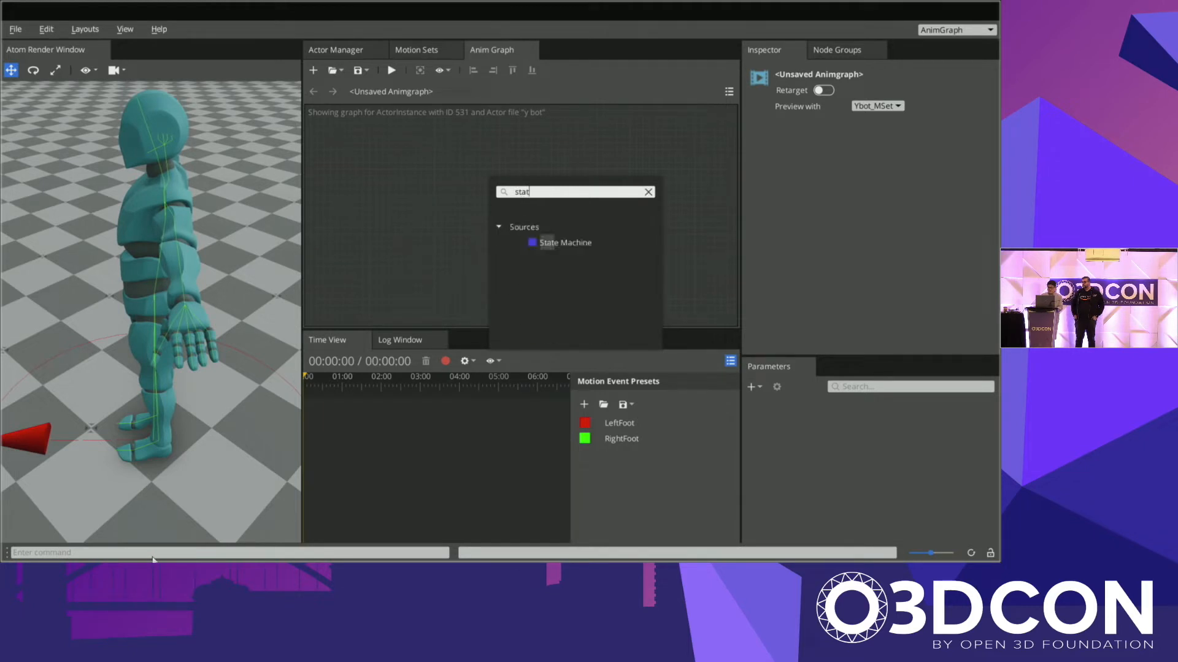
double_click(582, 244)
click(535, 195)
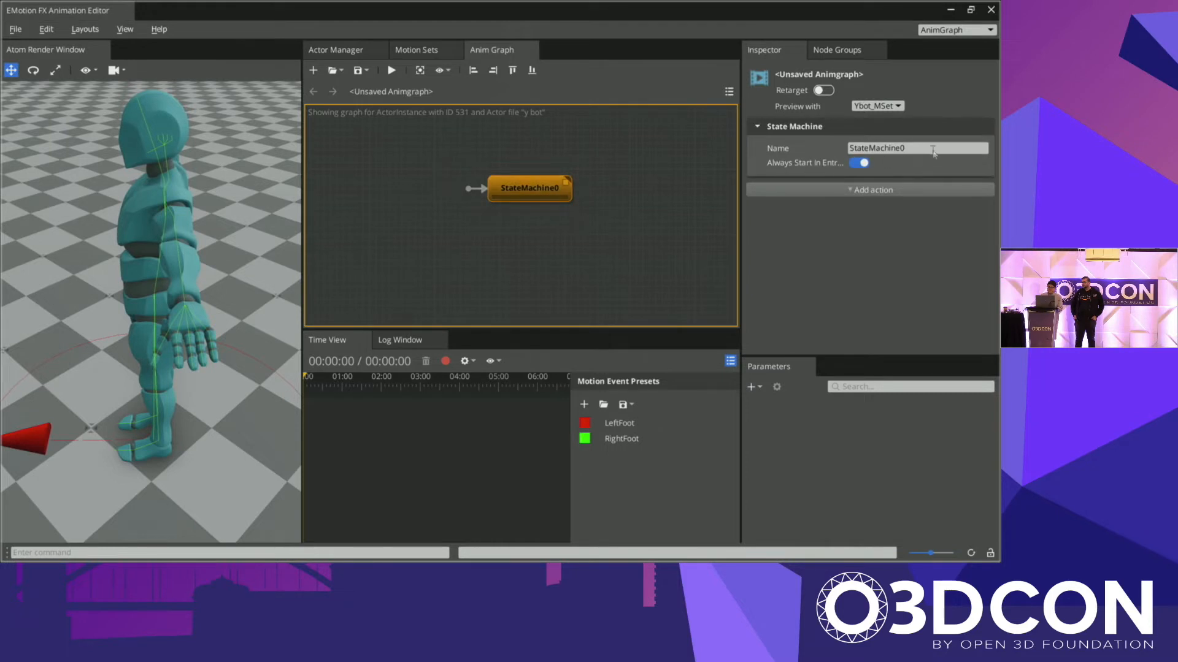
double_click(933, 150)
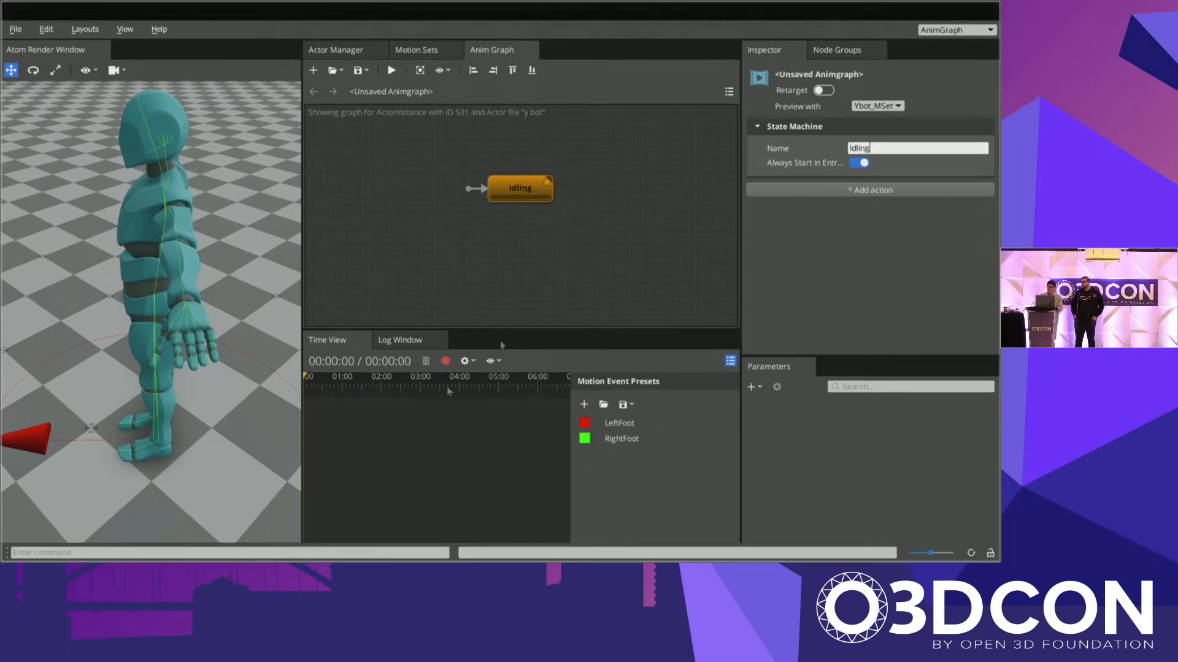
Step: Go inside the Idling state machine and add a Motion node between its entry and exit nodes
double_click(538, 185)
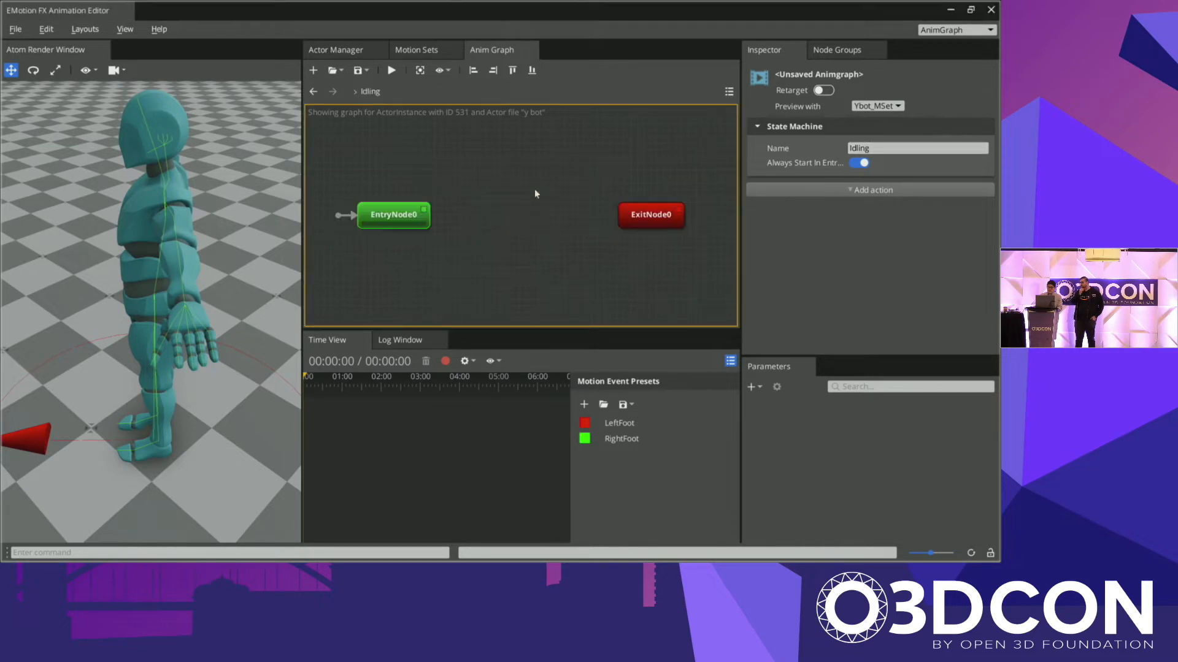
click(429, 222)
right_click(504, 180)
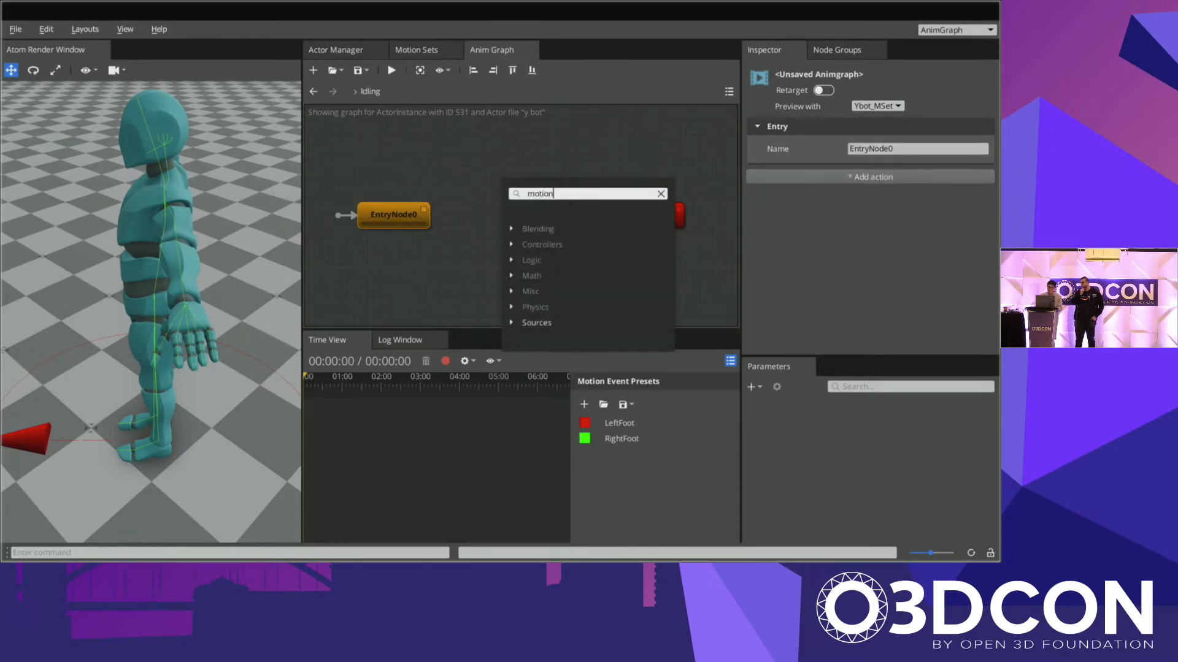
click(565, 245)
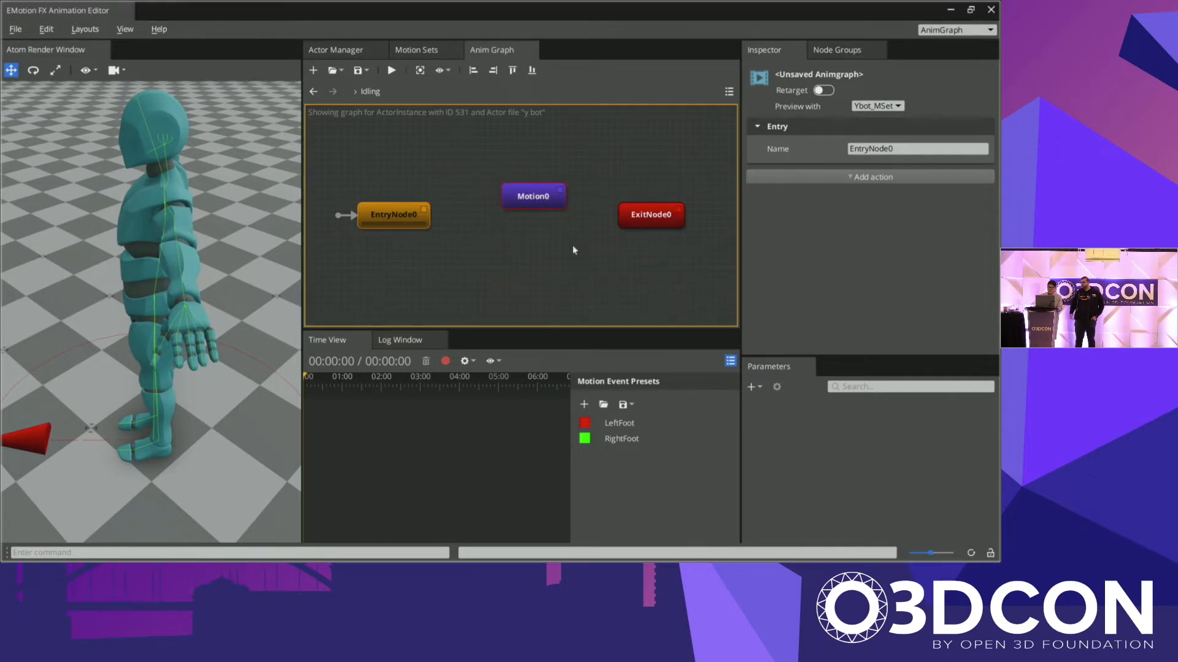
Step: Rename the entry node as Idle
double_click(919, 154)
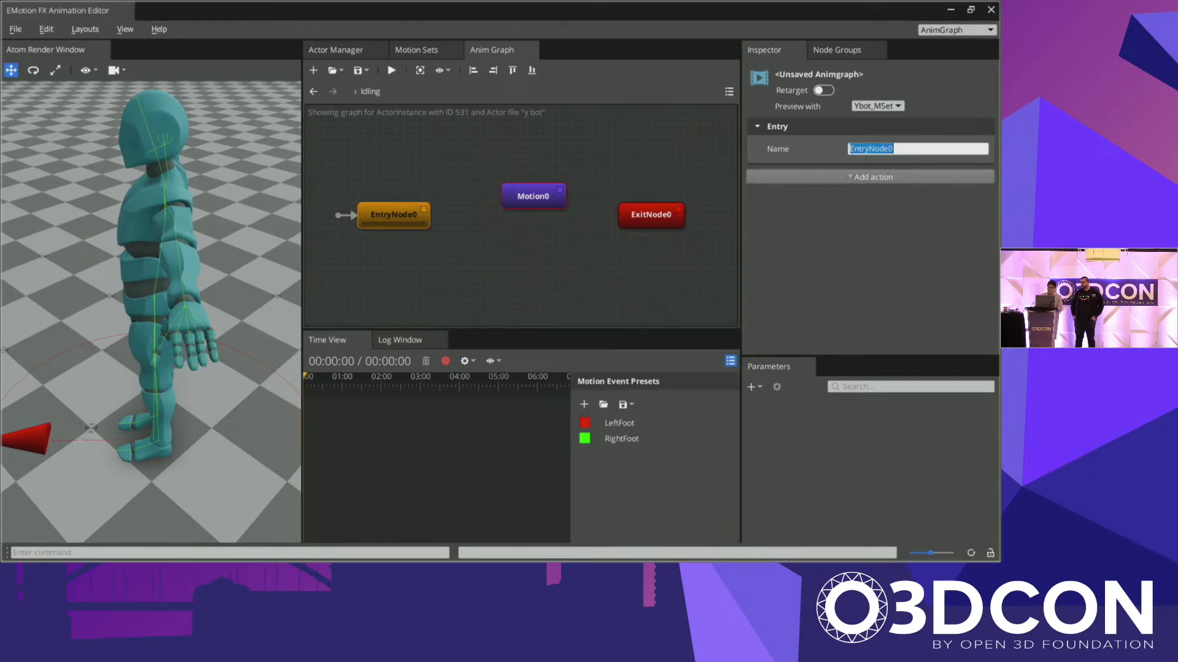
text(Idle)
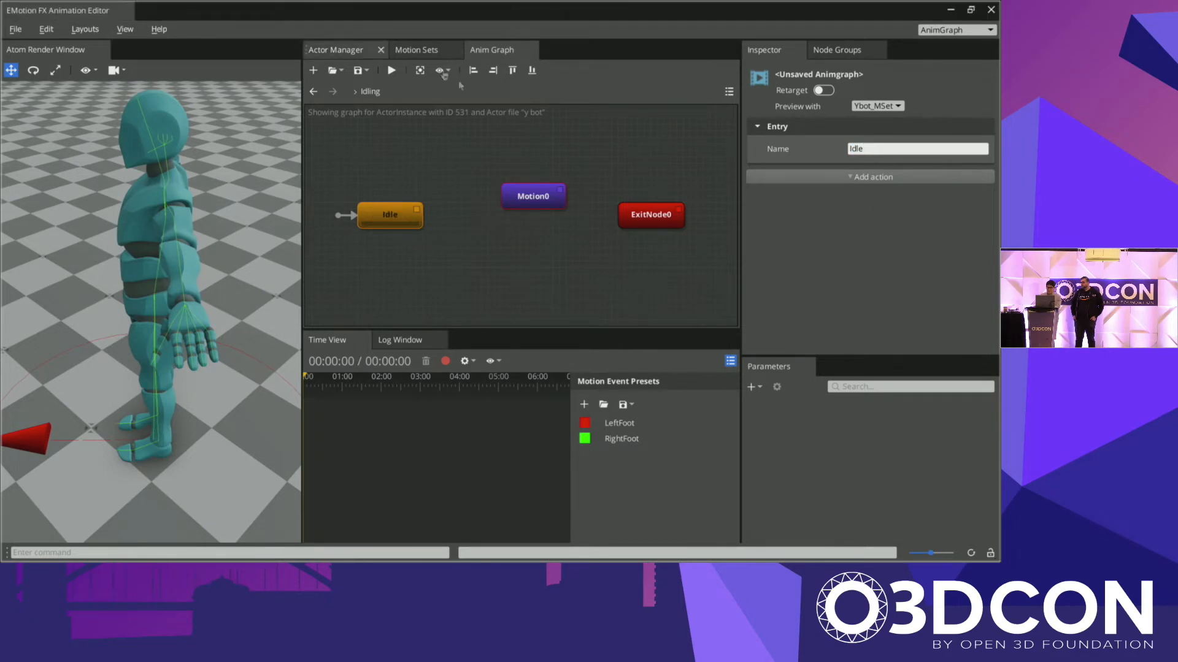
click(533, 196)
Step: Delete the green entry node and set the Motion node as the entry state
click(388, 219)
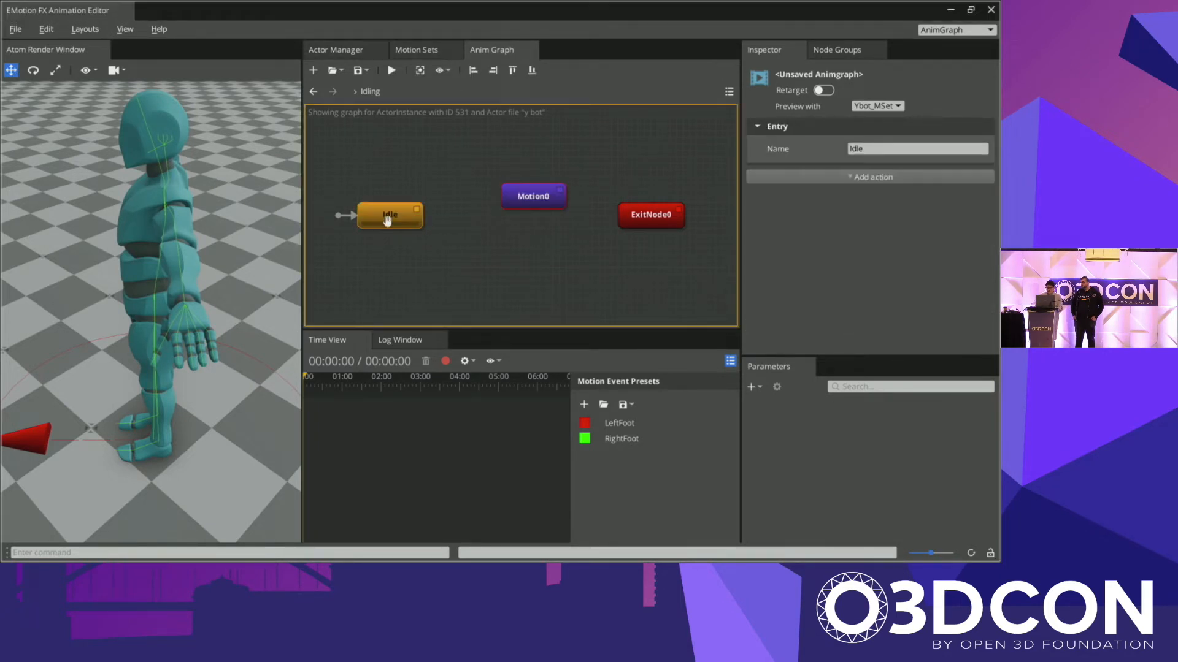
key(Delete)
right_click(540, 198)
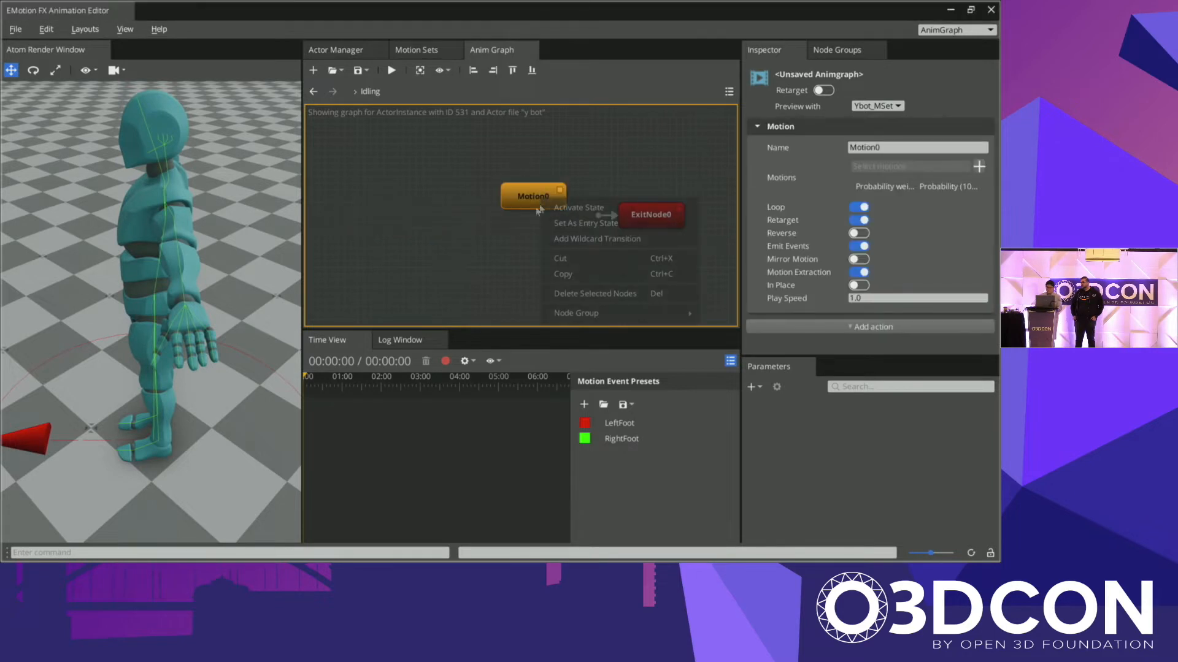
click(588, 224)
Step: Rename the Motion node as Idle and assign it the idle motion from Ybot_MSet
double_click(918, 147)
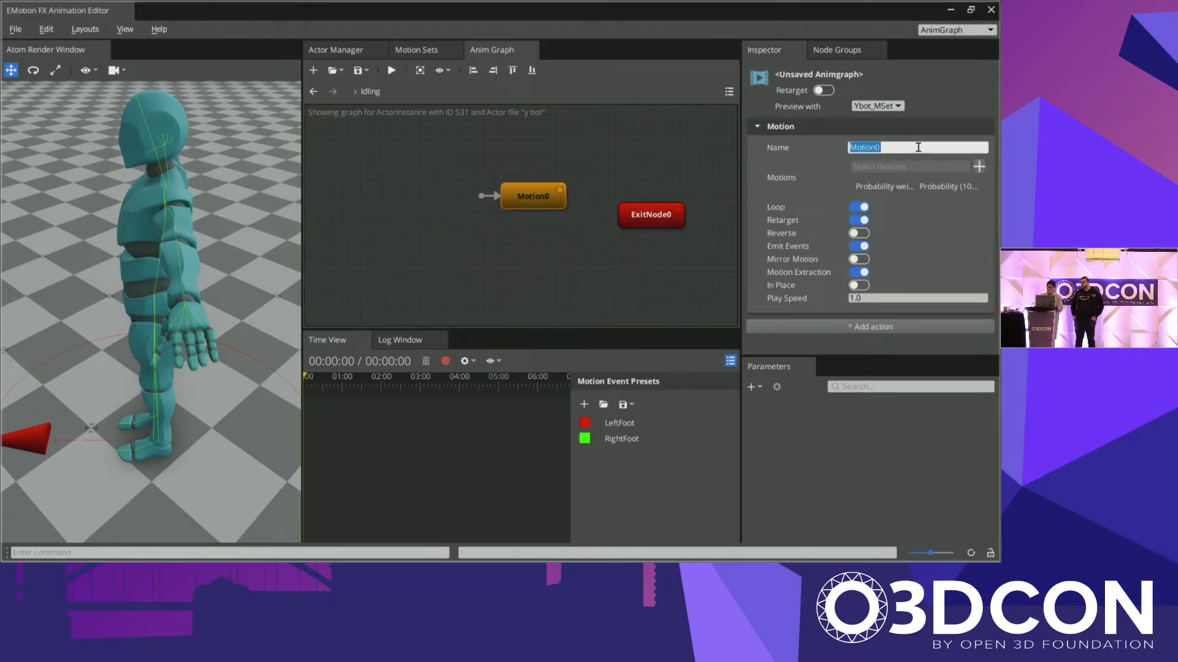
text(Idle)
key(Return)
click(979, 167)
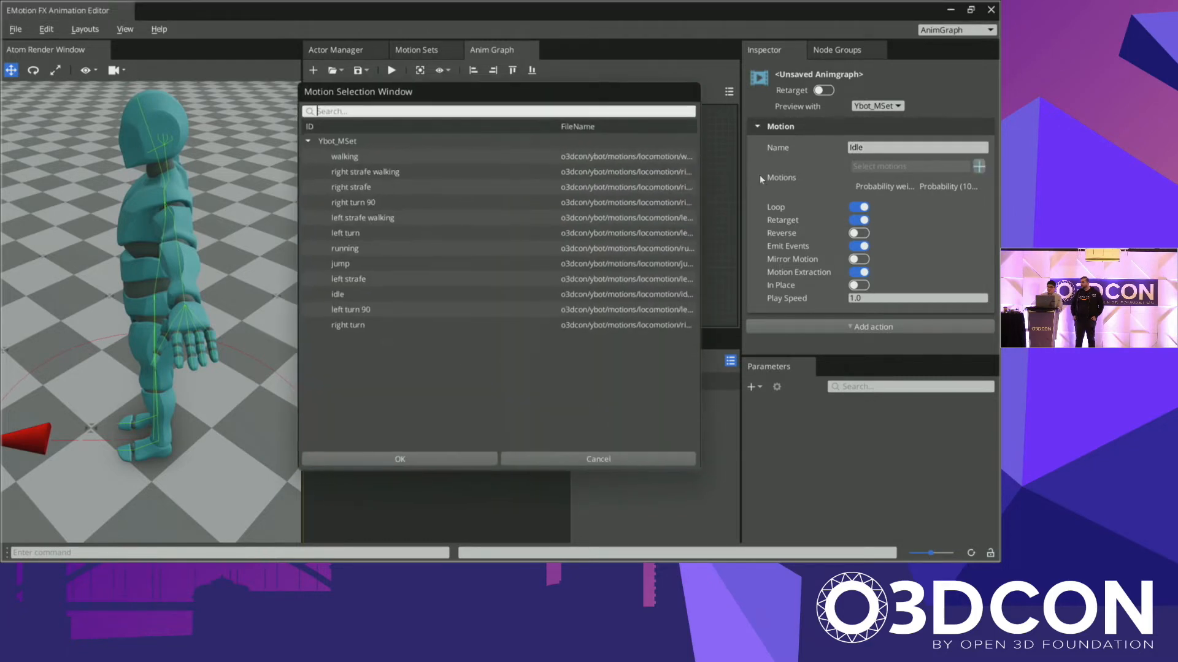
click(370, 299)
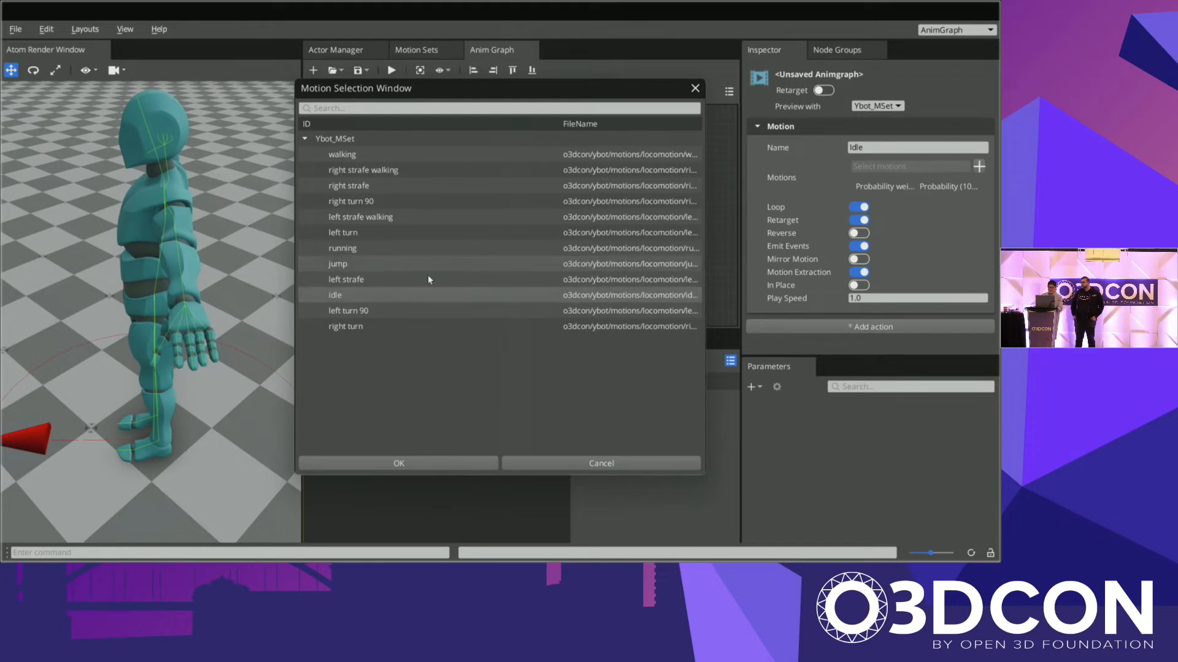
double_click(369, 299)
Step: Add a transition from the Idle node to ExitNode0 and activate the anim graph
drag(528, 200, 620, 218)
click(514, 214)
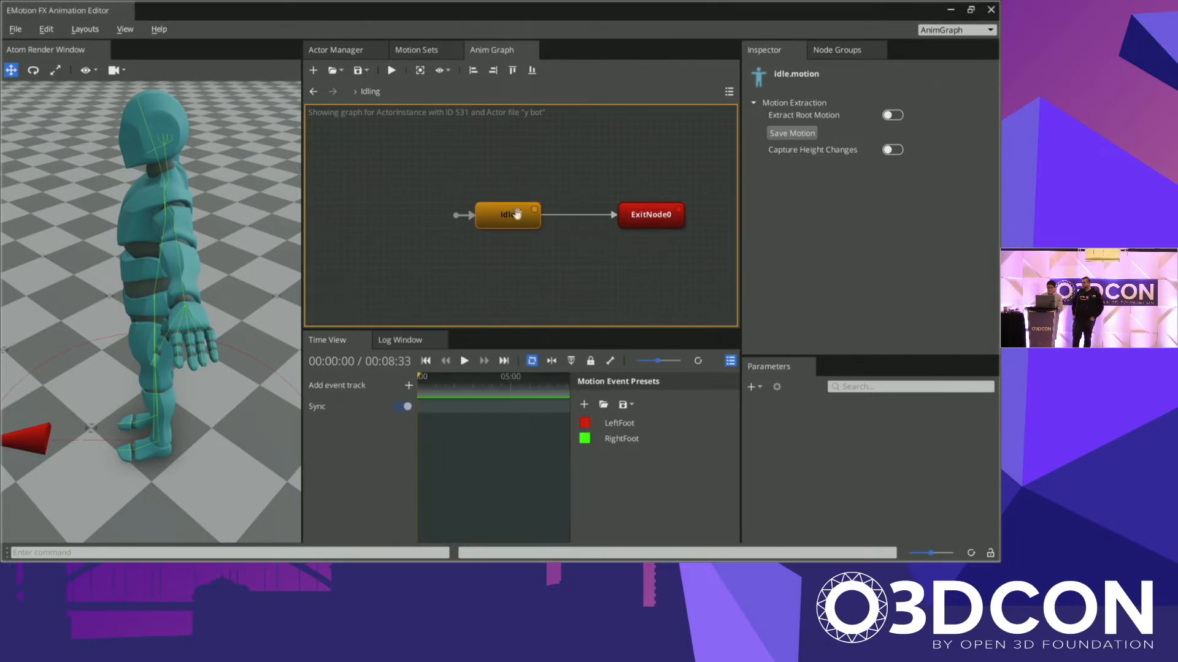
drag(514, 214, 520, 208)
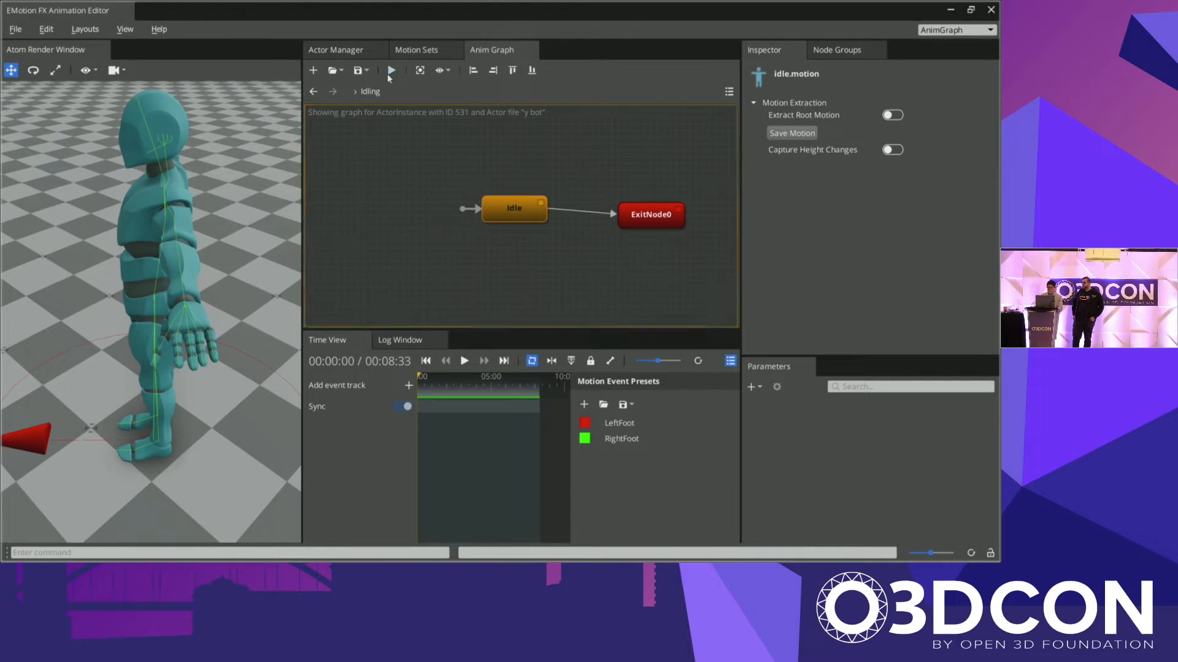
click(390, 73)
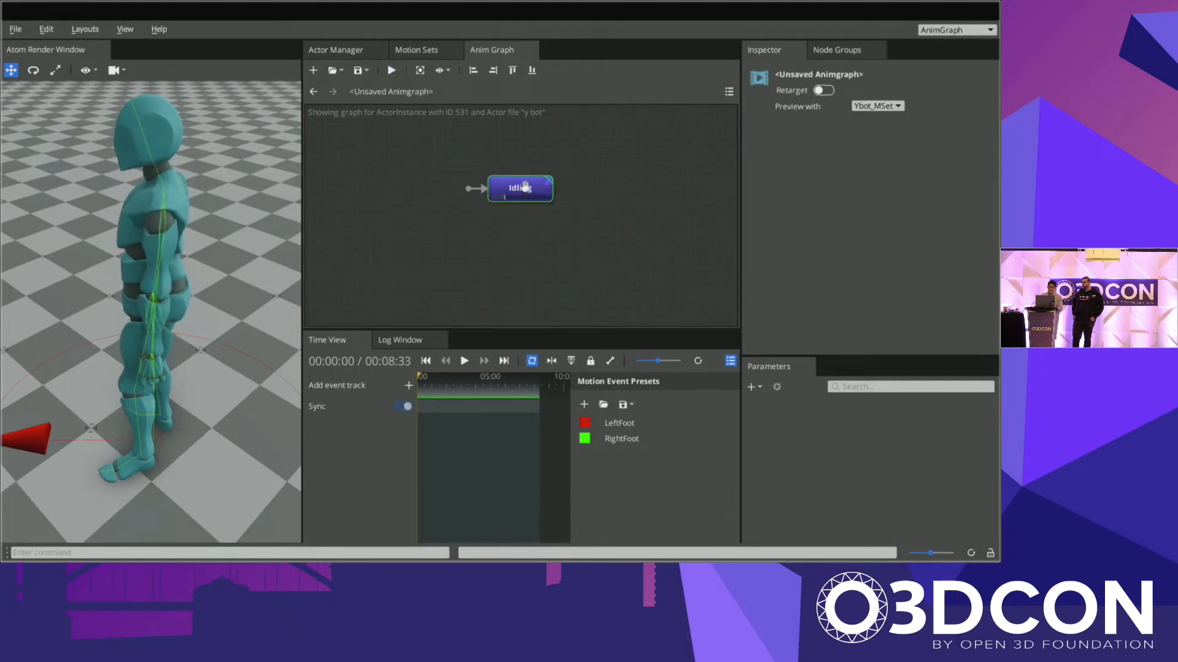
Step: Show the character's solid skeleton in the render view and hide it again
click(86, 70)
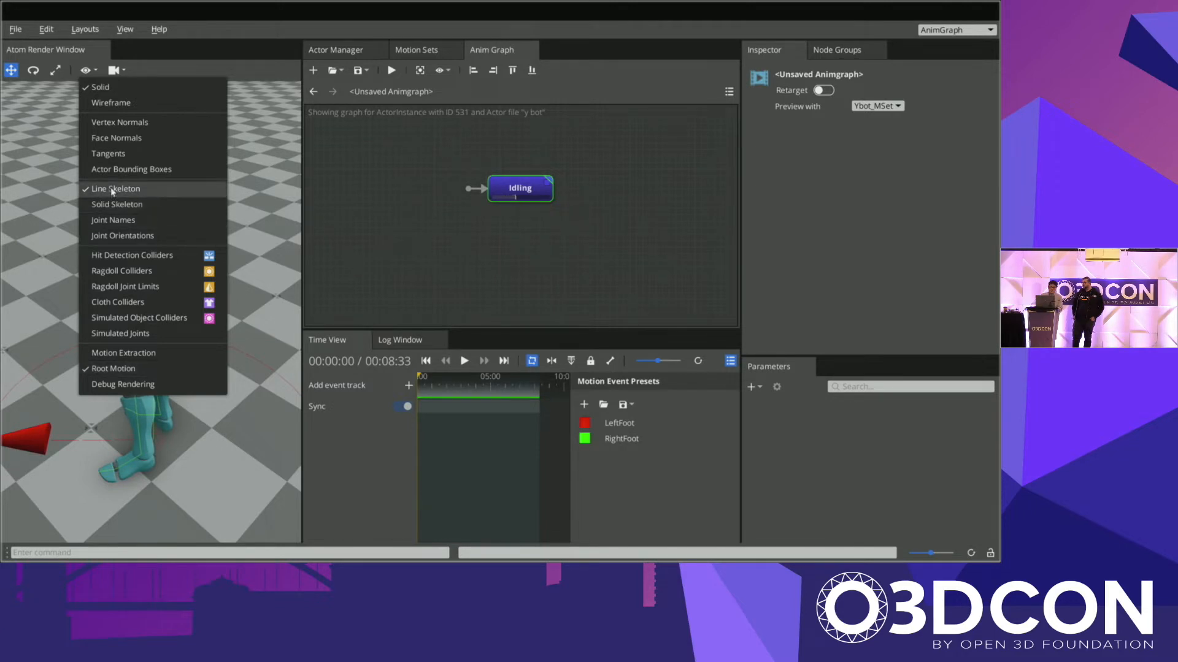
click(117, 204)
click(89, 69)
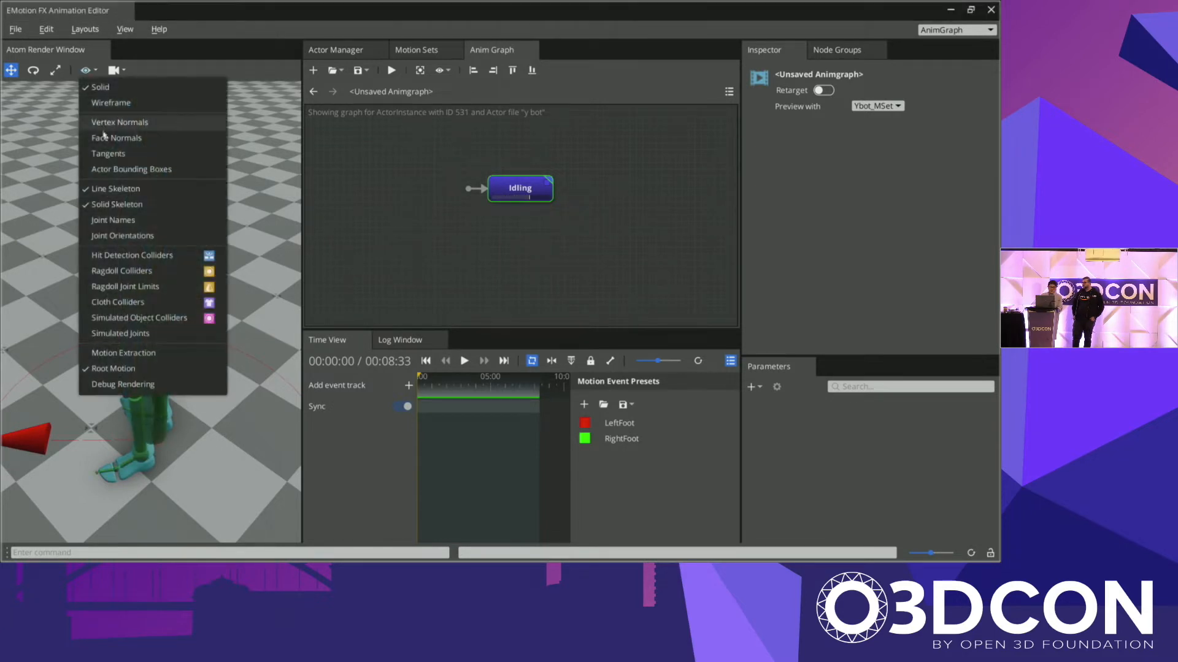
click(117, 204)
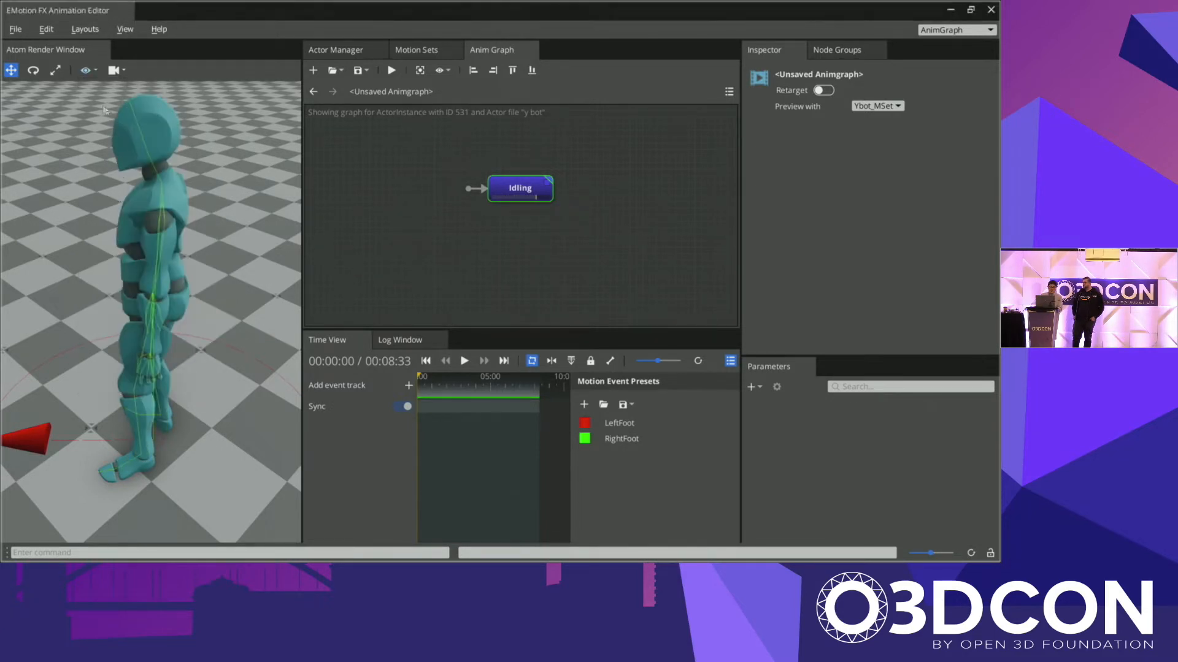
click(86, 70)
click(474, 217)
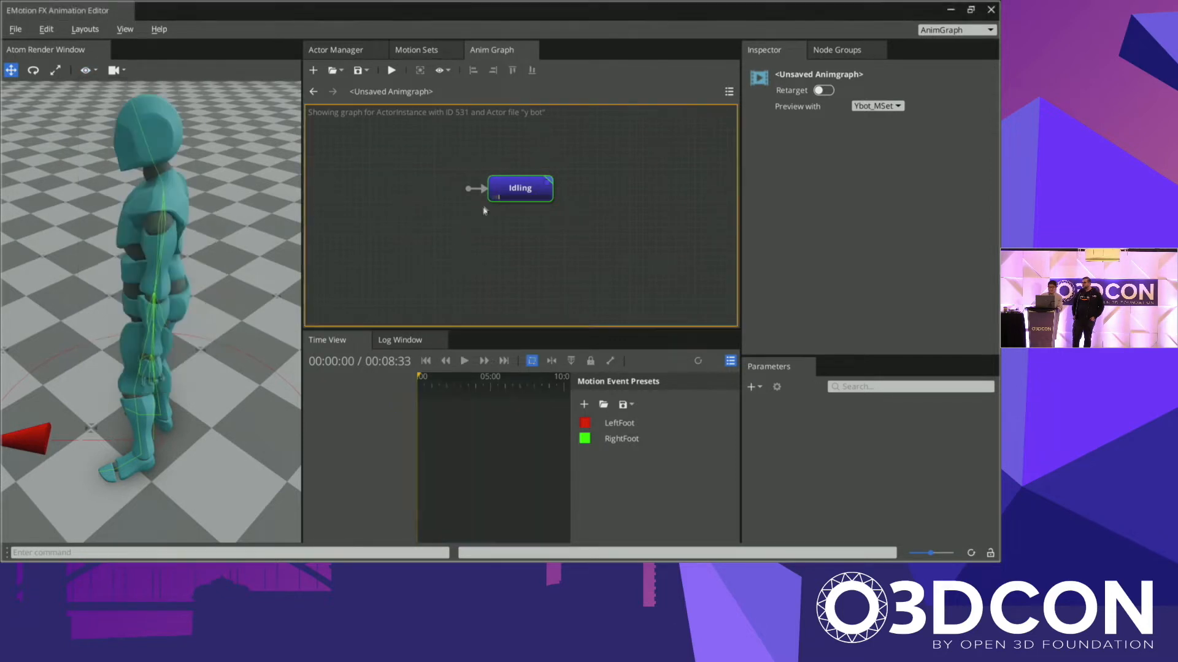
Step: Add a Blend Tree node to the anim graph and place it below the Idling node
click(502, 190)
right_click(542, 252)
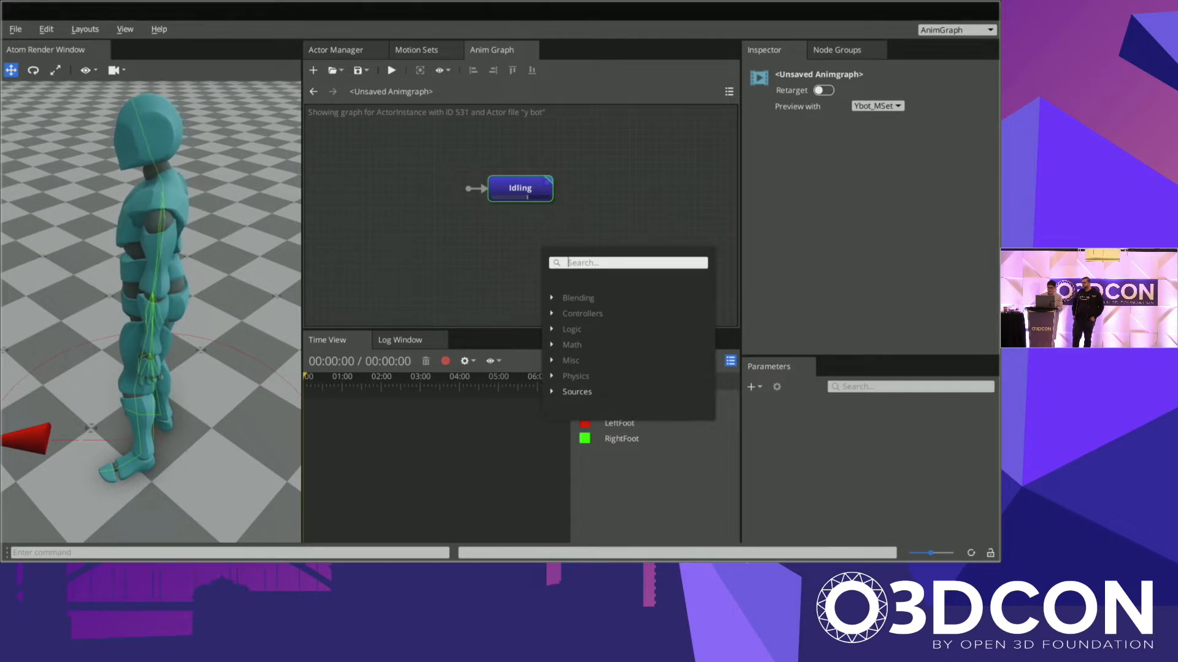
text(lo)
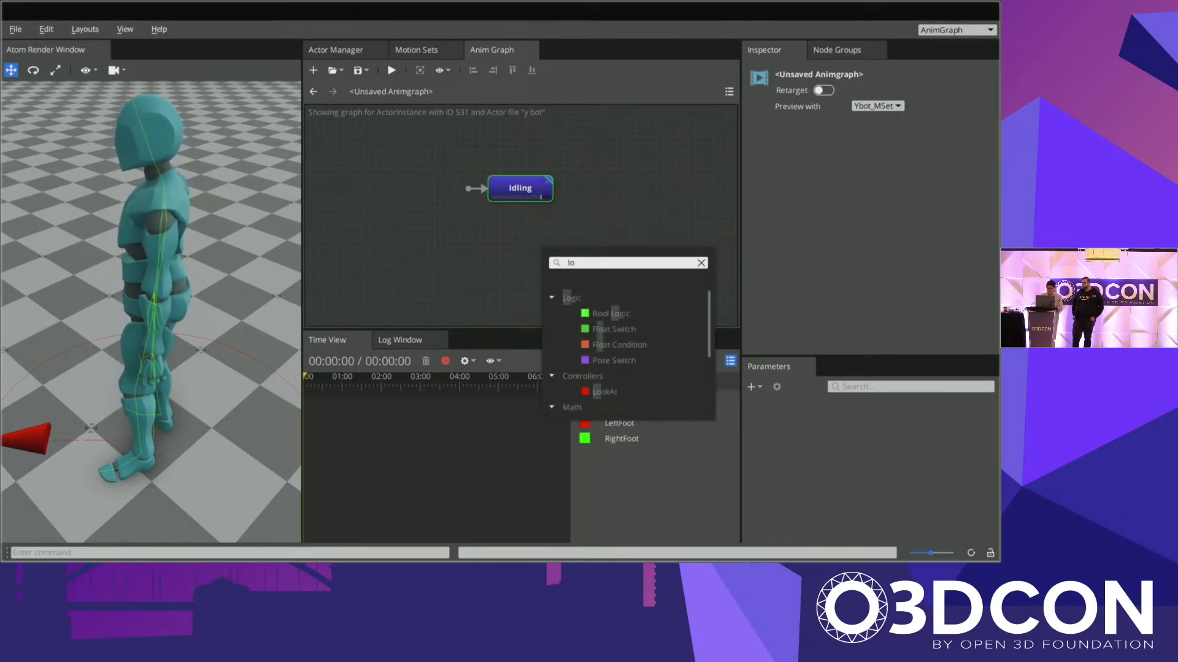
key(BackSpace)
key(BackSpace)
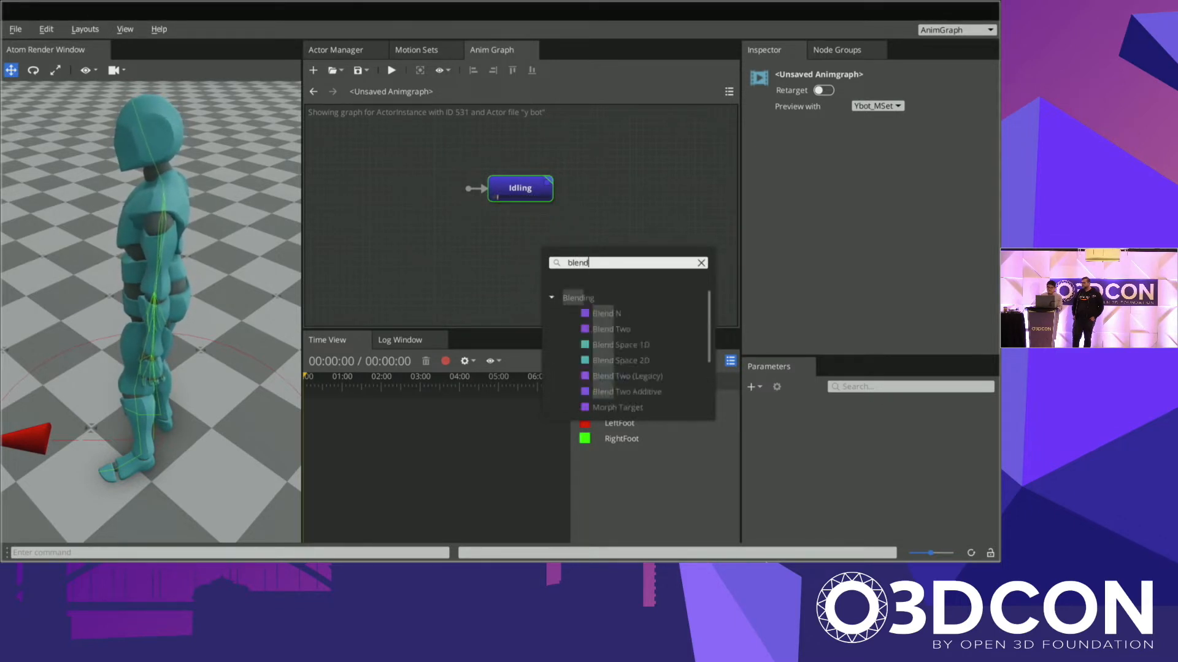
scroll(609, 412, down, 2)
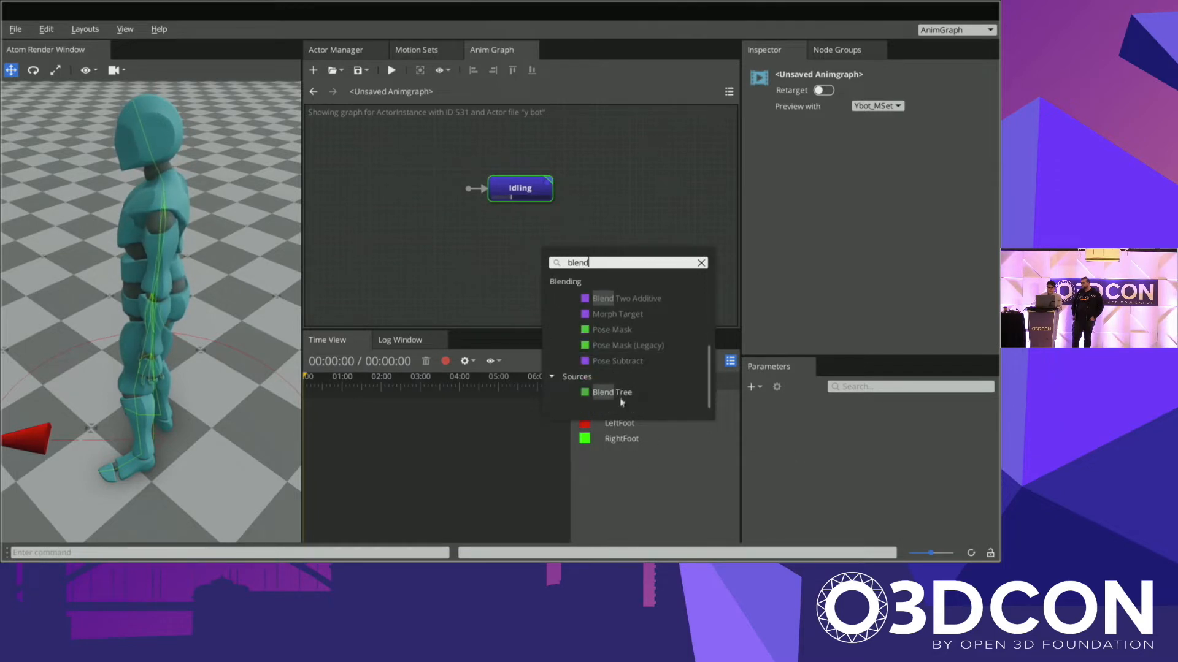
click(609, 389)
click(563, 259)
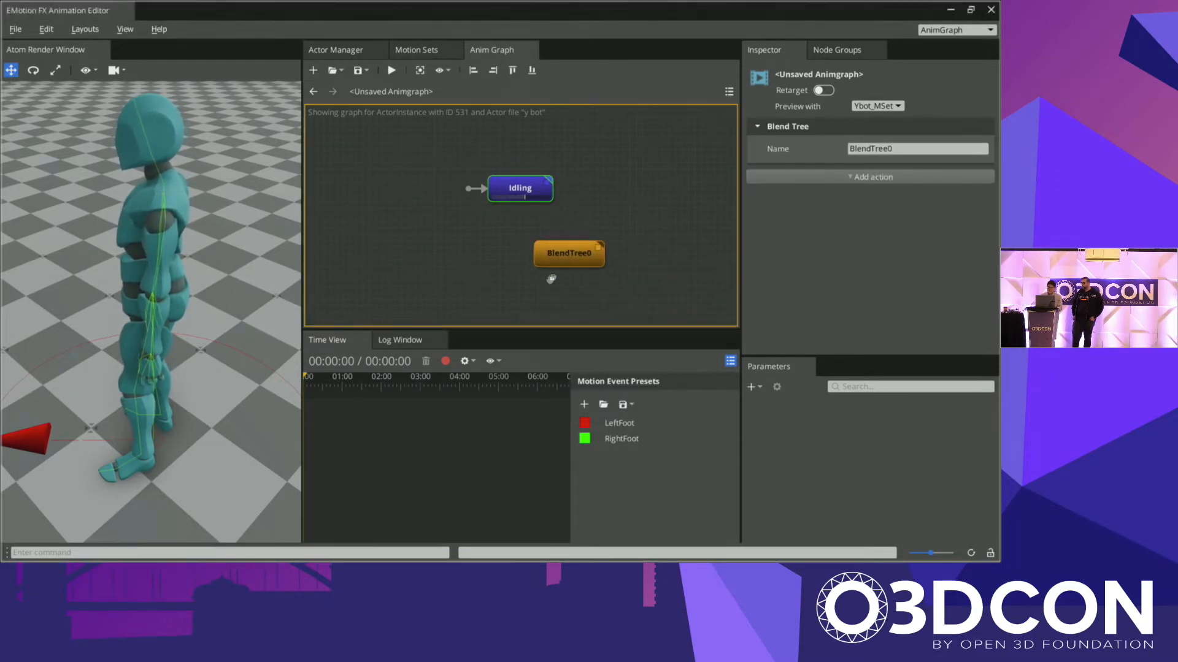
drag(563, 260, 513, 286)
Step: Rename the Blend Tree node as Loco
double_click(892, 149)
text(;o)
key(BackSpace)
key(BackSpace)
text(Loco)
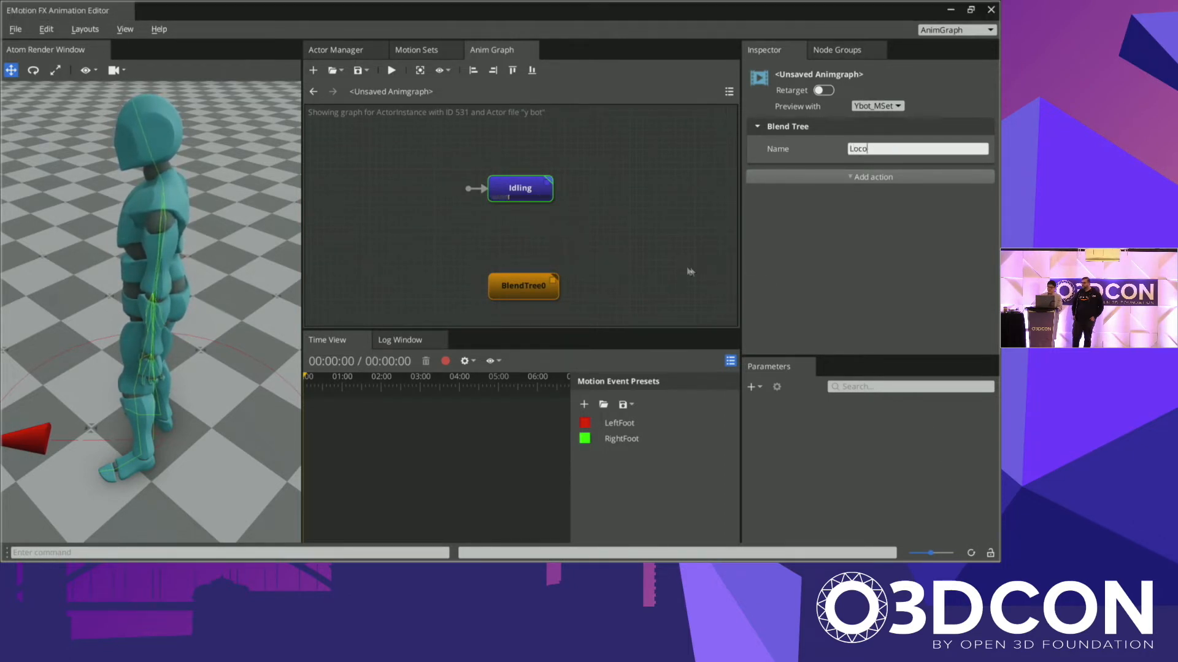
click(690, 272)
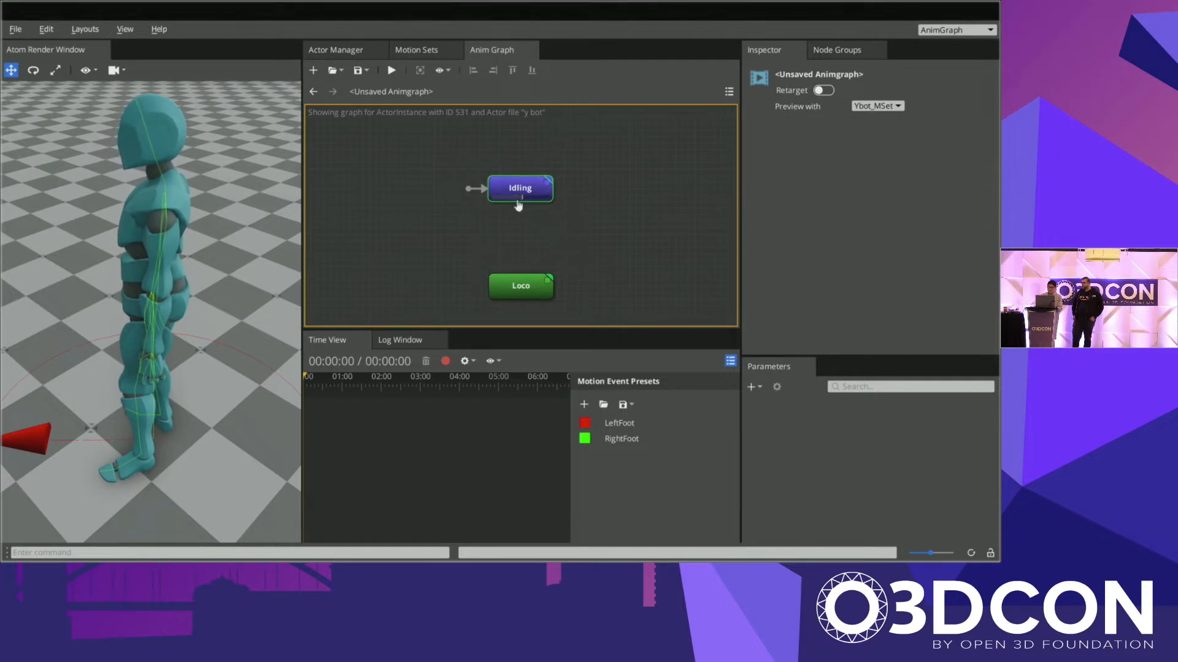
Step: Create transitions in both directions between the Idling and Loco nodes
drag(513, 202, 514, 266)
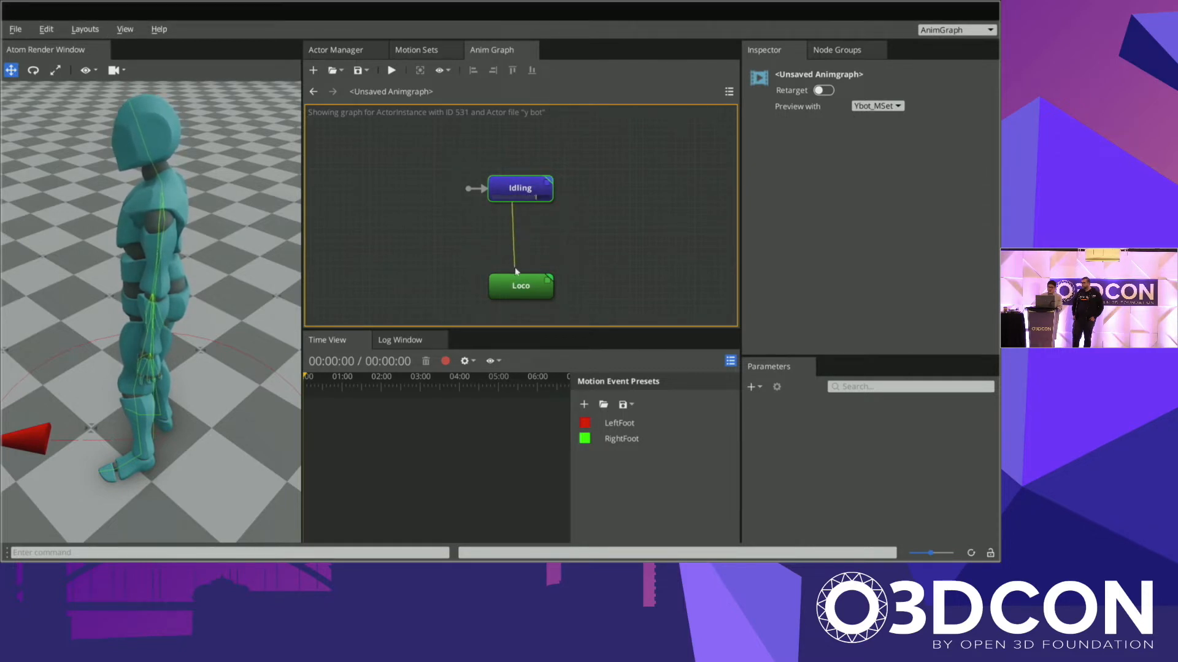
drag(515, 280, 527, 200)
drag(535, 274, 534, 204)
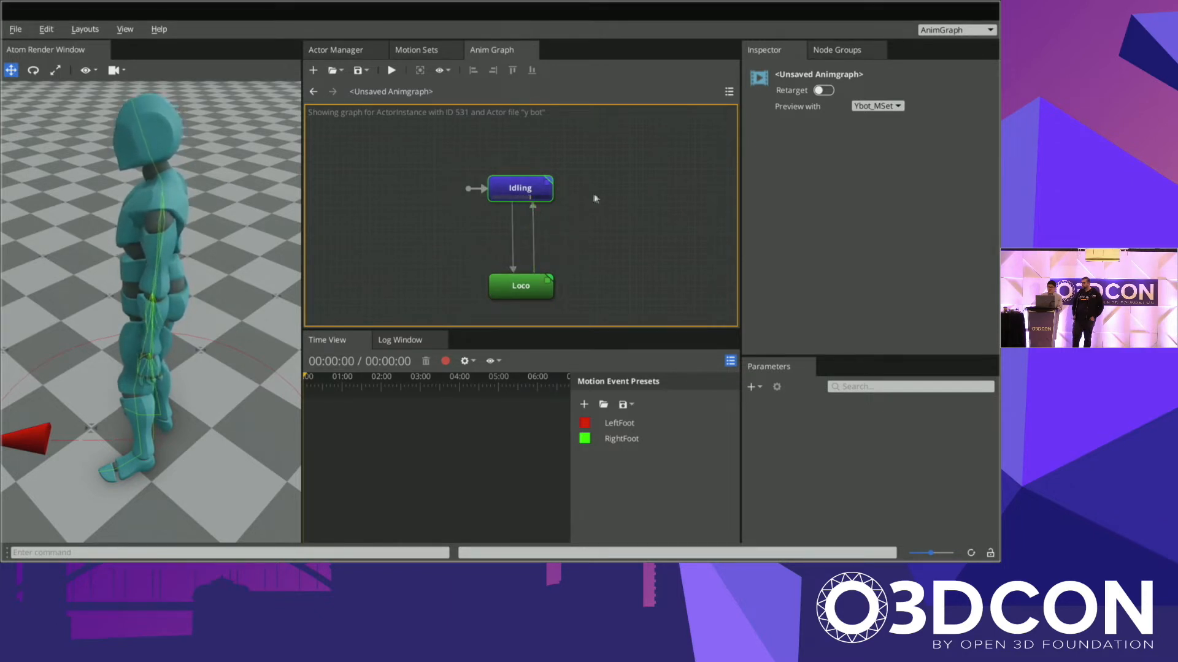
Step: Open the Loco blend tree and move its FinalNode0 toward the right side of the graph
click(526, 286)
double_click(526, 287)
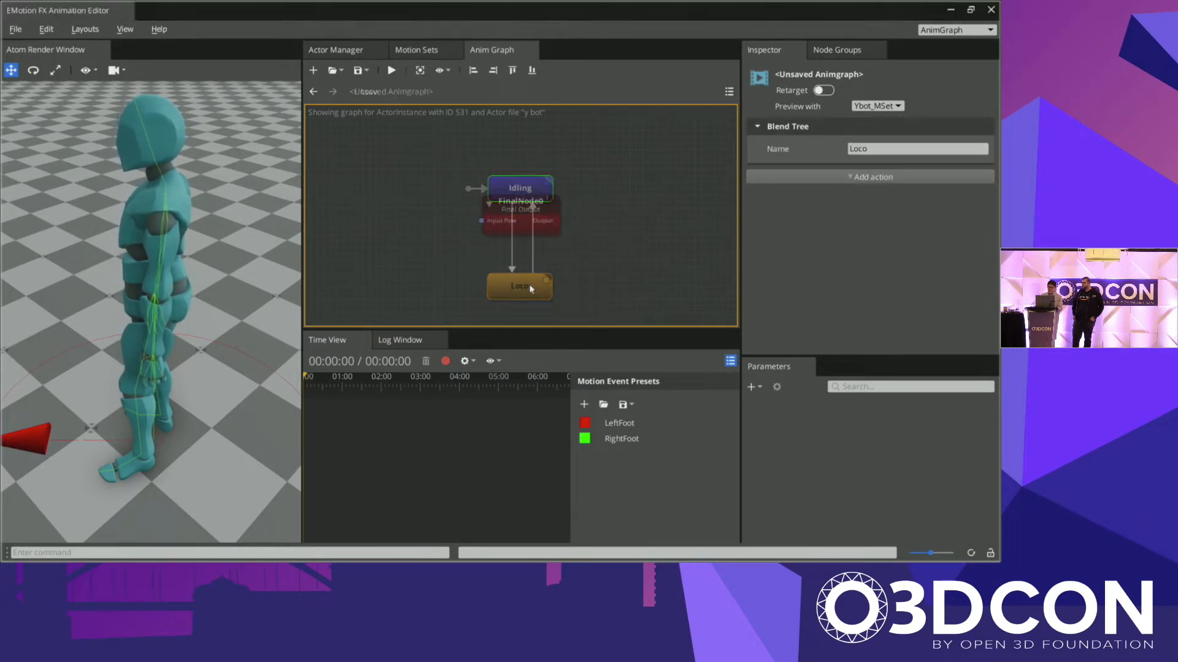
drag(511, 206, 629, 211)
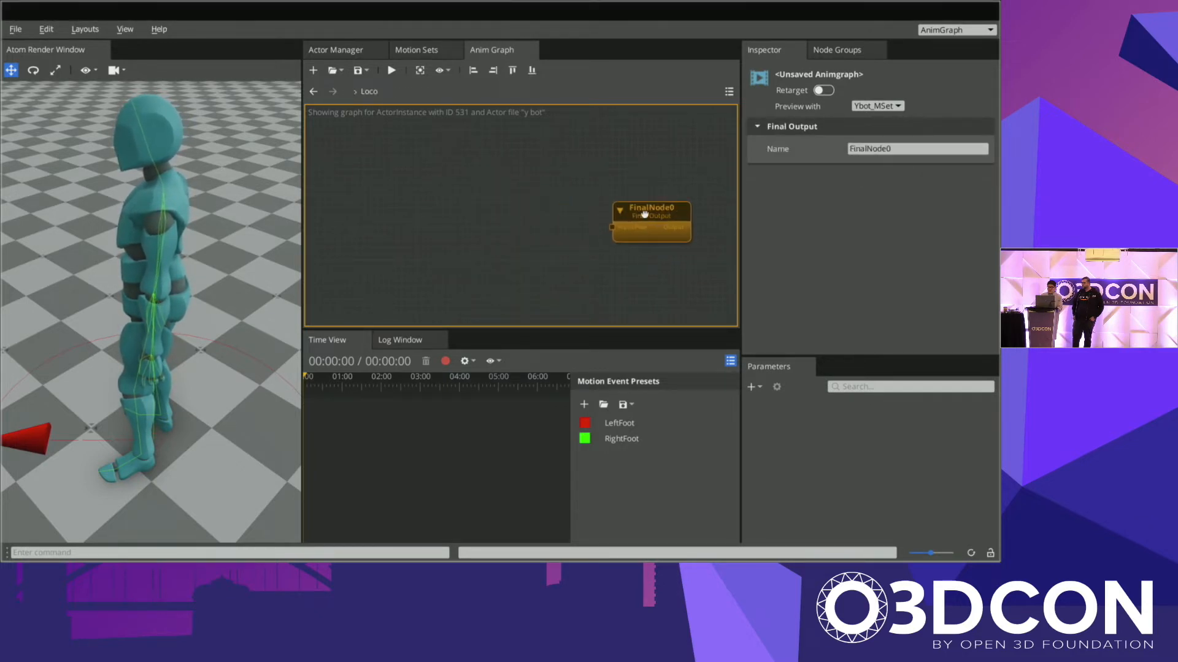
Step: Add a Motion node to the Loco blend tree and place it at the graph's upper left
right_click(500, 179)
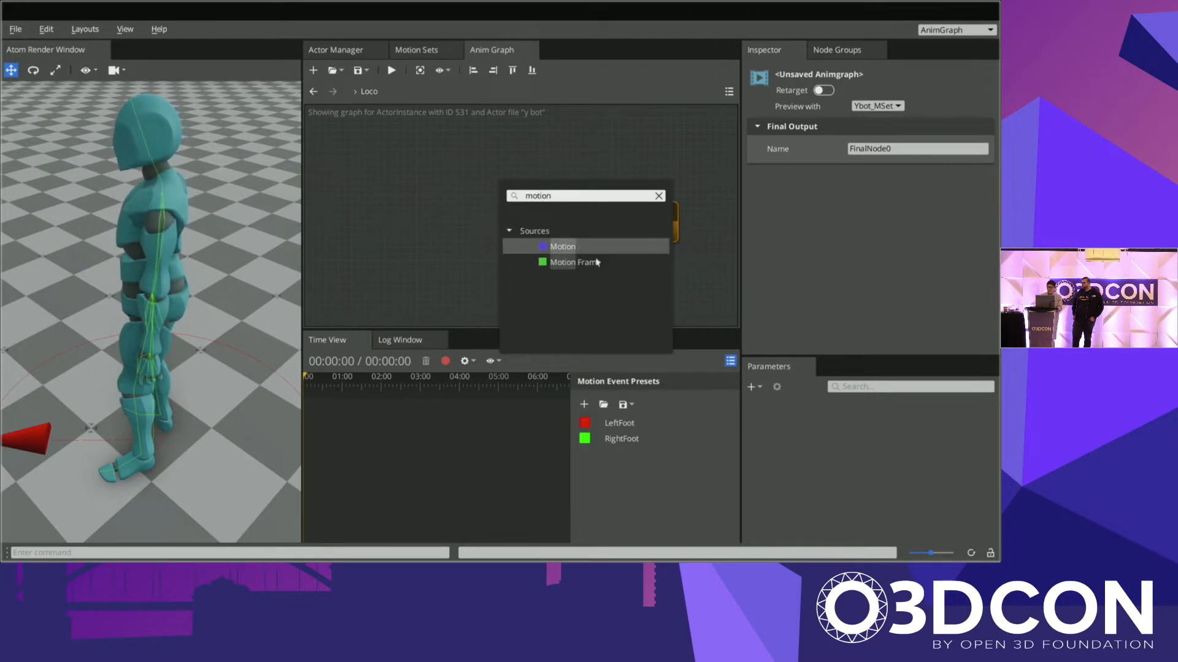
click(587, 247)
drag(546, 208, 399, 154)
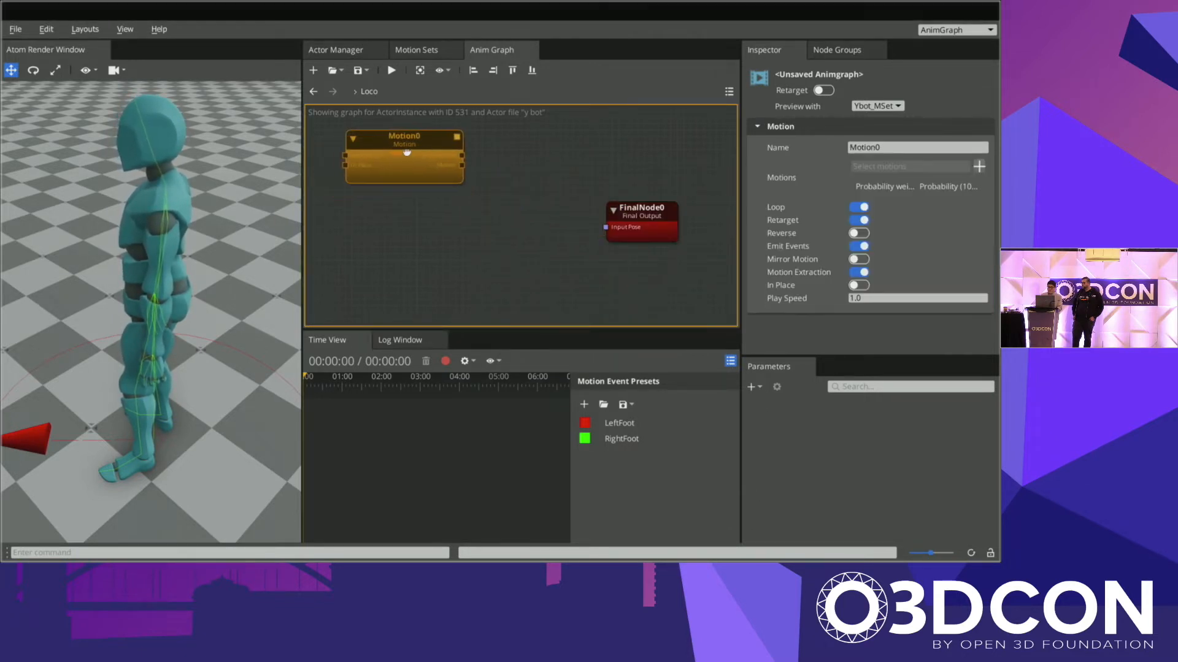
Step: Rename the new Motion node as Walk and assign it the walking motion from Ybot_MSet
double_click(916, 148)
text(Walk)
key(Return)
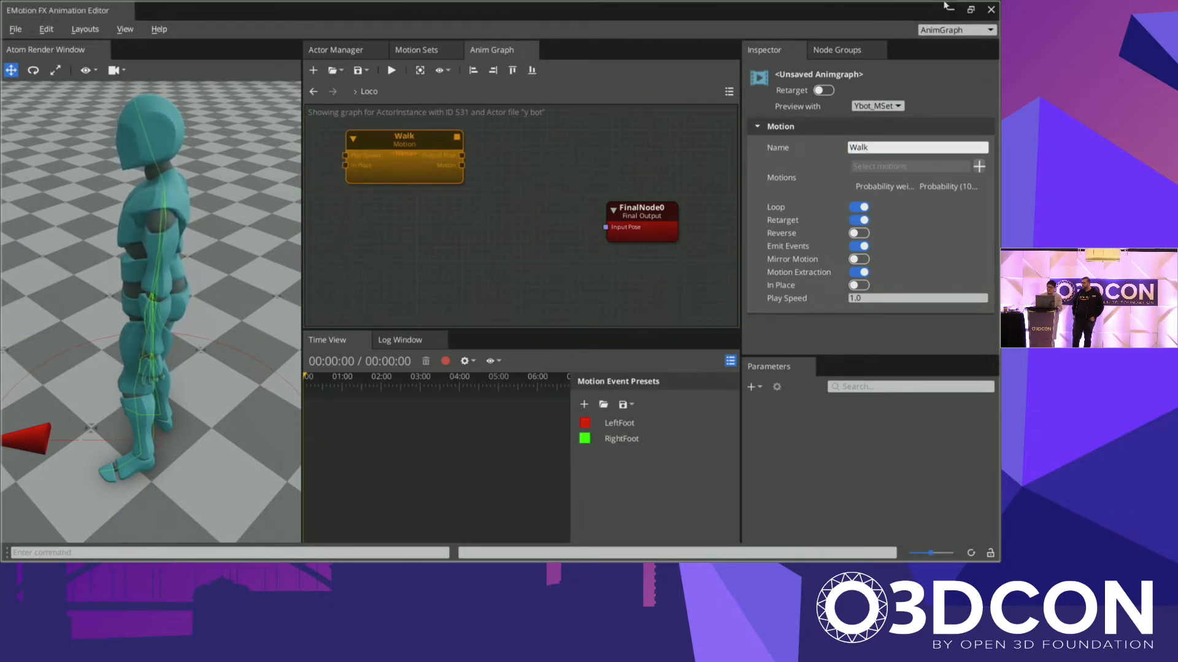
click(979, 167)
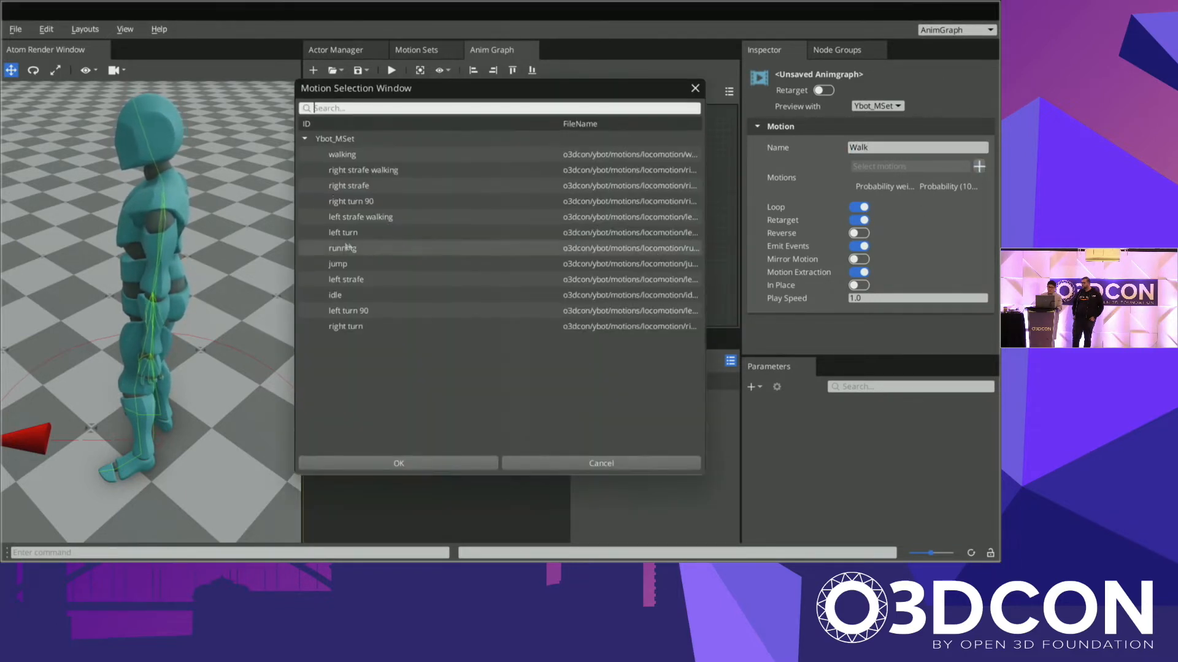
double_click(352, 157)
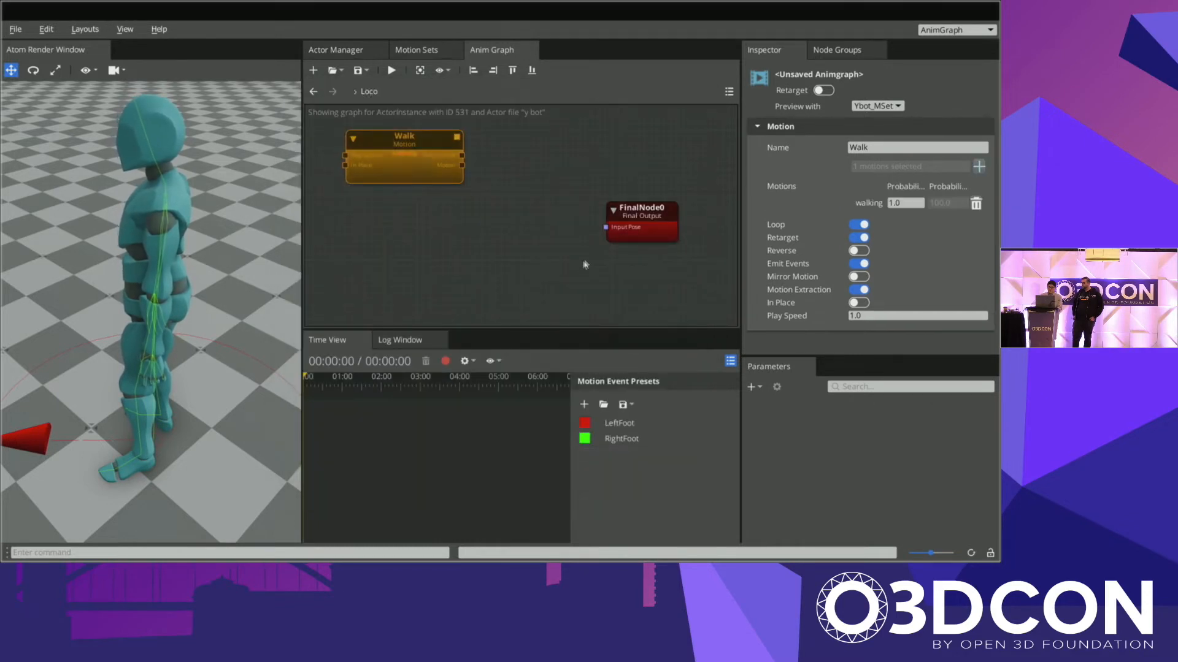
Step: Add a second Motion node to the blend tree and place it below the Walk node
click(558, 236)
right_click(557, 238)
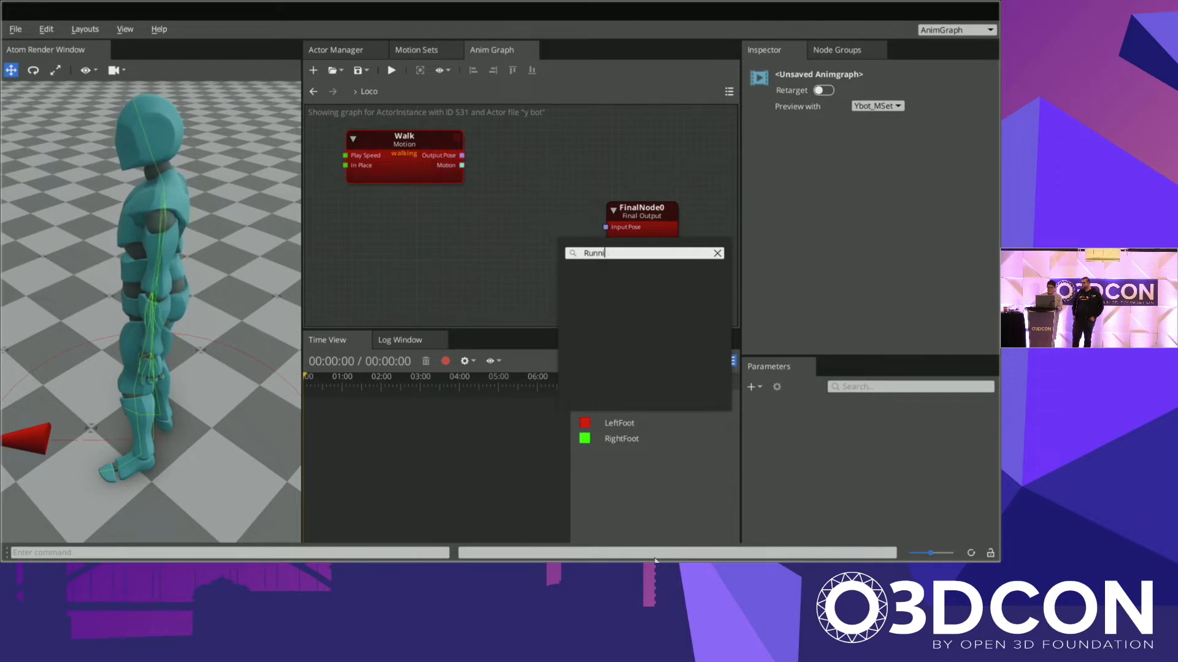
key(BackSpace)
text(motion)
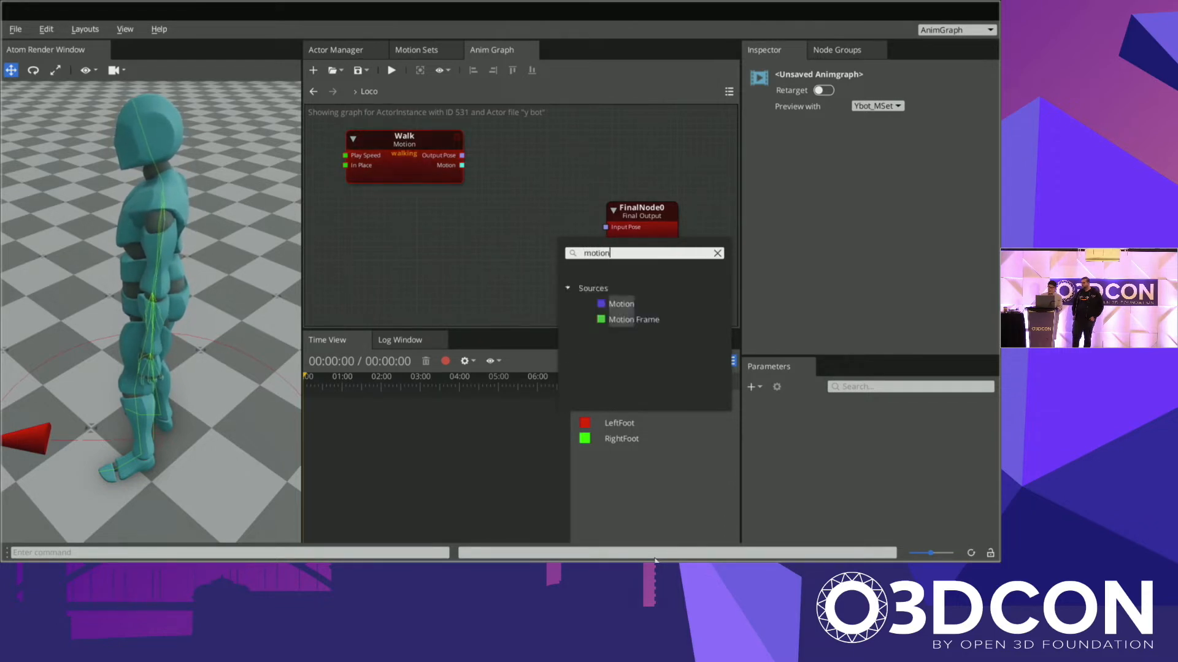
click(660, 304)
drag(585, 261, 378, 238)
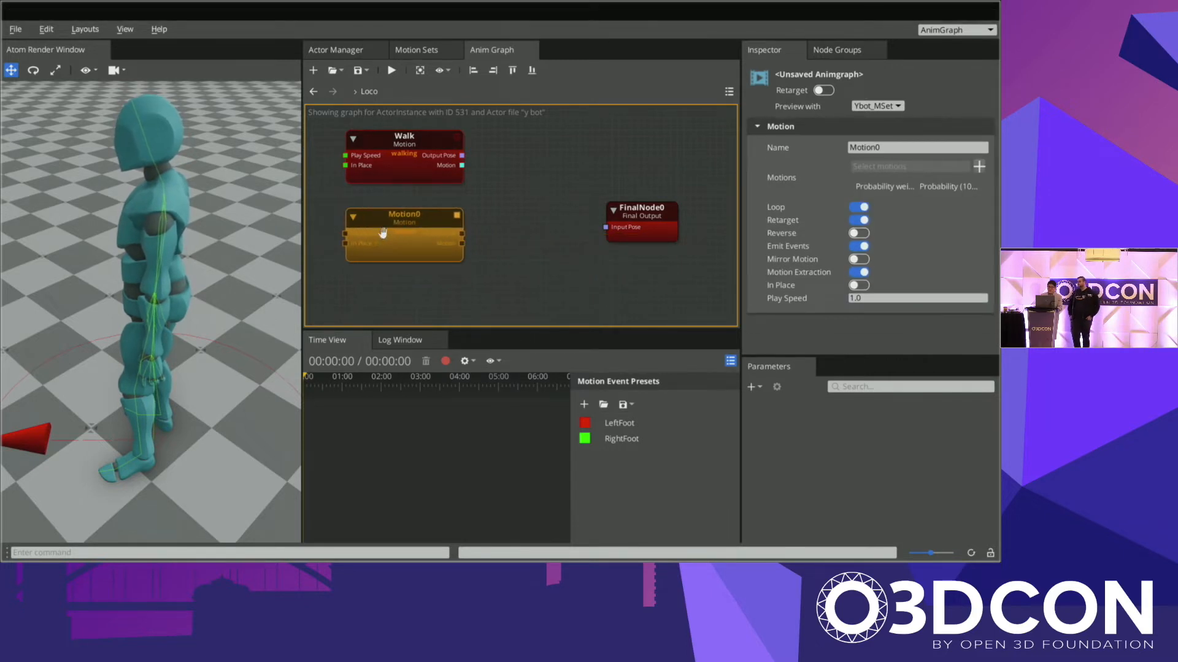
Step: Rename the second Motion node as Run and assign it the running motion from Ybot_MSet
click(883, 147)
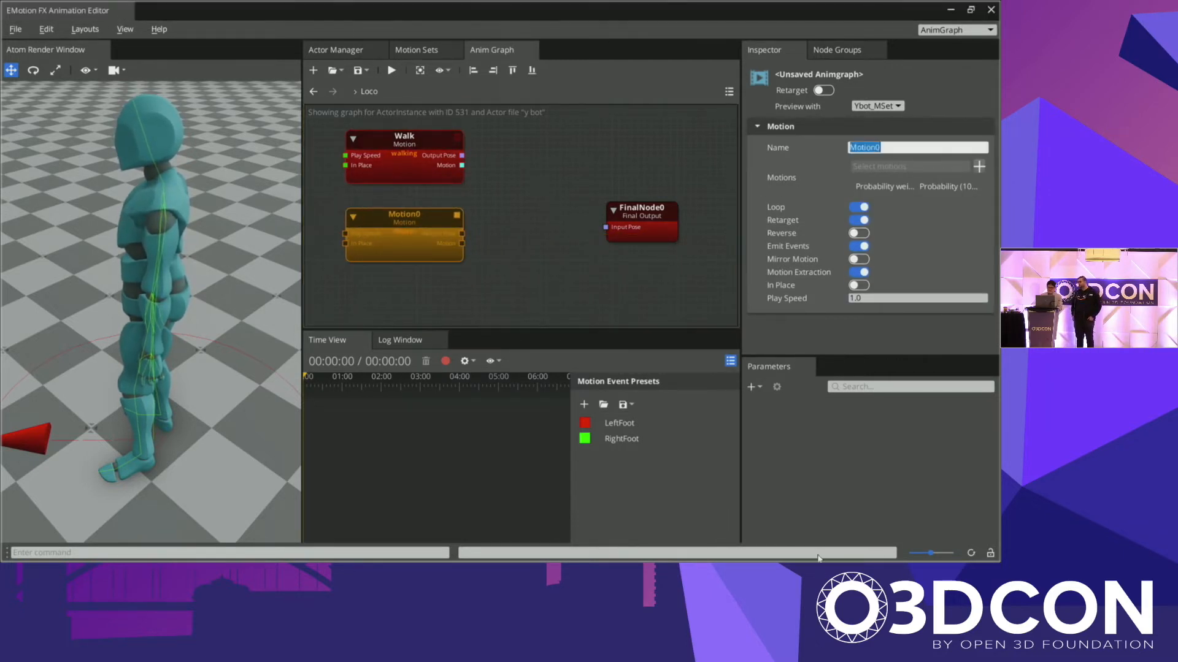
text(Run)
key(Return)
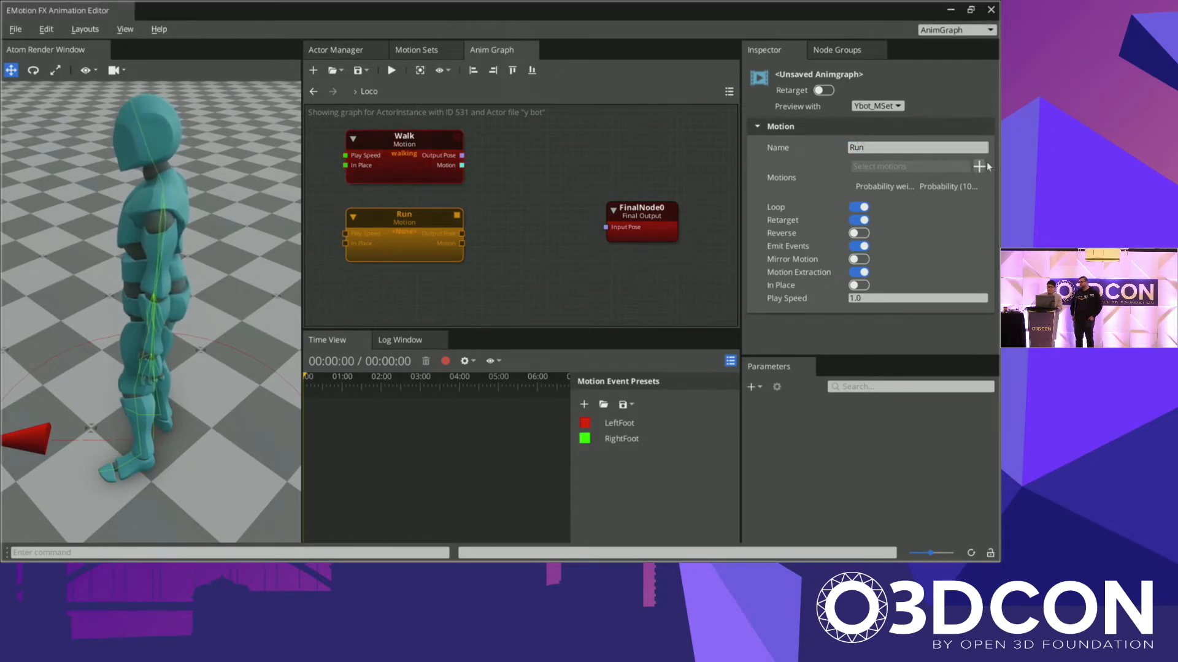
click(979, 166)
double_click(376, 252)
mouse_move(430, 255)
mouse_down()
mouse_move(435, 264)
mouse_move(424, 261)
mouse_up()
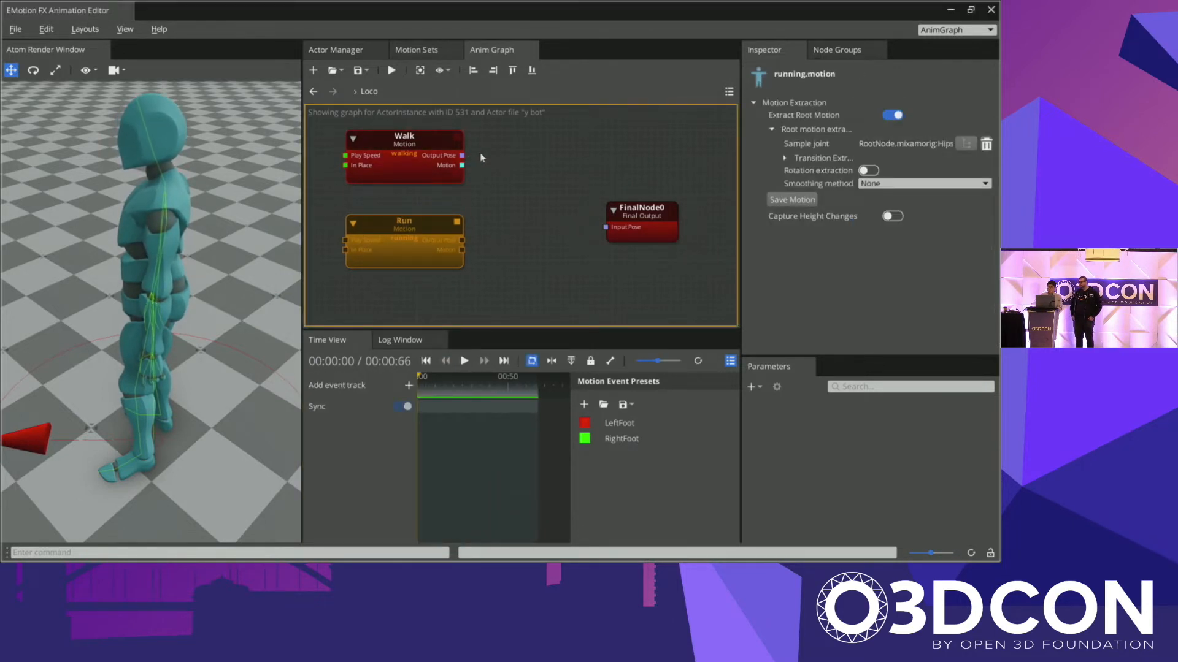
Step: Add a Blend N node and position it between the Walk and Run nodes and FinalNode0
mouse_move(463, 161)
mouse_down()
mouse_move(546, 179)
mouse_move(606, 224)
mouse_move(453, 147)
mouse_move(471, 161)
mouse_up()
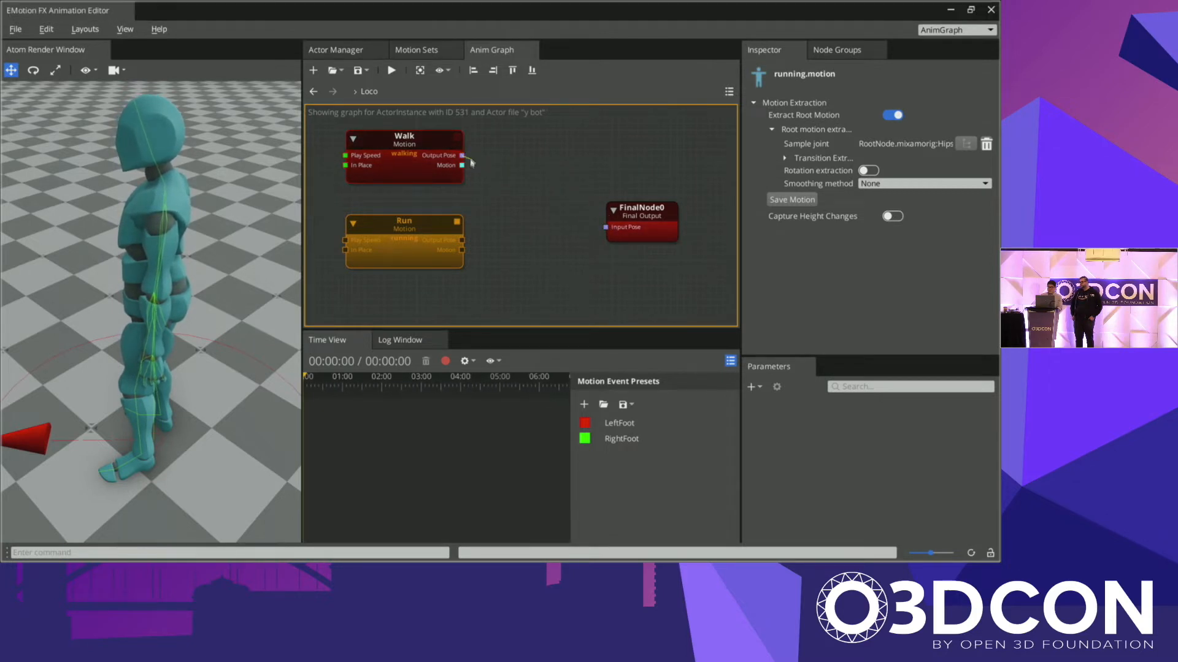
drag(635, 228, 680, 207)
right_click(573, 197)
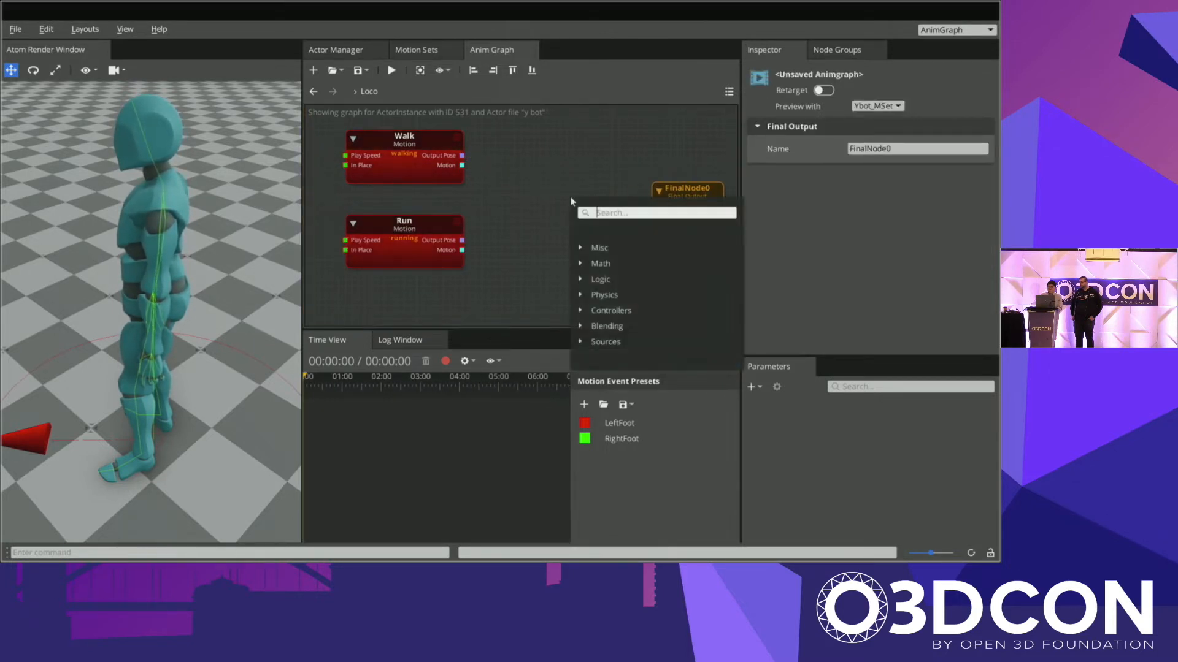
text(blend)
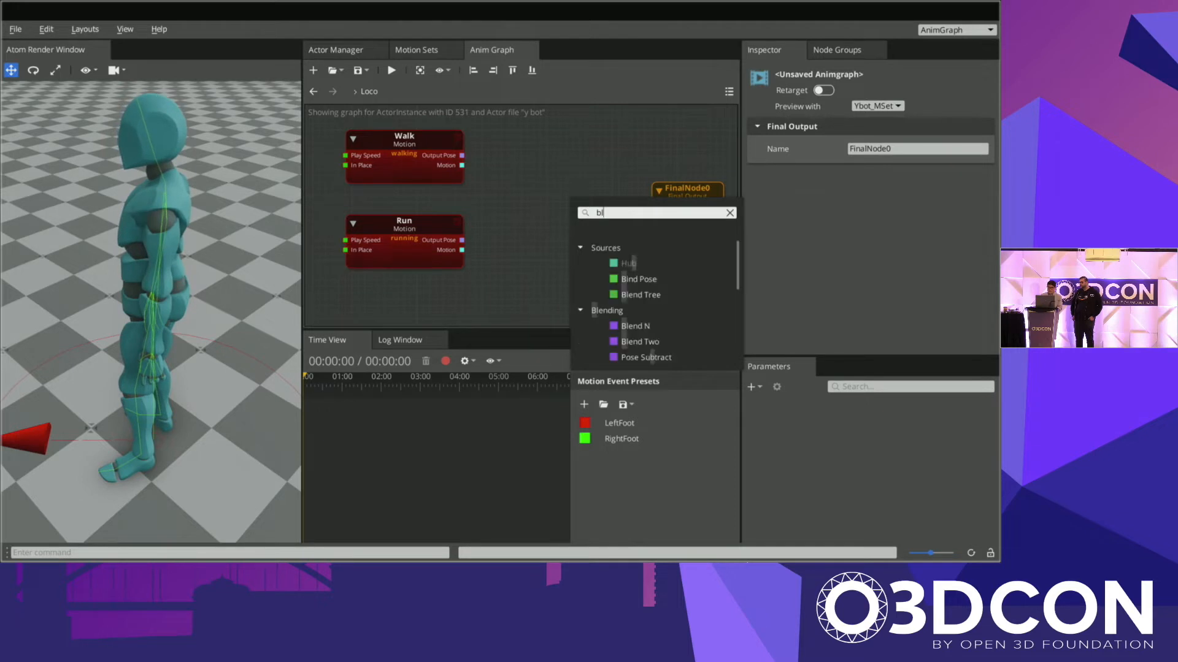
scroll(688, 306, down, 1)
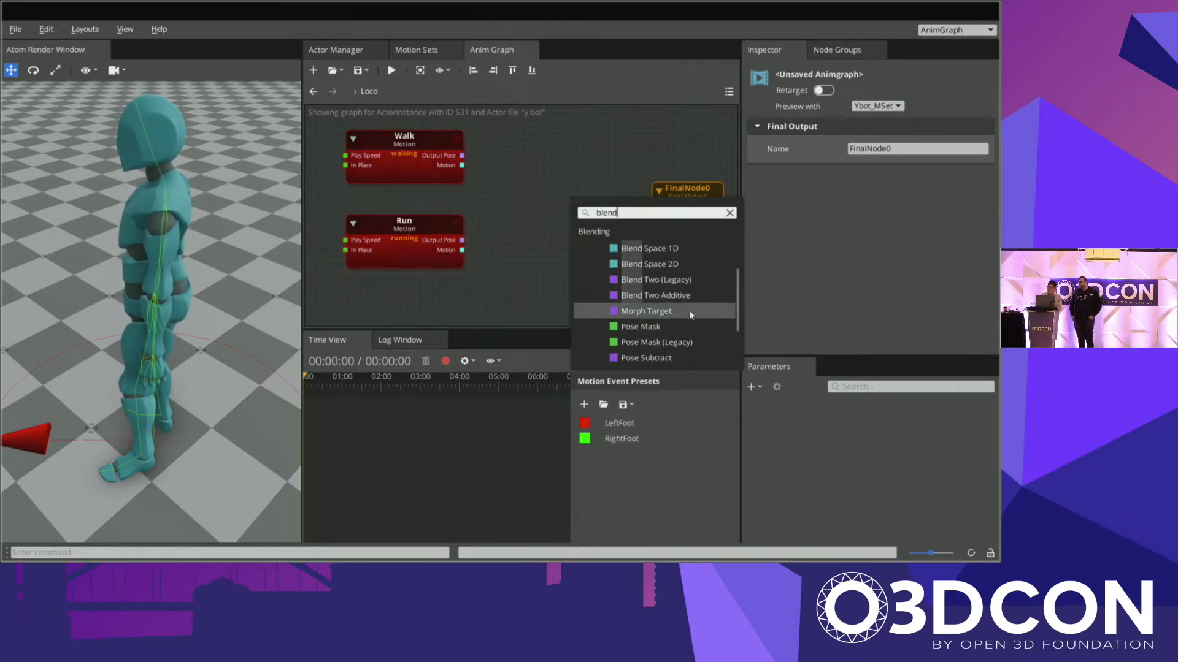
scroll(694, 307, down, 1)
scroll(701, 307, up, 3)
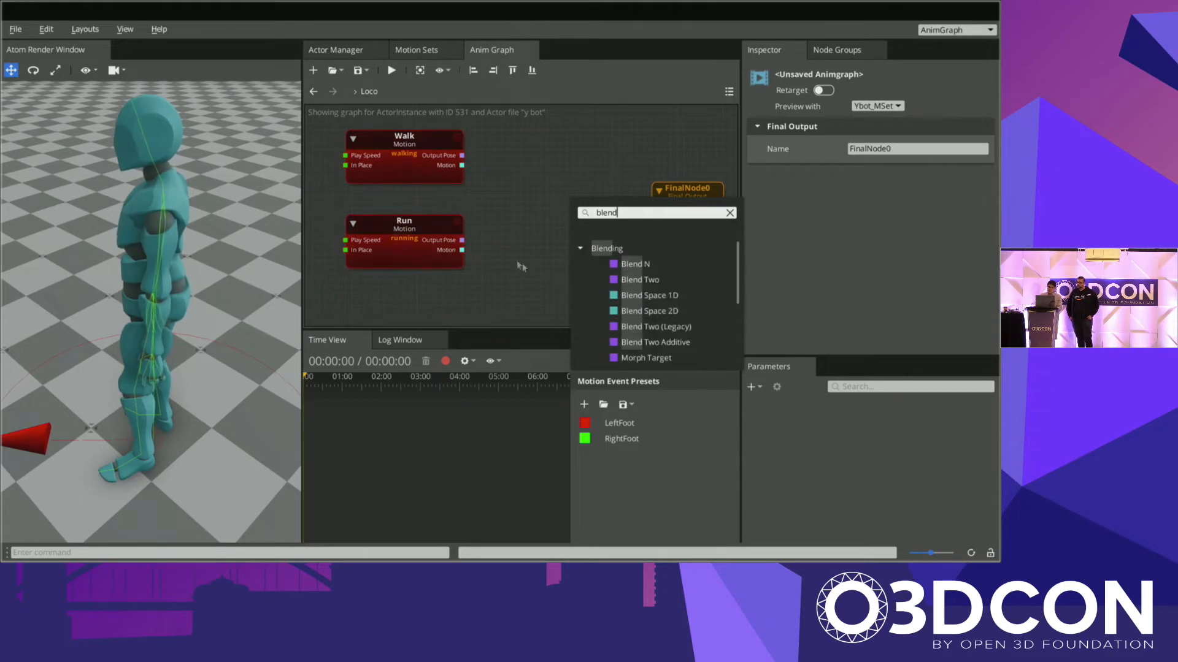
click(650, 265)
drag(650, 271, 619, 226)
Step: Connect the output poses of Walk and Run to Pose 0 and Pose 1 of the Blend N node, and its output to FinalNode0
drag(422, 172, 402, 175)
drag(420, 225, 400, 213)
drag(442, 161, 534, 175)
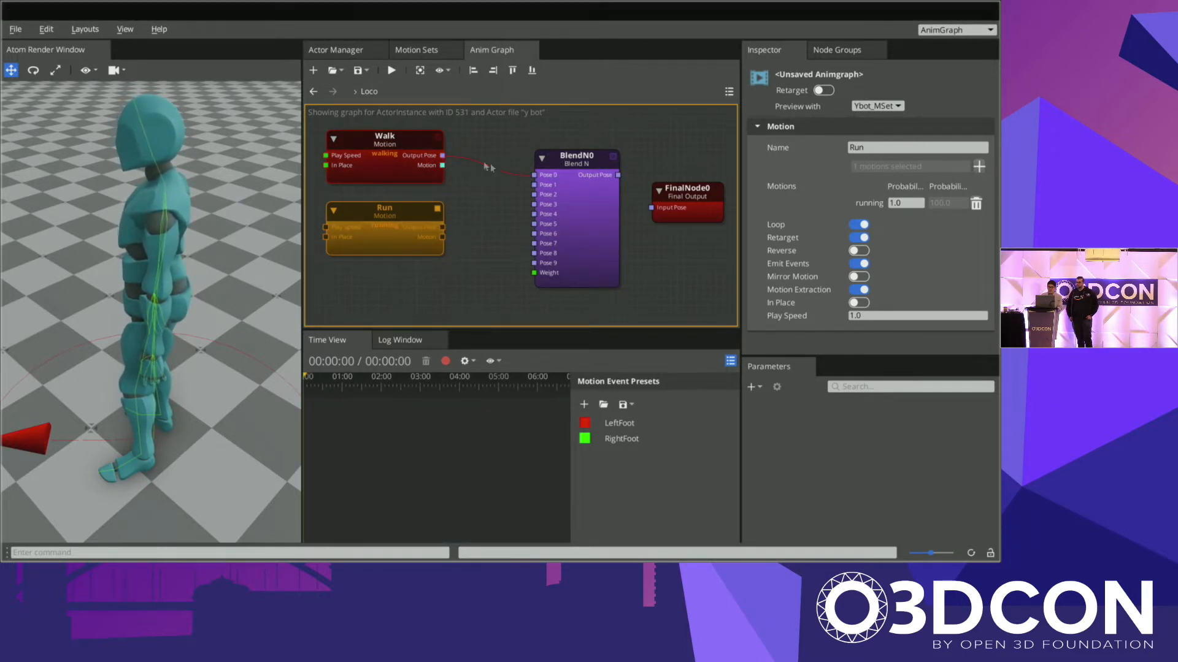
drag(443, 228, 536, 184)
mouse_move(536, 189)
mouse_down()
mouse_move(570, 200)
mouse_move(551, 206)
mouse_up()
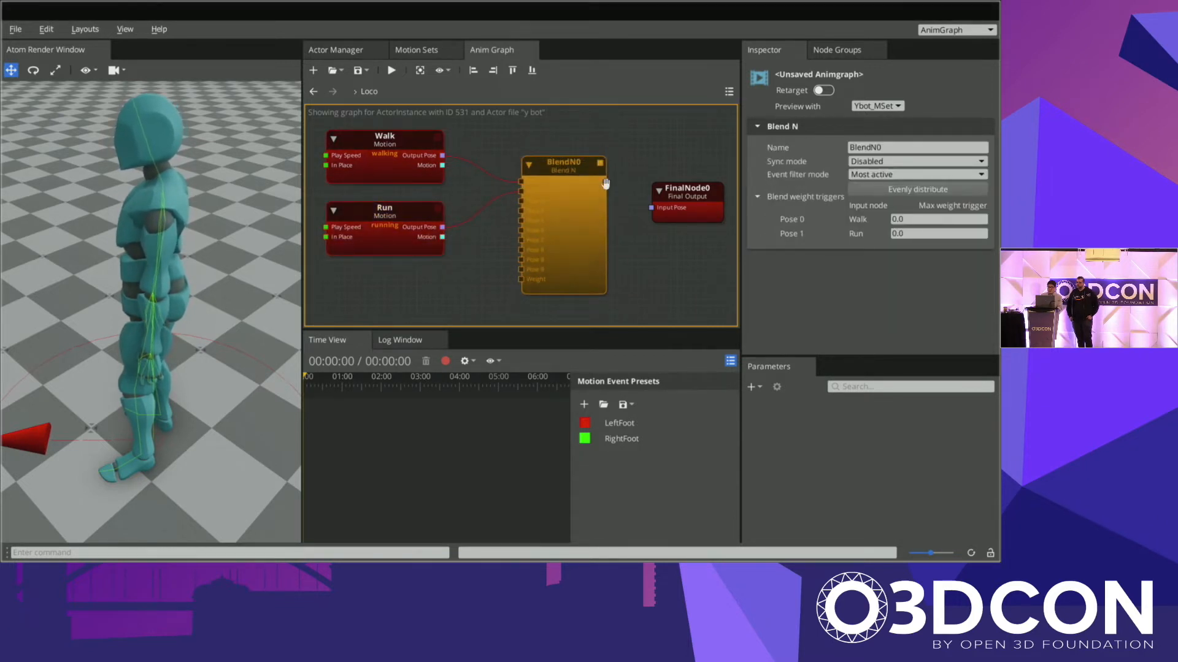
drag(606, 184, 651, 209)
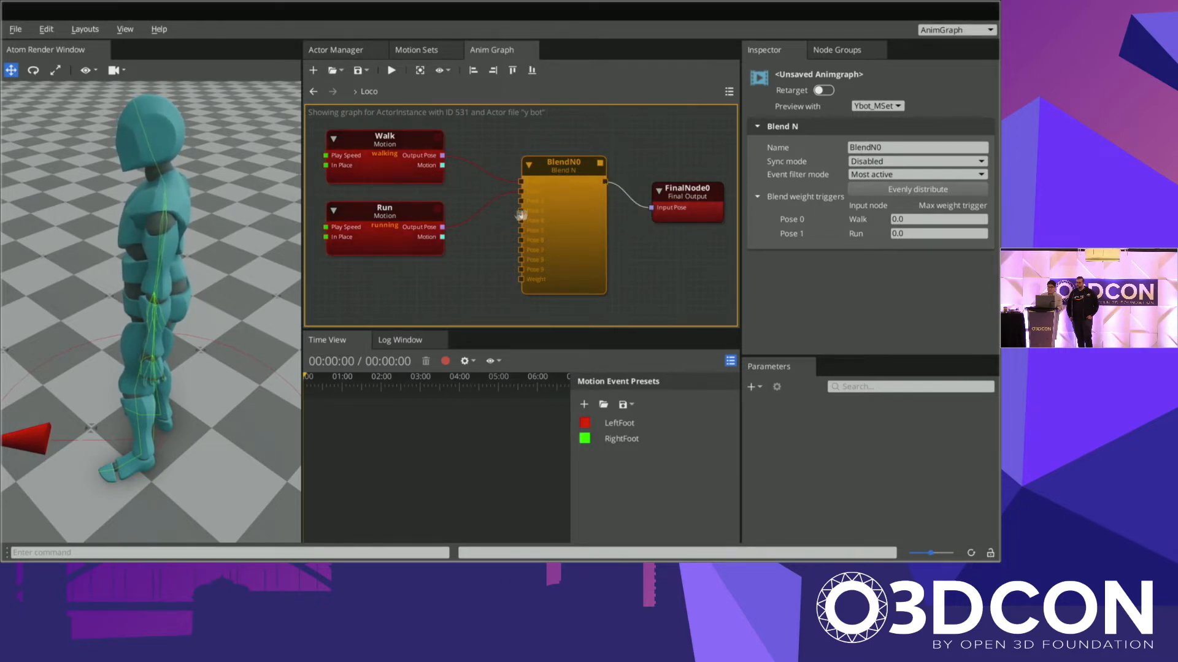
Step: Preview the walking motion from Ybot_MSet, disable its Extract Root Motion option and save the motion
click(400, 172)
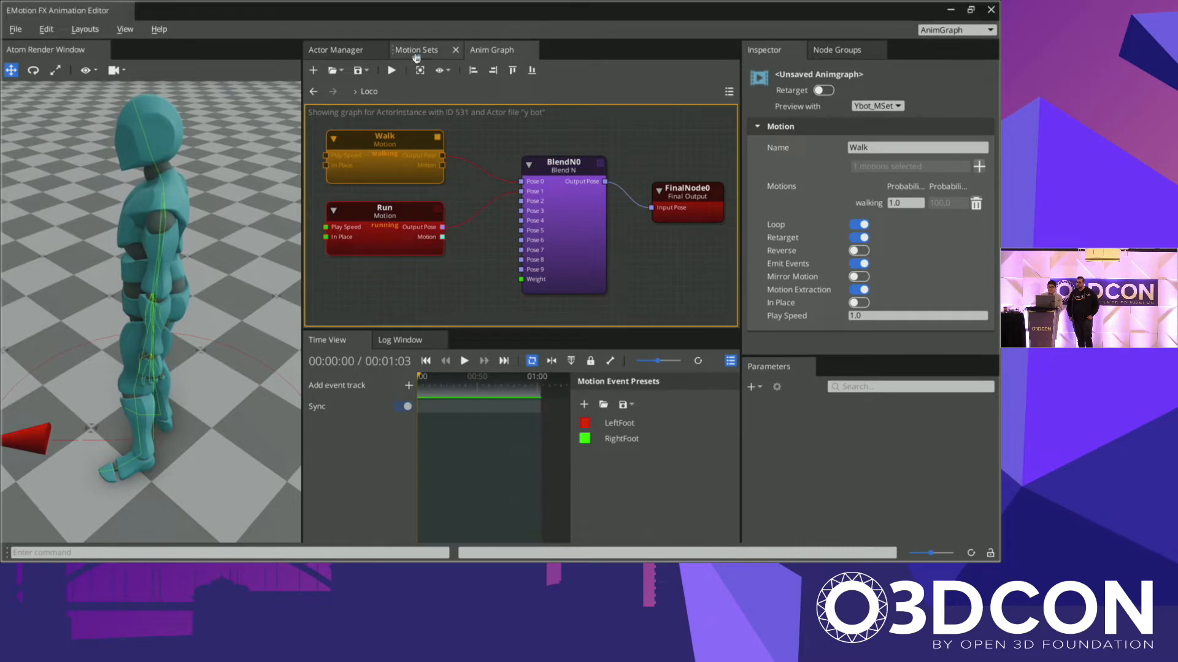
click(415, 58)
scroll(424, 272, down, 3)
double_click(375, 314)
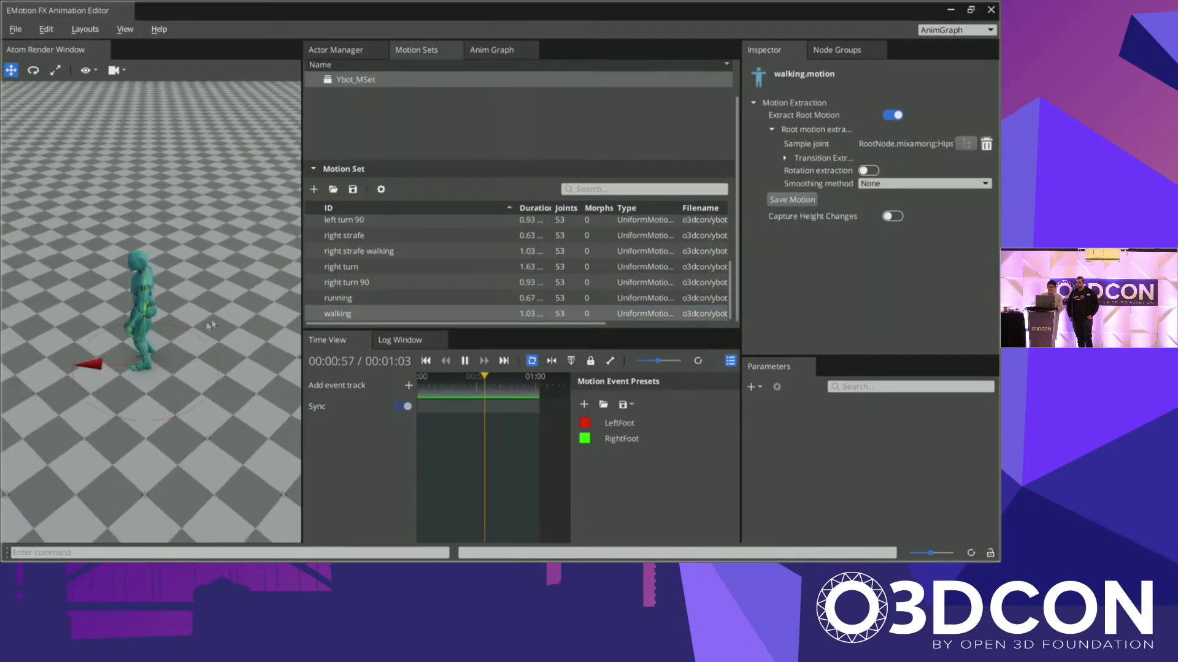
click(891, 116)
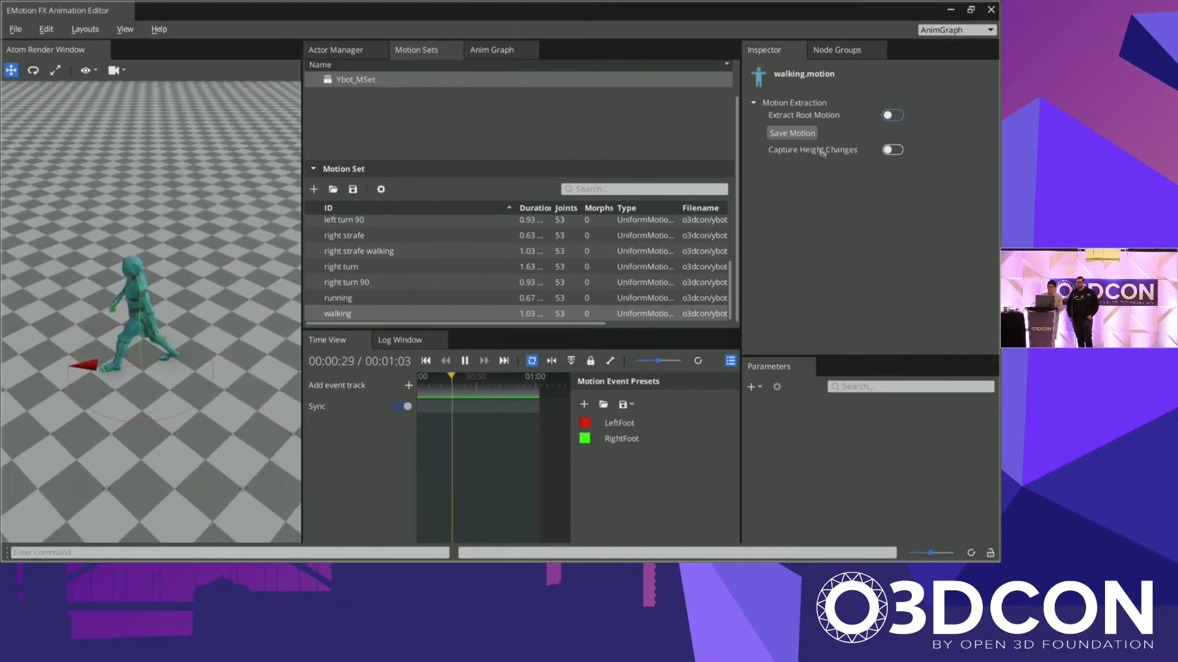
click(792, 133)
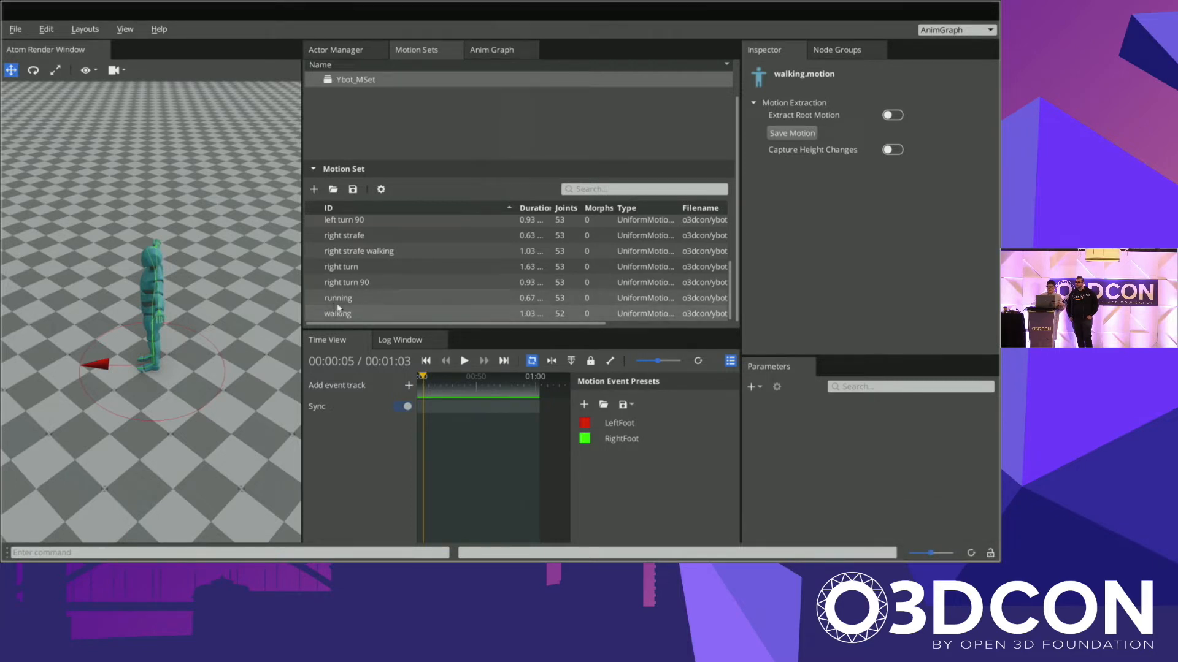
Step: Play the walking motion again to examine how the character moves without root motion extraction
alt+drag(86, 253, 140, 254)
double_click(364, 315)
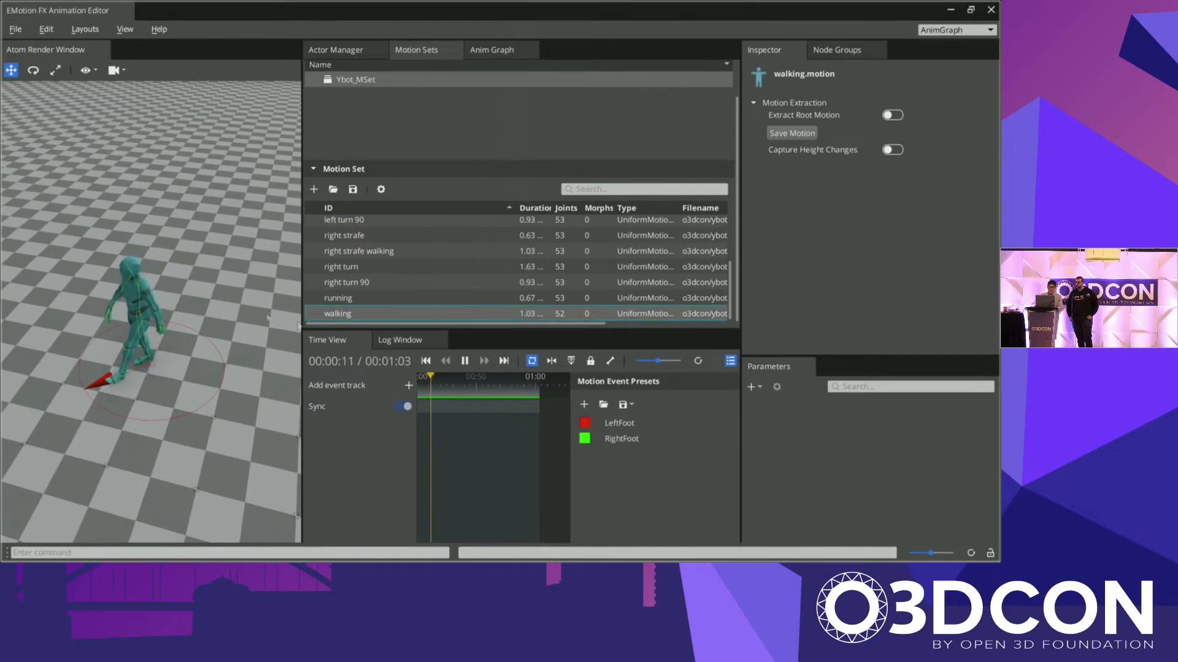
scroll(148, 359, down, 5)
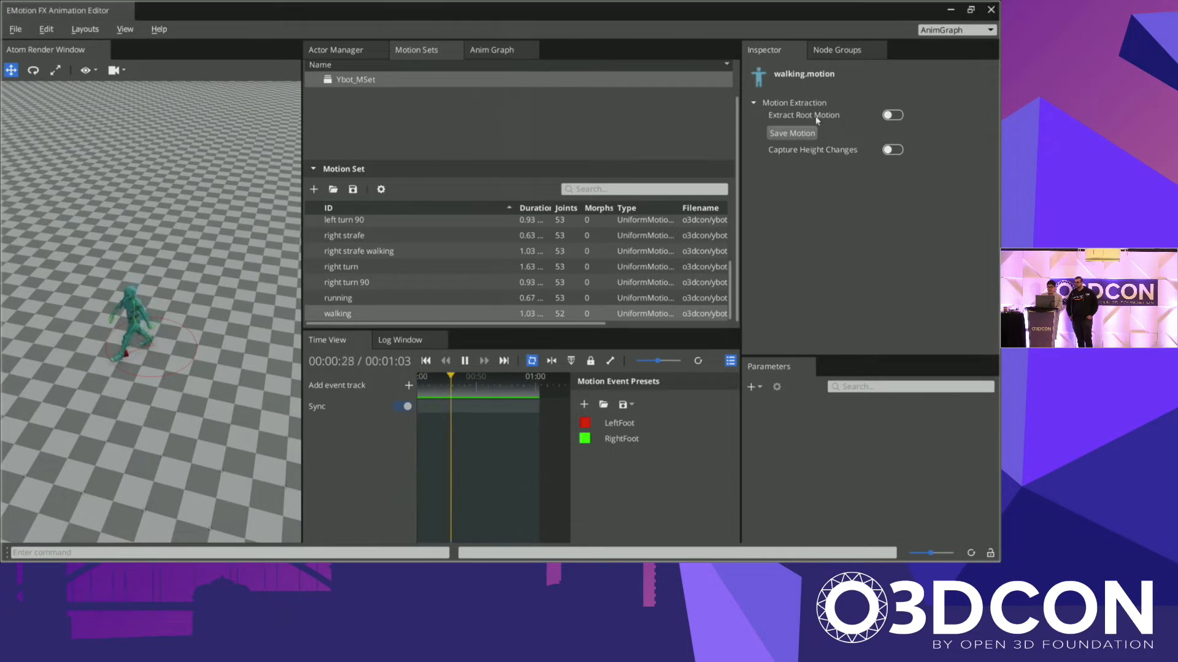
Step: Re-enable Extract Root Motion for the walking motion, save it and replay the motion
click(894, 116)
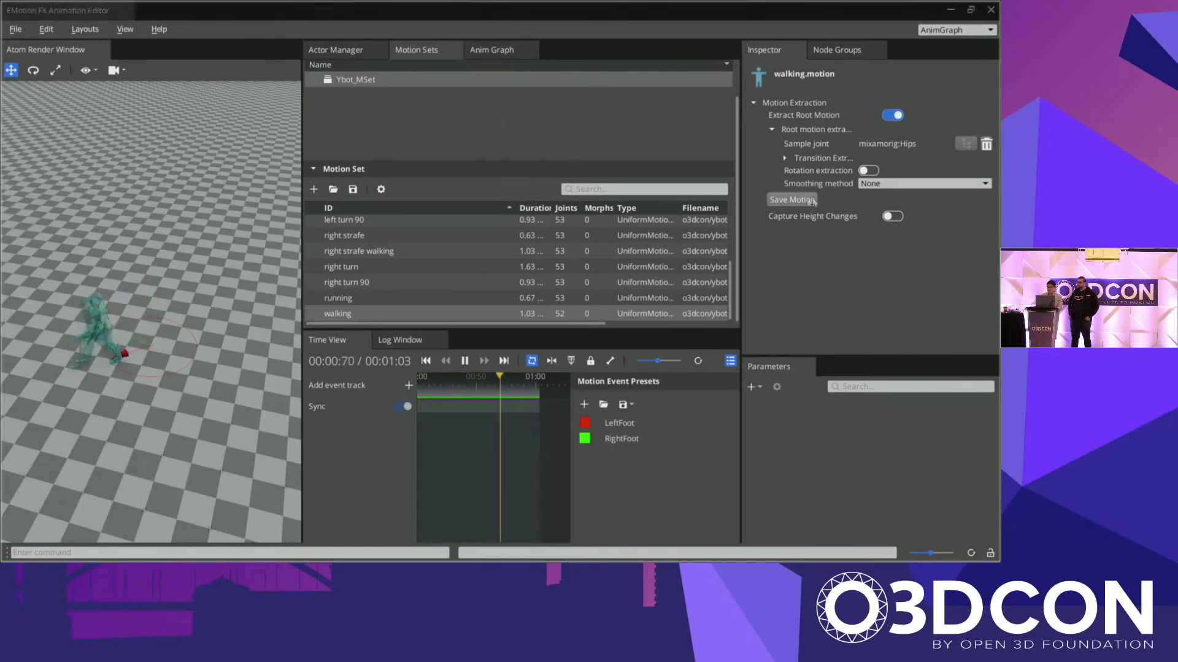
click(788, 200)
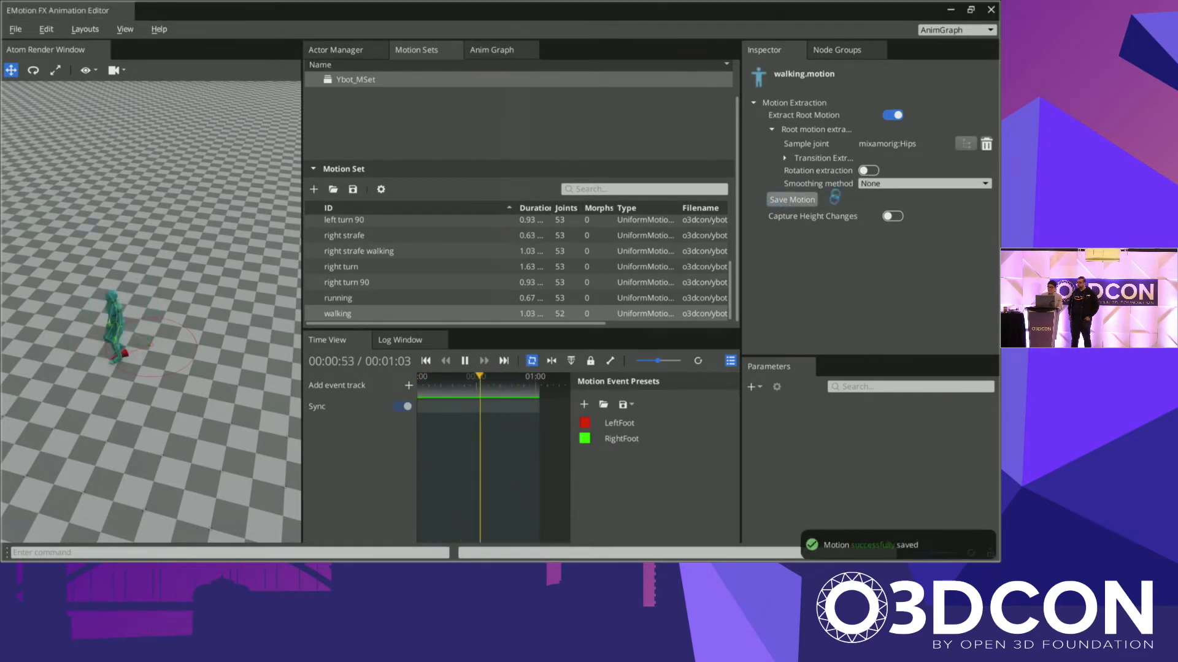
double_click(384, 316)
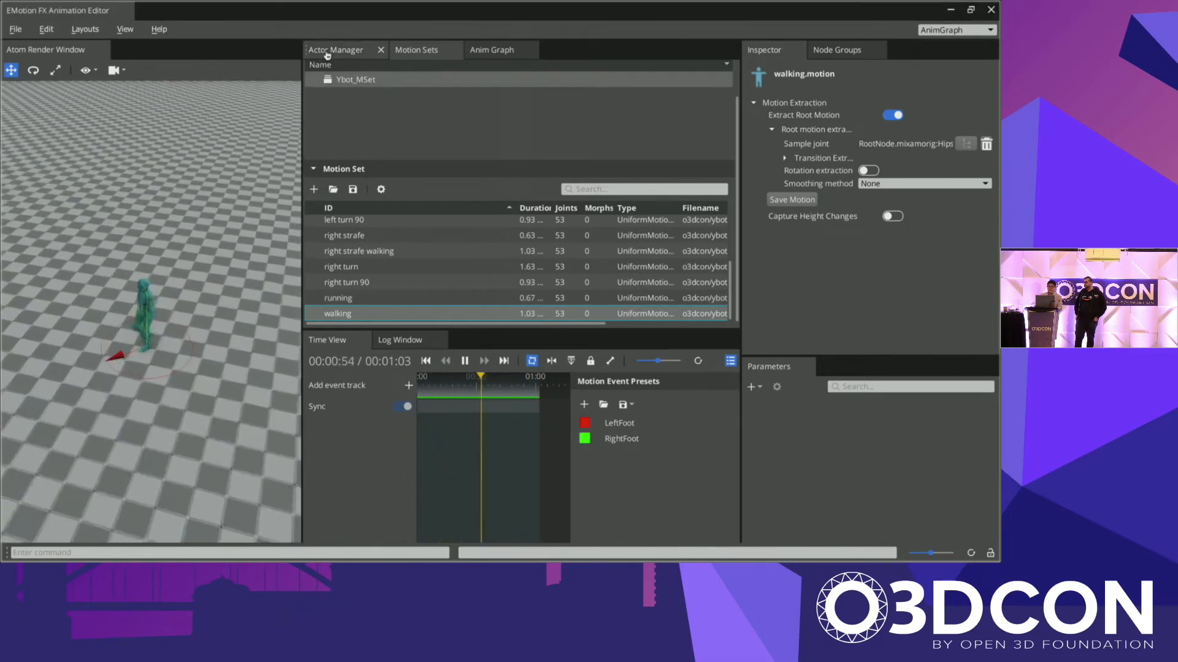
Step: Clear Y Bot's motion extraction joint in the actor properties and reassign it using the best match
click(327, 52)
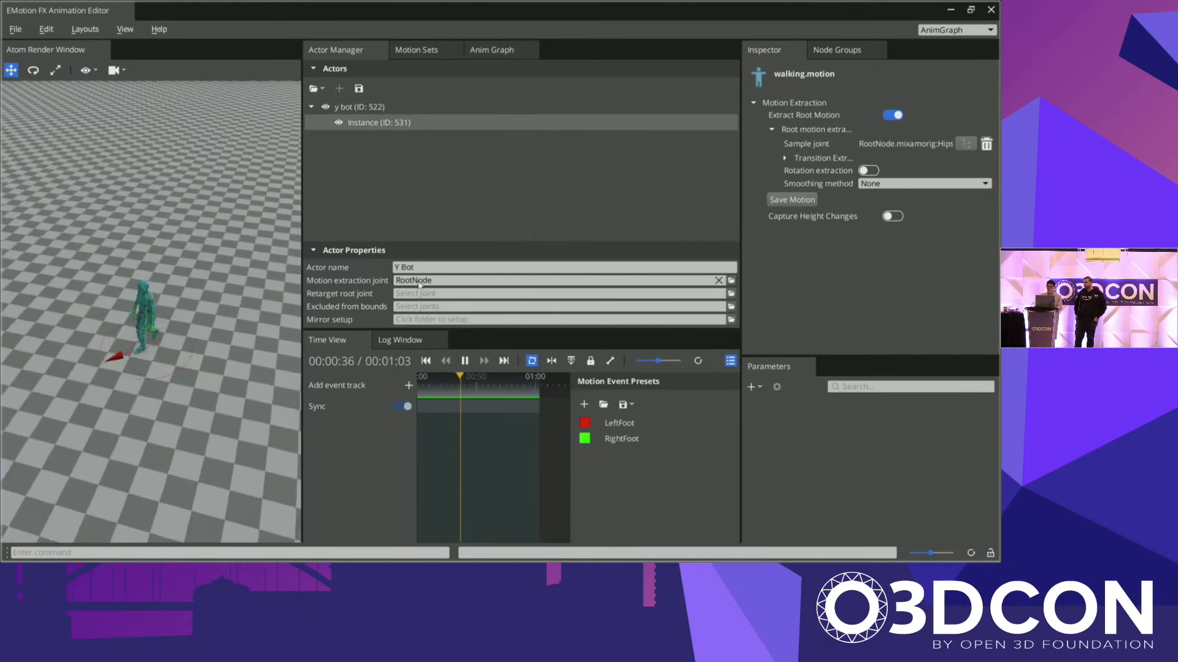
click(718, 282)
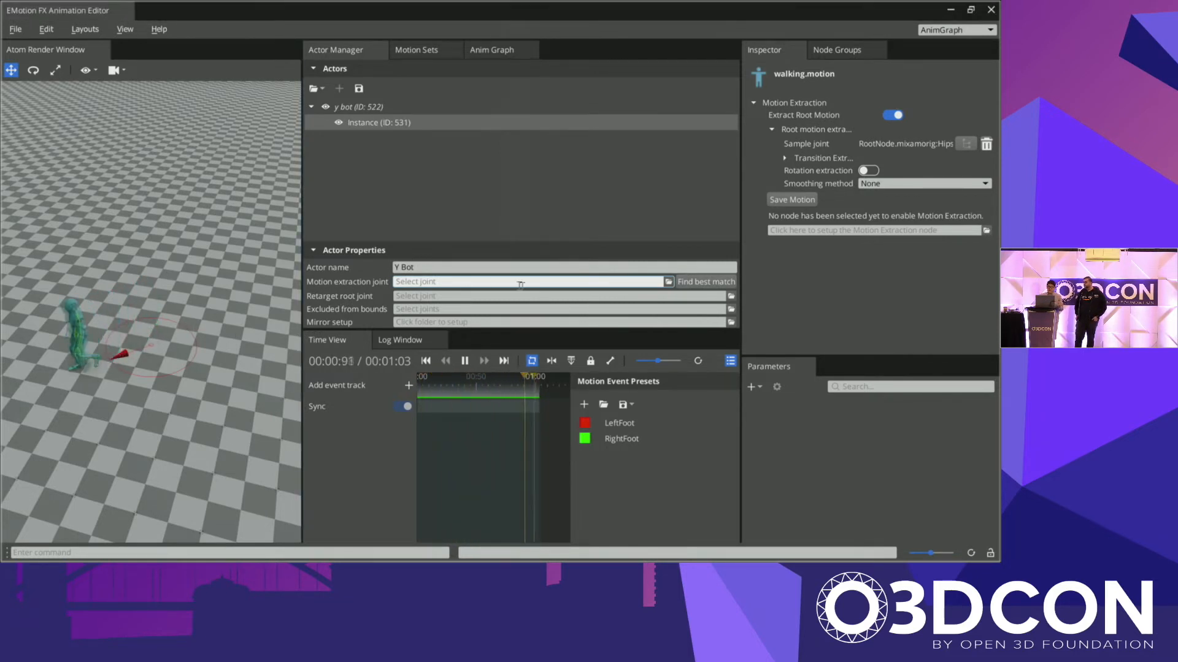
click(706, 282)
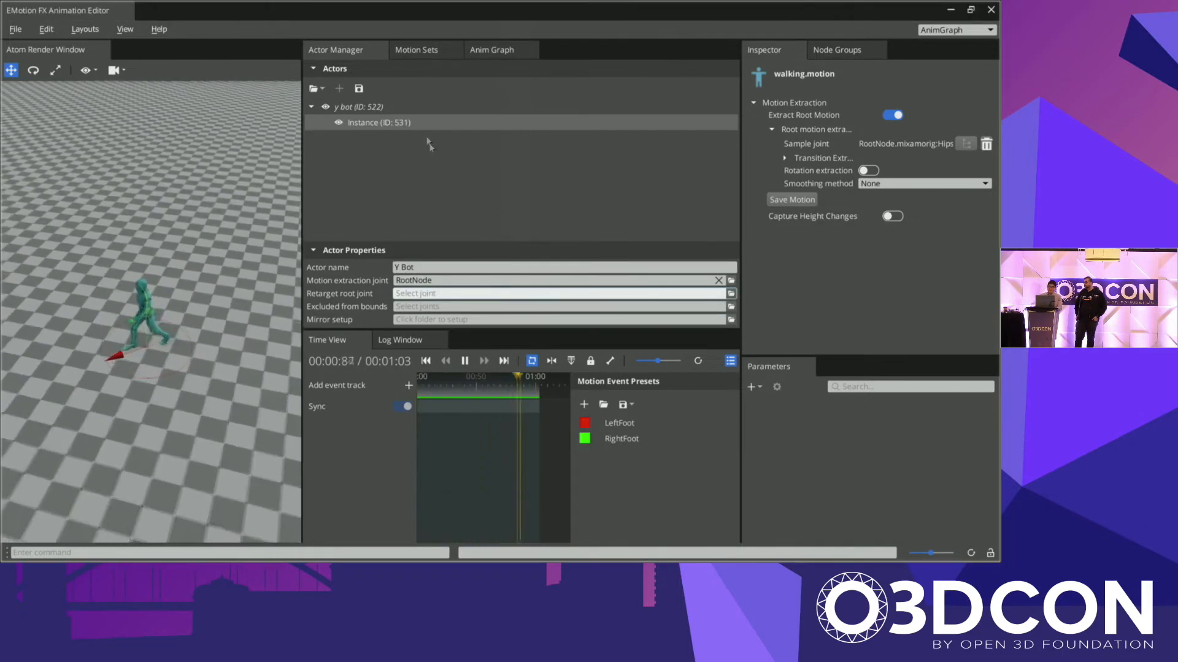
Step: Preview the running and right turn 90 motions and check their motion extraction settings
click(416, 50)
scroll(453, 244, down, 3)
click(402, 301)
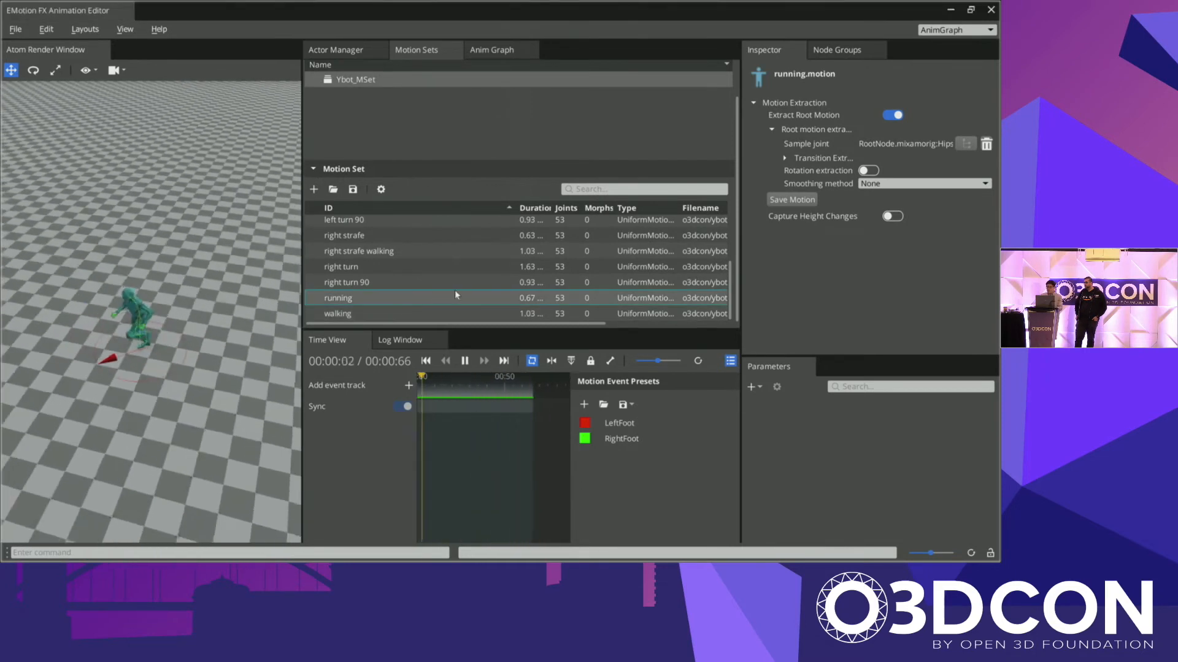
click(414, 281)
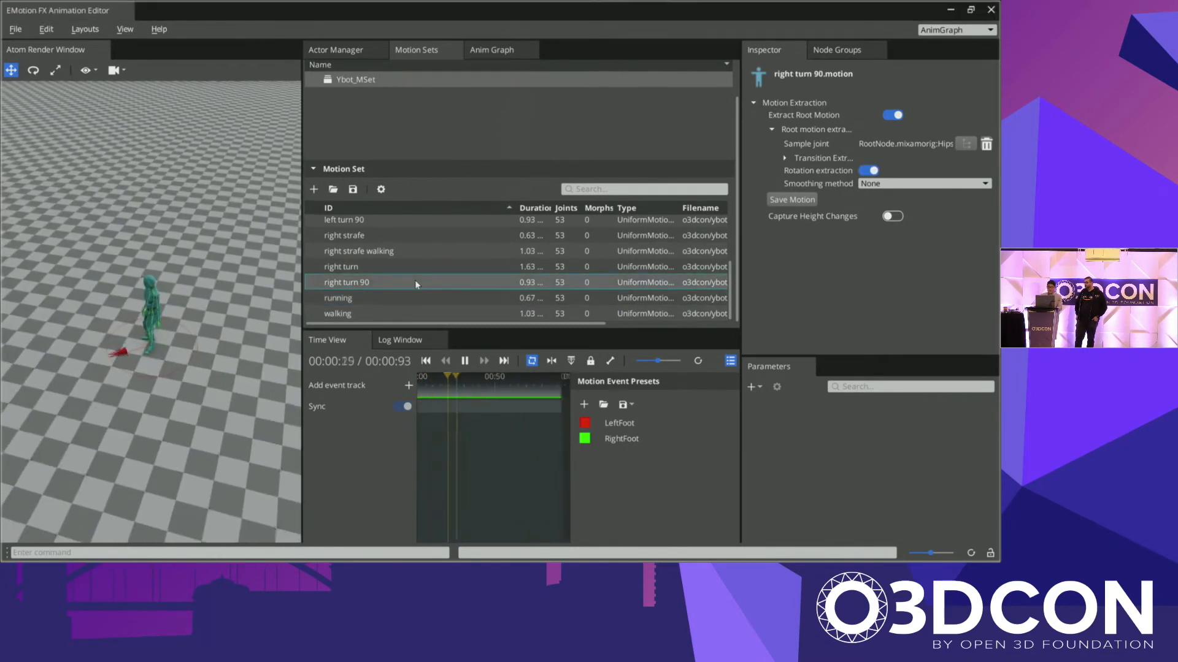
Step: Play the right turn motion and switch its Rotation extraction off and back on to compare the effect
click(416, 268)
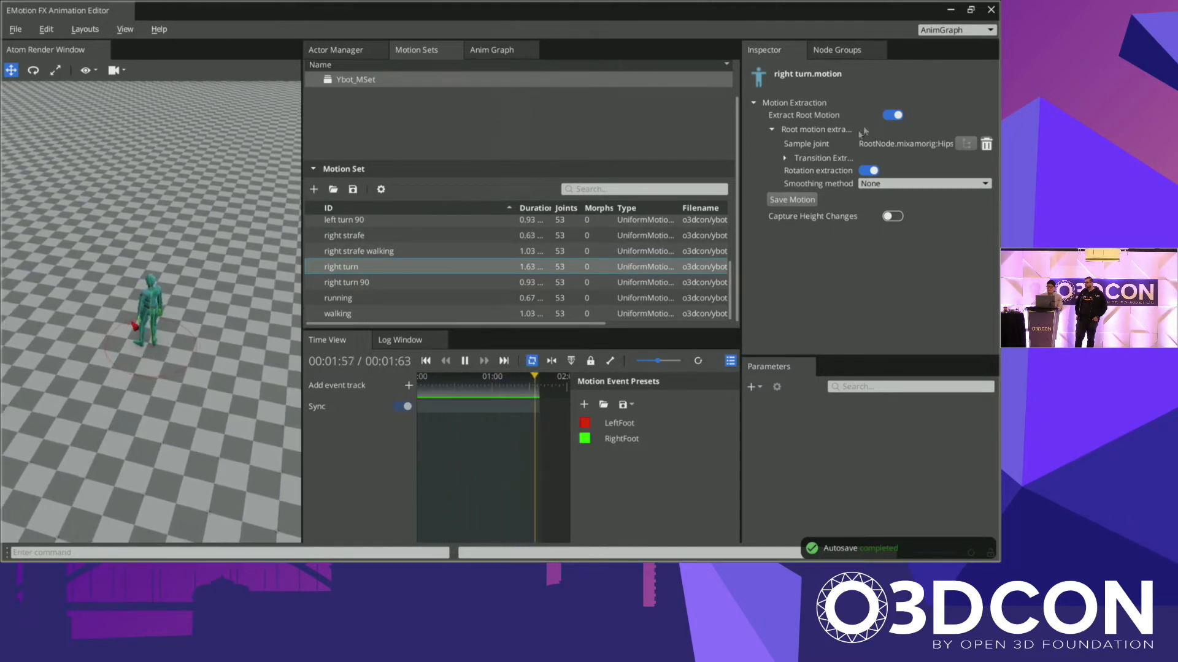
click(868, 171)
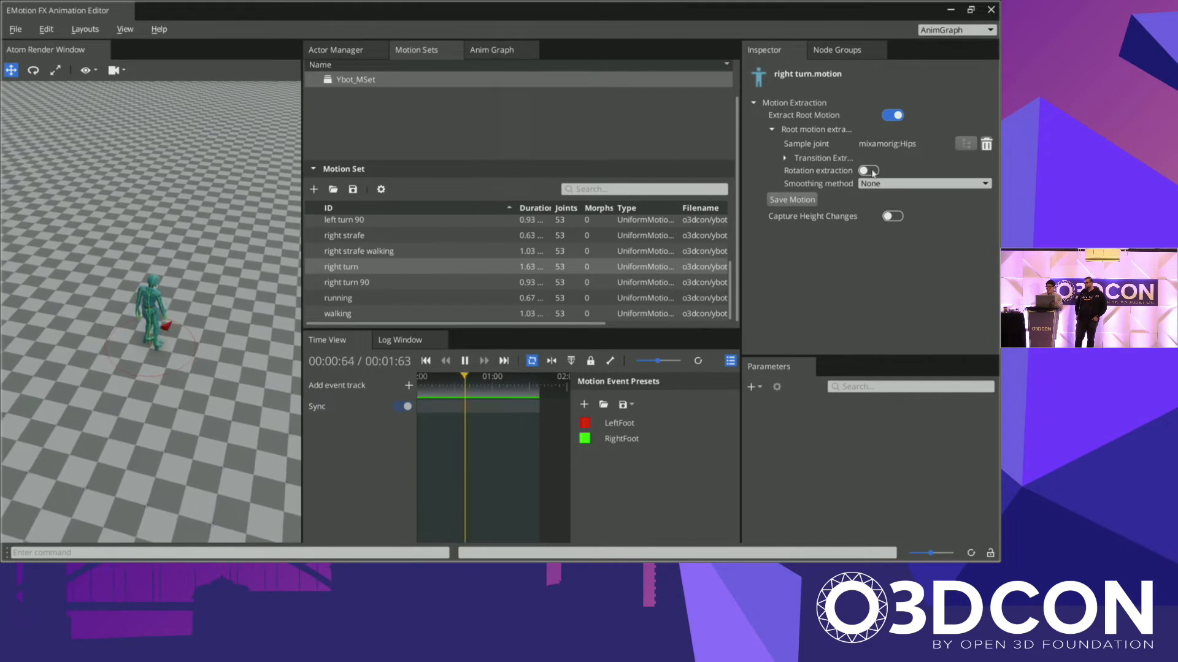
click(869, 170)
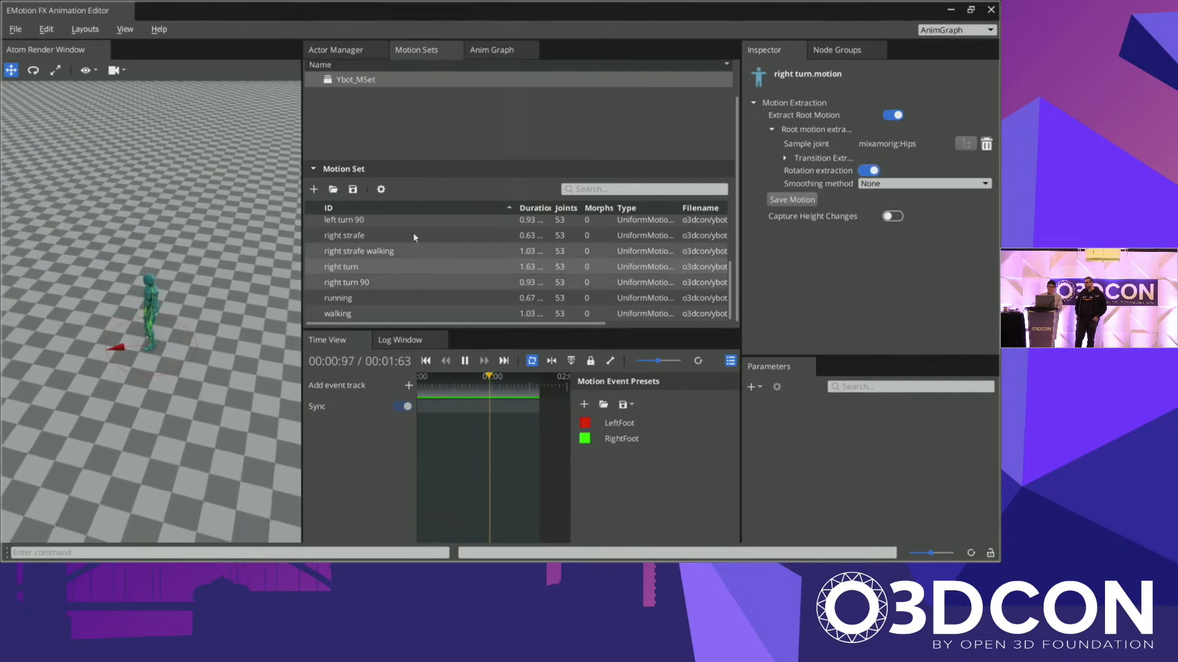
Step: Preview the remaining turn and strafe motions in Ybot_MSet, through left strafe walking, and examine their extraction settings
click(369, 252)
click(367, 284)
click(375, 267)
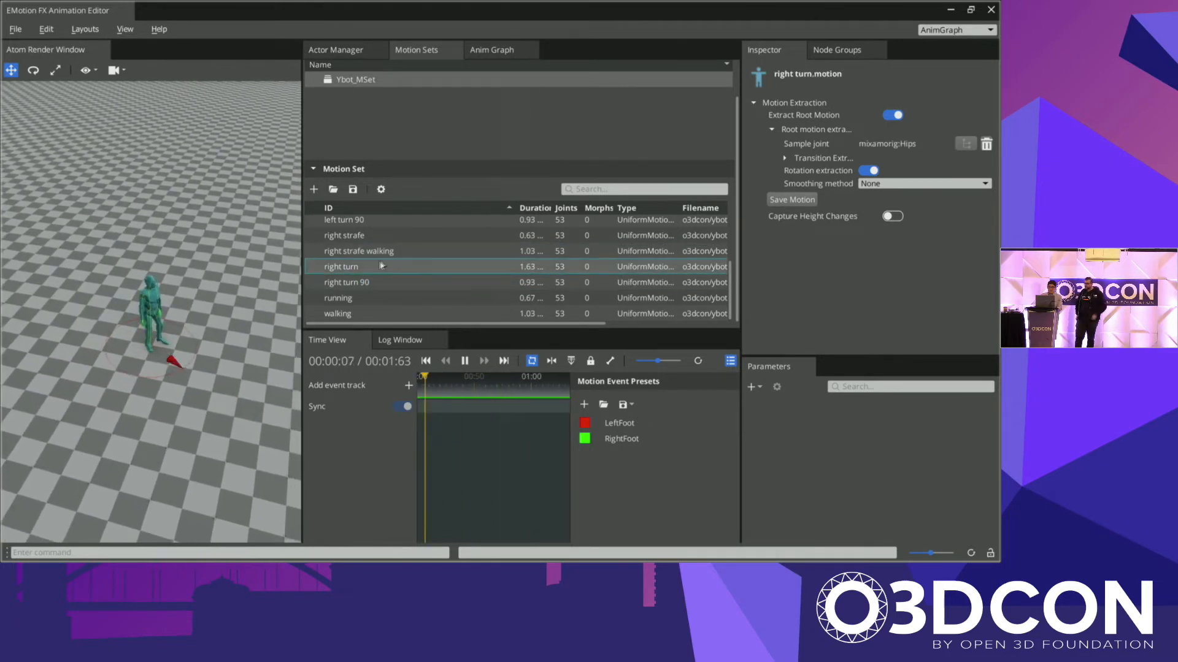
click(393, 252)
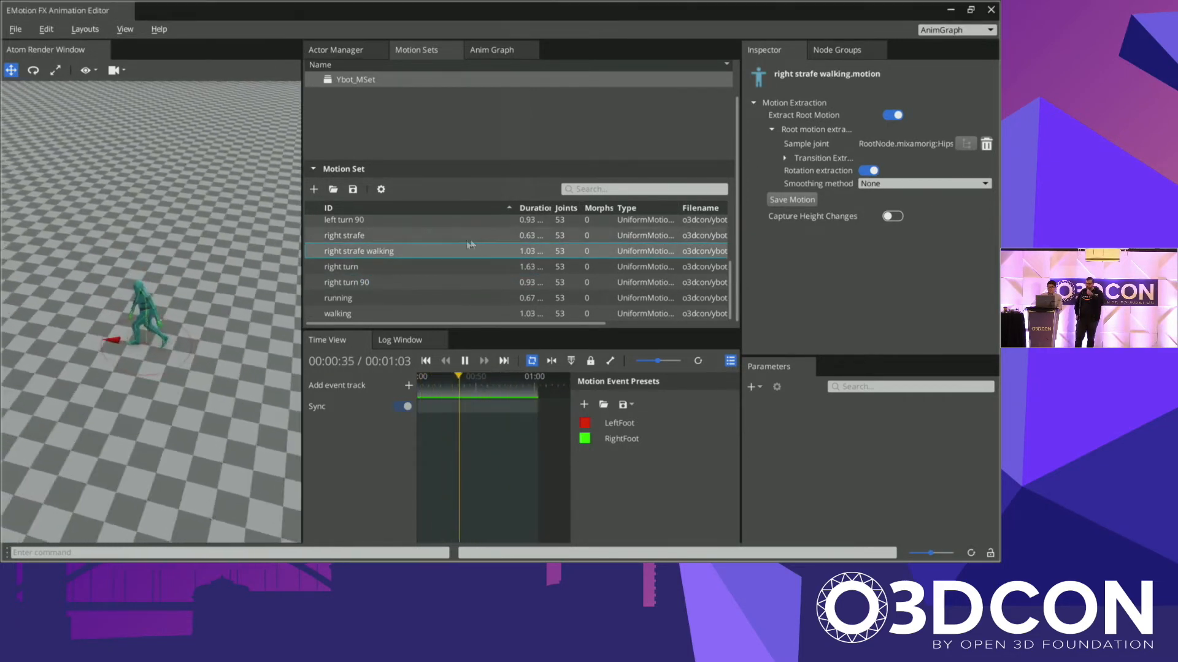
scroll(395, 266, up, 2)
click(396, 265)
click(395, 260)
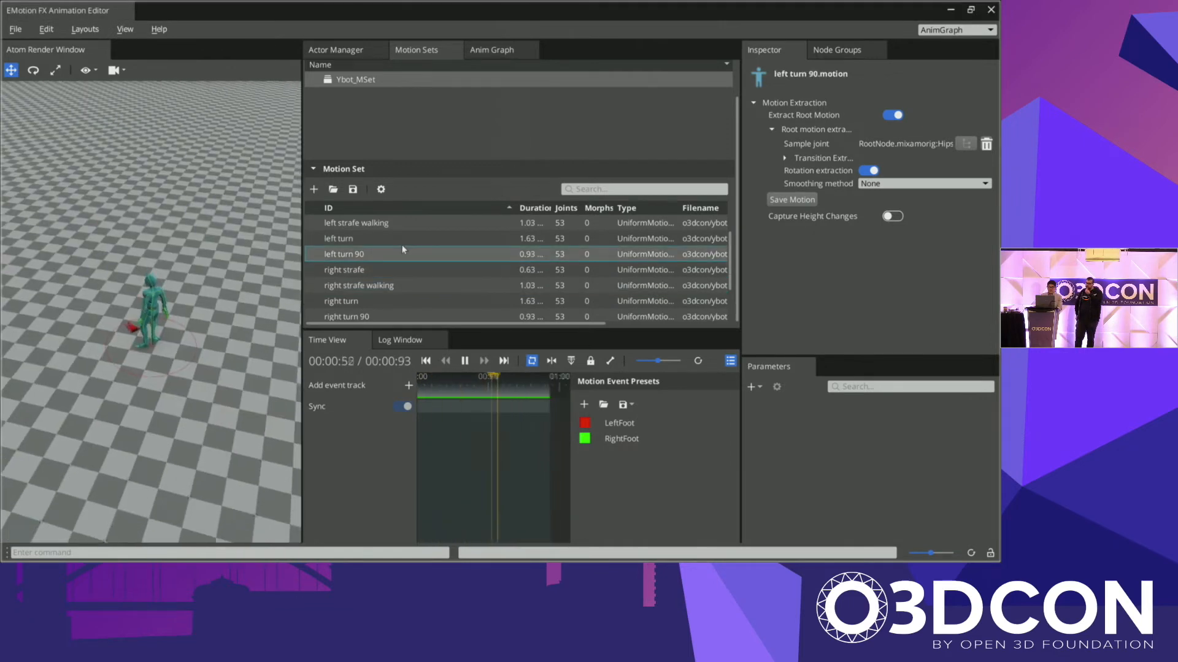
click(401, 239)
scroll(401, 245, up, 3)
click(382, 270)
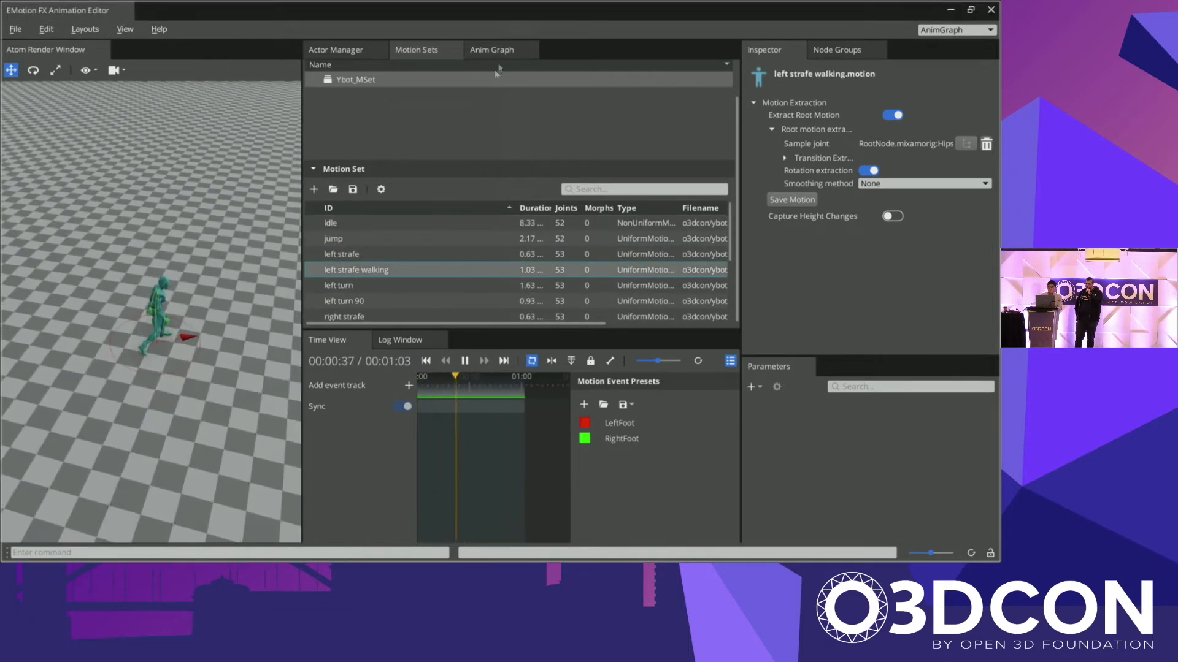
Step: Return to the Loco blend tree and review the Walk, Run and BlendN0 nodes
click(492, 50)
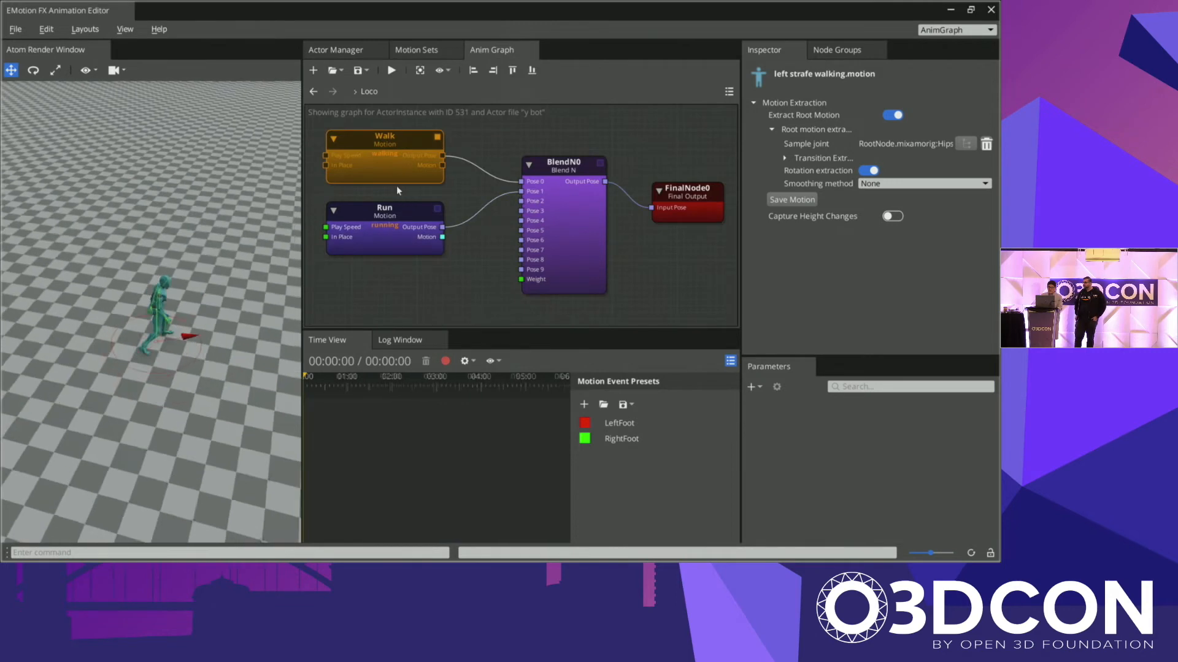
click(392, 173)
click(393, 242)
click(598, 236)
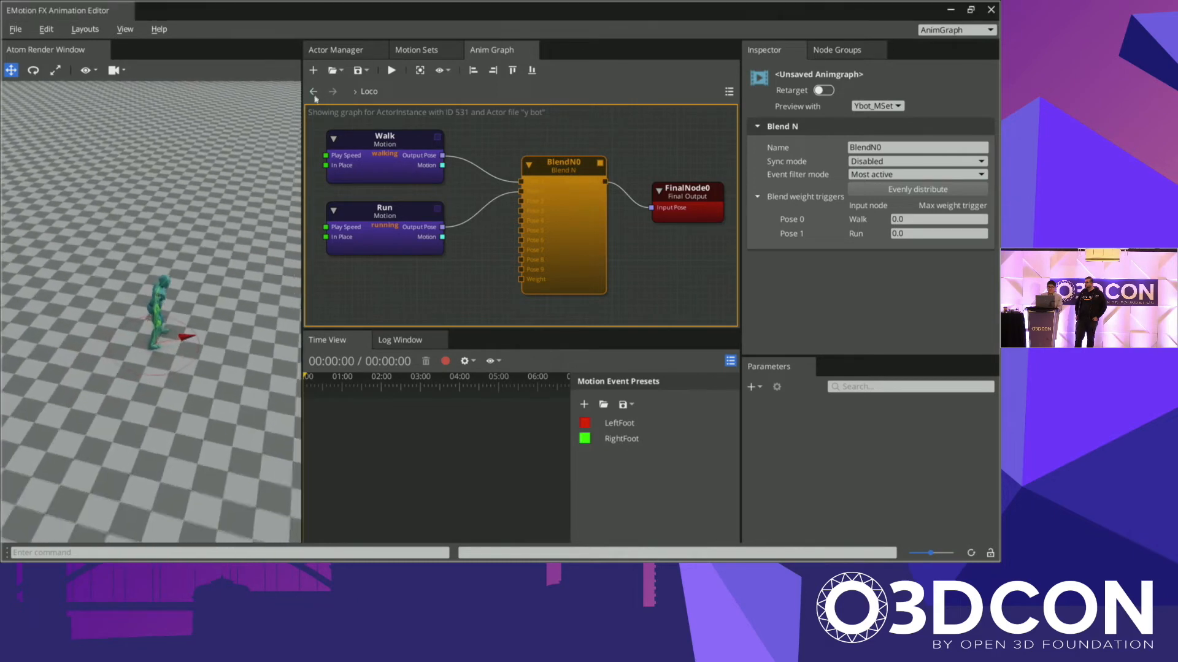
Step: Go back to the anim graph's root level and set the Loco blend tree as the entry state
click(314, 92)
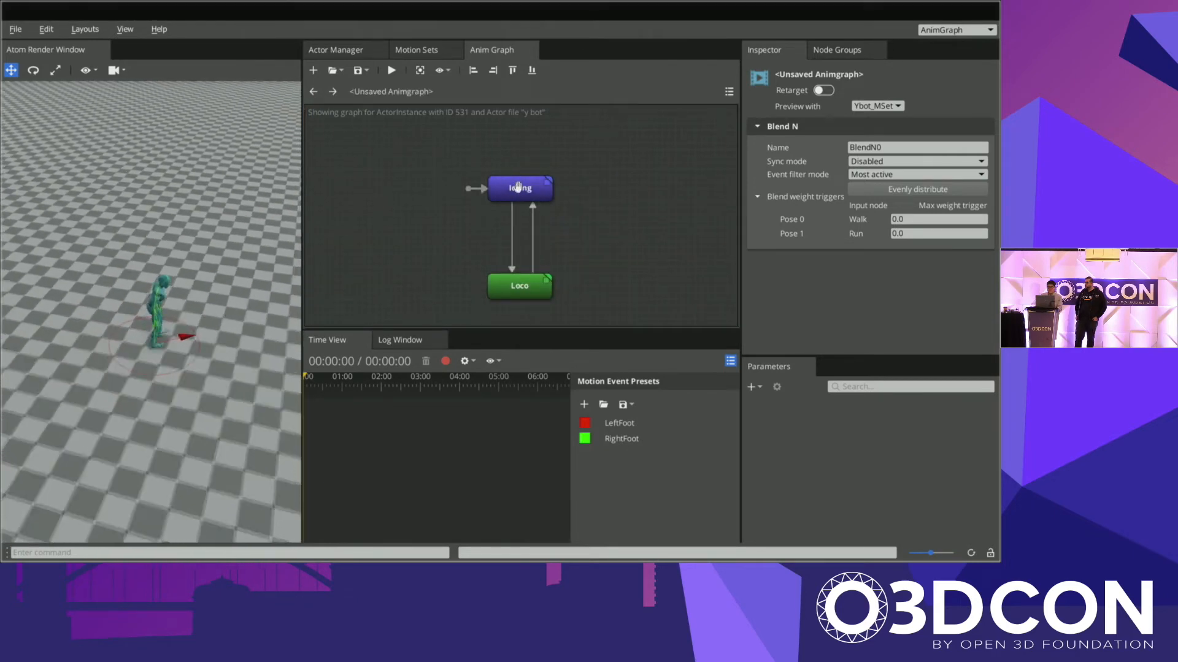
click(514, 284)
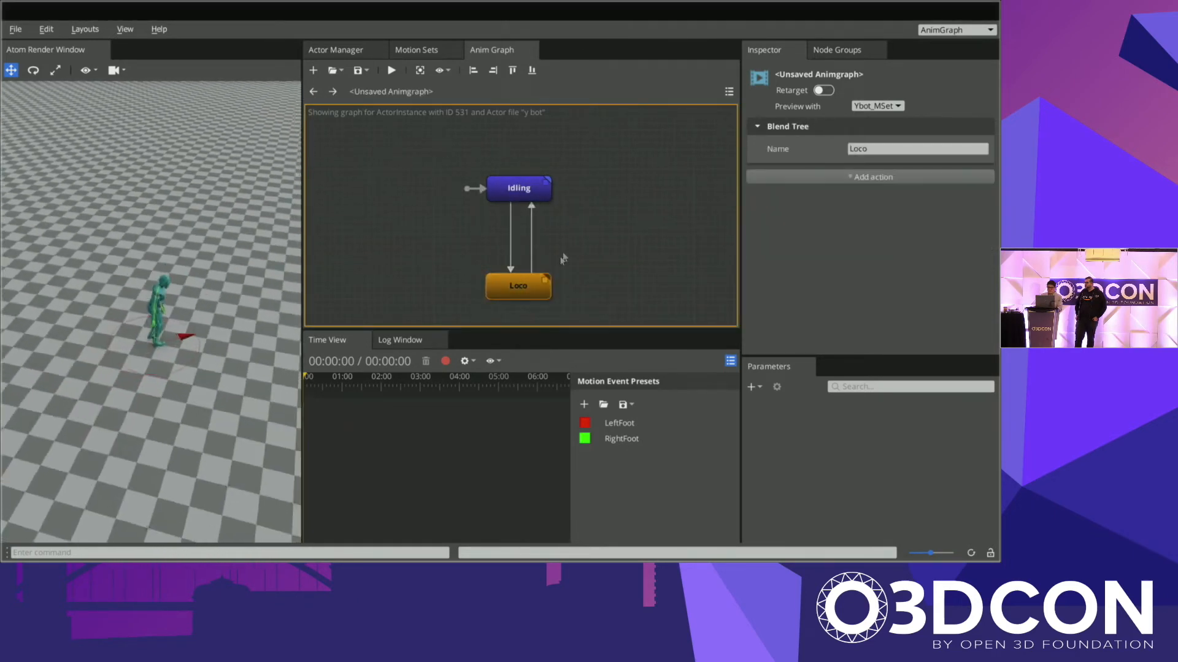
right_click(502, 292)
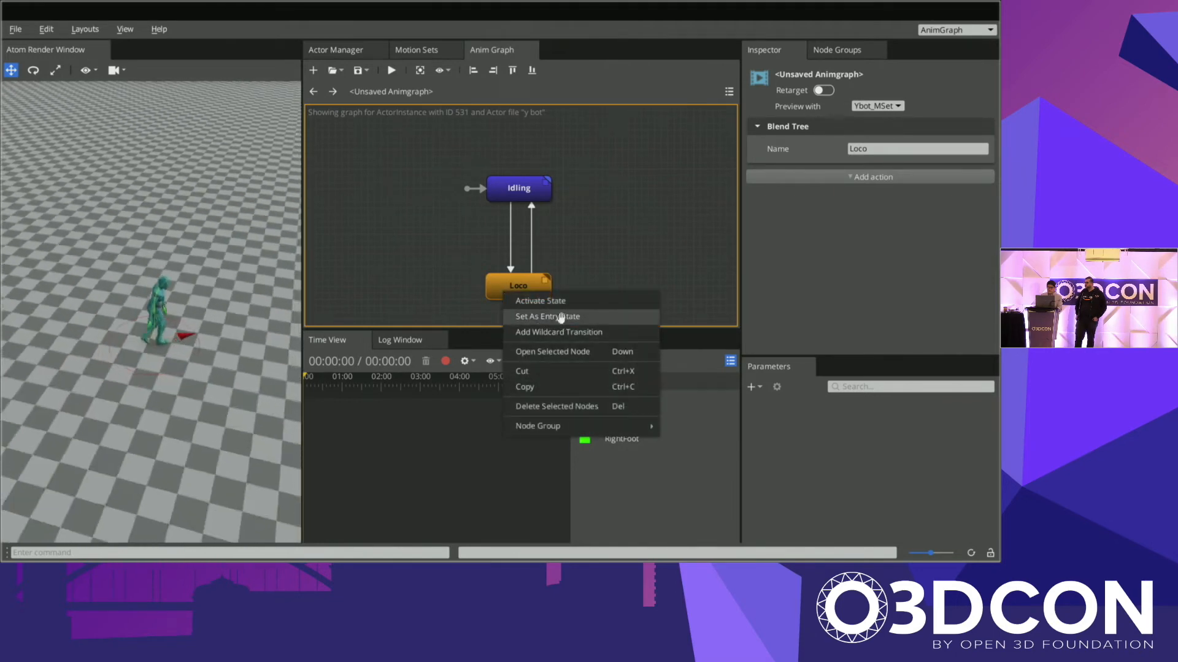
Step: Set the Loco blend tree as the entry state and activate the animation graph
click(531, 313)
click(392, 71)
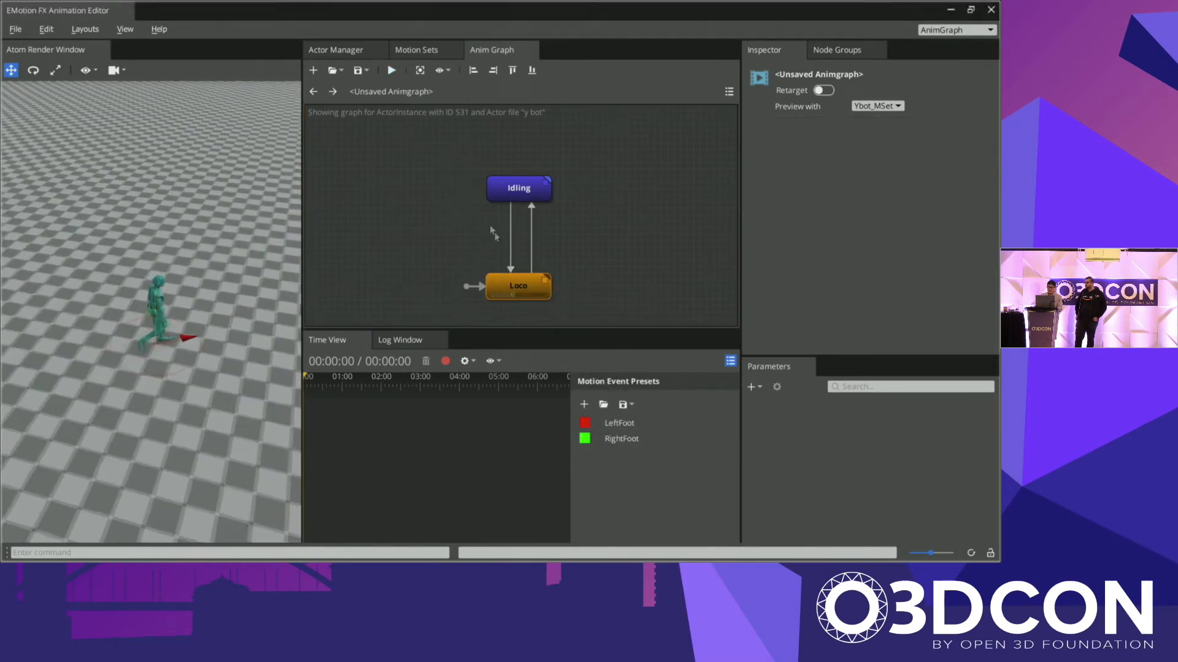
Step: Open the Loco blend tree and create a Float (slider) parameter named Speed with a range of 0.0 to 1.0
double_click(519, 286)
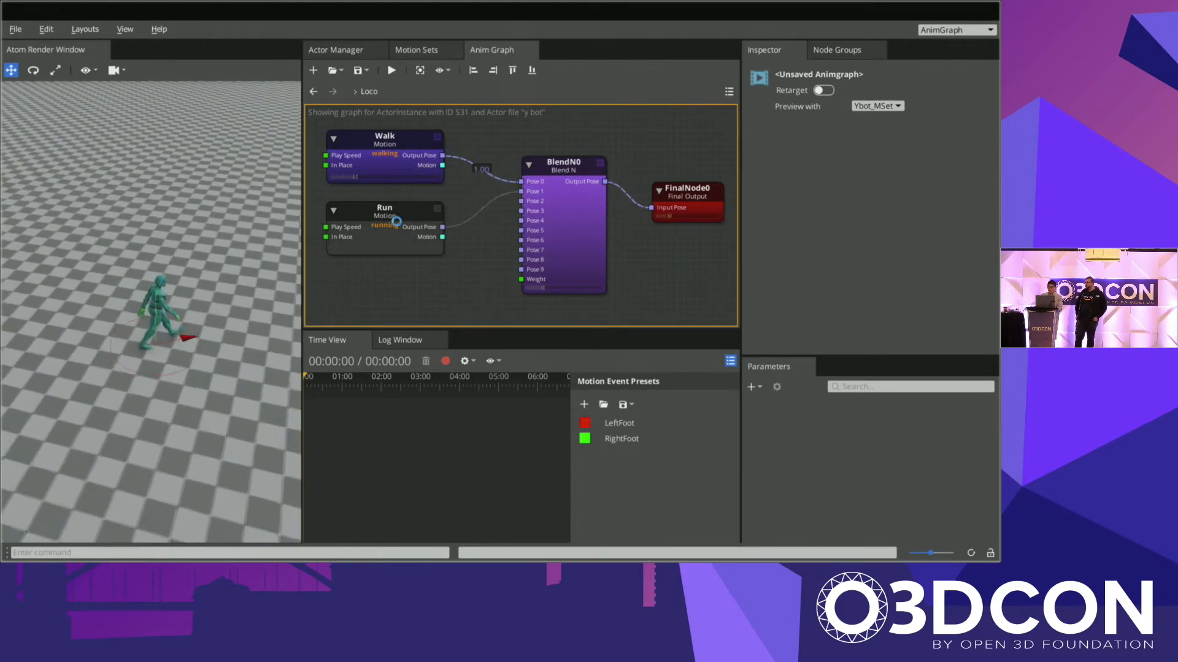
click(396, 221)
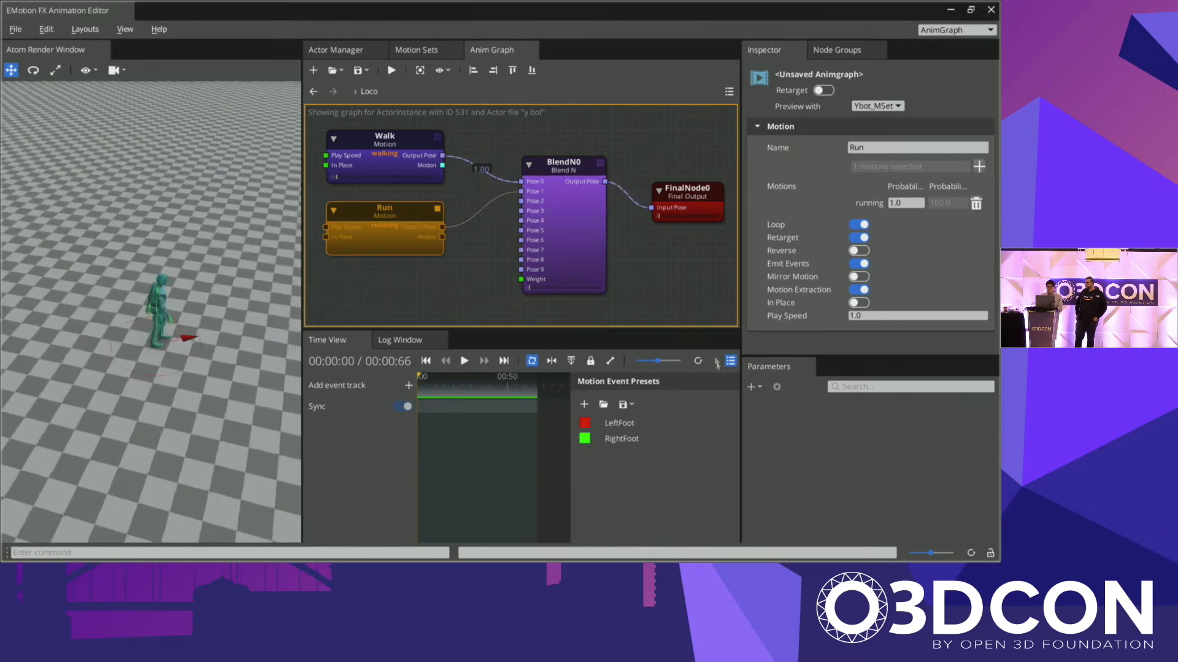
drag(589, 245, 596, 252)
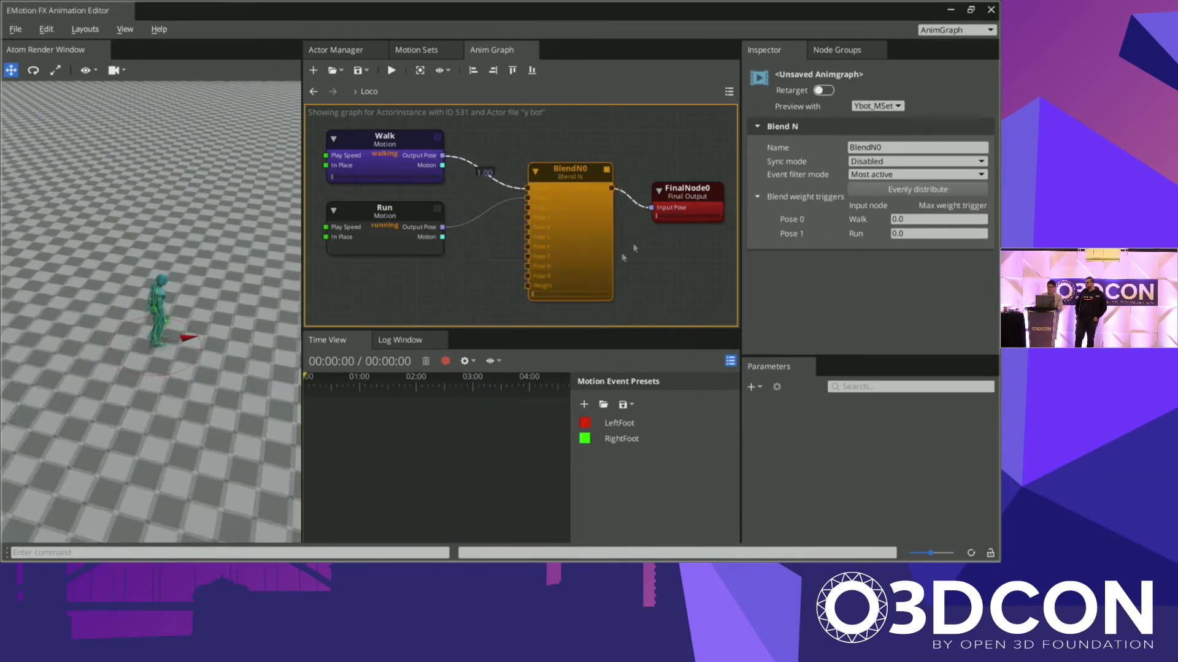
click(752, 390)
click(782, 398)
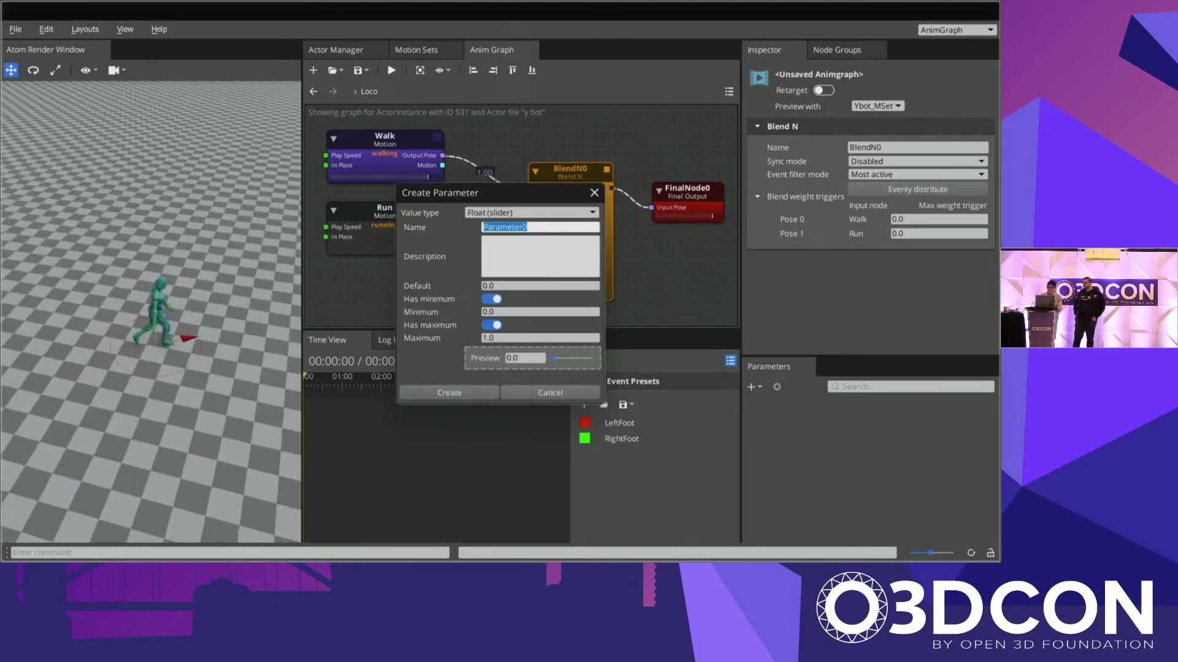
text(Speed)
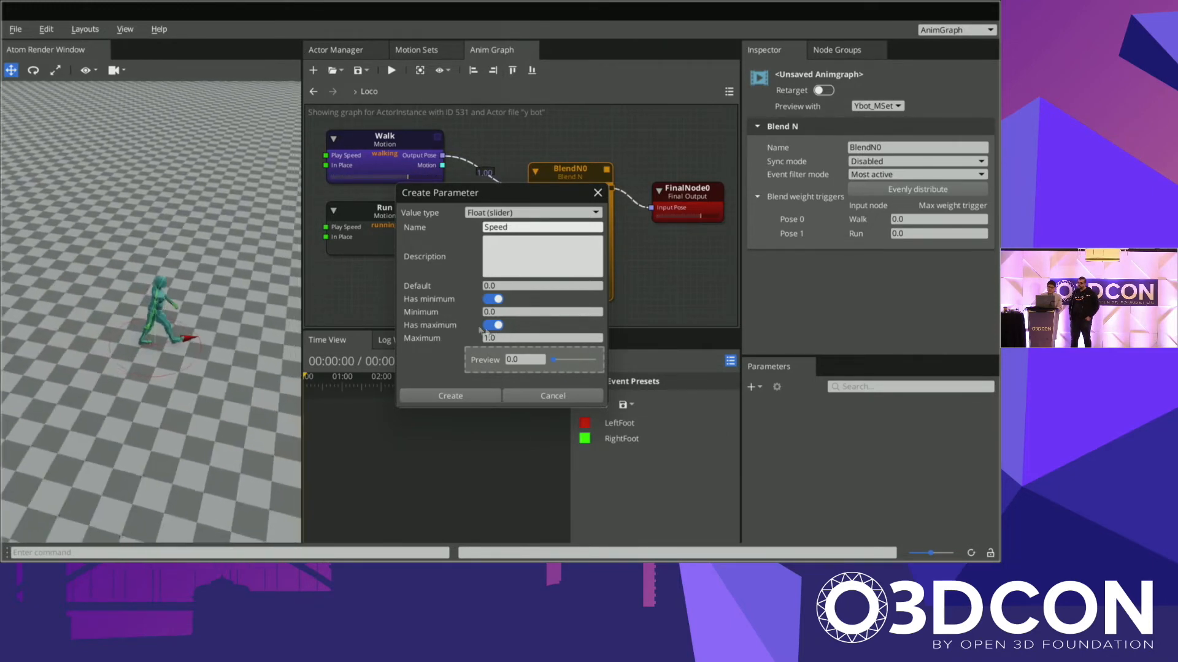
click(465, 396)
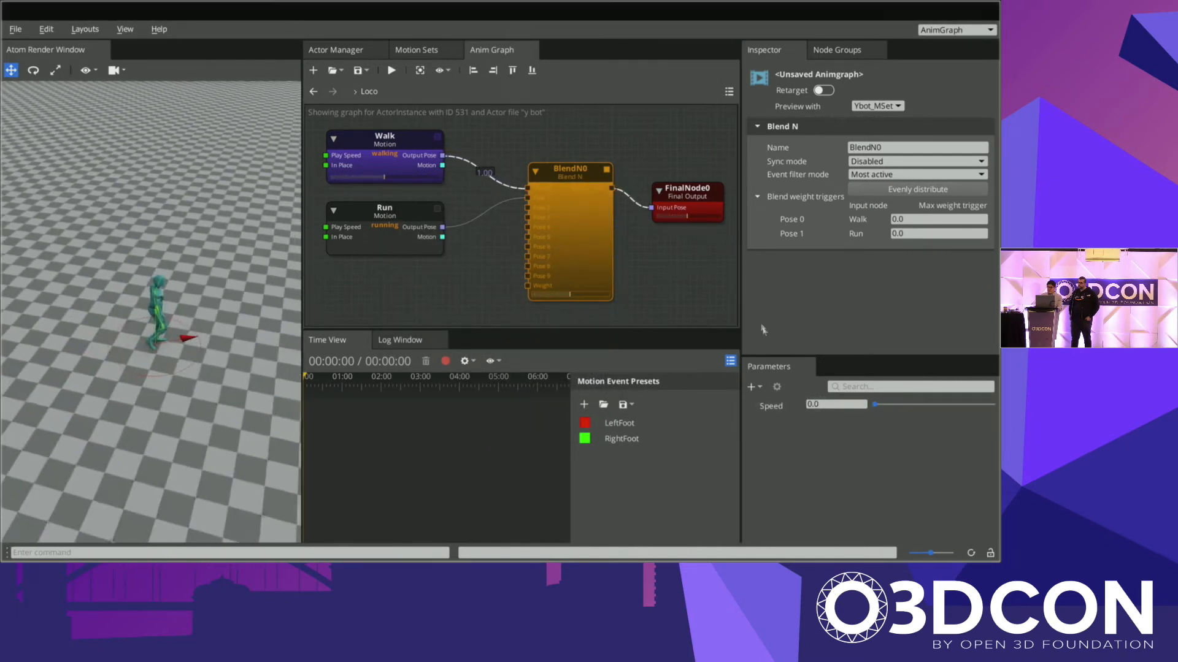
Step: Add a Parameters node below the Run node and connect its Speed output to the Weight input of BlendN0
right_click(501, 242)
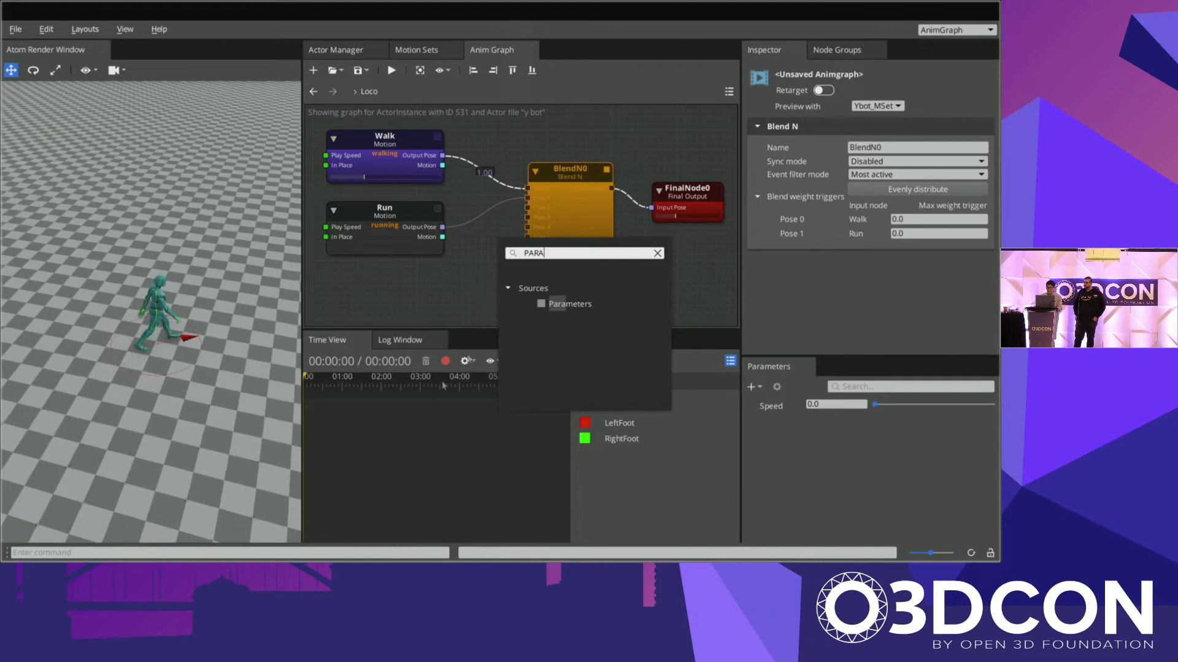
click(615, 306)
drag(506, 264, 337, 301)
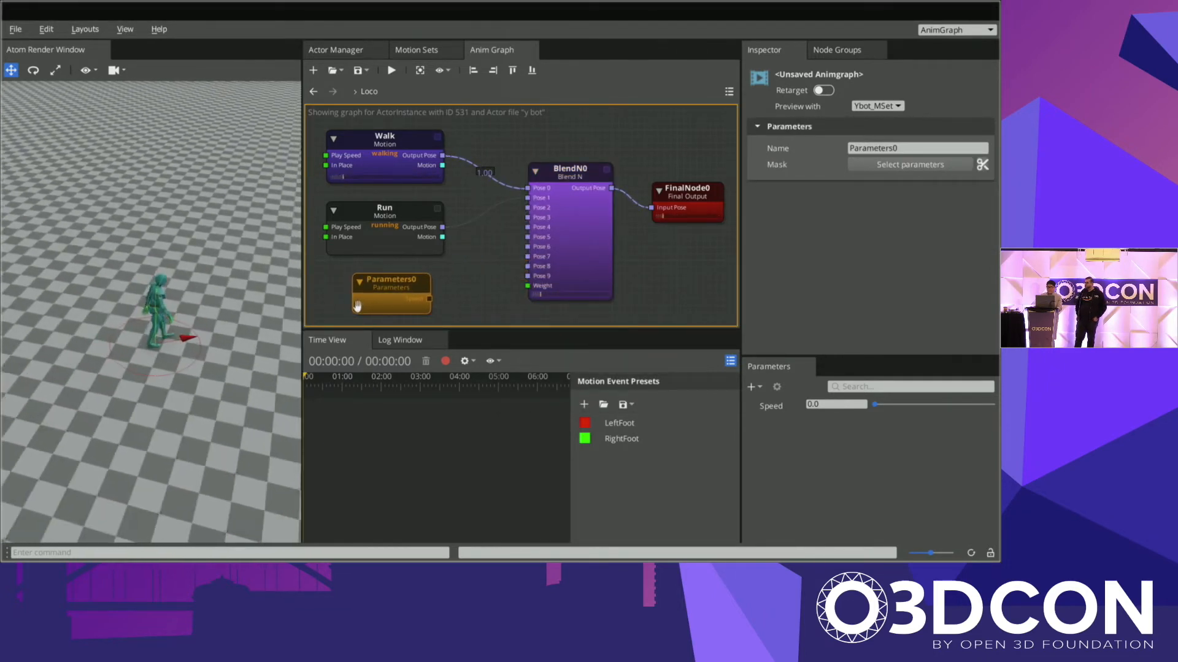
drag(430, 306, 528, 287)
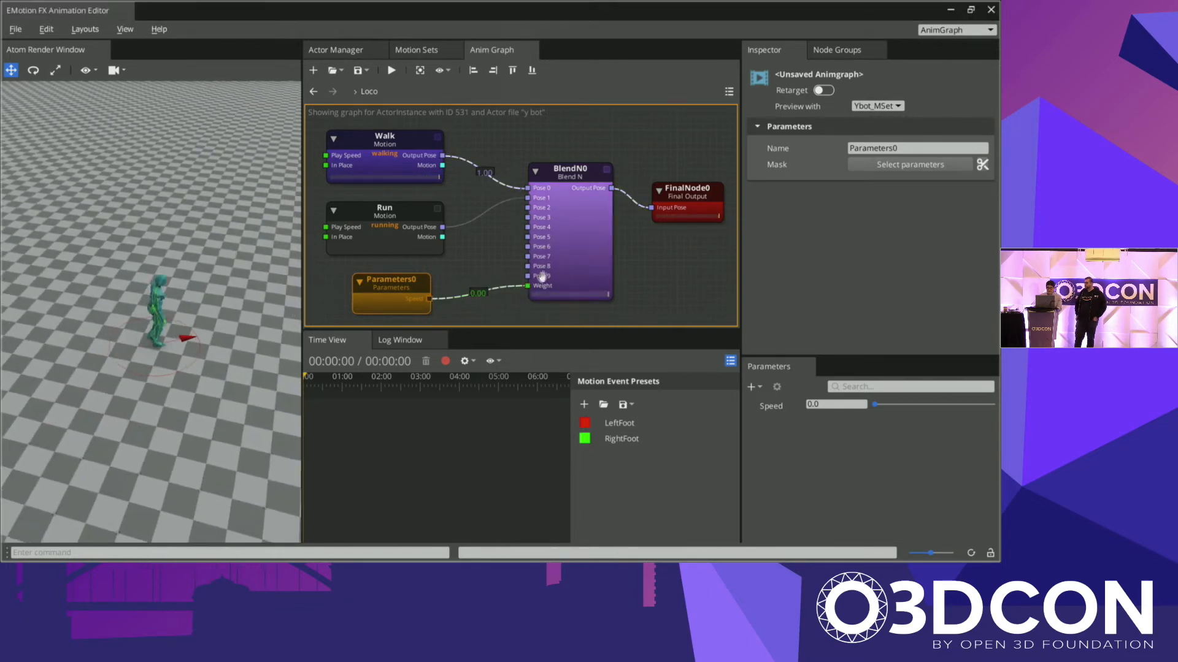
Step: Evenly distribute the blend weight triggers of BlendN0 and shift the blend and final output nodes slightly
click(552, 264)
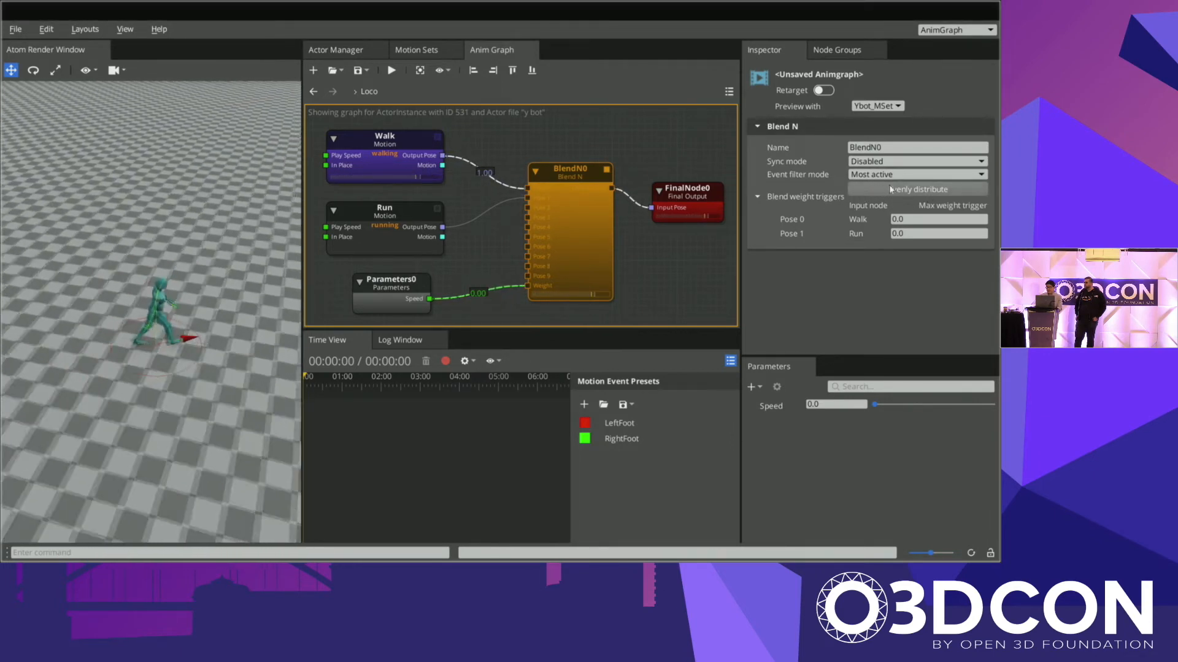
click(889, 189)
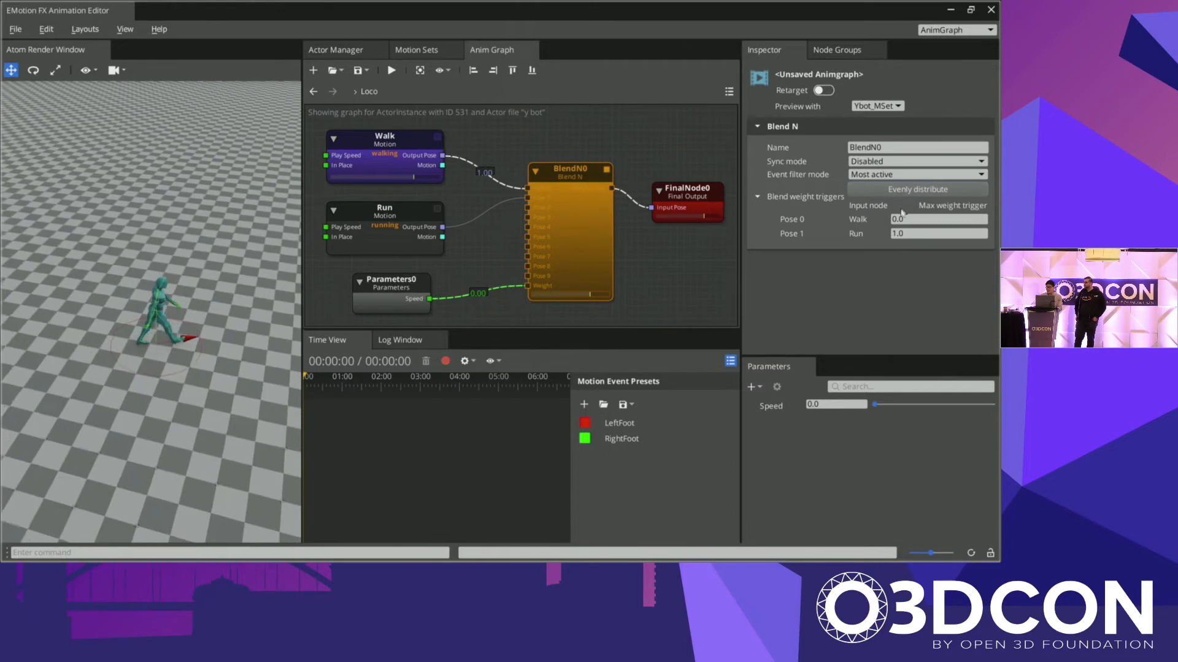
drag(591, 255, 598, 262)
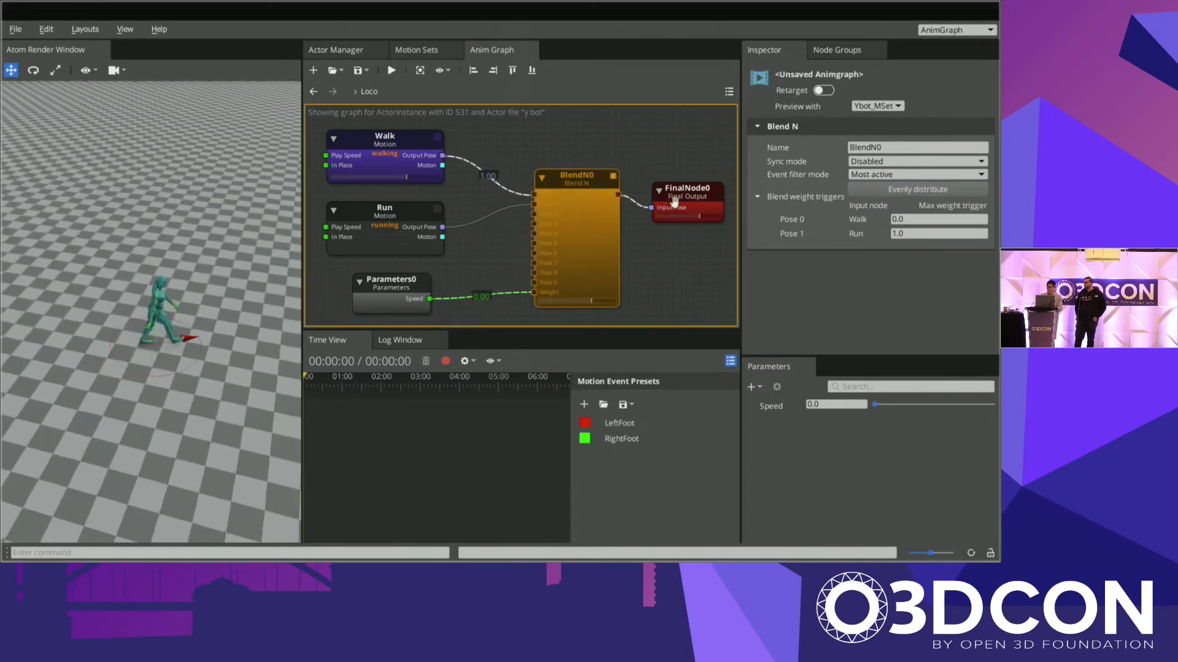
drag(678, 200, 692, 204)
Step: Preview the walk-run blend on the character up close with Speed at 0.64 and then at 0.5
drag(874, 405, 950, 405)
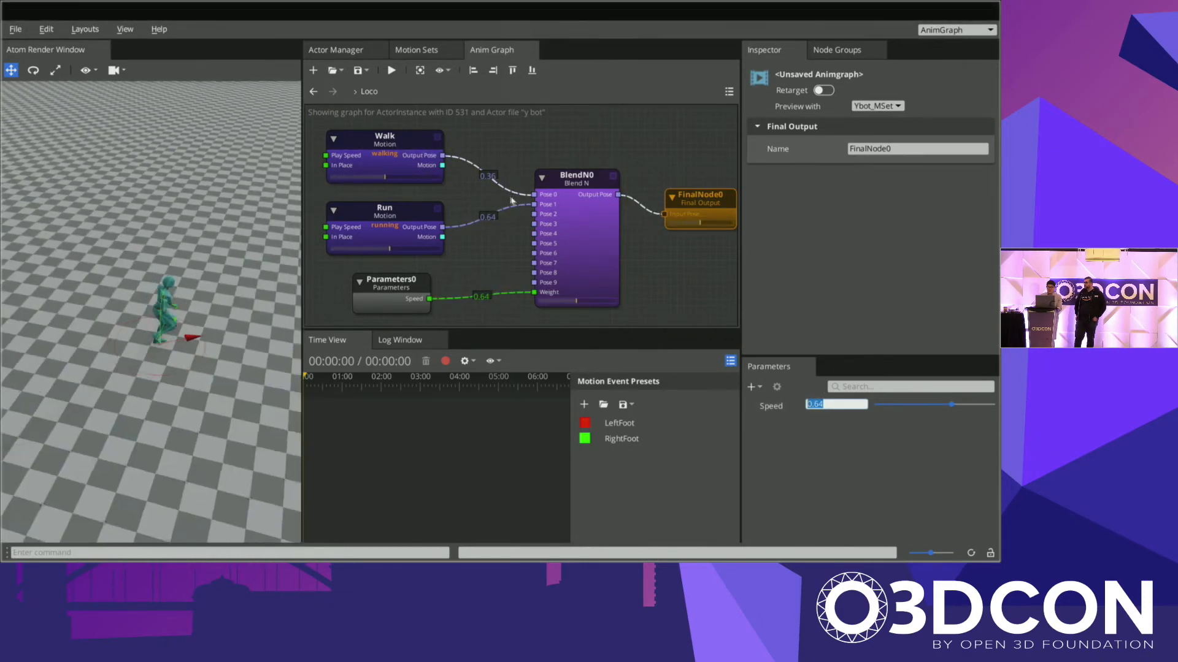
mouse_move(953, 404)
mouse_down()
mouse_move(994, 405)
mouse_move(872, 405)
mouse_move(934, 404)
mouse_up()
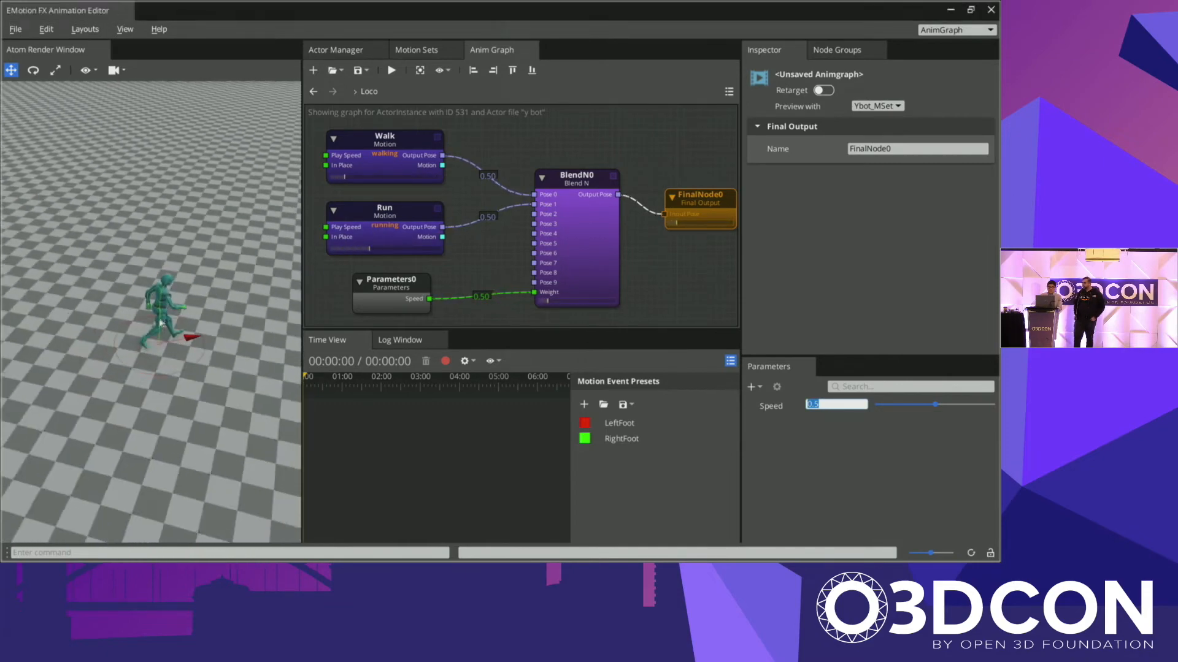
scroll(239, 306, up, 4)
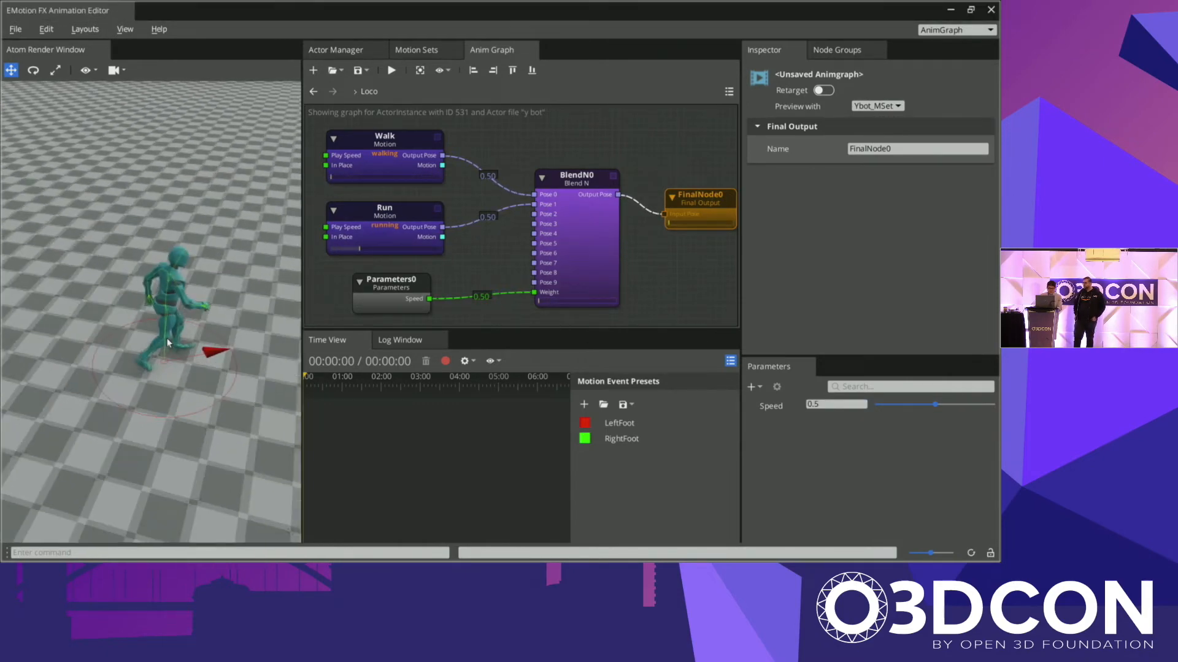
scroll(194, 355, up, 5)
scroll(193, 356, down, 5)
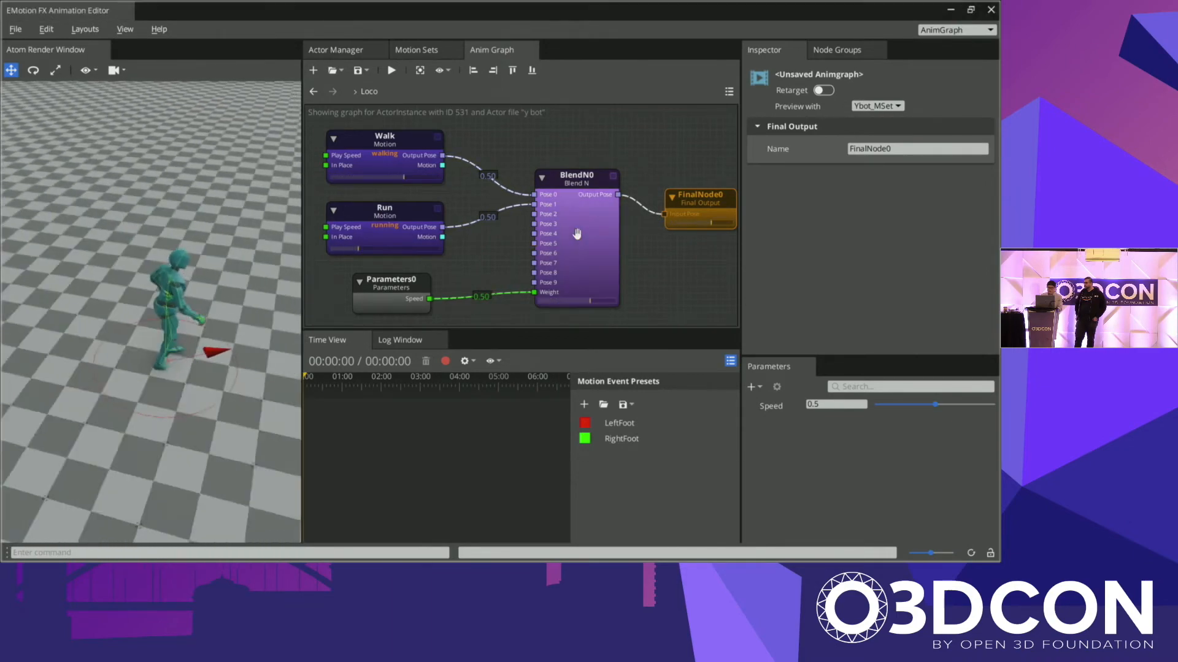
Step: Set the sync mode of BlendN0 to Event track based, check the character from the front and lower Speed to 0.0
click(576, 245)
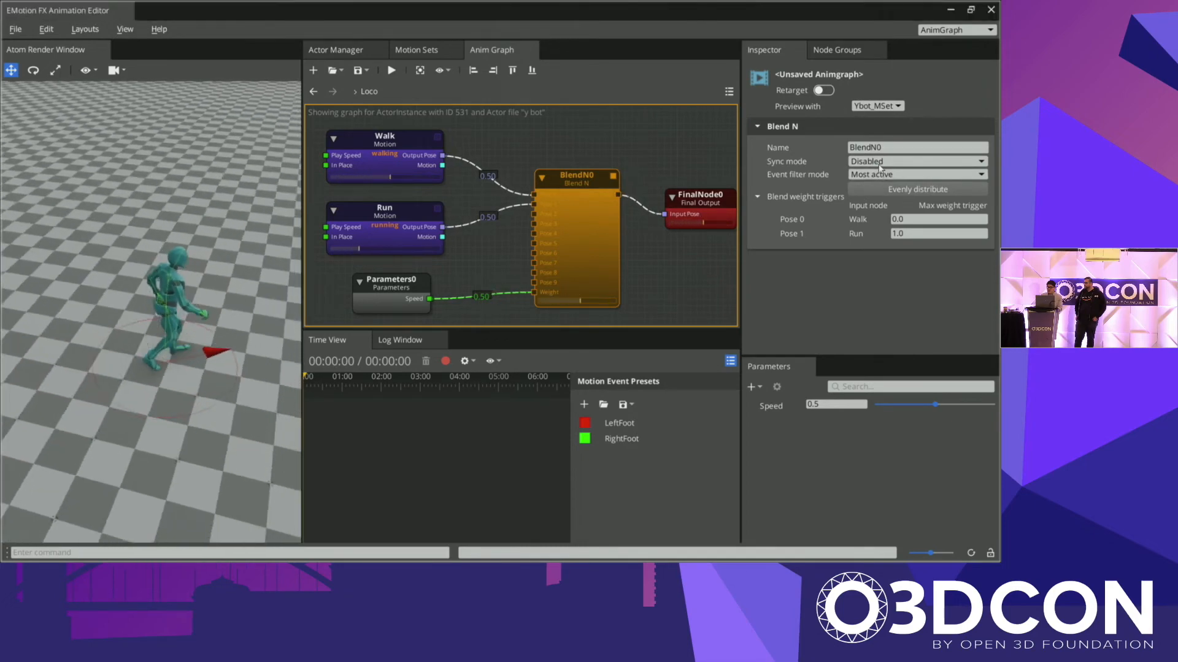
click(882, 163)
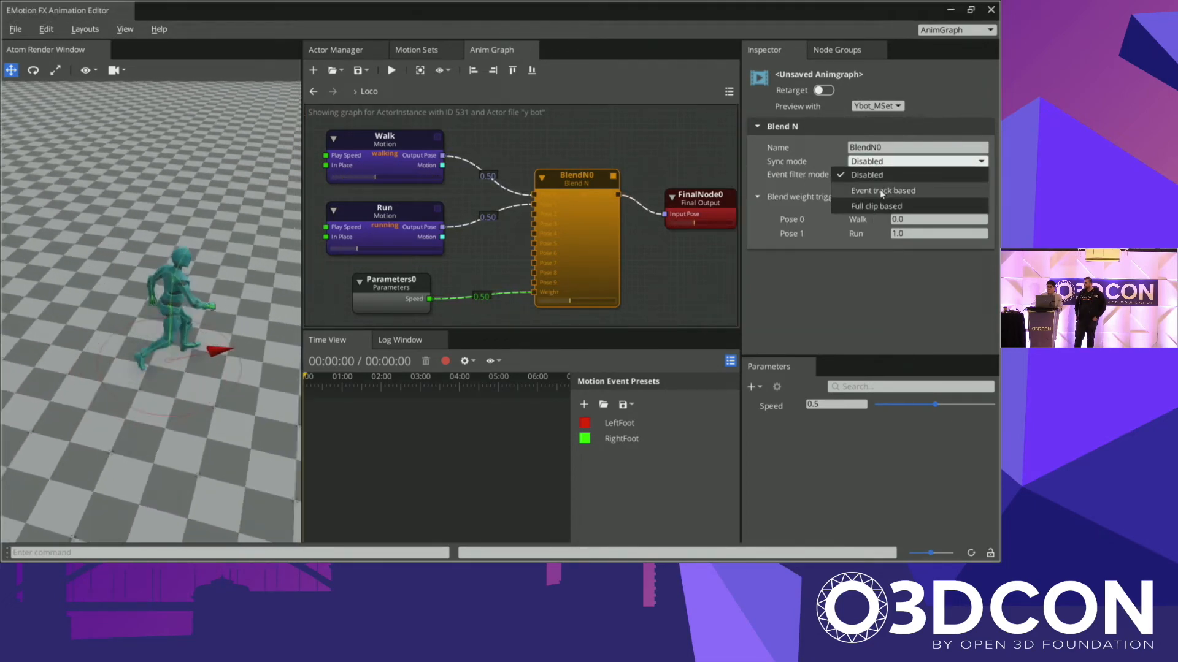
click(884, 192)
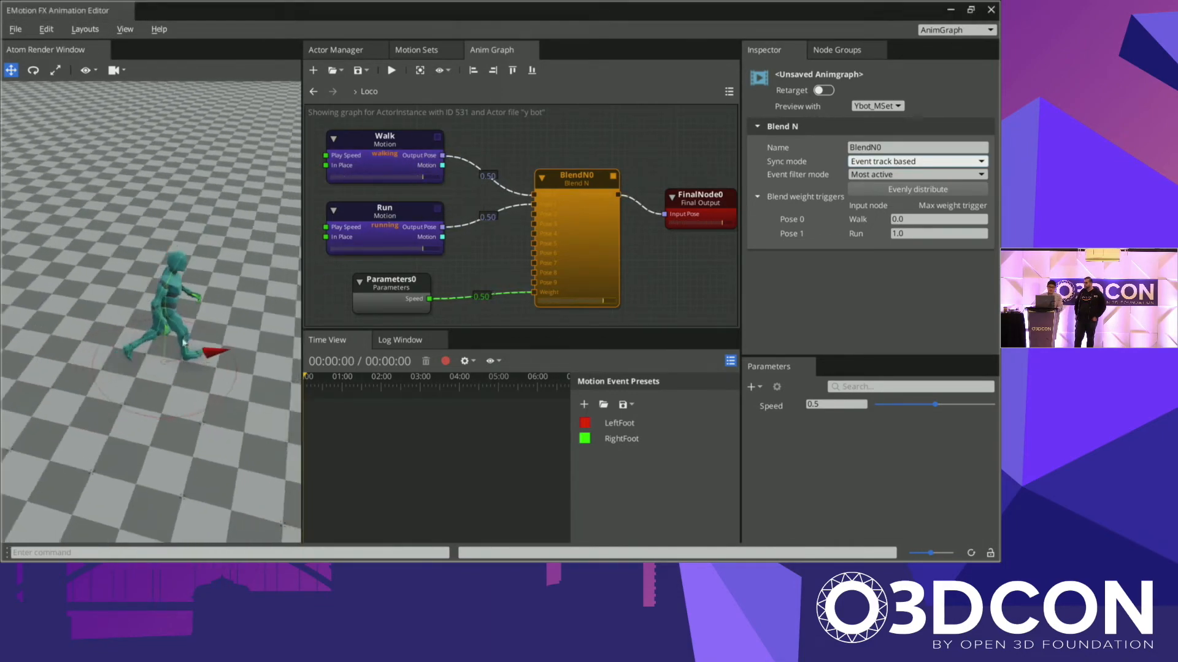
right_drag(119, 246, 287, 281)
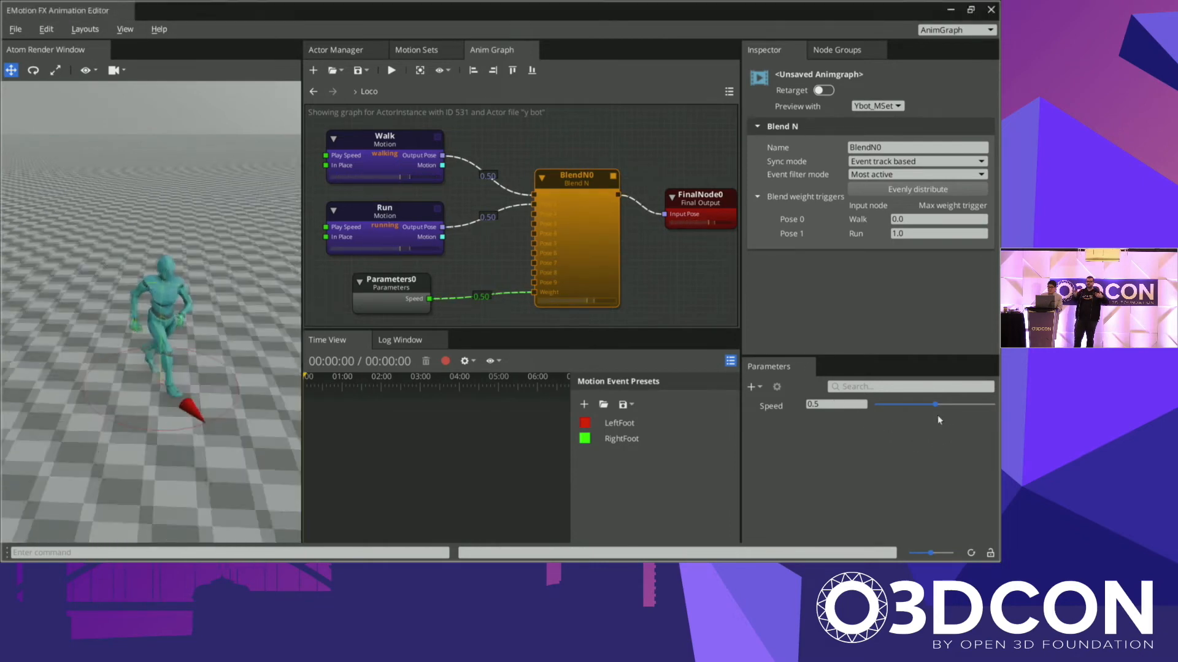
drag(935, 404, 873, 407)
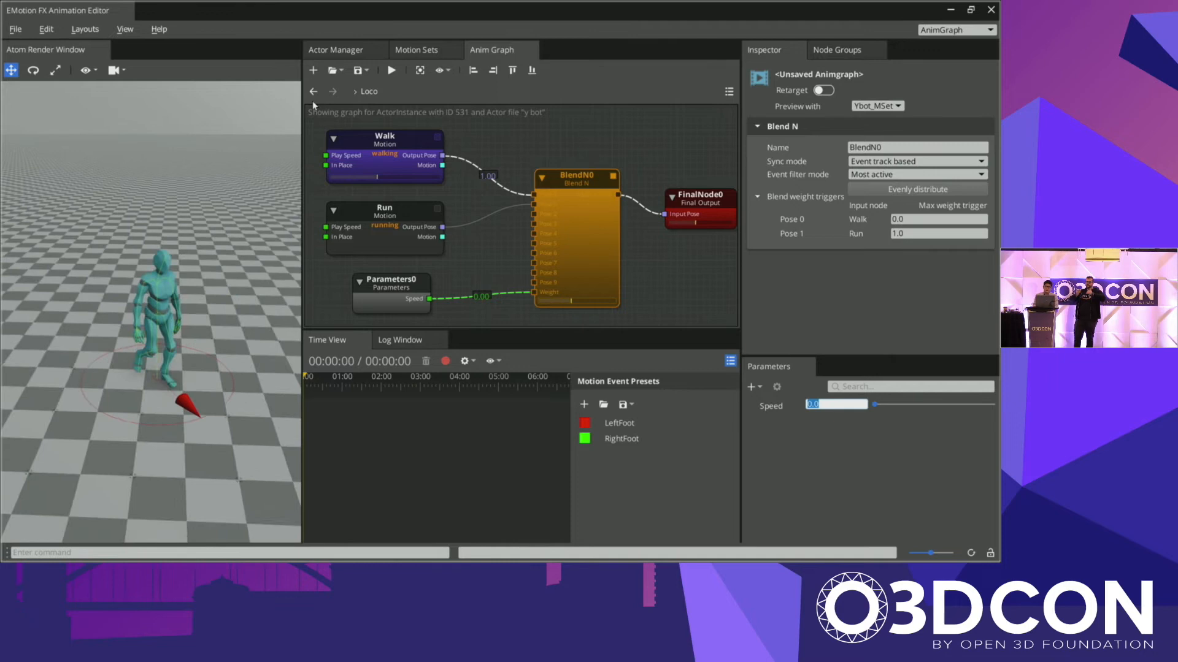
Step: Return to the root graph and add a Parameter Condition using Speed to the transition from Idling to Loco
click(314, 96)
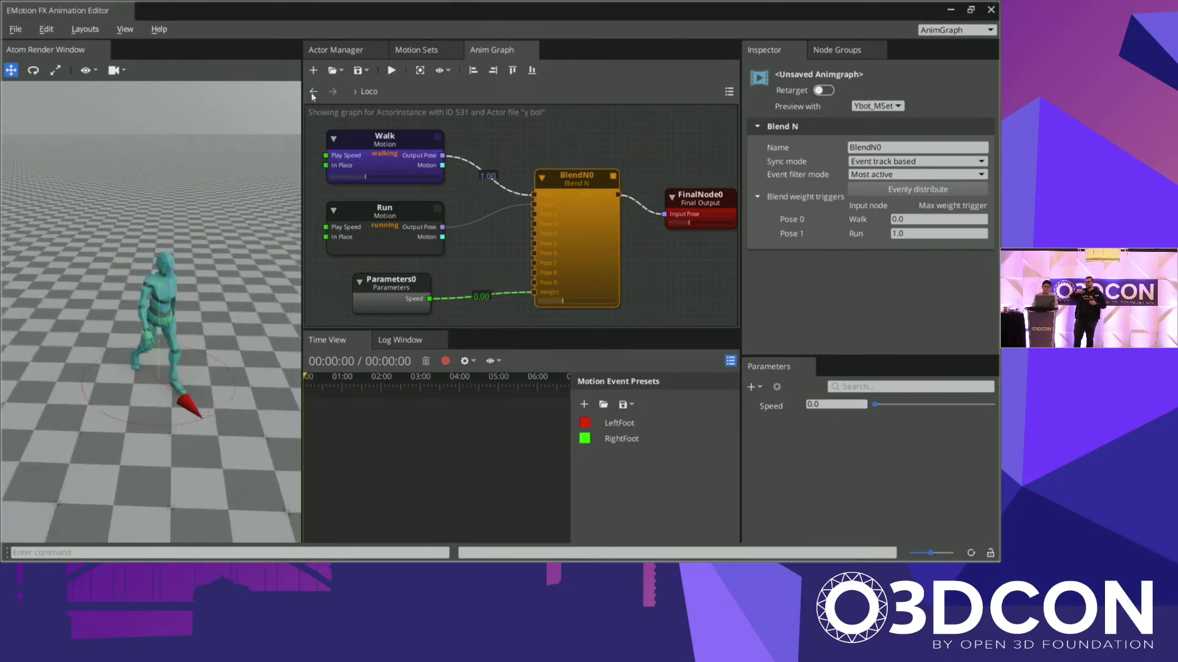
click(313, 93)
click(517, 189)
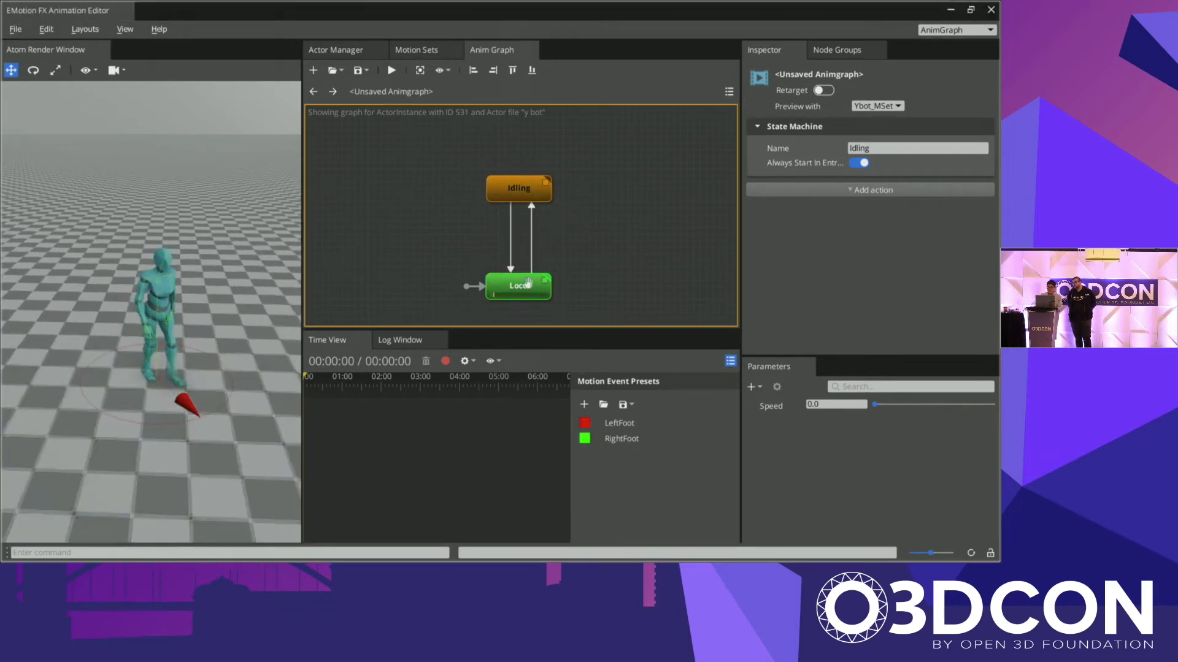
click(527, 282)
click(511, 240)
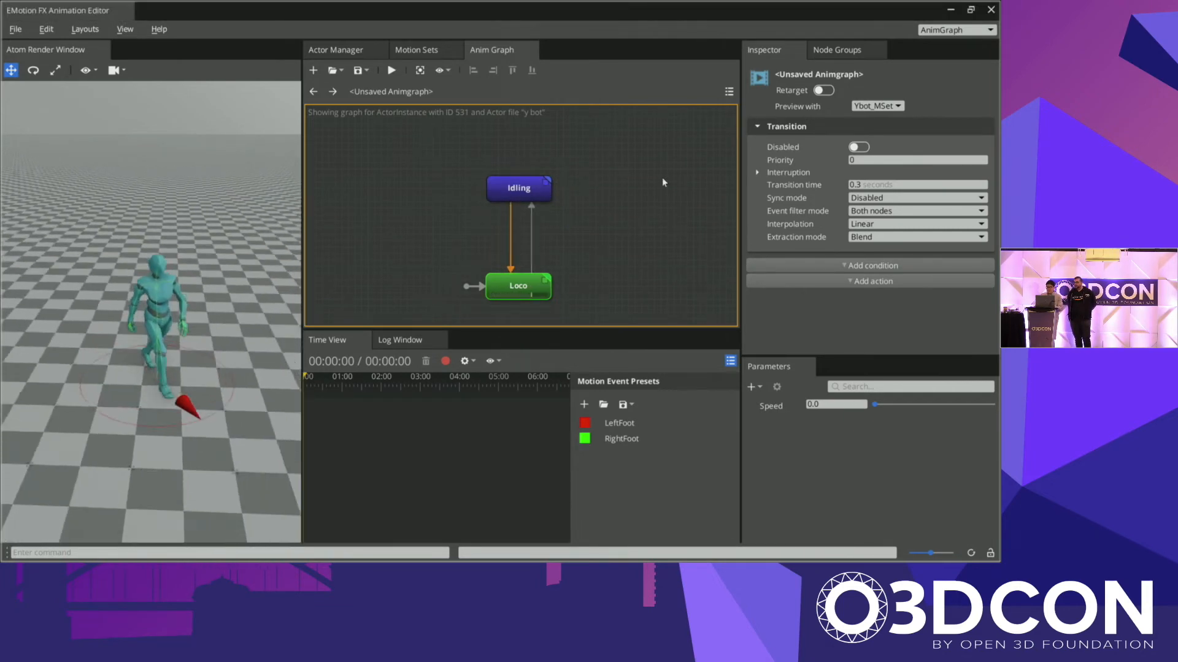
click(866, 267)
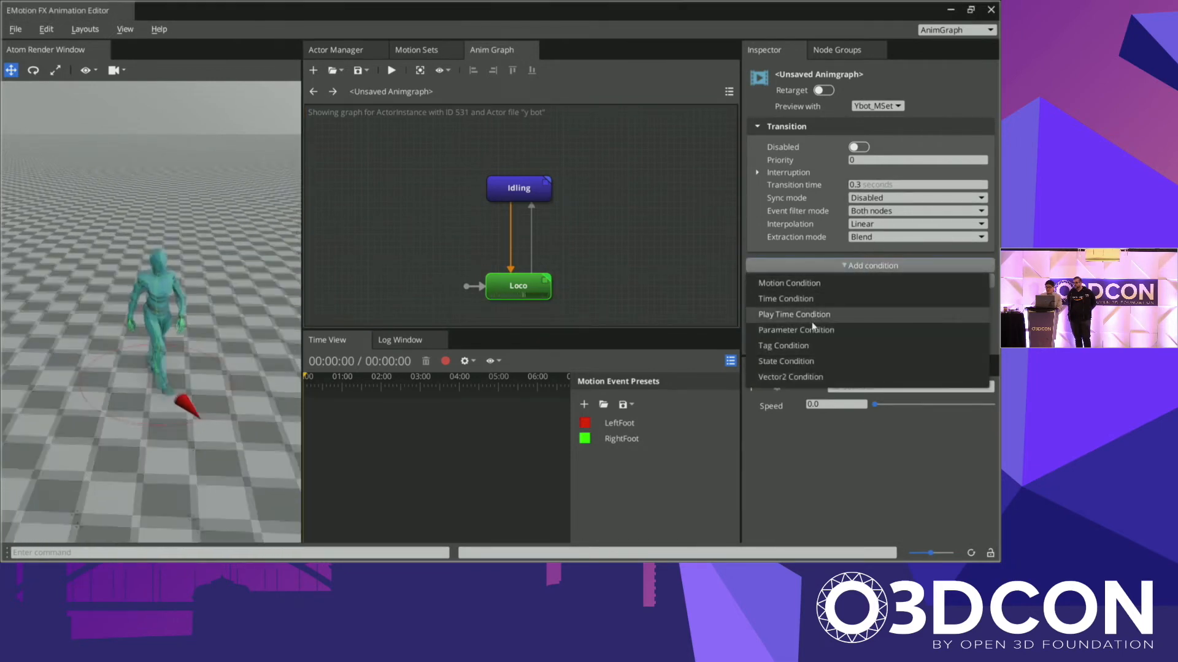
click(813, 329)
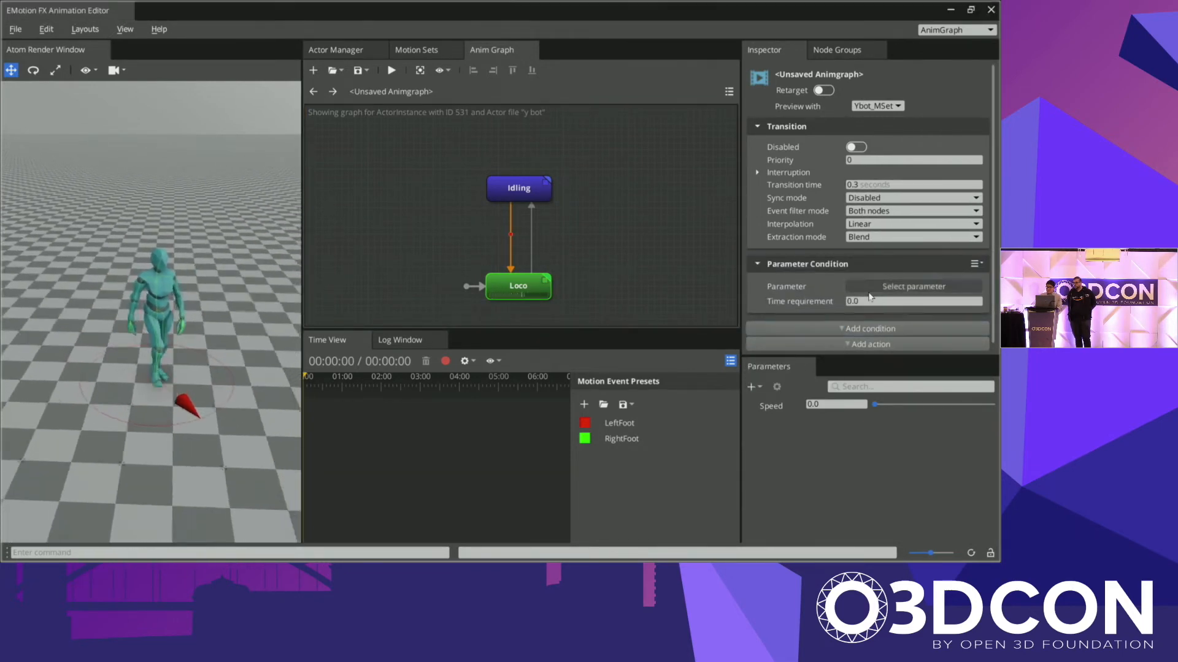
click(895, 287)
click(340, 138)
double_click(340, 138)
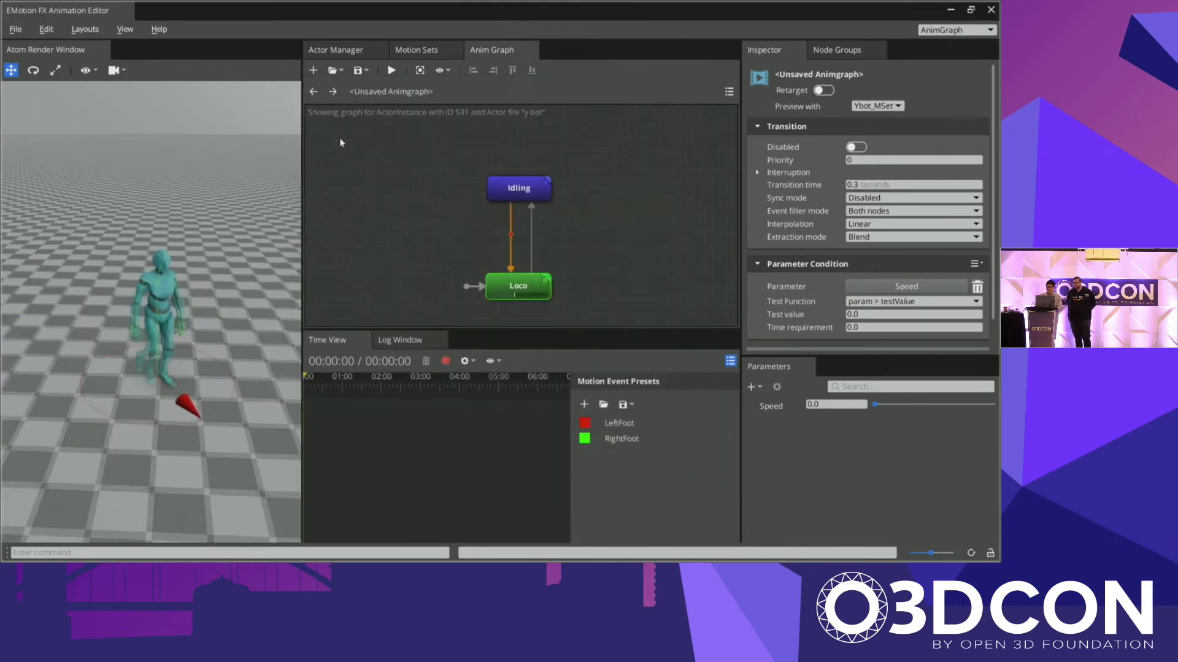
Step: Set the Idling state machine as the entry state
click(516, 195)
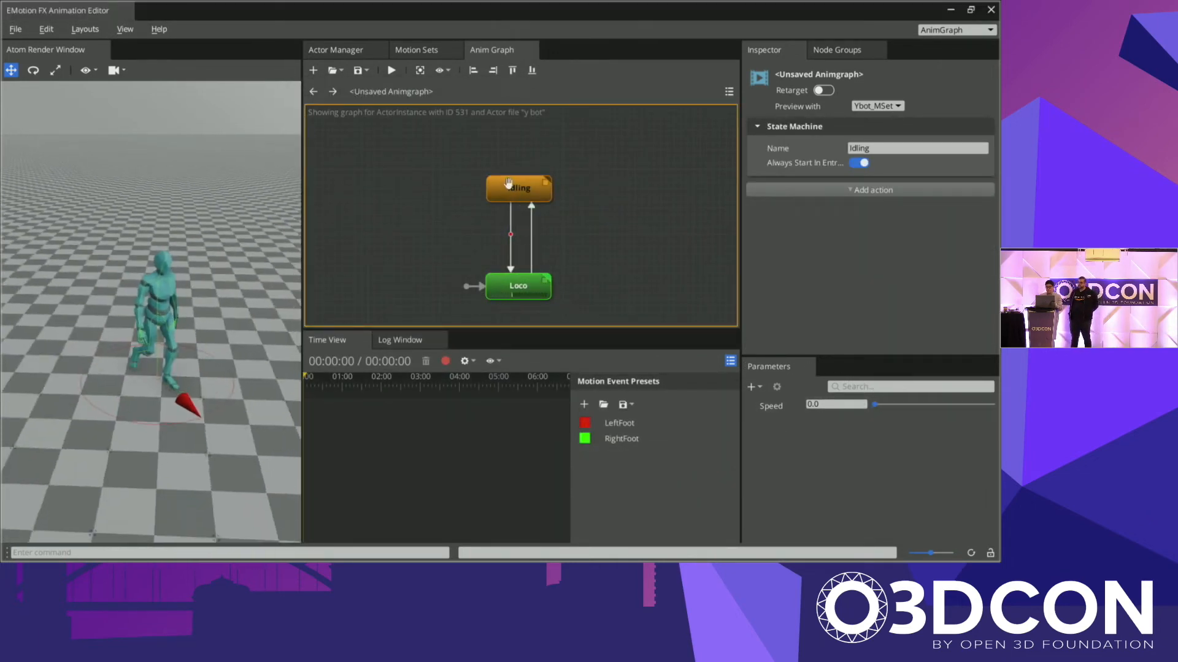
right_click(508, 183)
click(553, 211)
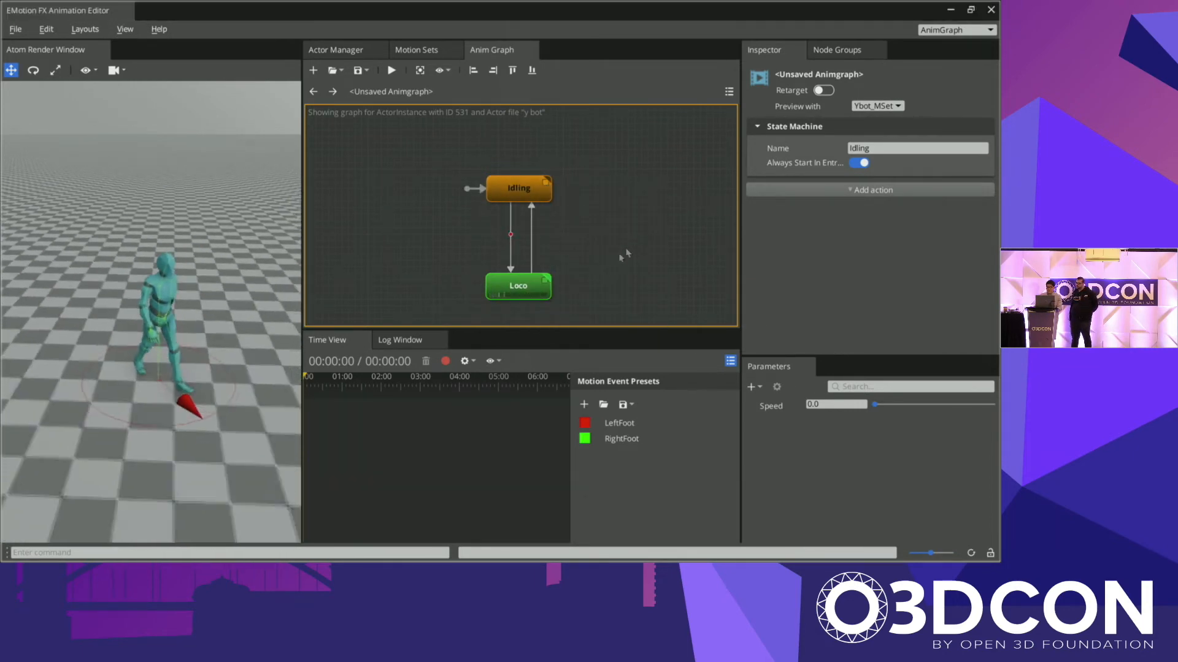
Step: Nudge the Loco node upward and set the test value of the Idling-to-Loco transition's Speed condition to 0.1
drag(518, 284, 516, 276)
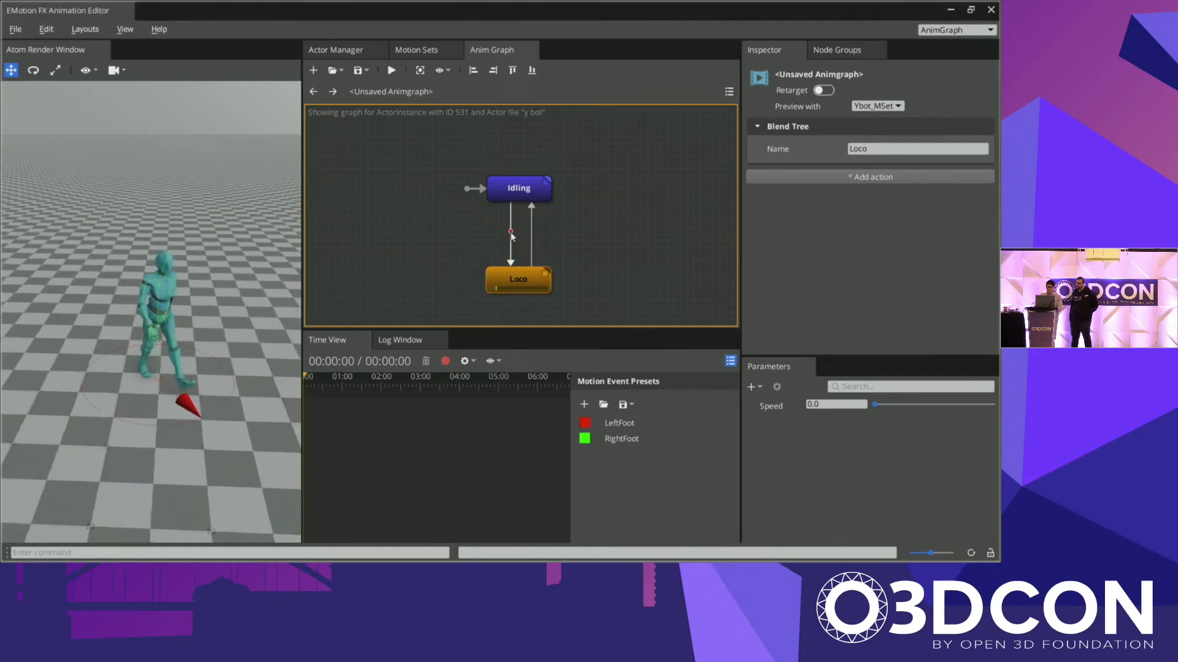
click(511, 233)
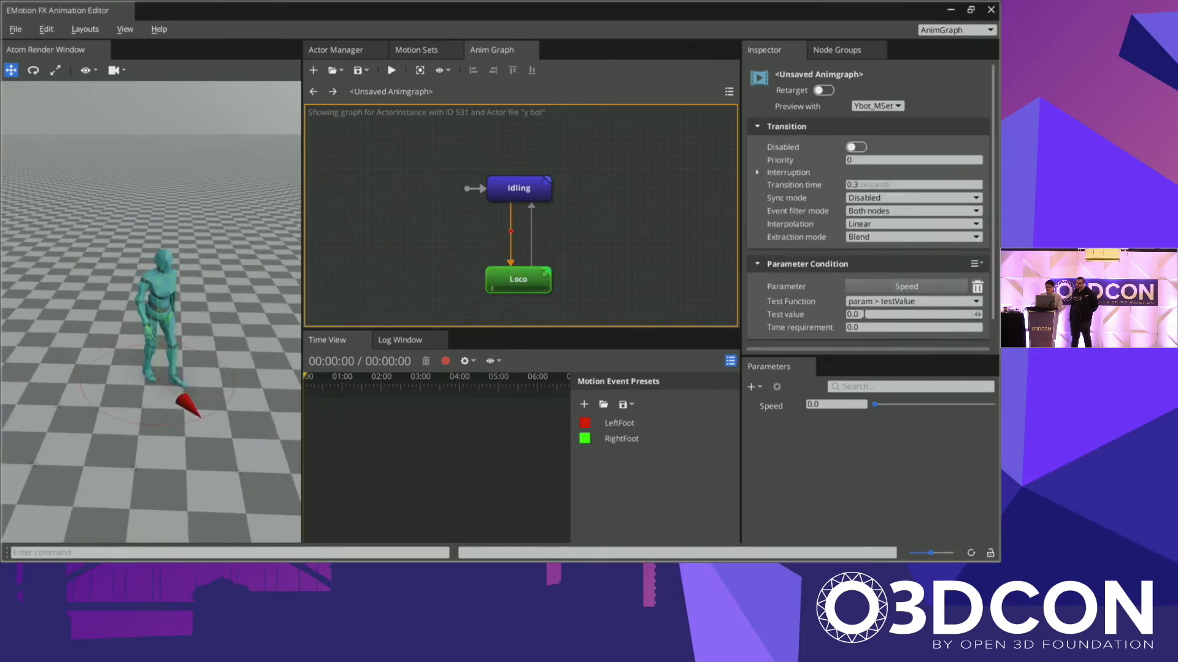
click(869, 314)
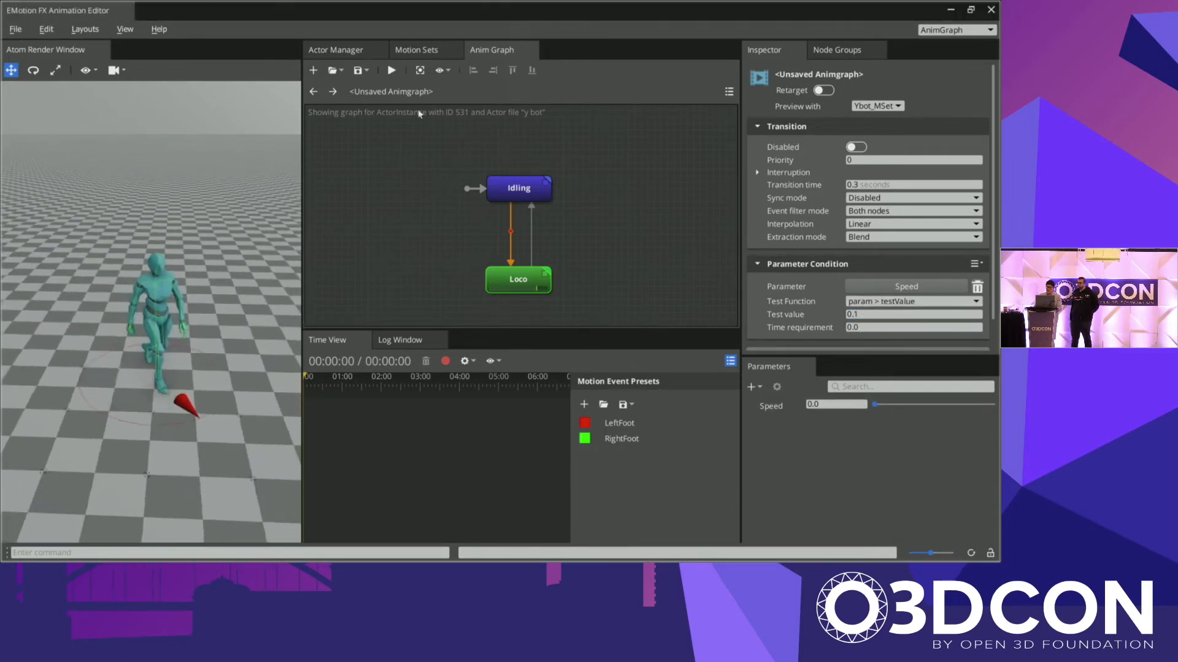
Step: Reactivate the animation graph and raise Speed to 0.19 to test the transition from Idling to Loco
click(391, 70)
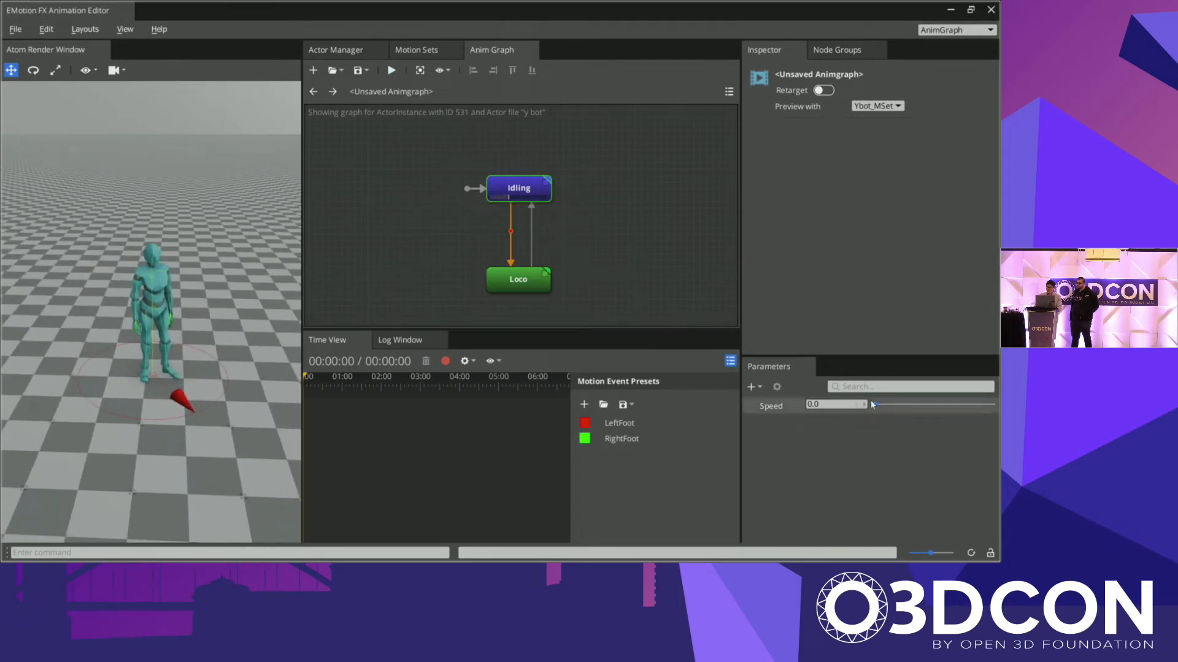
drag(875, 406, 898, 409)
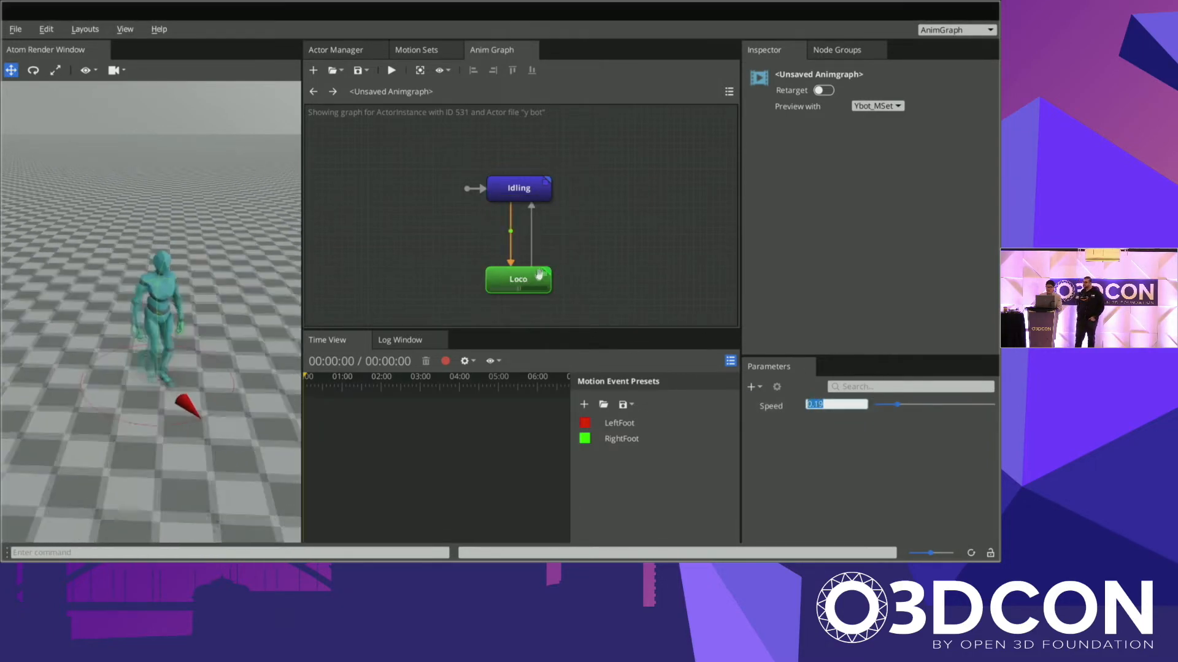
Step: Add a Parameter Condition using Speed with the test function param == testValue to the transition from Loco to Idling
click(531, 279)
click(532, 247)
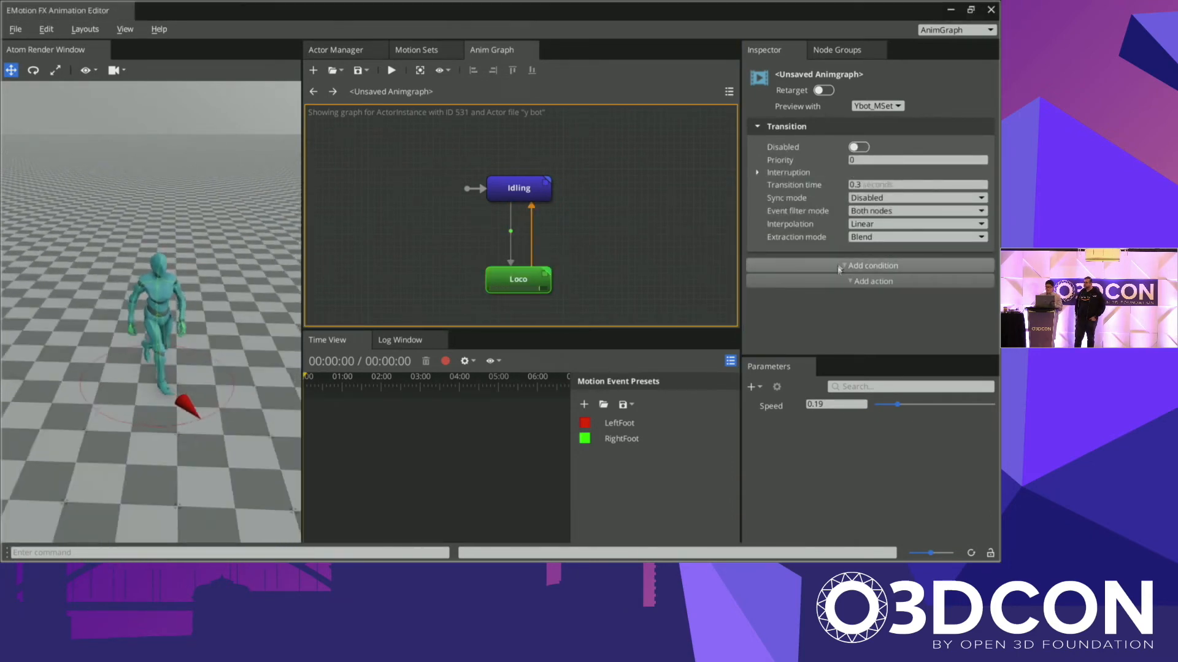
click(840, 268)
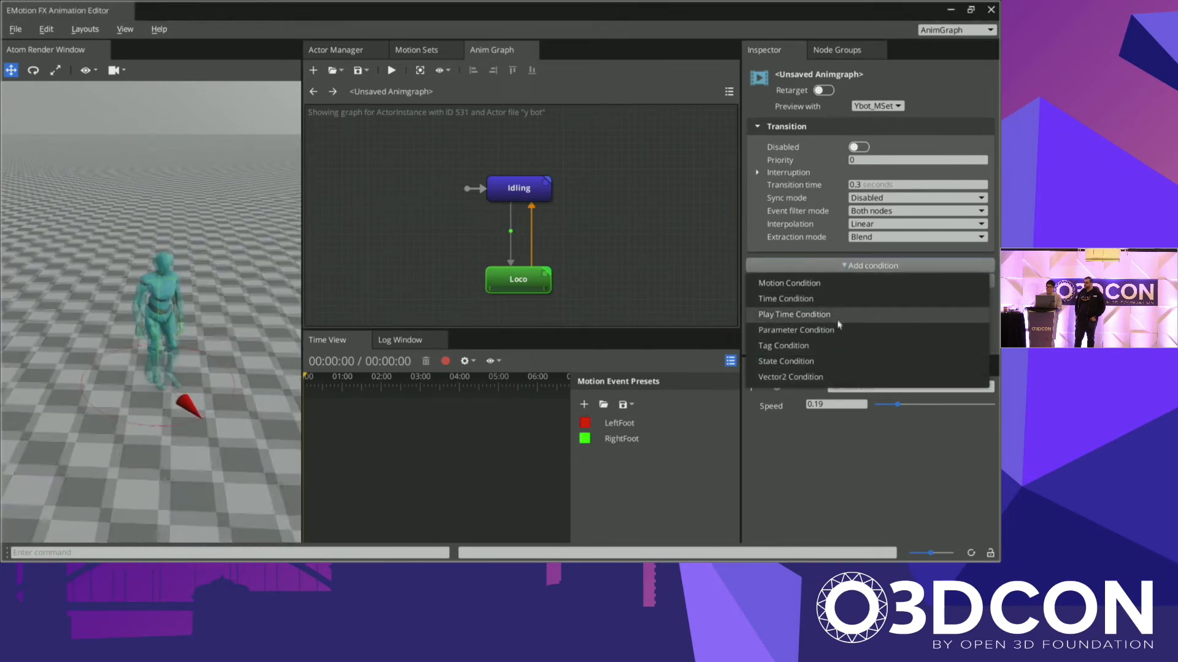
click(834, 329)
click(900, 289)
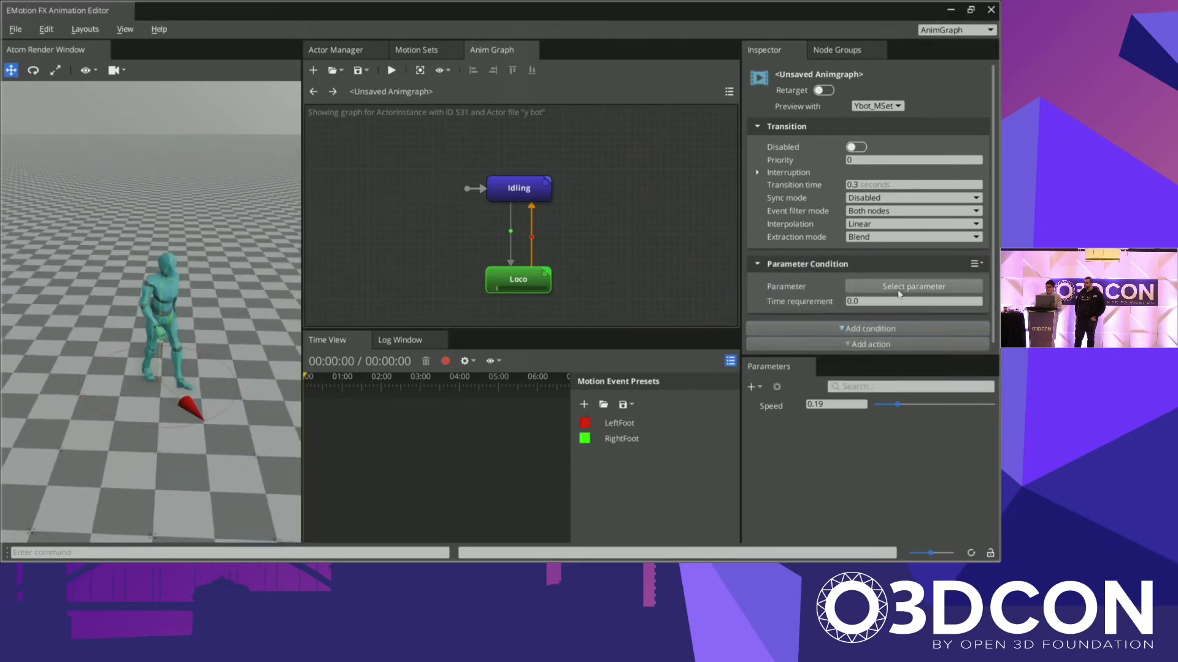
double_click(321, 136)
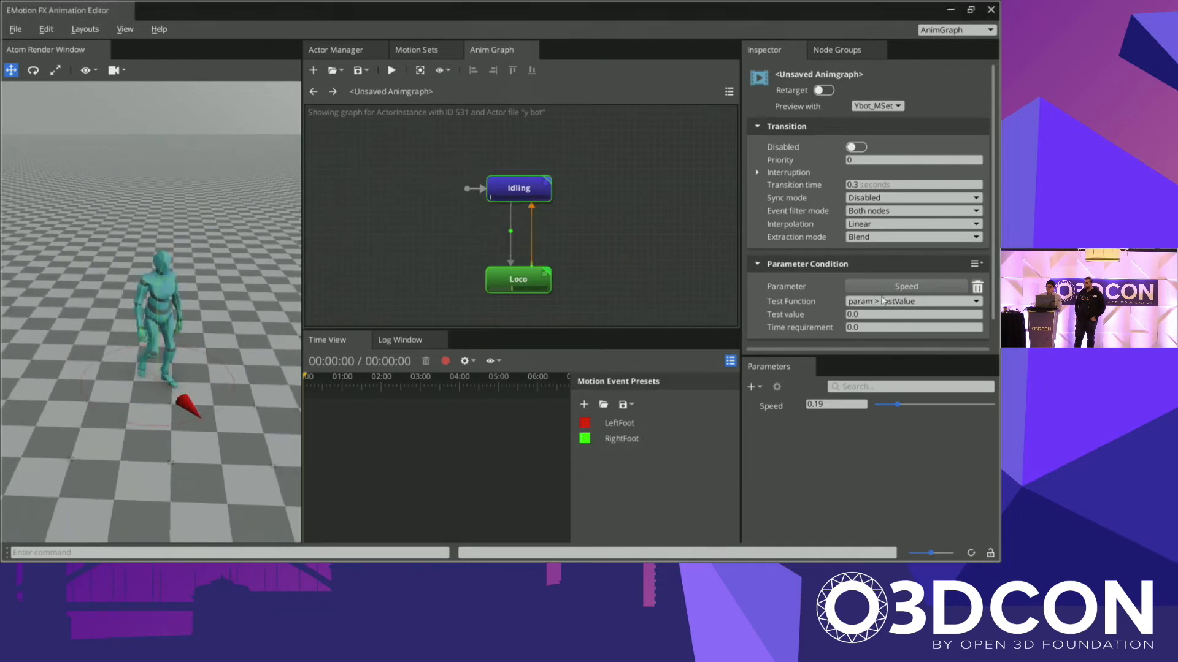
click(883, 300)
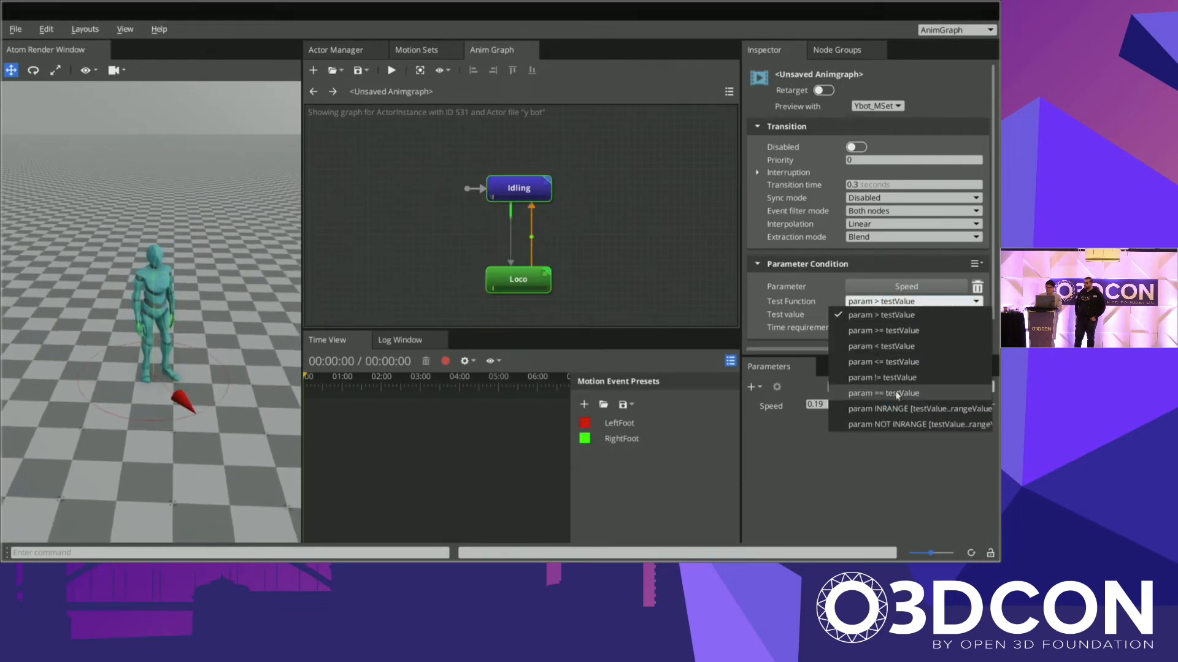
click(897, 393)
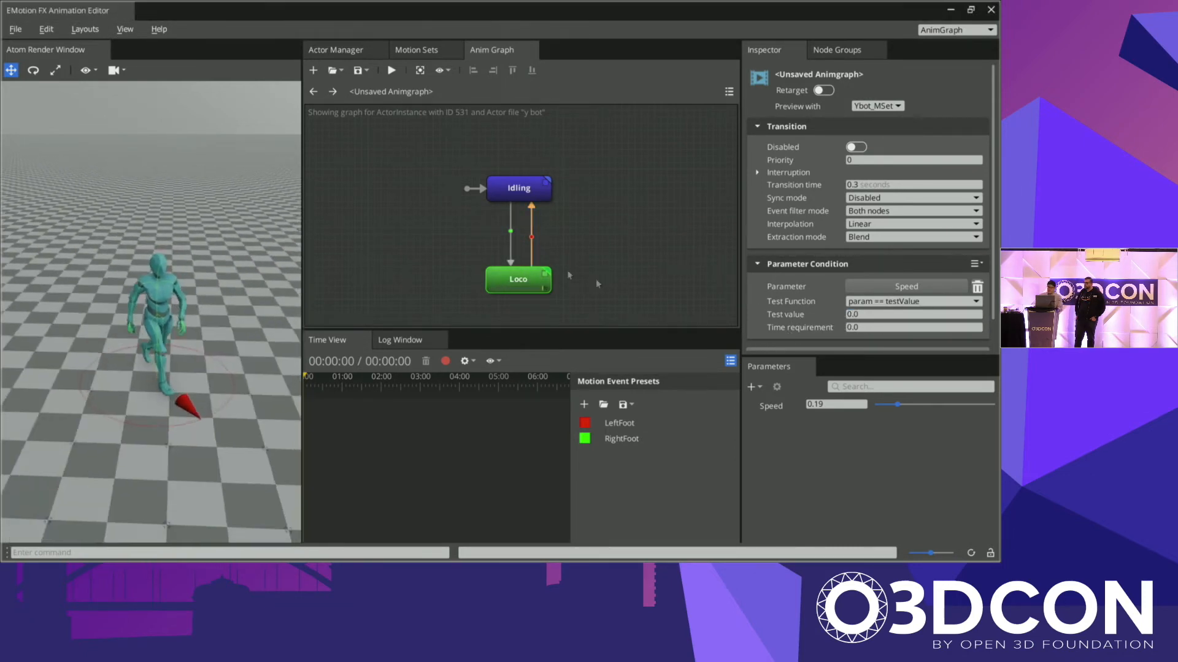
Step: Test both transitions by raising Speed and lowering it to 0.0, and select the Idling state
drag(909, 408, 962, 399)
drag(975, 403, 875, 404)
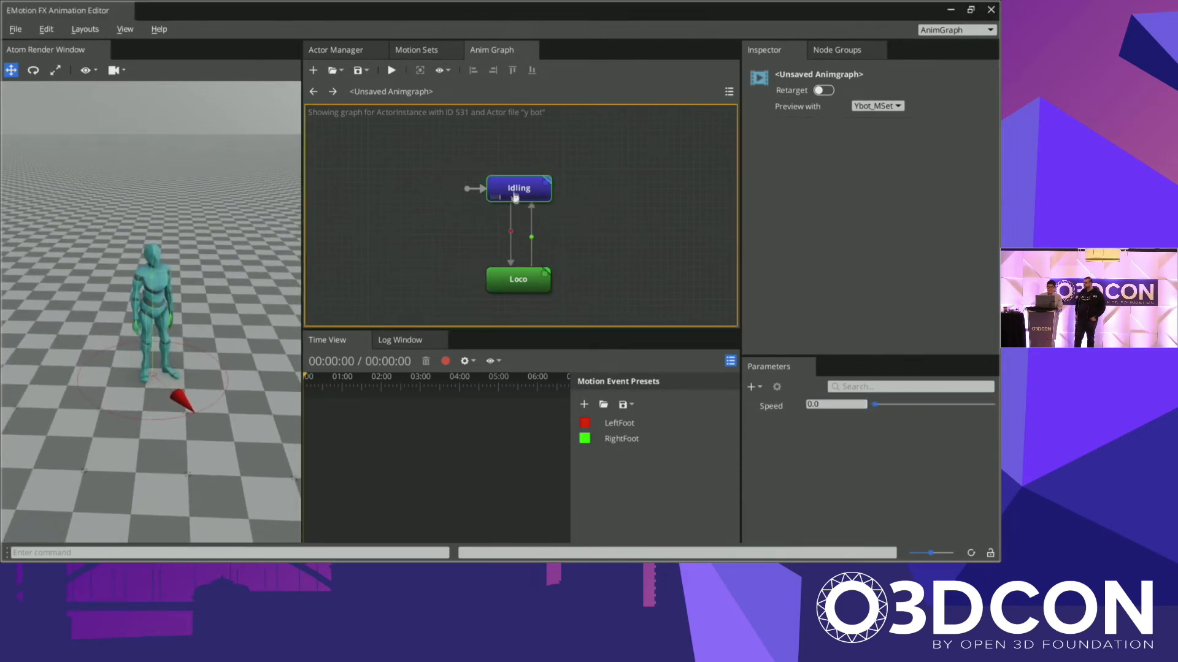
click(517, 190)
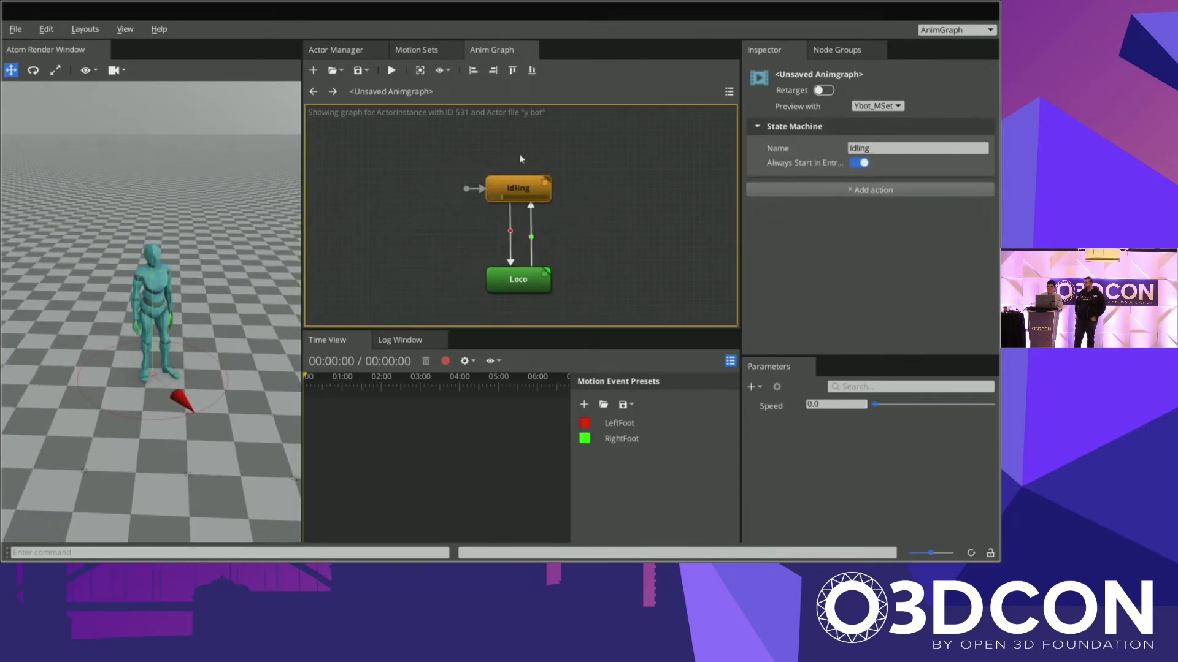
Step: Review the motions available in the Ybot_MSet motion set and return to the animation graph
click(410, 52)
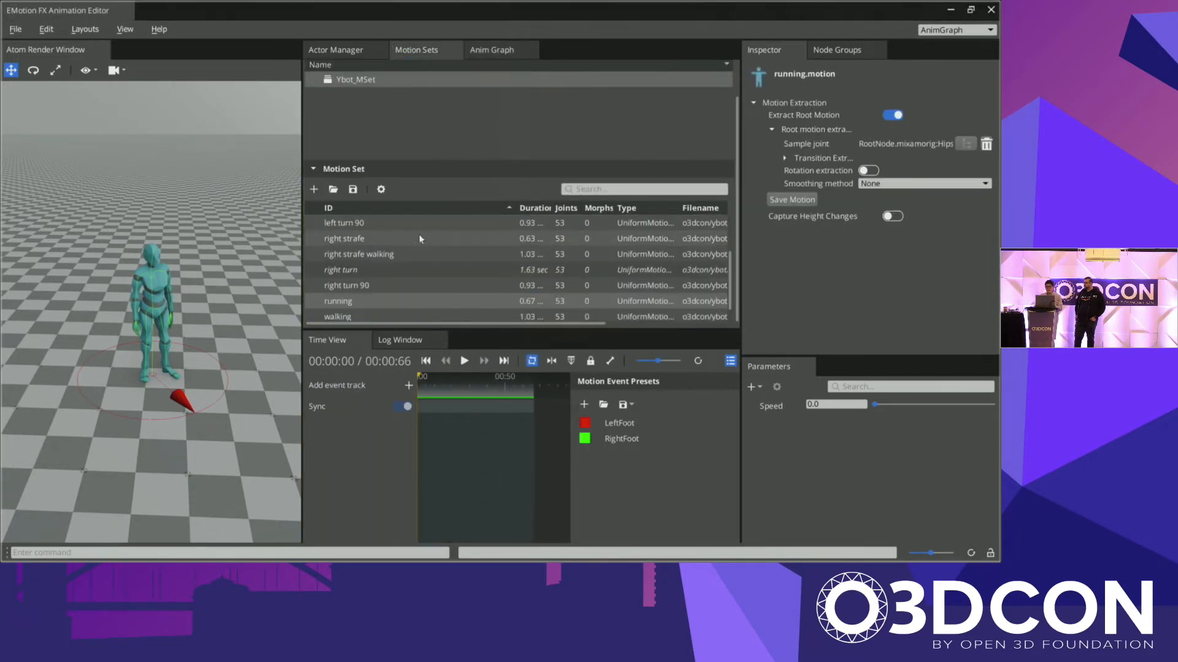
scroll(417, 233, down, 1)
scroll(417, 244, up, 5)
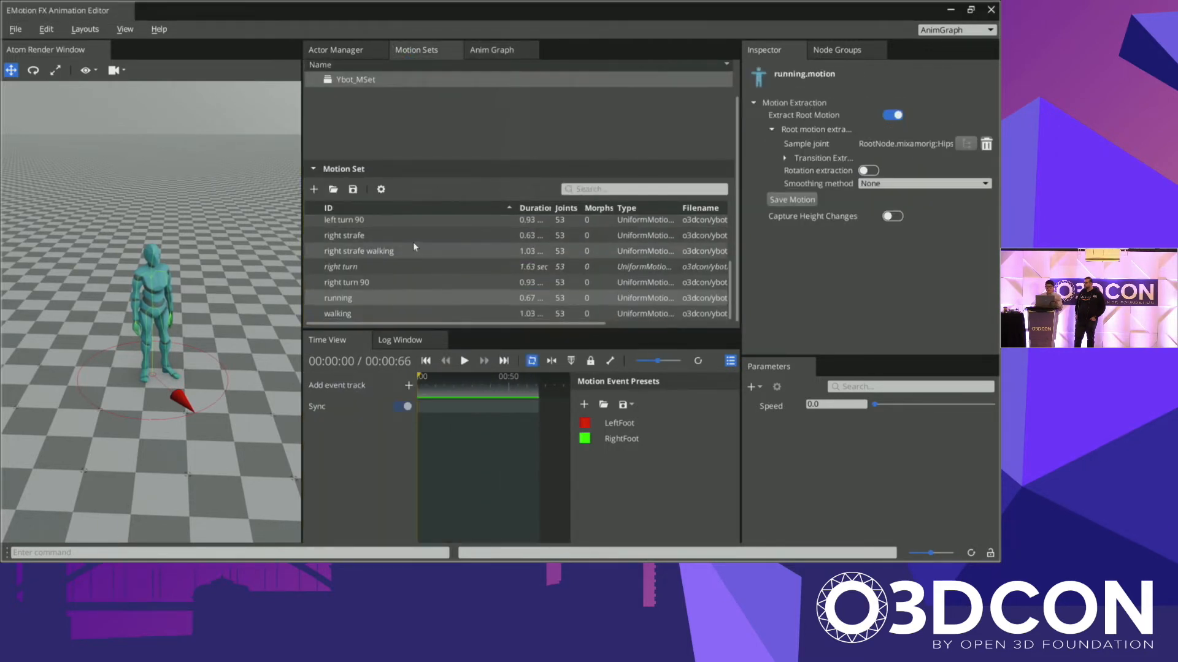
scroll(392, 282, down, 3)
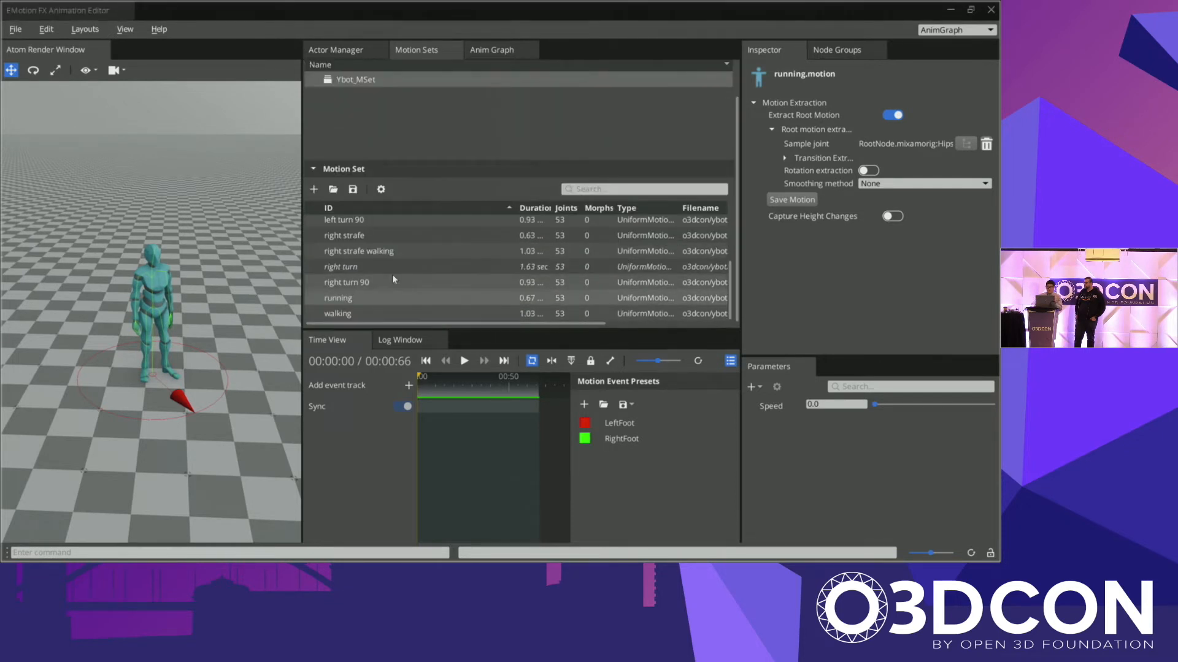
click(485, 52)
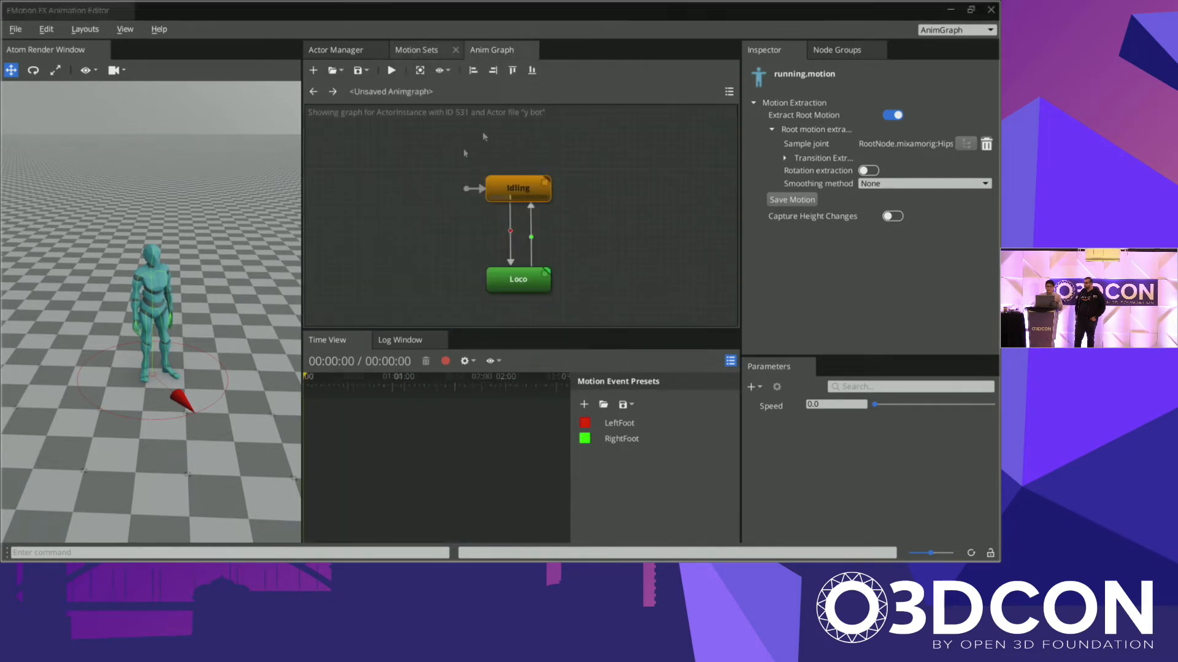
Step: Examine the blend tree inside Loco and return to the root graph
click(527, 284)
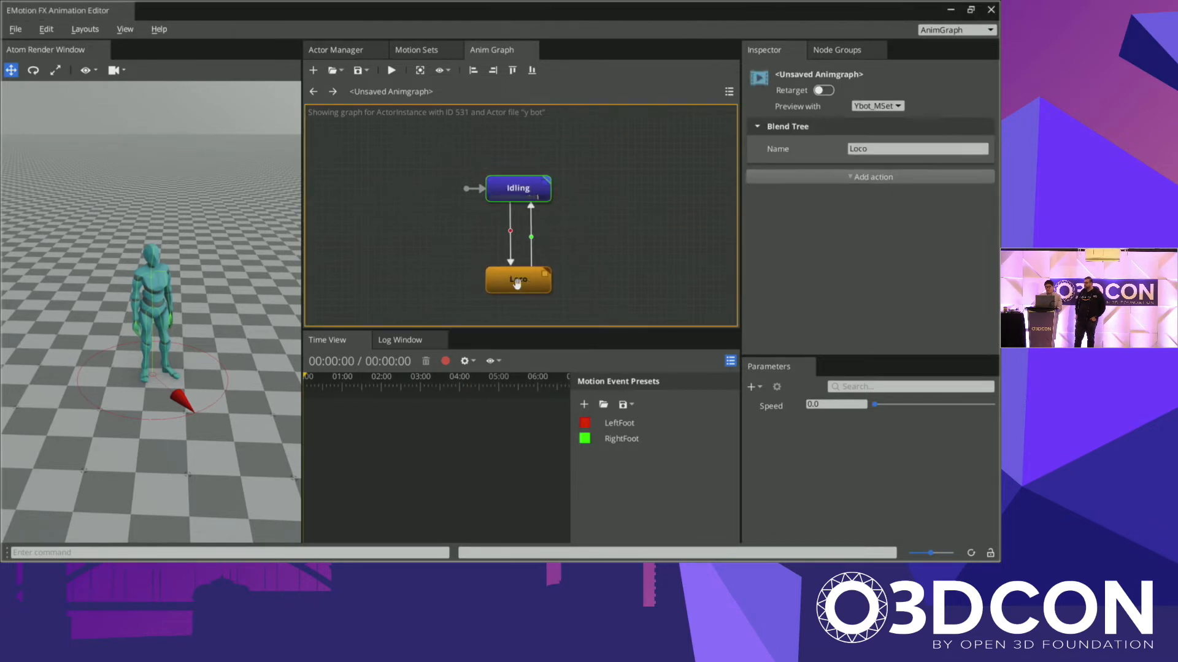
double_click(514, 282)
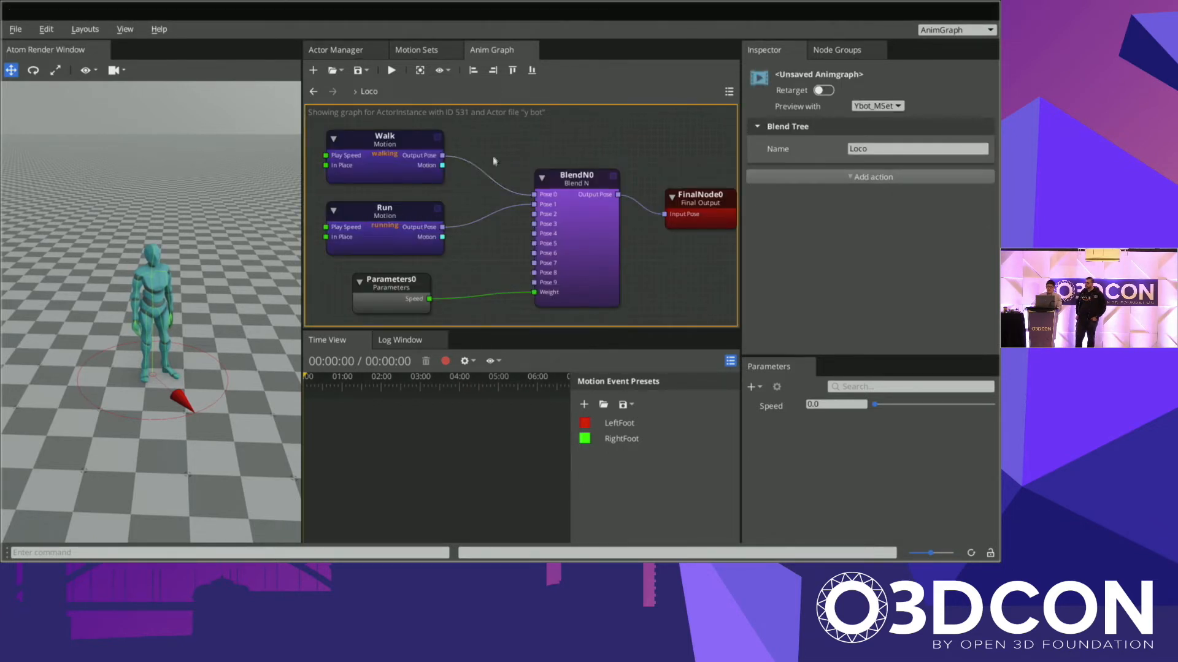
scroll(491, 165, down, 10)
scroll(454, 182, up, 10)
scroll(410, 159, down, 5)
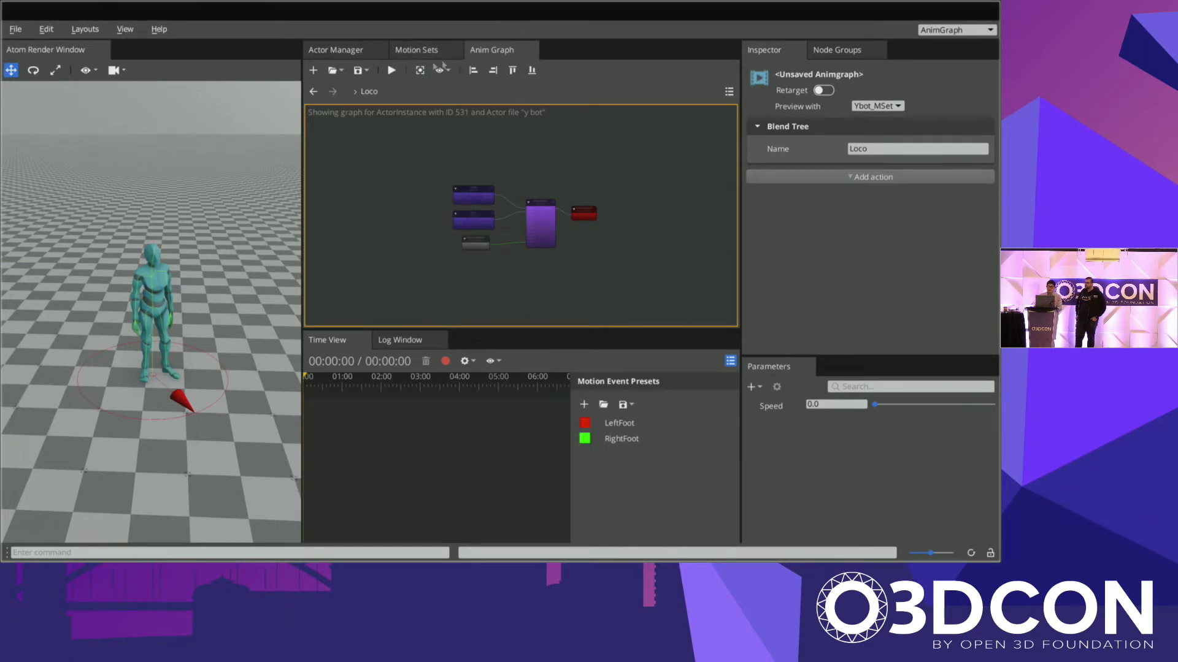
click(313, 91)
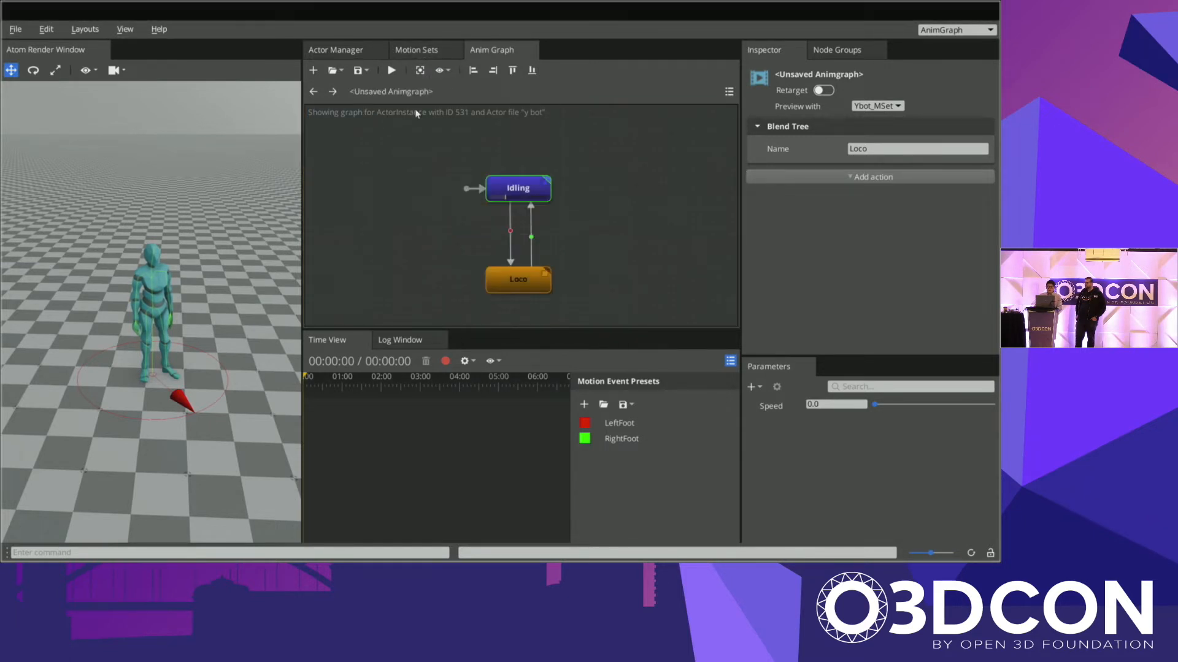
Step: Select the Idling and Loco states together, then inspect the Walk motion node inside Loco
click(603, 287)
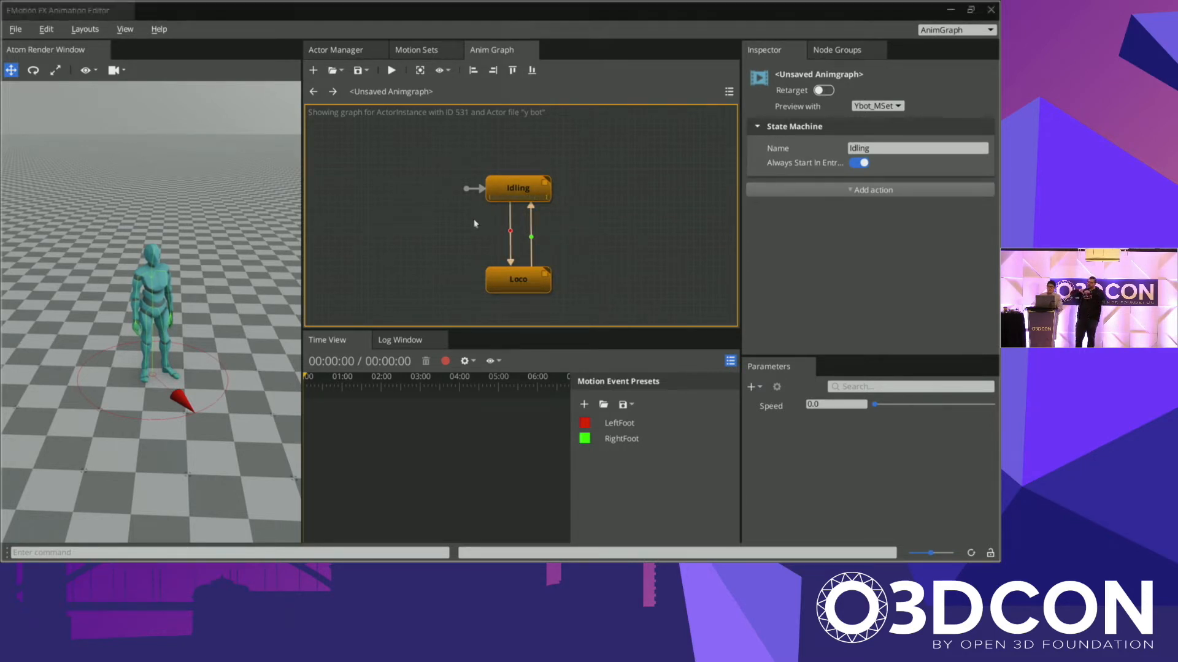
drag(420, 159, 573, 308)
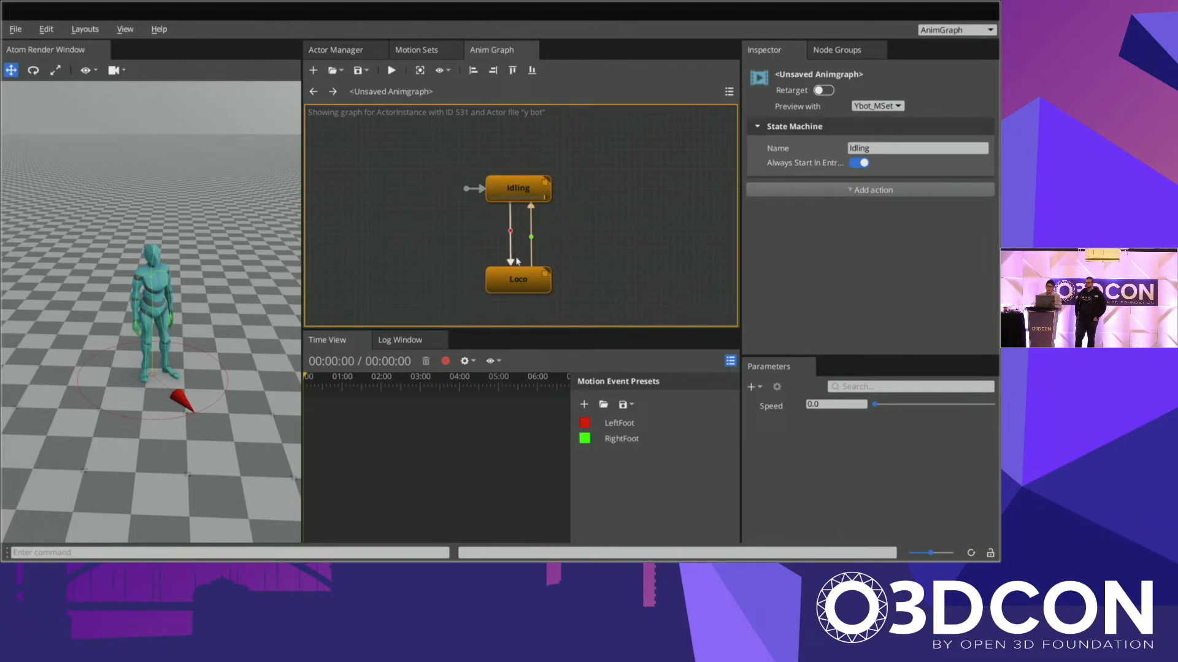
click(464, 260)
double_click(518, 277)
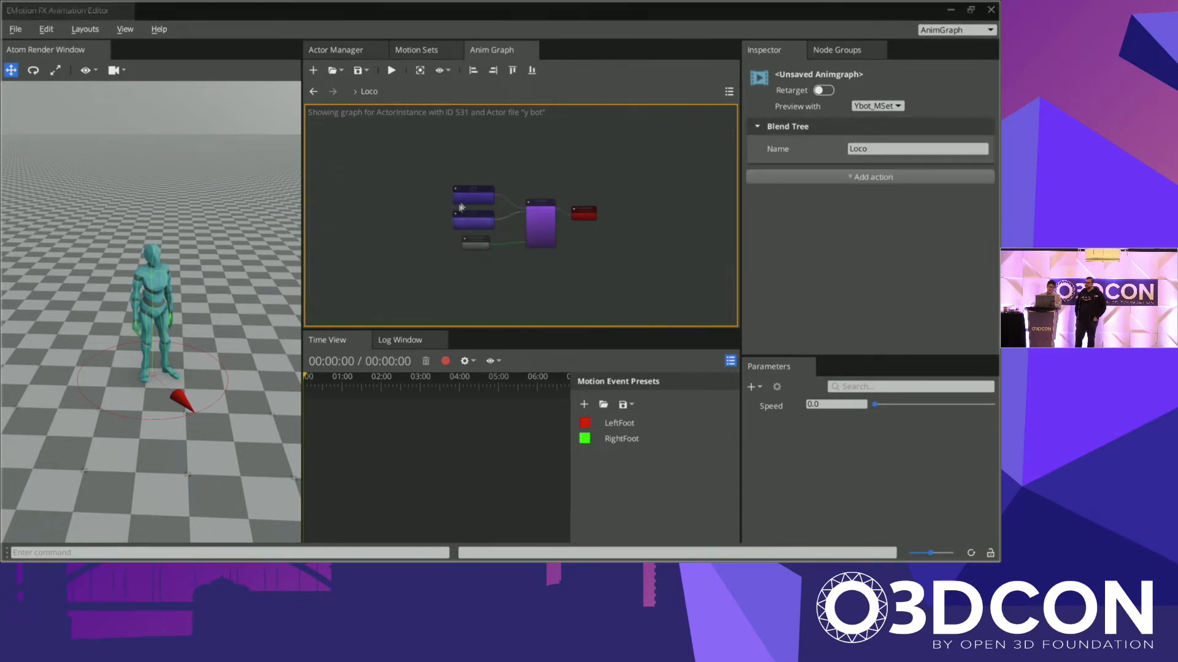
click(472, 197)
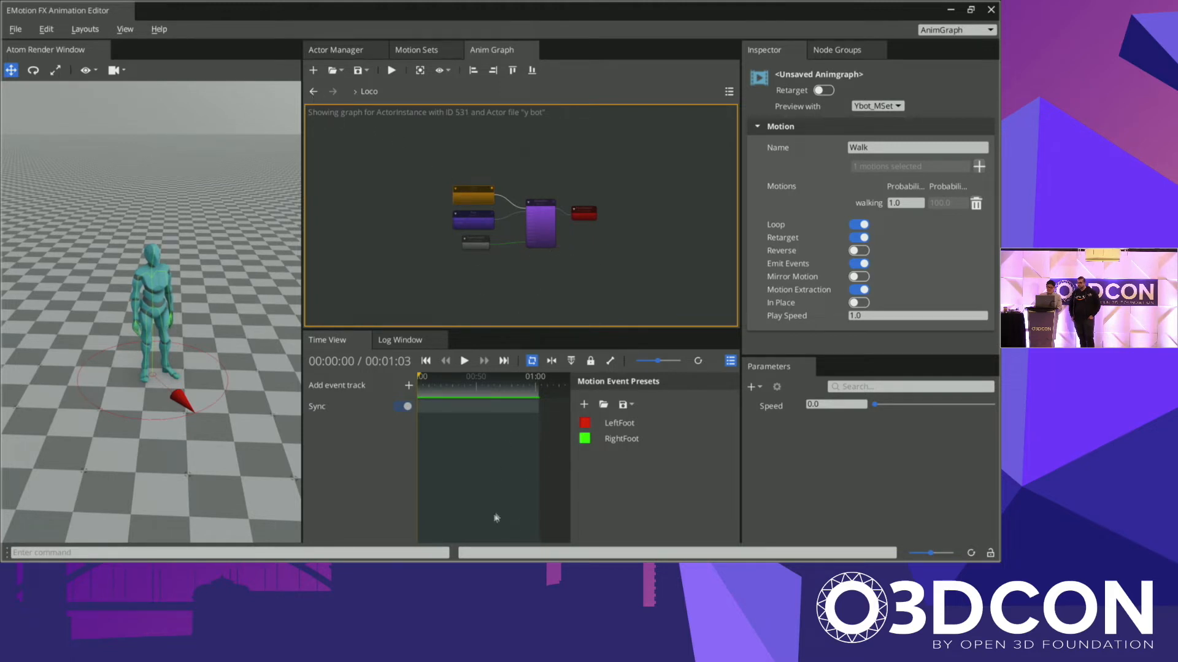
Step: Minimize the animation editor and switch to the O3DE Editor window
key(alt+Tab)
click(948, 10)
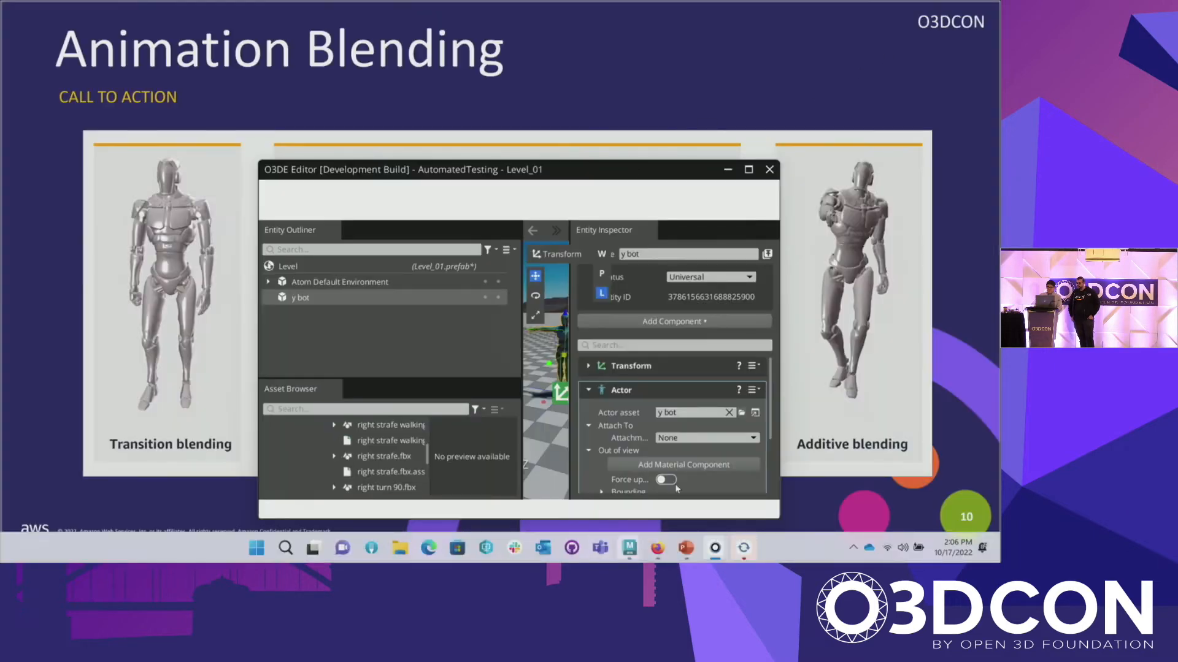
mouse_move(713, 546)
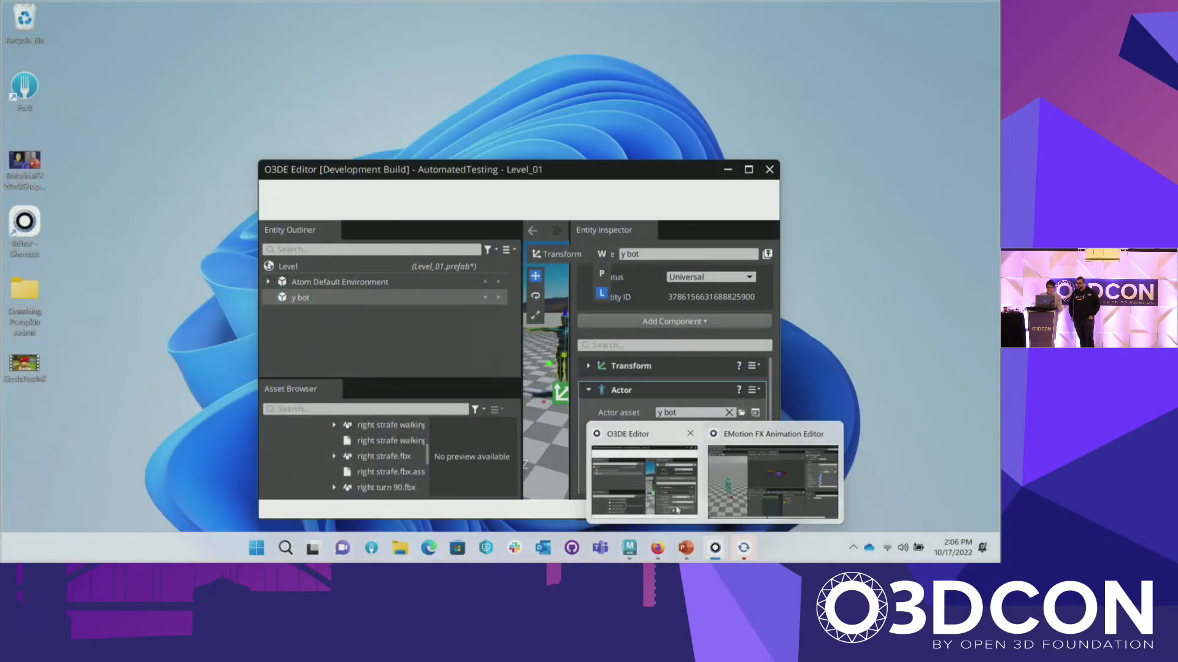
click(662, 464)
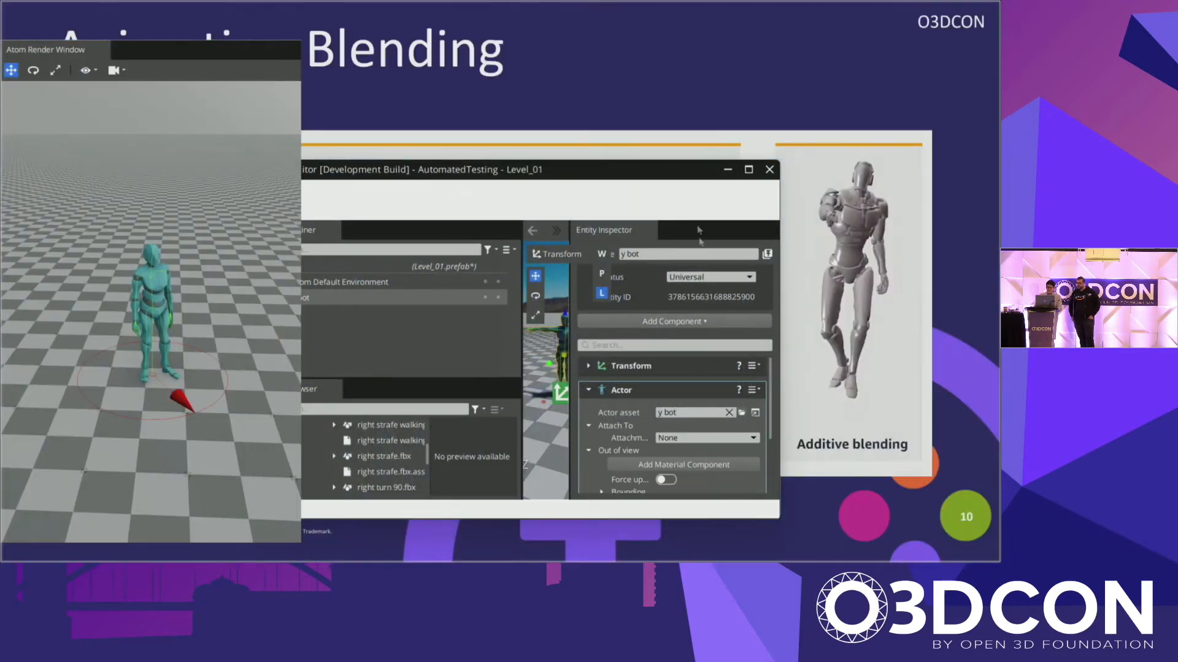
key(alt+Tab)
key(alt+Tab)
key(alt+Tab)
key(alt+Tab)
key(alt+Tab)
key(alt+Tab)
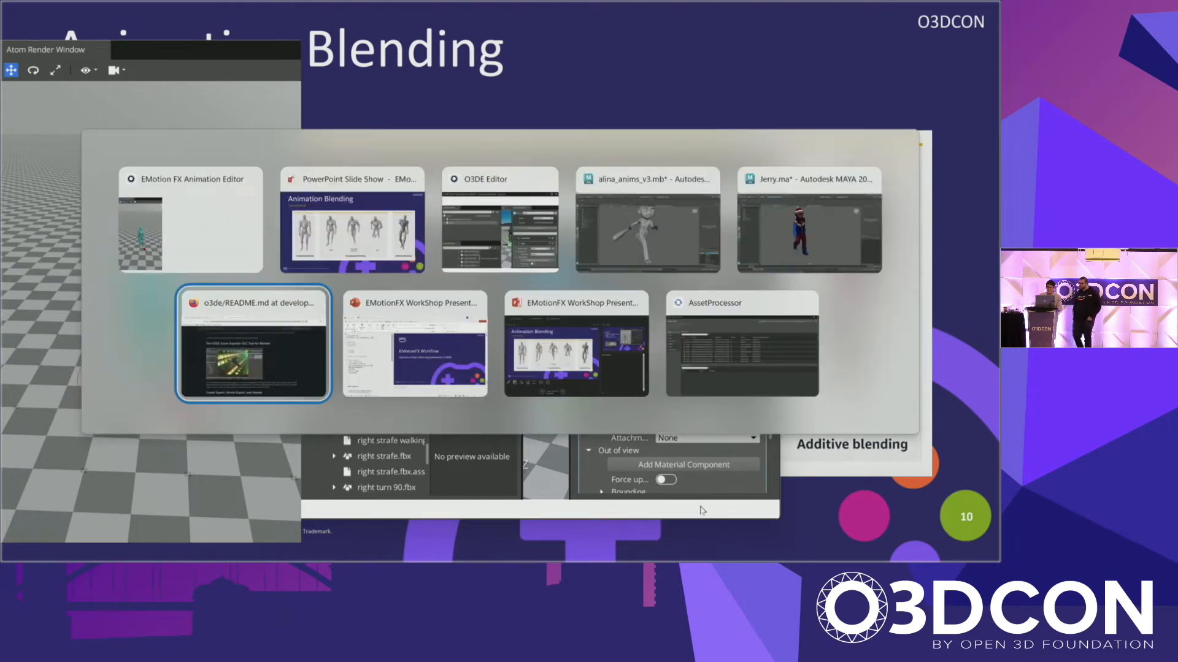
key(alt+Tab)
key(alt+Tab)
key(alt+Tab)
key(alt+Tab)
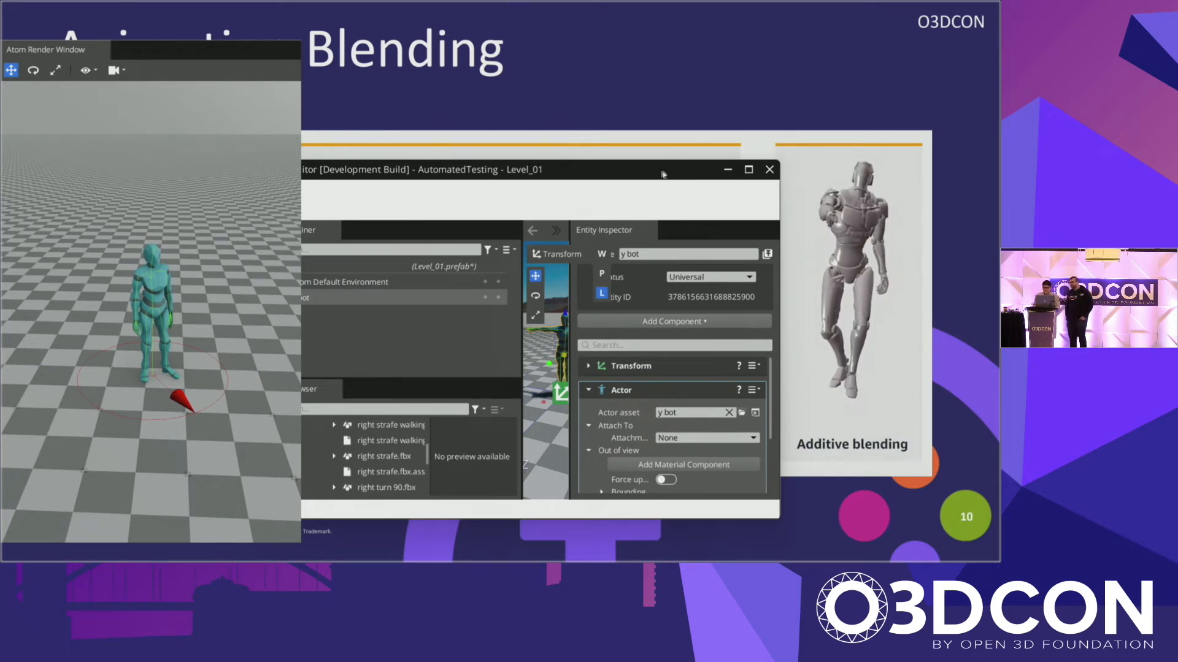
key(super)
click(763, 471)
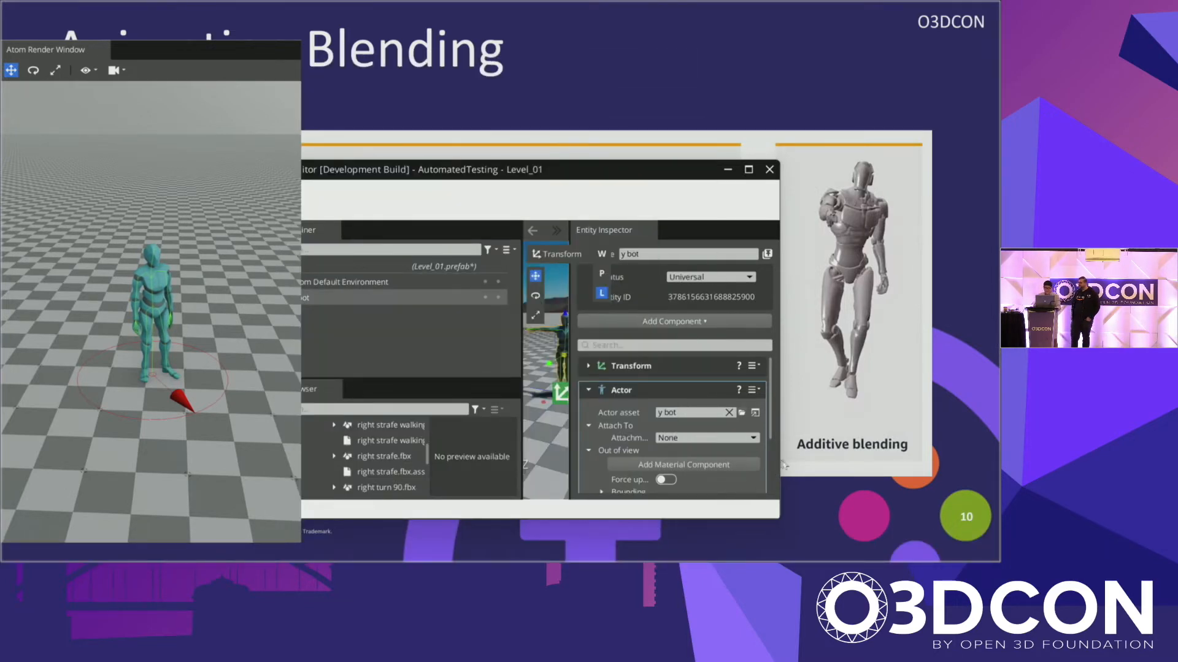
Step: Switch to the AssetProcessor window
key(alt+Tab)
key(alt+Tab)
key(alt+Tab)
key(alt+Tab)
key(alt+Tab)
key(alt+Tab)
key(alt+Tab)
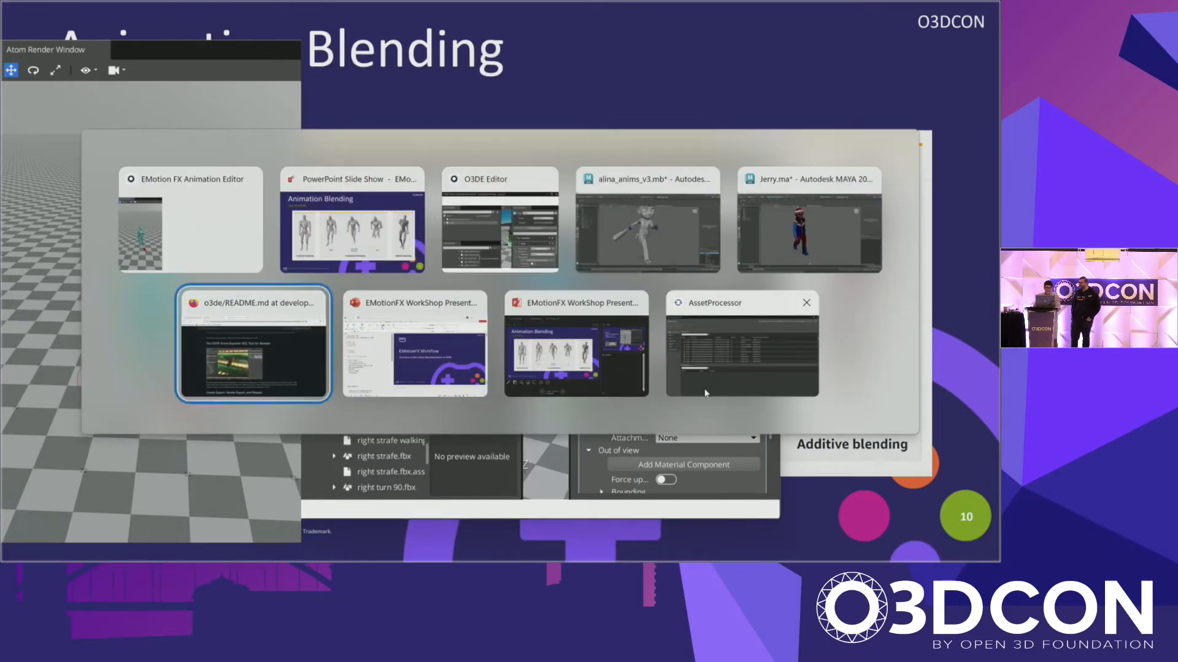
key(alt+Tab)
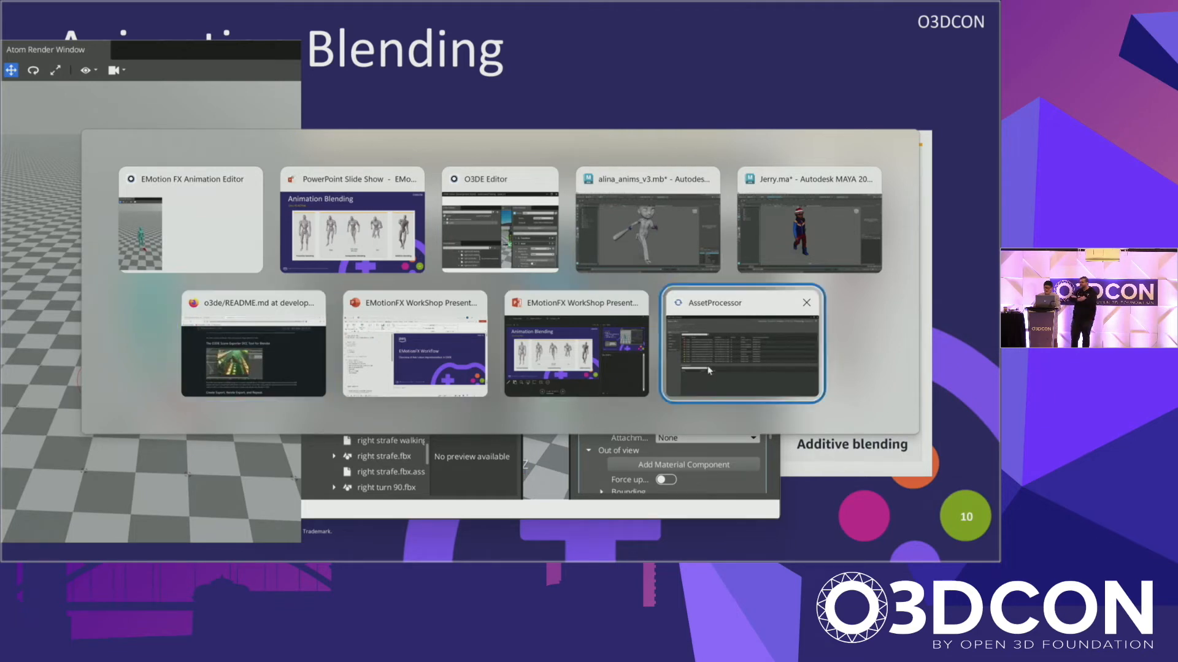
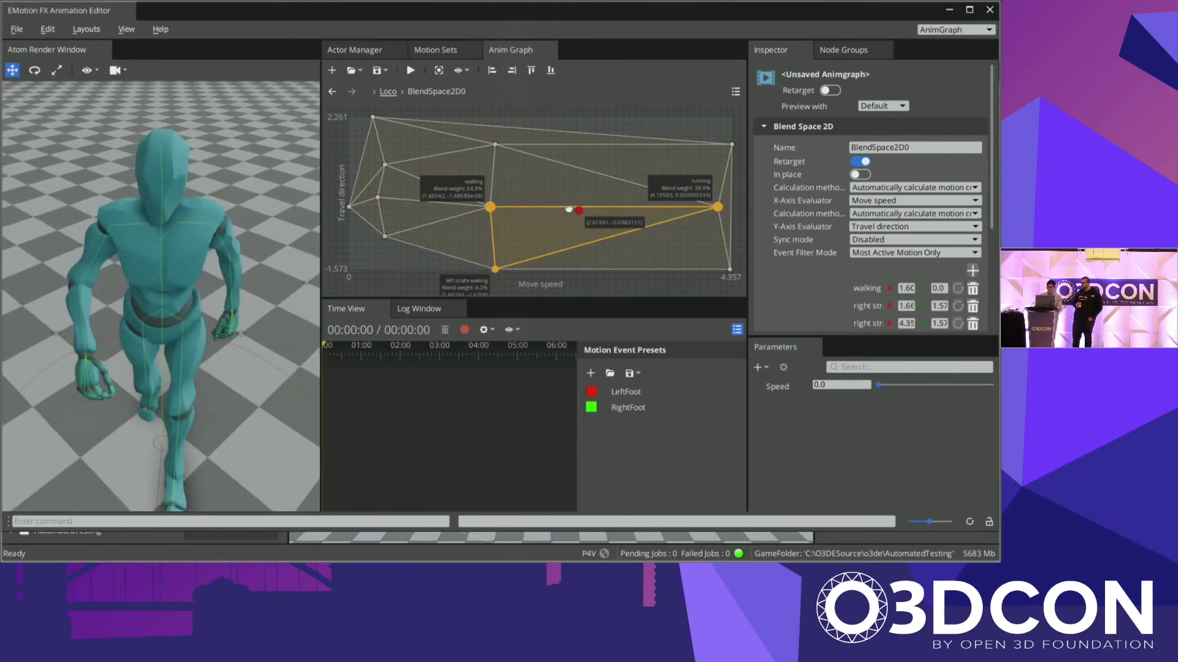
Step: Preview BlendSpace2D0 at the left turn 90 sample and at the right turn 90 sample
click(372, 118)
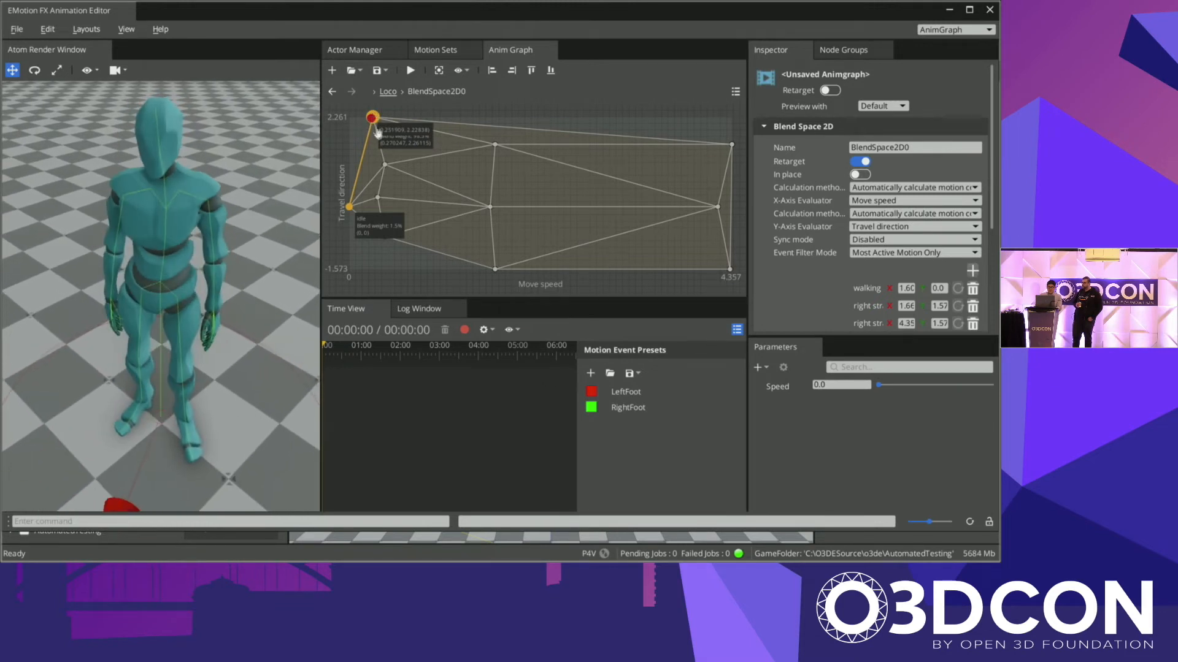
click(377, 196)
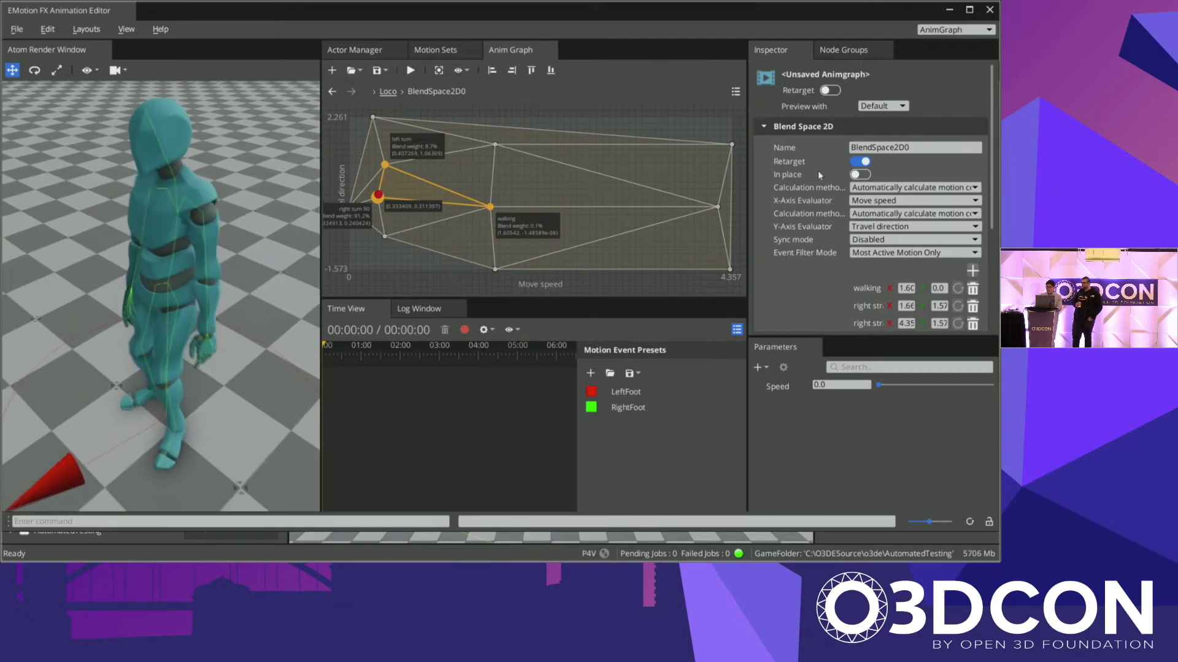
Step: Widen the Inspector and set the travel direction (Y) value of the right turn 90 motion to -2.26
scroll(888, 196, down, 2)
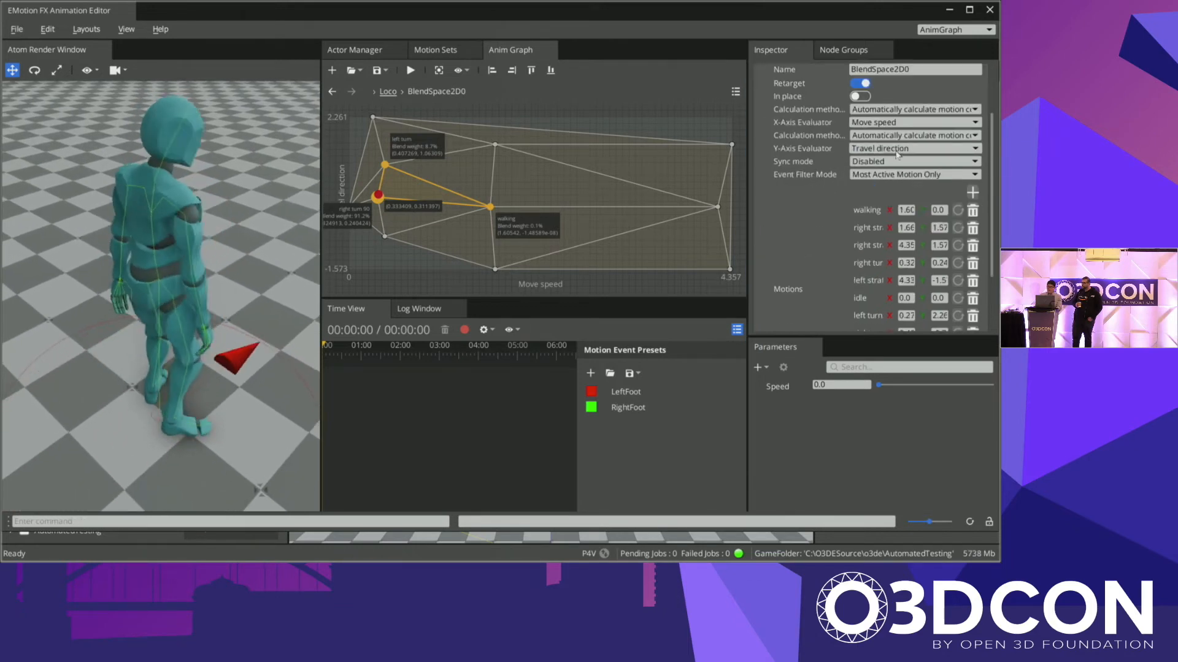
scroll(942, 203, down, 2)
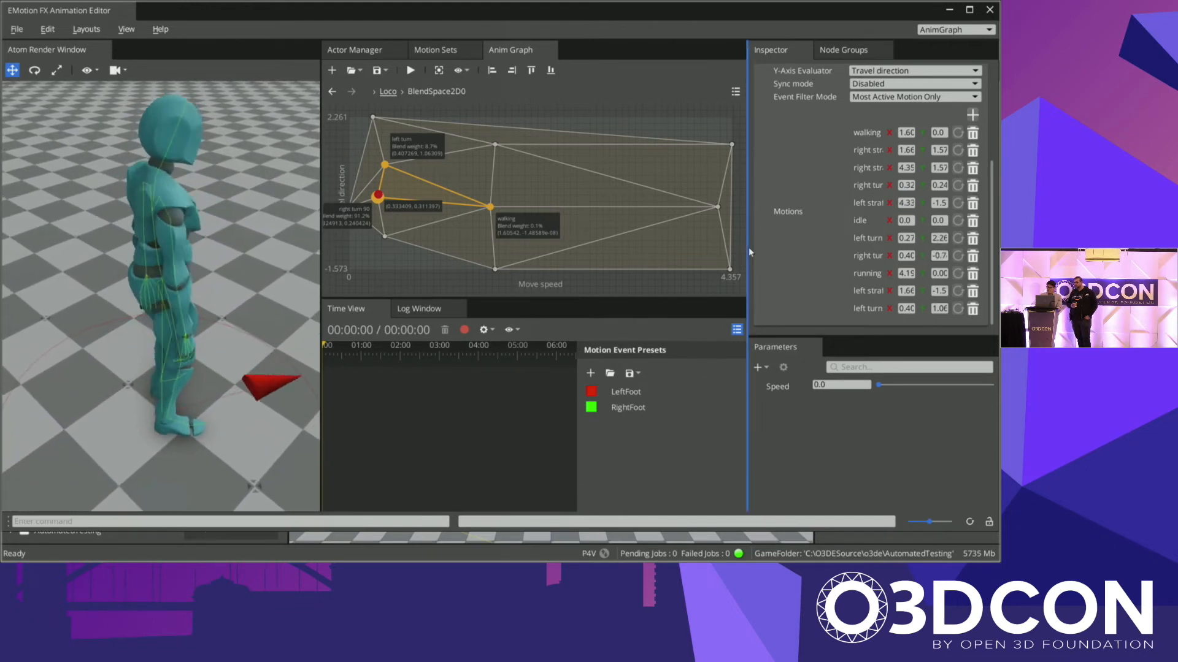
drag(747, 249, 648, 251)
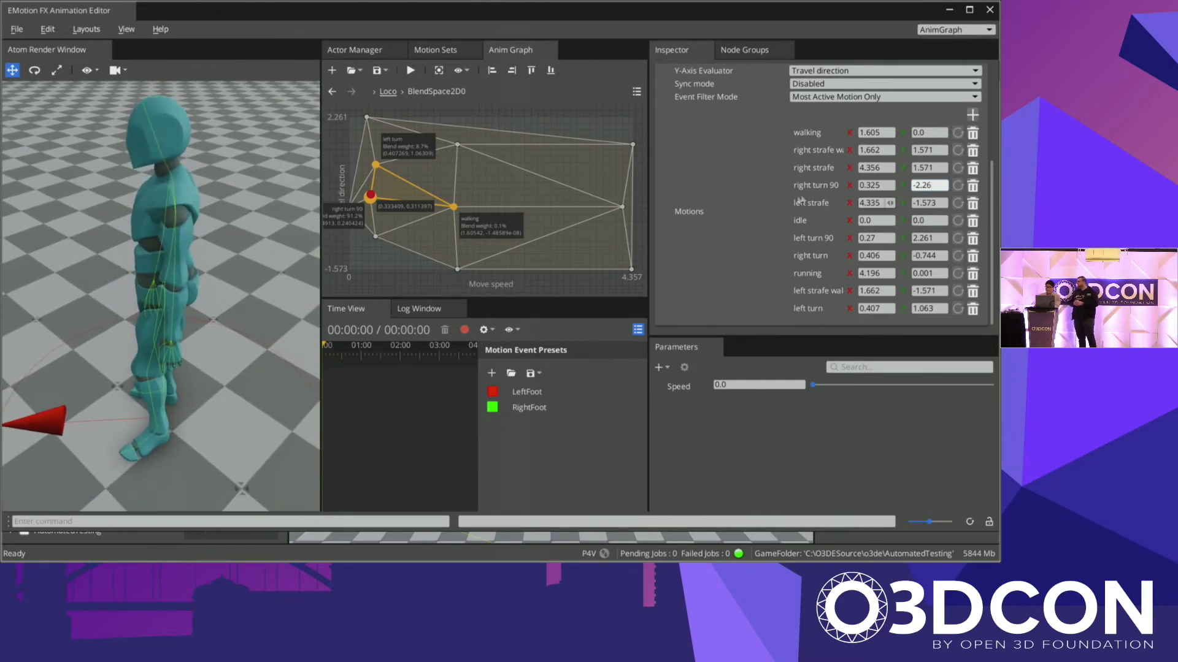
click(730, 188)
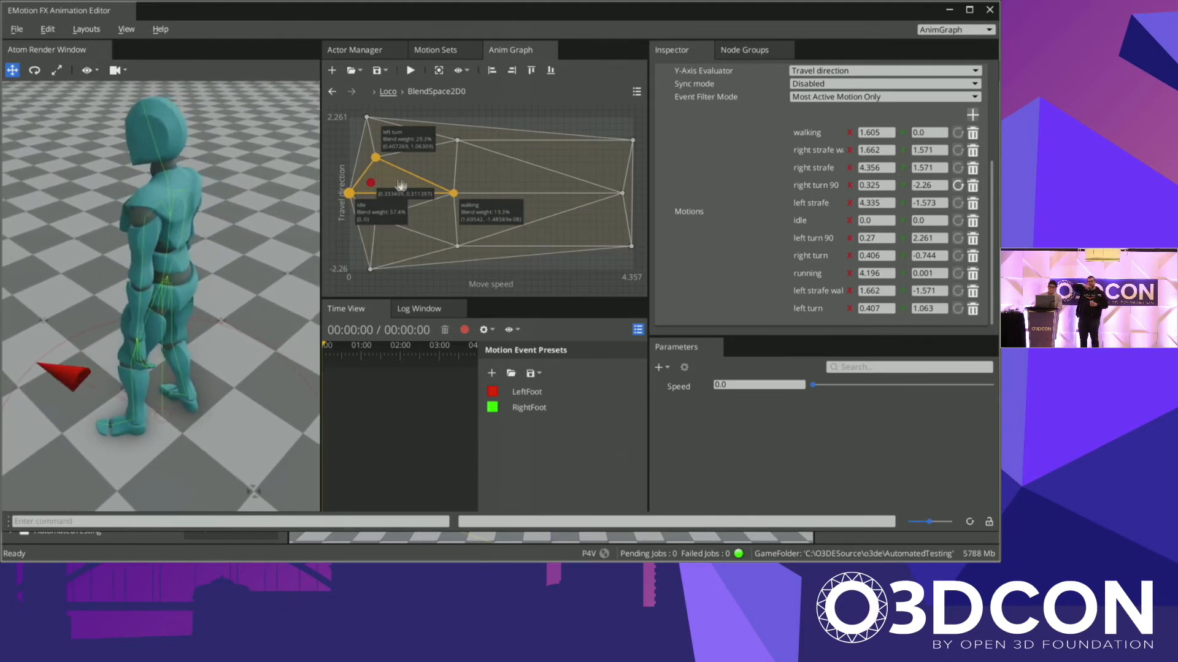
Step: Preview BlendSpace2D0 between idle and right turn, at the left turn 90 sample, and between walking and running
mouse_move(368, 179)
mouse_down()
mouse_move(369, 123)
mouse_move(372, 263)
mouse_move(375, 197)
mouse_up()
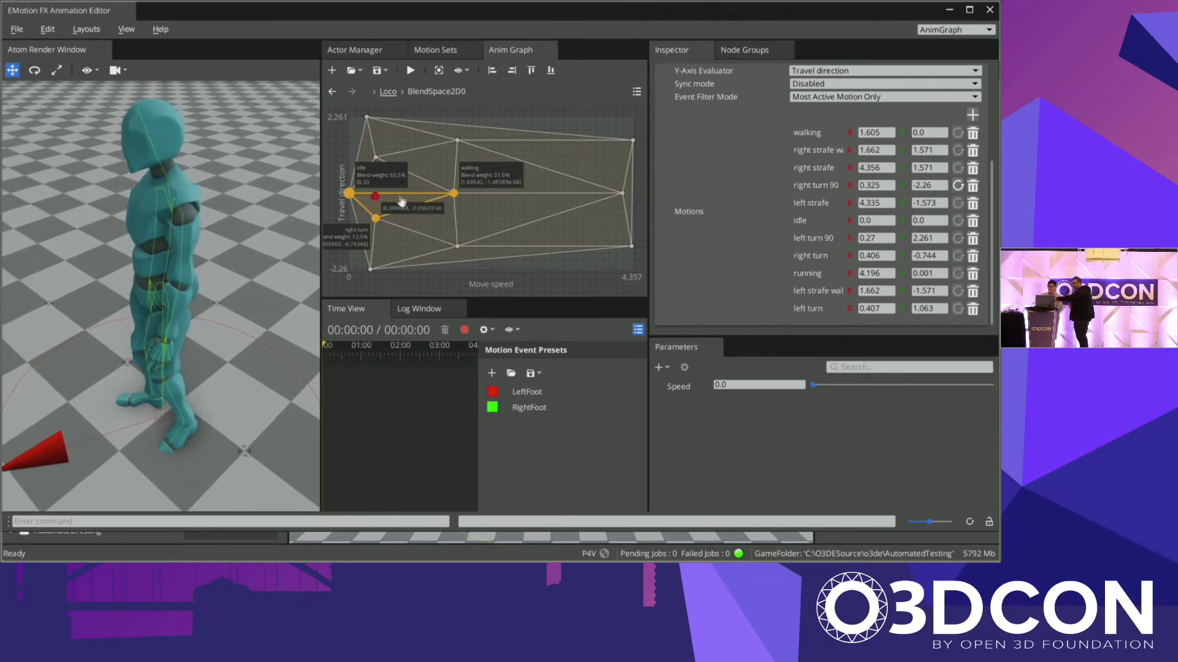
drag(377, 195, 366, 116)
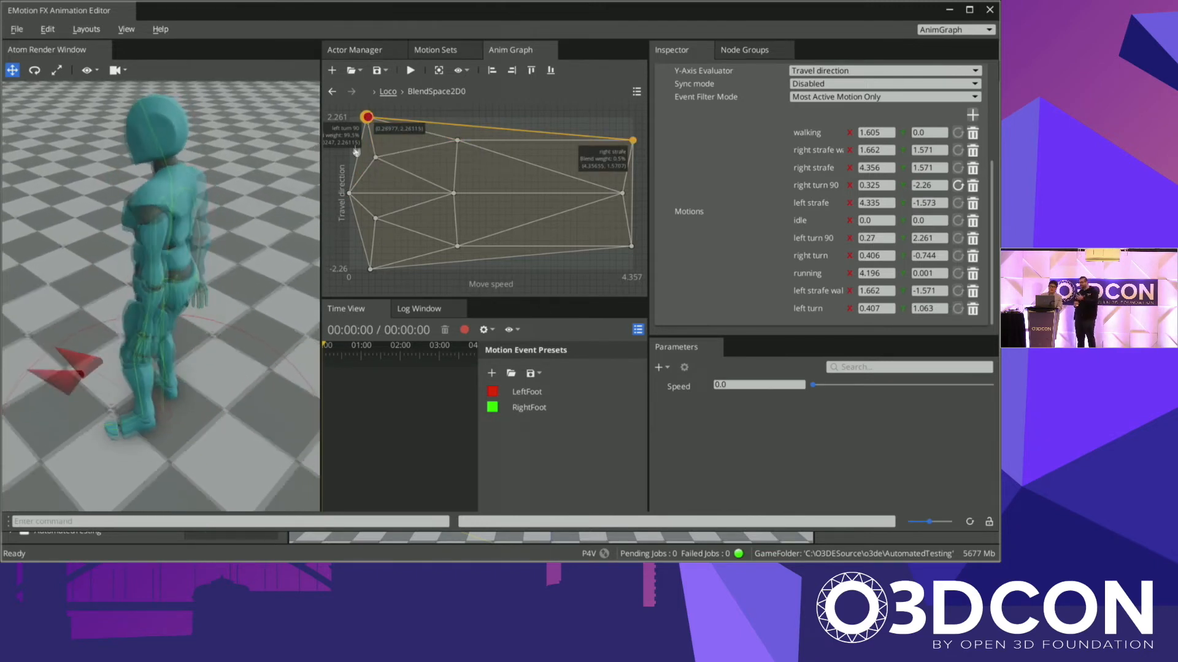
drag(369, 145, 482, 195)
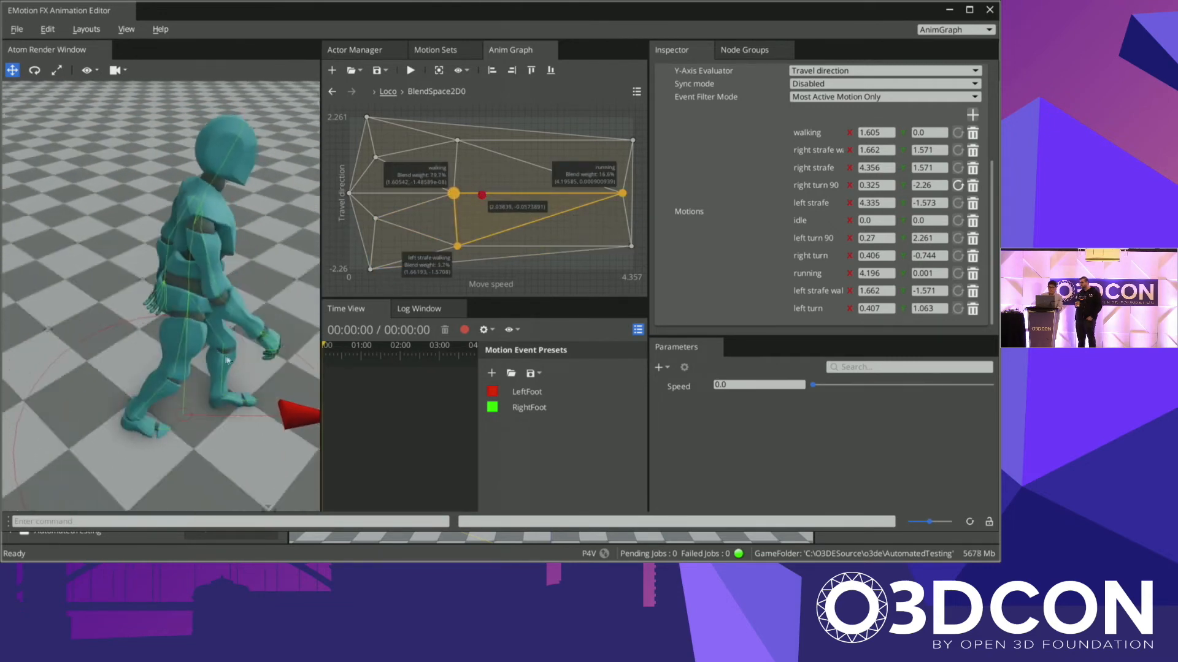
Step: Set the blend space's sync mode to Event track based and preview a faster blend between walking and running
scroll(764, 233, up, 5)
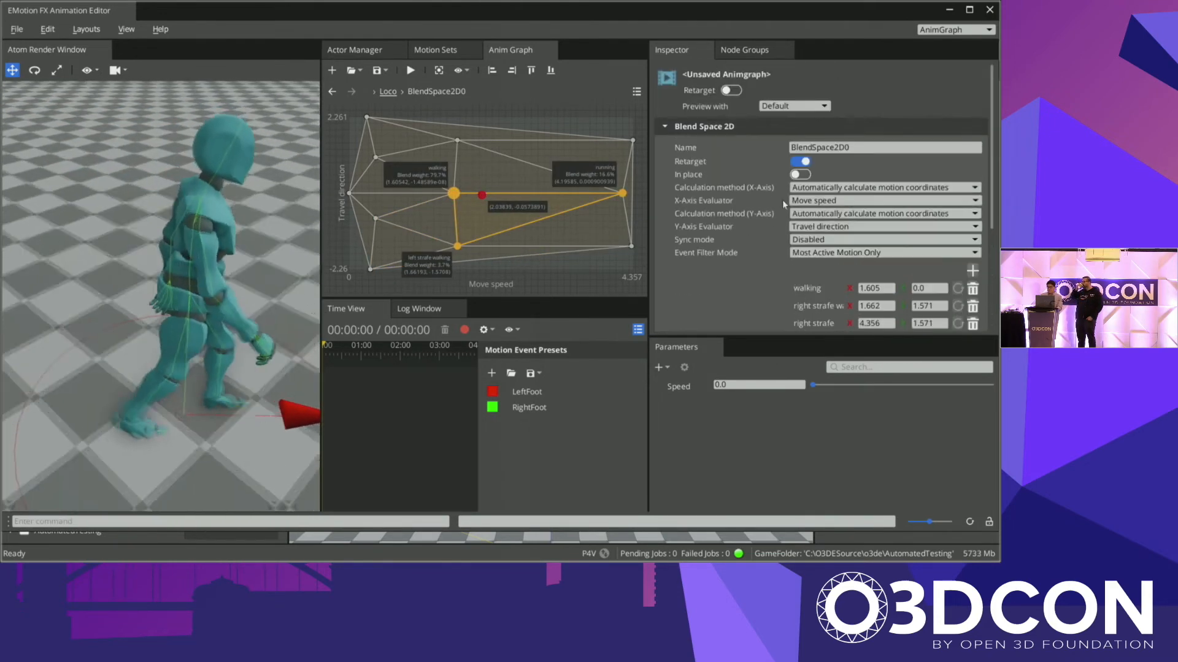
click(833, 240)
click(825, 268)
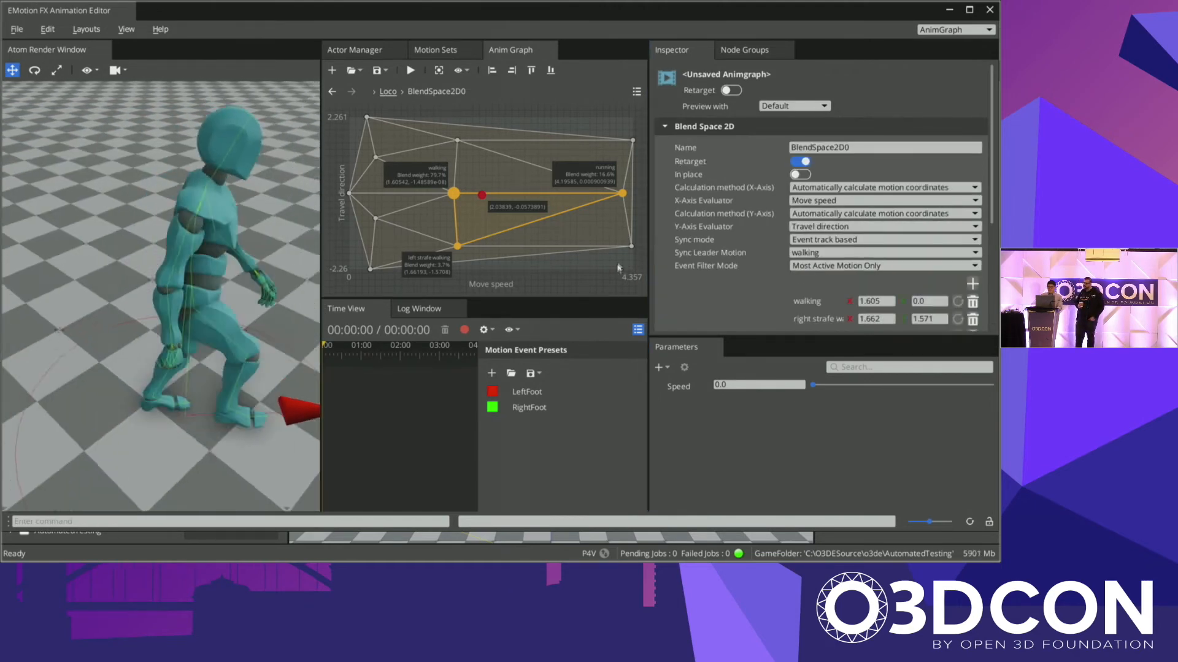
drag(484, 194, 543, 191)
scroll(871, 245, down, 2)
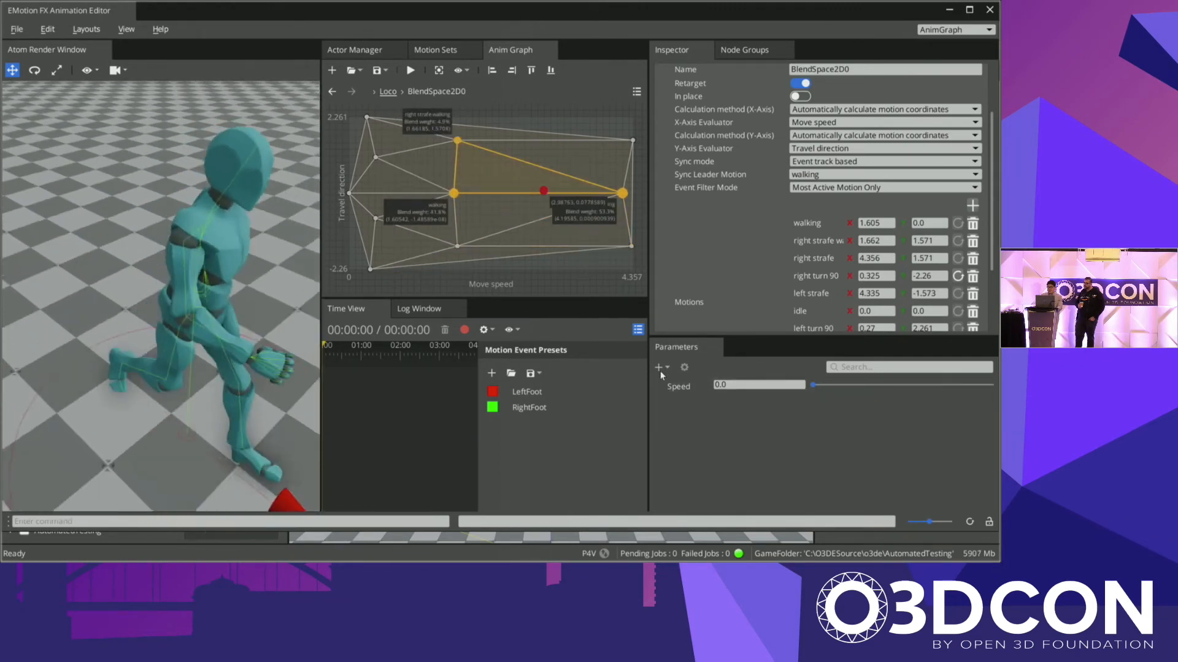
Step: Create a float slider parameter named Turn_Direction with a minimum of -1
click(660, 369)
click(729, 437)
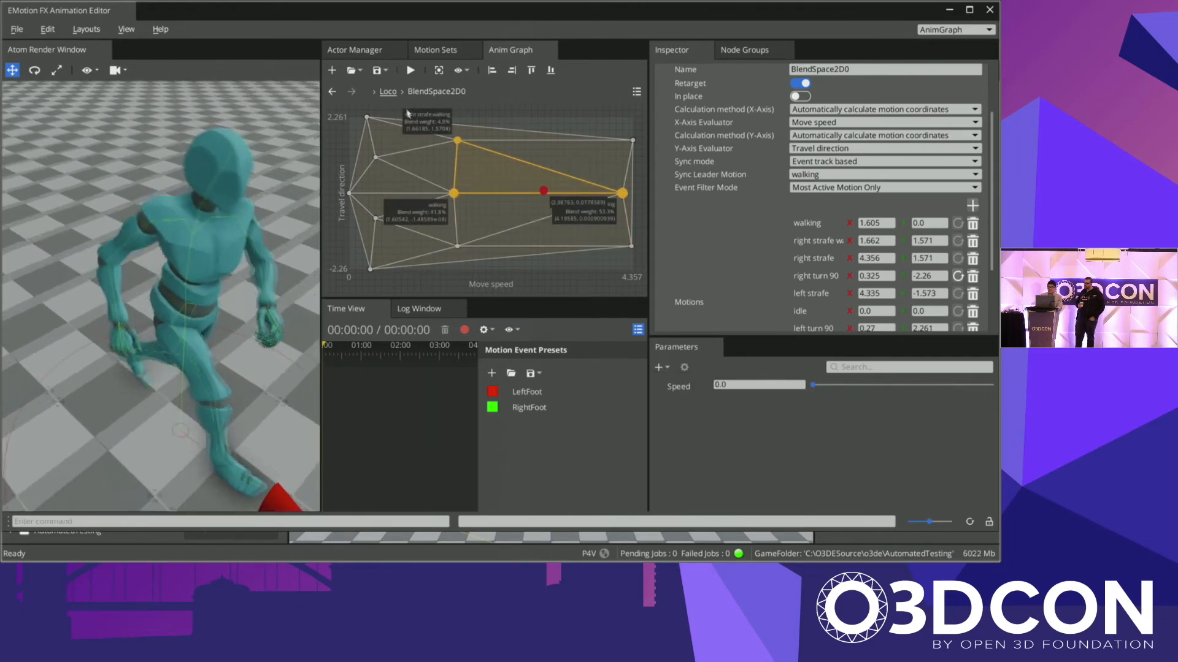
click(658, 367)
click(681, 386)
double_click(515, 211)
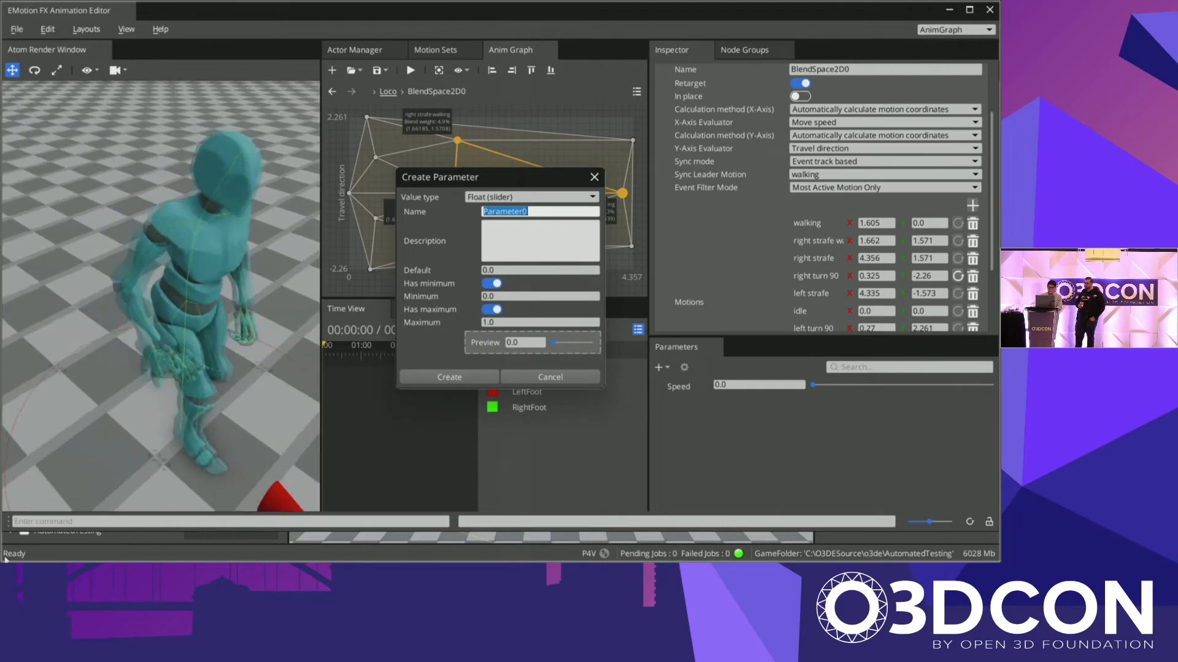
text(Tru)
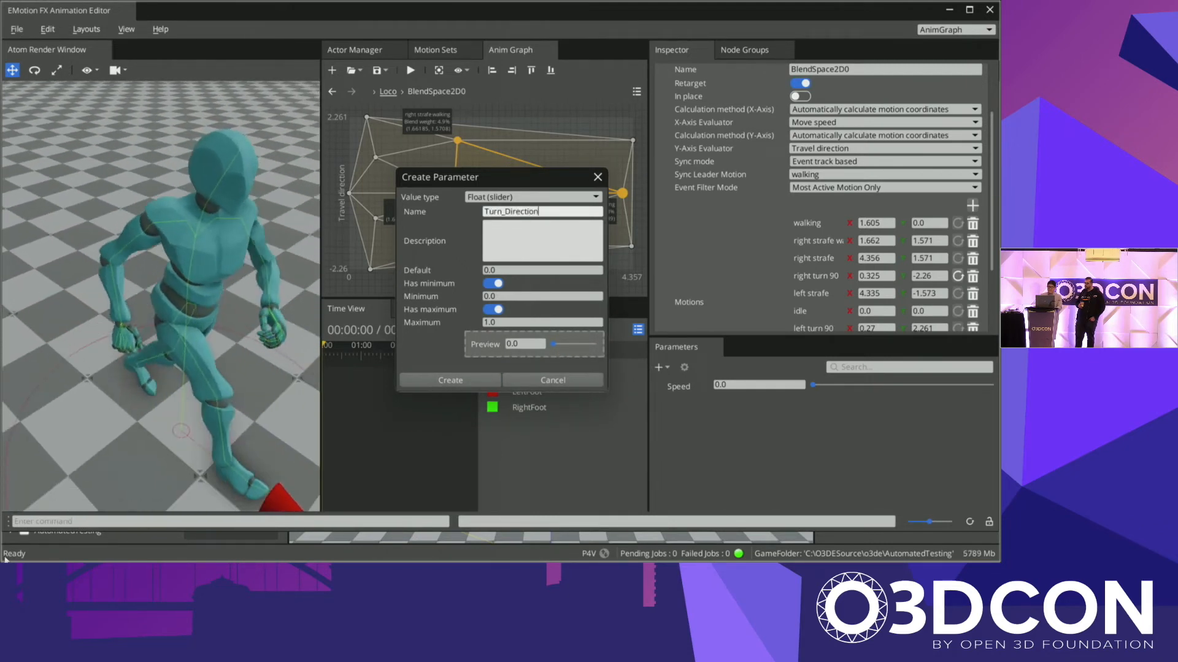
click(529, 298)
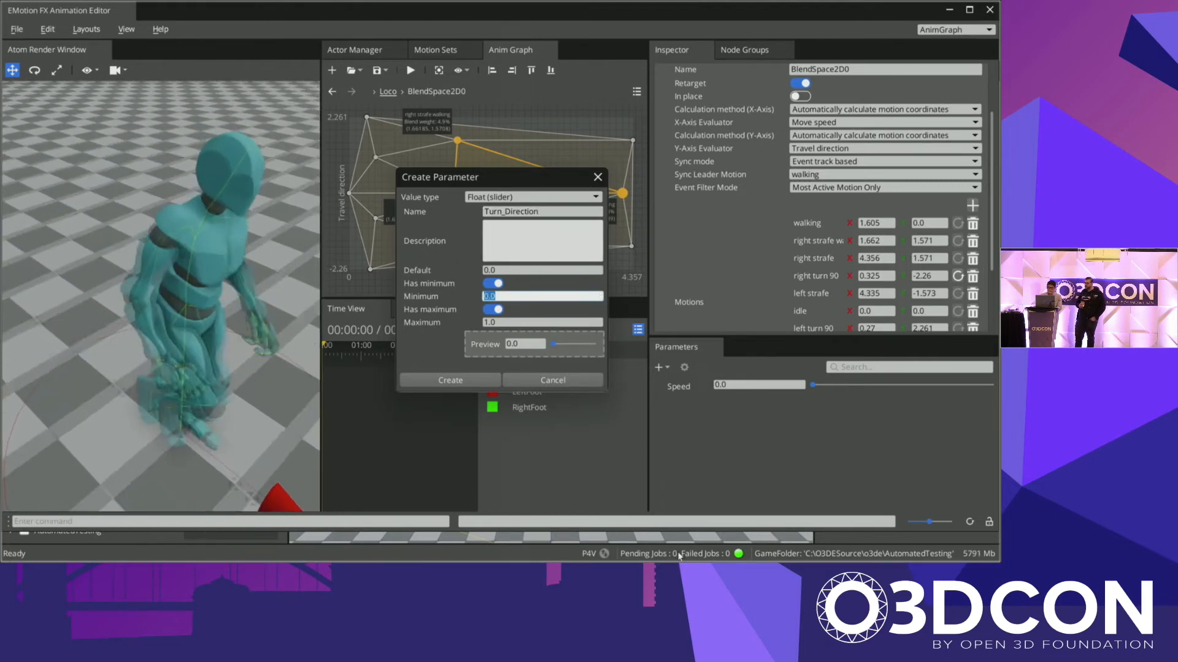
text(-1)
click(473, 380)
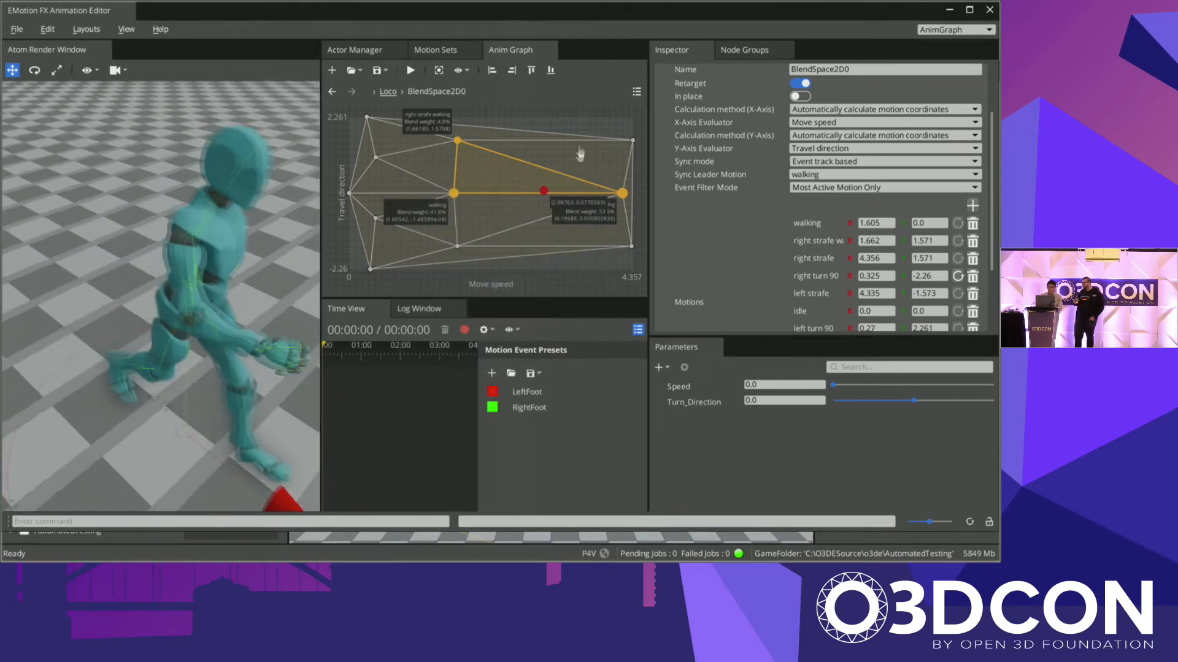
Step: Check the settings of the Turn_Direction parameter
click(712, 403)
right_click(704, 406)
click(735, 429)
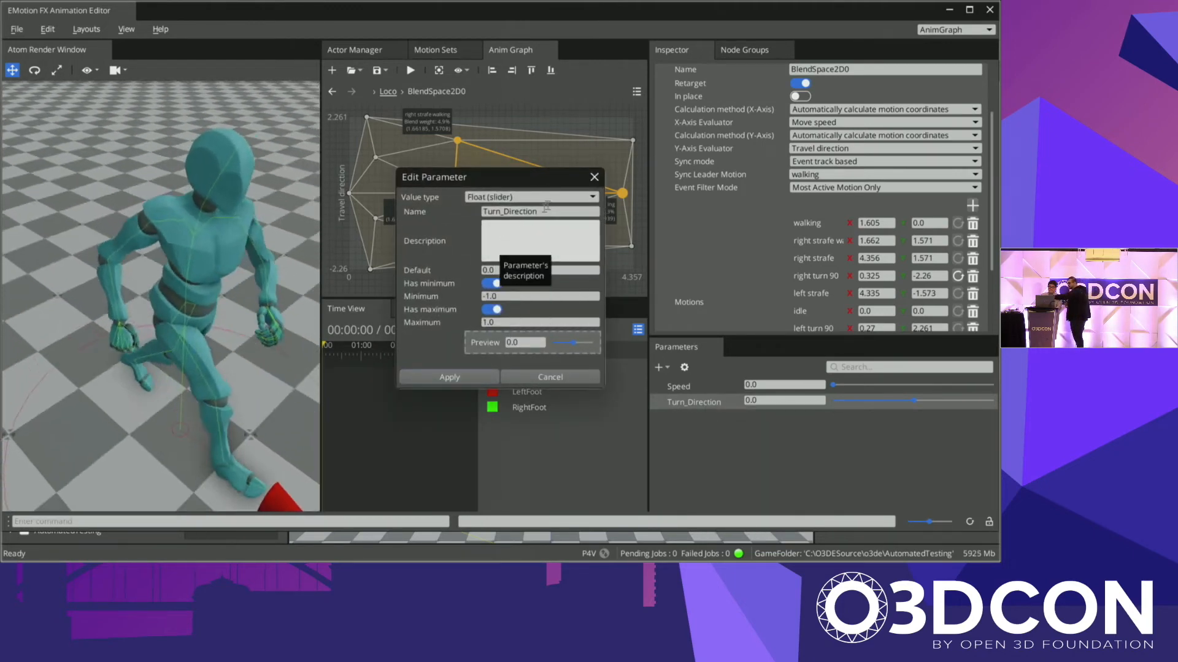
click(594, 178)
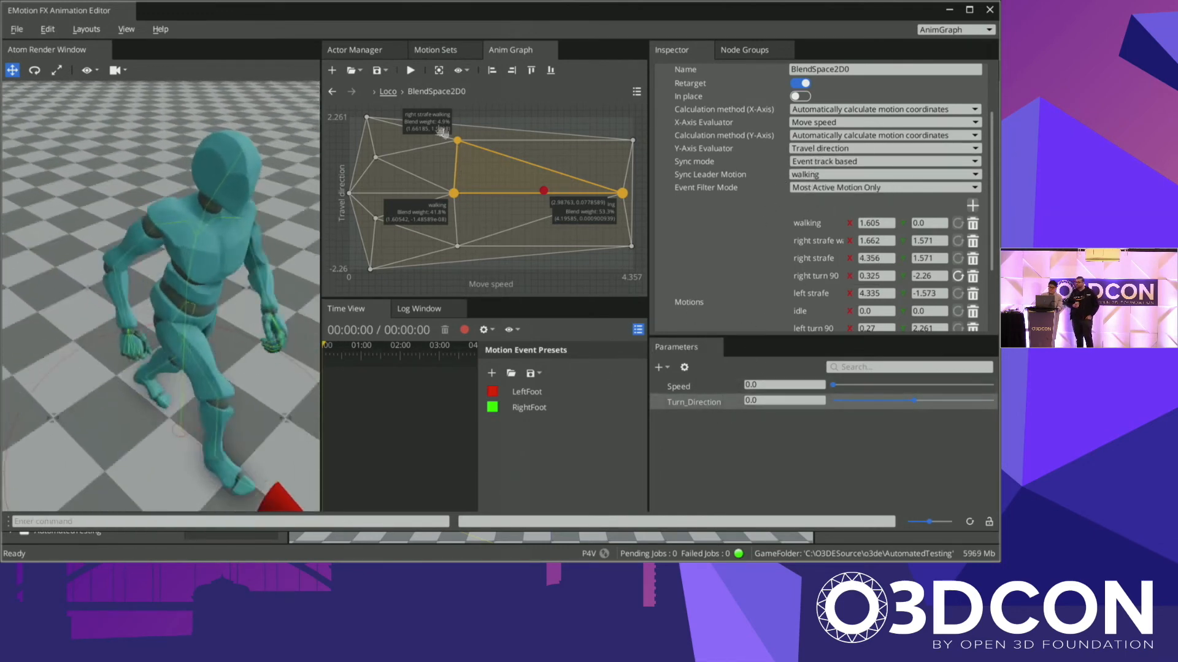
Step: Return to the Loco blend tree, widen the graph area and add a Parameters node to the left of BlendSpace2D0
click(388, 91)
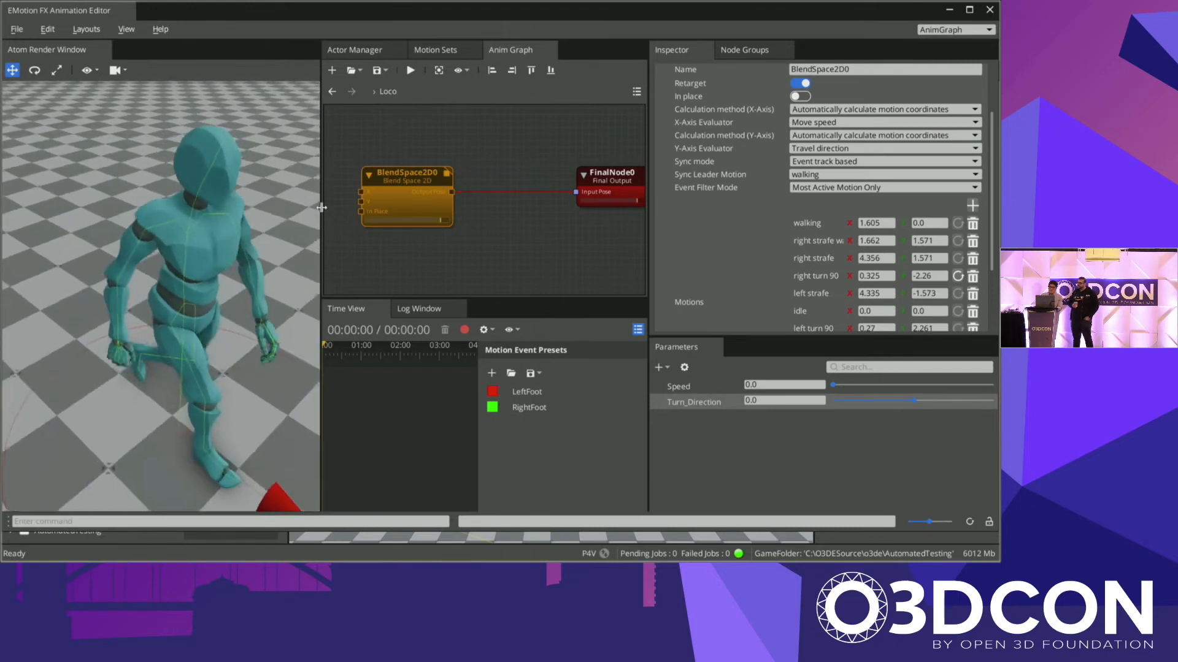
drag(321, 208, 270, 207)
drag(357, 192, 441, 192)
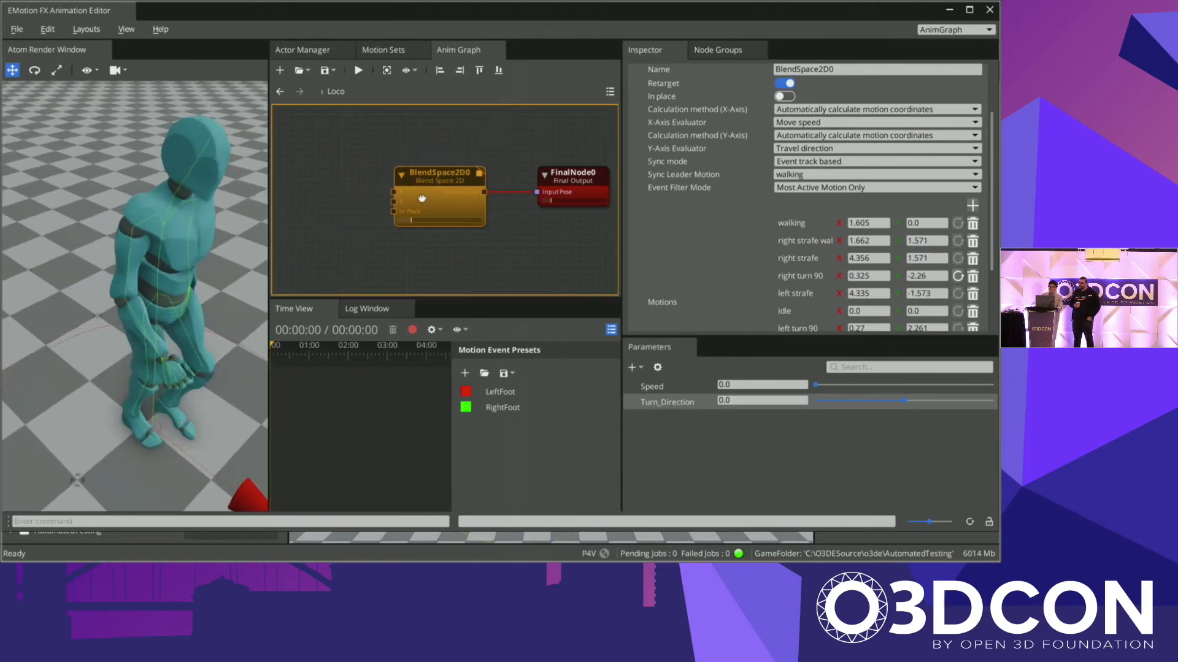
scroll(531, 247, down, 3)
right_click(541, 253)
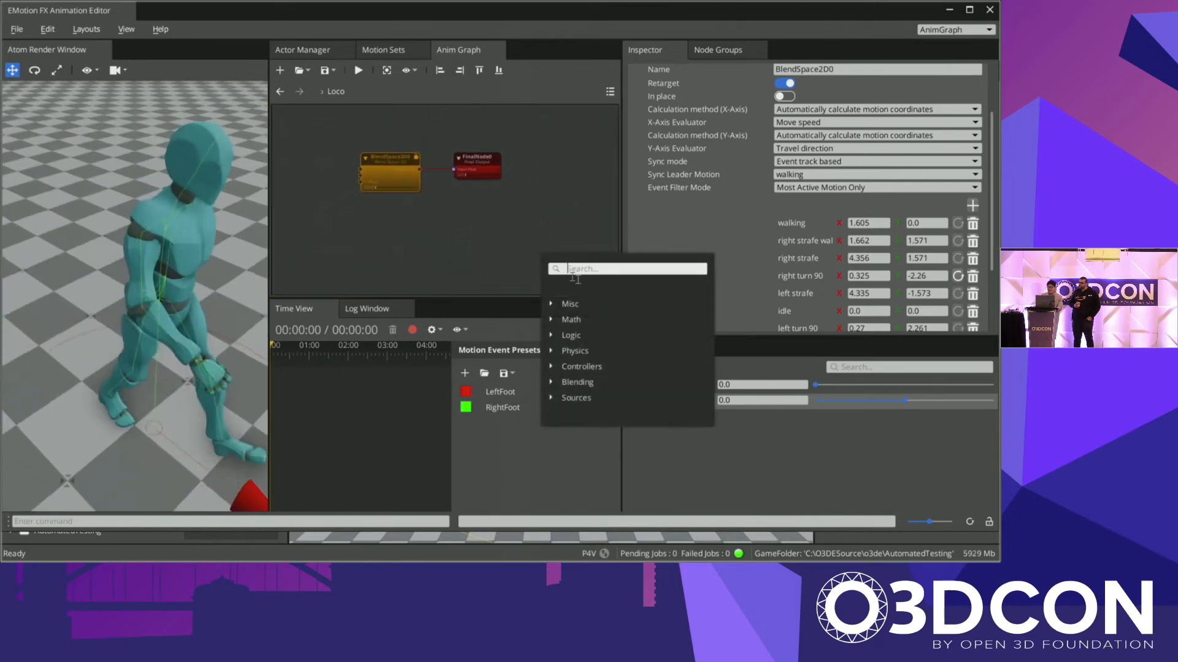
text(para)
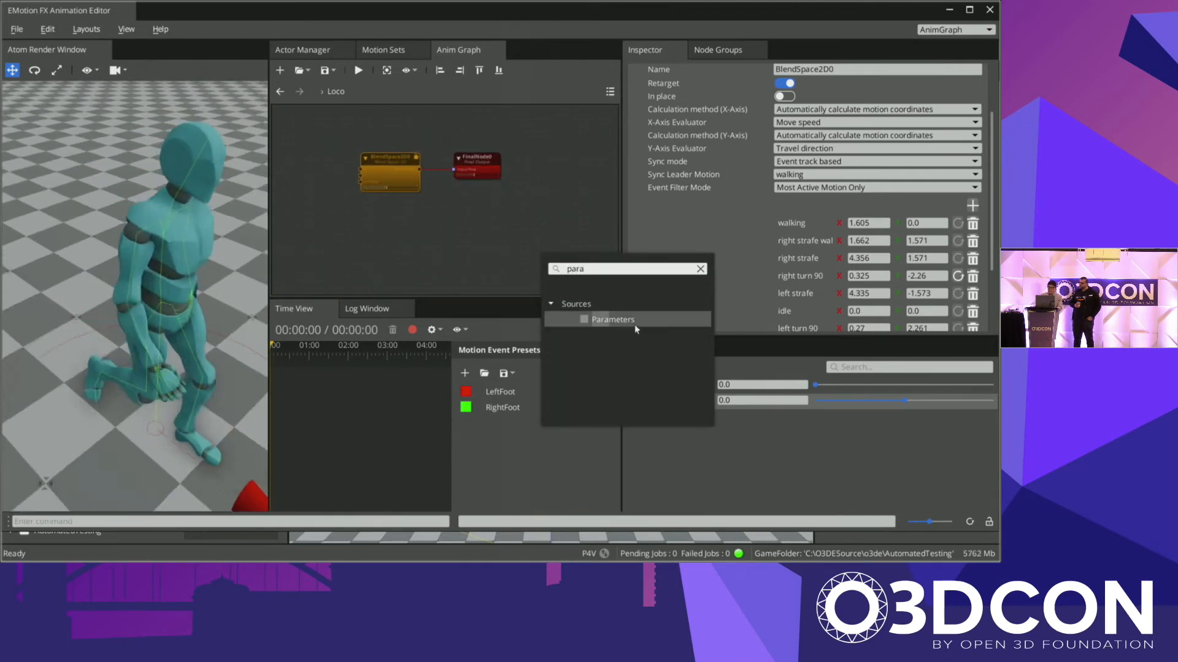
click(614, 320)
drag(553, 268, 315, 241)
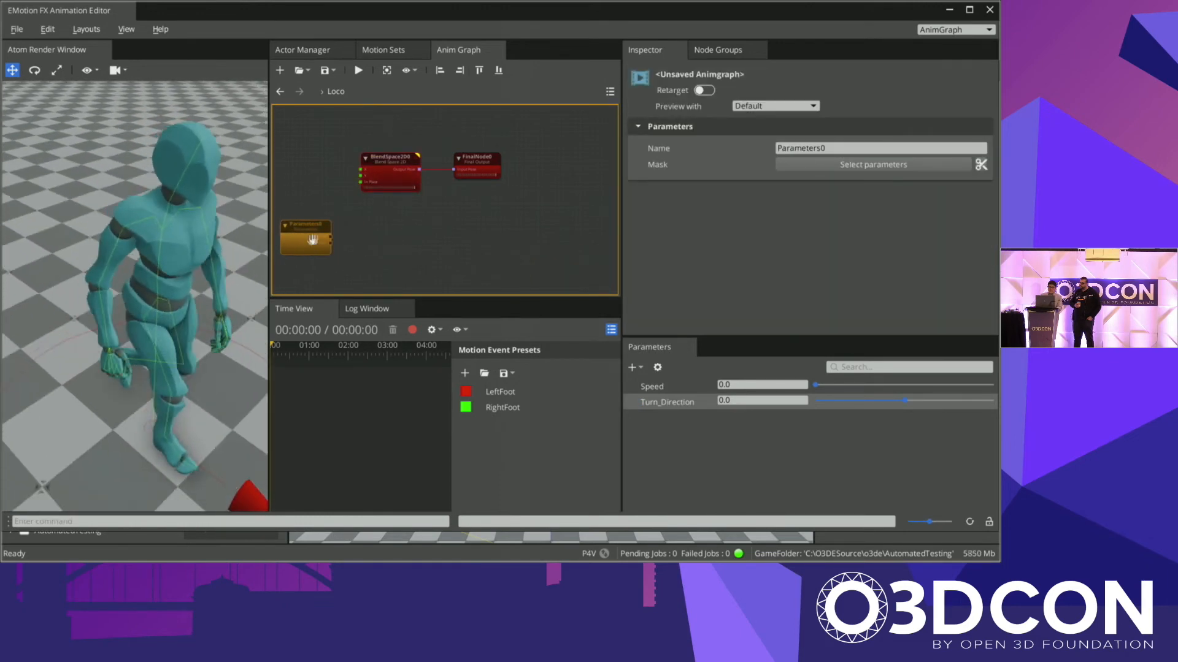
Step: Line up BlendSpace2D0 and FinalNode0 with the Parameters node, connecting Speed to the blend space's X input and Turn_Direction to Y
drag(388, 182, 498, 252)
drag(484, 169, 572, 240)
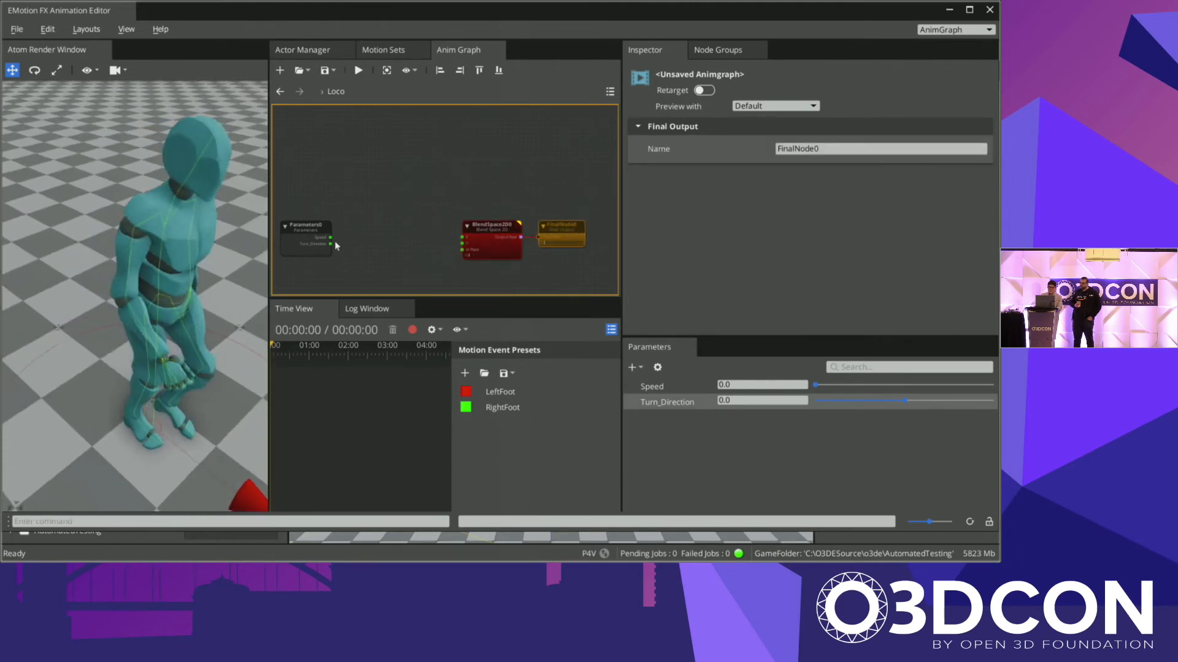
click(329, 239)
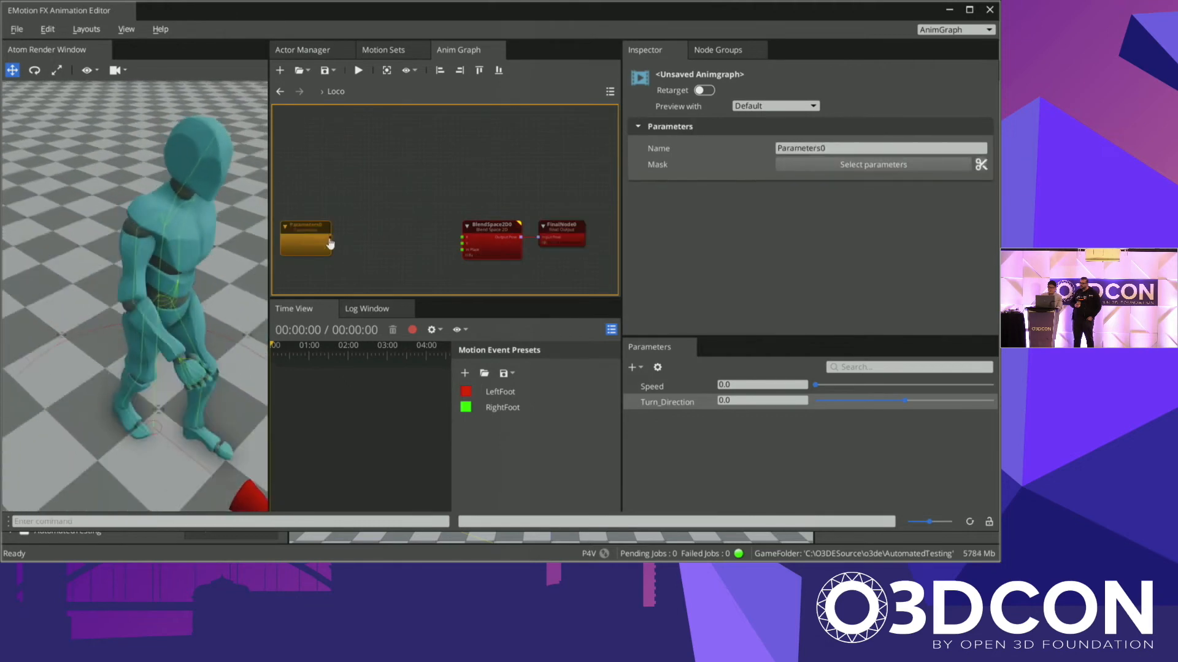
drag(331, 243, 462, 241)
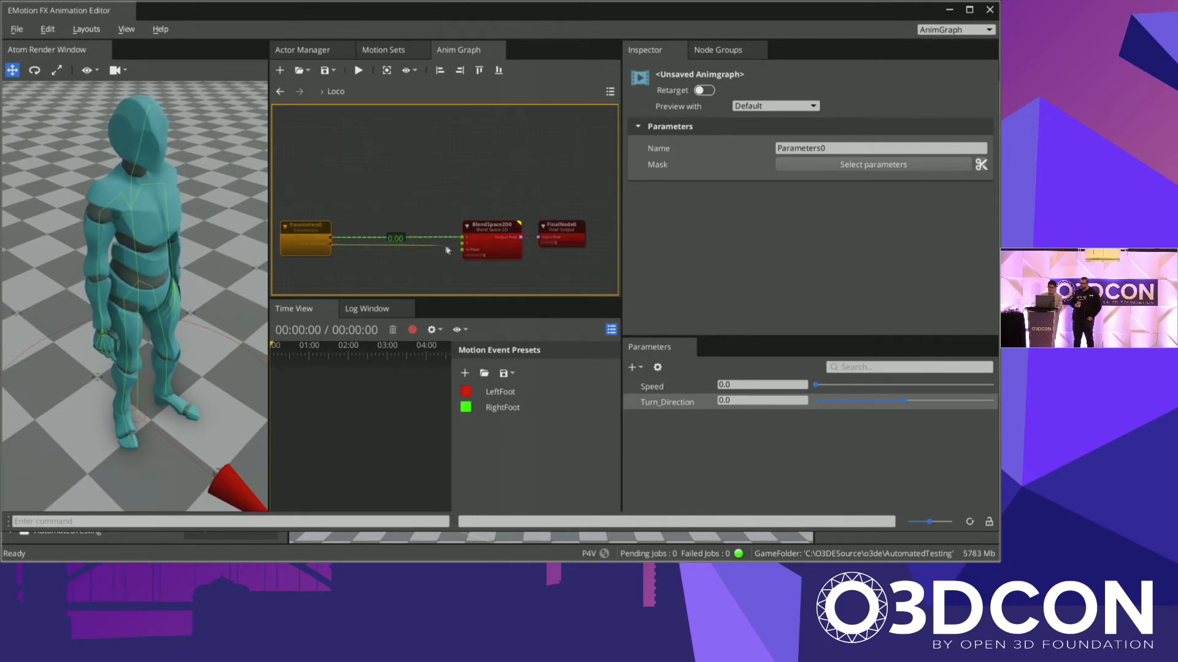
drag(463, 249, 463, 245)
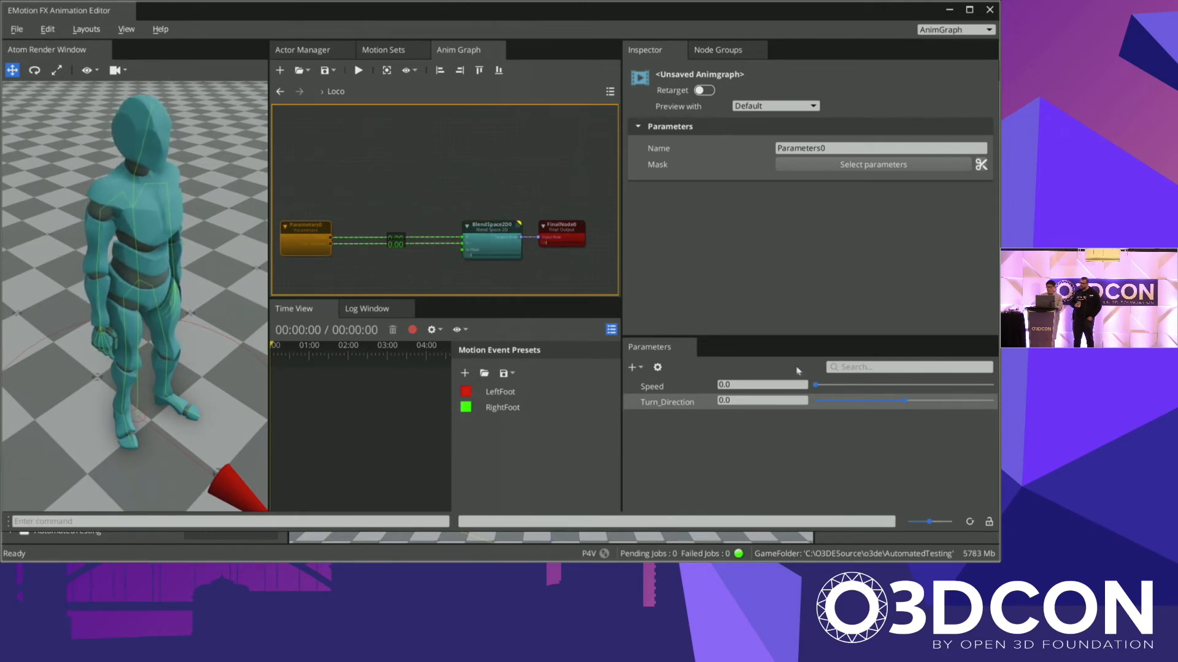
Step: Raise Speed to 1.0 and check the current blend position inside BlendSpace2D0
drag(815, 385, 995, 385)
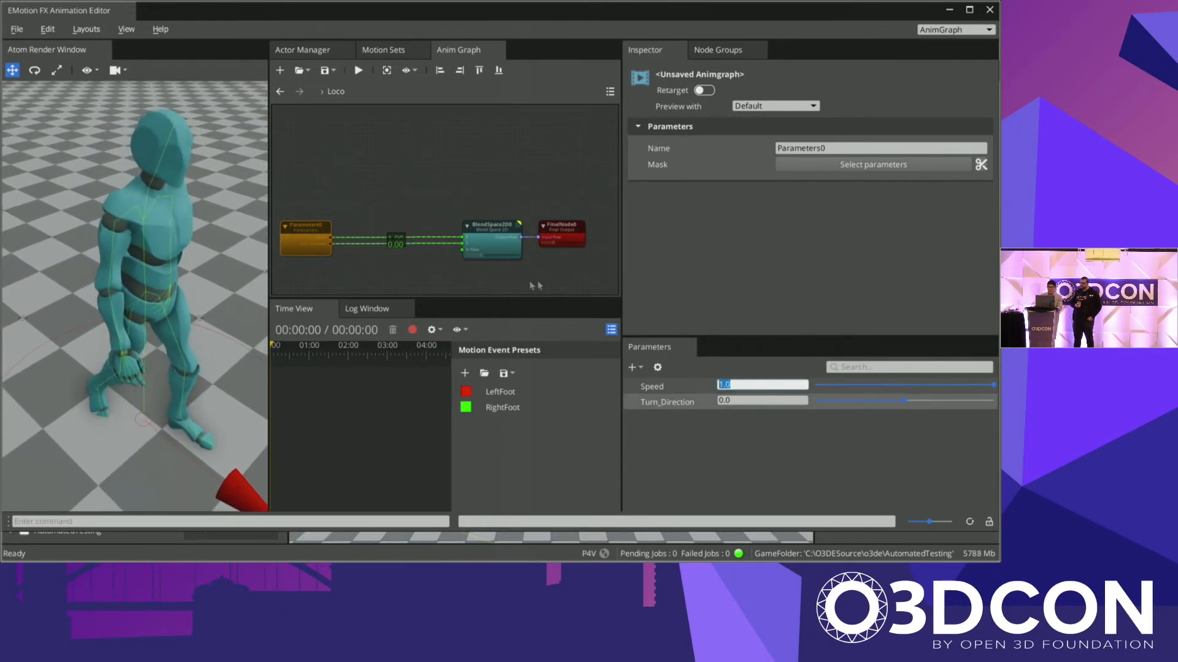
click(656, 387)
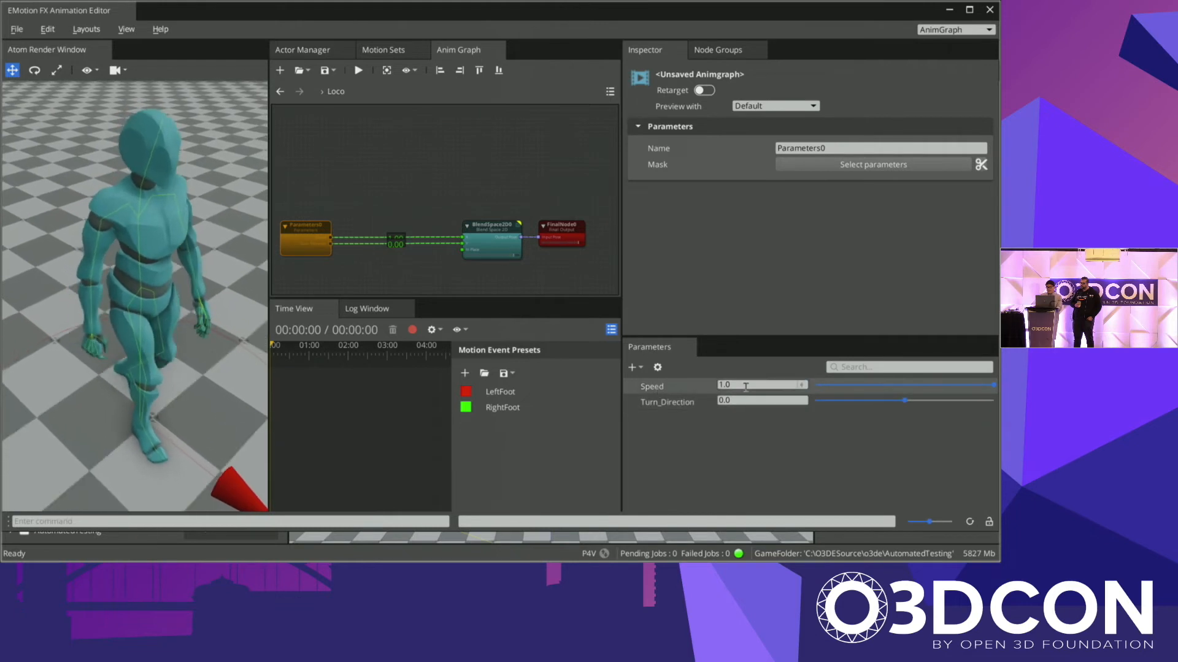
click(492, 250)
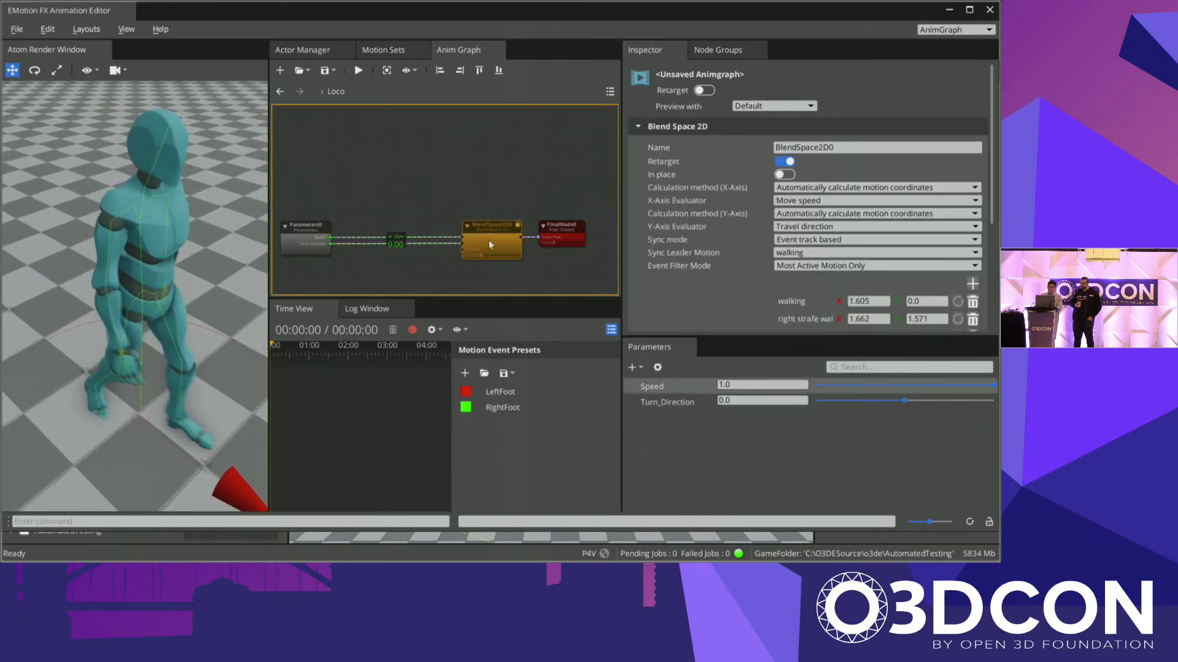
double_click(495, 253)
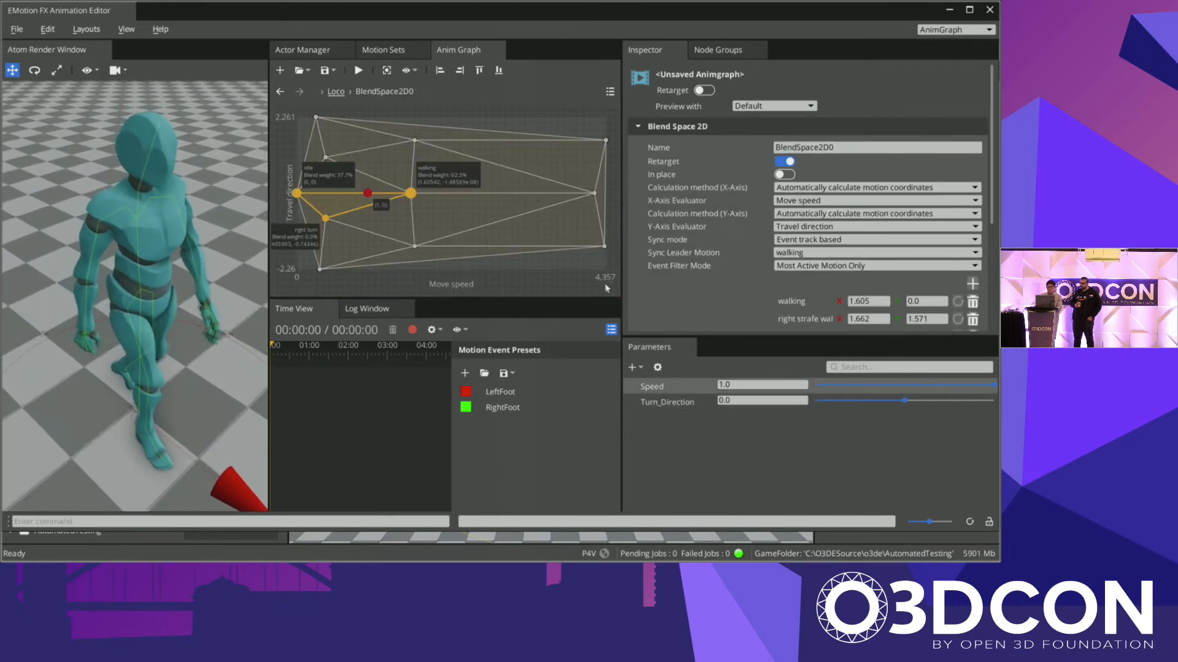
click(335, 92)
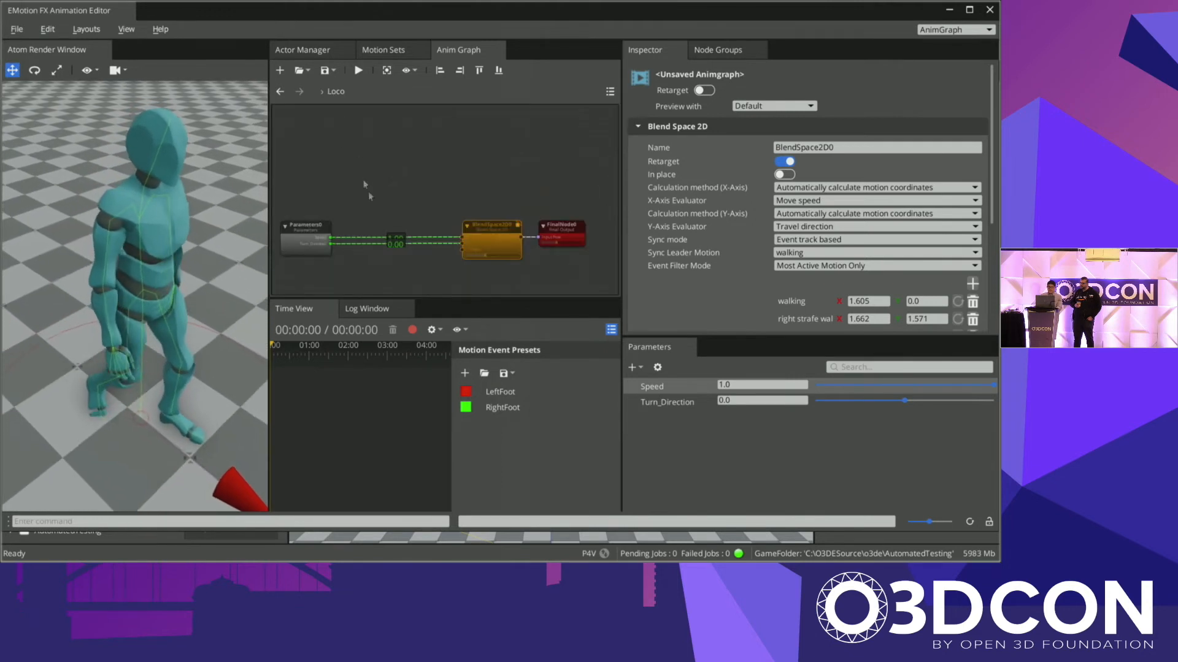
Step: Set the Speed parameter's maximum to 4.3 and test the locomotion at Speed 4.3 and about 2.107
right_click(683, 397)
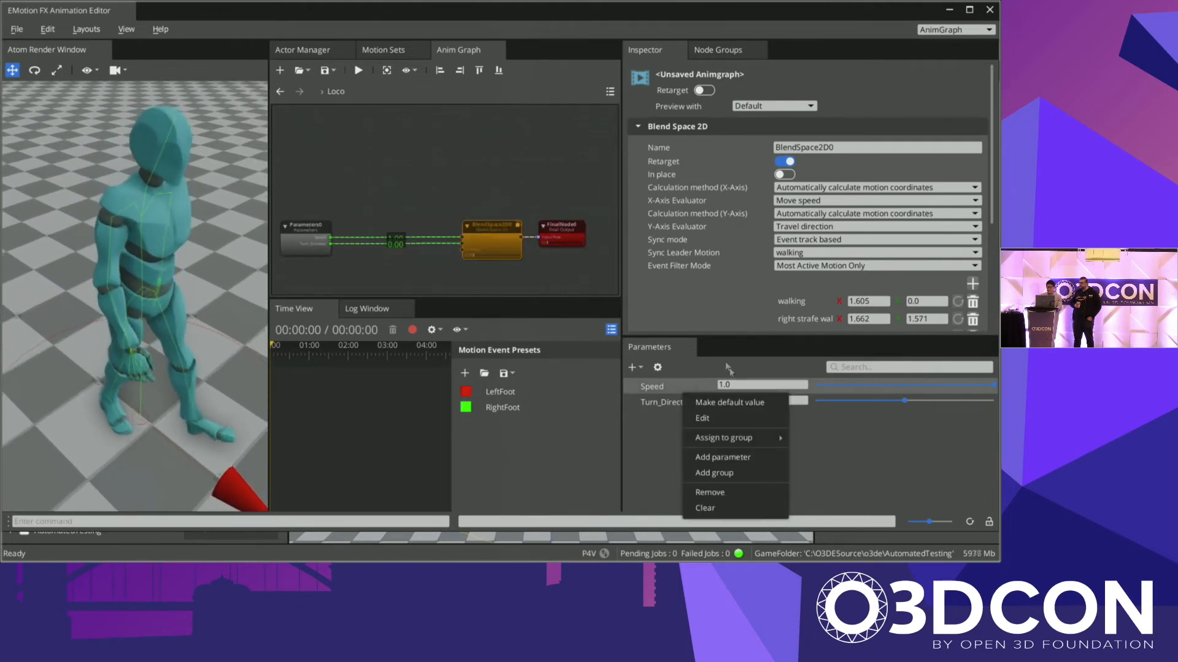
click(738, 423)
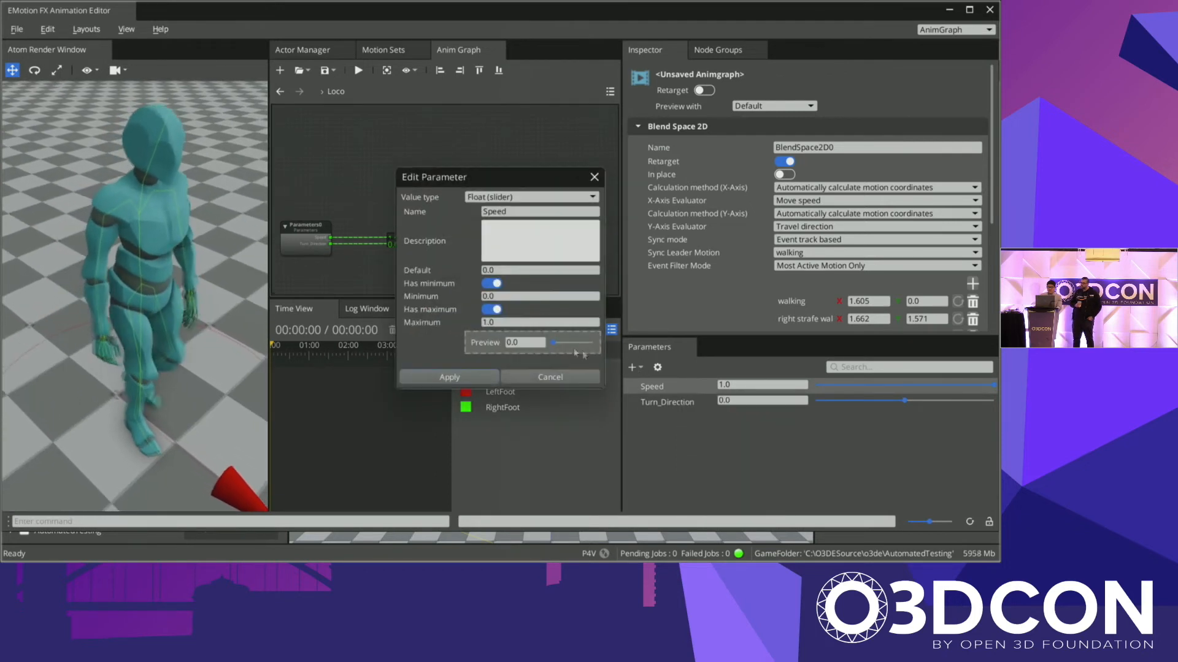
click(513, 323)
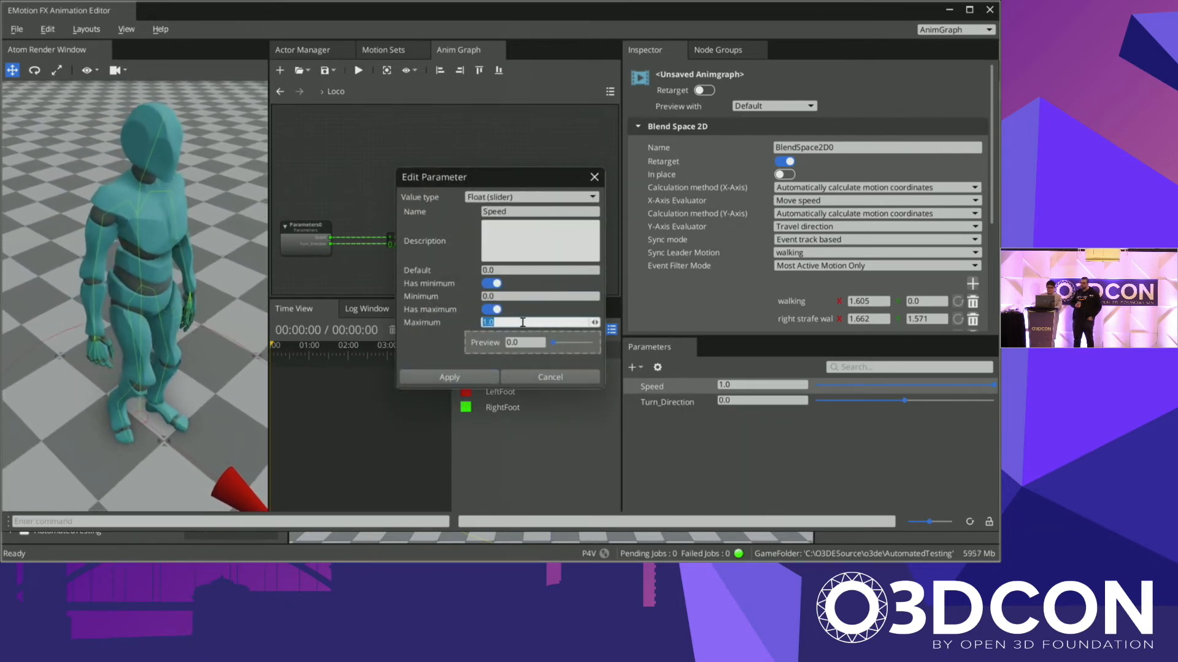
click(449, 377)
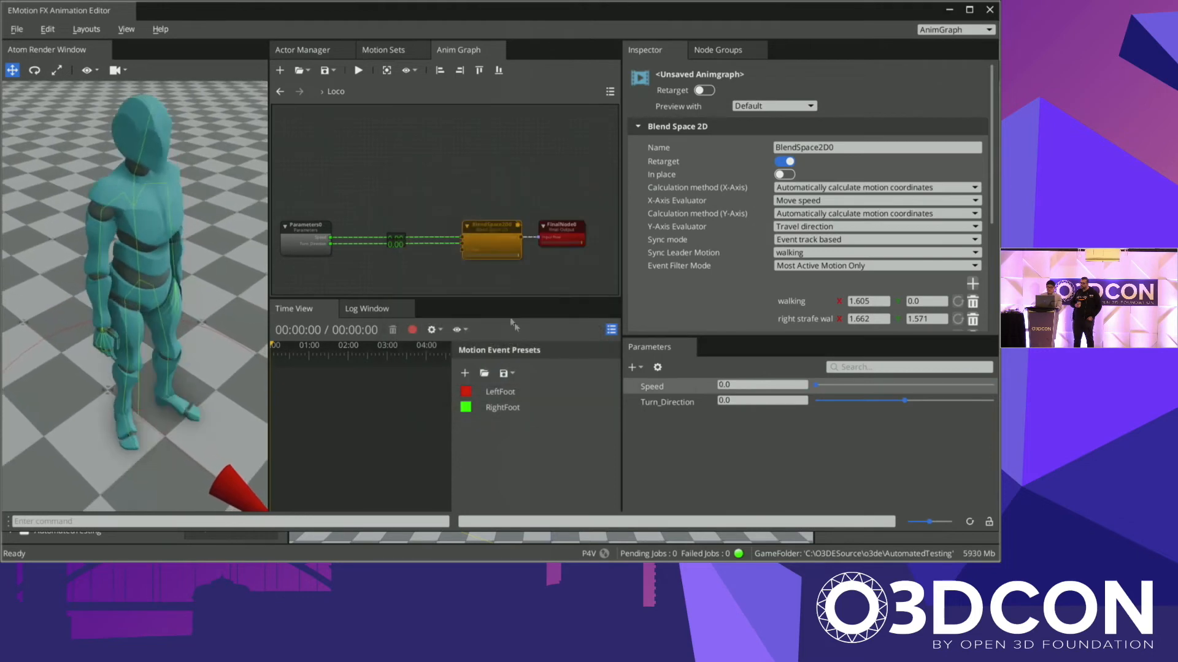
drag(818, 388, 981, 387)
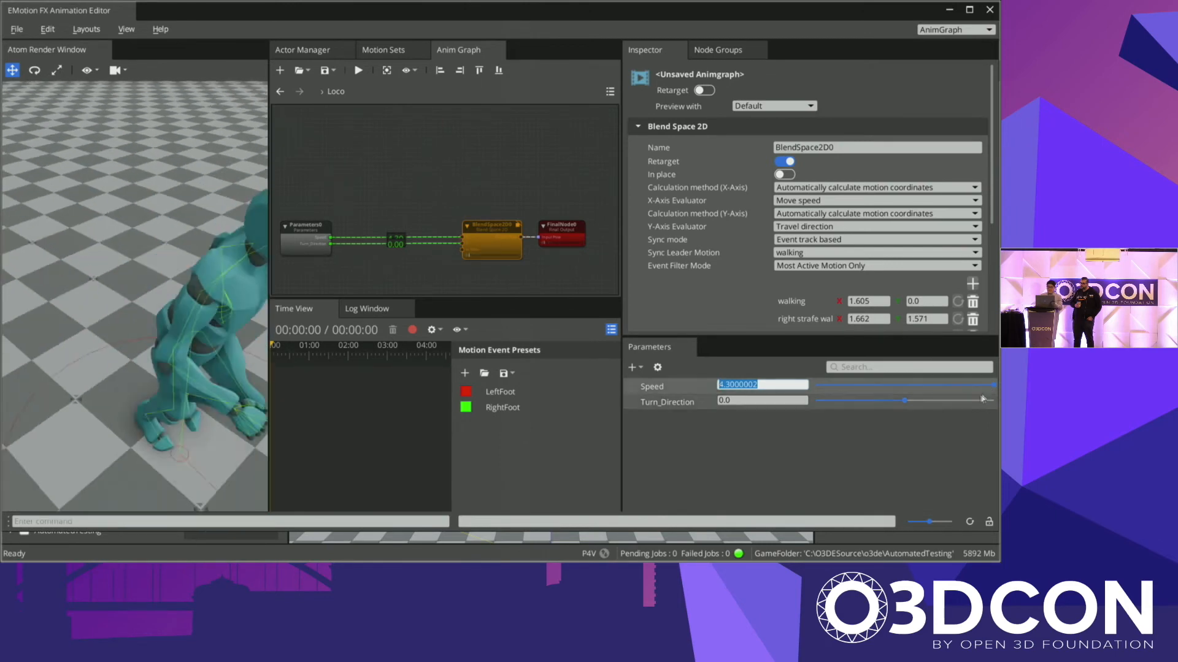
drag(992, 387, 904, 389)
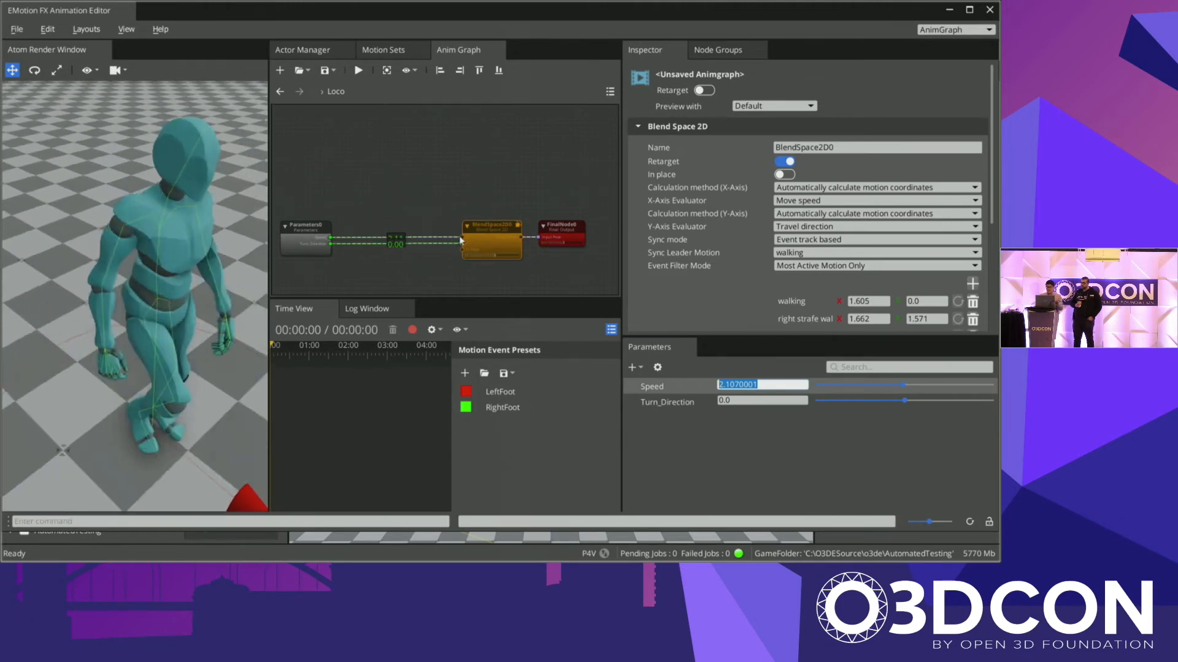
Step: Add a Range Remapper node above the link between Parameters and BlendSpace2D0 and route Speed through it to the blend space's X input
click(403, 192)
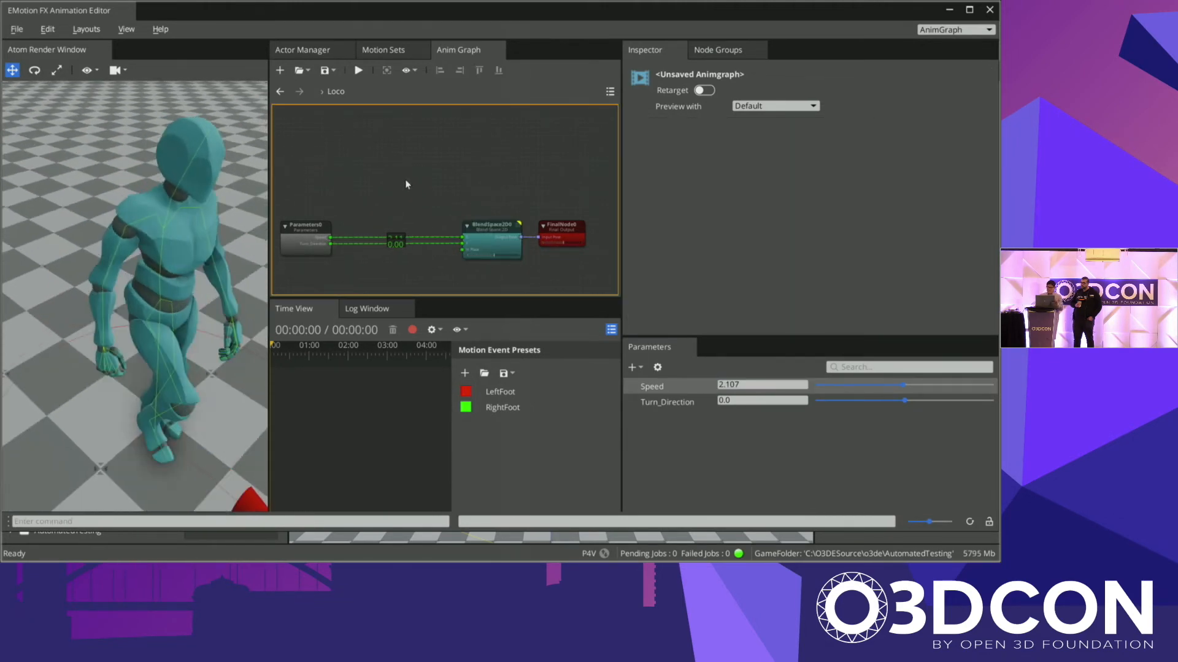
right_click(406, 181)
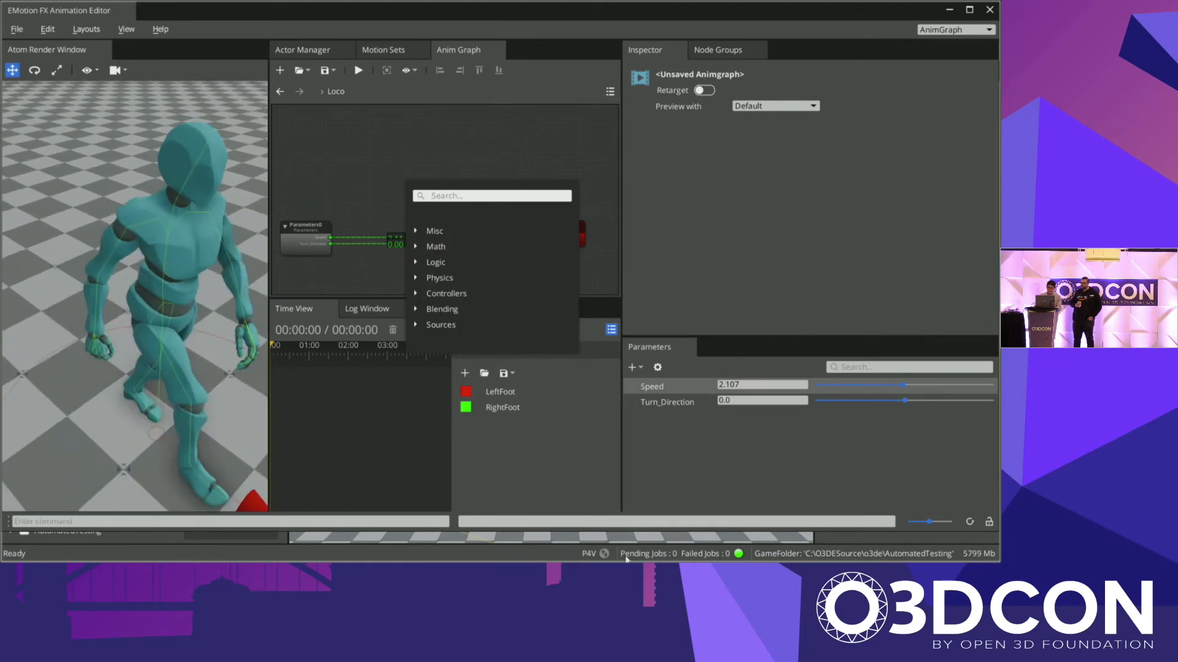
text(rema)
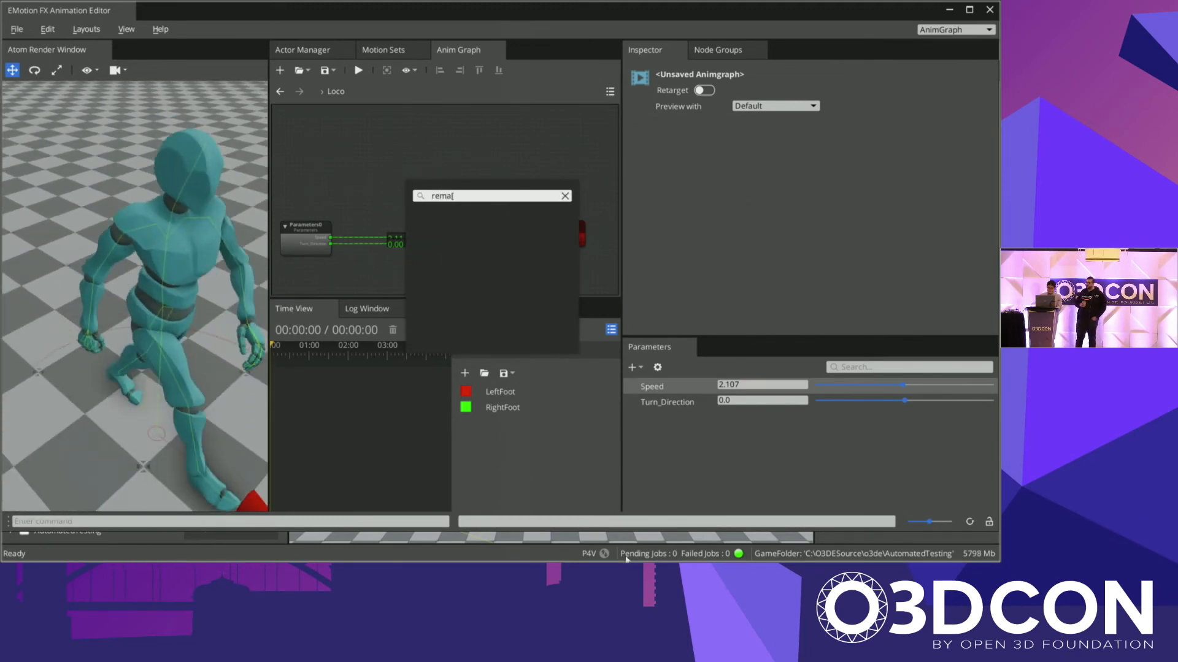
text(pp)
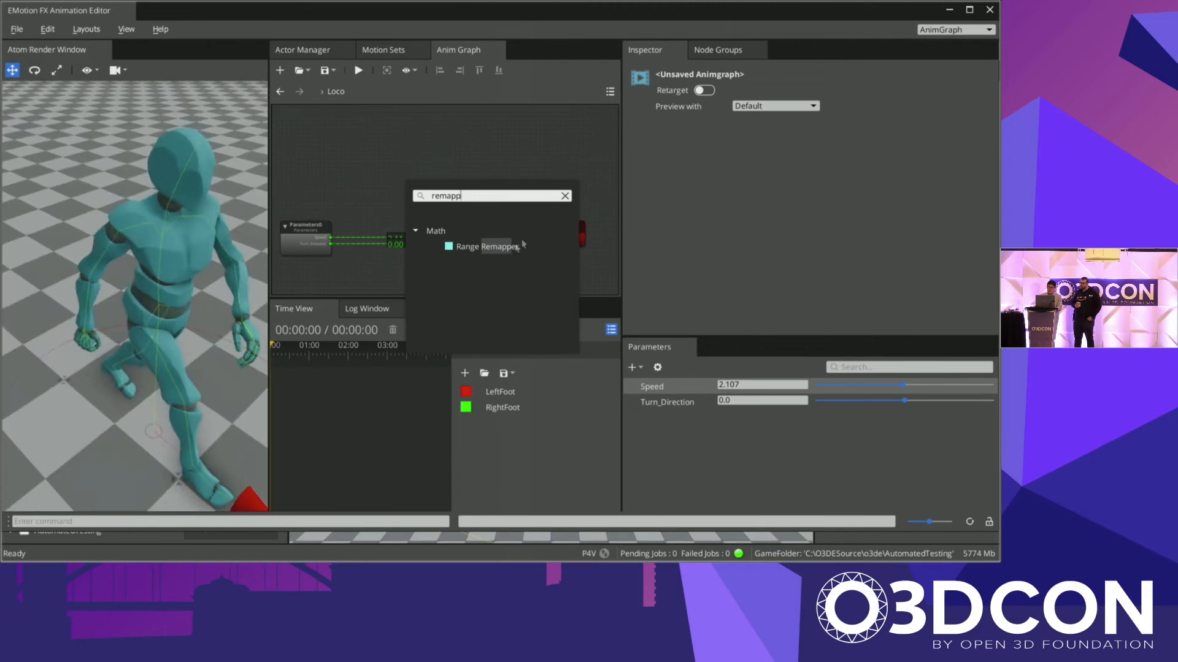
click(509, 246)
drag(430, 187, 387, 203)
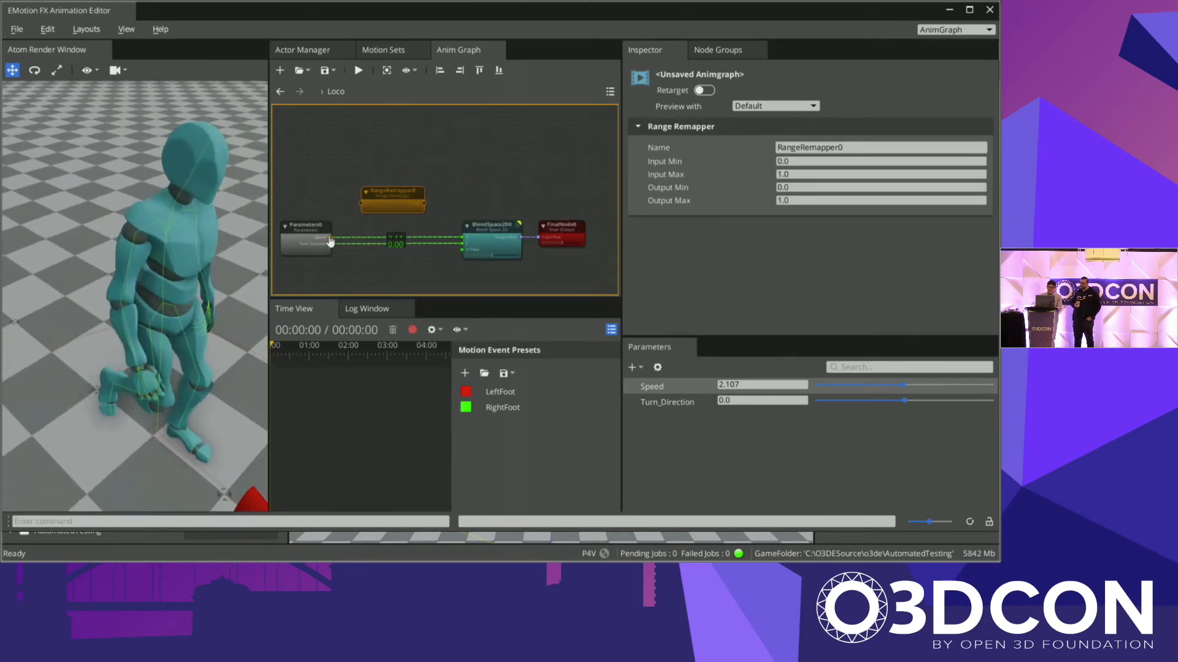
drag(330, 237, 362, 205)
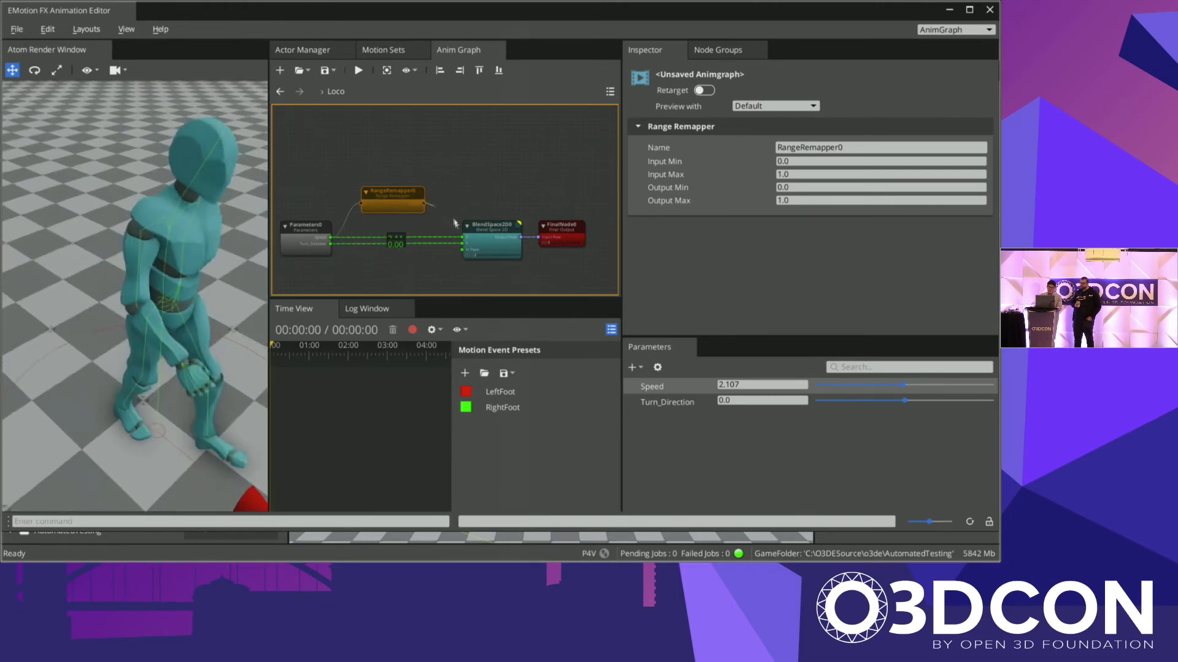
drag(462, 237, 463, 240)
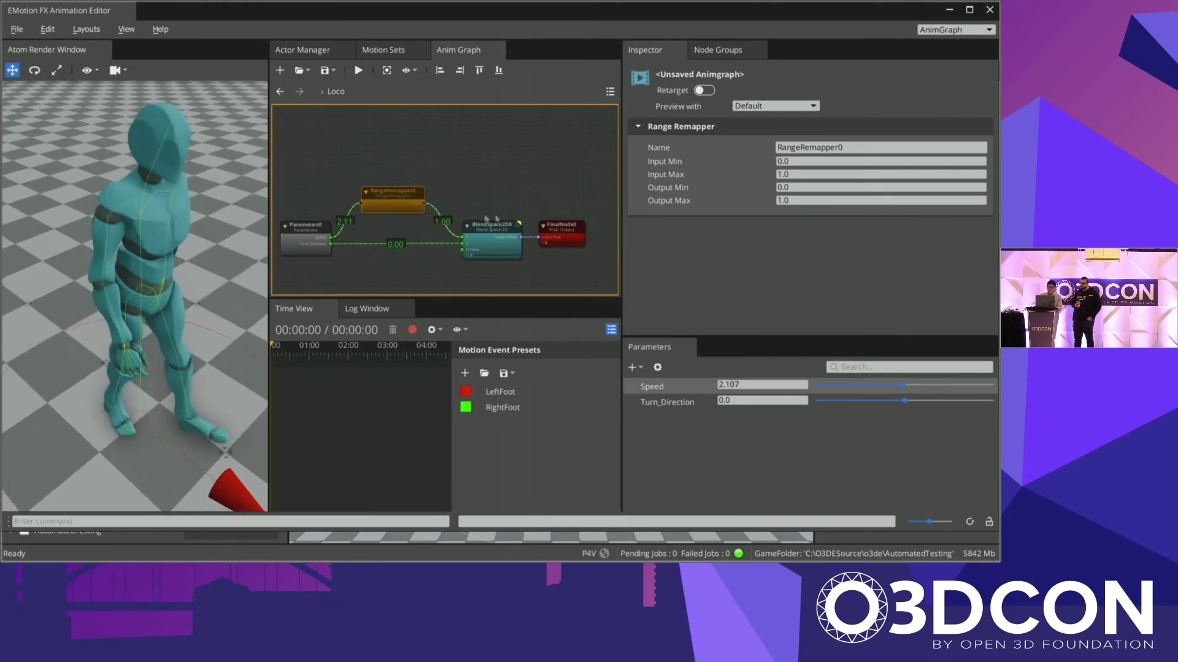
Step: Edit the Speed parameter and set its maximum to 1
right_click(666, 382)
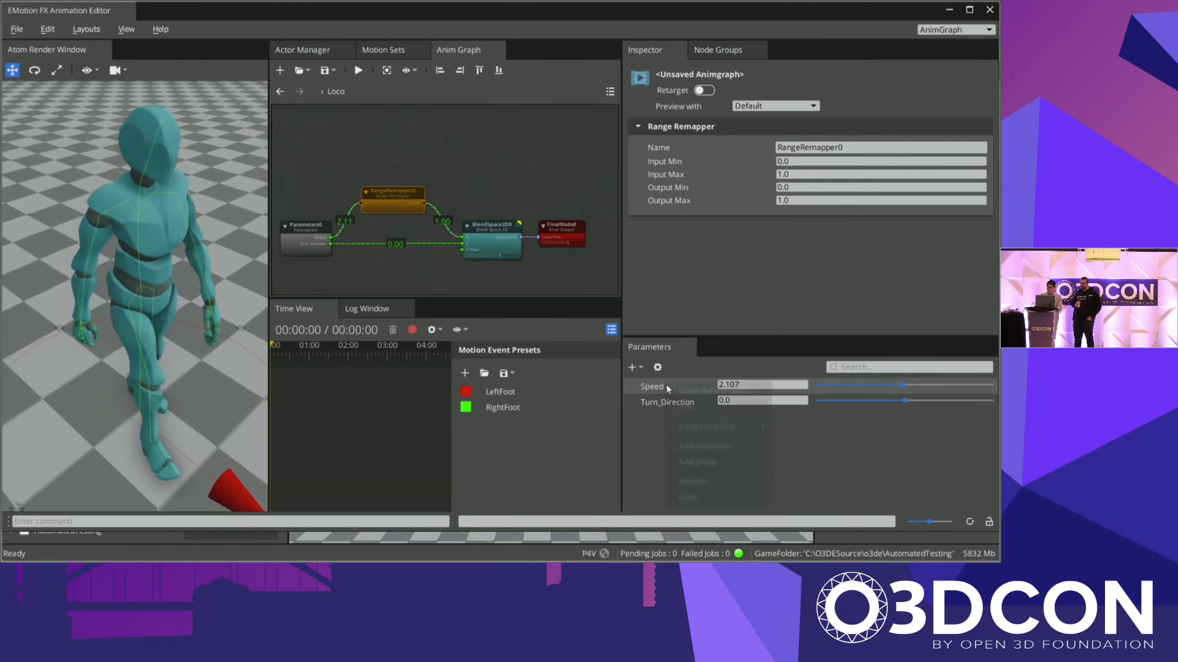
click(682, 406)
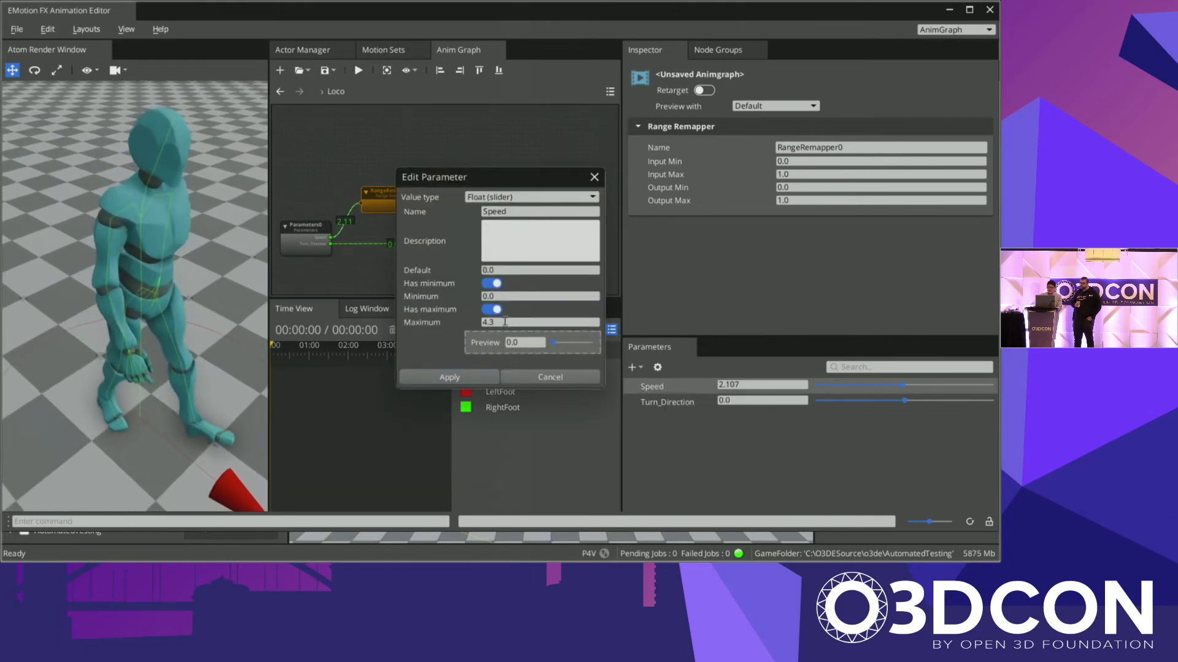
double_click(505, 321)
text(1)
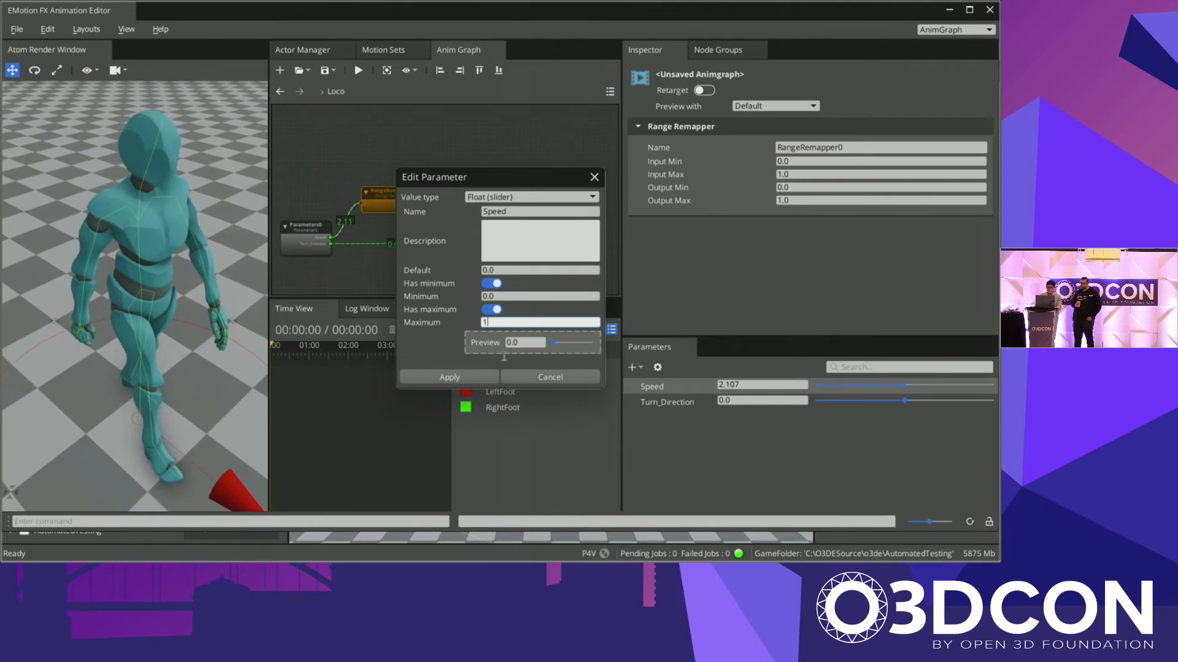
click(465, 376)
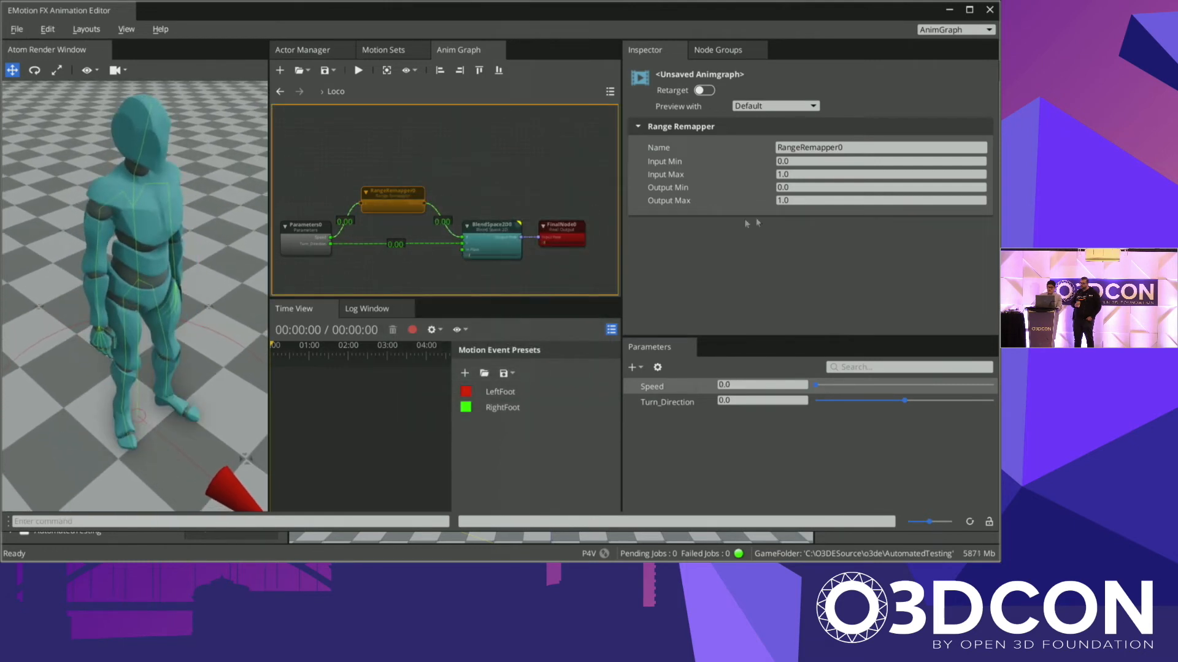
Step: Set RangeRemapper0's output maximum to 4.3 and place the node slightly lower between Parameters and BlendSpace2D0
click(800, 202)
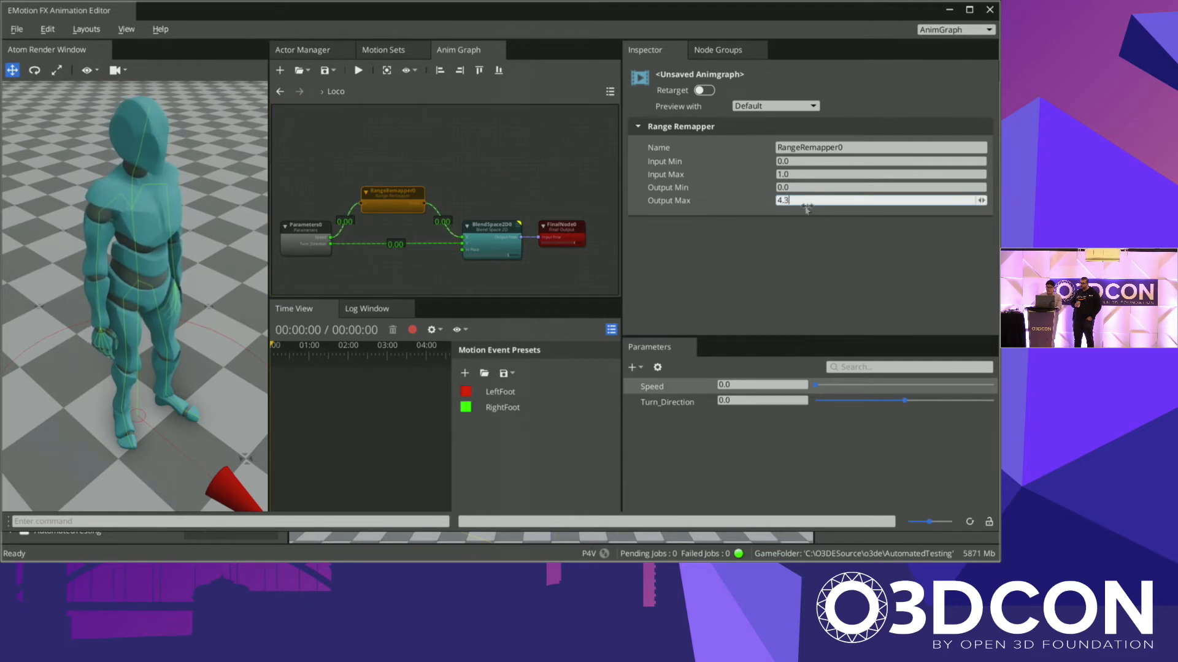
key(Return)
click(397, 205)
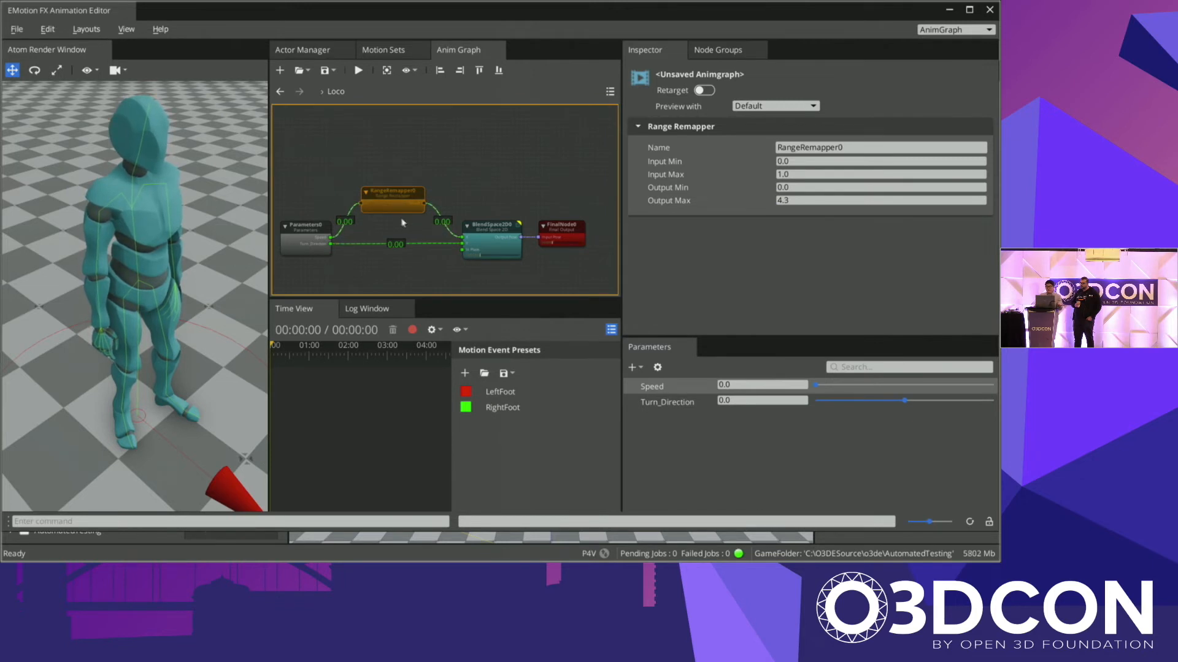
drag(397, 209, 401, 209)
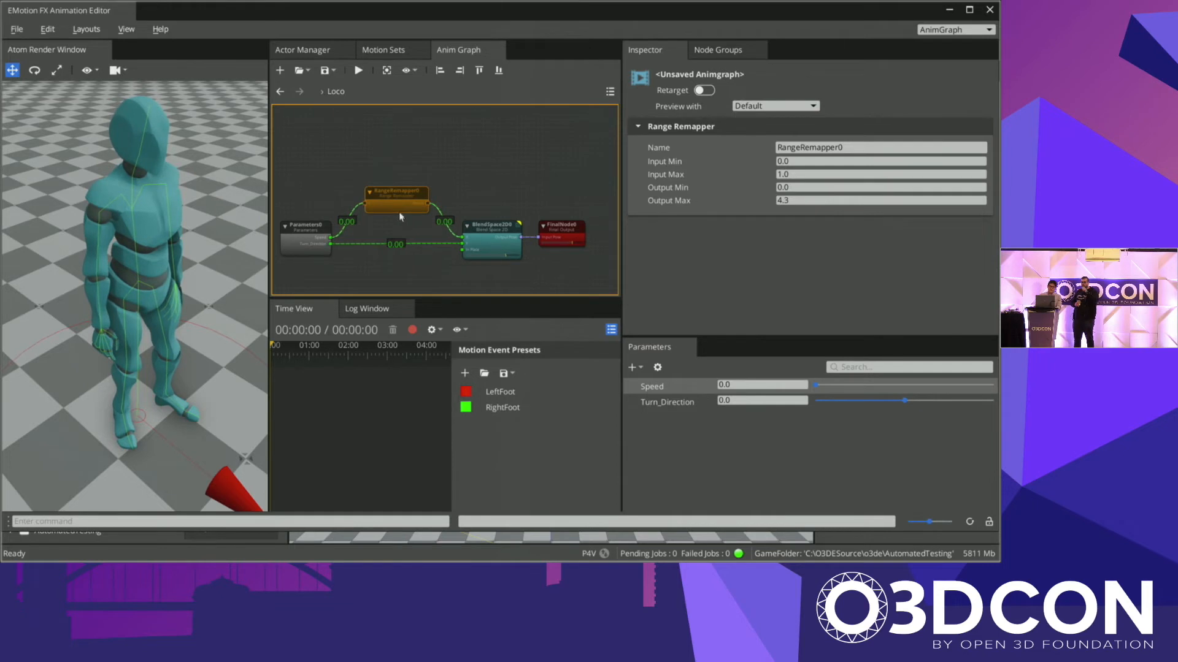
drag(384, 218, 385, 221)
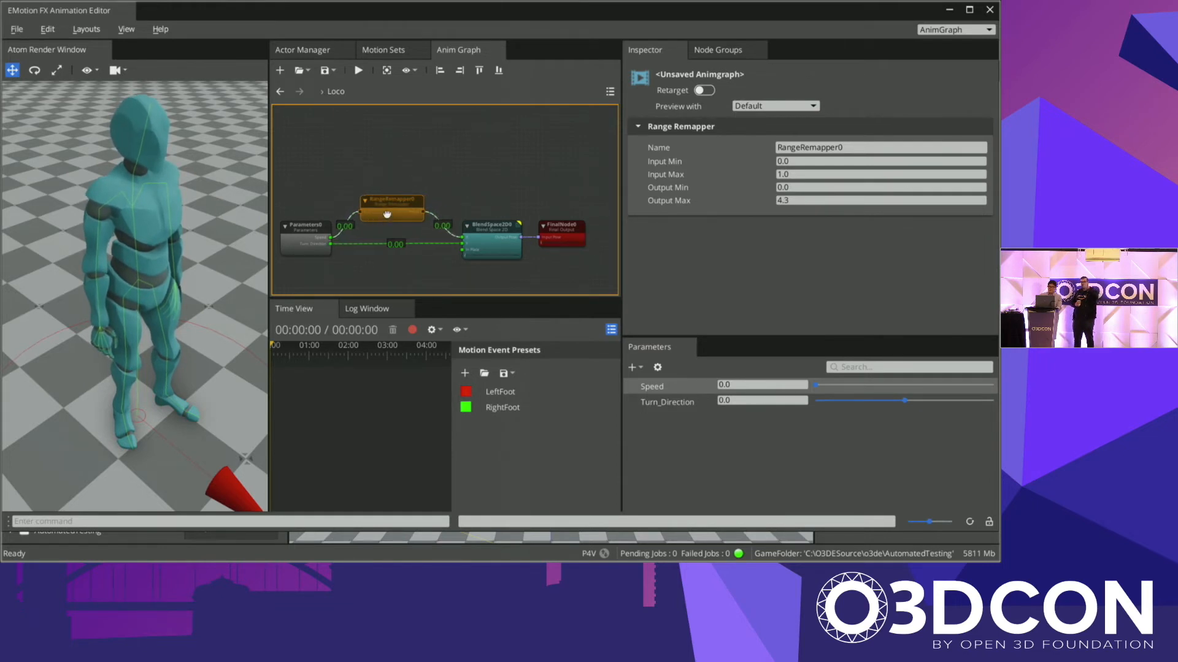
mouse_move(815, 384)
mouse_down()
mouse_move(990, 389)
mouse_move(798, 379)
mouse_move(959, 371)
mouse_move(809, 371)
mouse_up()
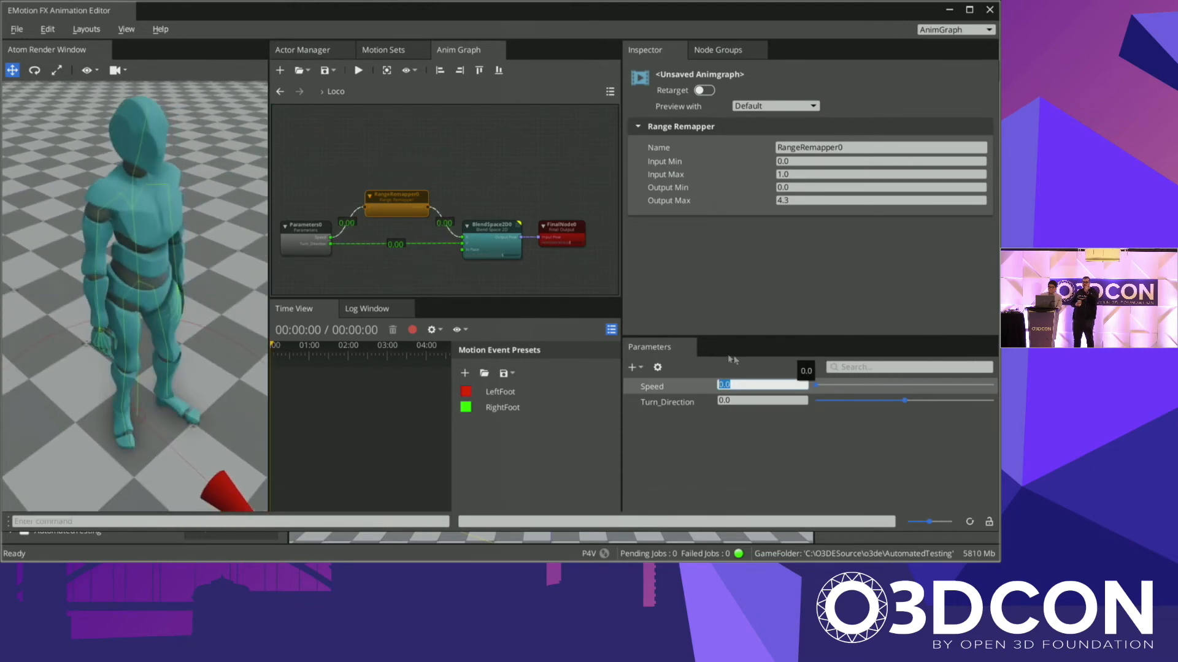
drag(399, 213, 397, 219)
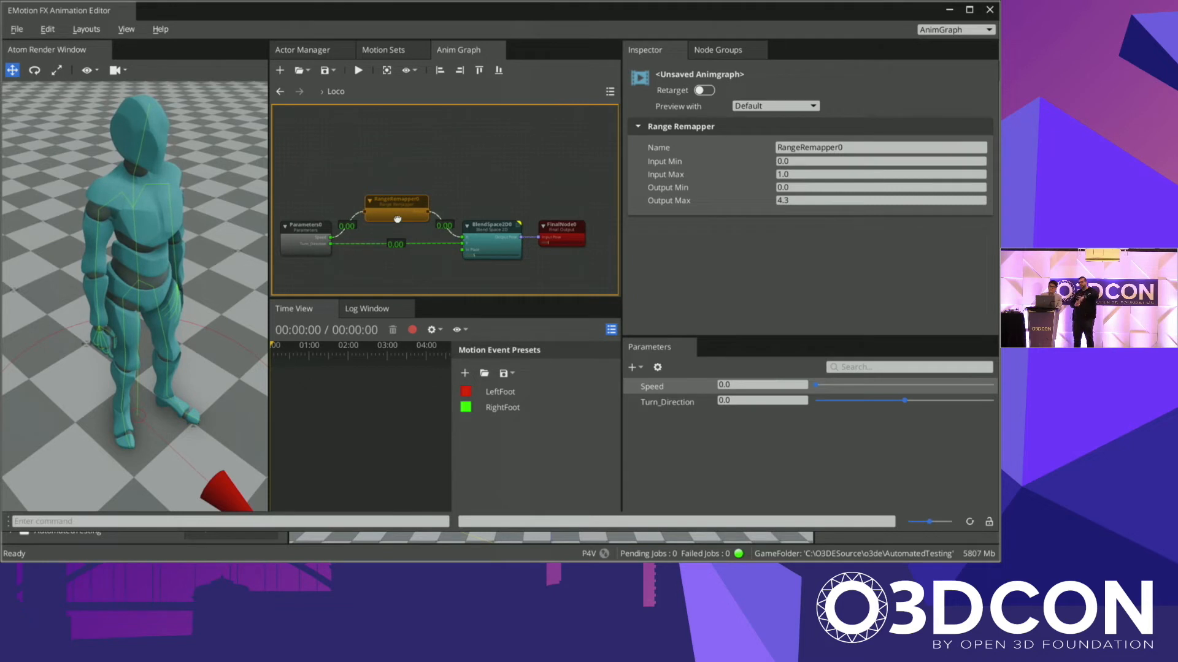
Step: Add a second Range Remapper below the Turn_Direction link and line up the two remapper nodes above and below it
click(429, 176)
right_click(440, 177)
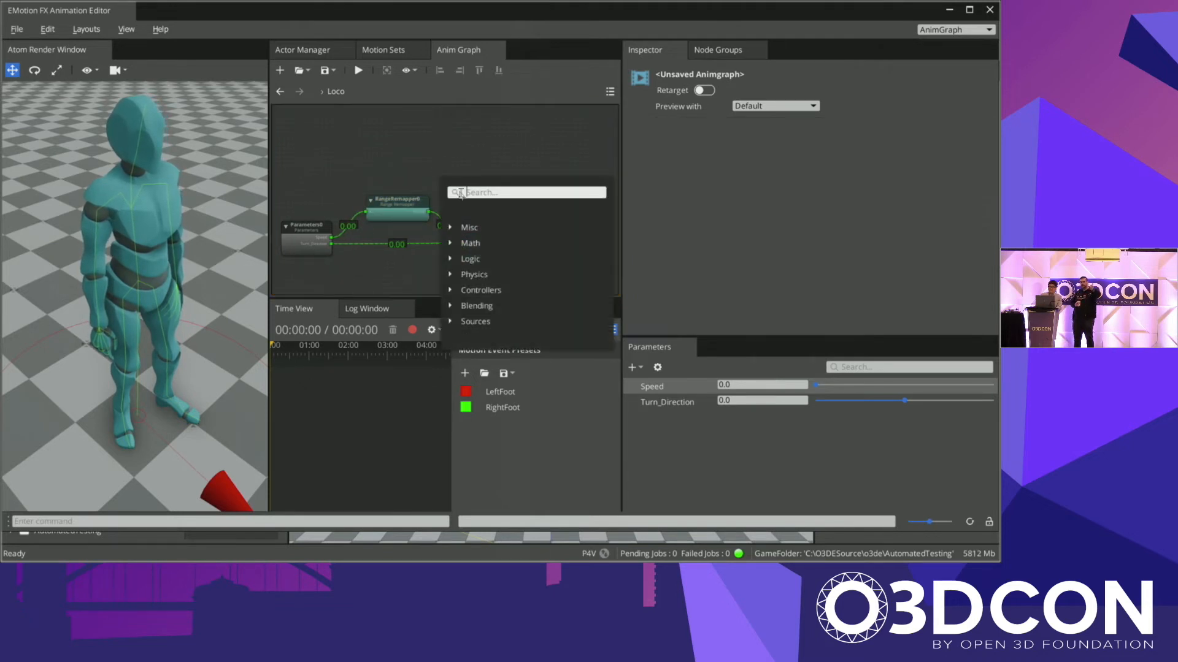
text(remap)
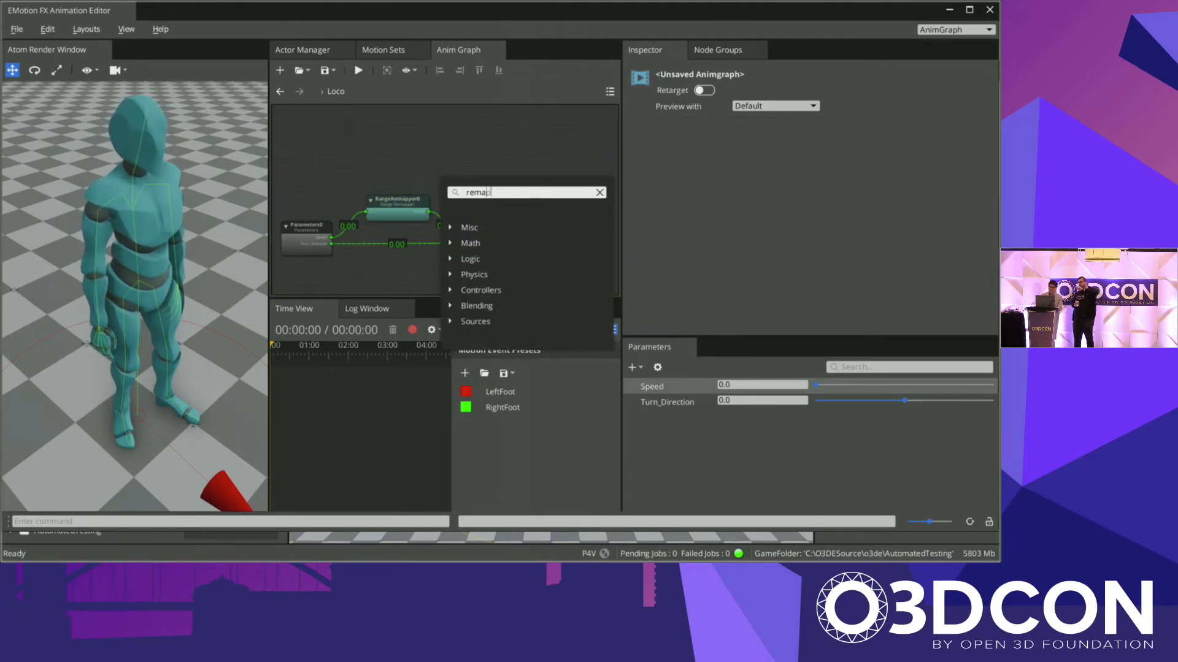
text(p)
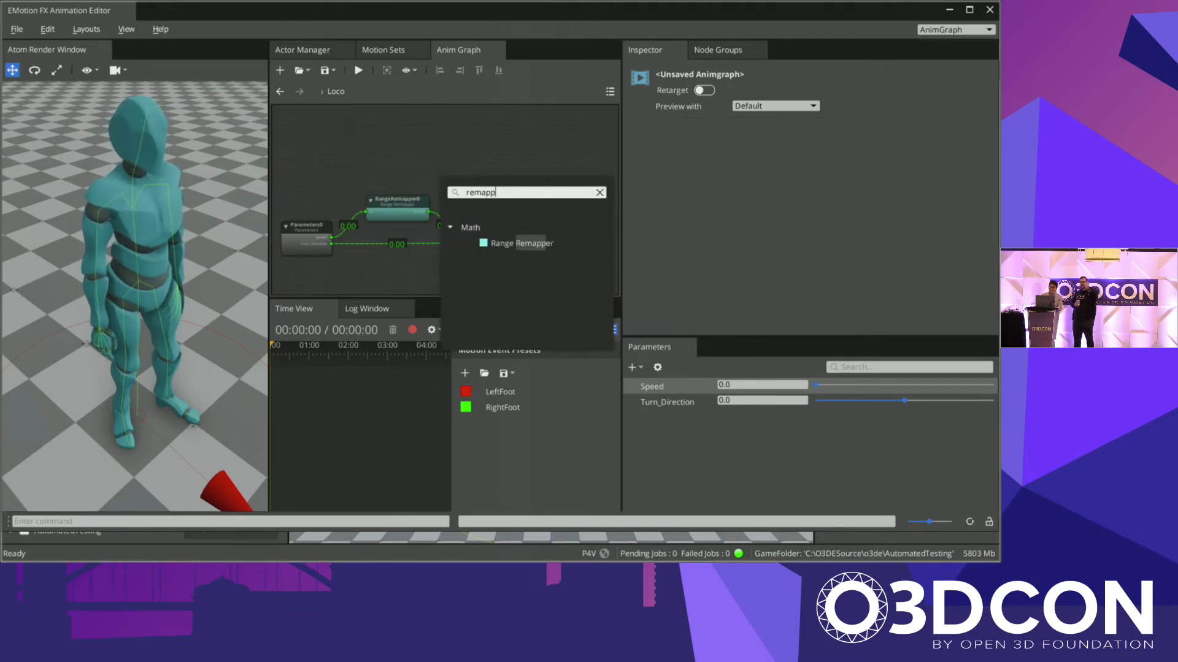
click(526, 248)
drag(446, 219, 402, 283)
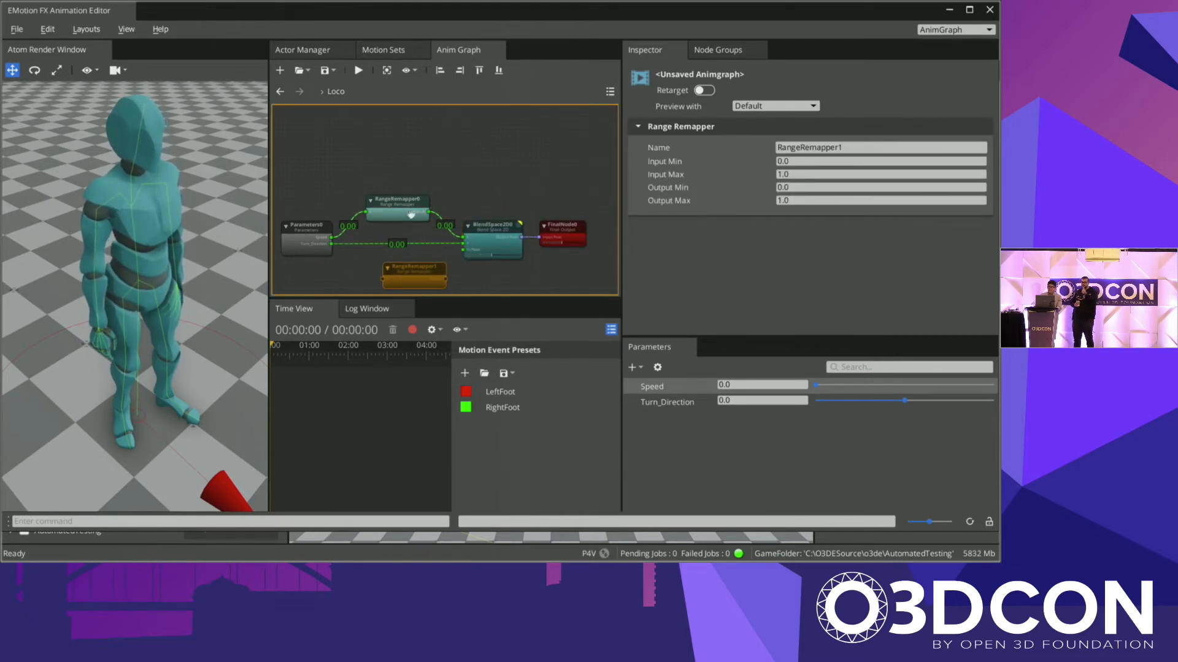
drag(411, 215, 422, 217)
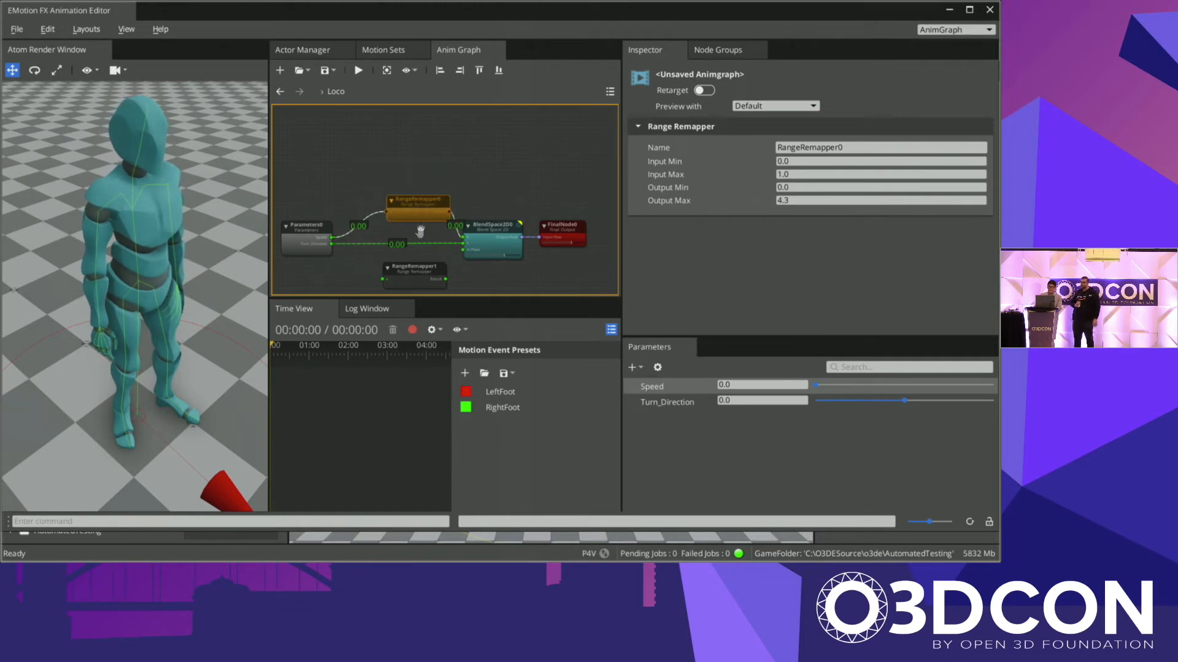
drag(420, 270, 426, 277)
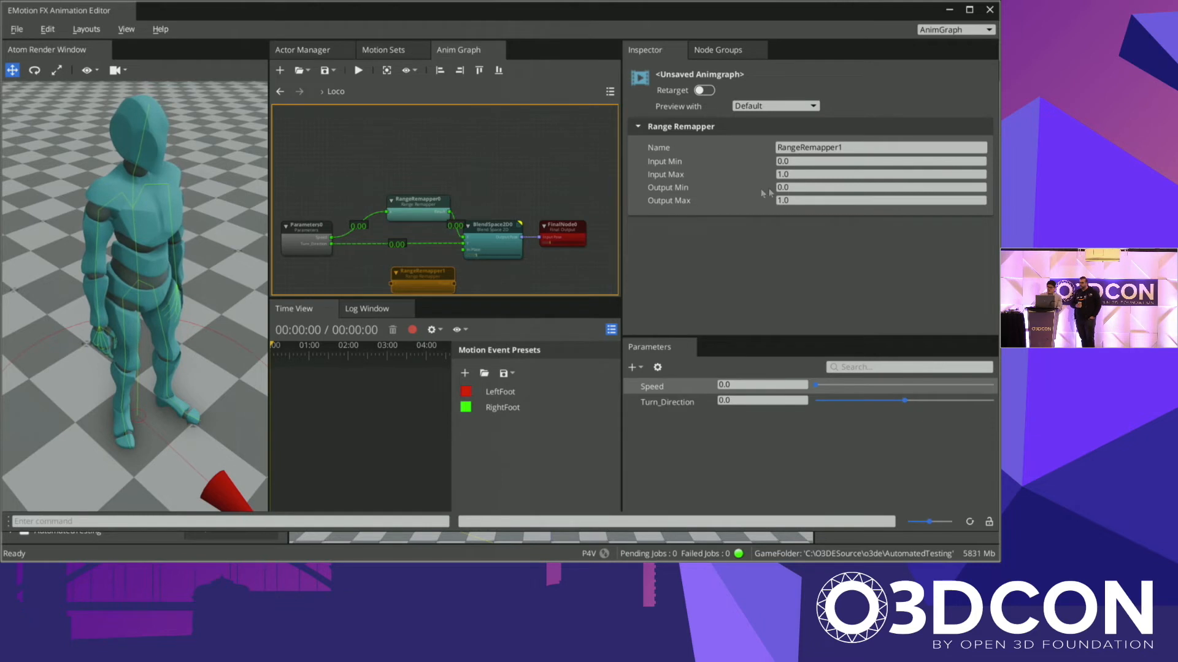
Step: Set RangeRemapper1's input minimum to -1 and its output range to -2.26 to 2.26, taking the limits from BlendSpace2D0's travel direction axis
click(797, 162)
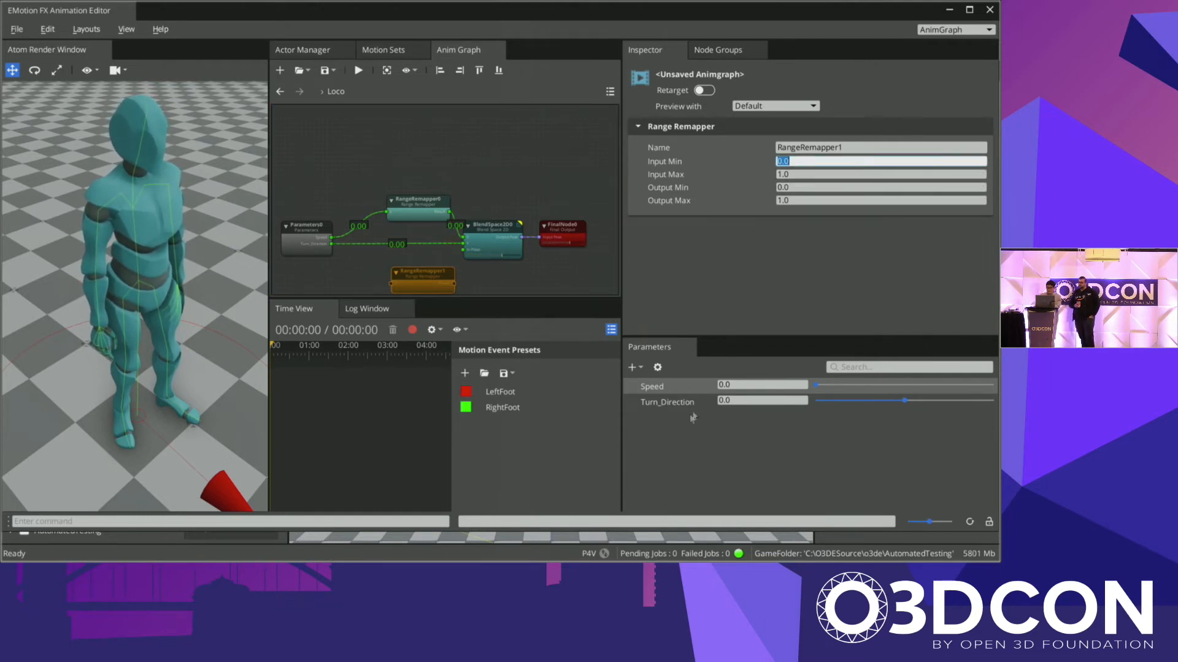
text(-1)
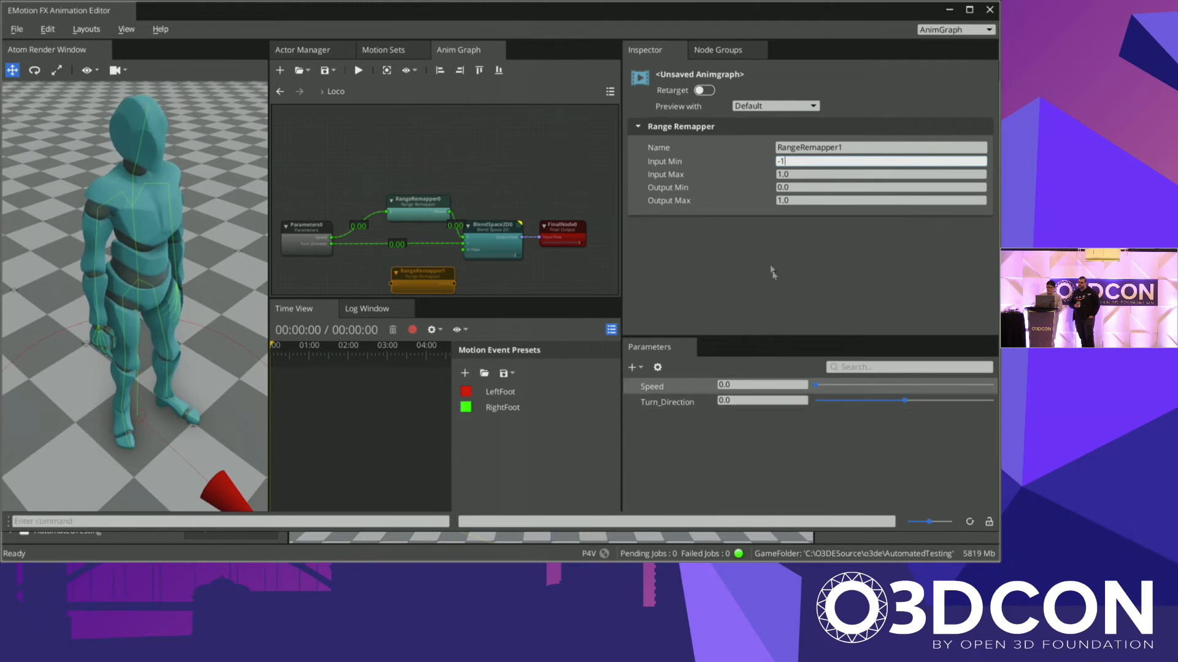
click(800, 193)
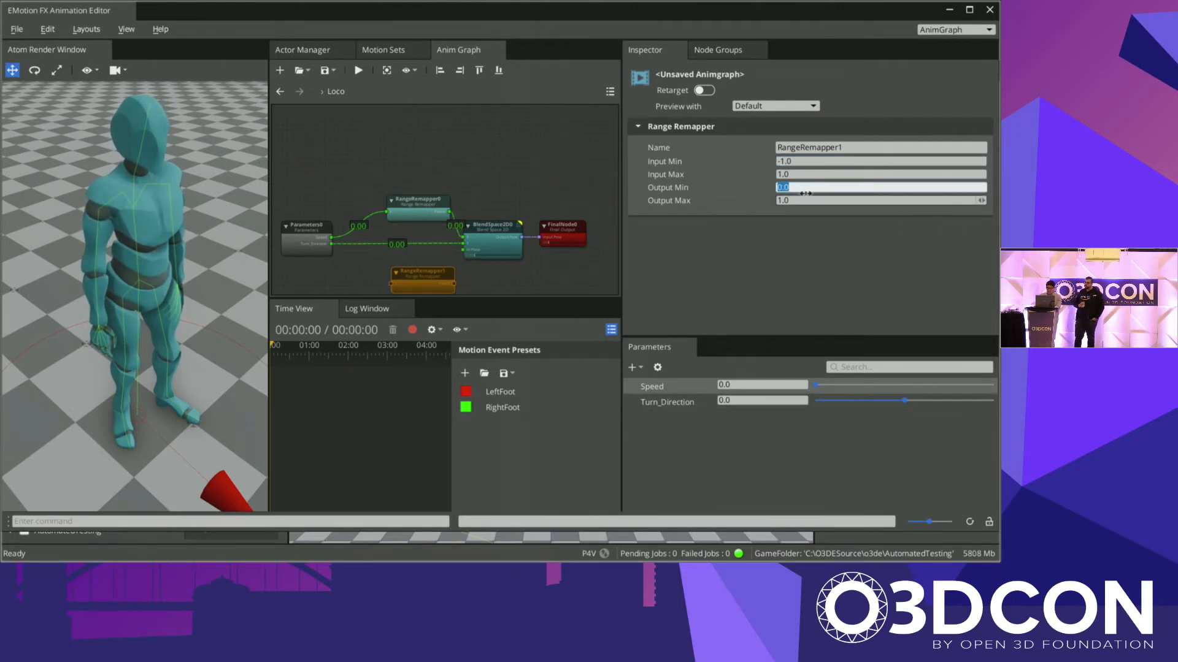
double_click(484, 246)
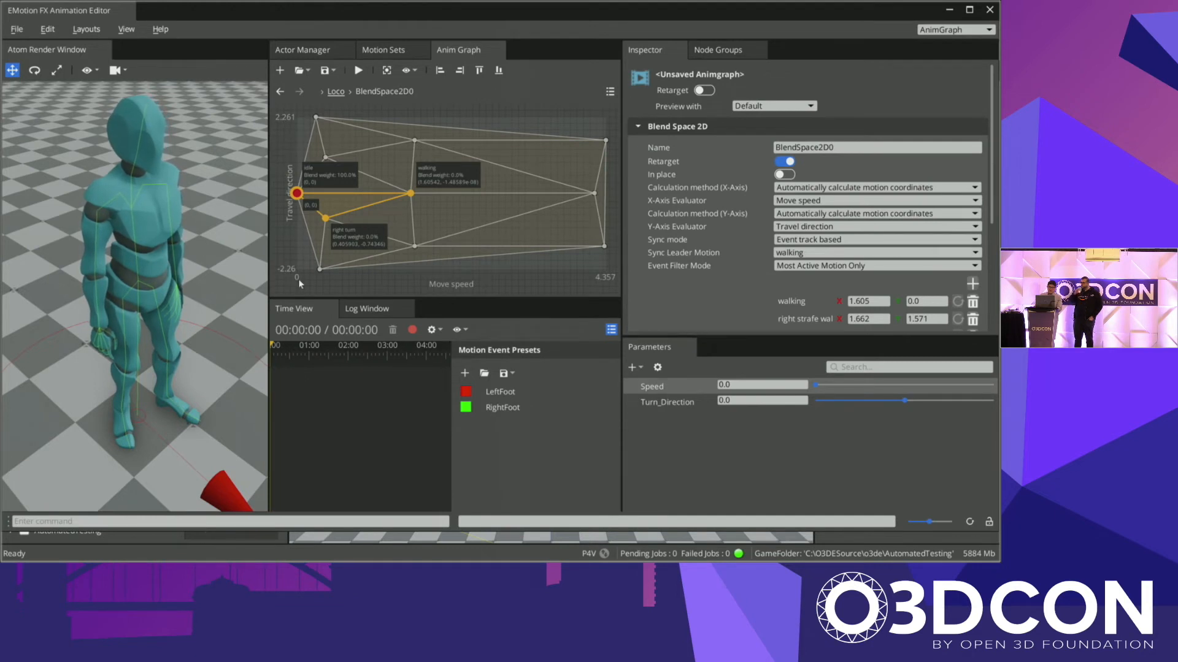
click(334, 92)
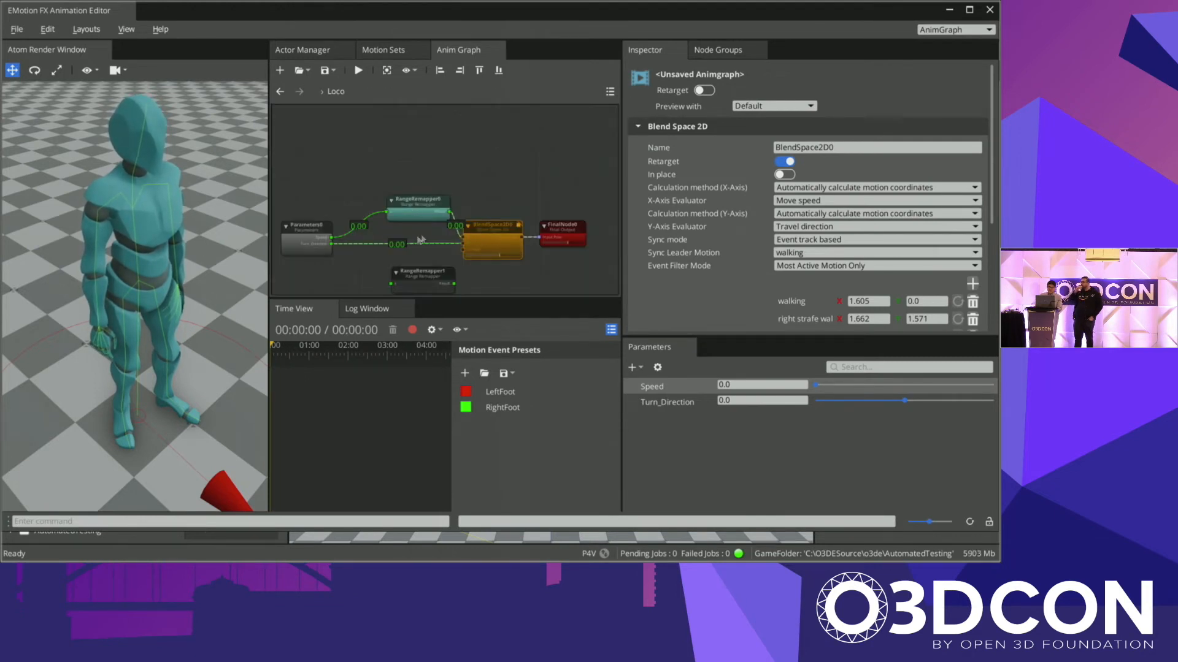
click(398, 273)
click(804, 187)
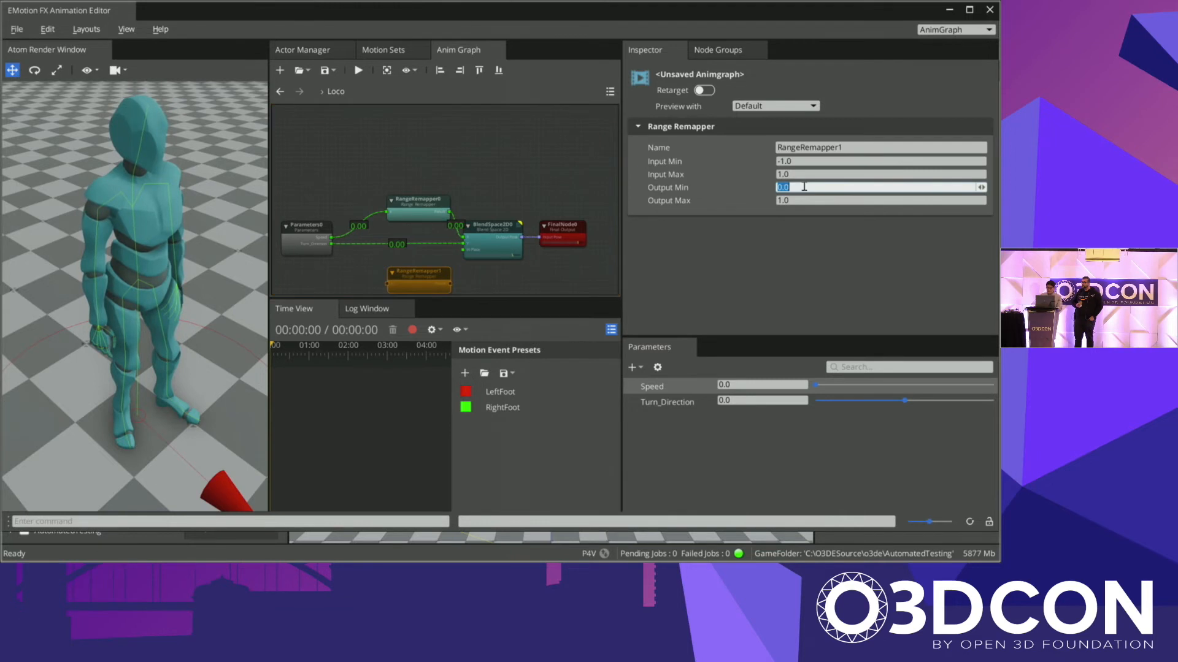
text(-2.26)
click(805, 199)
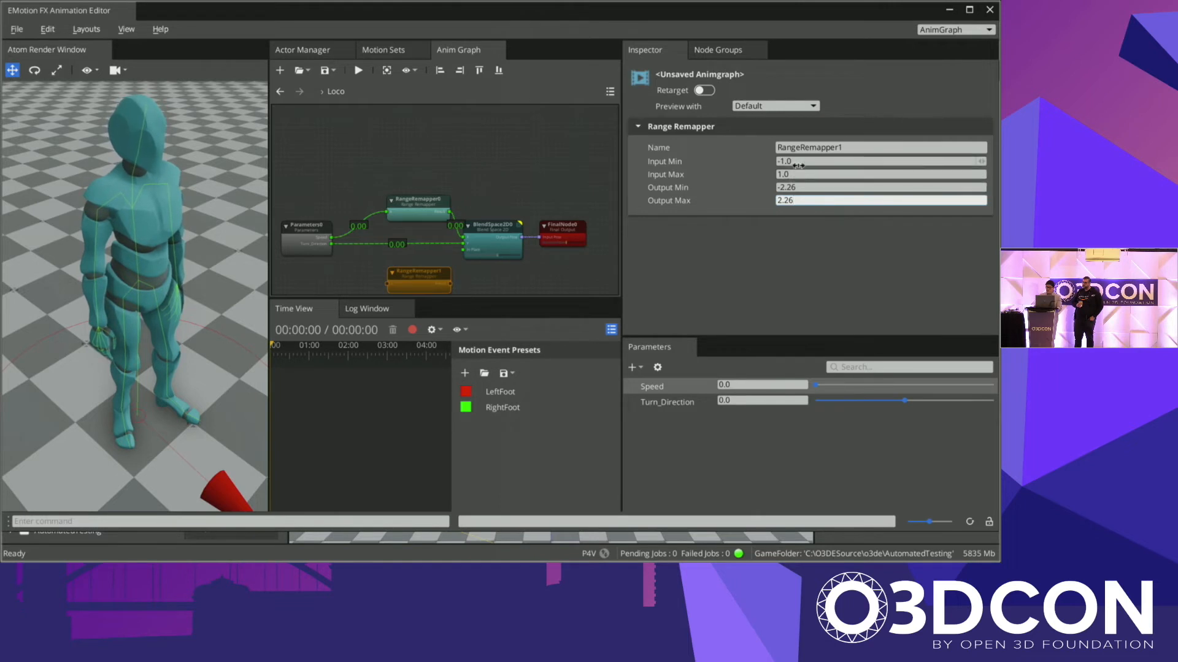
click(787, 229)
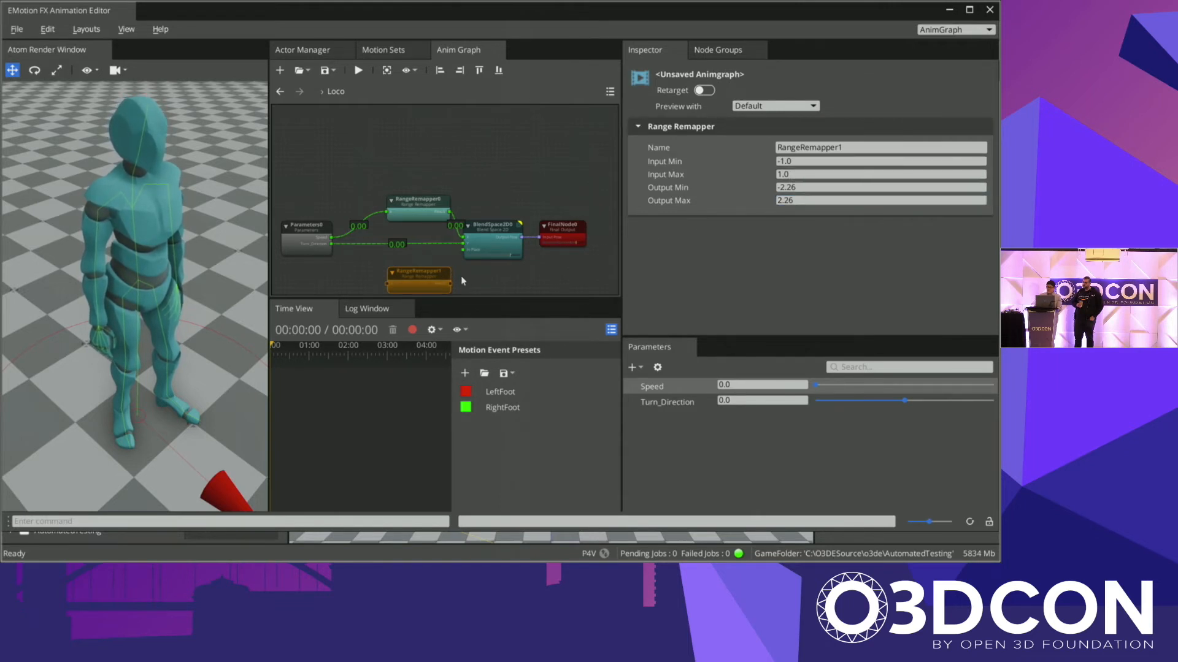
Step: Route Turn_Direction through RangeRemapper1 to the blend space's Y input and test the locomotion at Speed 0.55 and Turn_Direction -1.0
drag(331, 244, 392, 288)
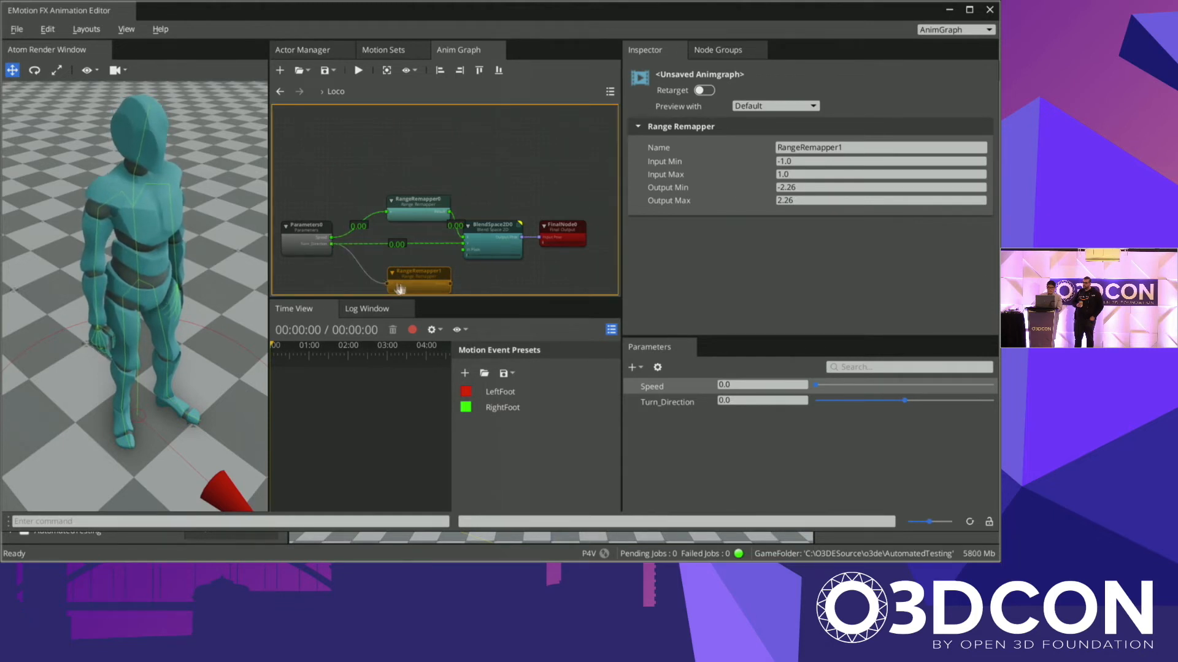
drag(450, 286, 460, 260)
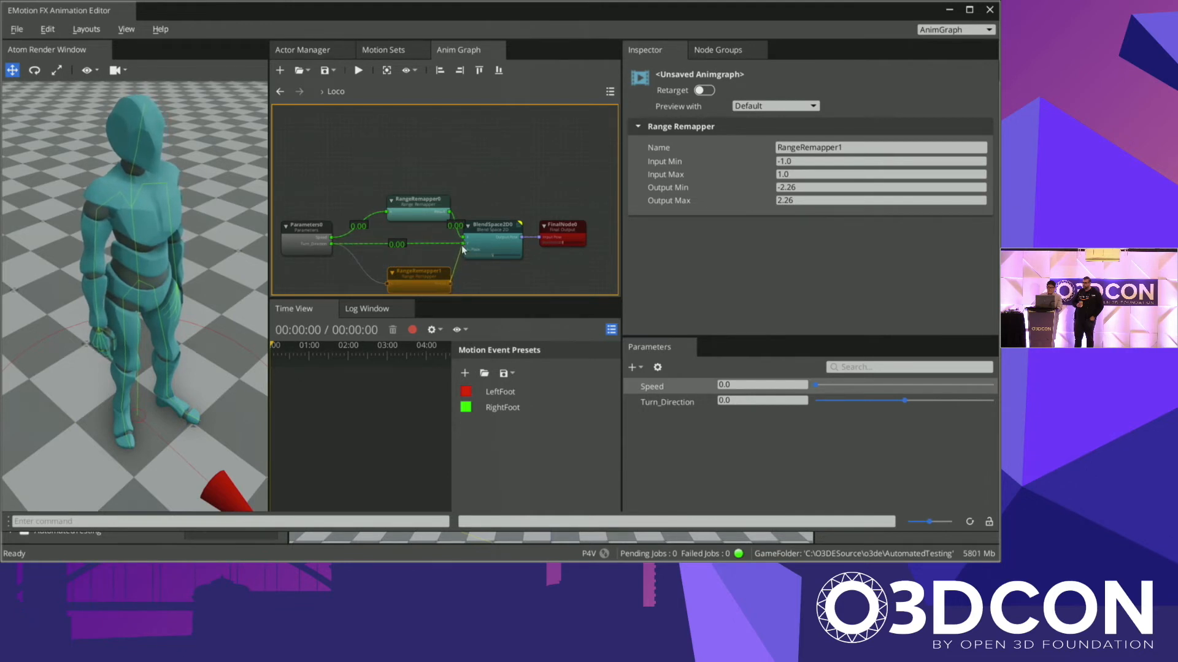
drag(463, 250, 463, 244)
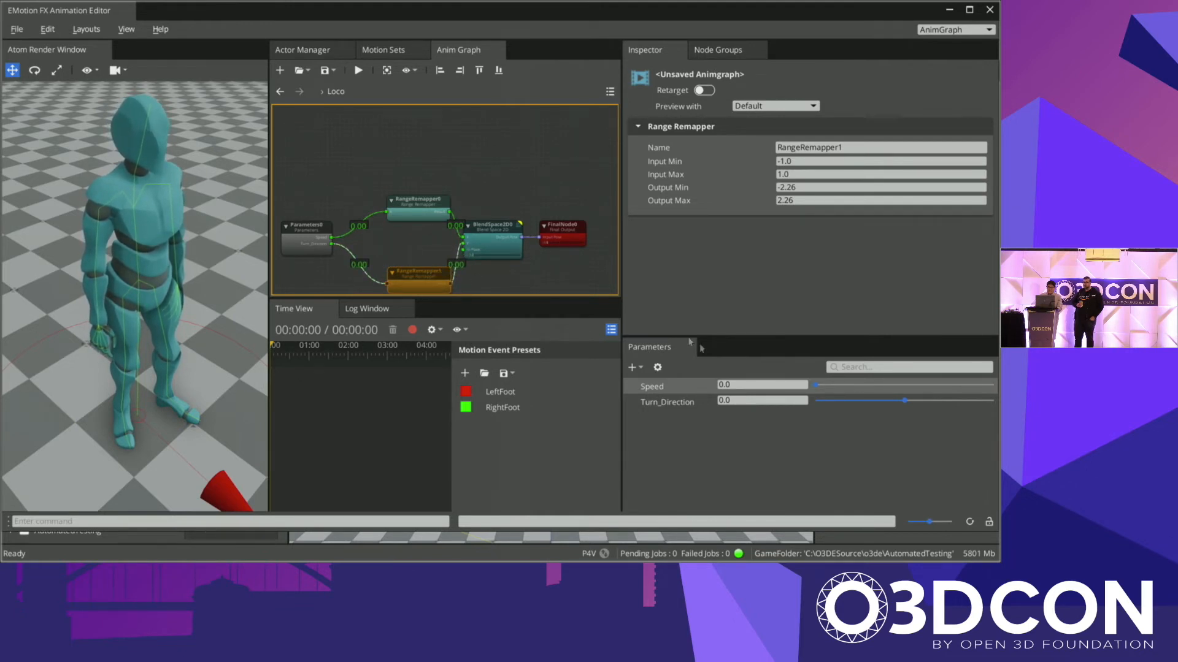
drag(816, 384, 837, 408)
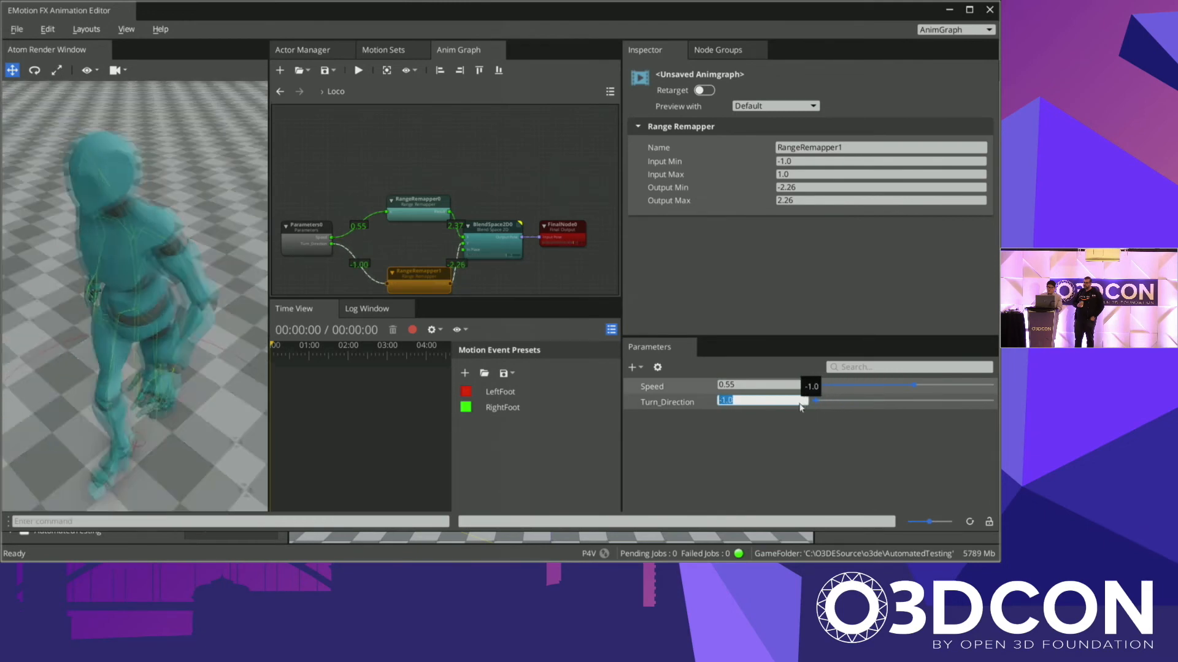
Step: Set Turn_Direction to 1.0 and move FinalNode0, BlendSpace2D0 and both Range Remappers further from Parameters0, leaving room for additional nodes
drag(845, 404, 998, 403)
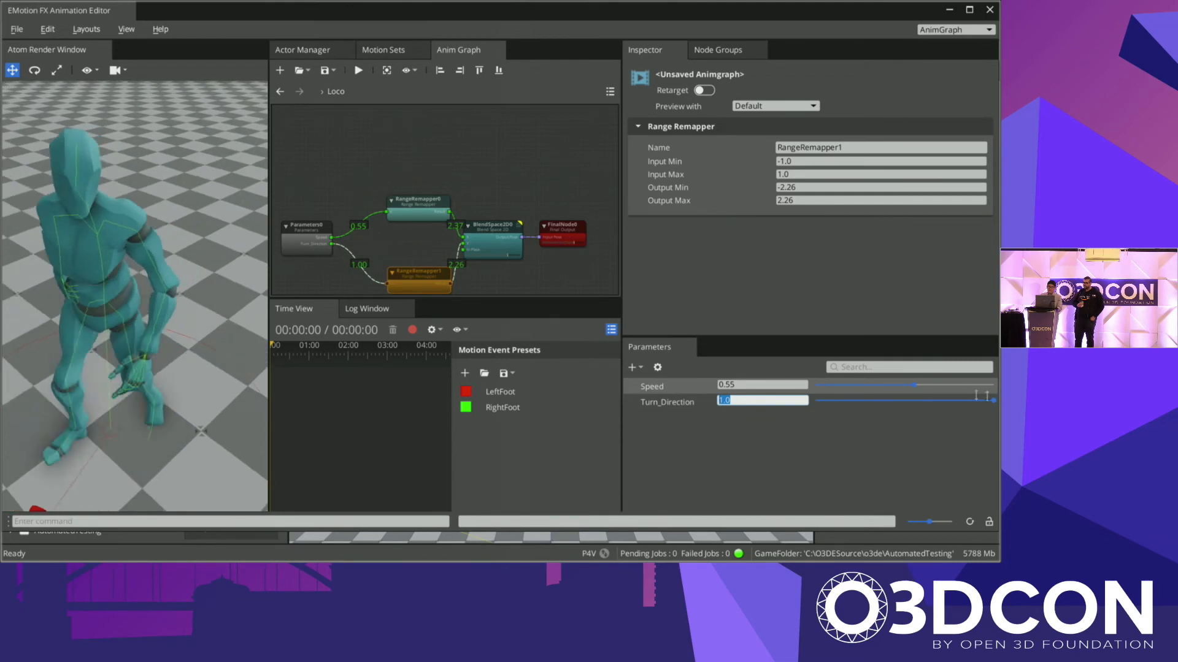
drag(582, 237, 616, 243)
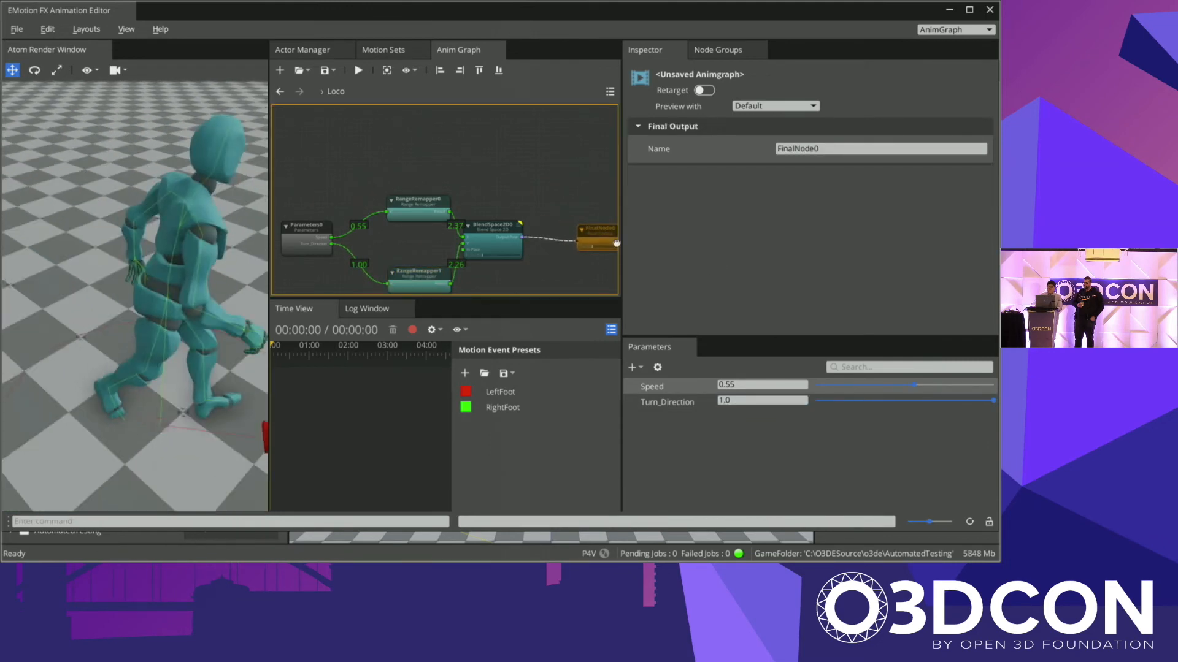
drag(498, 245, 542, 245)
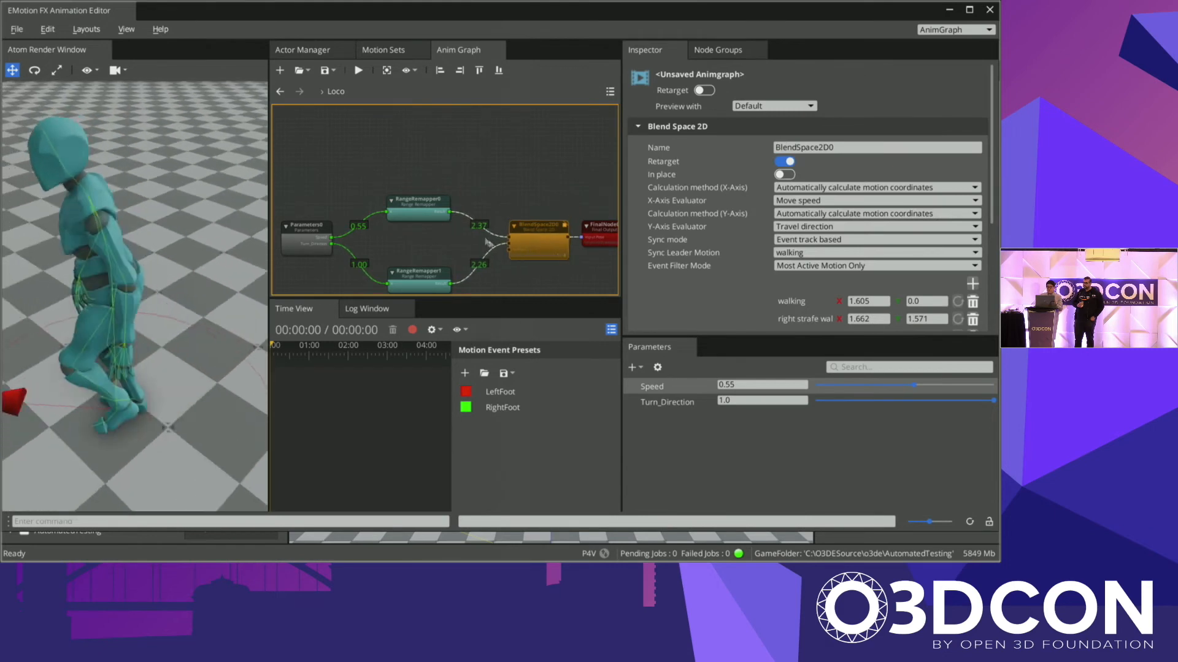
drag(429, 225, 470, 223)
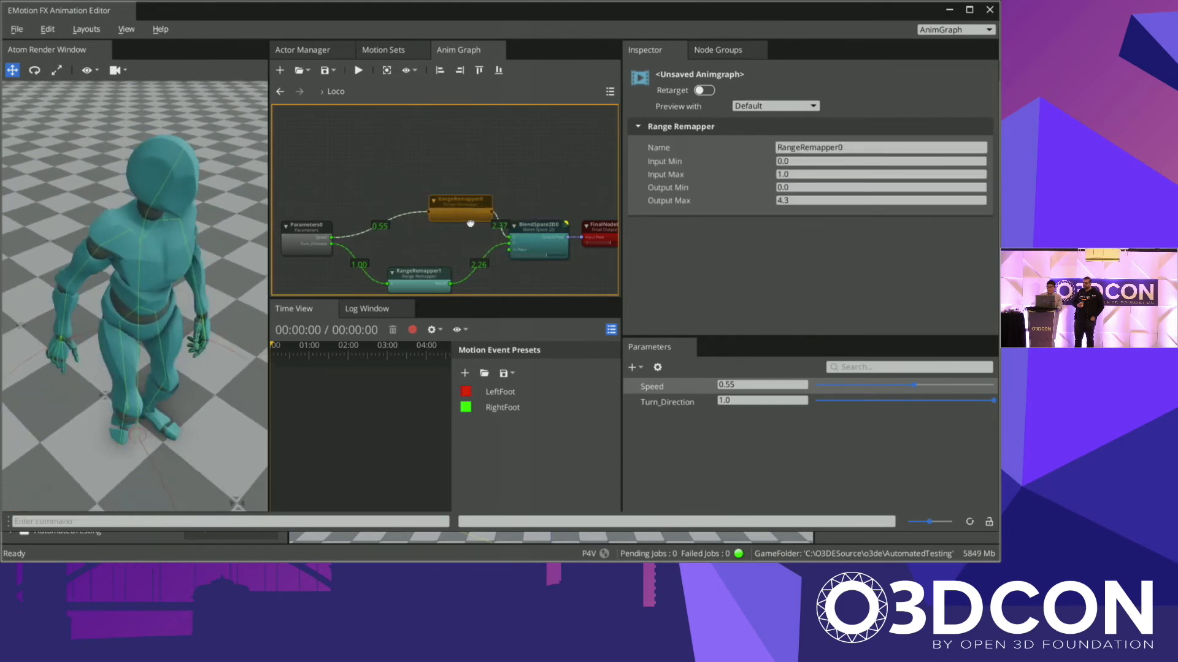
drag(426, 283, 474, 289)
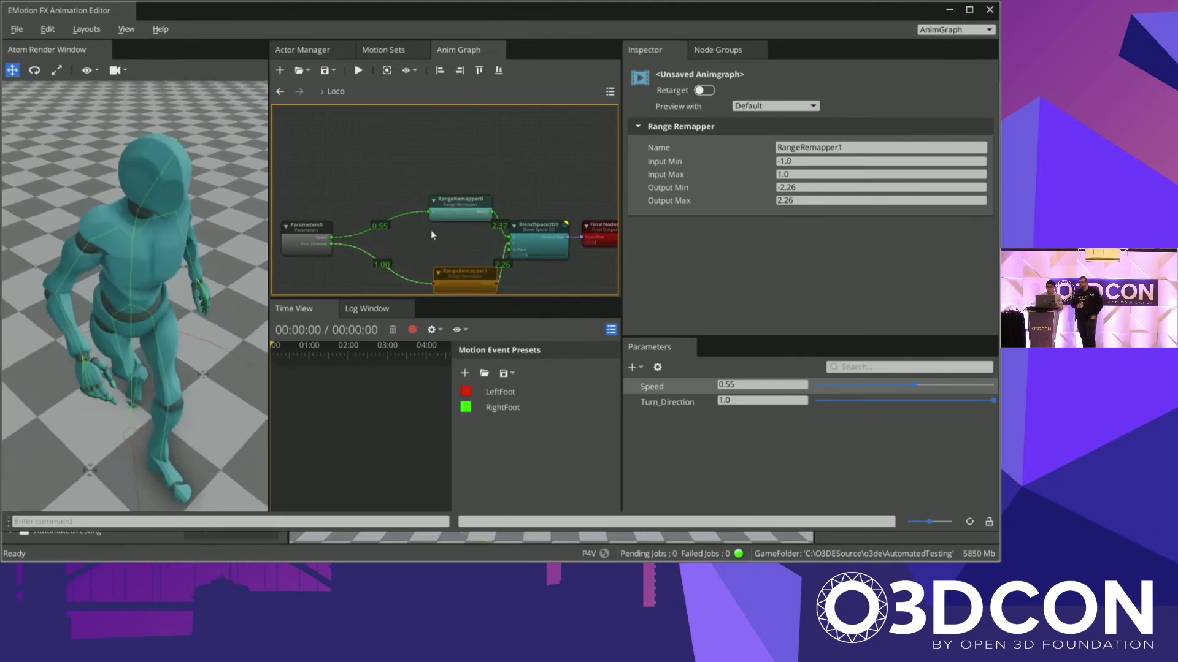
drag(447, 279, 443, 279)
click(382, 179)
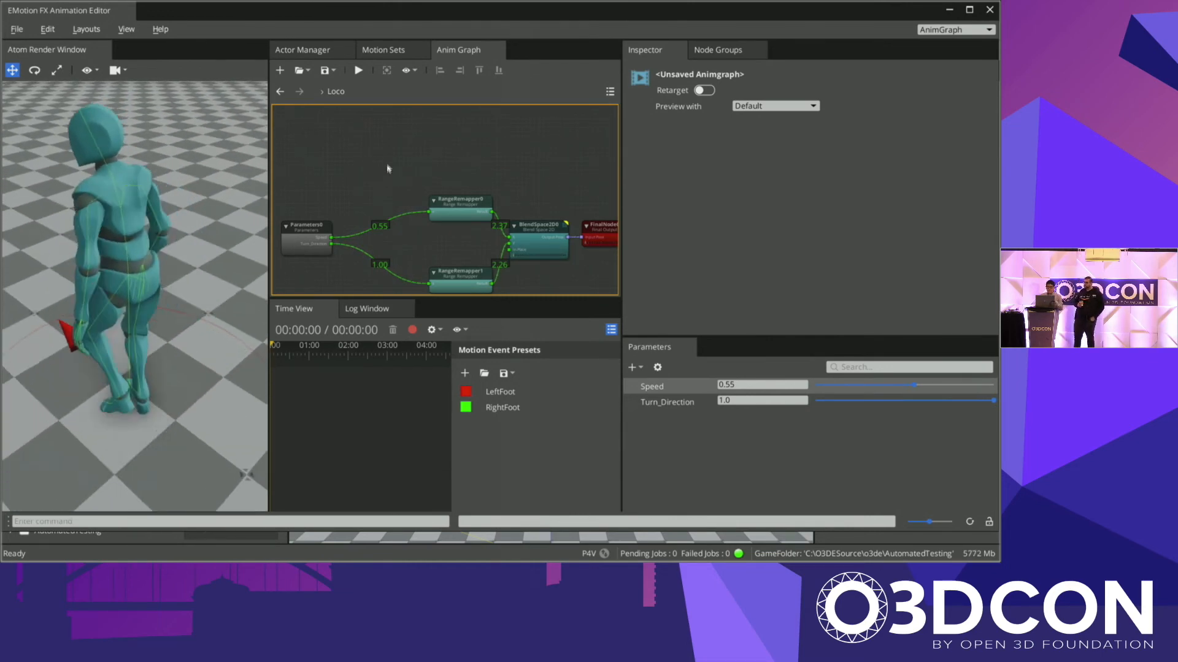
Step: Add a Smoothing node between Parameters0 and RangeRemapper0 and route the Speed value through it
right_click(382, 169)
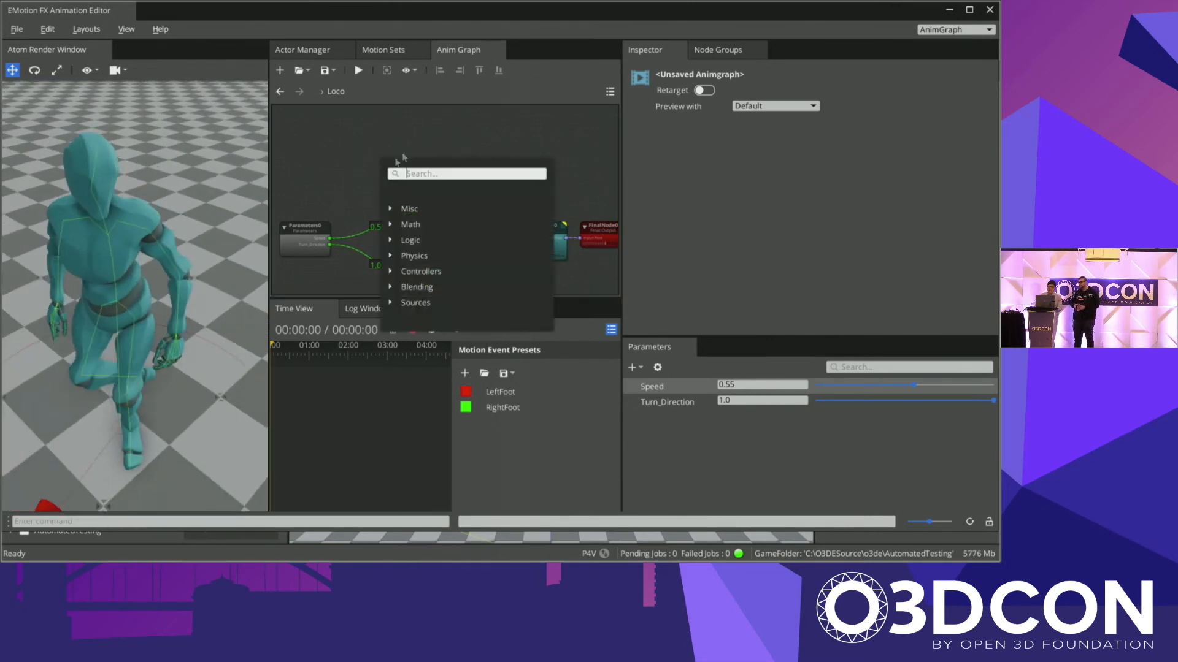
text(smoo)
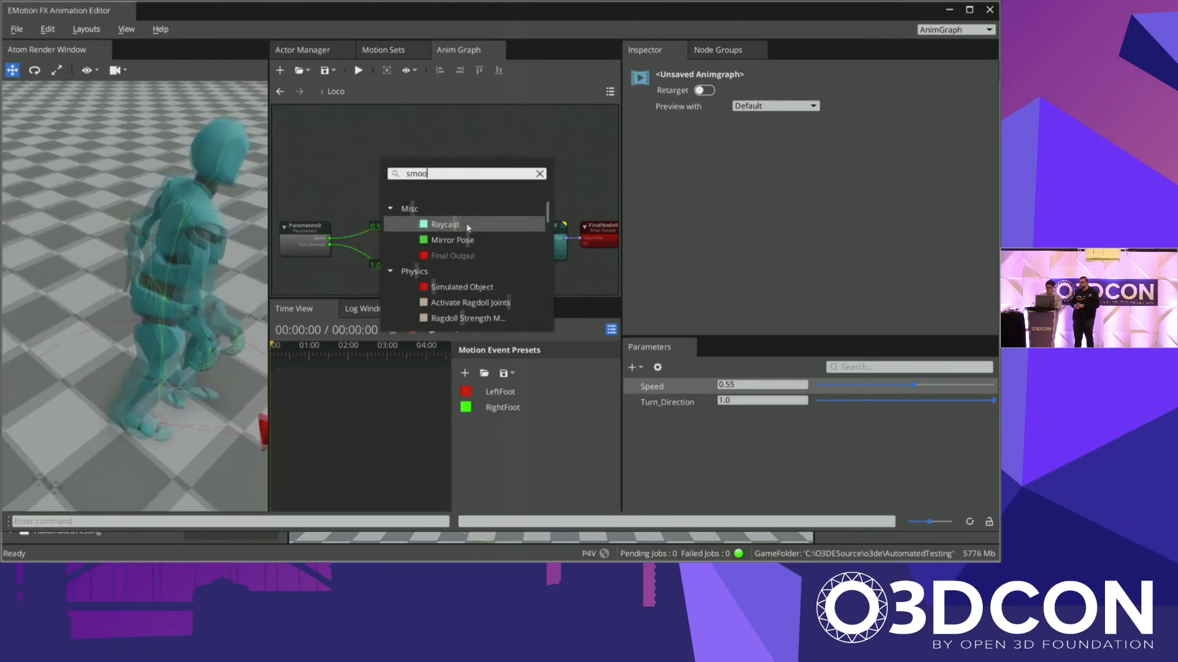
click(462, 225)
drag(398, 179, 372, 204)
drag(329, 238, 380, 221)
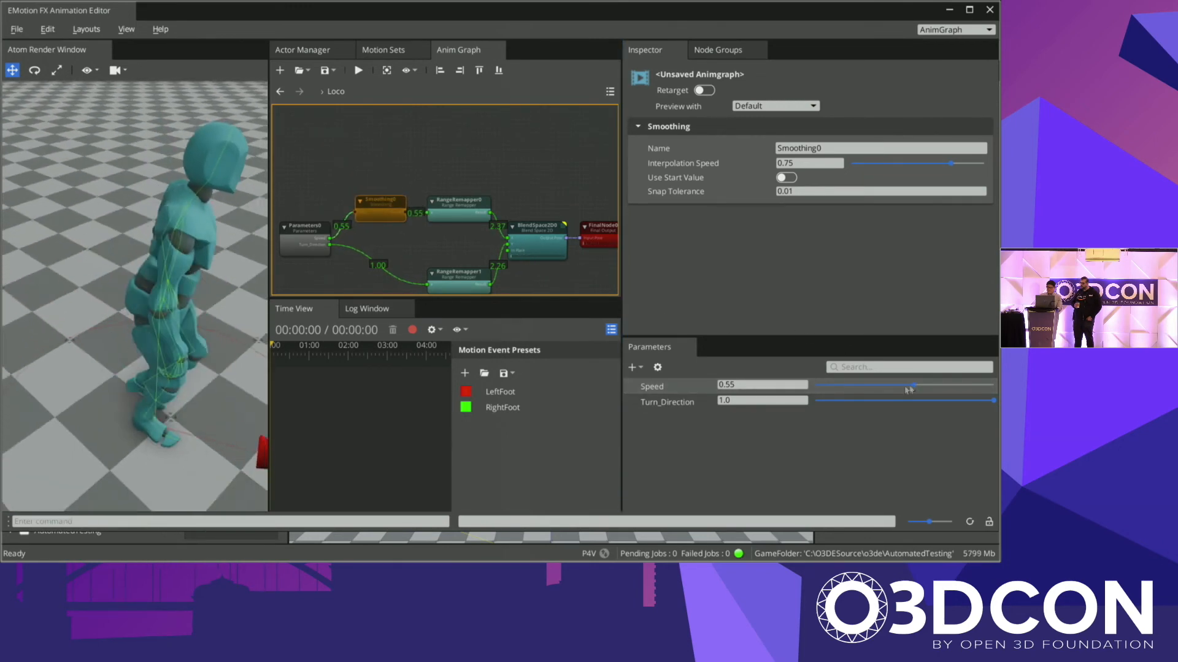
Step: Test the smoothed Speed at 0.0 and 1.0, and set Smoothing0's interpolation speed to 0.4
drag(914, 386, 774, 383)
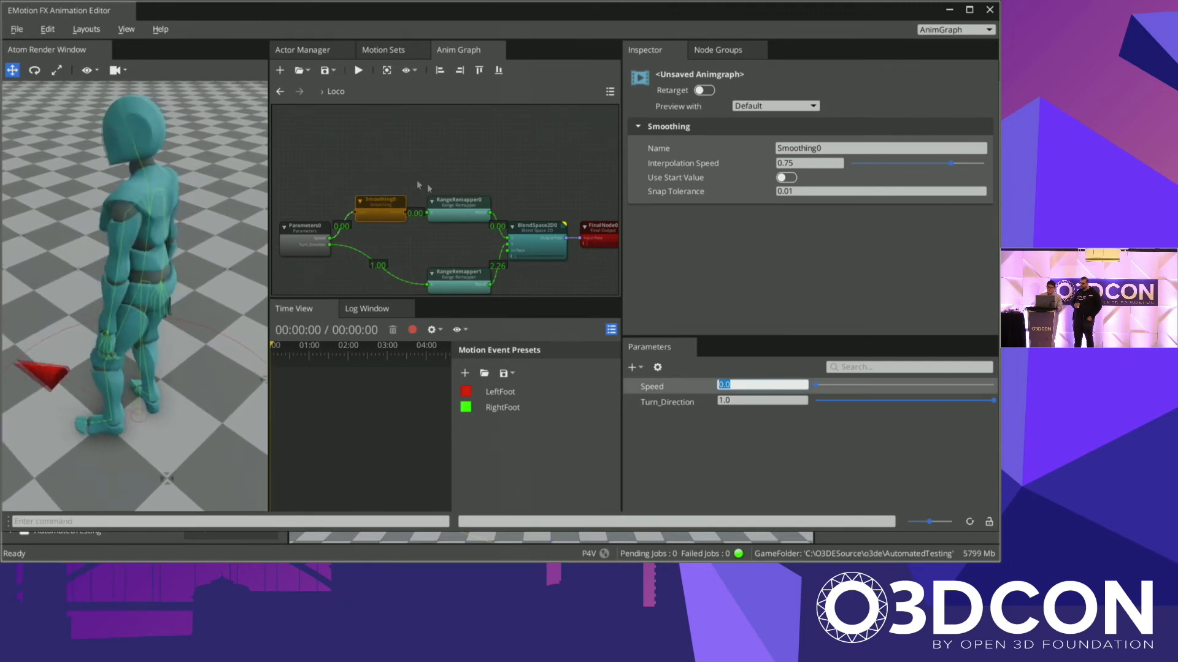
drag(816, 385, 729, 372)
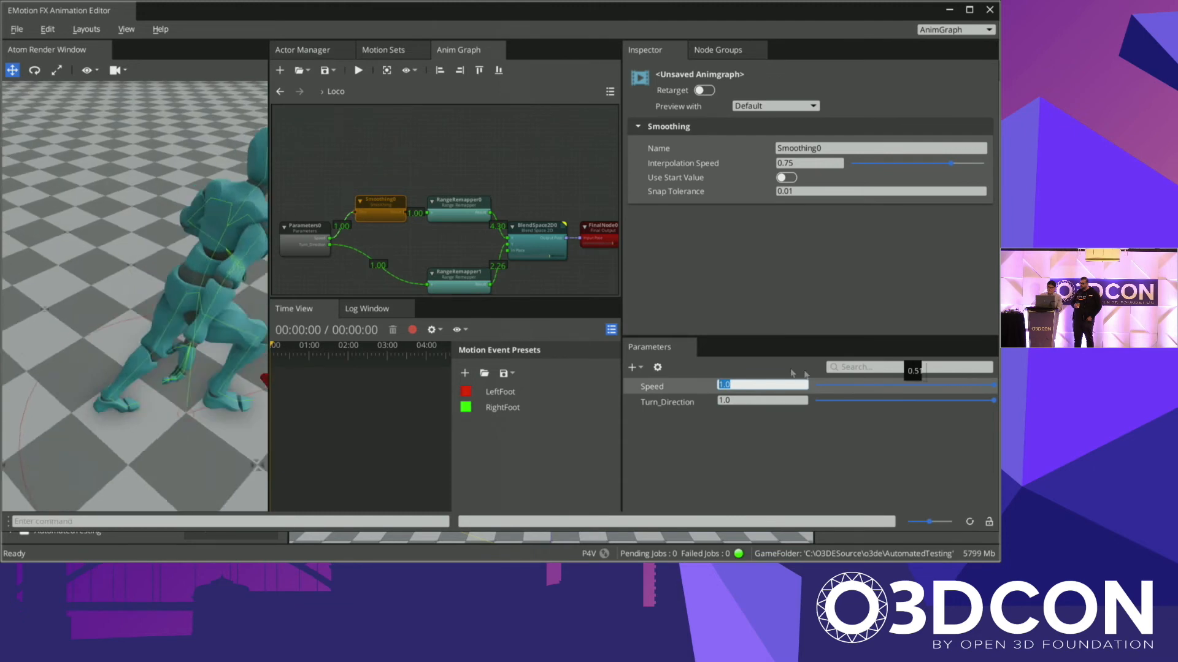
drag(726, 368, 981, 369)
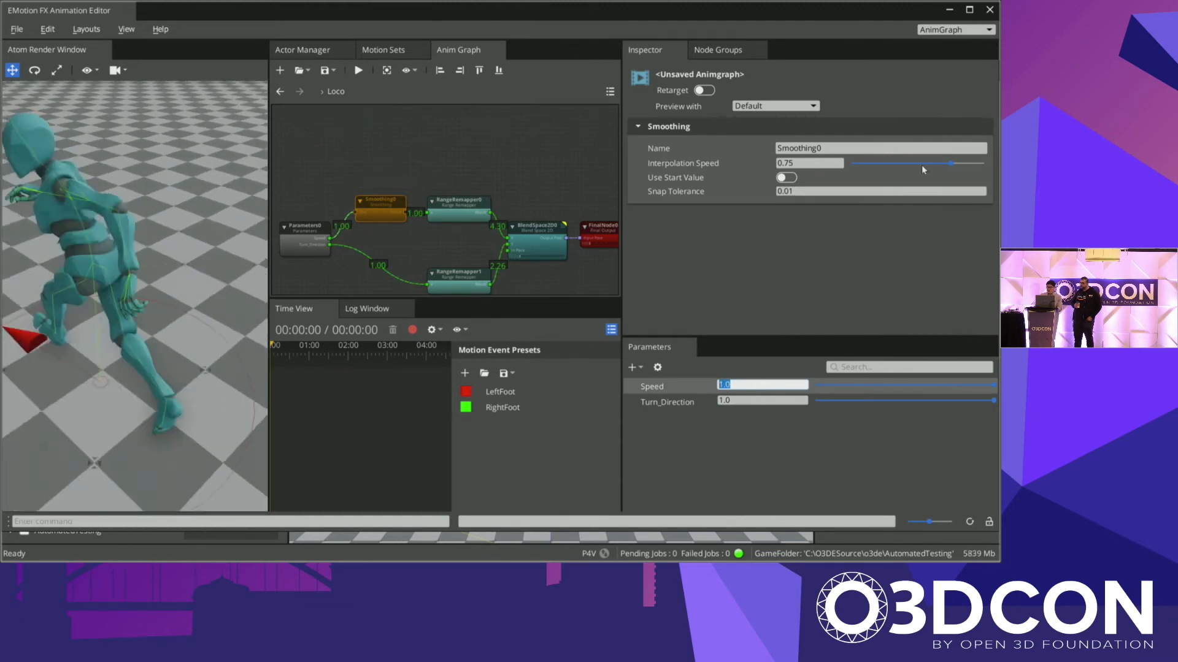
drag(949, 164, 904, 173)
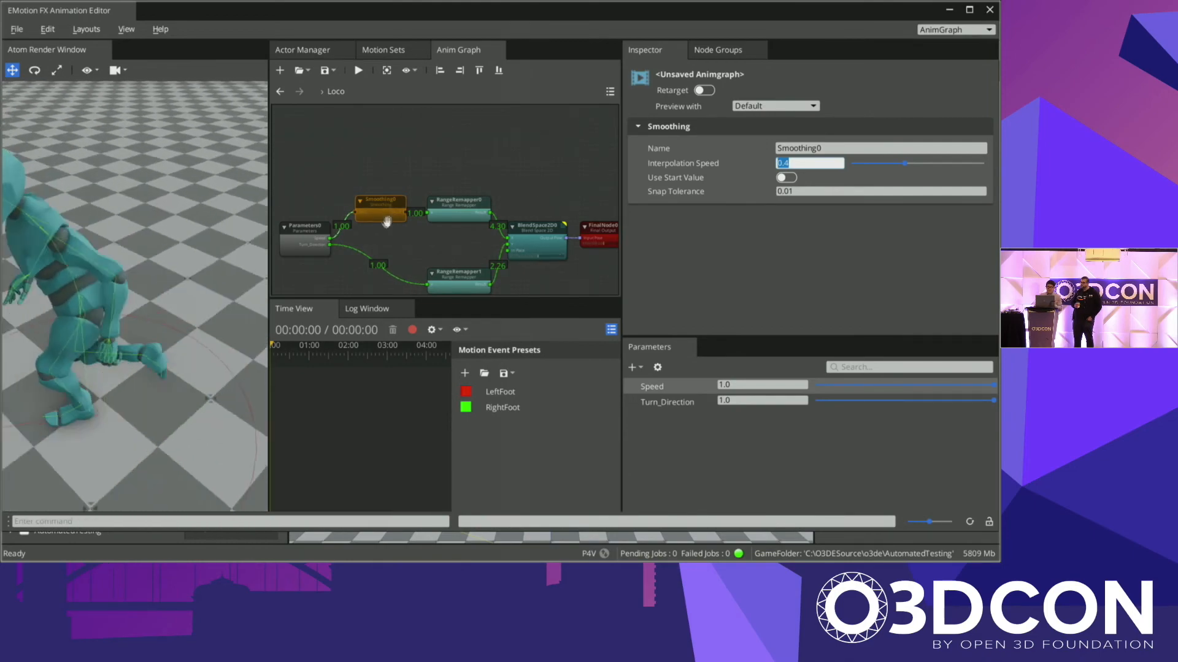
Step: Duplicate the Smoothing0 node by copy and paste and place the copy below it, near the Turn_Direction link
click(387, 277)
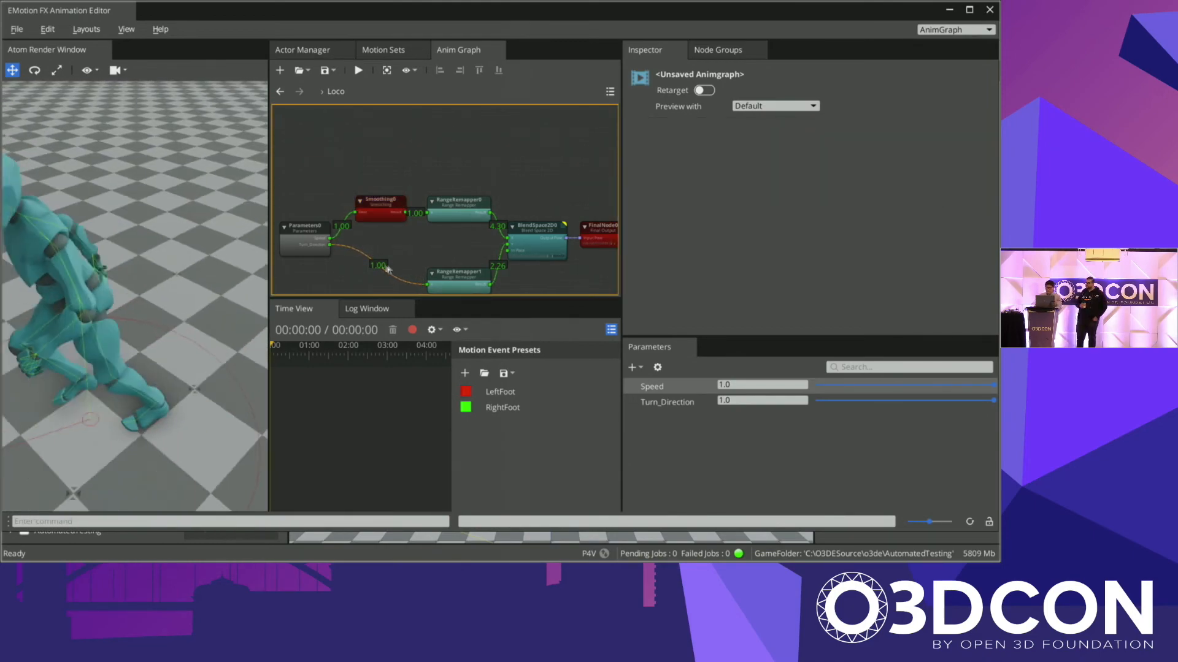
click(367, 211)
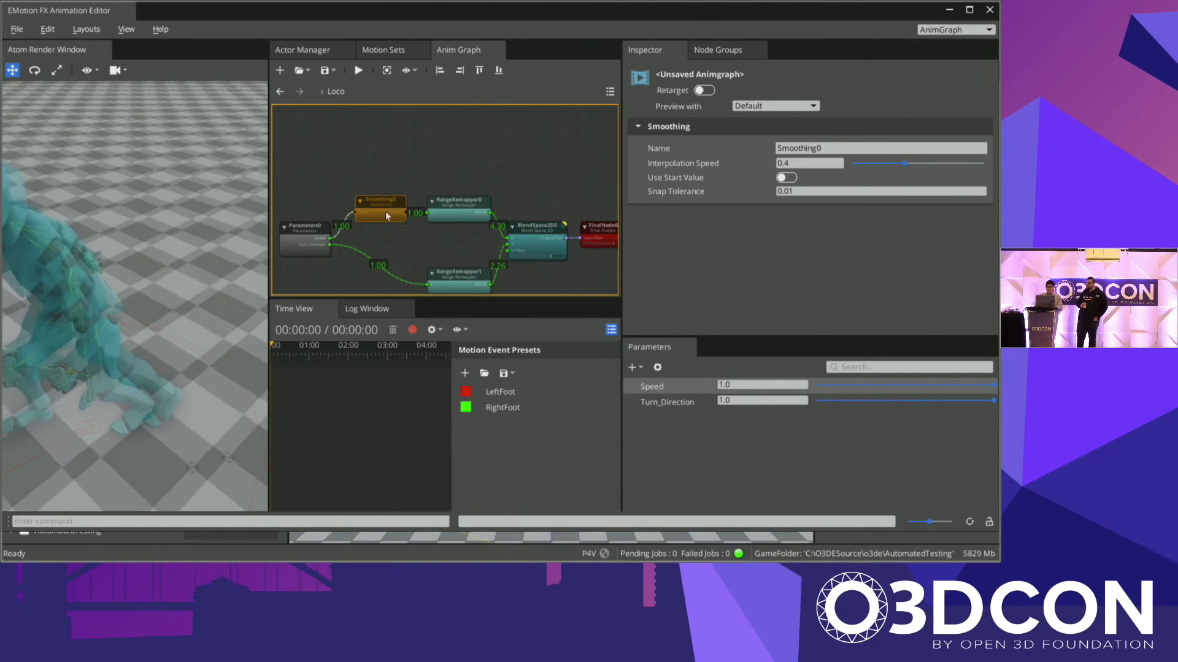
right_click(386, 214)
click(413, 257)
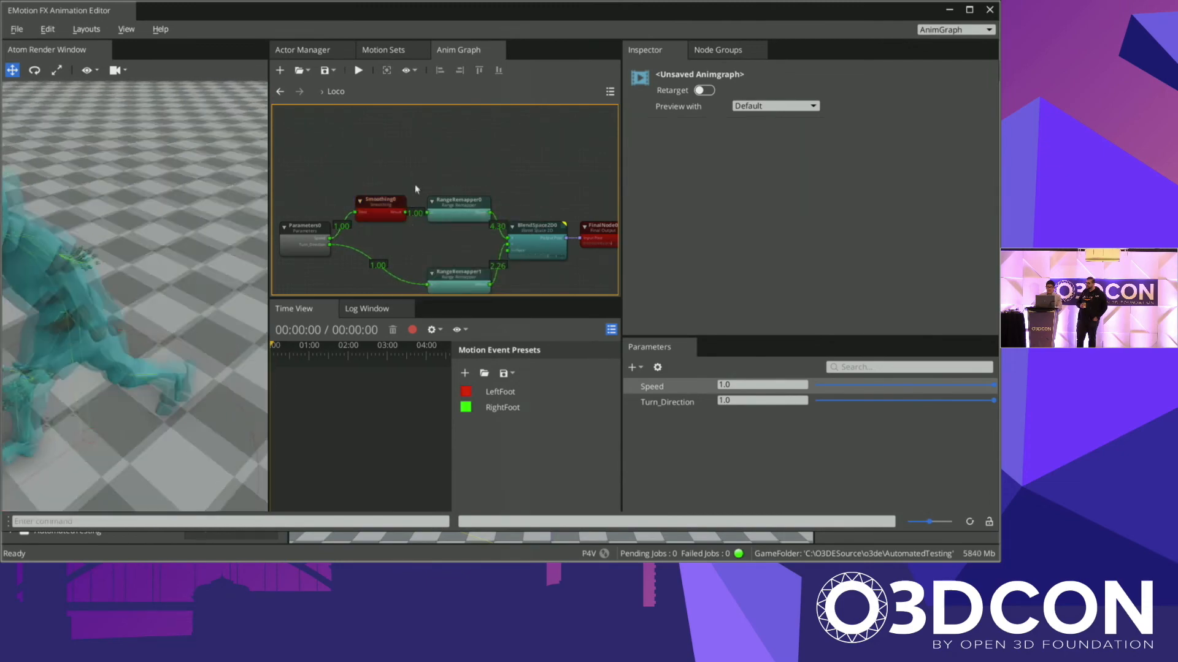
right_click(427, 164)
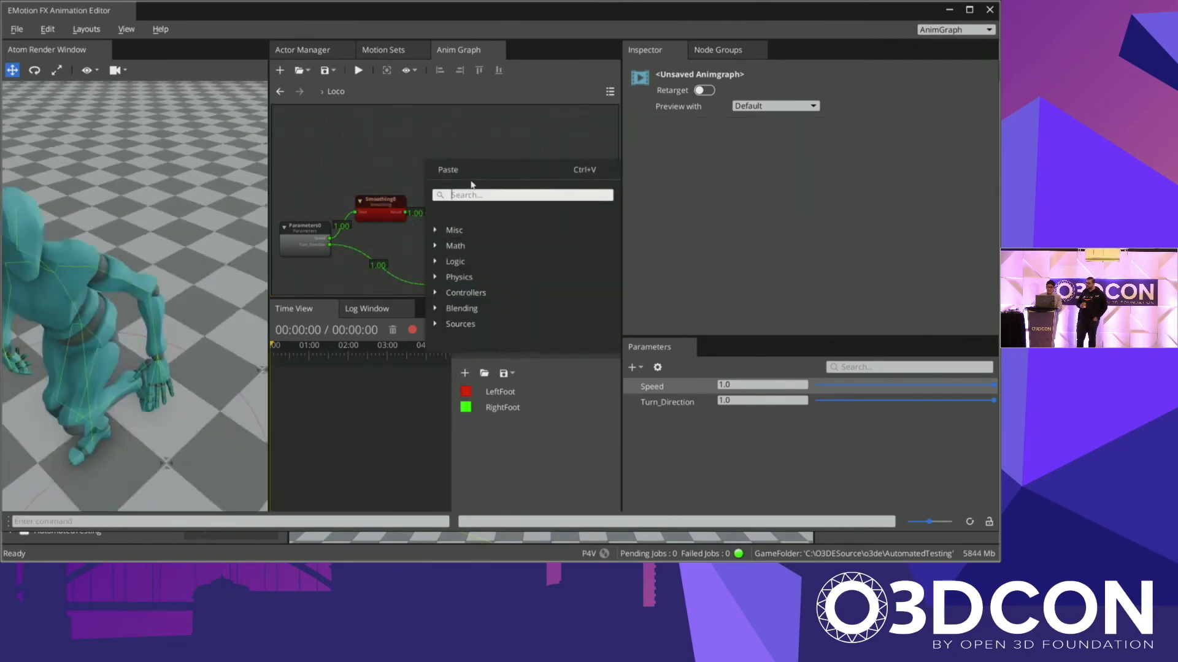
click(473, 172)
drag(493, 200, 408, 241)
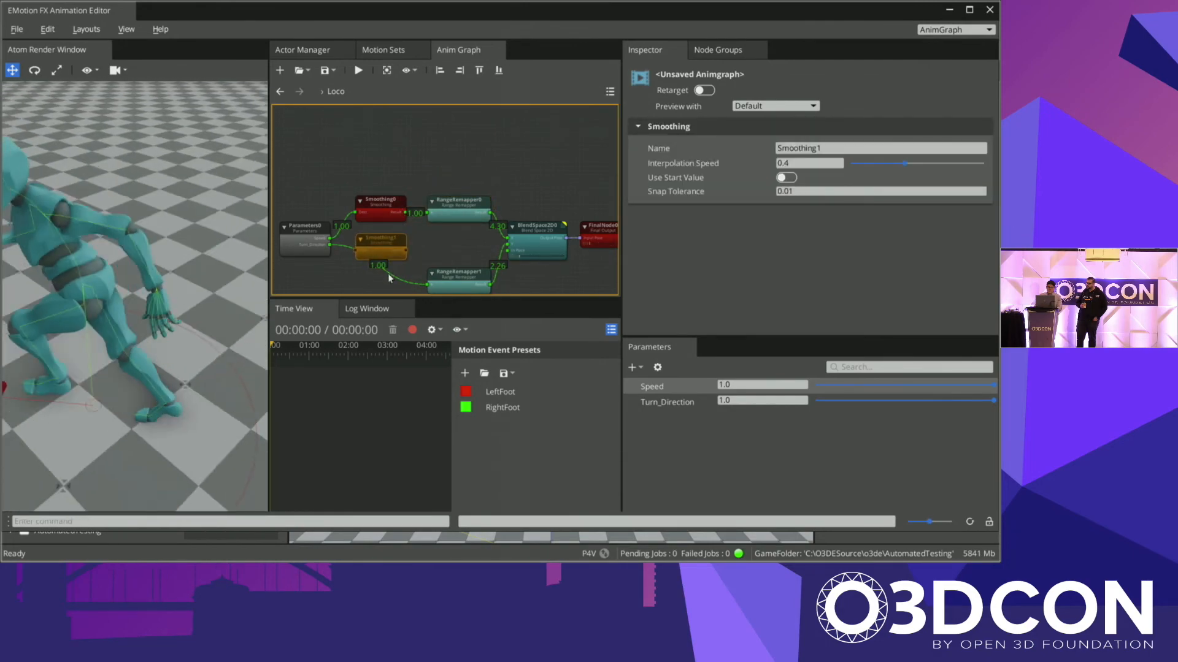
Step: Delete the direct link from Turn_Direction to RangeRemapper1 and route Turn_Direction through Smoothing1 into that remapper instead
click(387, 274)
click(392, 247)
click(384, 218)
drag(391, 244, 446, 228)
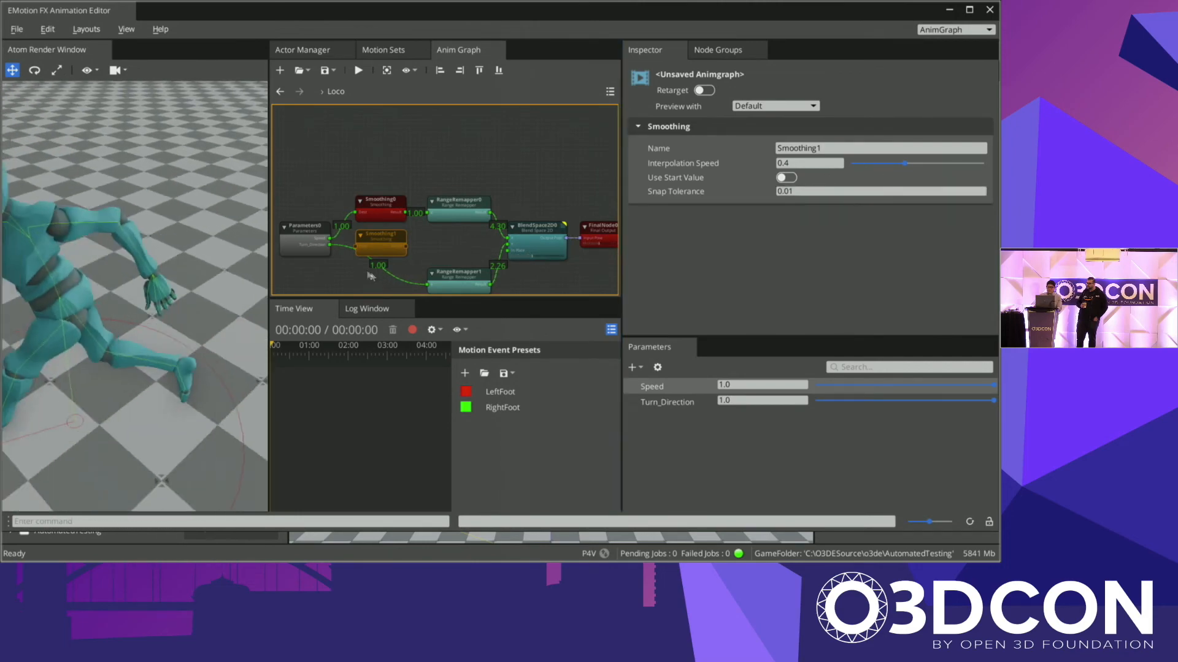
mouse_move(381, 247)
mouse_down()
mouse_move(387, 265)
mouse_move(359, 255)
mouse_up()
click(350, 259)
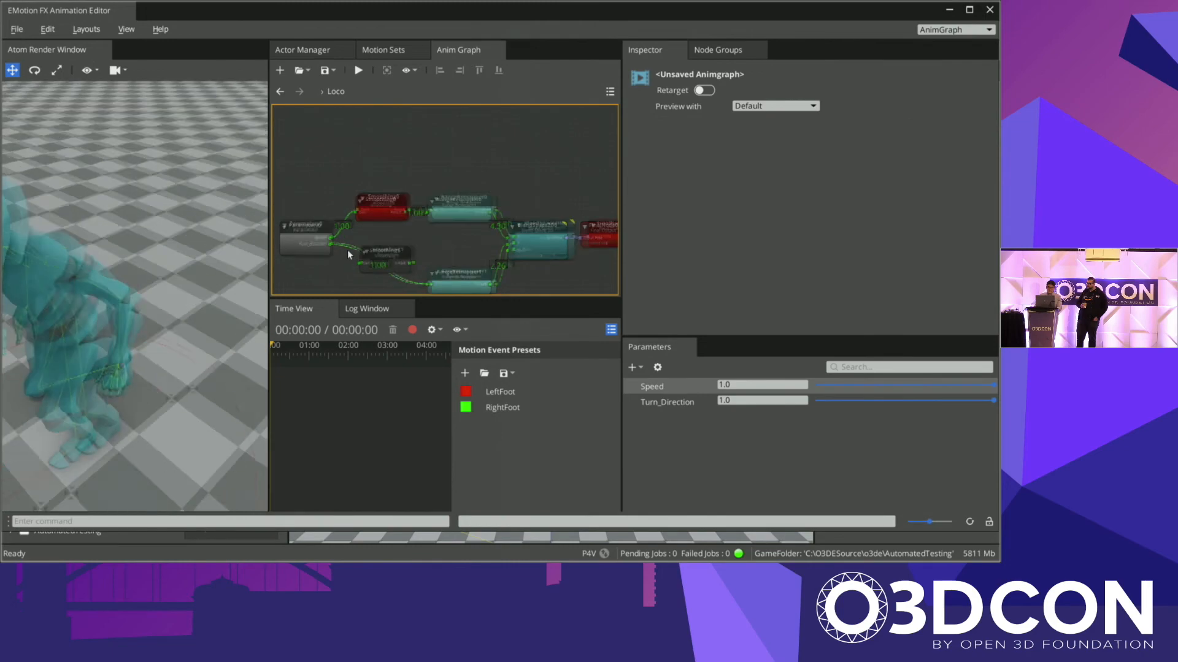
scroll(368, 242, up, 4)
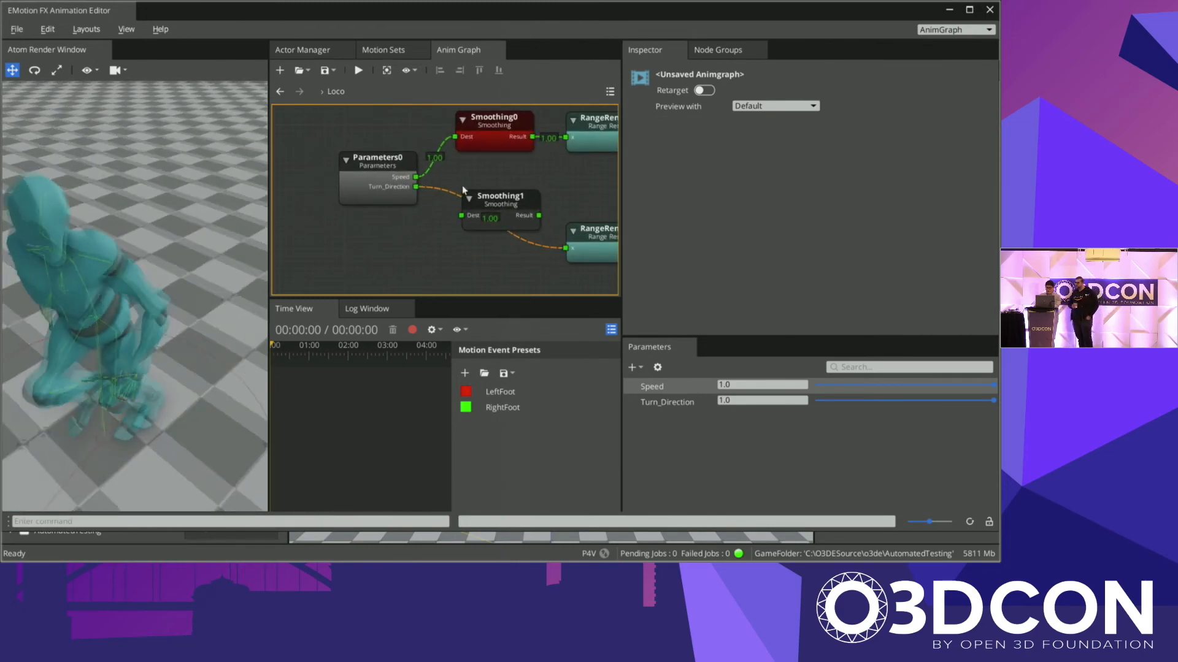
key(Delete)
drag(417, 192, 564, 248)
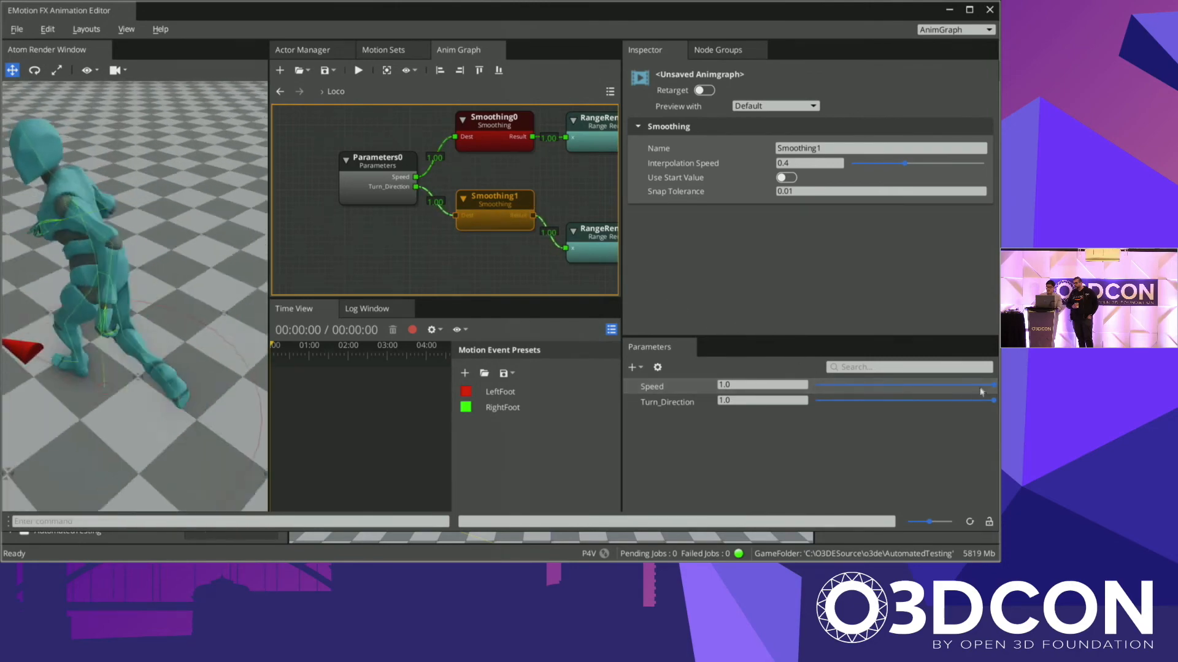
Step: Test the smoothed locomotion with Speed at 0.48 and Turn_Direction at -0.22
drag(991, 385, 902, 385)
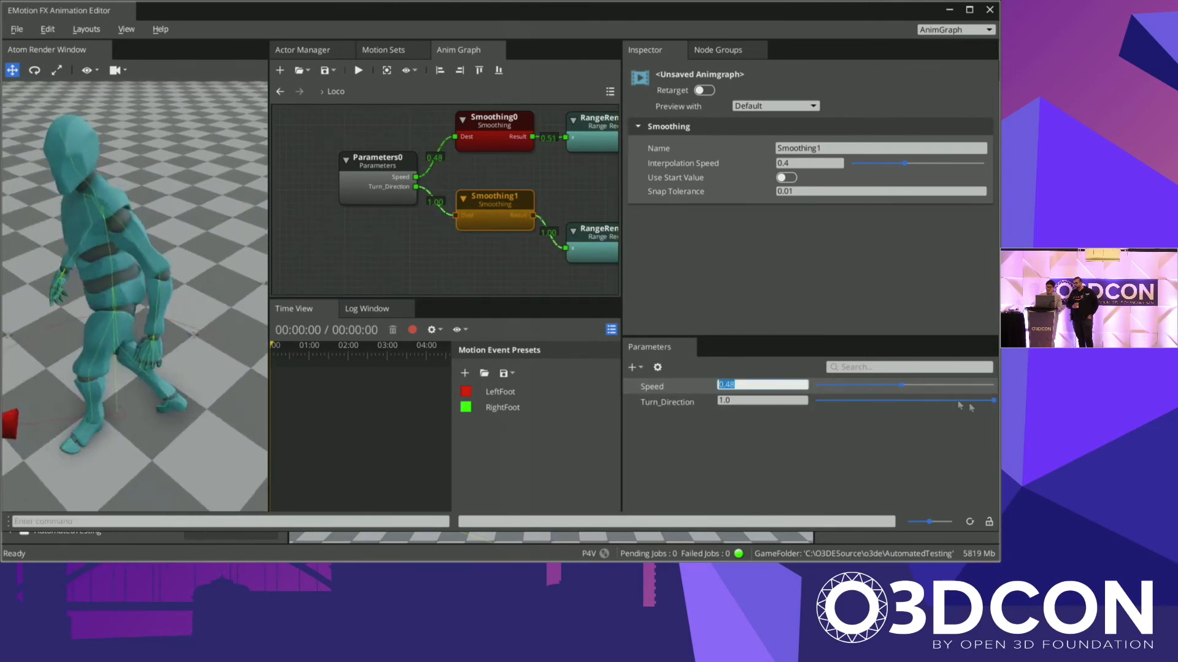
drag(992, 401, 885, 398)
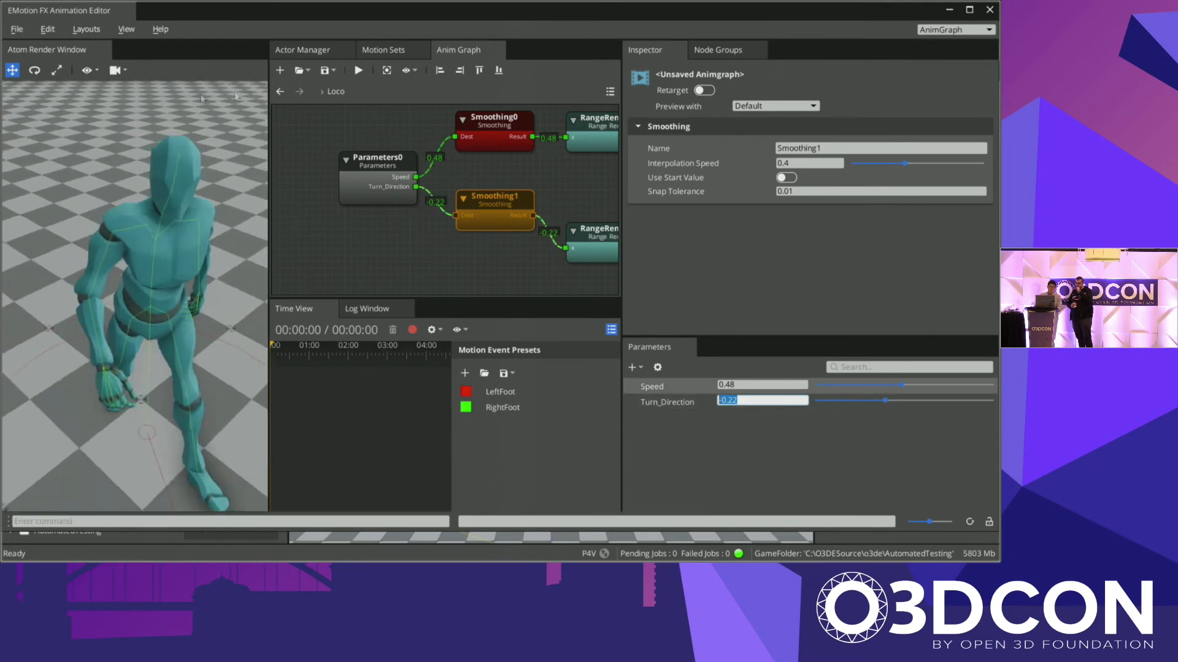
Step: Save the animation graph as ybot_live in the project's o3dcon/YBot/EMFX folder
click(329, 70)
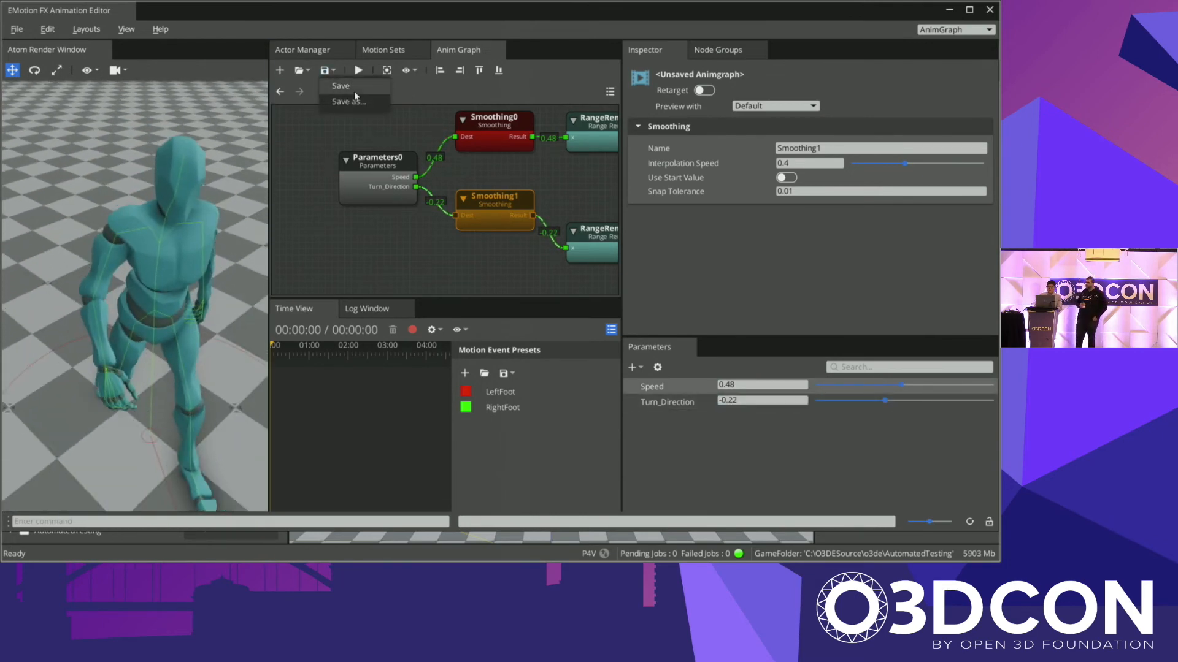
click(350, 100)
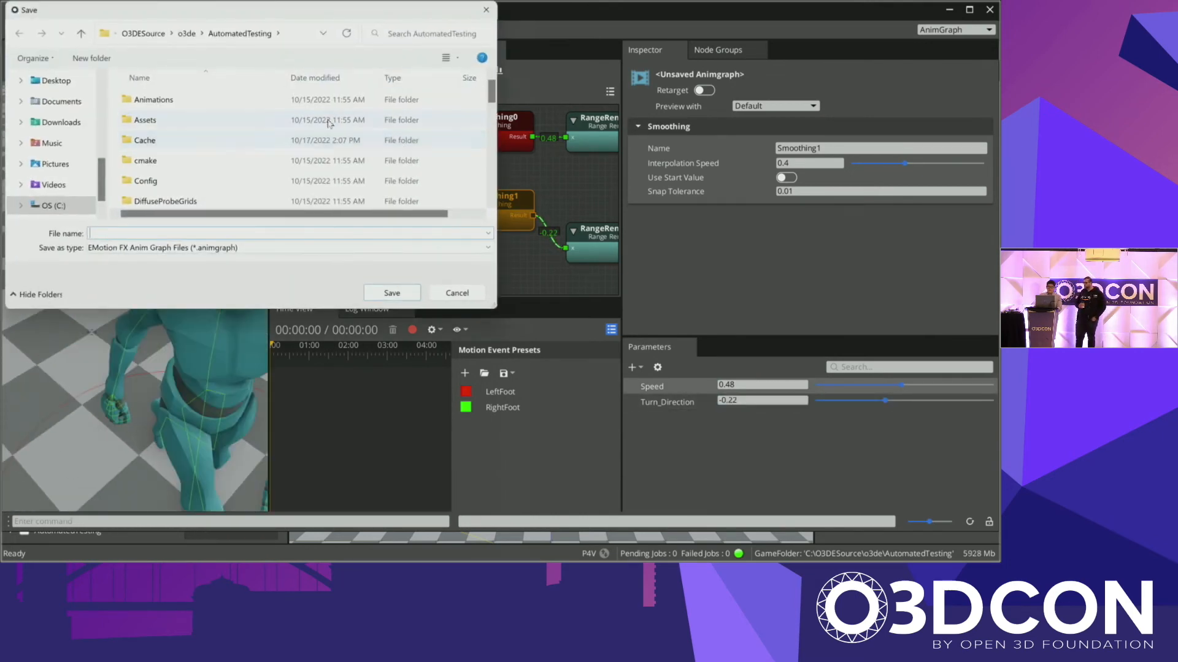
scroll(281, 155, down, 3)
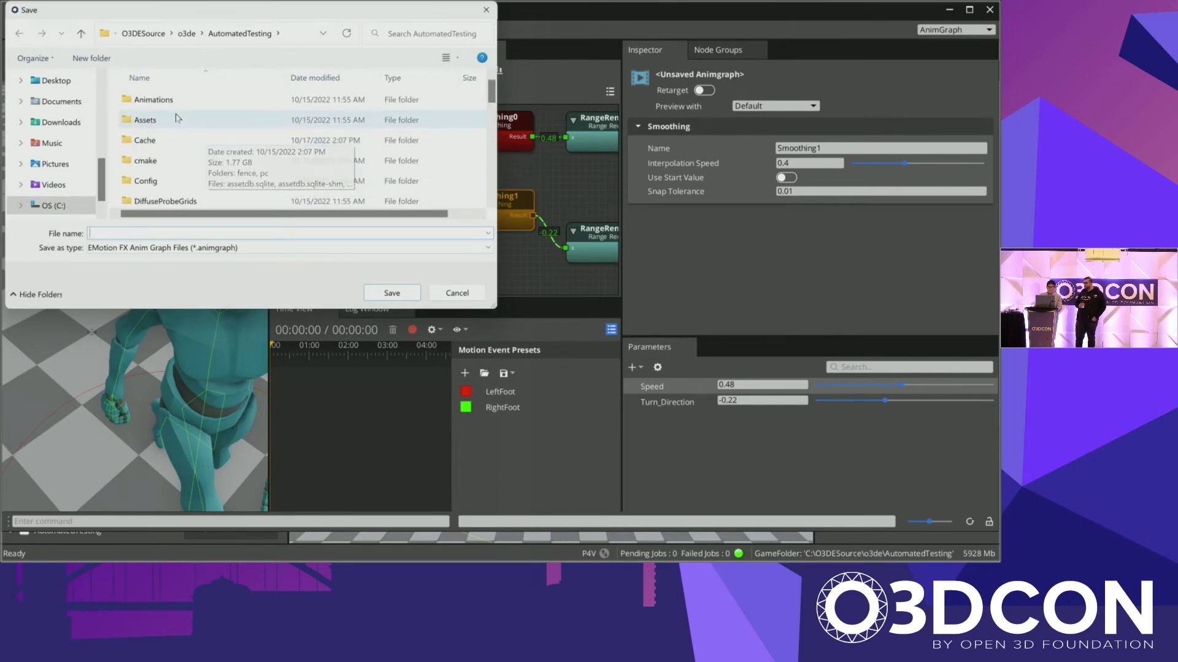
click(191, 122)
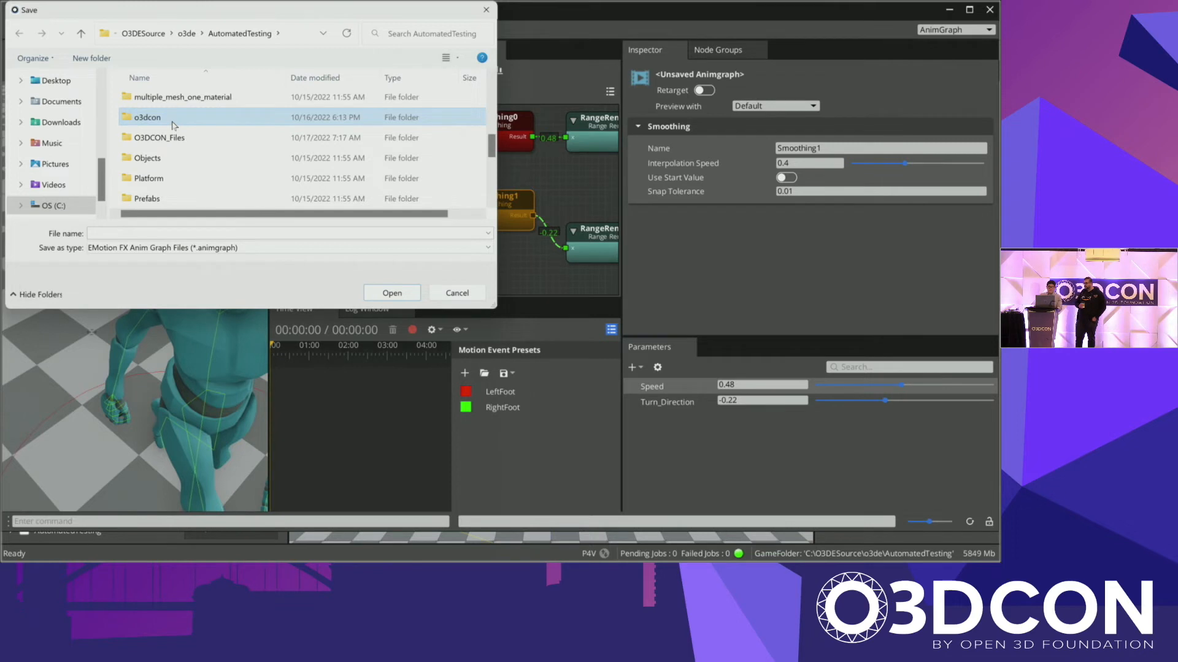
double_click(173, 125)
double_click(160, 119)
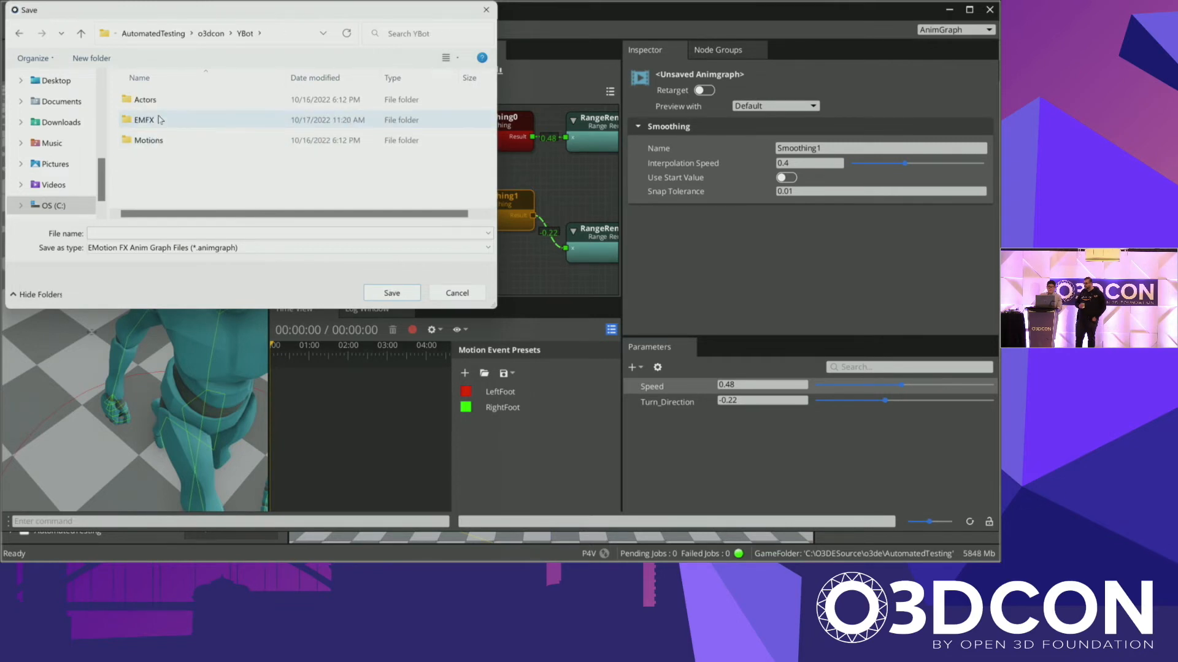
double_click(145, 120)
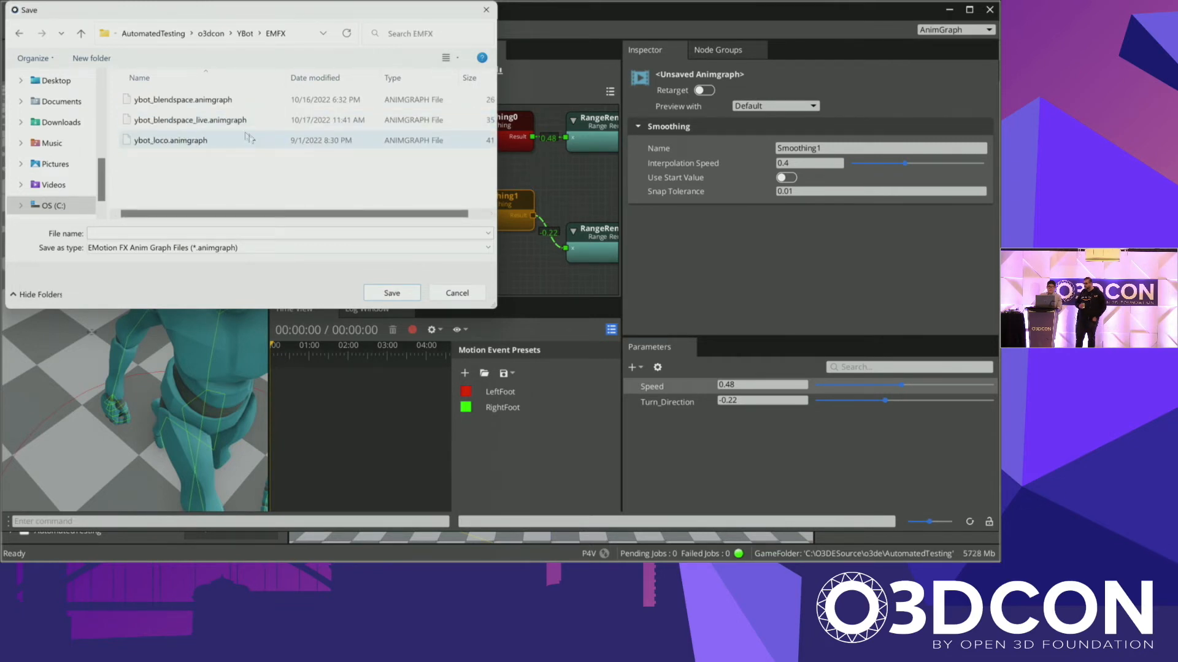
click(145, 235)
text(y)
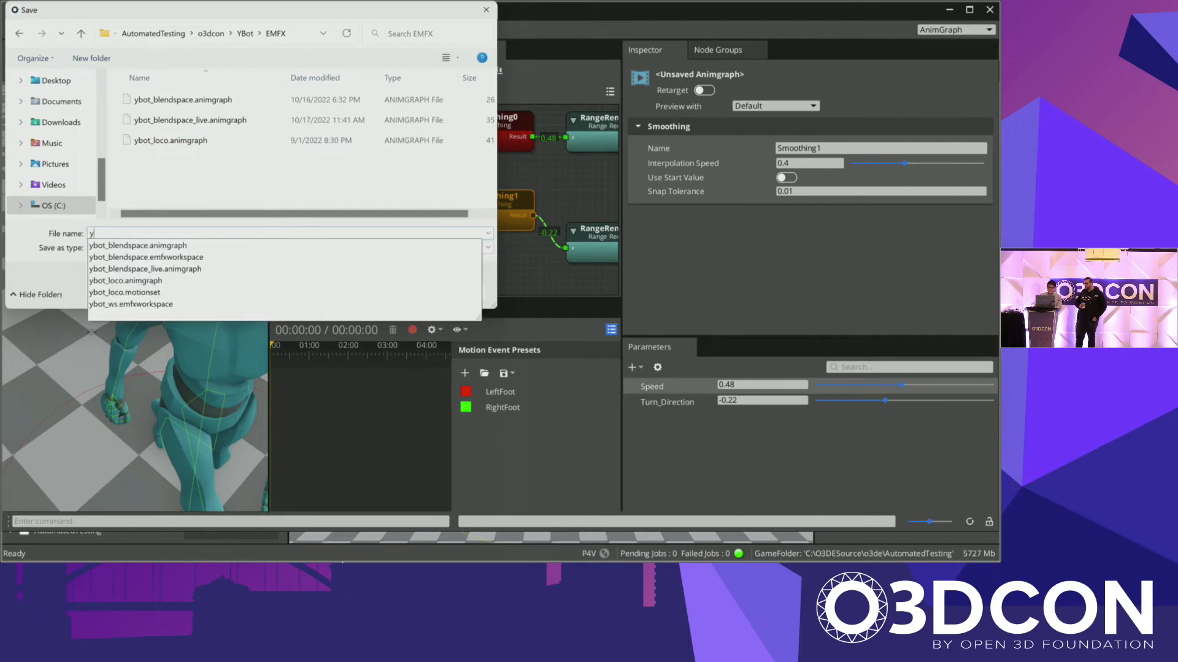
text(bot_liove)
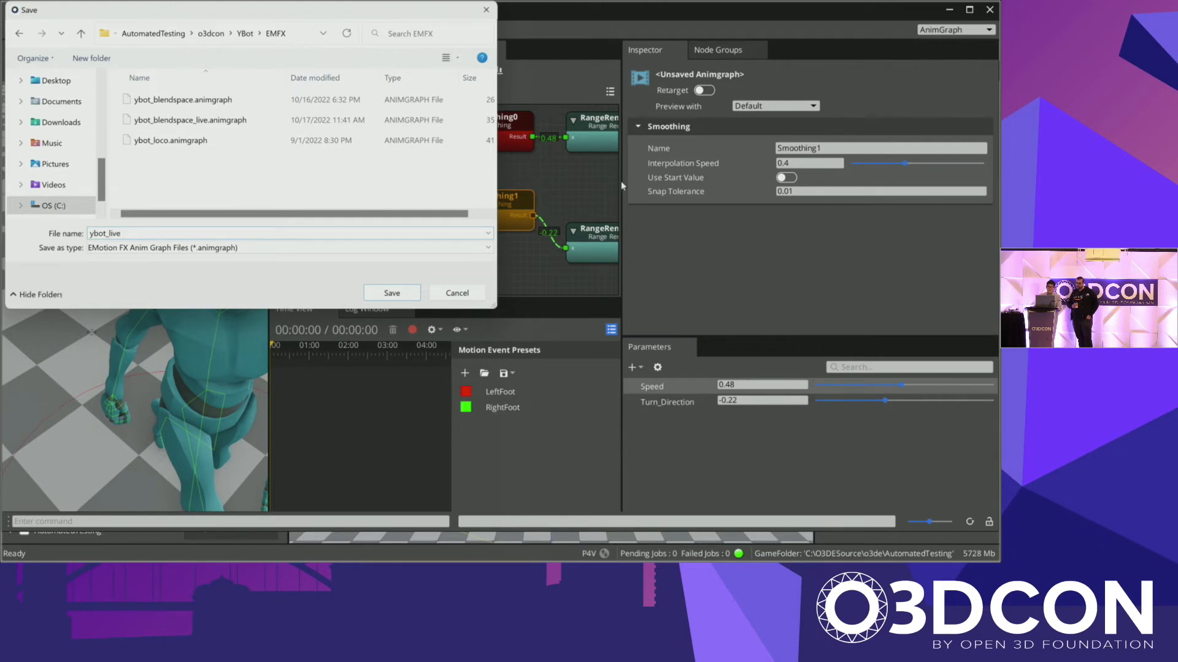
click(393, 293)
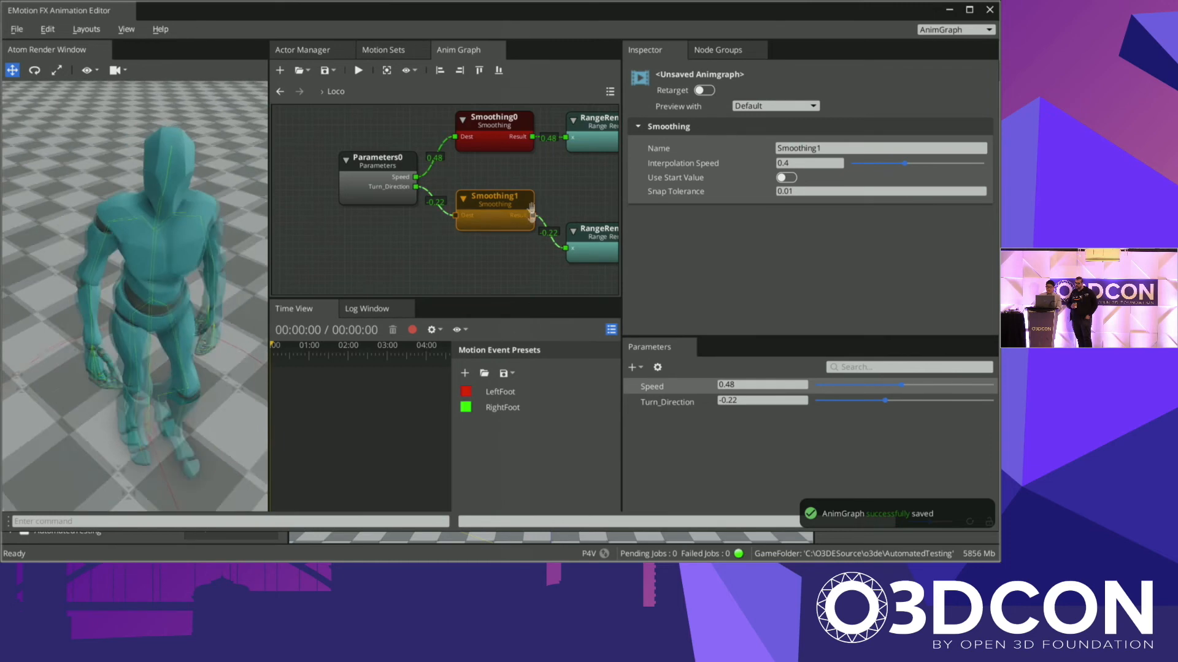
Step: Move Parameters0 further away from the smoothing nodes, and minimize the animation editor to return to the O3DE Editor
drag(385, 186, 346, 185)
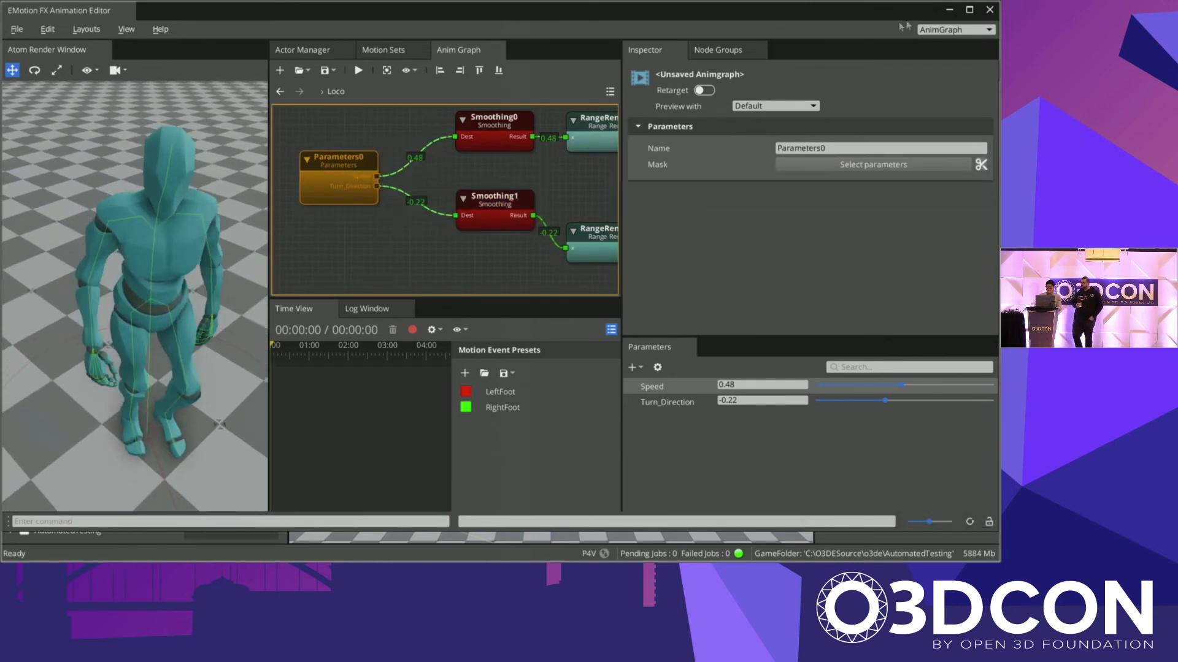
click(949, 10)
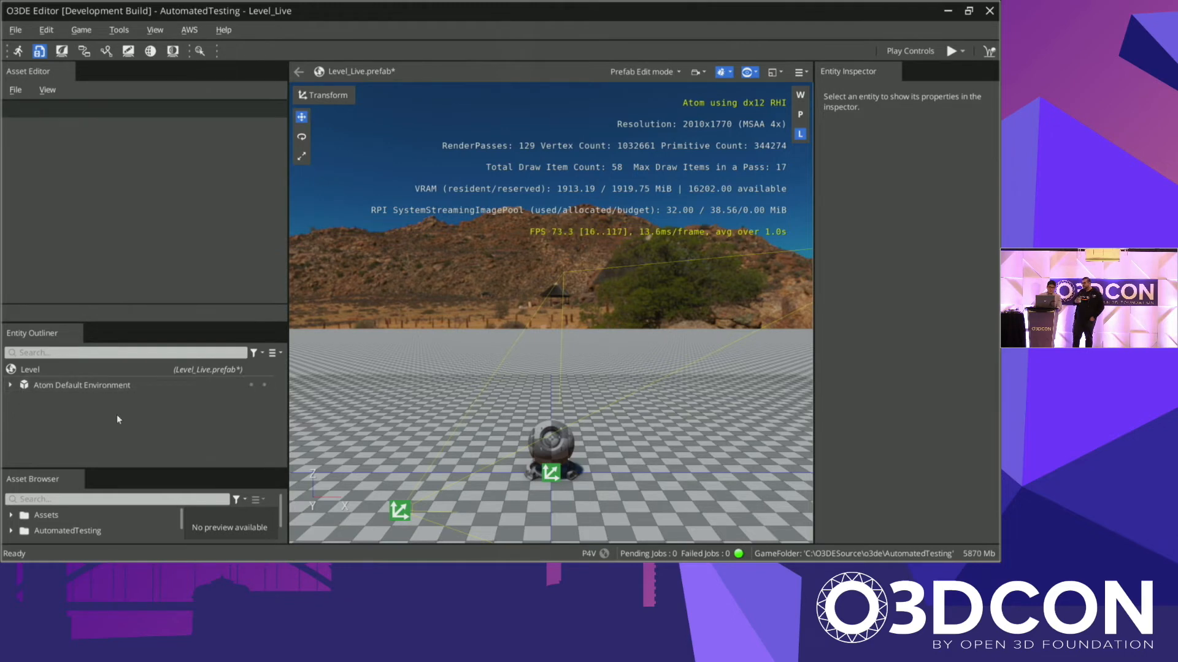
Step: Create a new entity in the level with an Actor component that uses the y bot actor asset
right_click(159, 407)
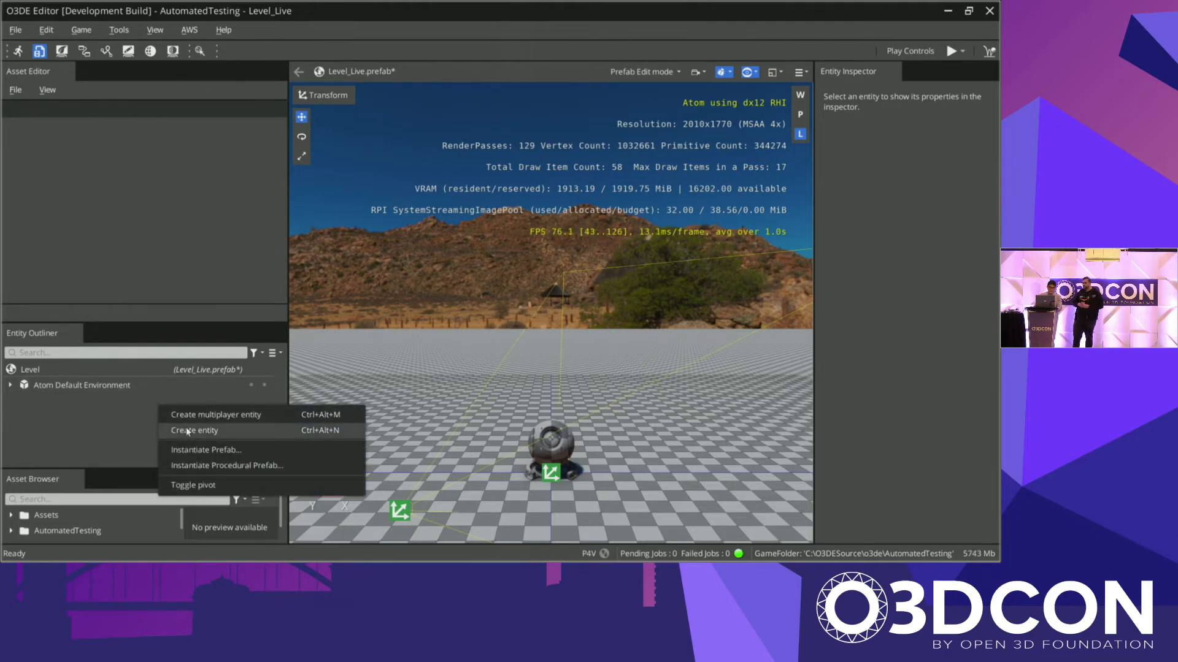
click(187, 431)
click(856, 165)
text(ac)
click(853, 205)
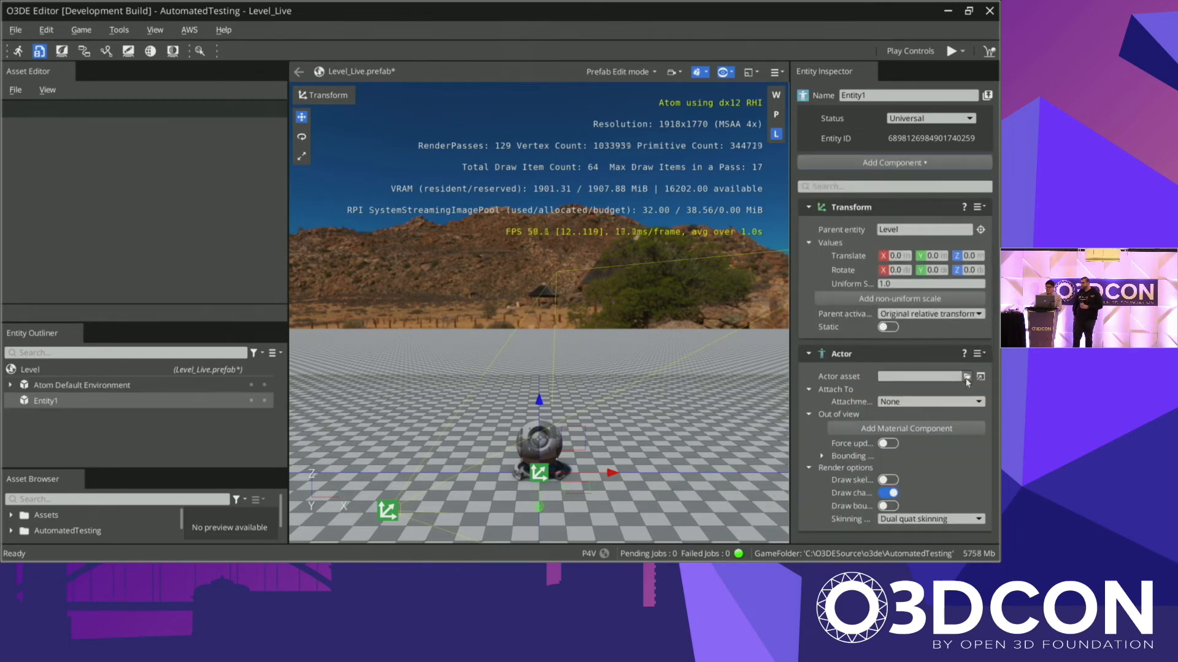
click(967, 376)
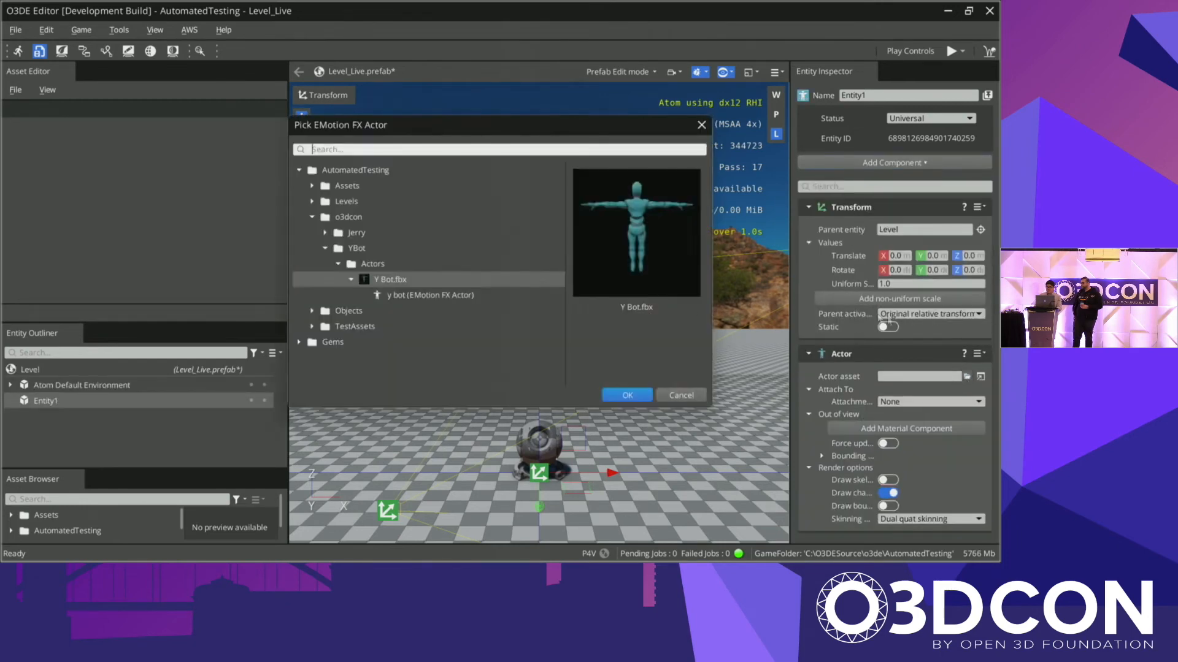
double_click(408, 295)
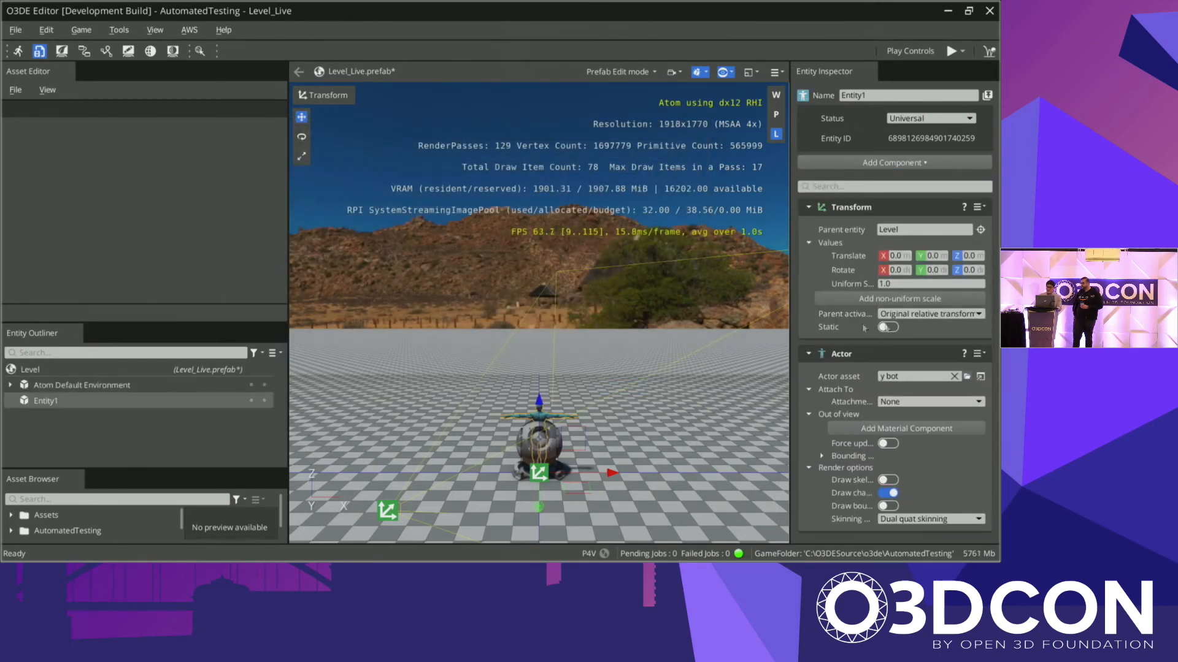
Step: Add an Anim Graph component to Entity1 with the ybot_live anim graph and the ybot_loco motion set
click(874, 163)
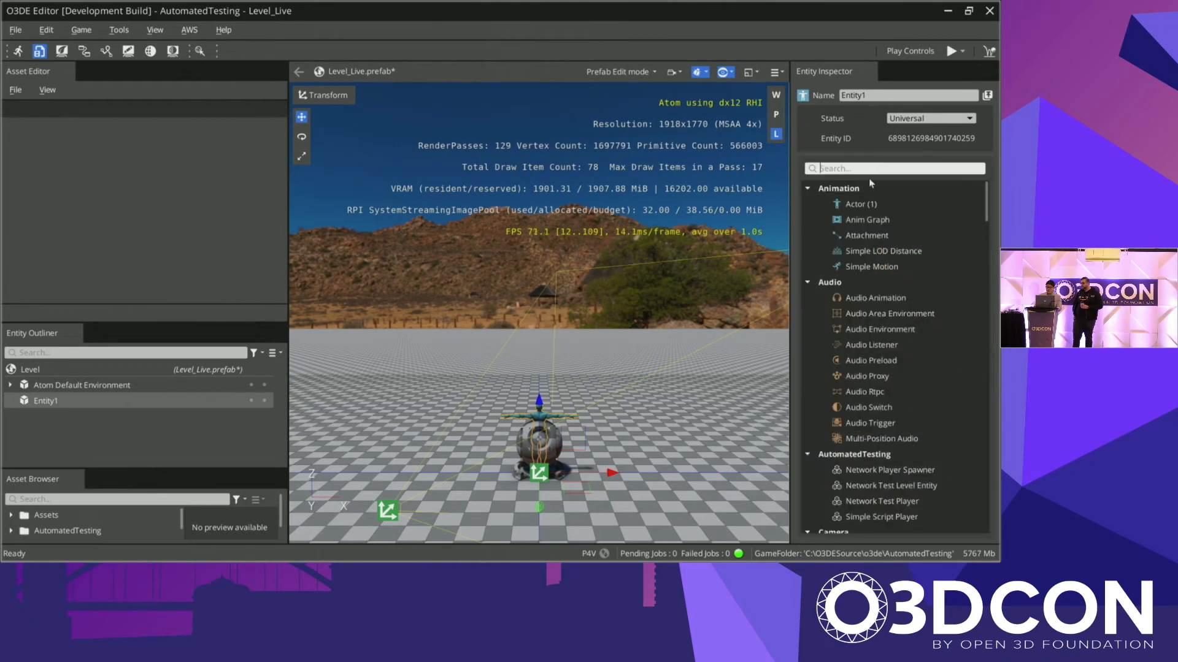
click(881, 221)
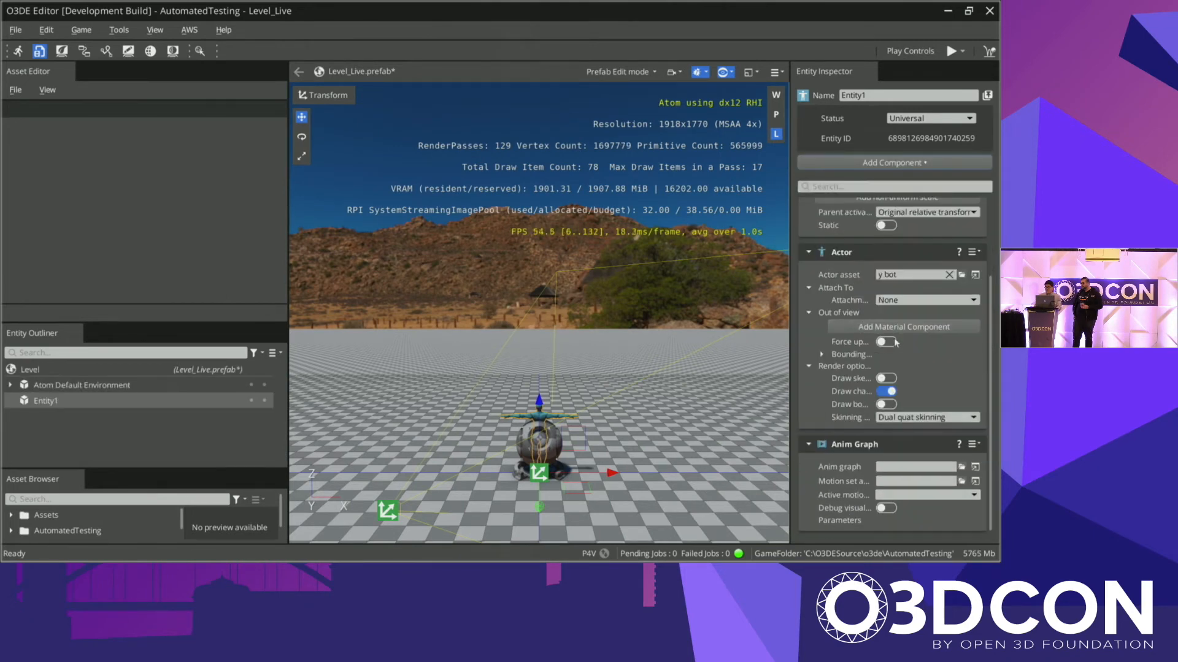
click(962, 467)
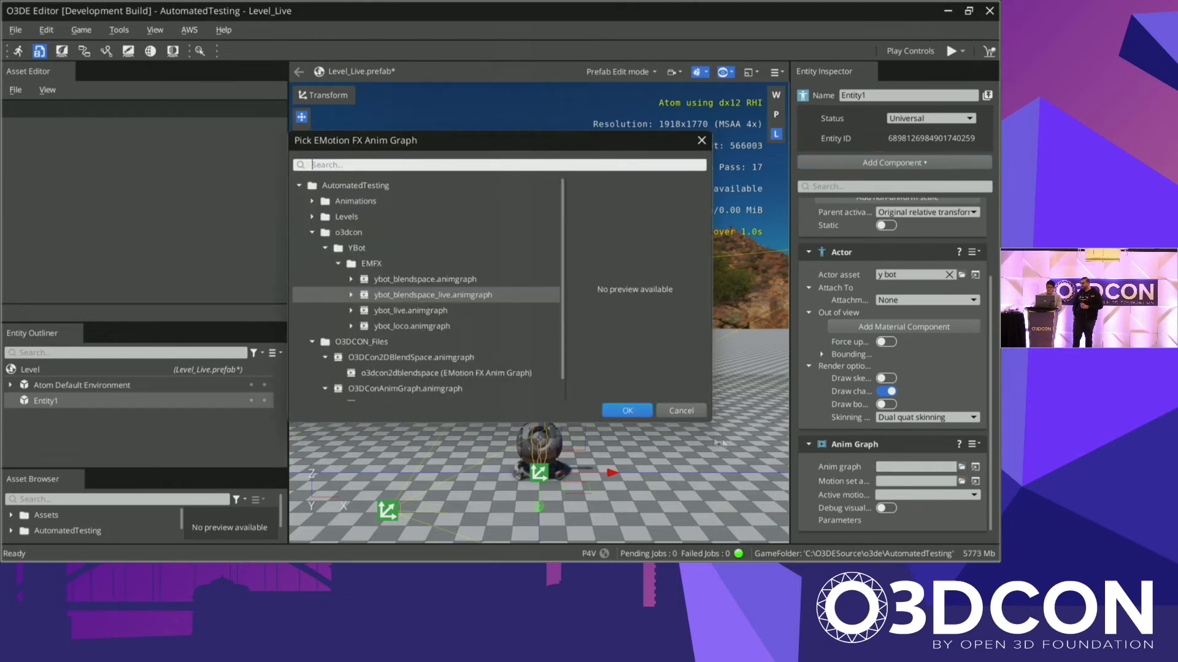
click(443, 314)
click(627, 410)
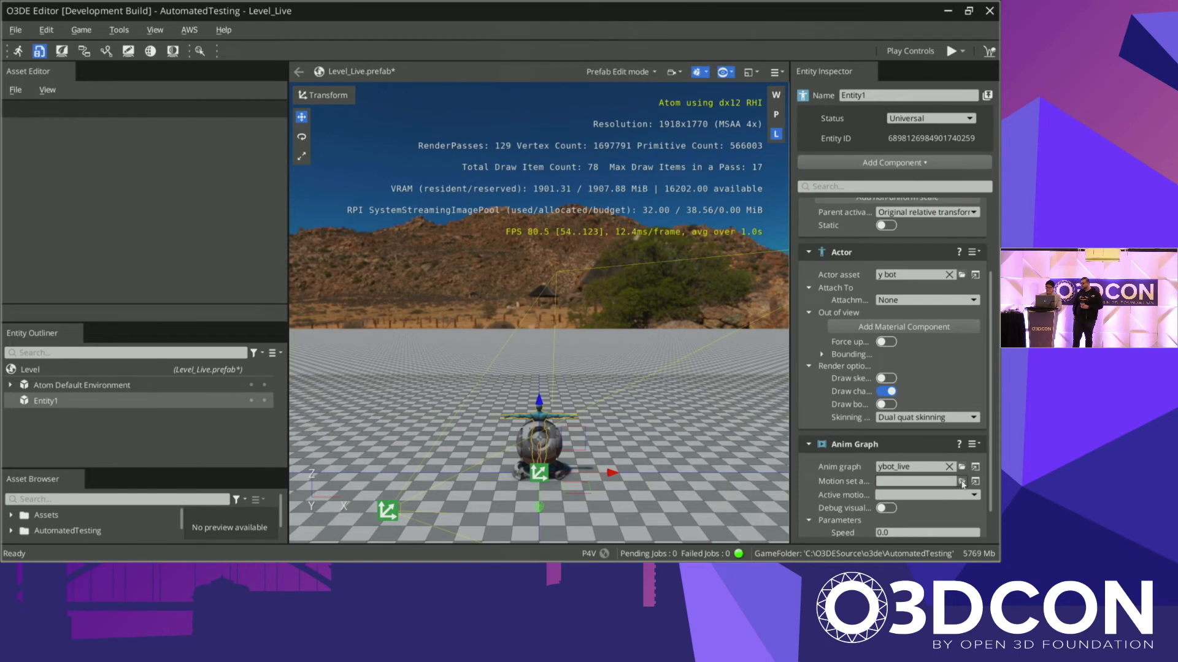
click(961, 482)
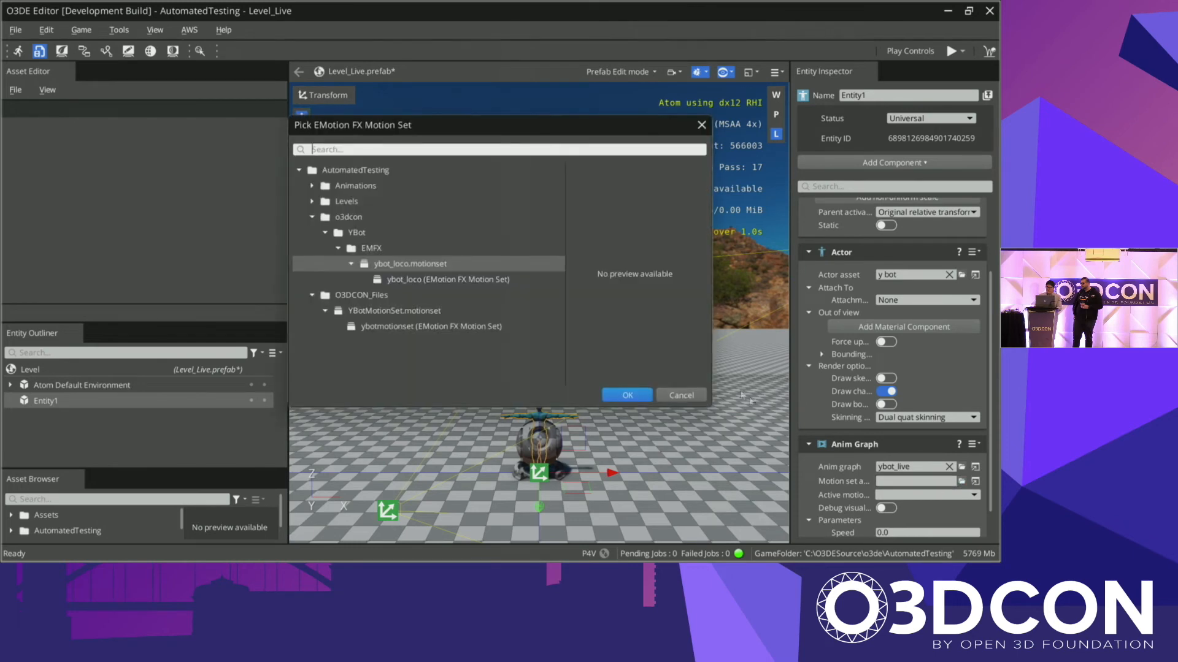
double_click(455, 281)
scroll(877, 448, down, 1)
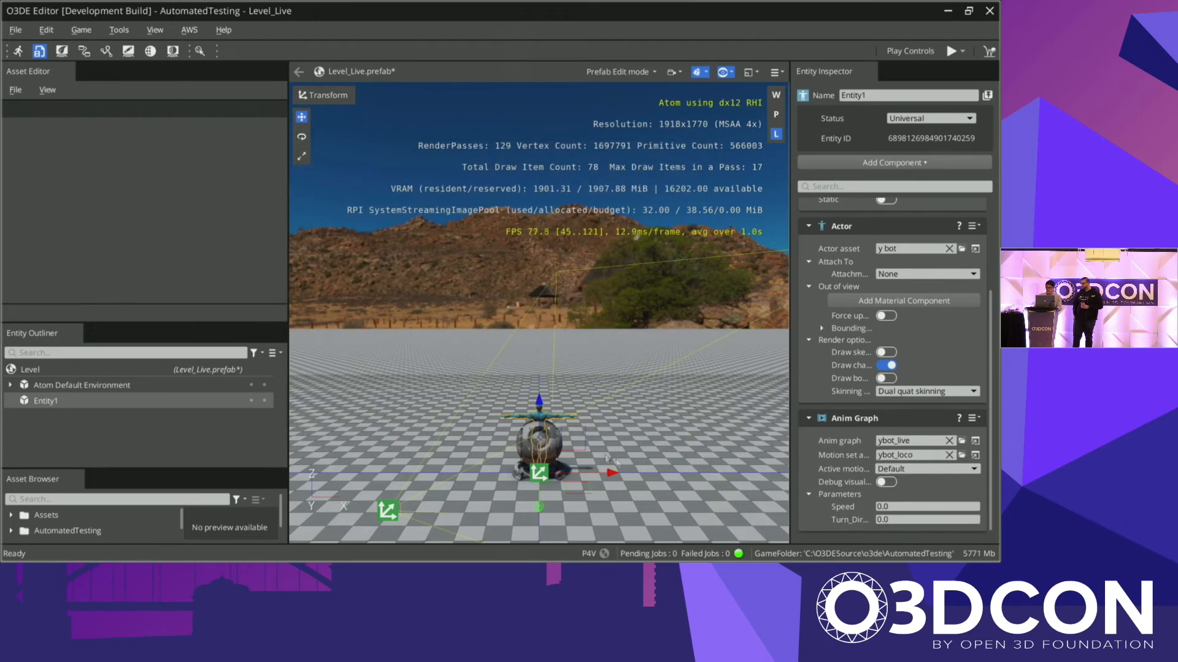
Step: Delete the Shader Ball from the Atom Default Environment
click(11, 385)
scroll(129, 411, down, 2)
click(183, 386)
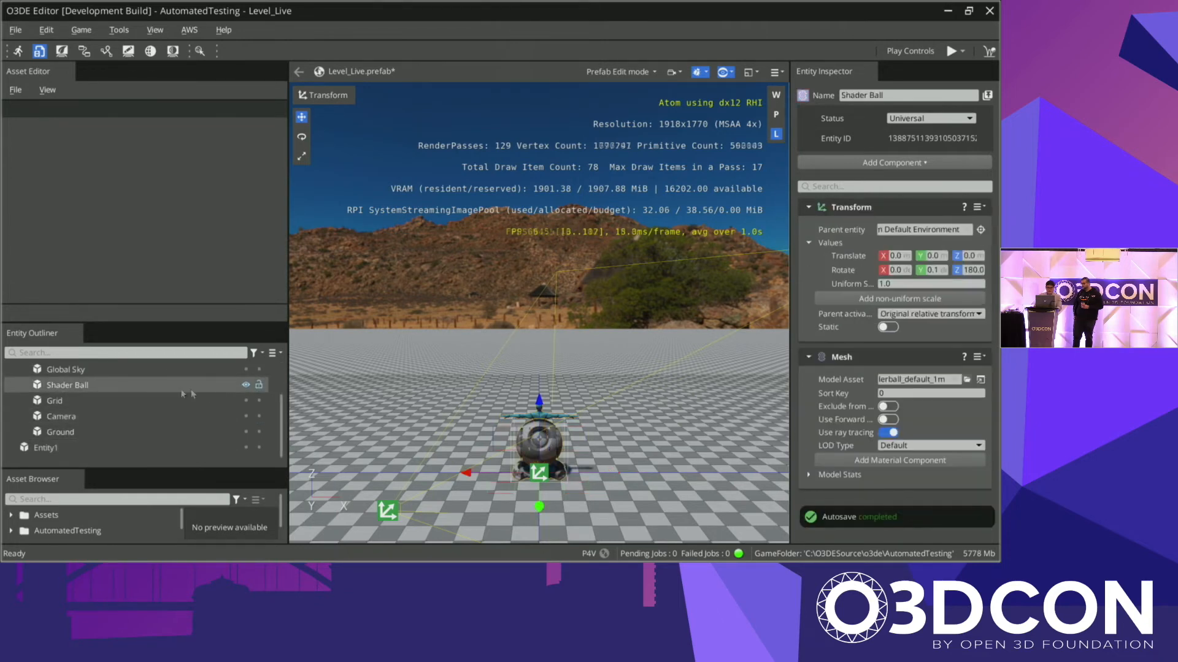
key(Delete)
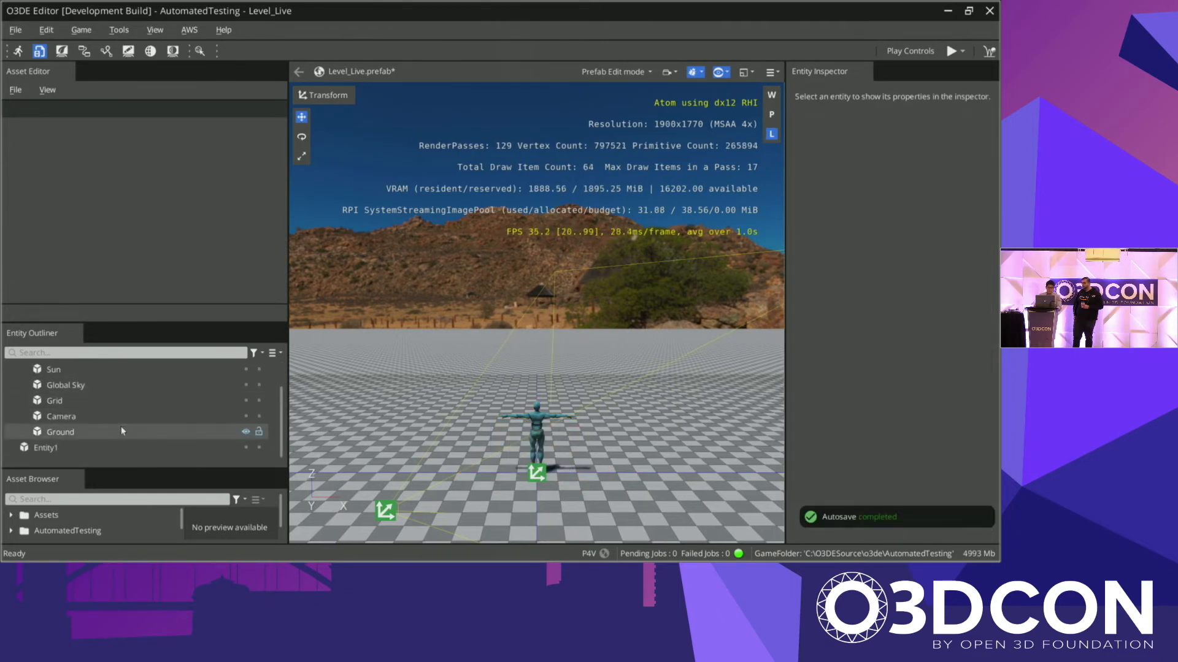
Step: Make the Camera from the Atom Default Environment a child of Entity1
click(122, 431)
click(92, 417)
drag(91, 425, 55, 449)
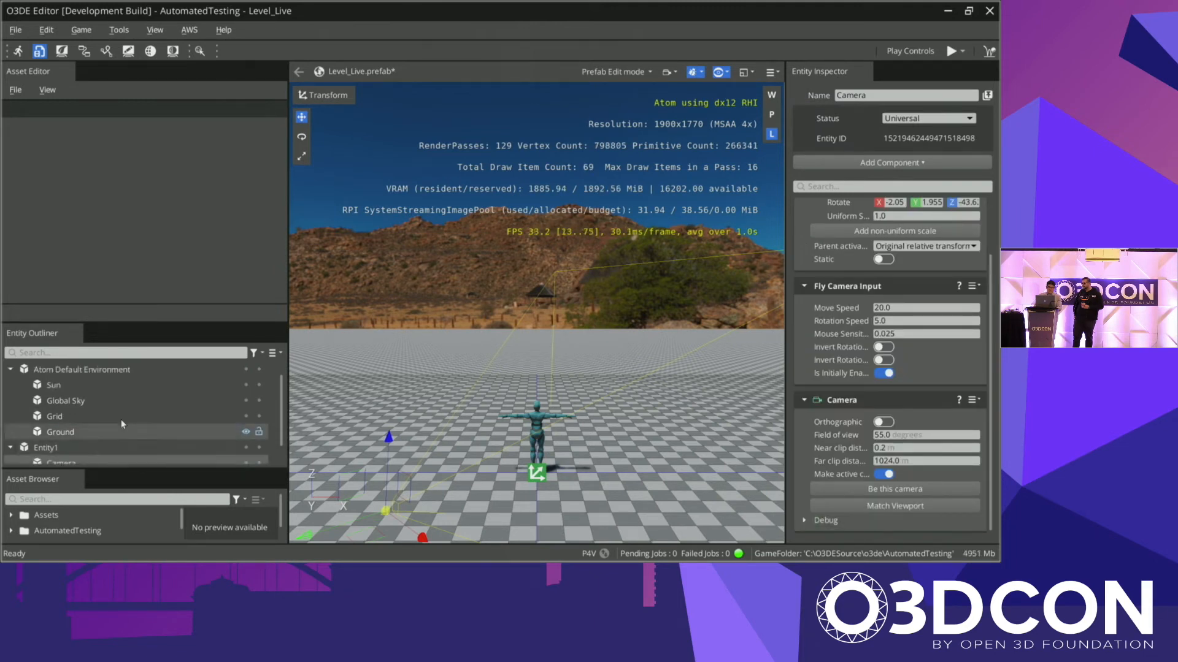
click(9, 448)
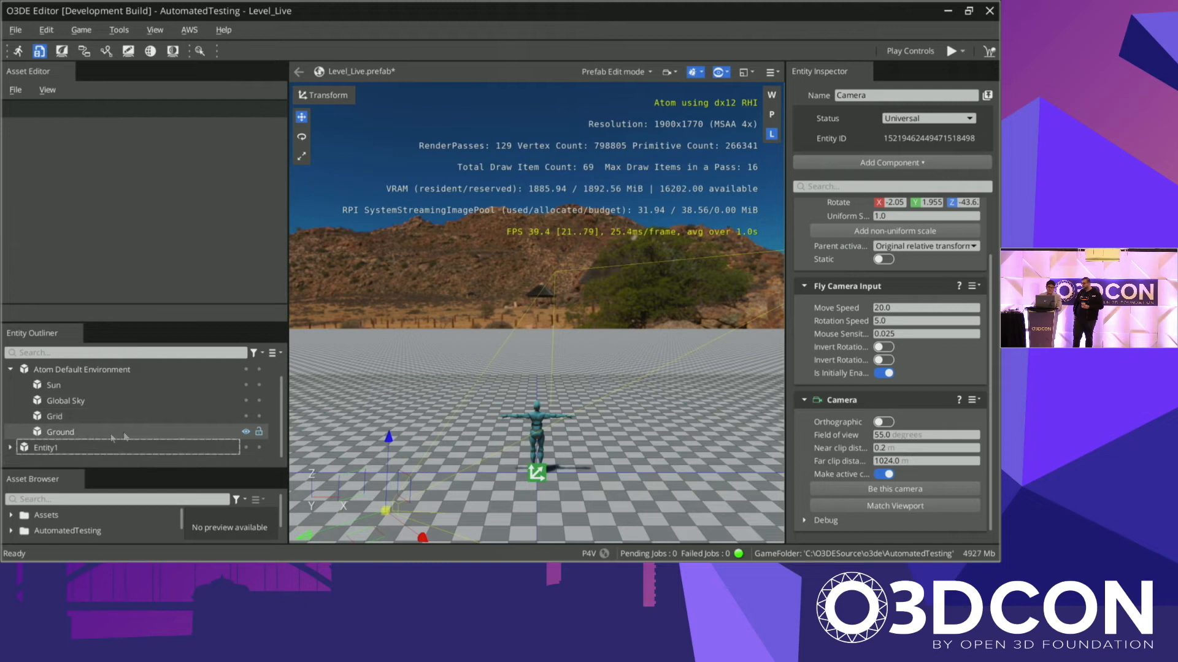
Step: Lock the Atom Default Environment with its child entities, and select Entity1 to show its Anim Graph parameters
scroll(125, 436, up, 1)
click(259, 386)
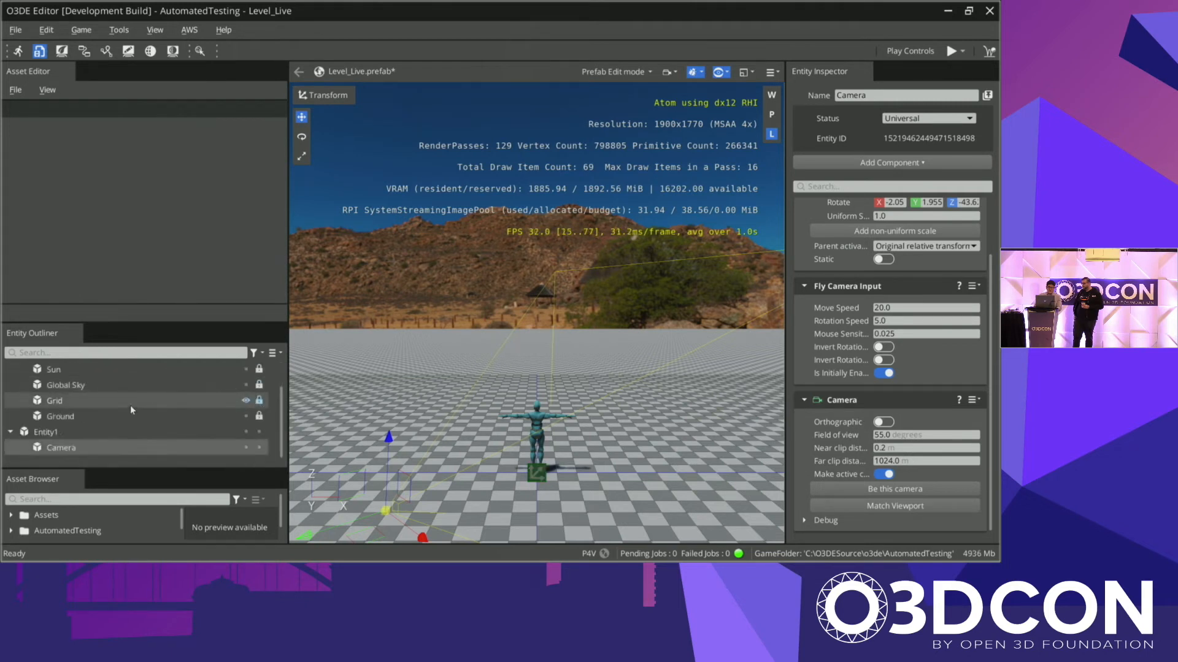
scroll(126, 405, up, 2)
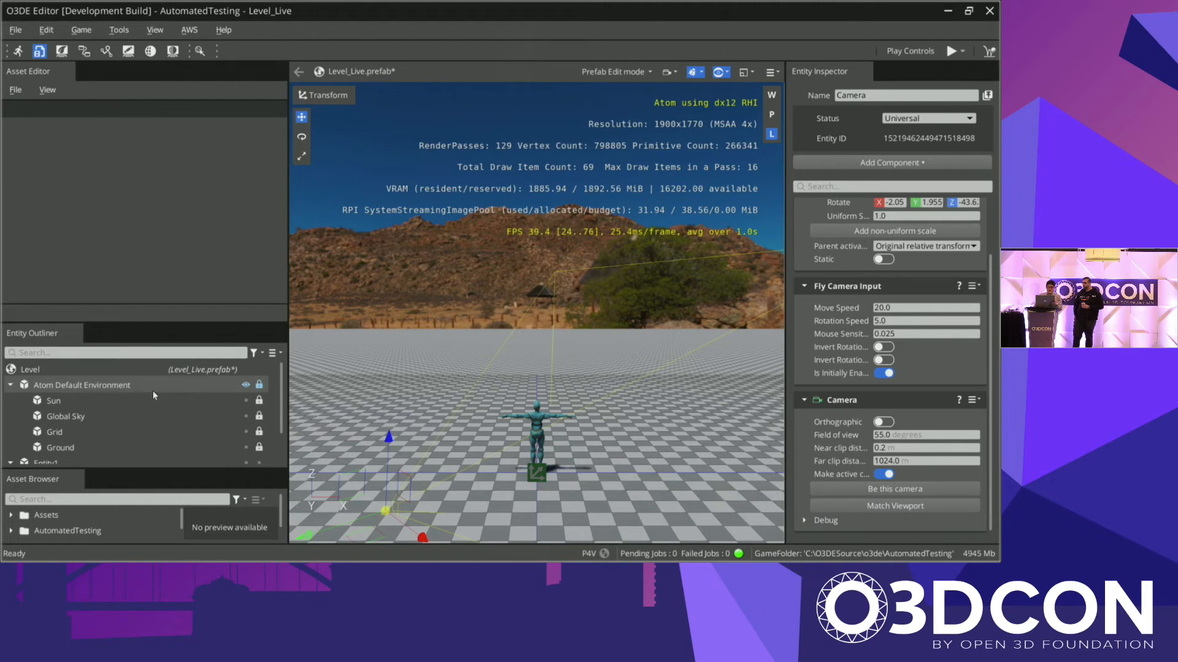
scroll(152, 390, down, 2)
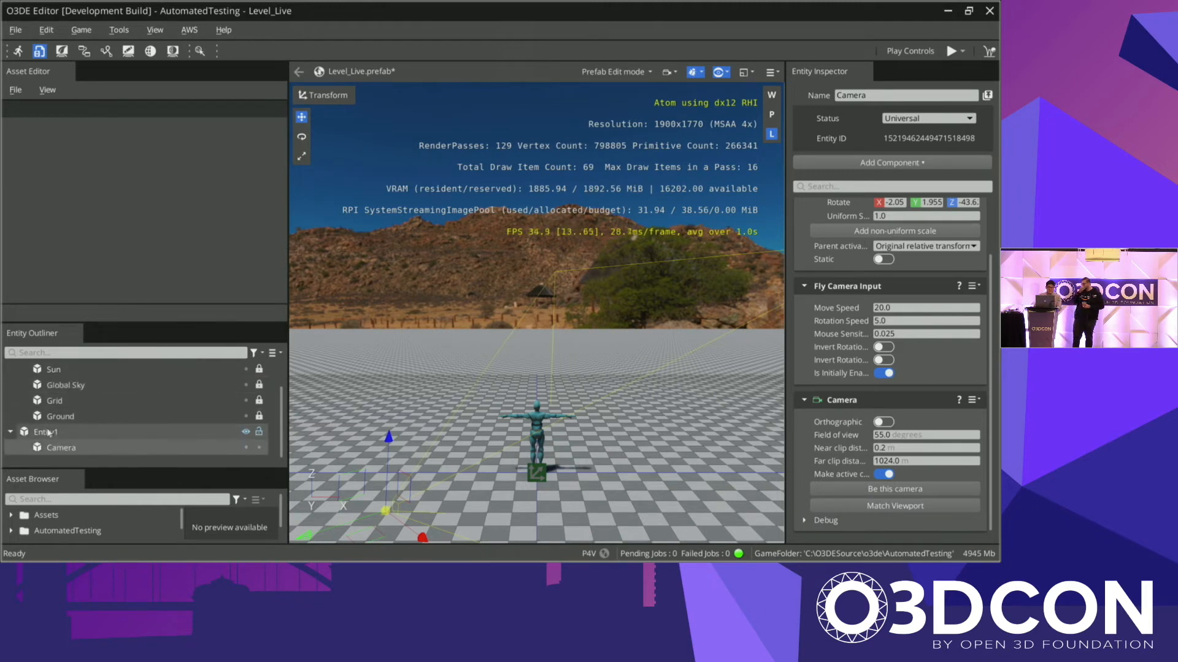
click(48, 433)
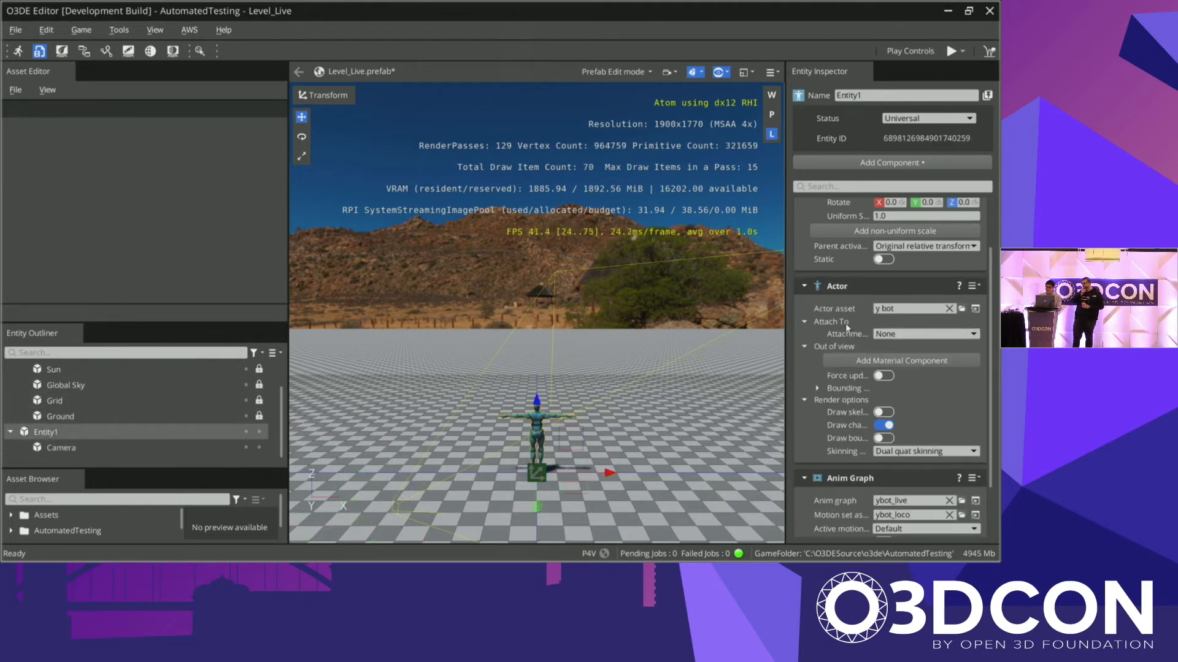
scroll(848, 325, down, 1)
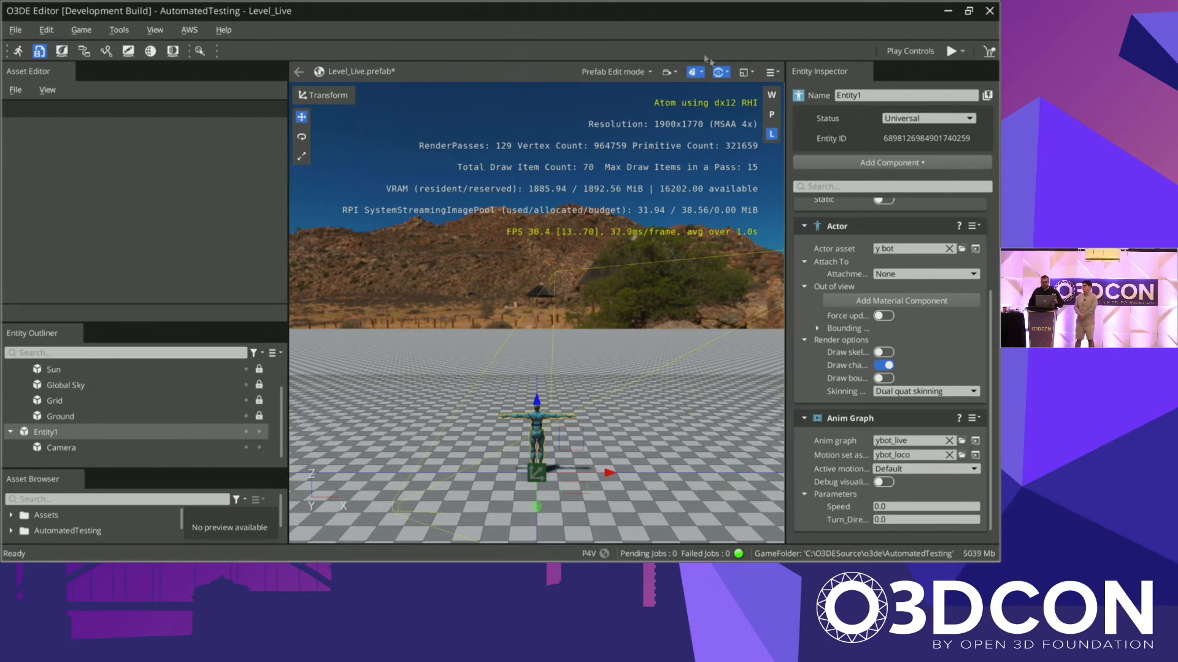
Step: Cycle the viewport's debug information display until the overlay is turned off
click(693, 72)
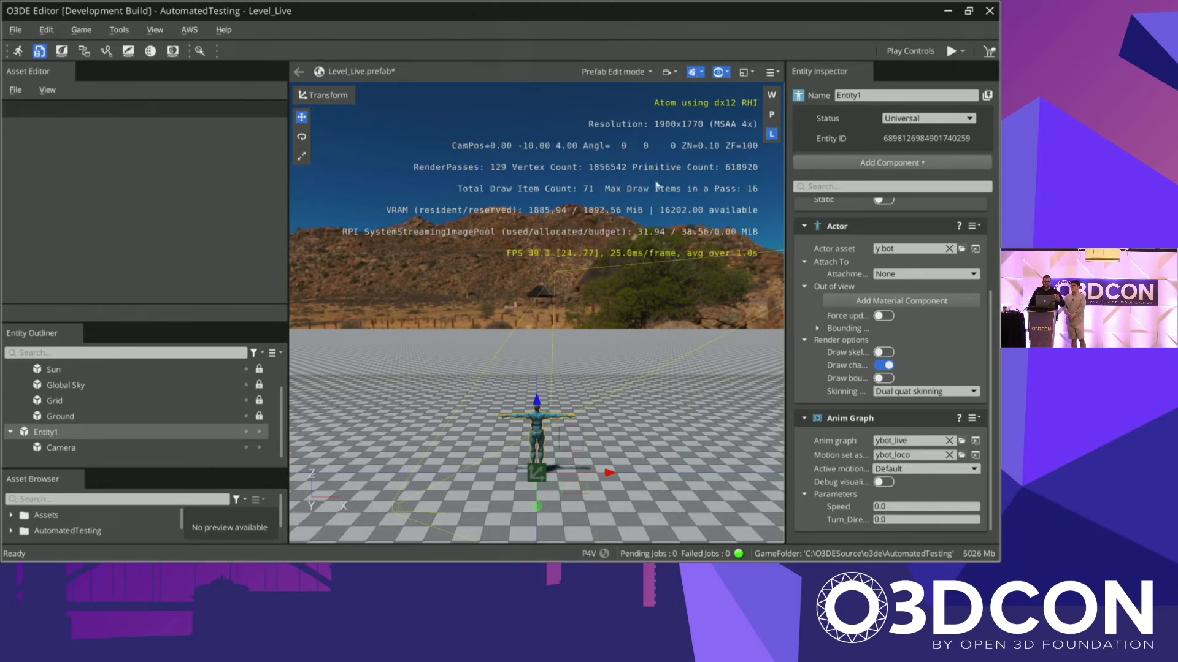
click(693, 74)
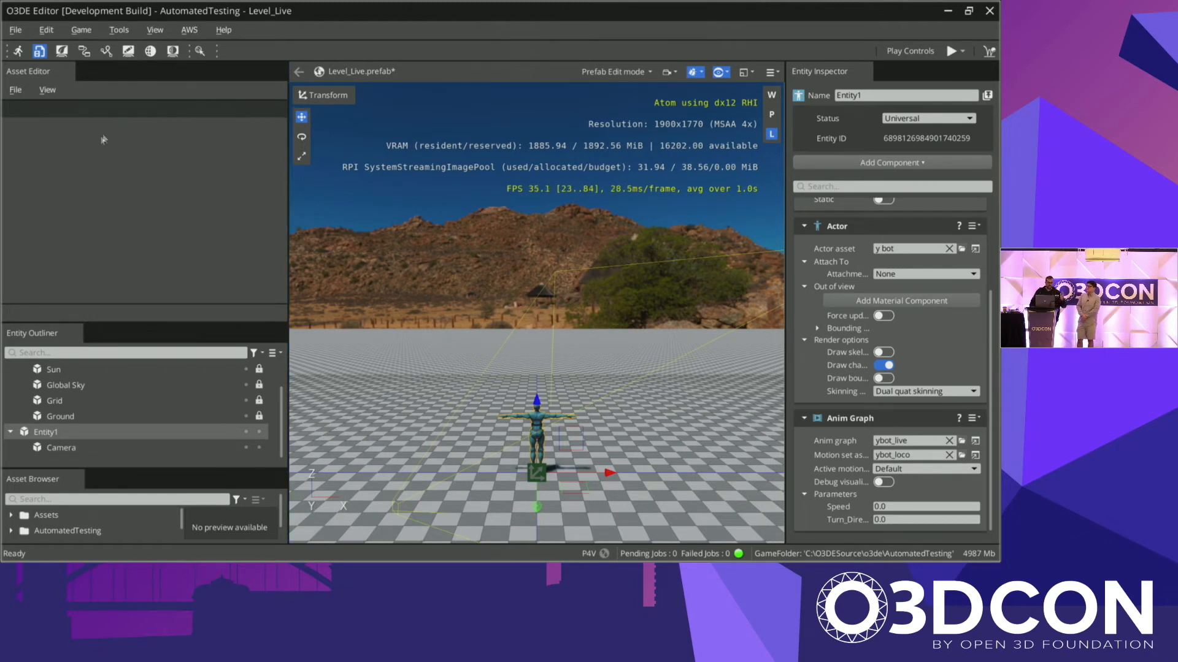
click(695, 72)
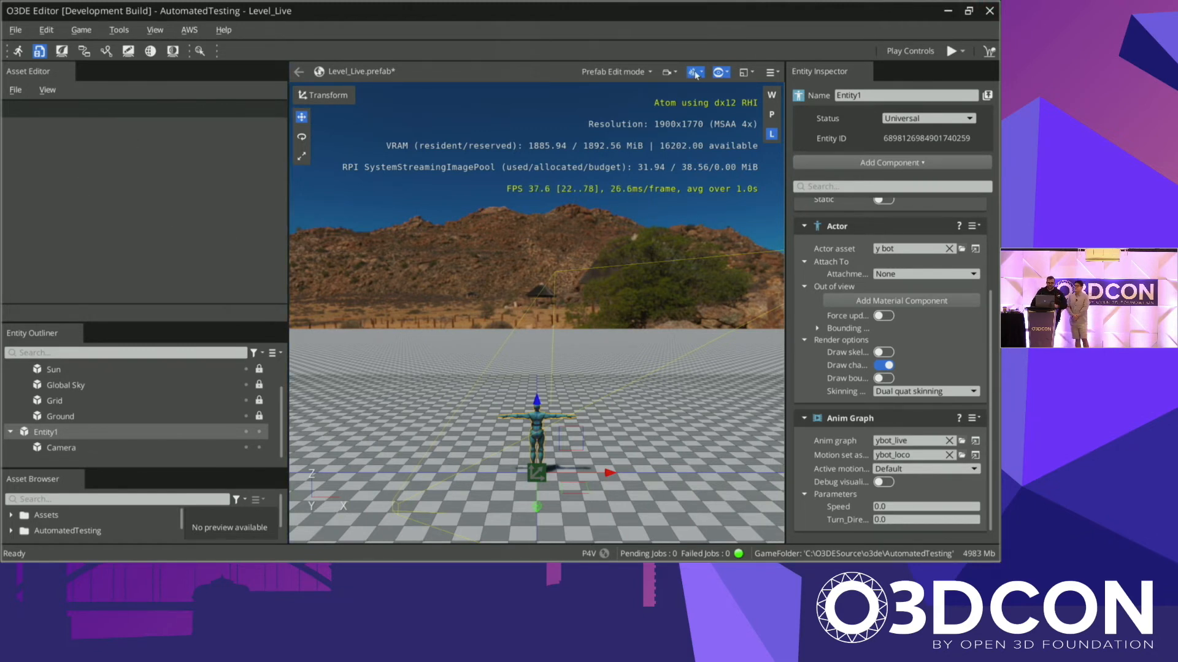
Step: Open the recent level Level_01, discarding the unsaved changes to Level_Live
click(16, 29)
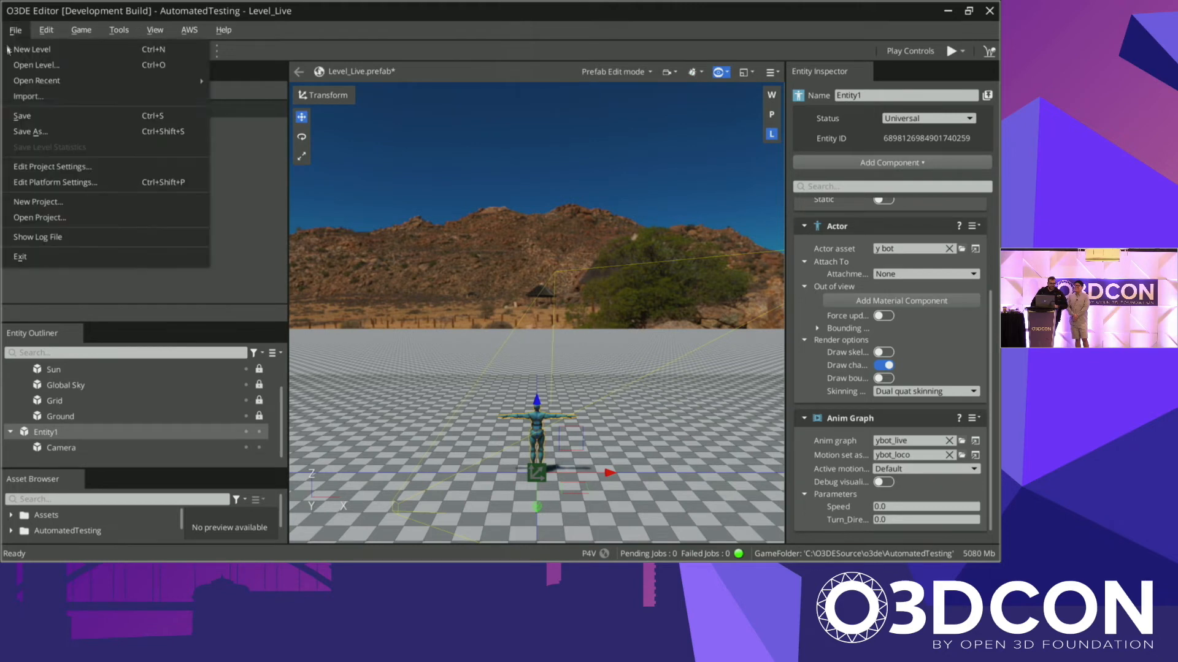
mouse_move(106, 80)
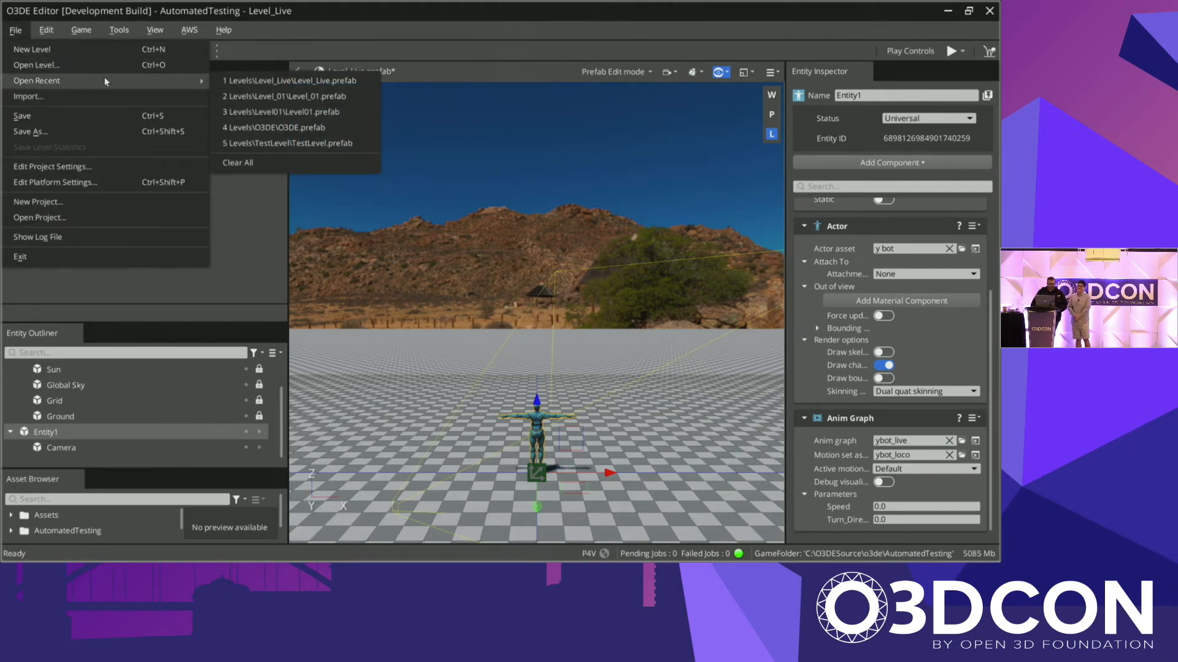
click(347, 97)
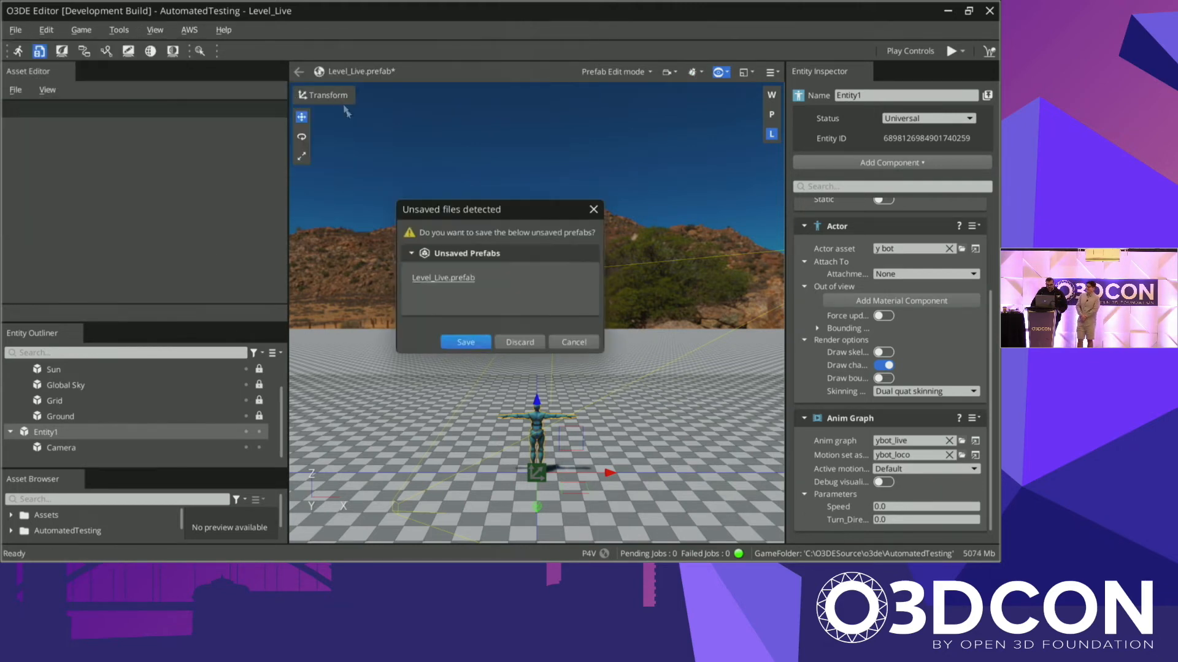
click(520, 342)
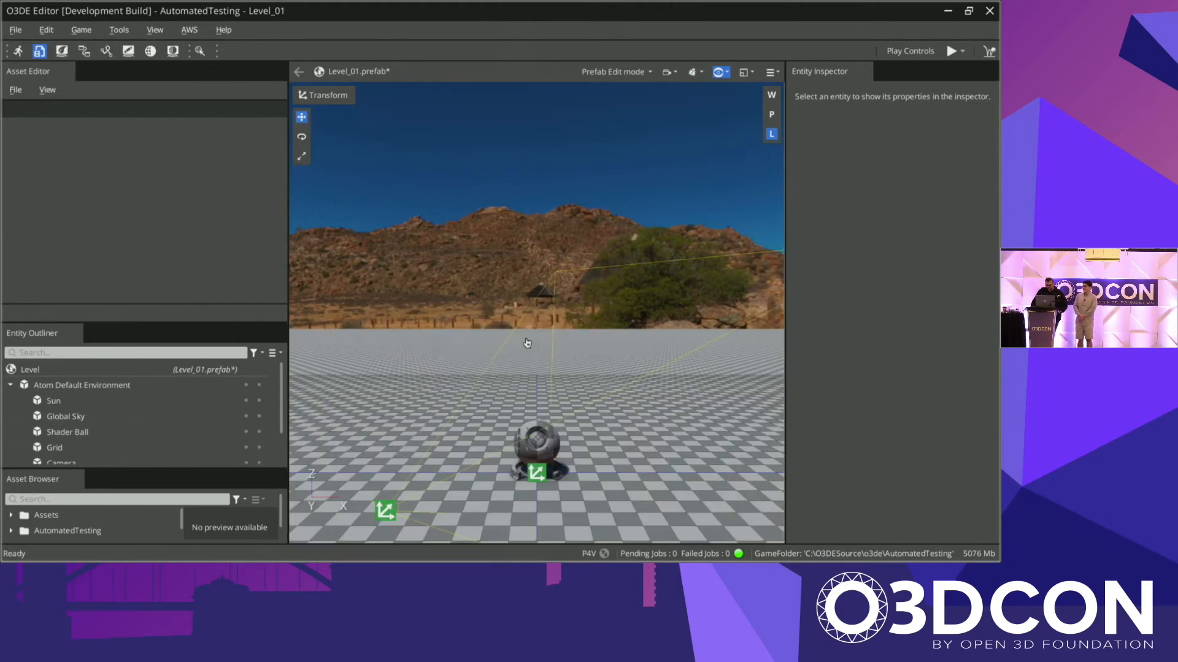
Step: Reopen the recent level Level_Live, discarding the unsaved changes to Level_01
click(15, 32)
mouse_move(175, 80)
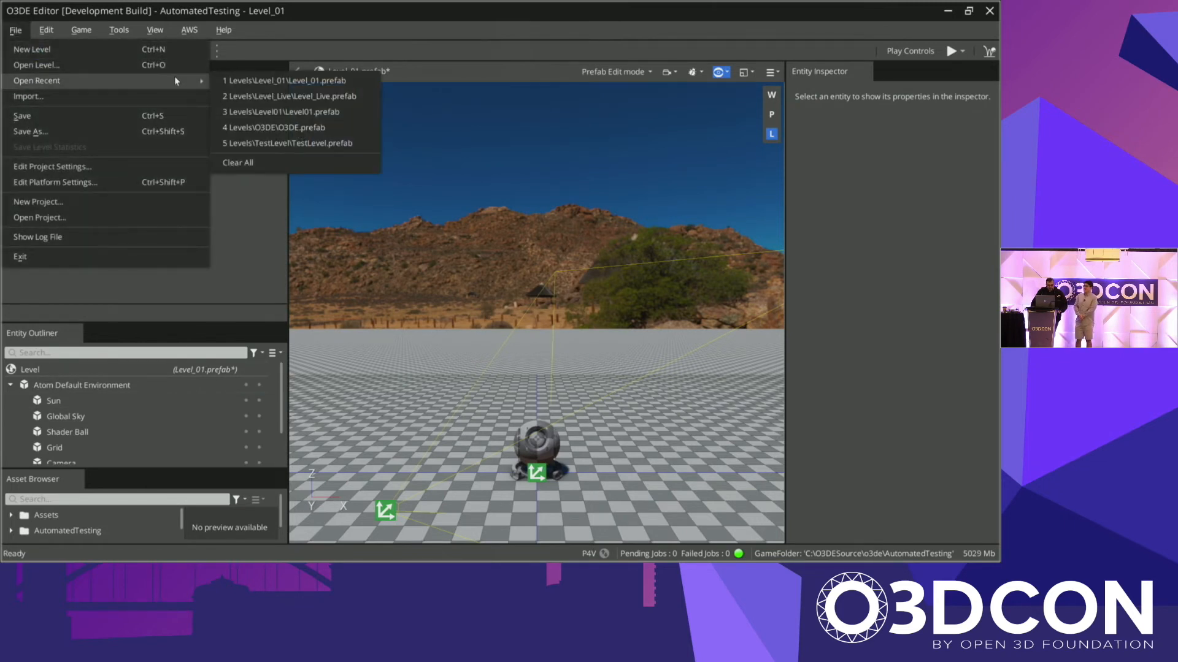
click(301, 96)
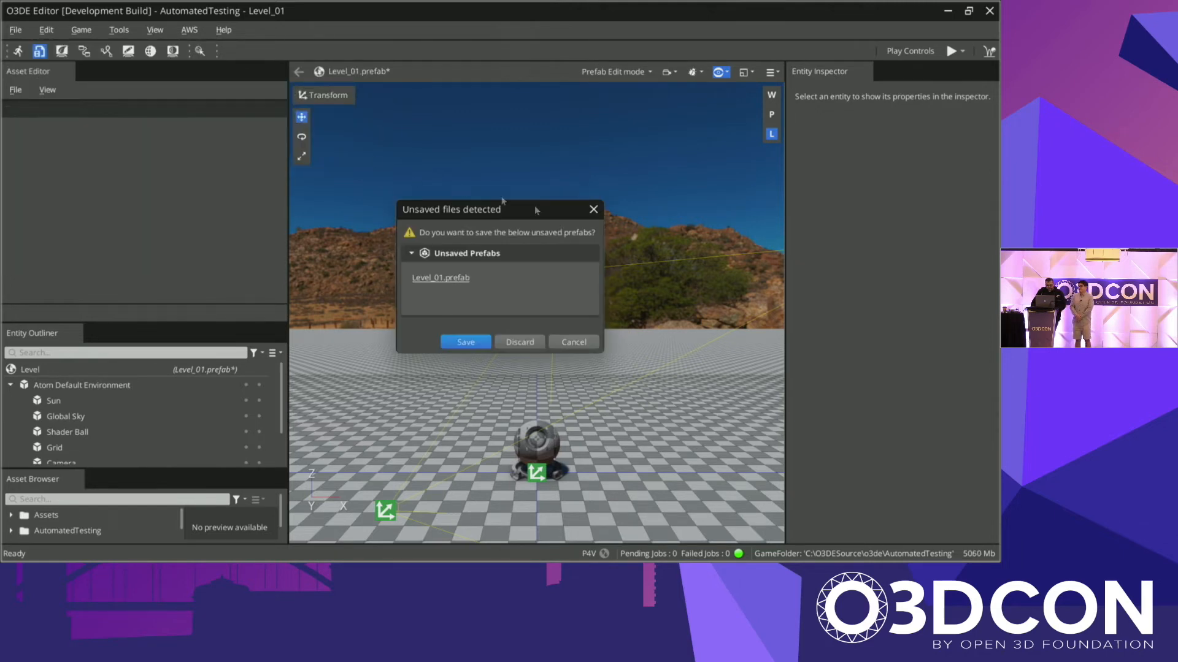
click(519, 341)
Step: Open the recent level TestLevel without saving Level_Live
click(16, 30)
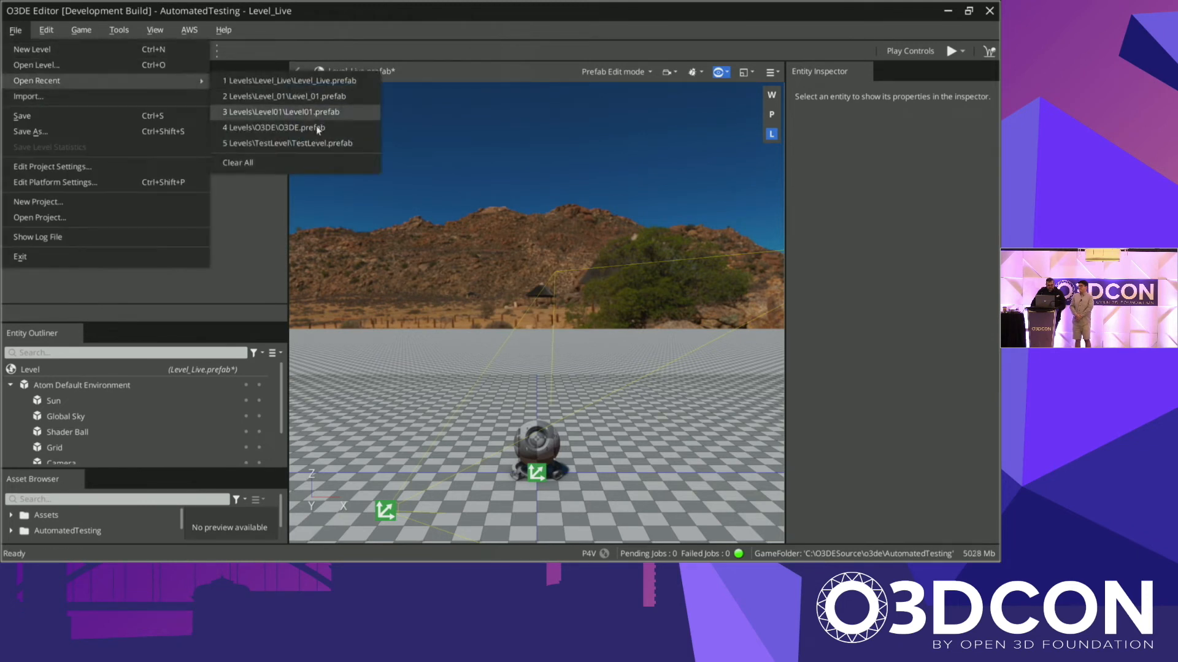
click(287, 143)
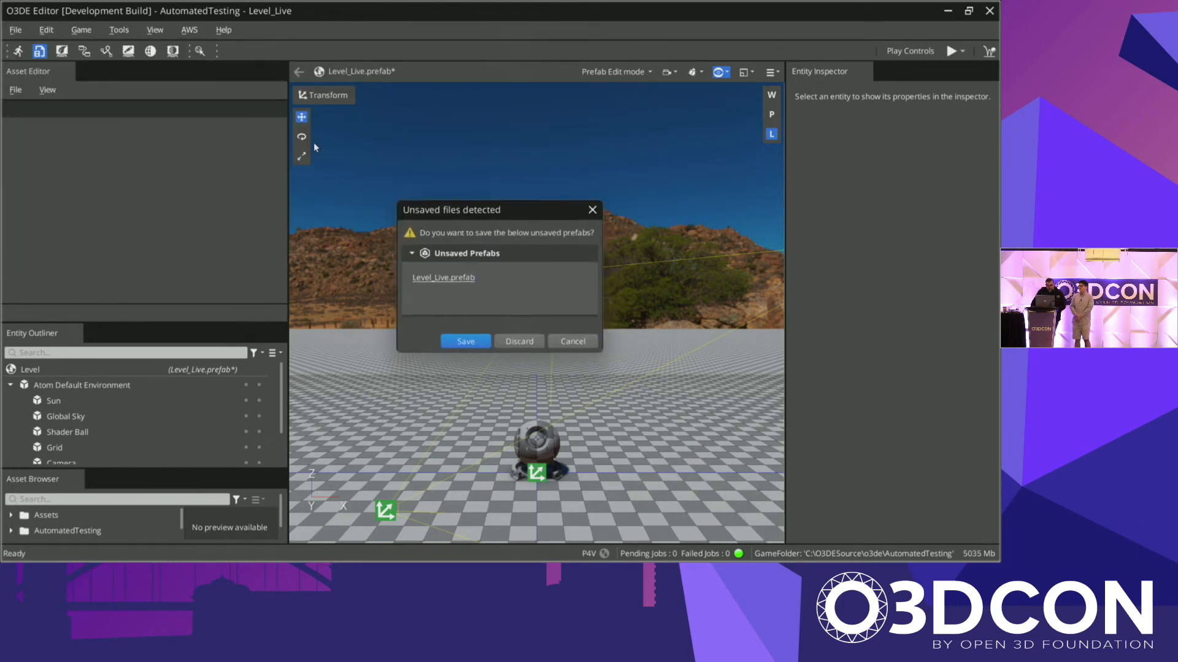
click(521, 341)
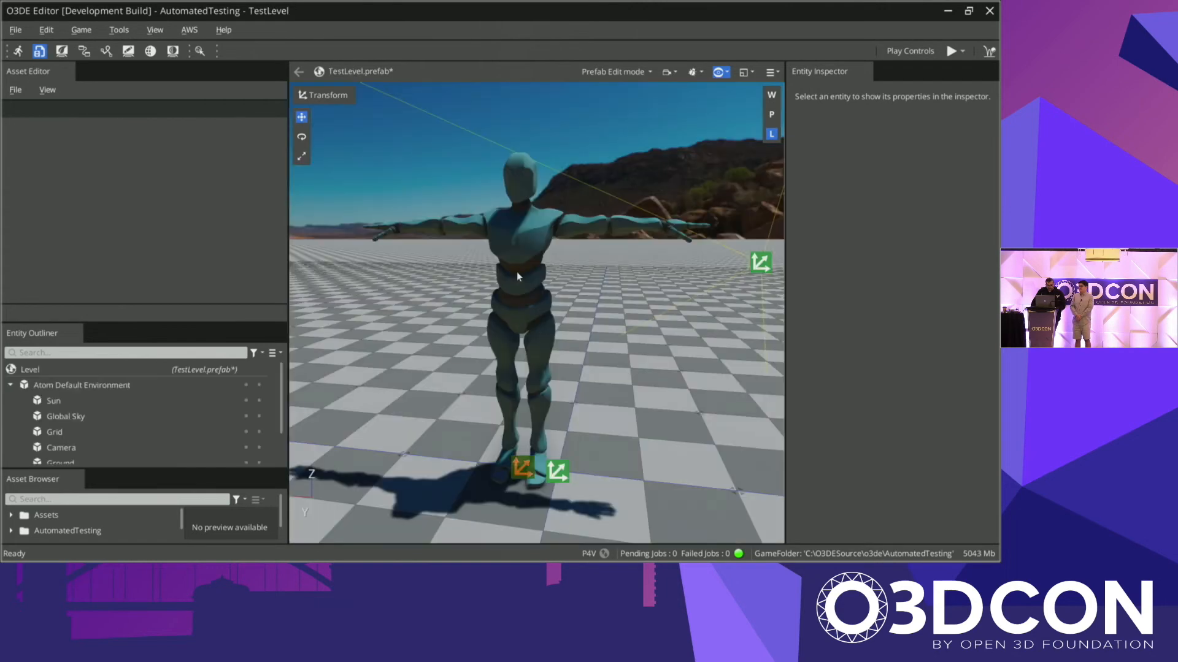
Step: Select the y bot entity and collapse its Transform, Input, Actor, Anim Graph and Script Canvas components for an overview
click(519, 278)
scroll(955, 294, up, 5)
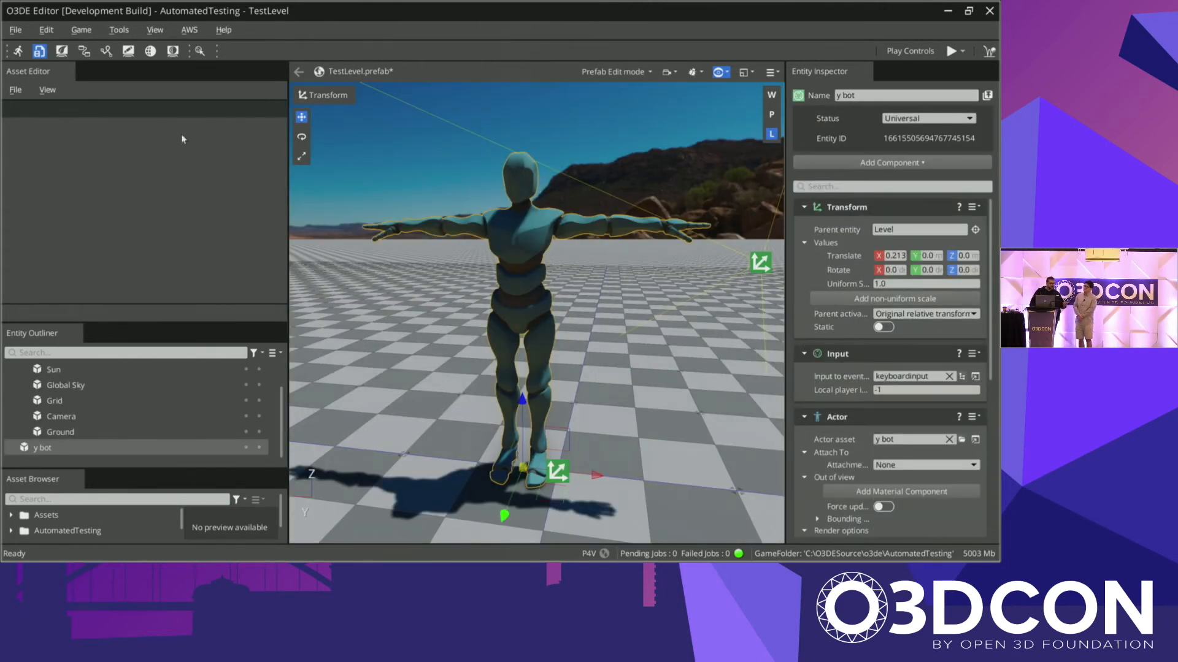
click(803, 207)
click(804, 232)
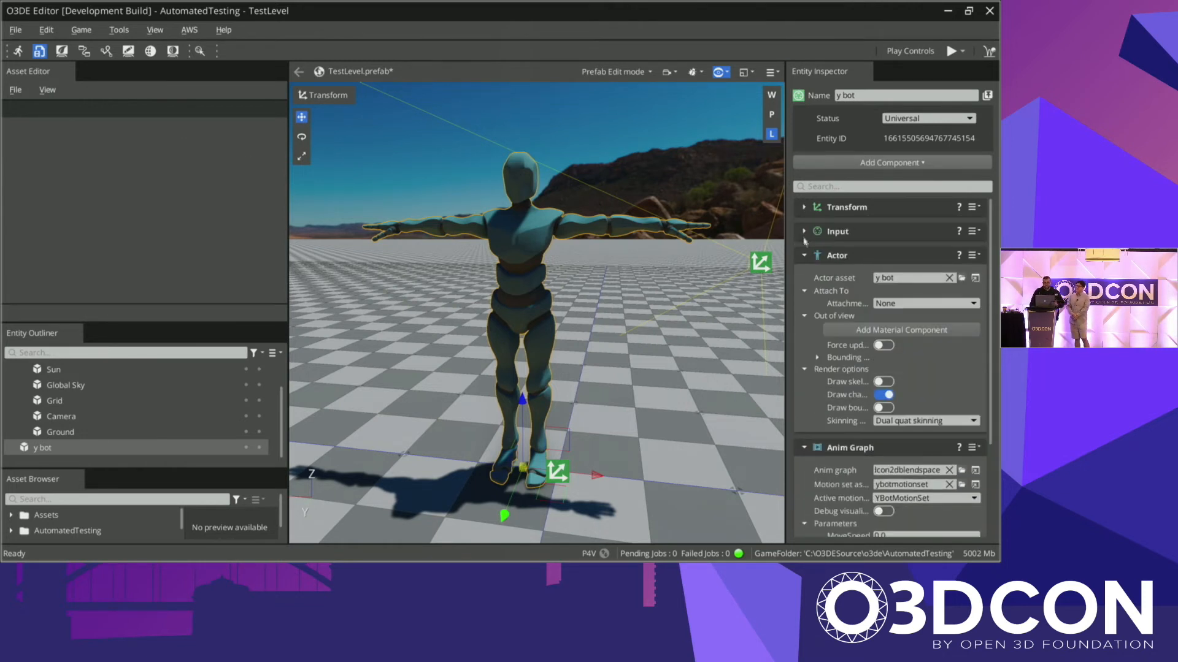
click(803, 256)
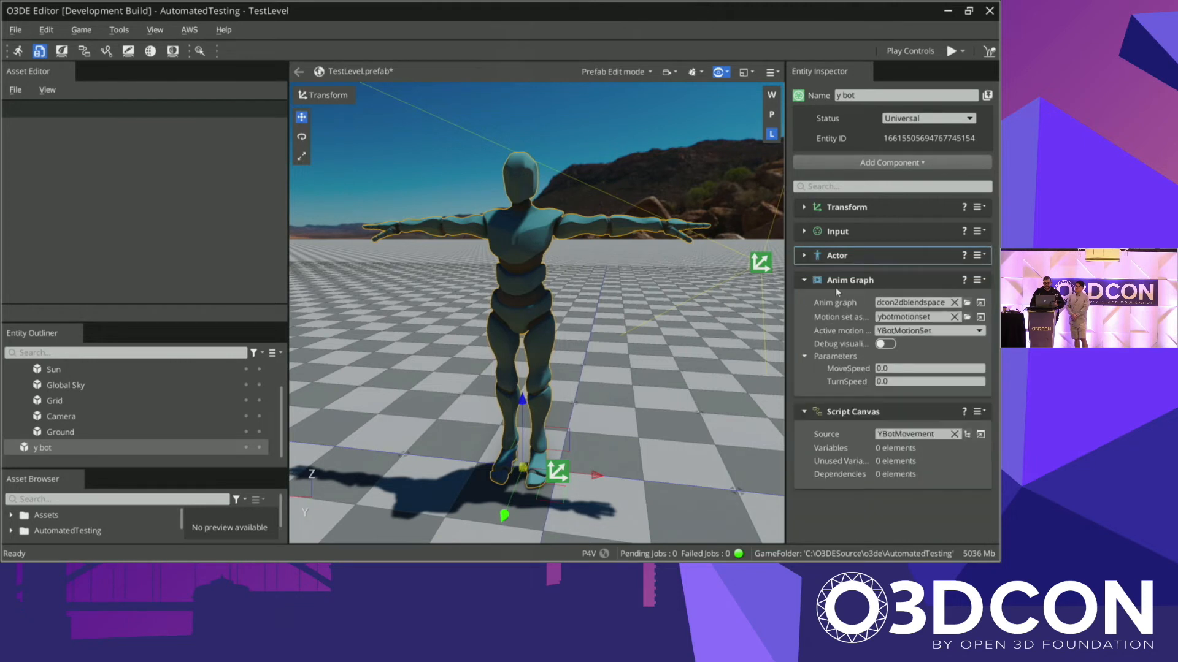
click(804, 280)
click(805, 305)
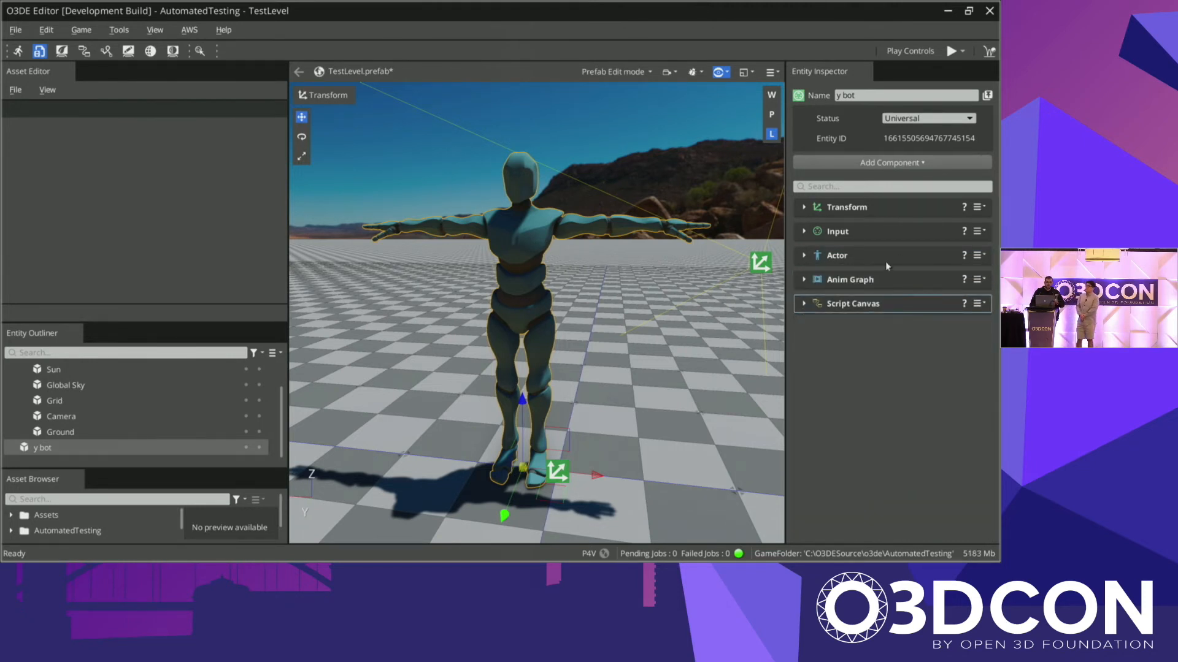
Step: Search the y bot entity's available components for "inpu" to locate the Input component
click(874, 233)
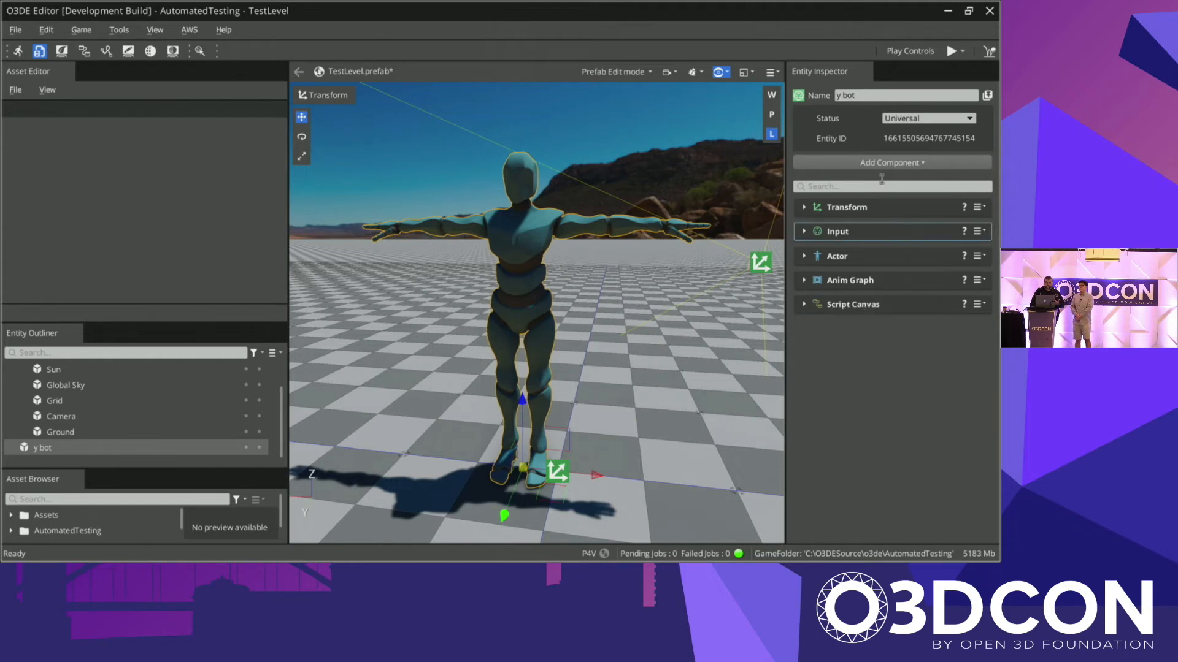
click(878, 164)
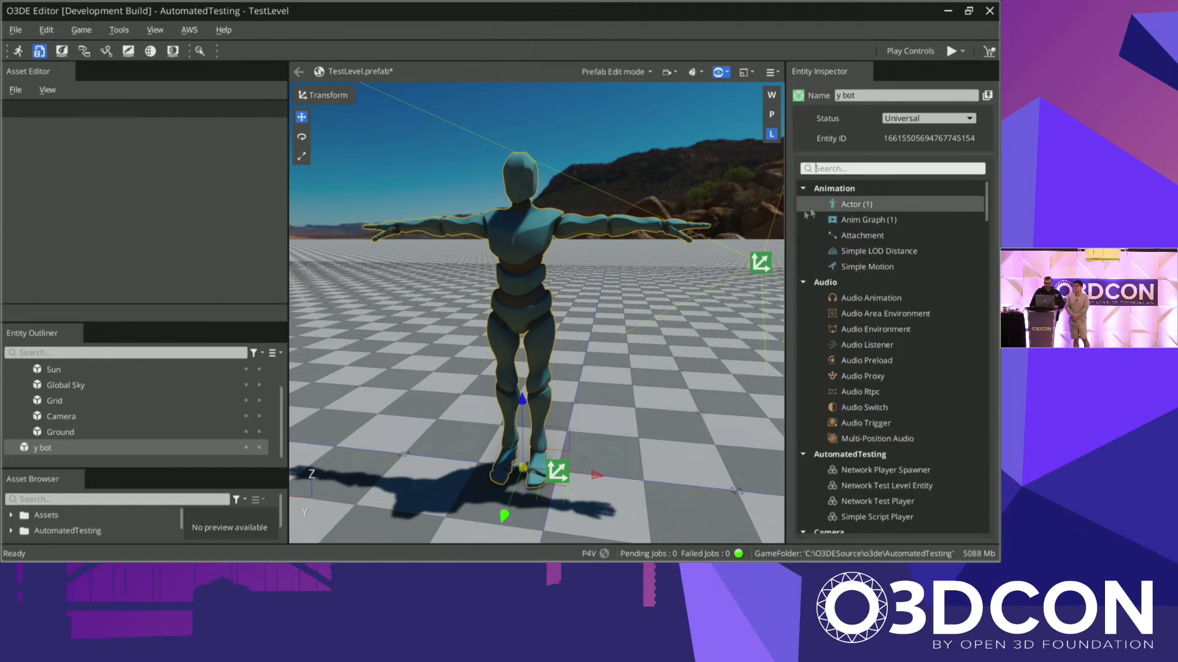
text(inpu)
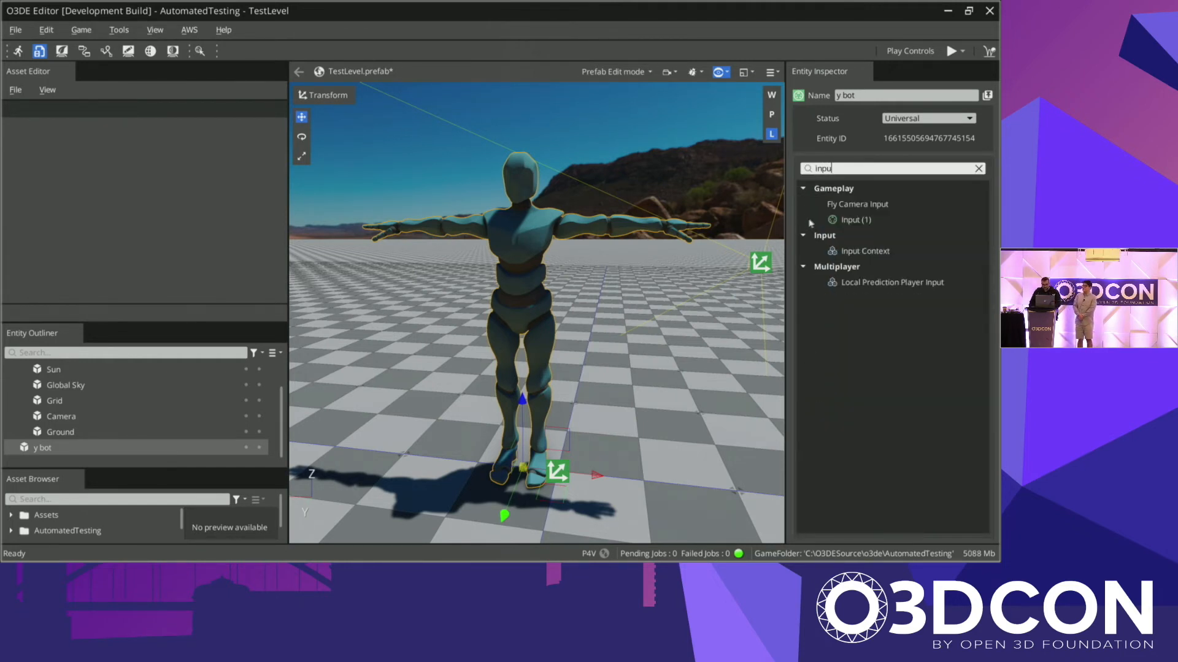
click(859, 225)
click(522, 467)
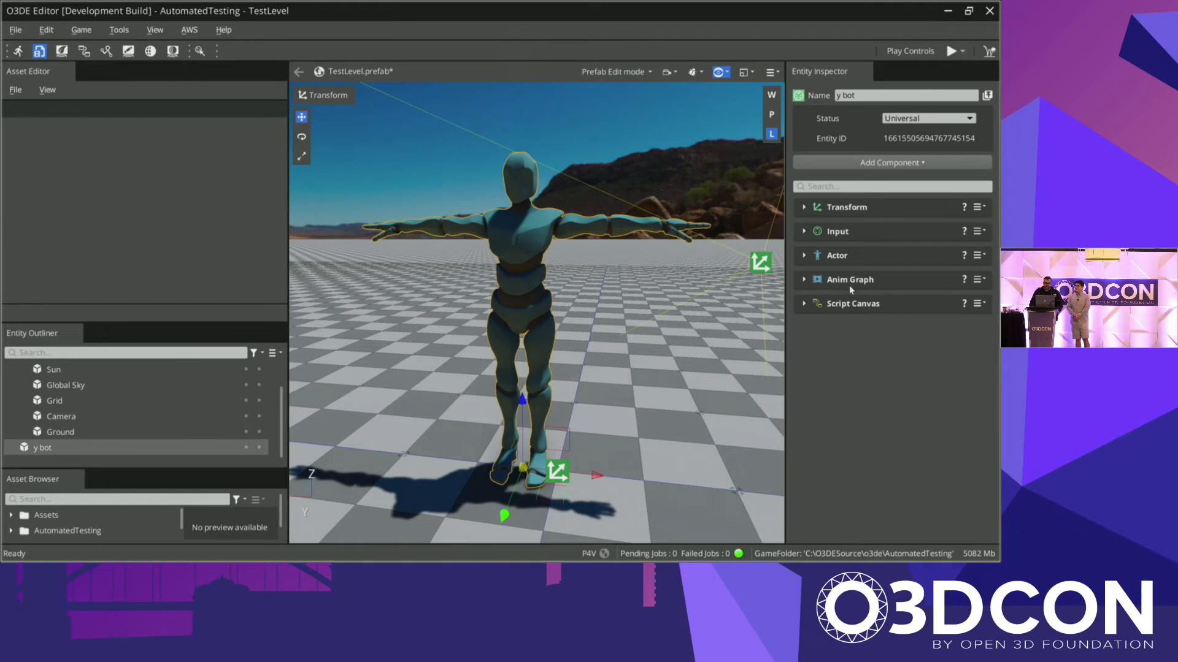
click(860, 307)
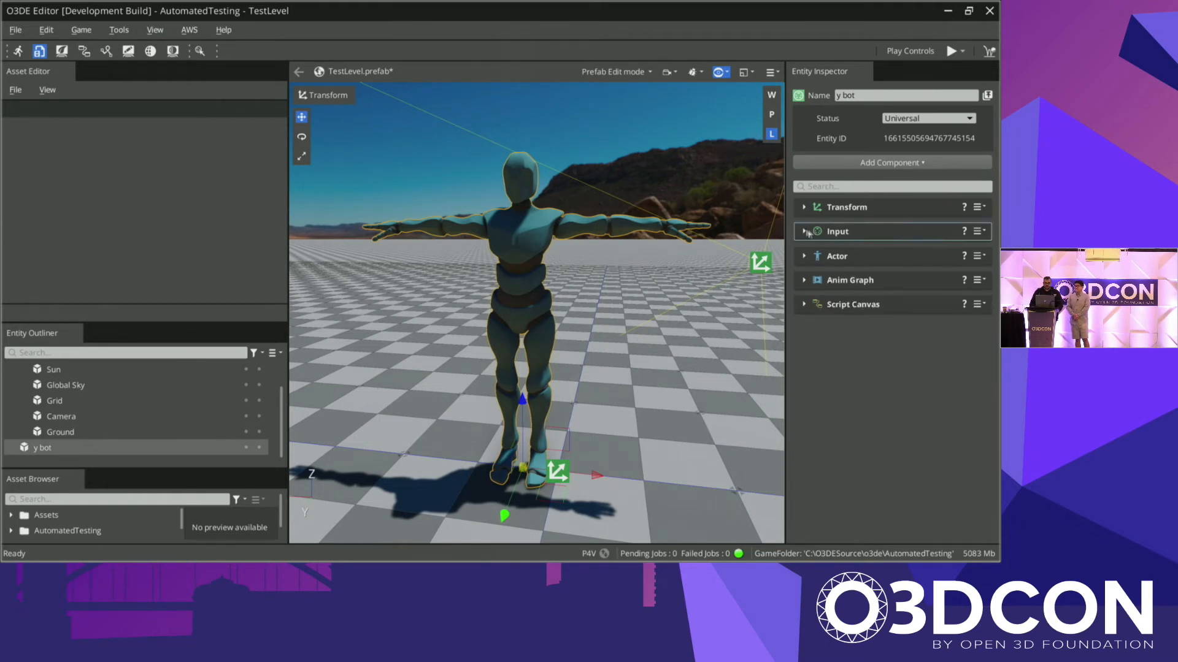
Step: Expand y bot's Input component and open its keyboardinput bindings for editing, with the input event groups listed
click(804, 232)
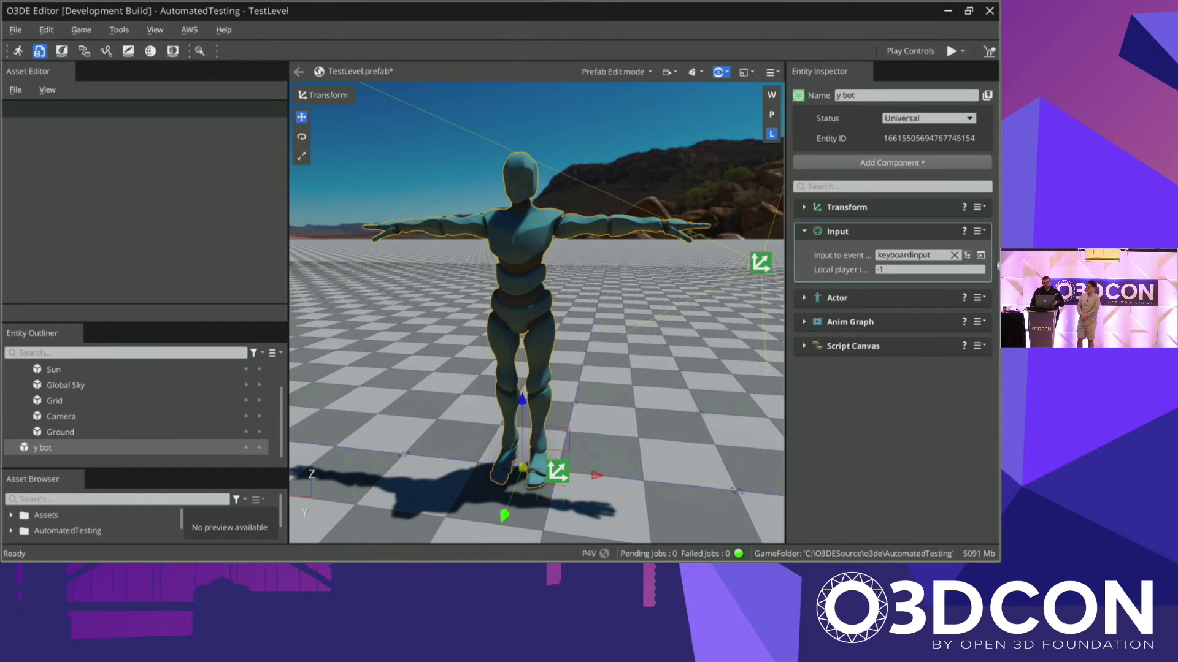
click(983, 256)
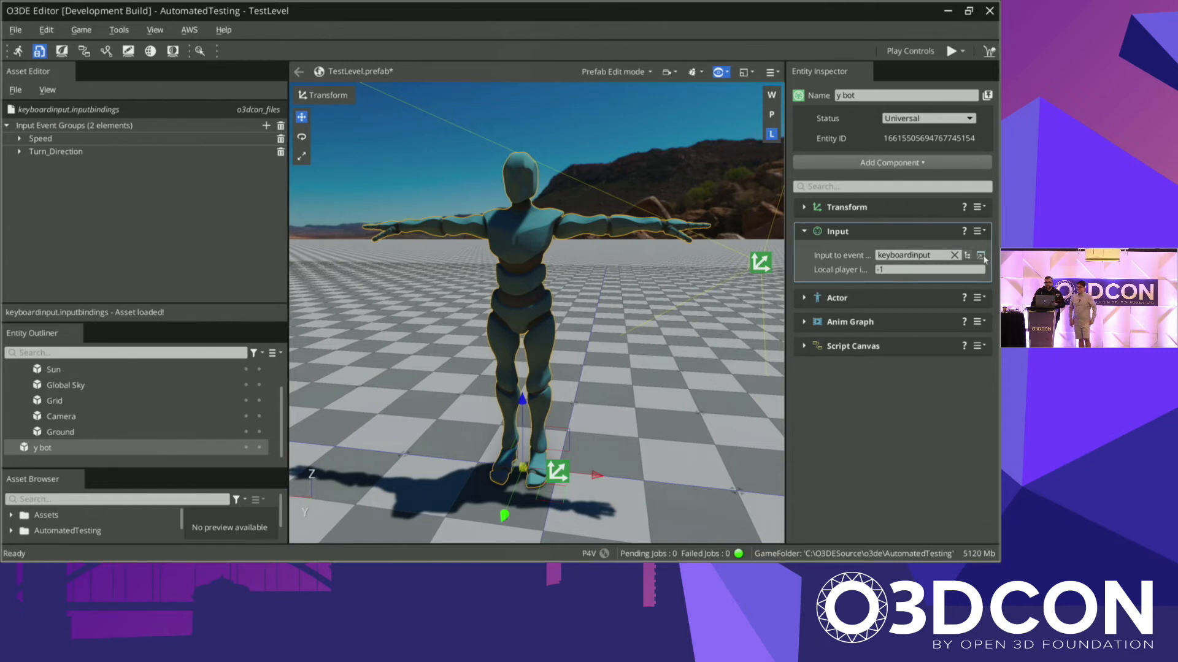
click(6, 125)
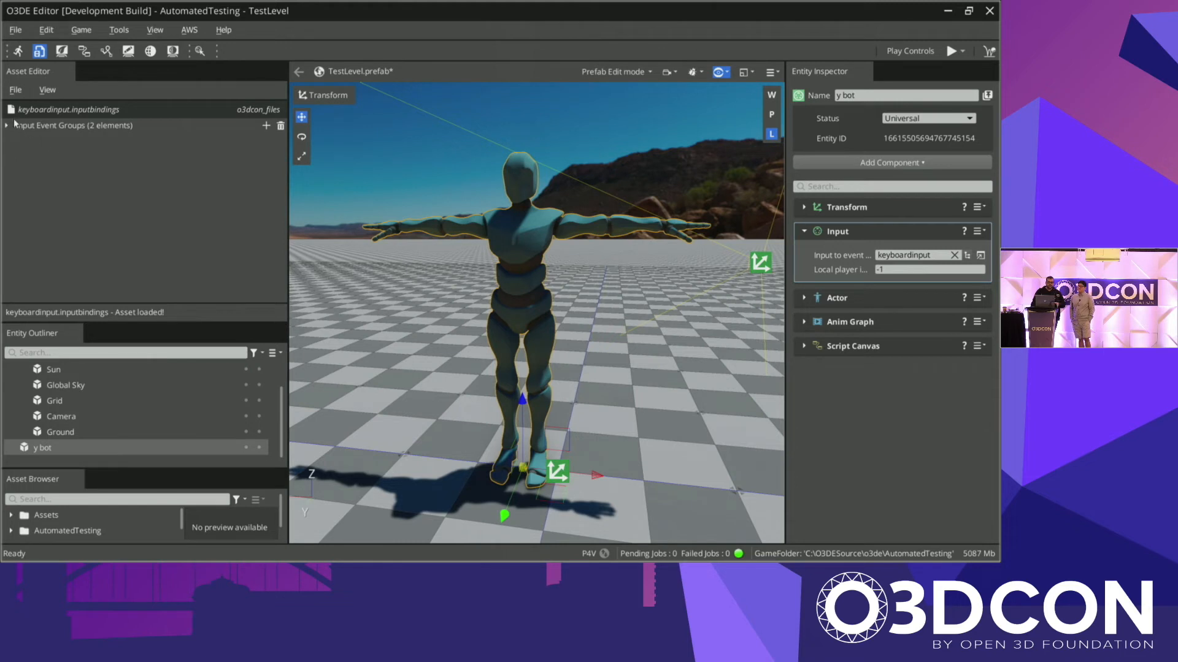
click(6, 126)
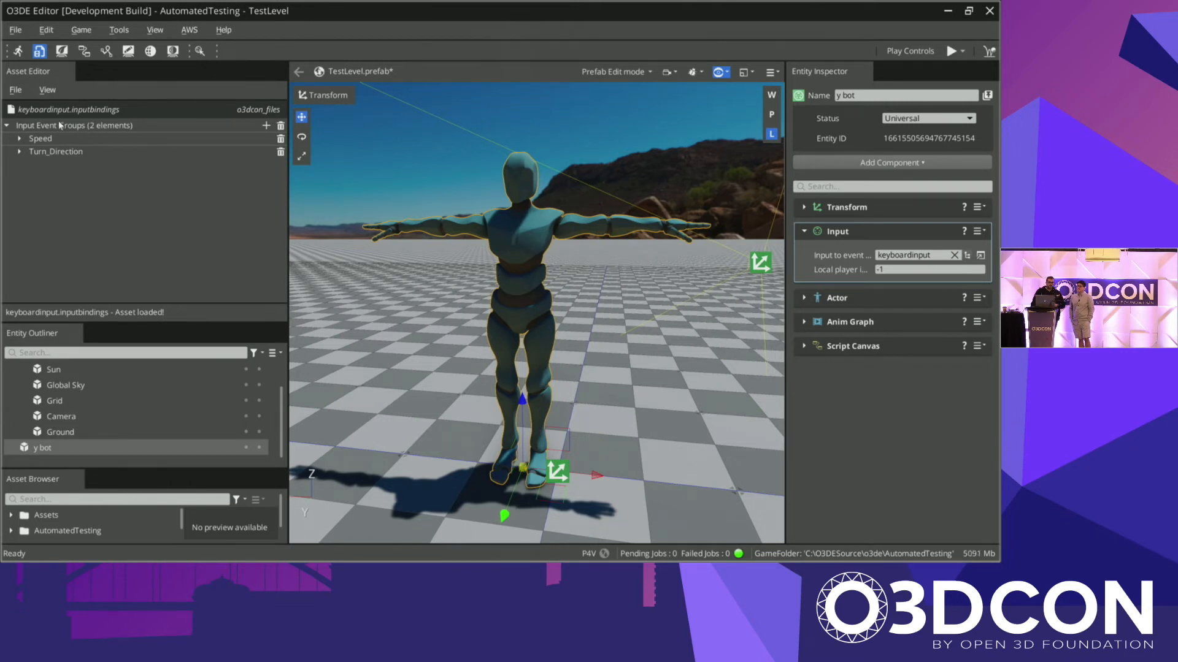
Step: Add an empty input event group and examine the W and S key generators of the Speed event
click(265, 125)
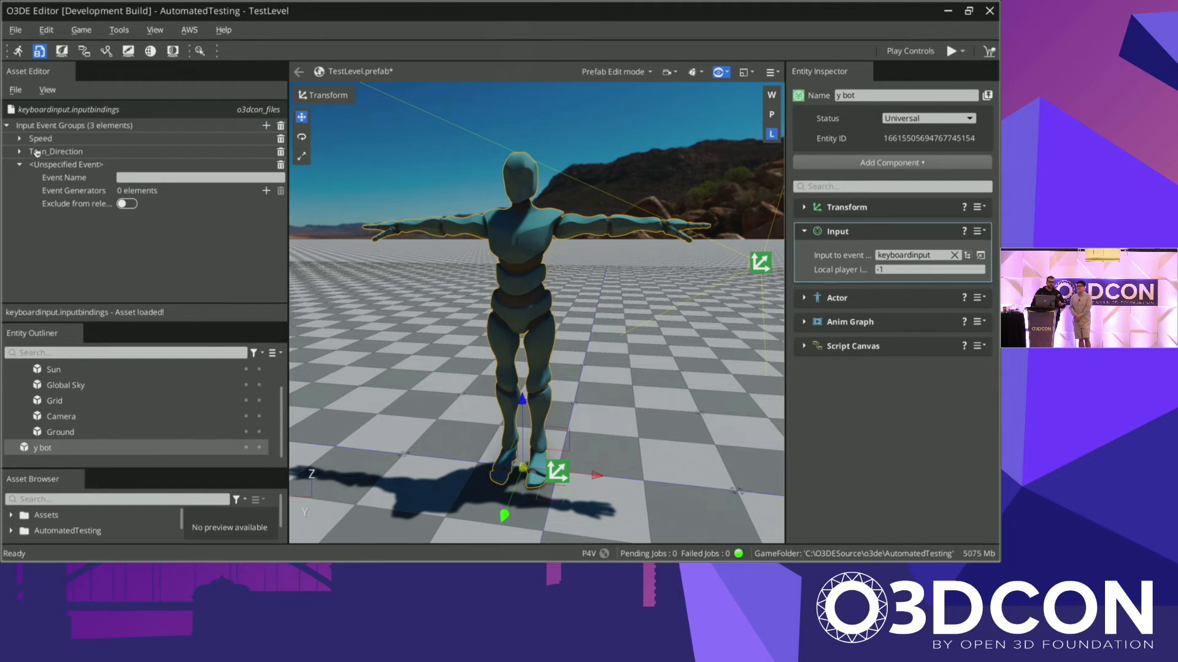
click(18, 138)
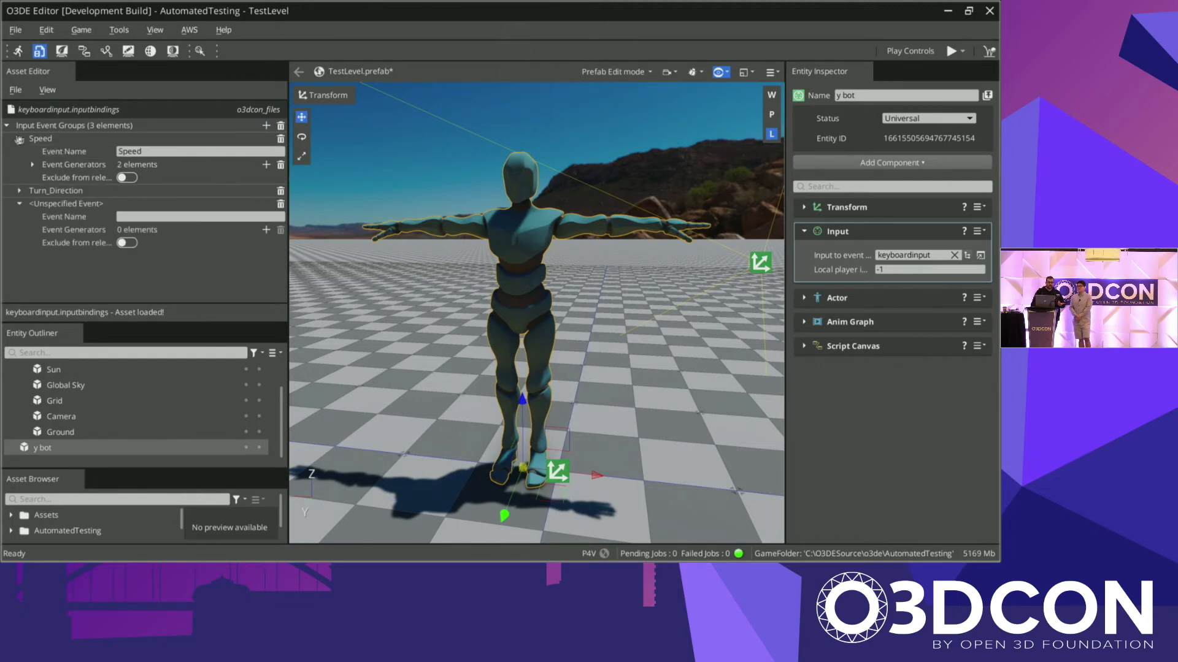
click(33, 164)
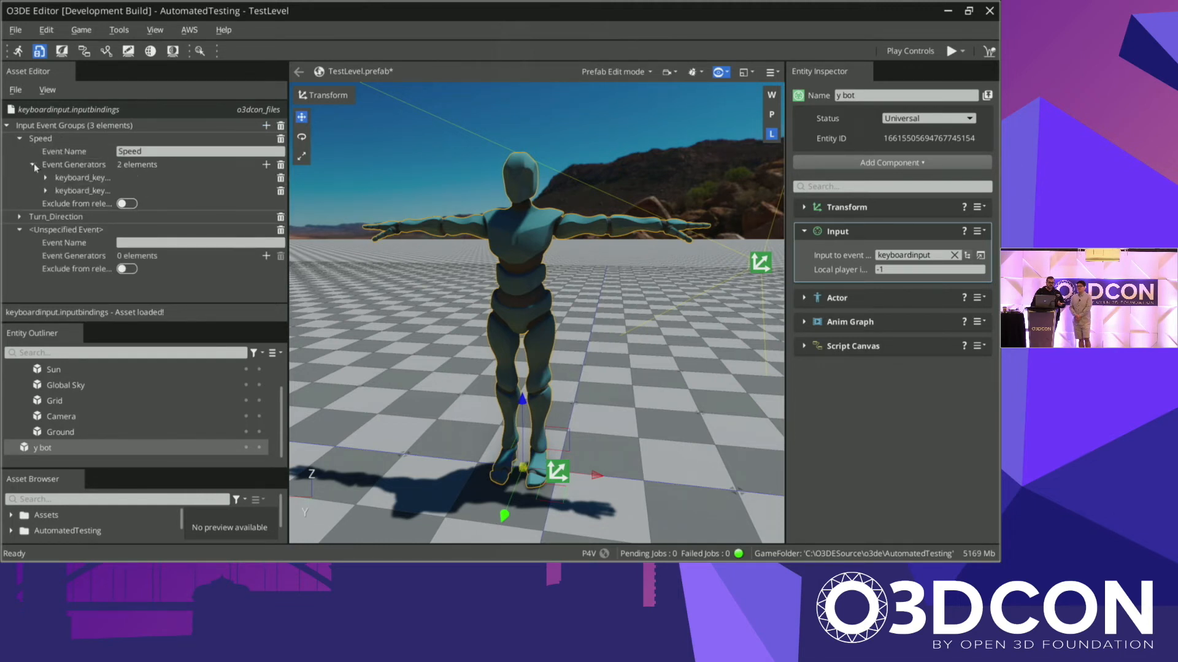
click(45, 178)
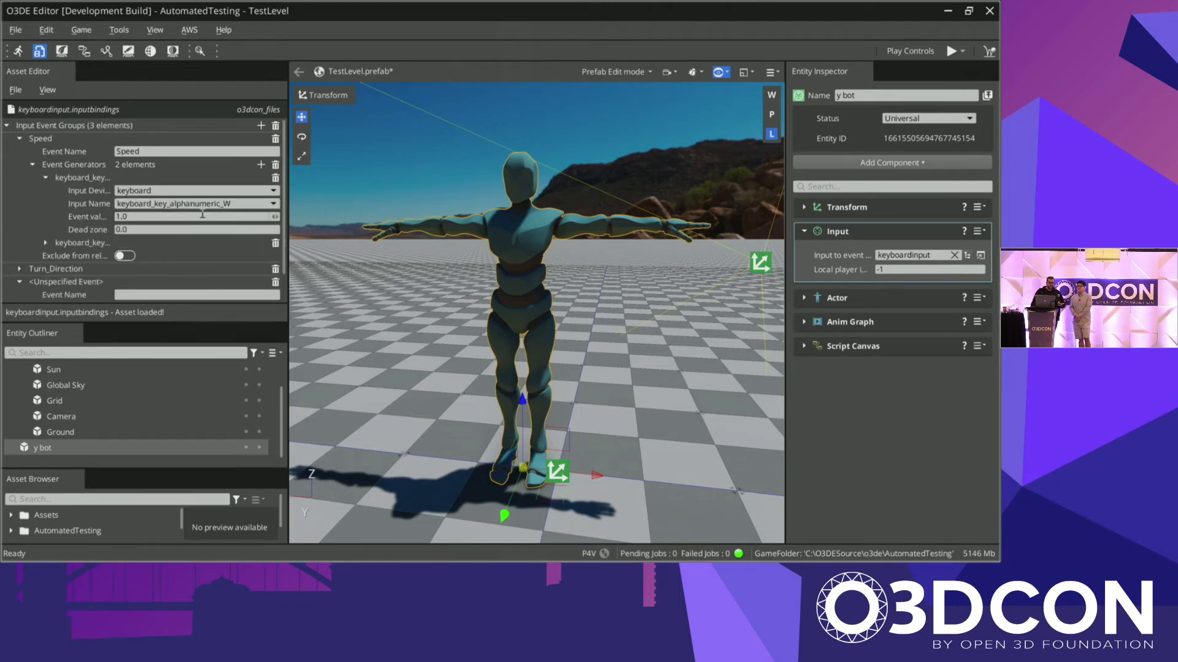
click(46, 178)
click(46, 192)
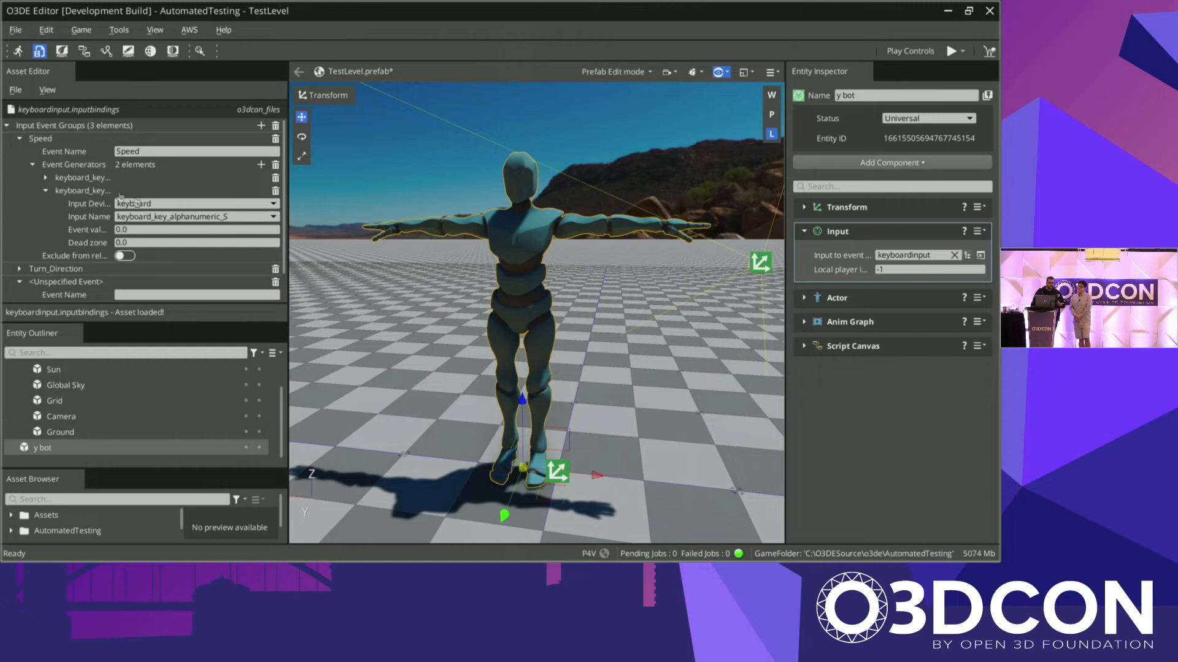
click(46, 191)
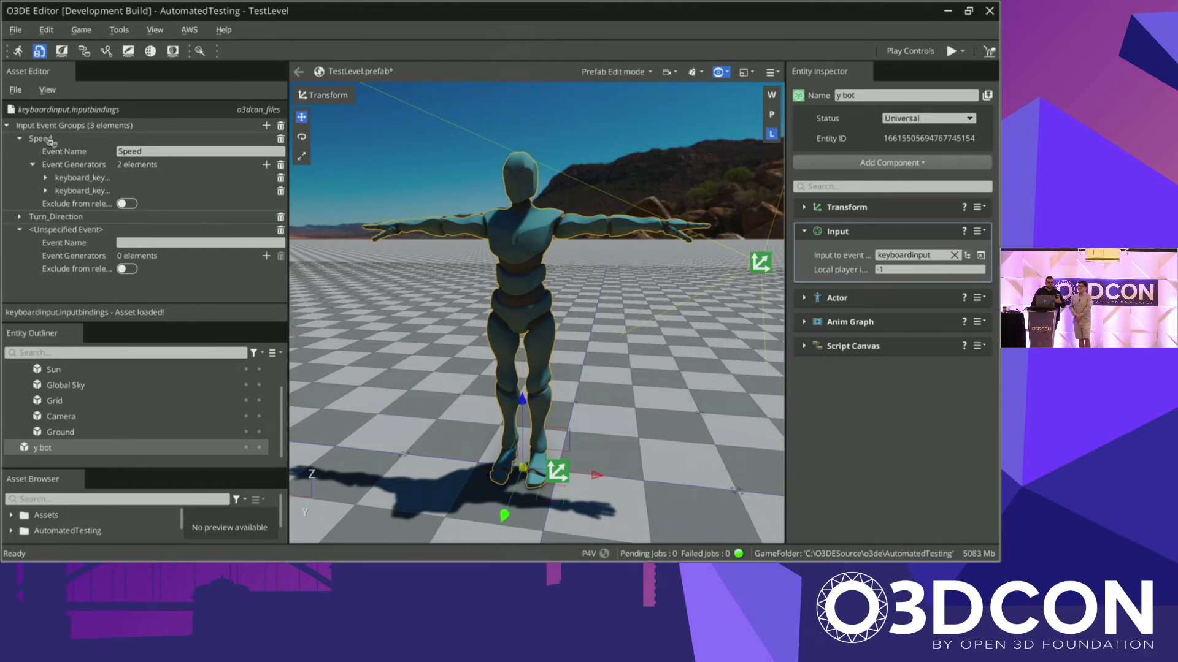
click(19, 139)
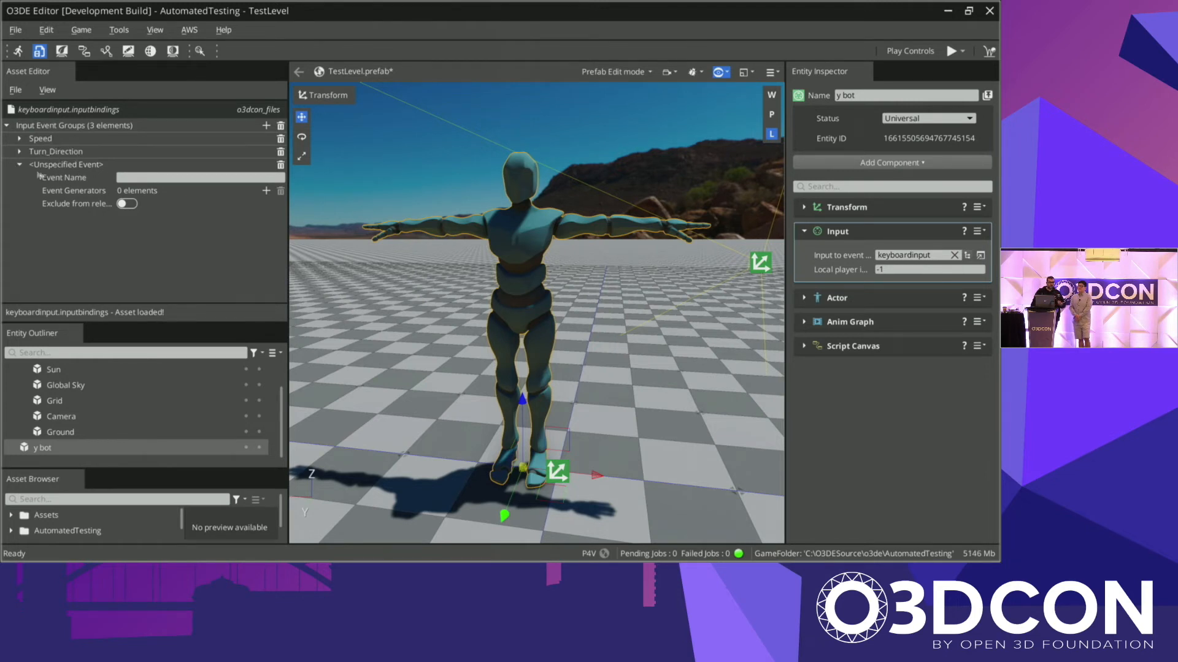
Step: Name the new input event group Joystick
click(211, 179)
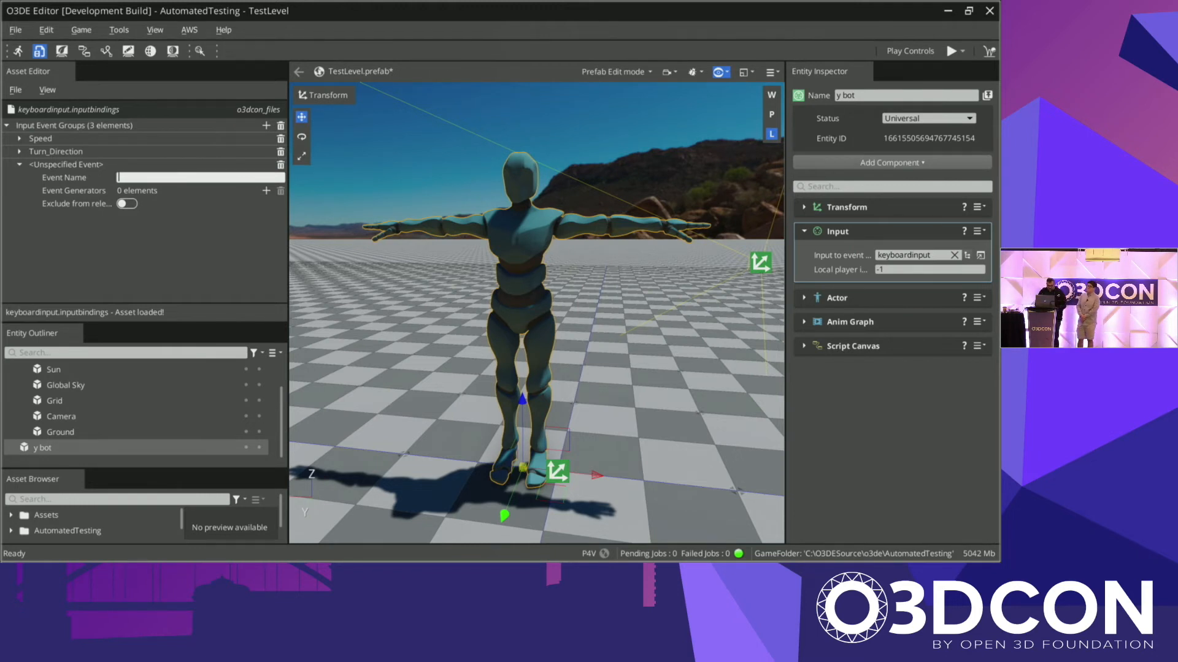
text(JOystick)
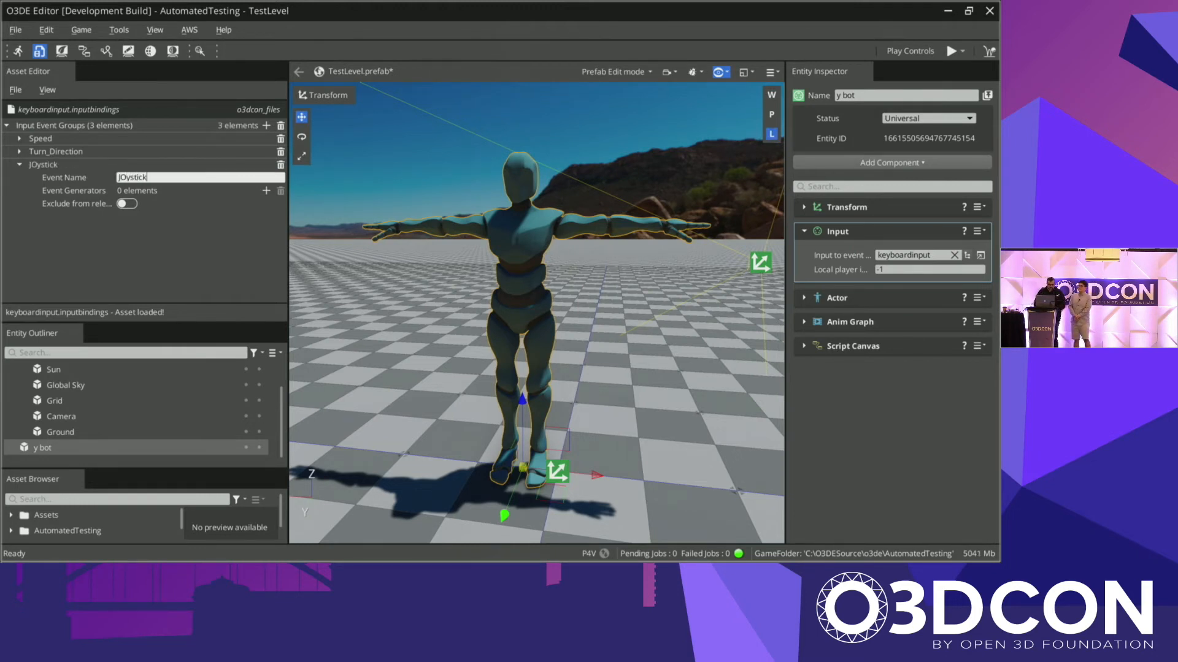
key(BackSpace)
key(BackSpace)
key(BackSpace)
key(BackSpace)
text(tic)
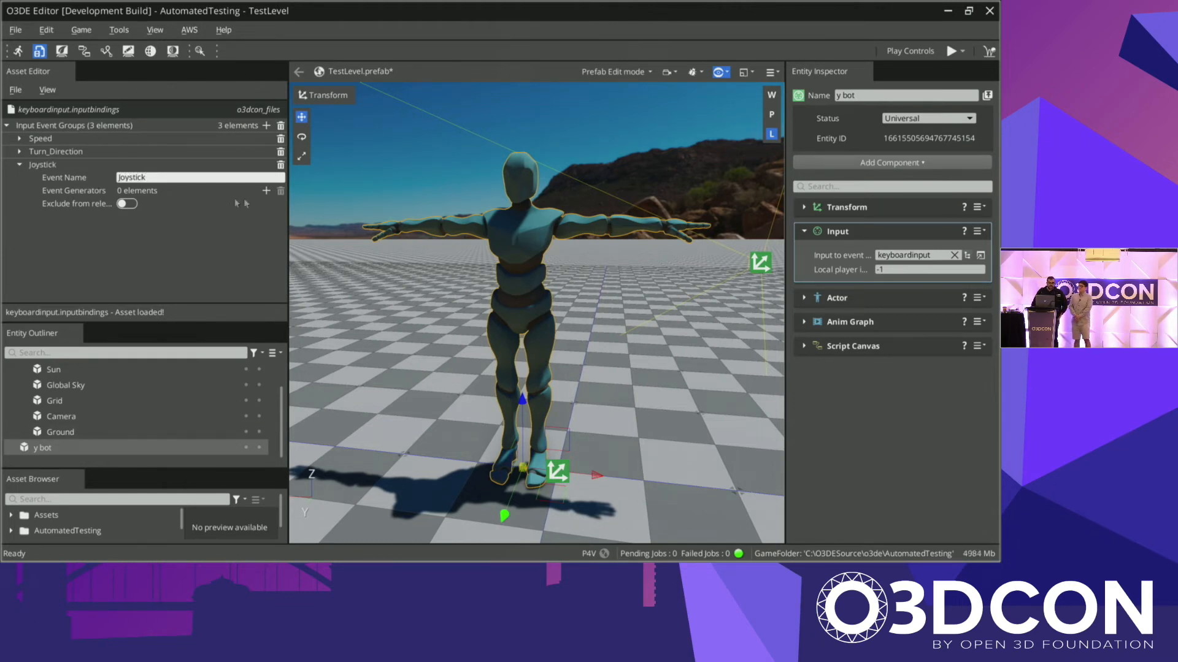
Step: Add an event generator of class InputEventMap to the Joystick event group
click(266, 190)
click(381, 169)
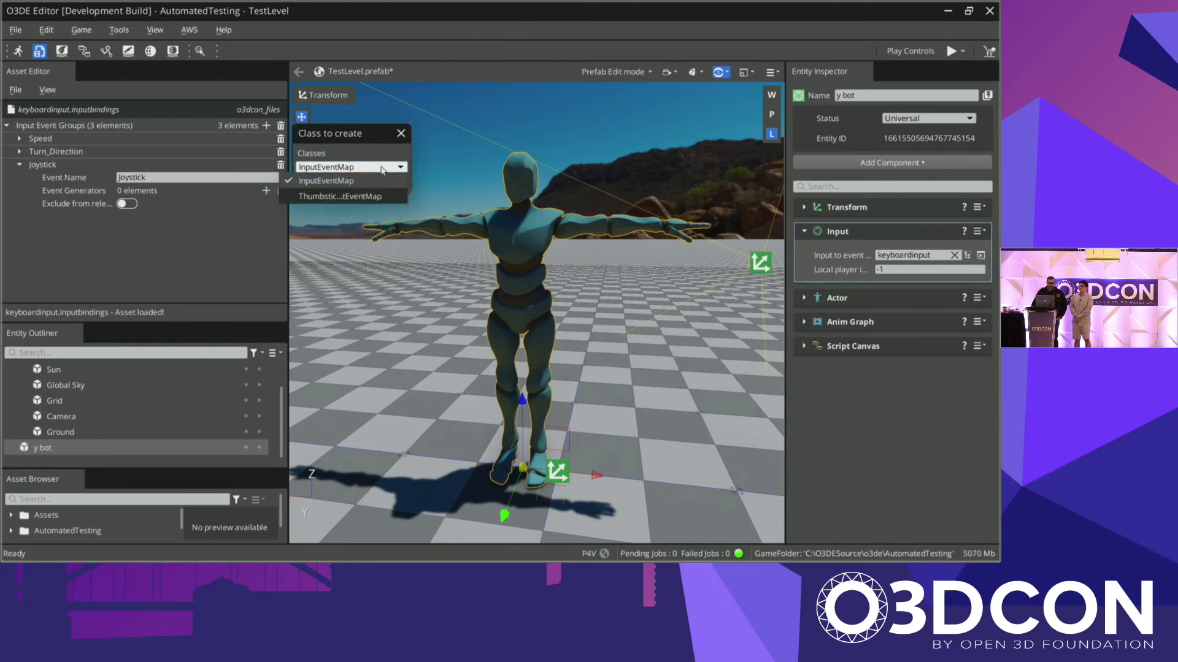
click(340, 181)
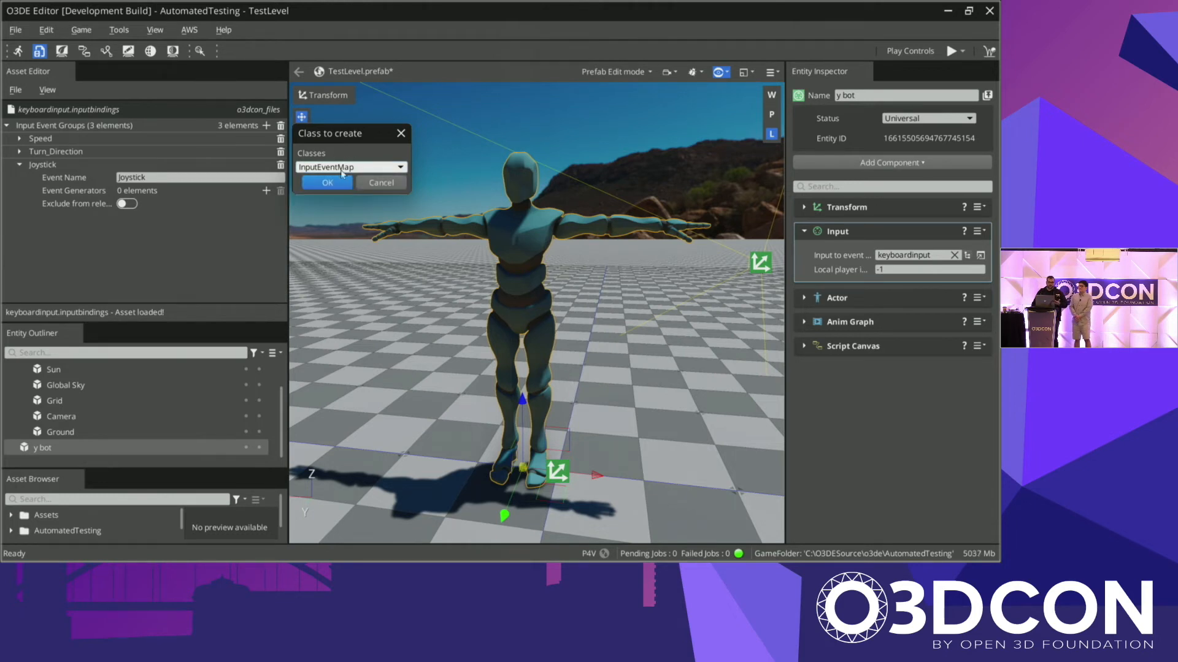
click(330, 179)
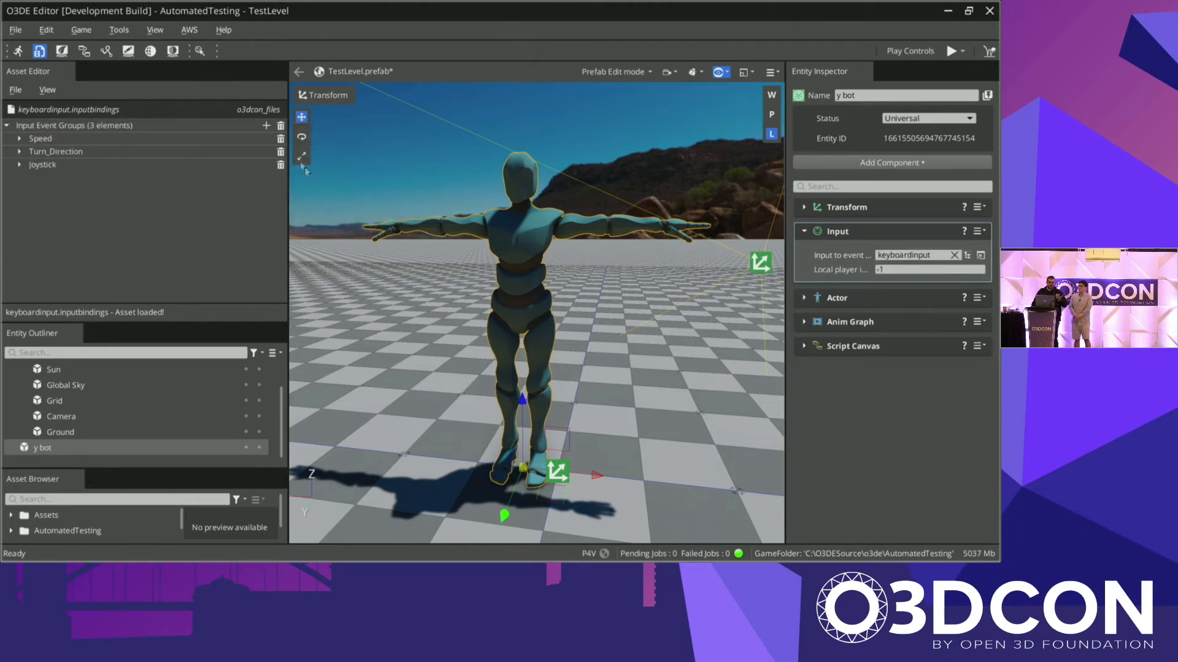
Step: Set the Joystick generator's input device to gamepad and look through its available thumbstick input names
click(20, 166)
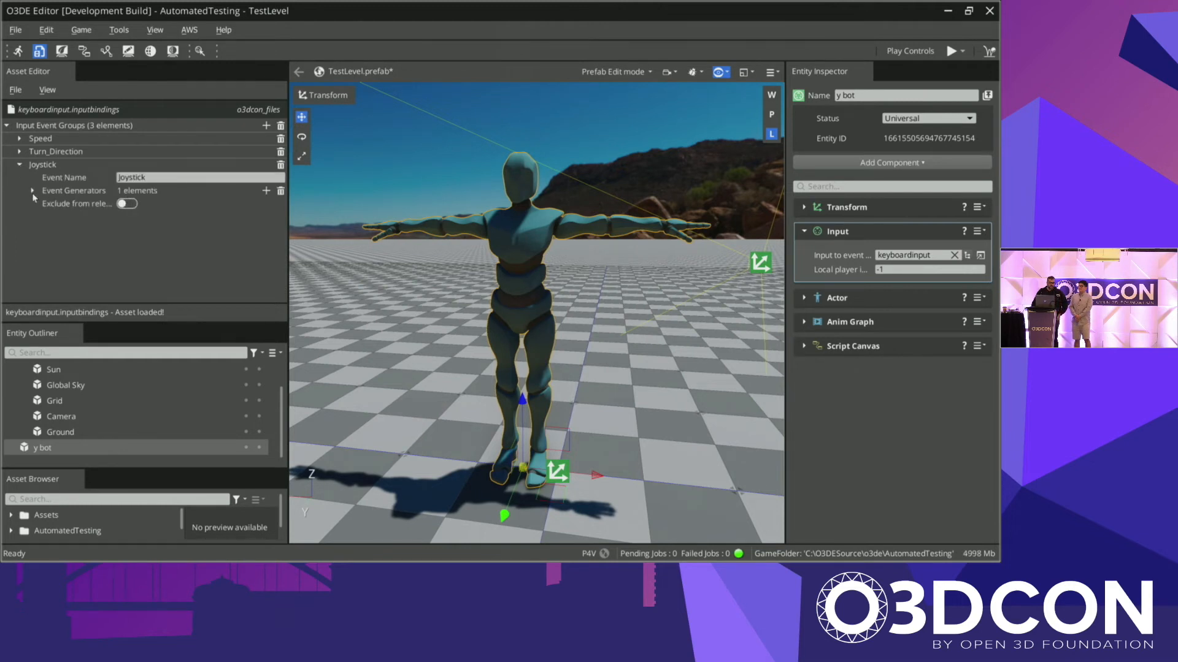
click(32, 191)
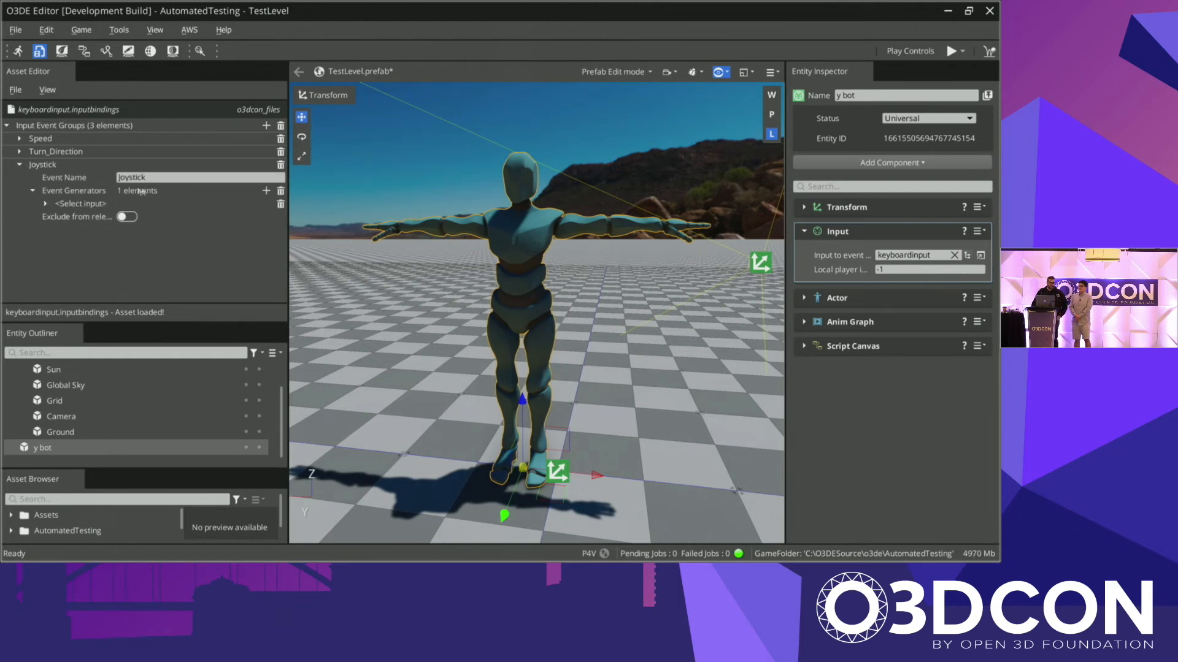
click(45, 203)
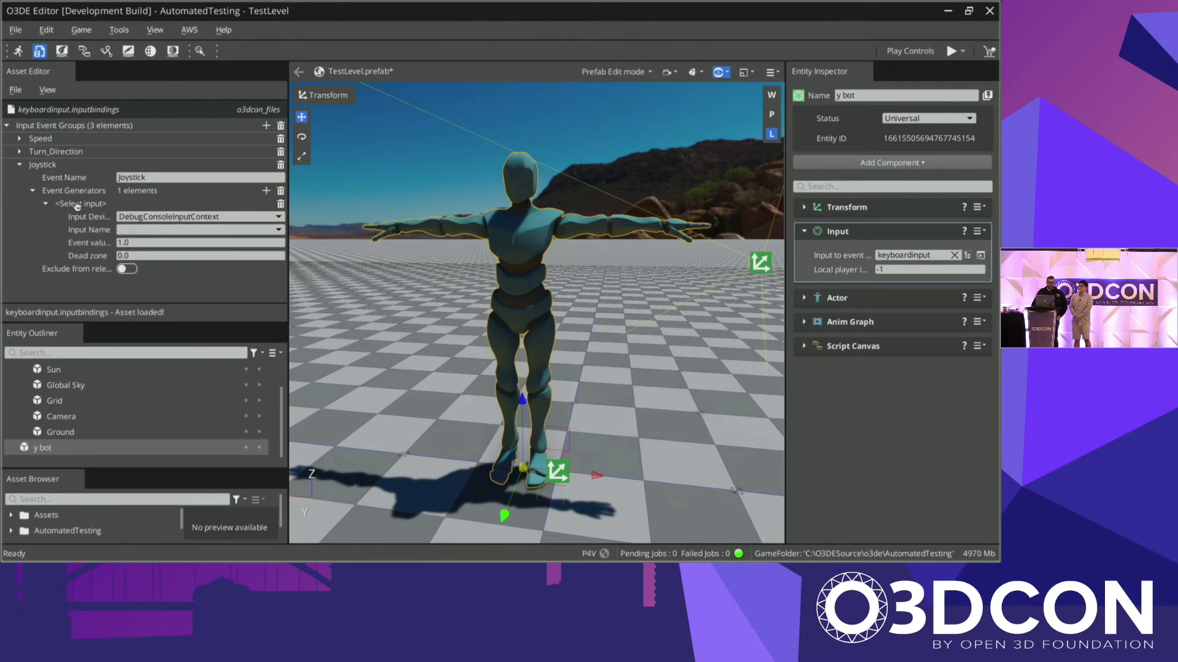
click(214, 217)
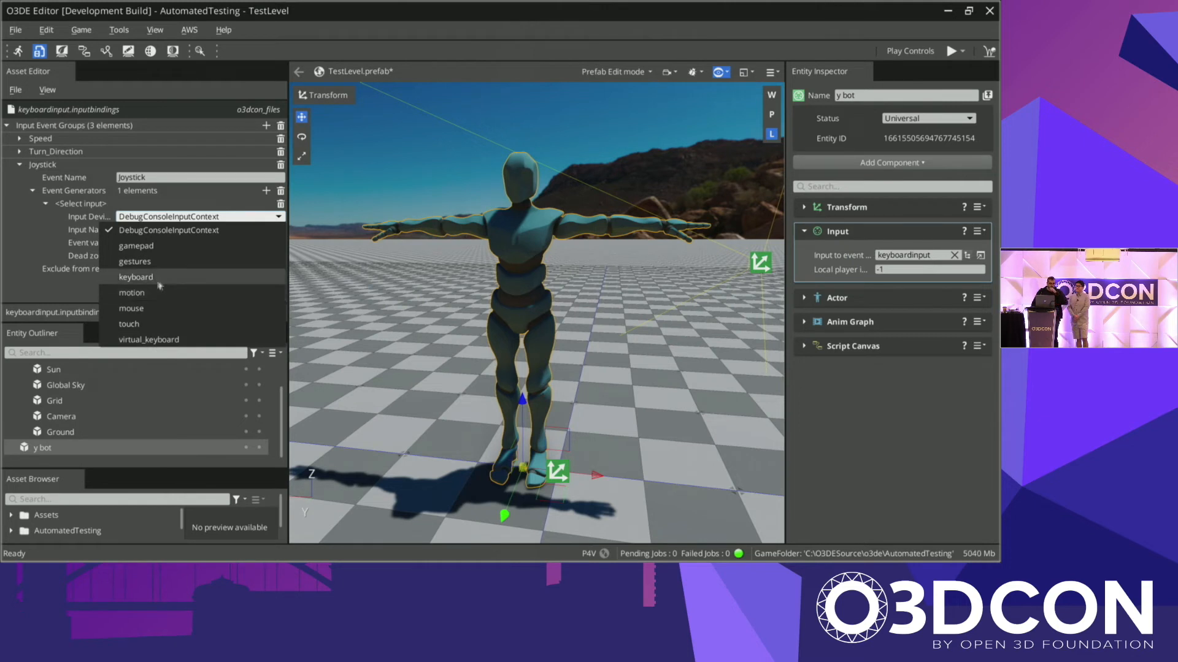
click(173, 245)
click(192, 230)
scroll(199, 292, down, 5)
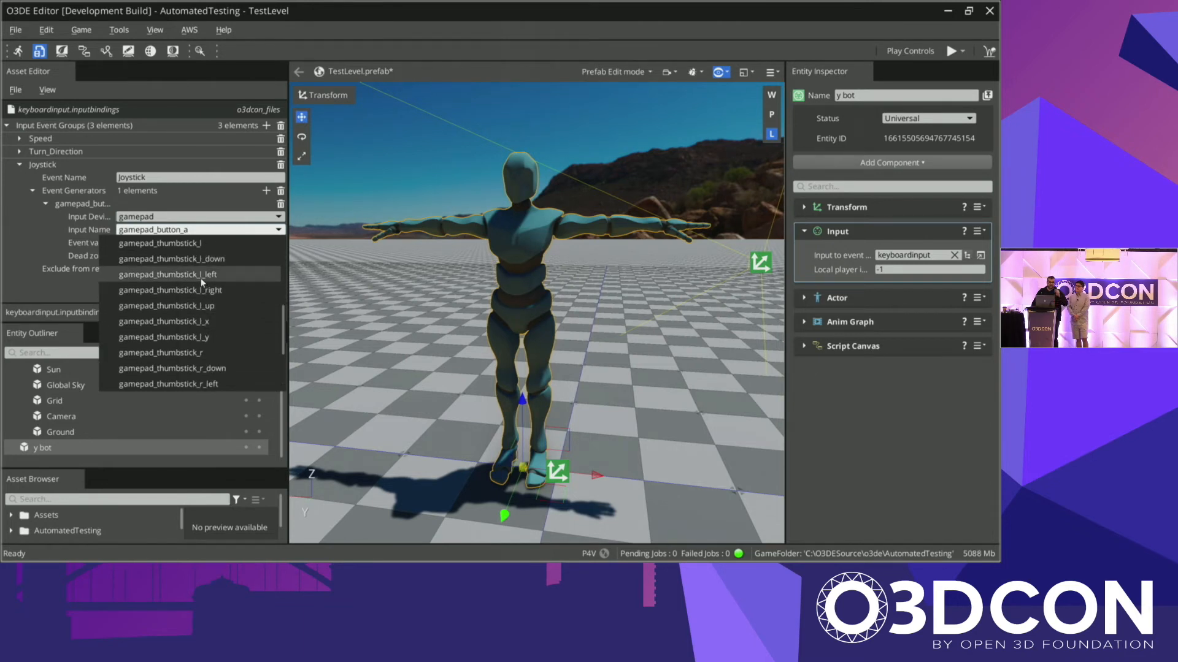
click(164, 233)
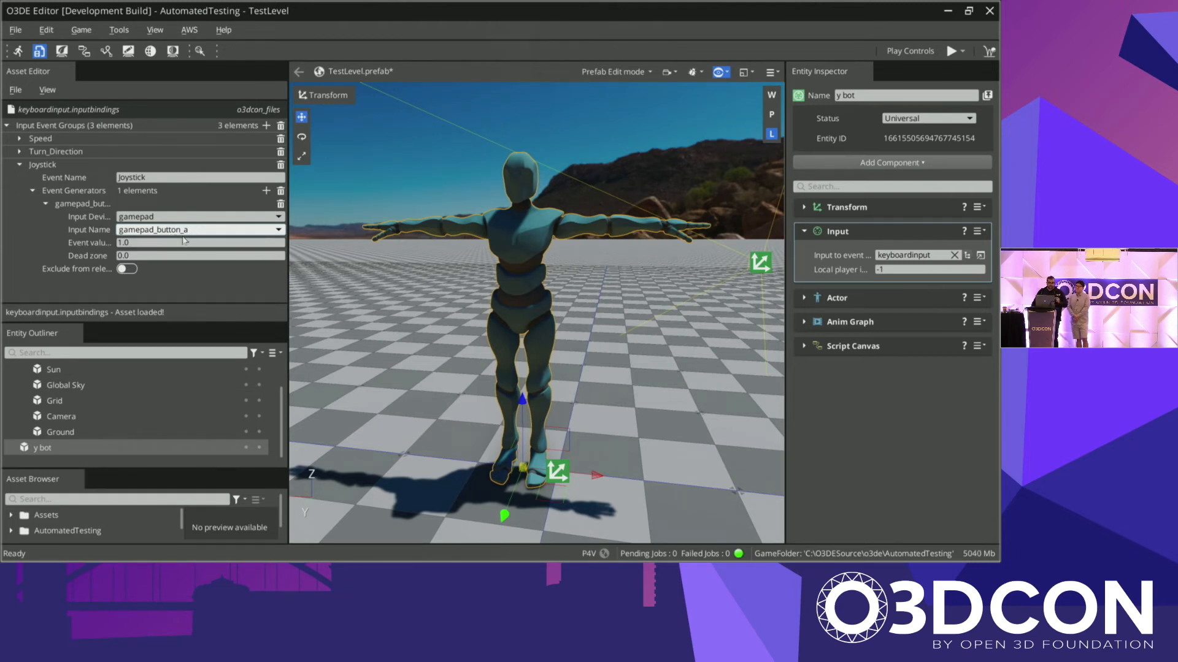
Step: Try the keyboard input device for the Joystick generator, and delete the Joystick event group
click(242, 218)
click(197, 272)
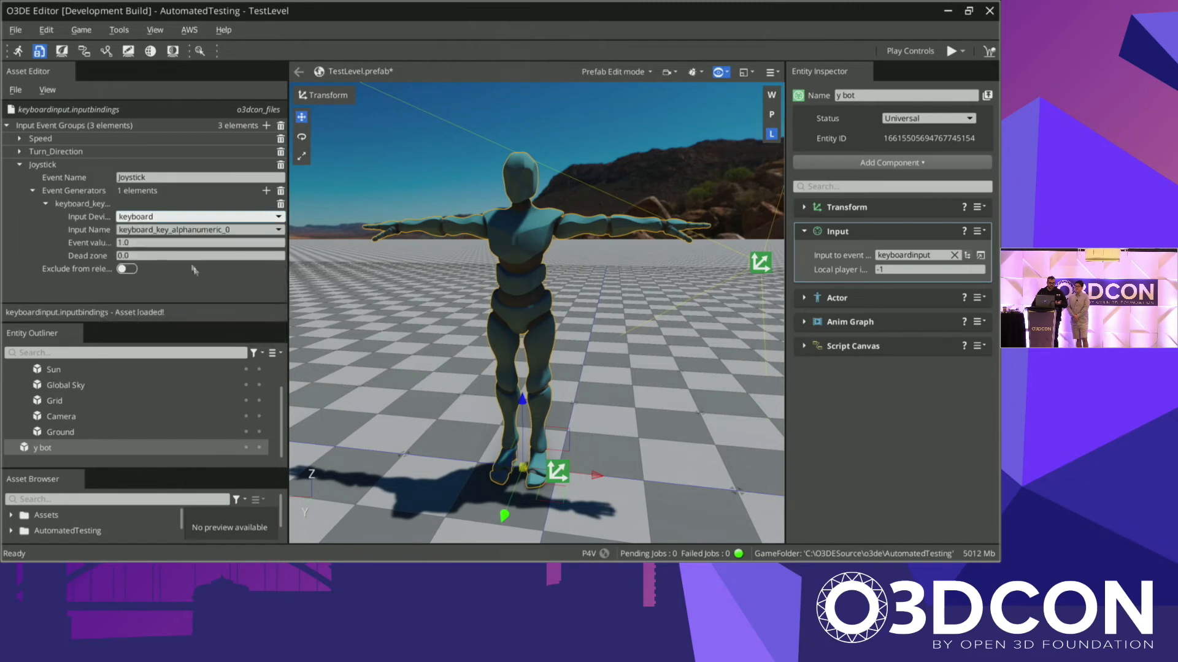
click(199, 230)
scroll(207, 275, down, 3)
click(140, 288)
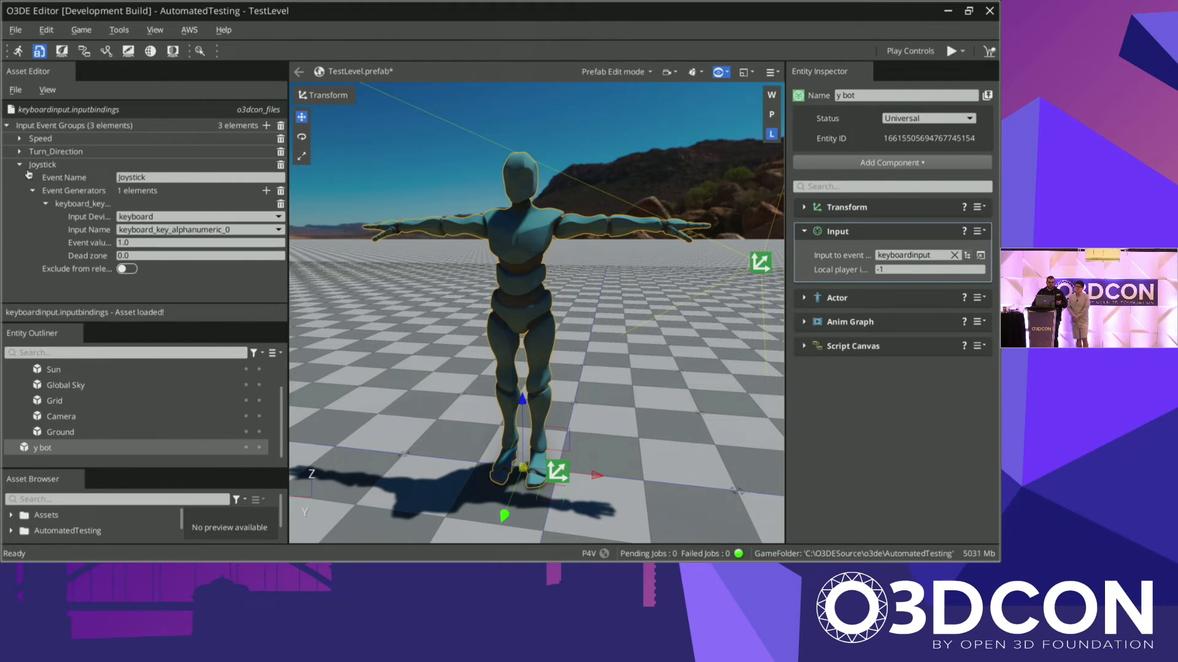
click(280, 165)
Step: Examine the event value of the Speed event's W key generator and the MoveSpeed and TurnSpeed parameters of the Anim Graph component
click(19, 138)
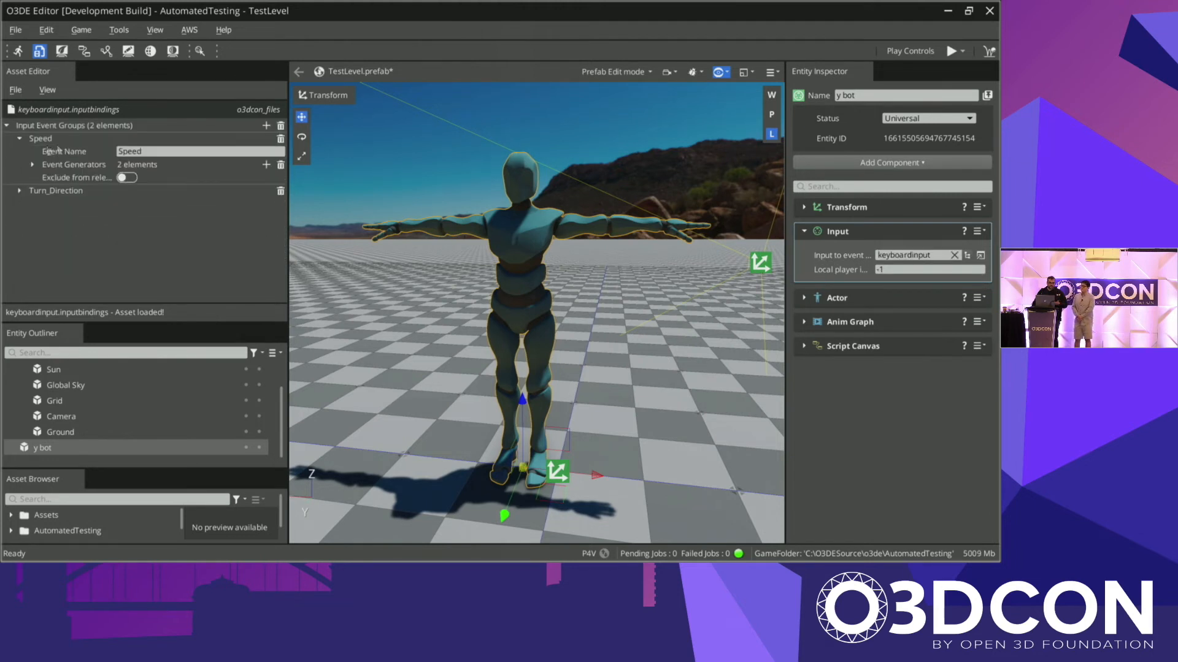
click(33, 164)
click(45, 177)
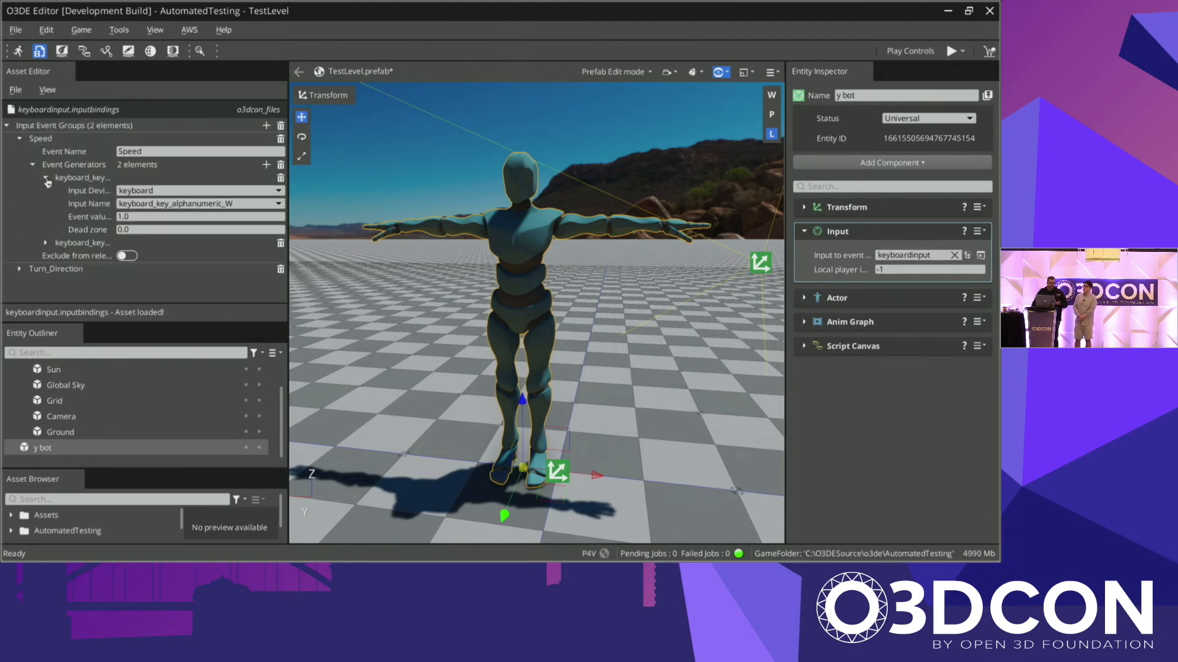
click(138, 216)
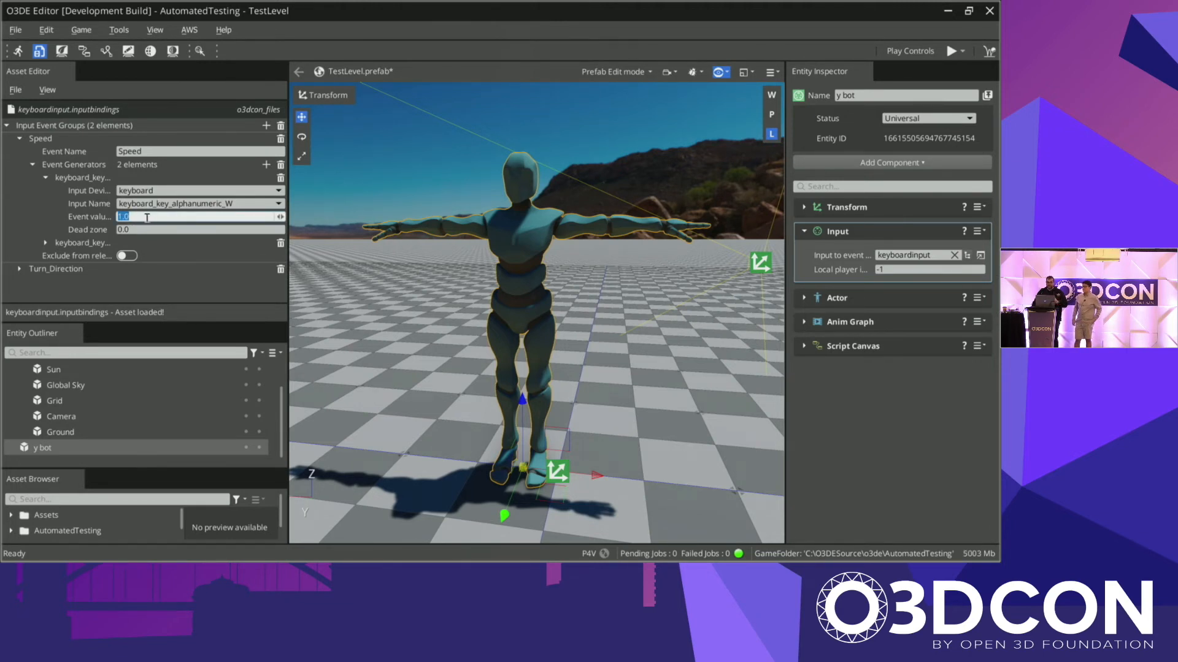
click(849, 325)
click(804, 323)
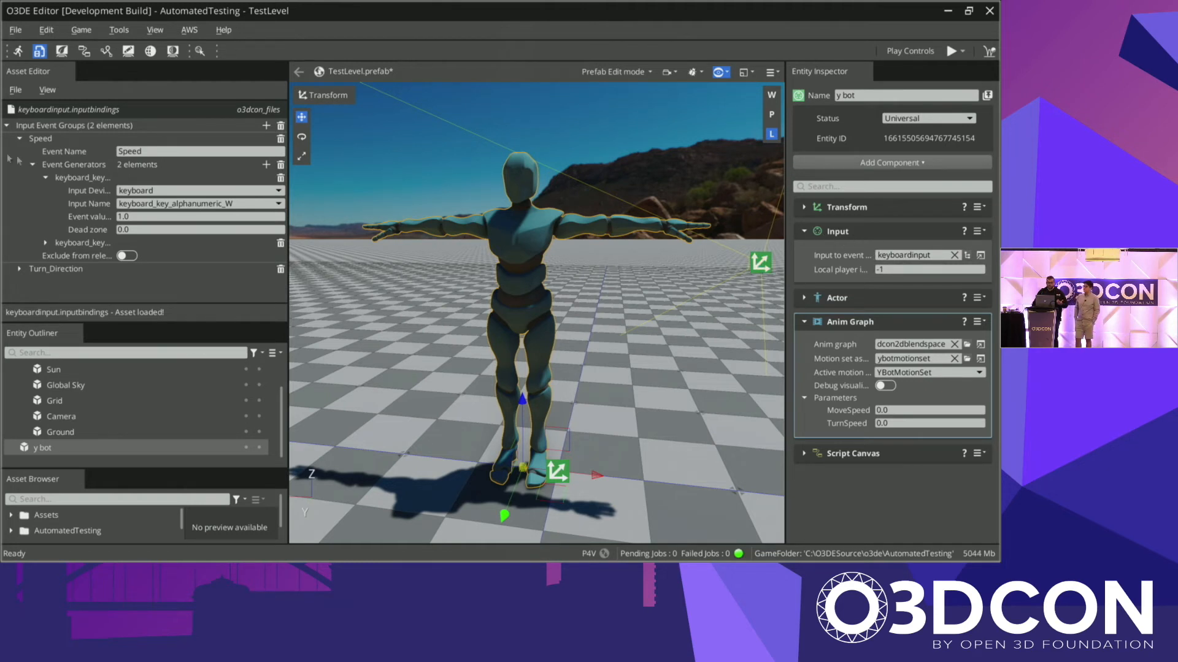
click(16, 90)
click(22, 155)
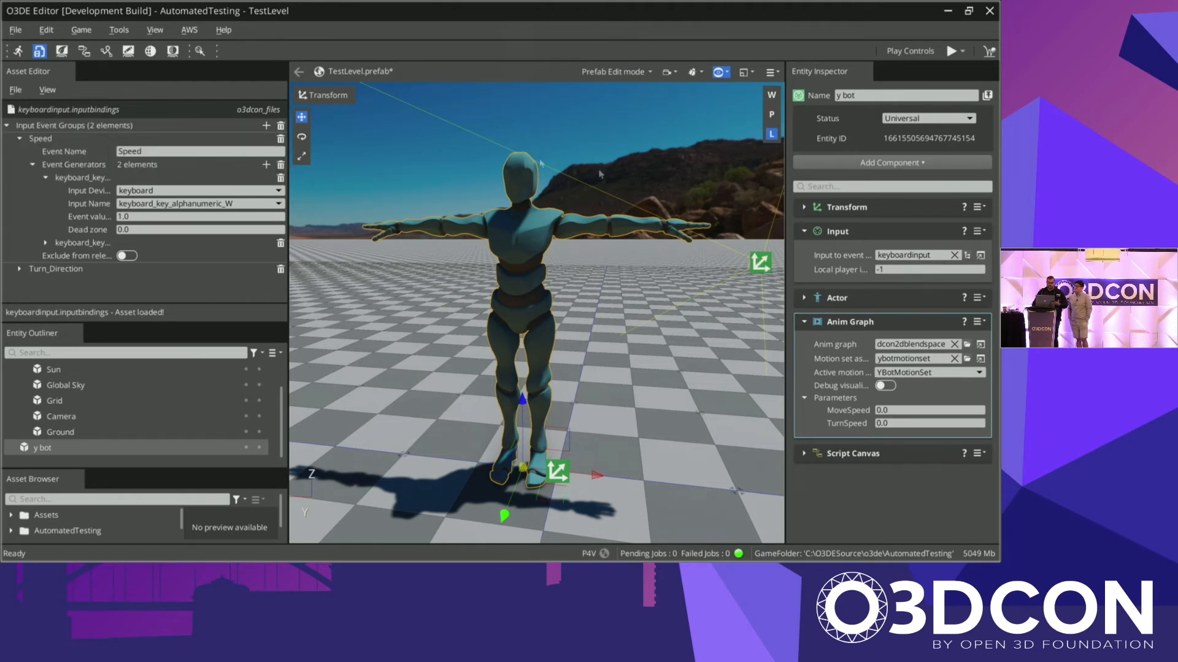
Step: Check the Input component's available bindings assets and search the addable components for "inpu" and "scr"
click(967, 256)
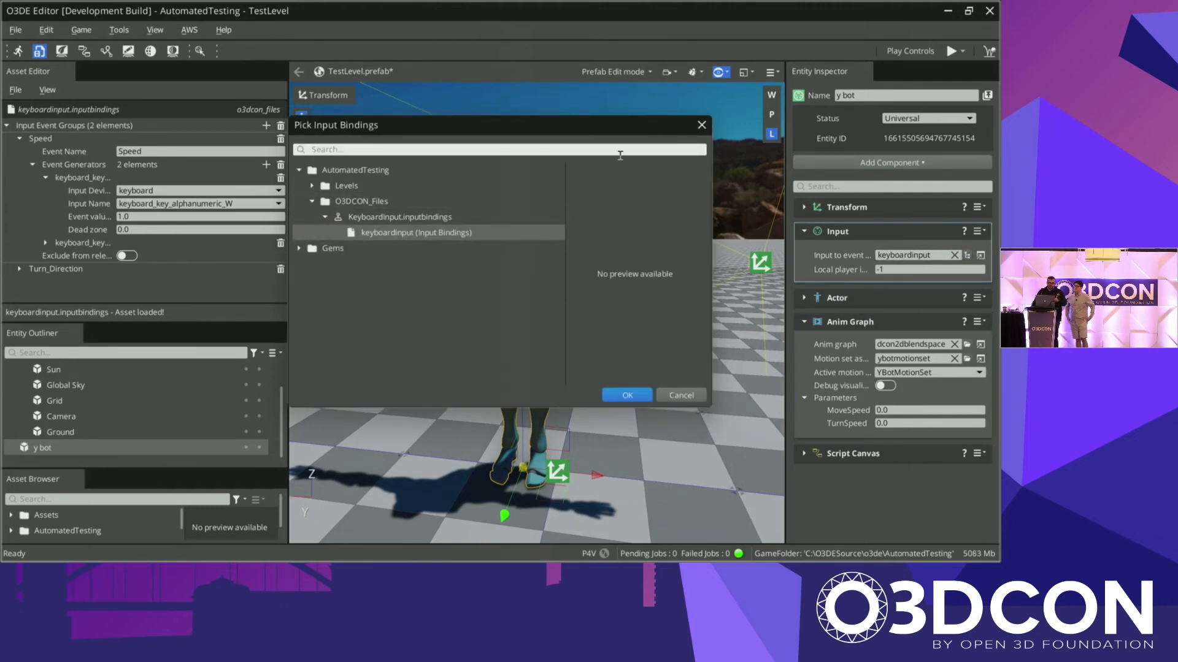
click(701, 124)
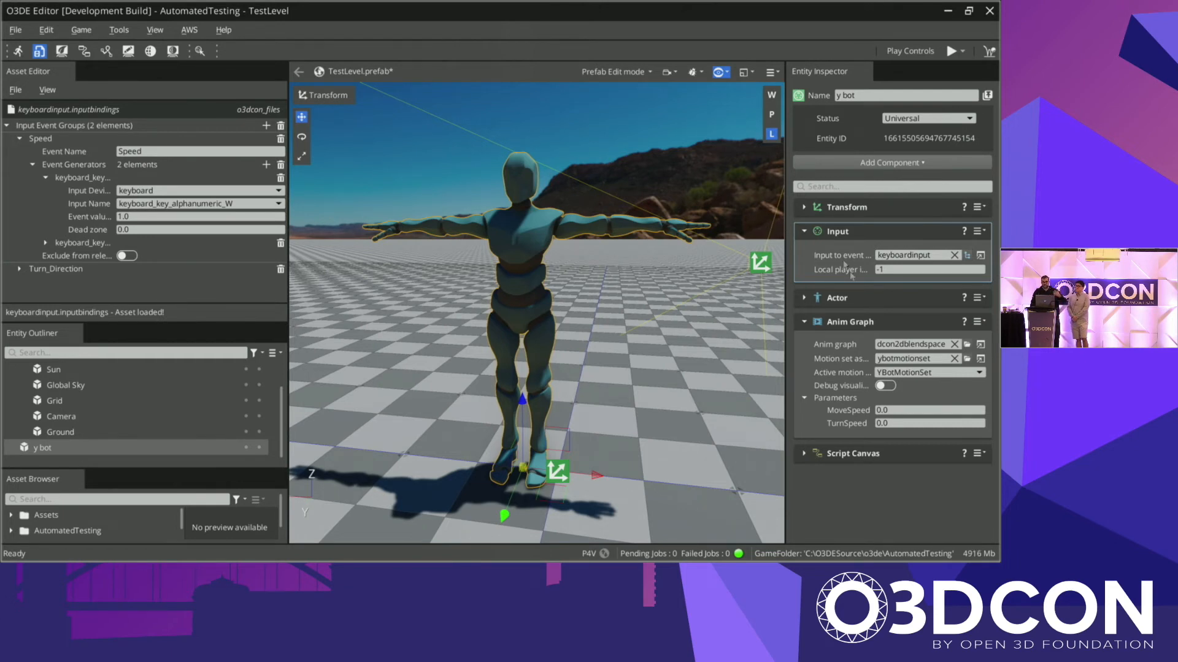
click(853, 457)
click(805, 455)
click(887, 162)
text(inpu)
double_click(863, 169)
text(scr)
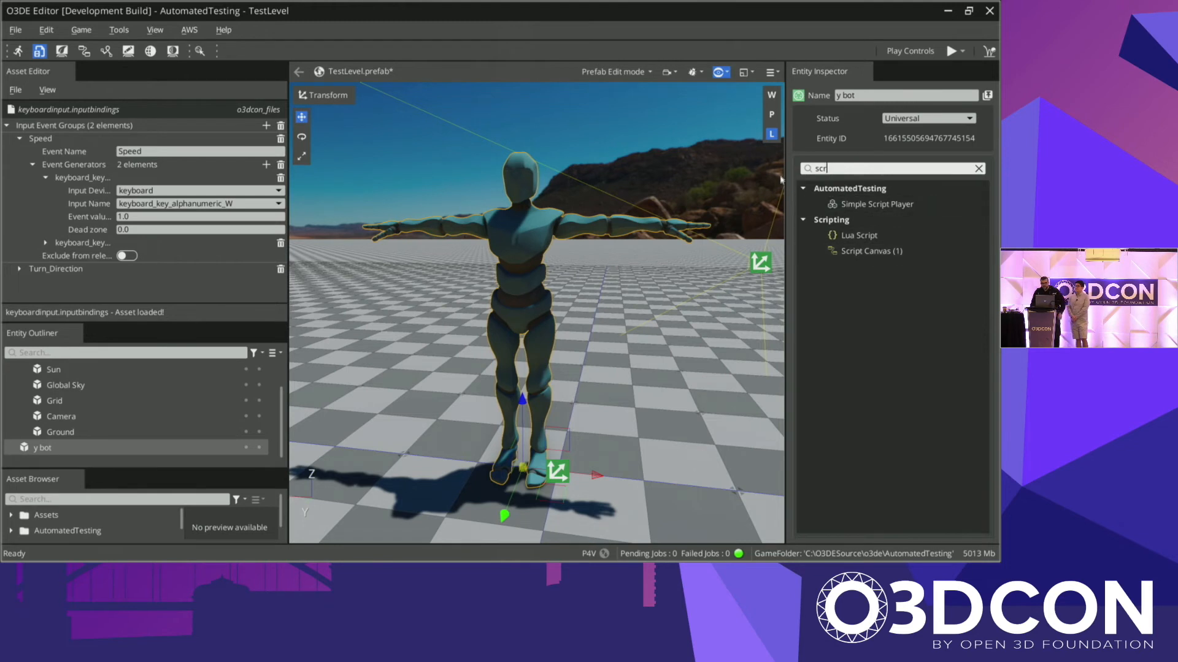
click(499, 250)
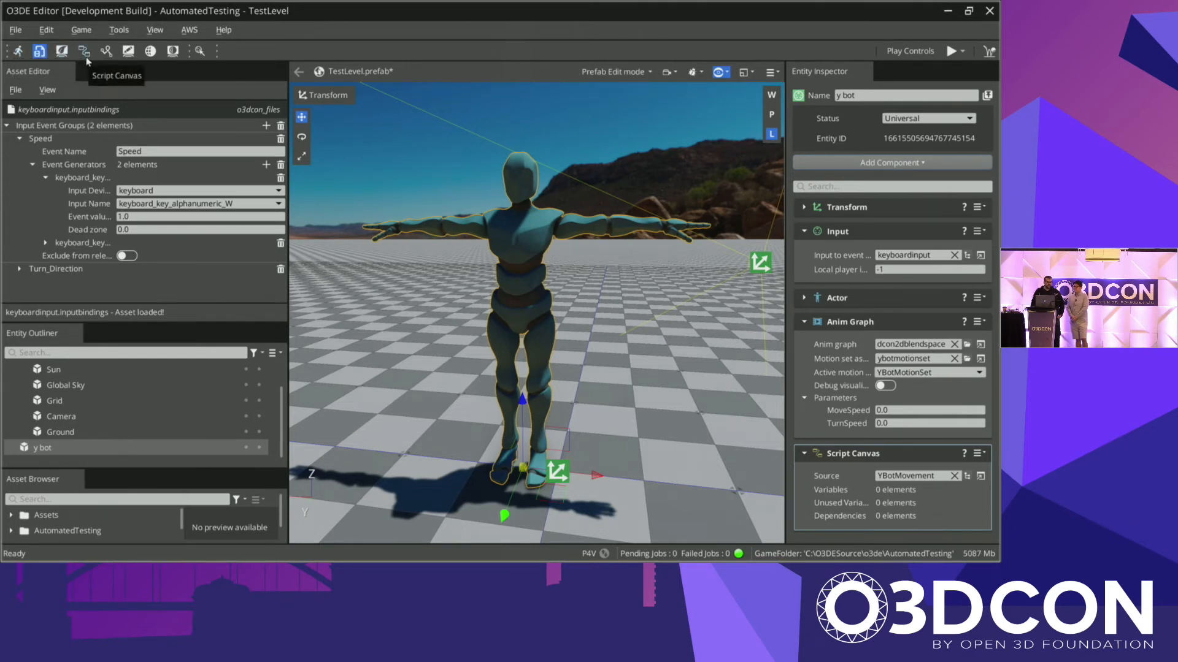
Step: Open the YBotMovement script from the Script Canvas component and examine its Game Entity node and the event name of the Speed Input Handler
click(980, 477)
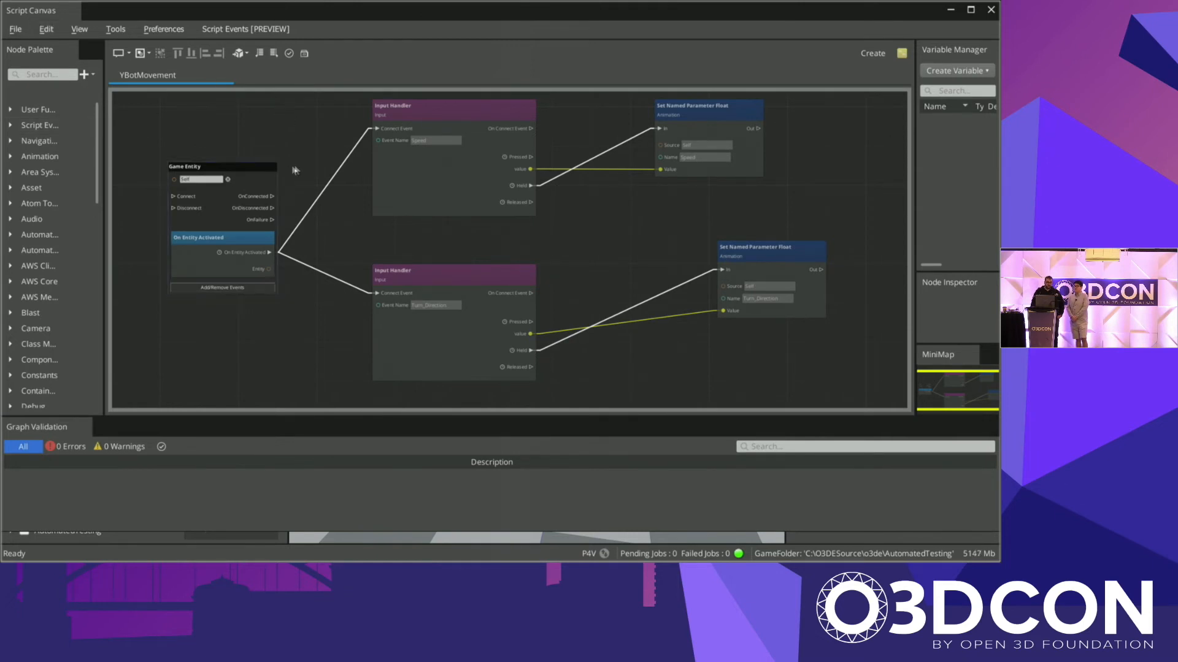
click(222, 228)
scroll(224, 231, up, 1)
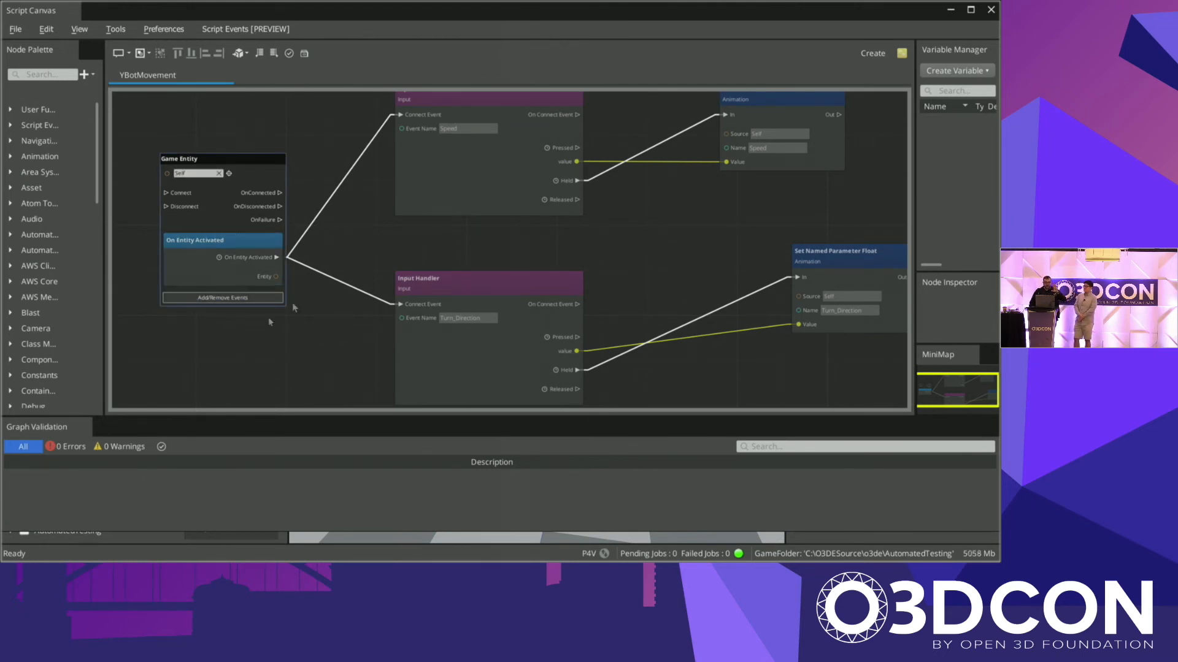
scroll(313, 337, down, 1)
click(492, 141)
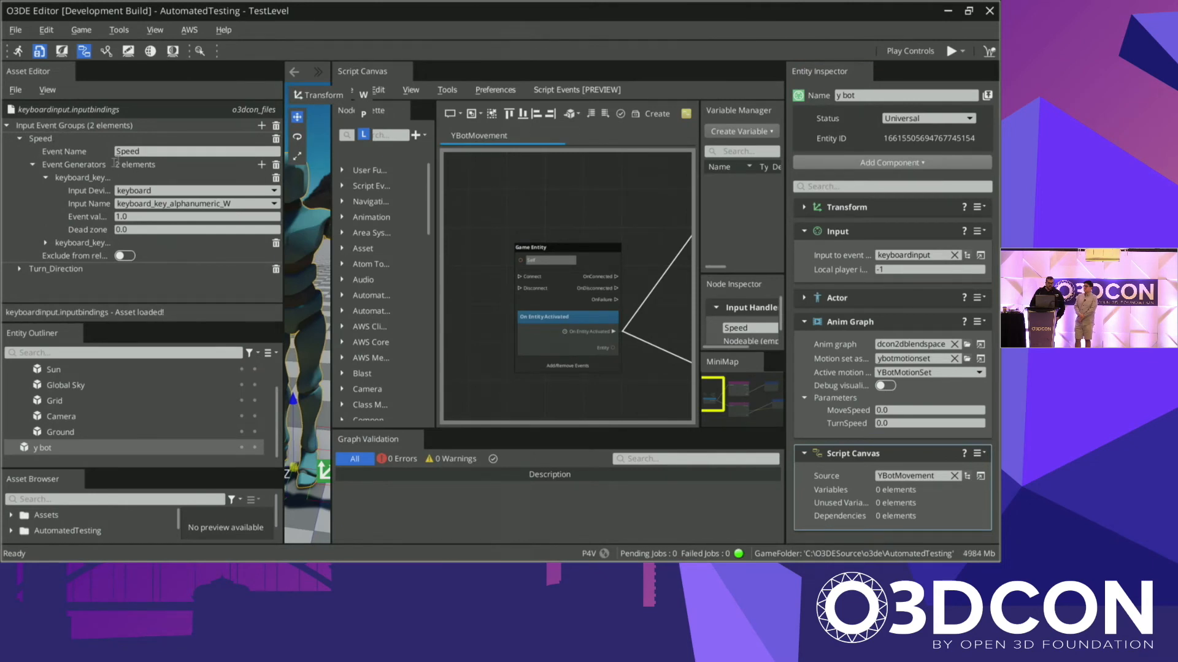
click(21, 140)
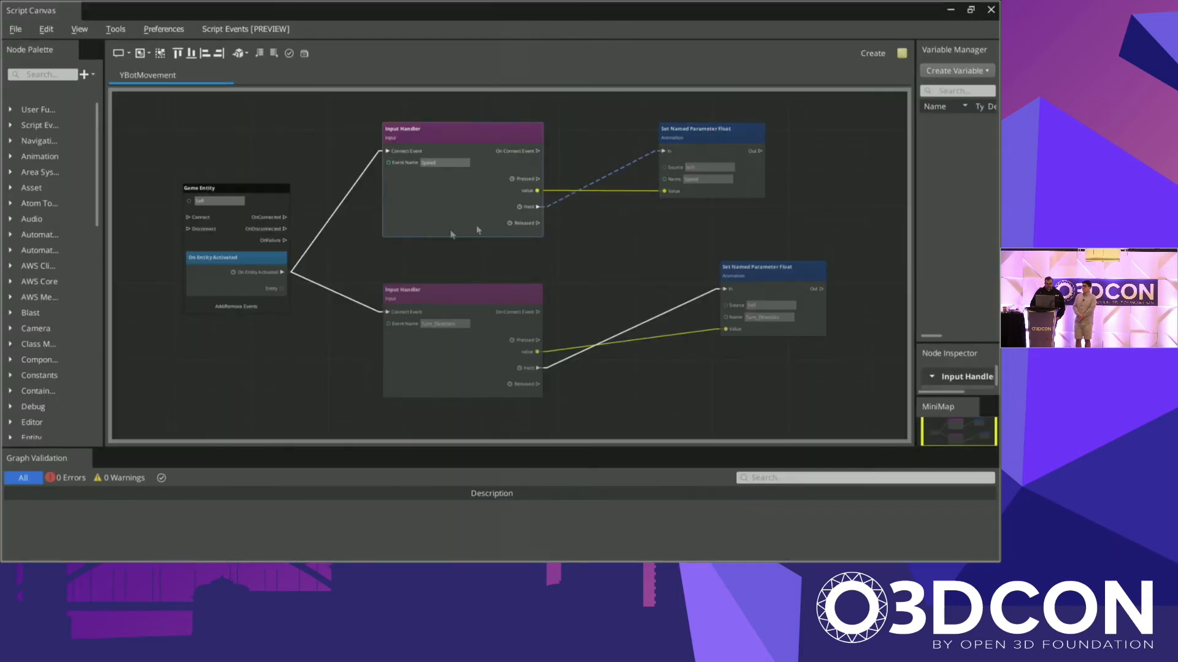
Step: Examine the event names and output connections of the Speed and Turn_Direction Input Handler nodes in YBotMovement
scroll(432, 219, up, 3)
scroll(434, 216, down, 1)
middle_drag(302, 253, 336, 281)
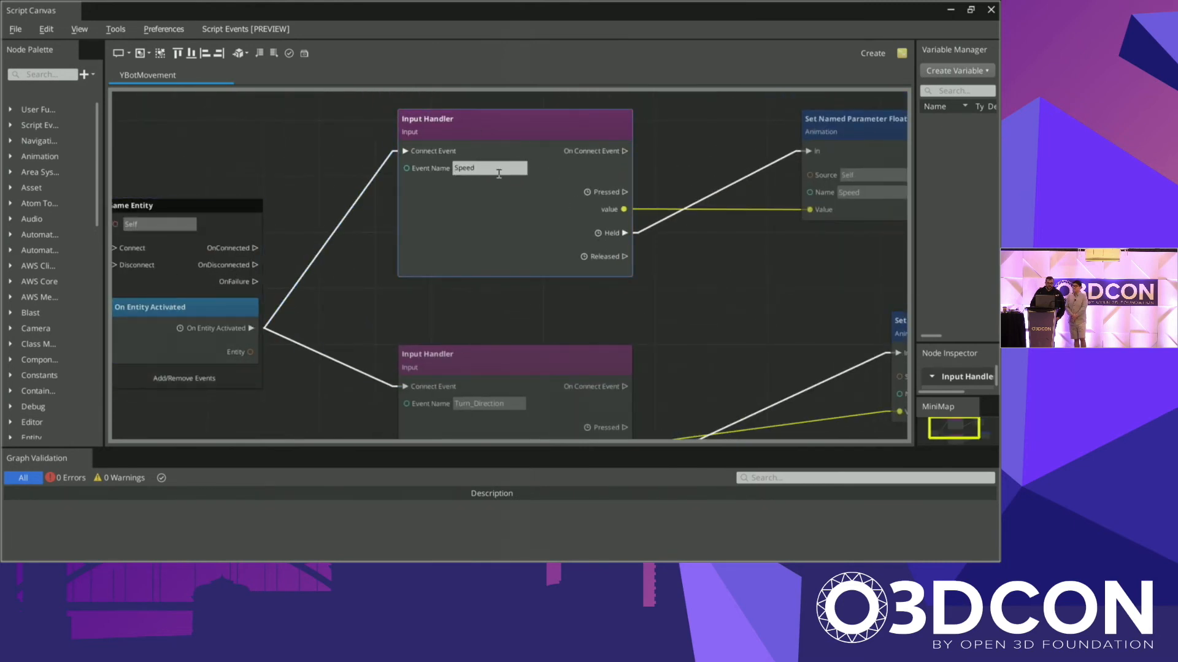
middle_drag(487, 292, 462, 180)
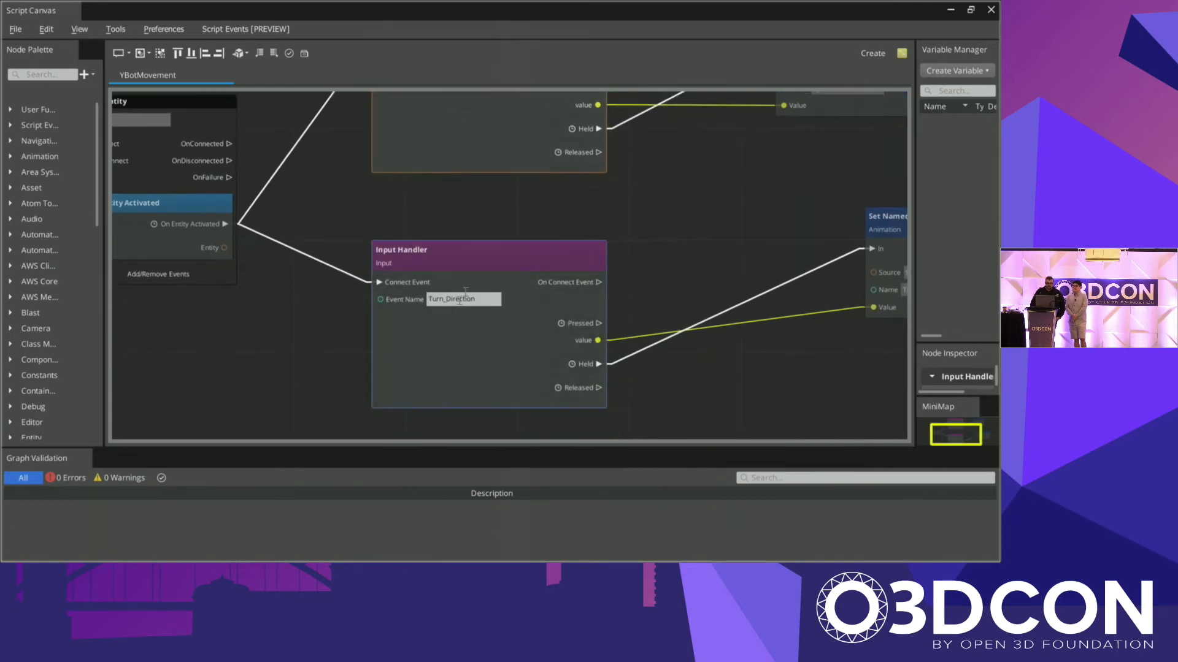
scroll(407, 195, down, 2)
middle_drag(630, 221, 446, 304)
scroll(536, 249, up, 2)
Step: Compare the Speed event's W and S key generators in the input bindings with the Speed Set Named Parameter Float node
click(560, 148)
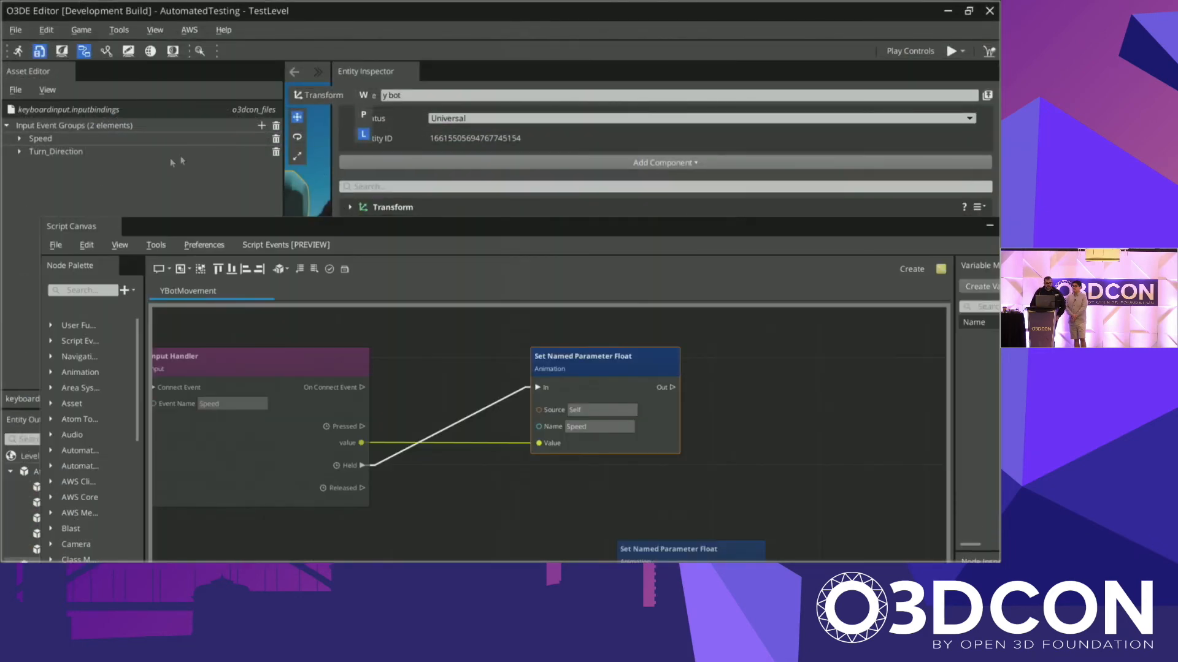
click(21, 139)
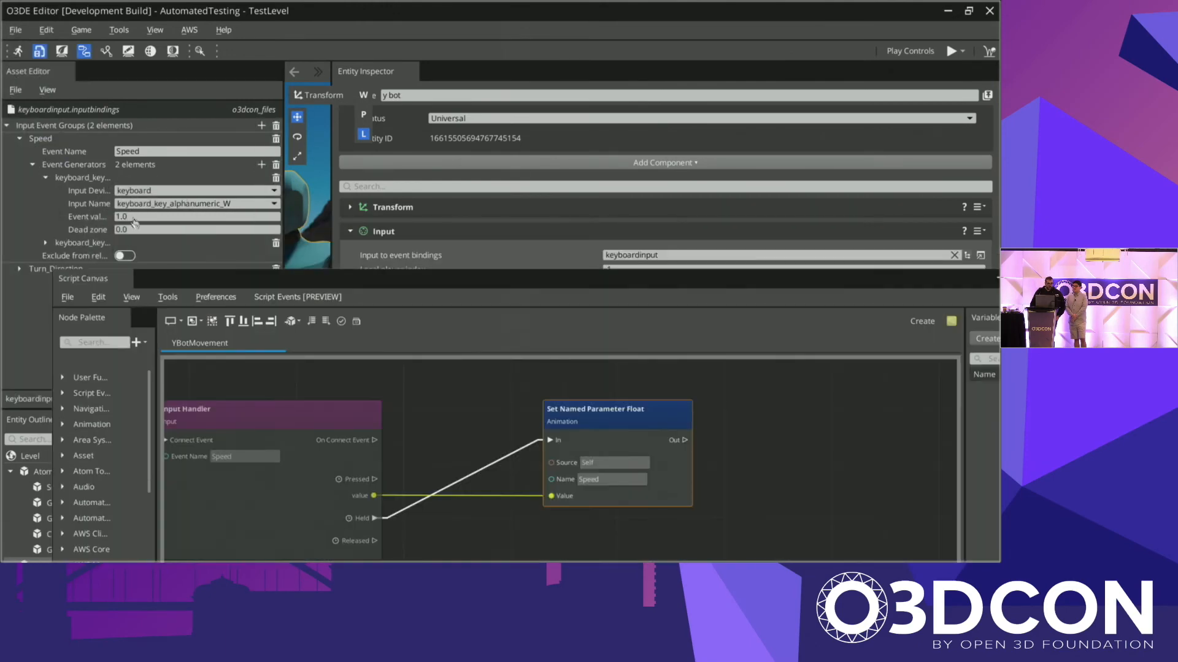
click(45, 242)
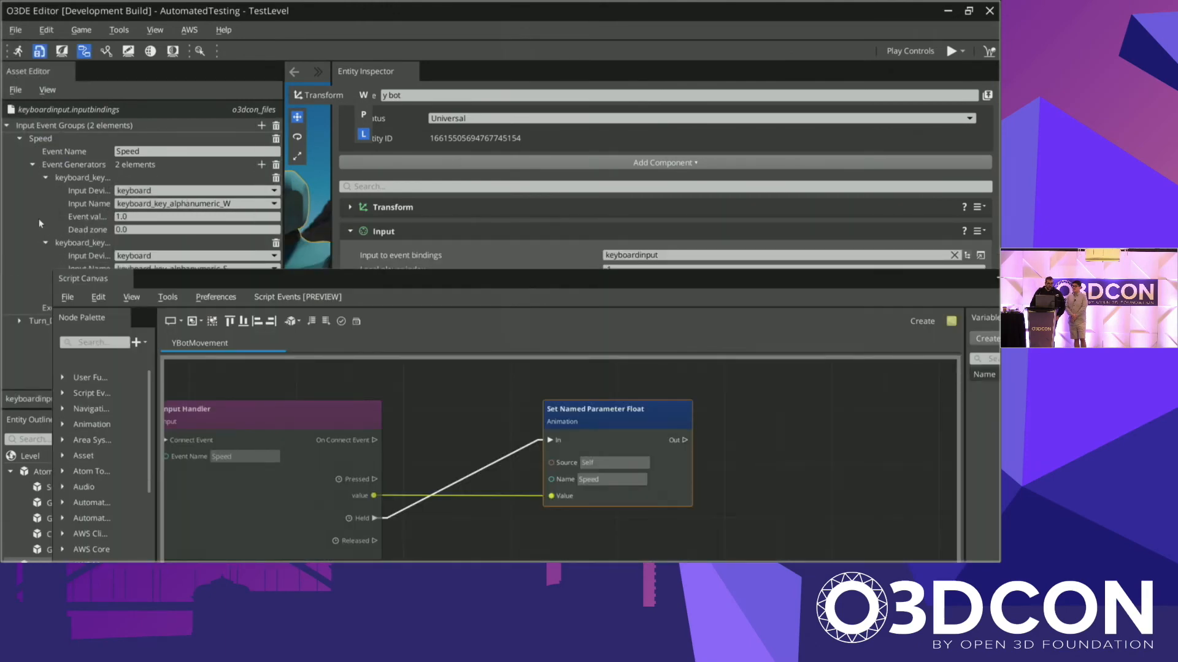
drag(207, 283, 306, 234)
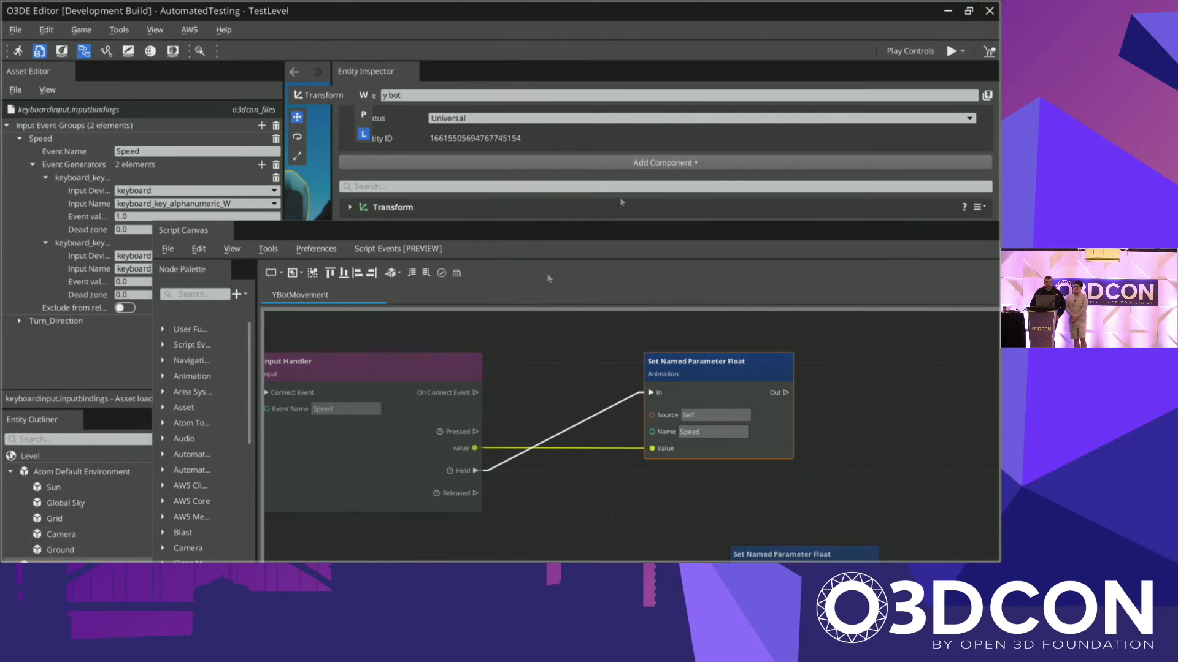
Step: Examine the Name values of both Set Named Parameter Float nodes and how the Input Handlers feed them
double_click(556, 231)
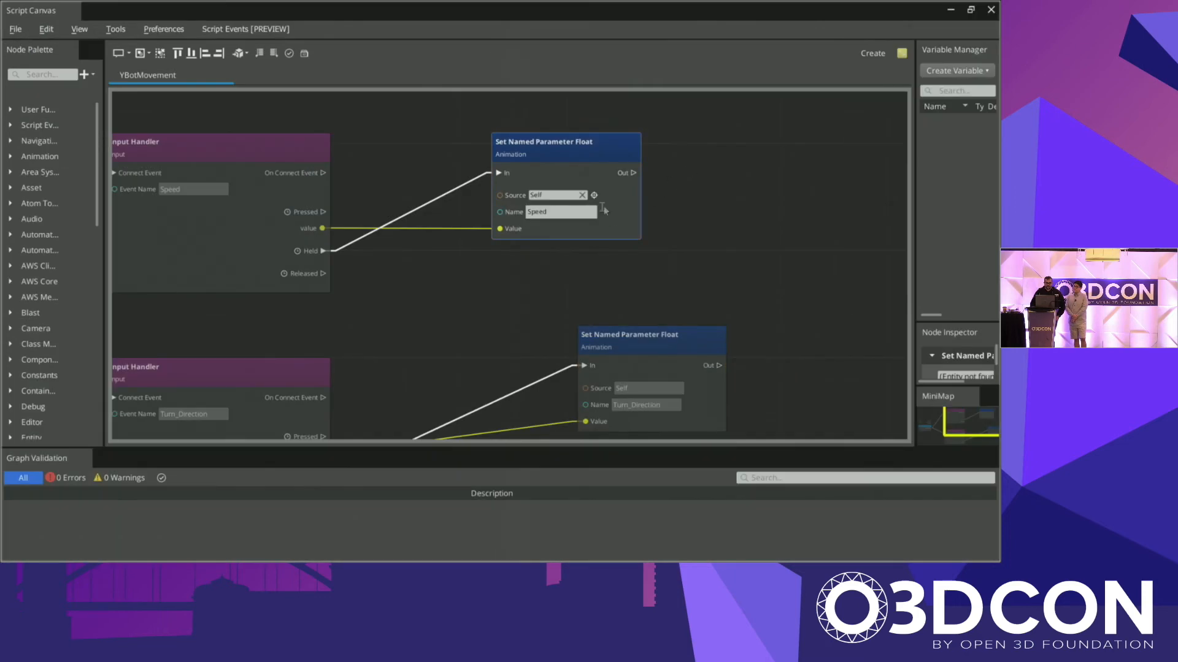
scroll(589, 216, down, 5)
scroll(559, 228, up, 4)
scroll(558, 227, up, 3)
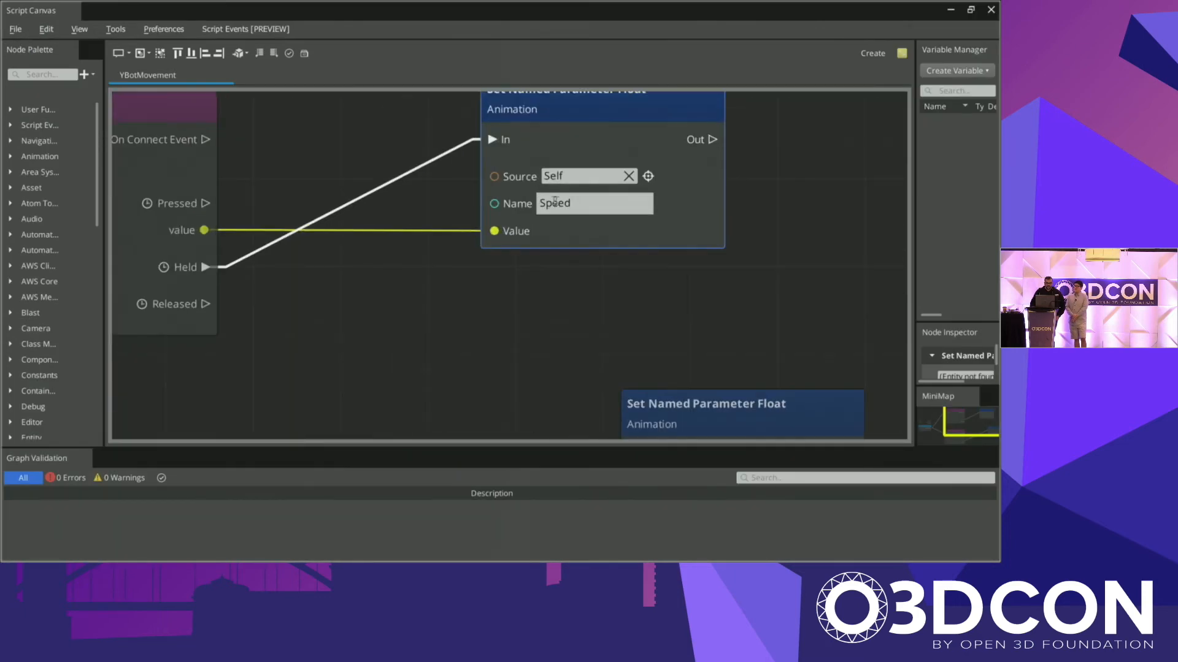
scroll(460, 266, down, 5)
middle_drag(475, 300, 482, 232)
middle_drag(421, 318, 386, 215)
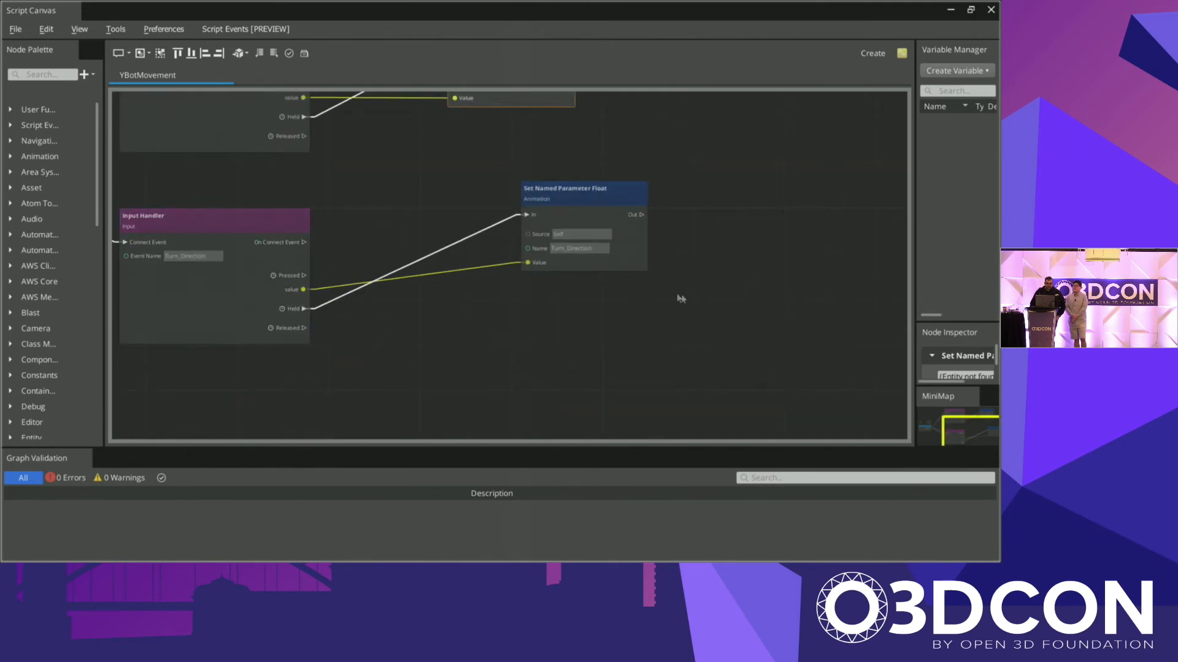
click(566, 203)
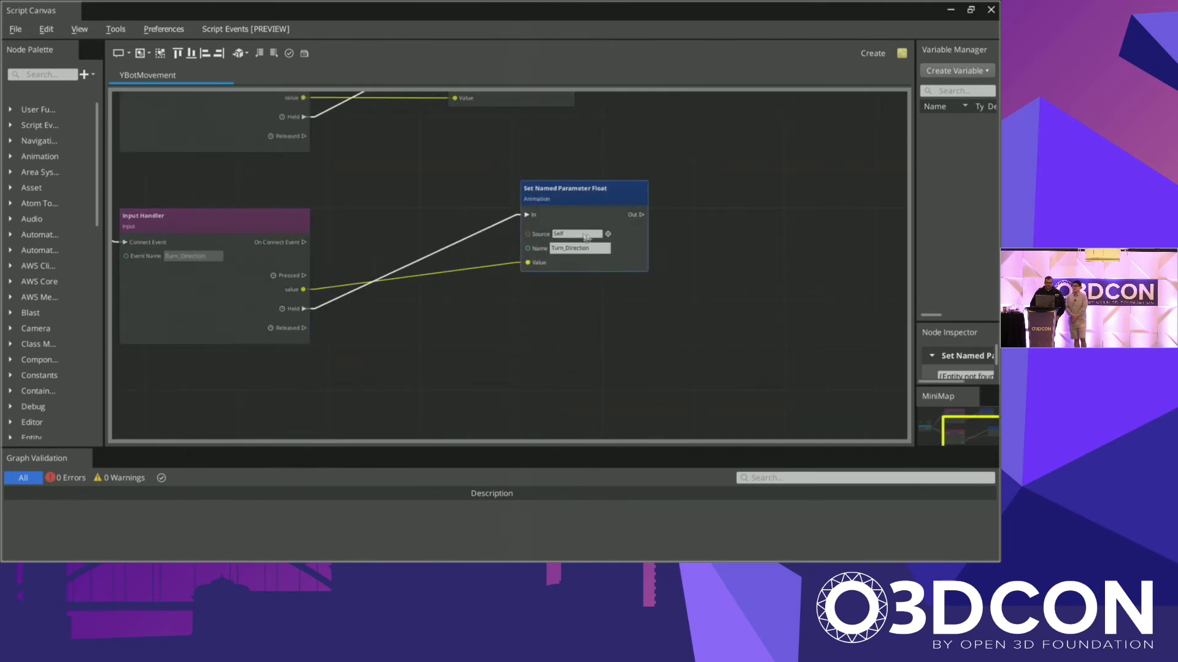
middle_drag(481, 173, 397, 268)
click(437, 177)
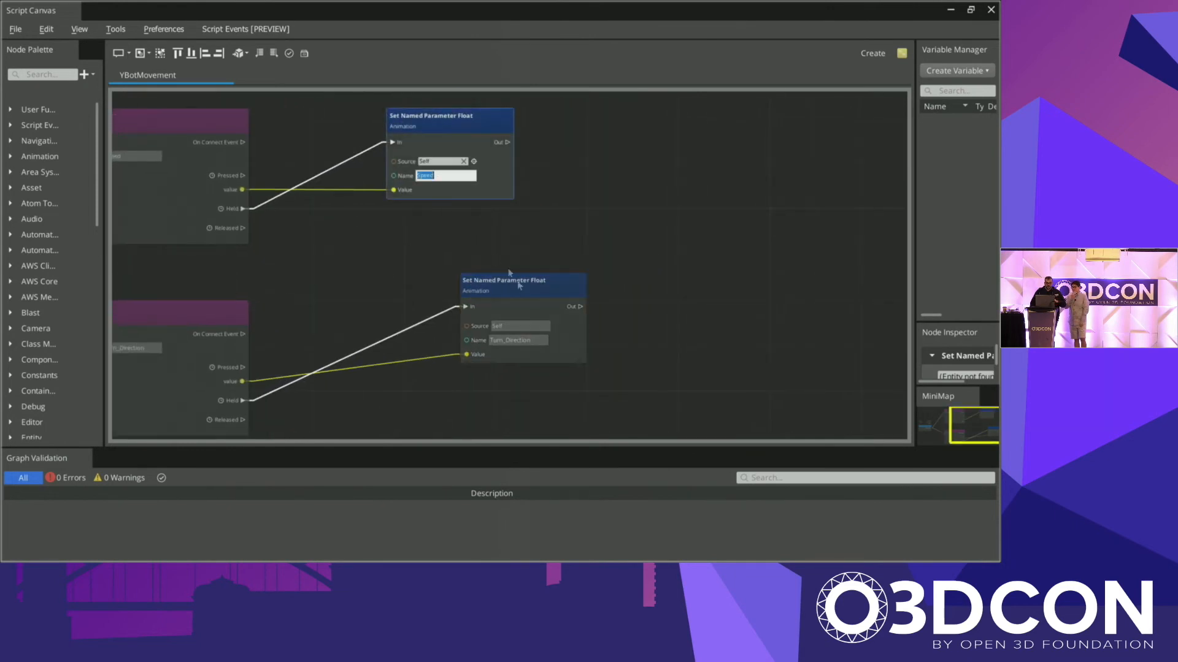
click(521, 340)
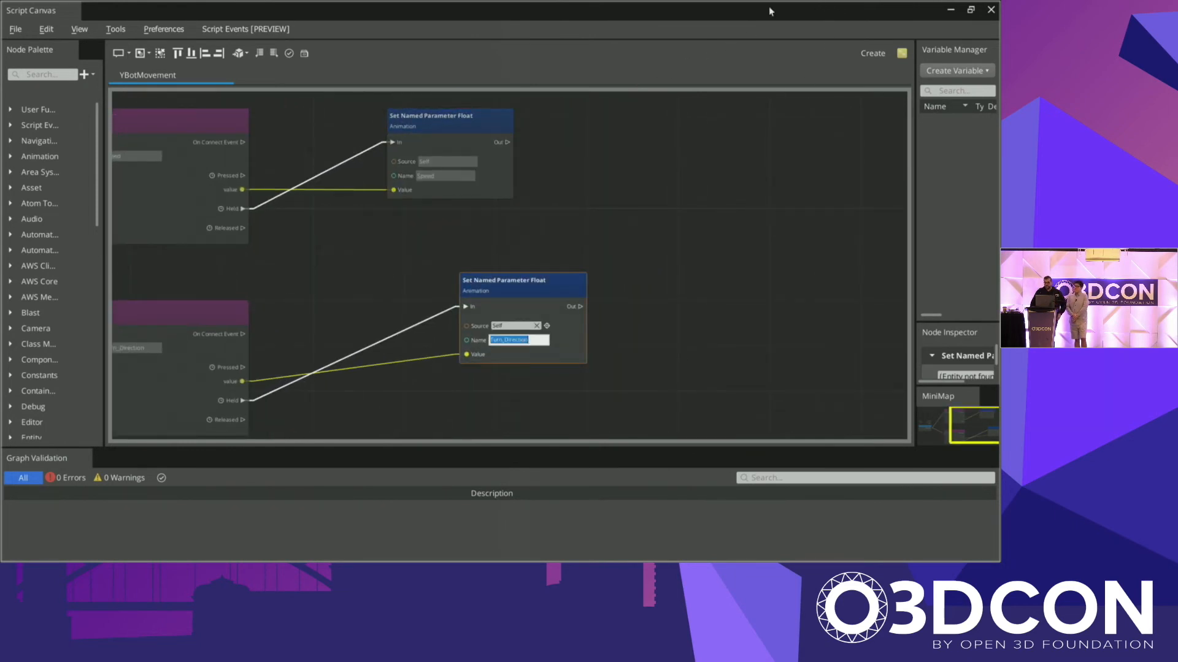
Step: Return to the level and narrow the Entity Inspector to reveal the viewport with the Y Bot
click(957, 11)
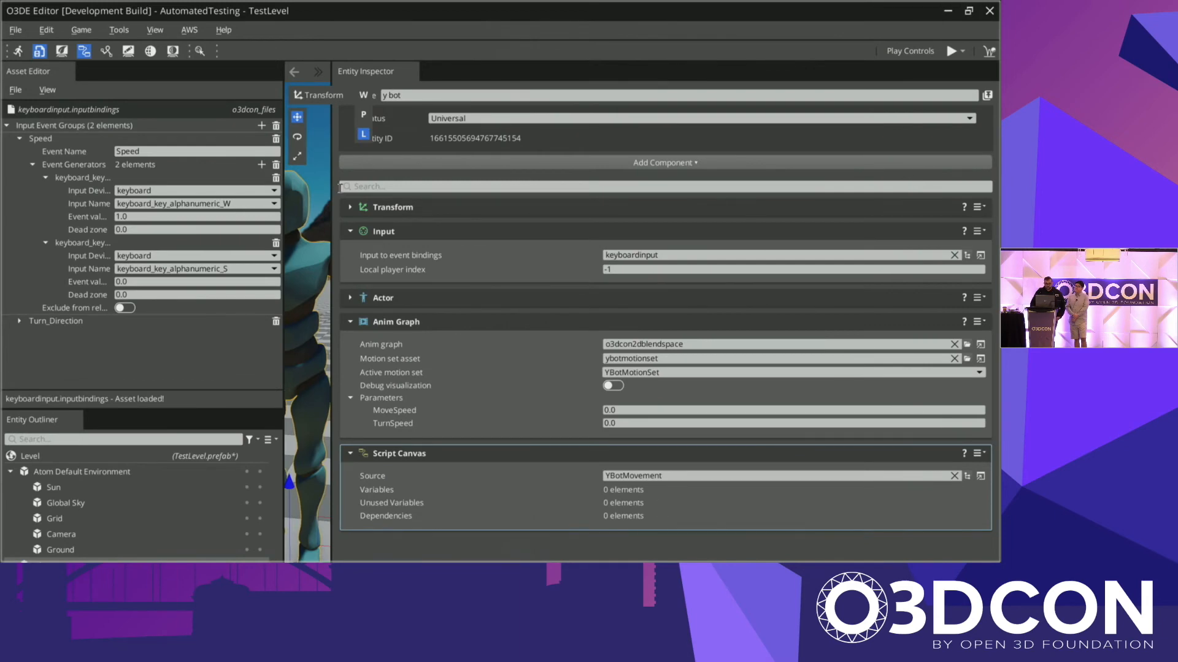
drag(331, 186, 750, 211)
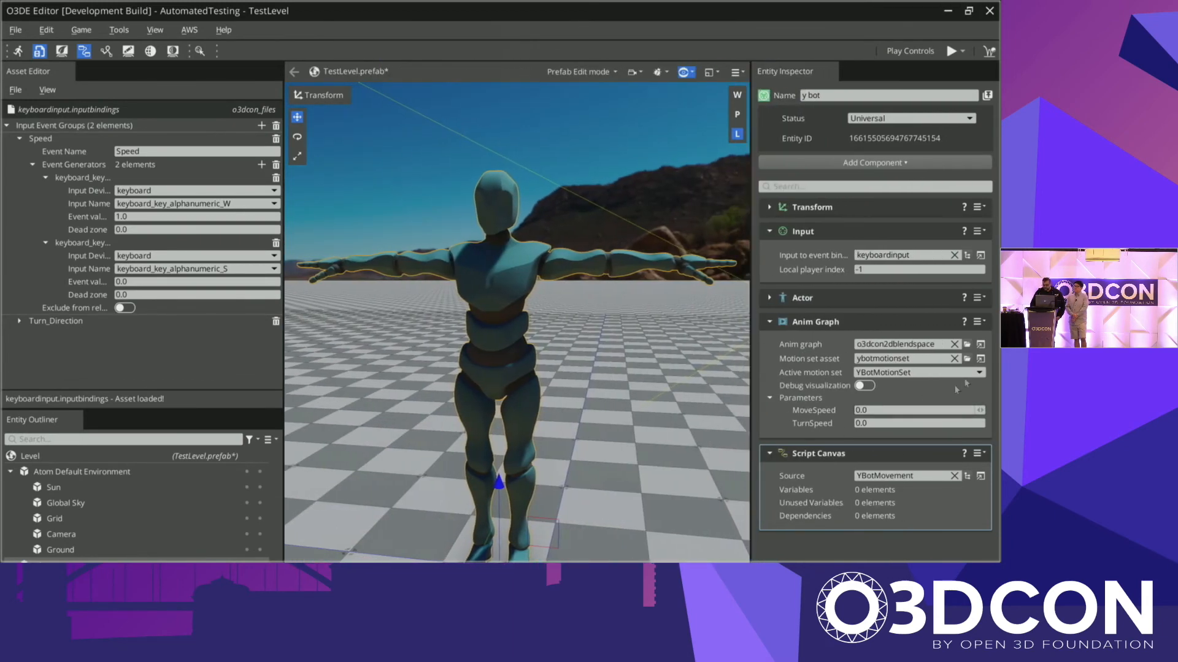
Step: Open the O3DCon2DBlendSpace anim graph in the Animation Editor and examine its Locomotion blend tree and the MoveSpeed and TurnSpeed parameter names
click(980, 346)
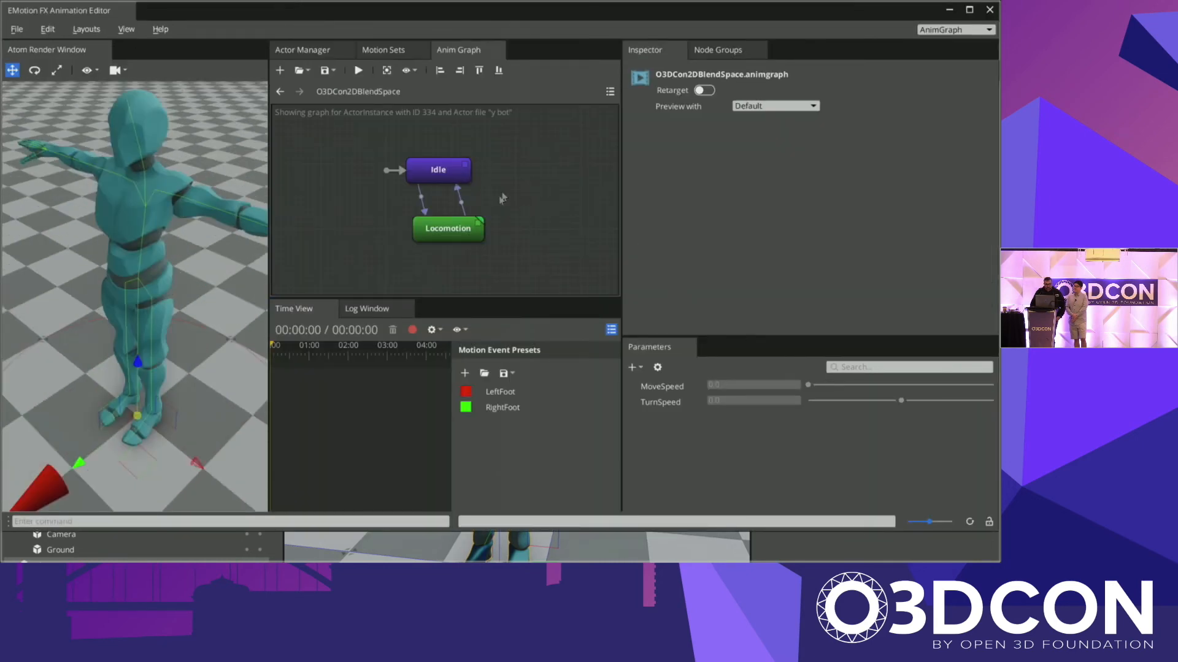
click(501, 199)
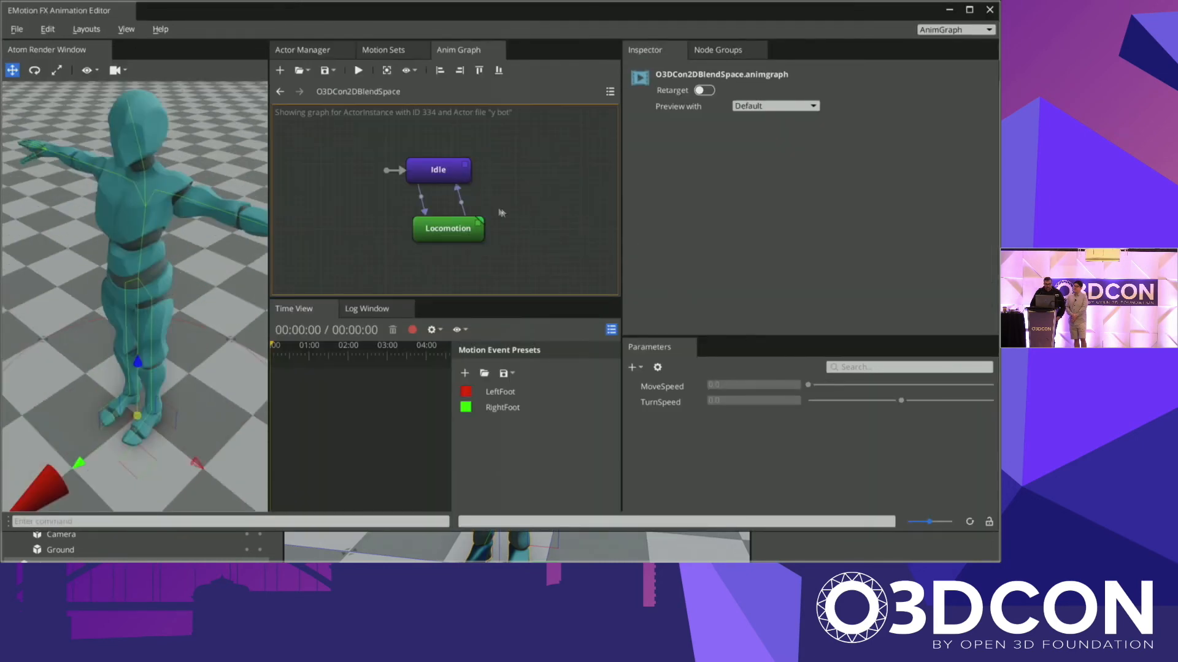
double_click(423, 232)
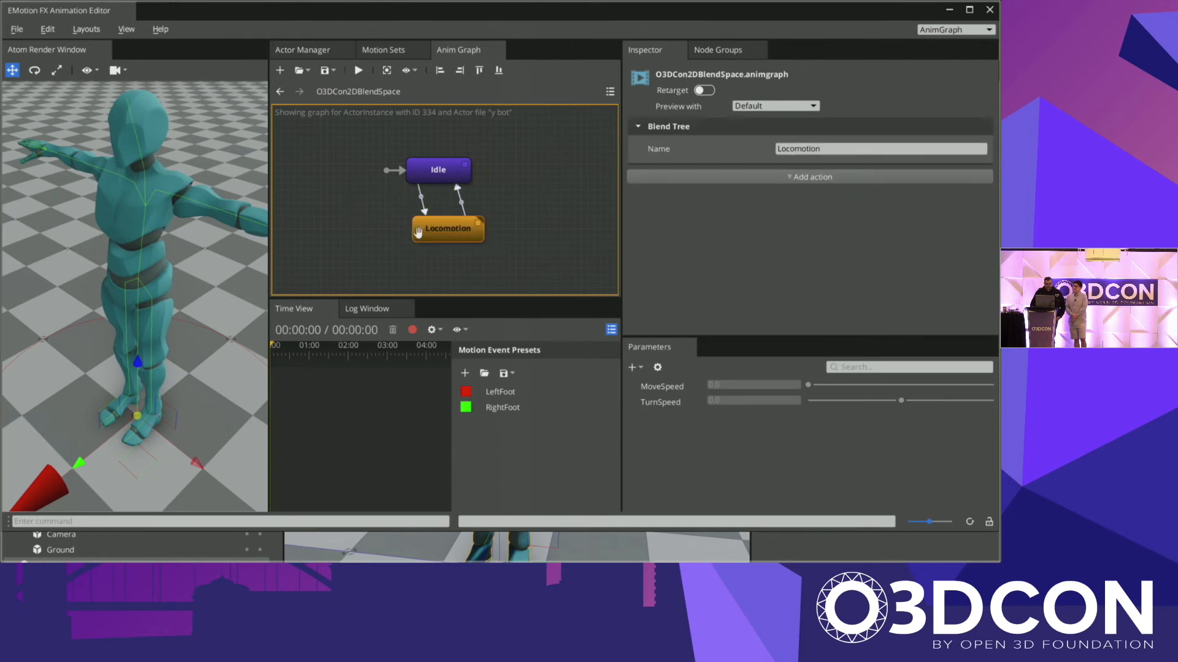
click(663, 390)
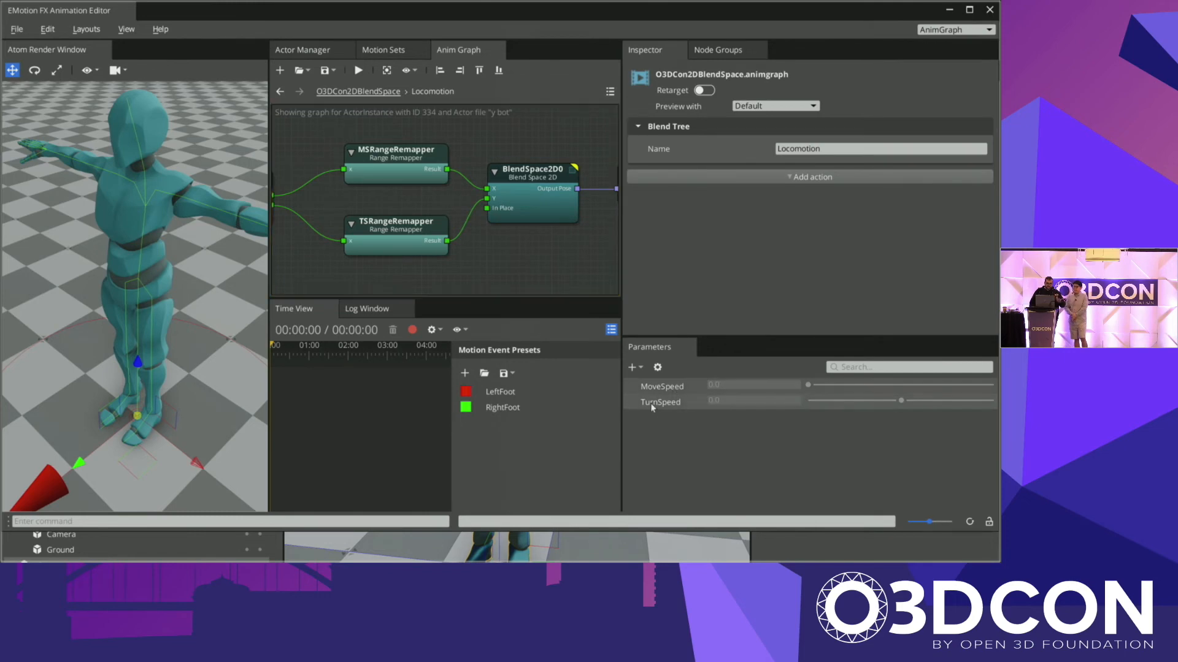
click(949, 11)
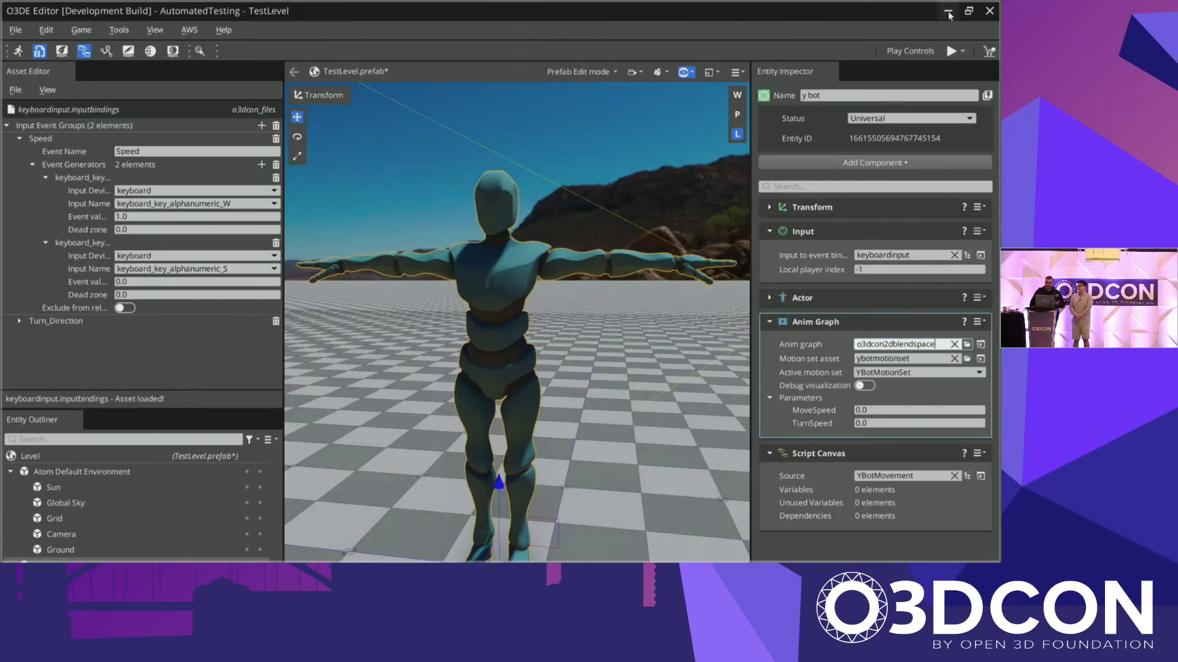
Step: Set the Y Bot's anim graph to ybot_live and its motion set asset to ybot_loco
mouse_move(557, 219)
right_down()
mouse_move(589, 206)
mouse_move(557, 220)
right_up()
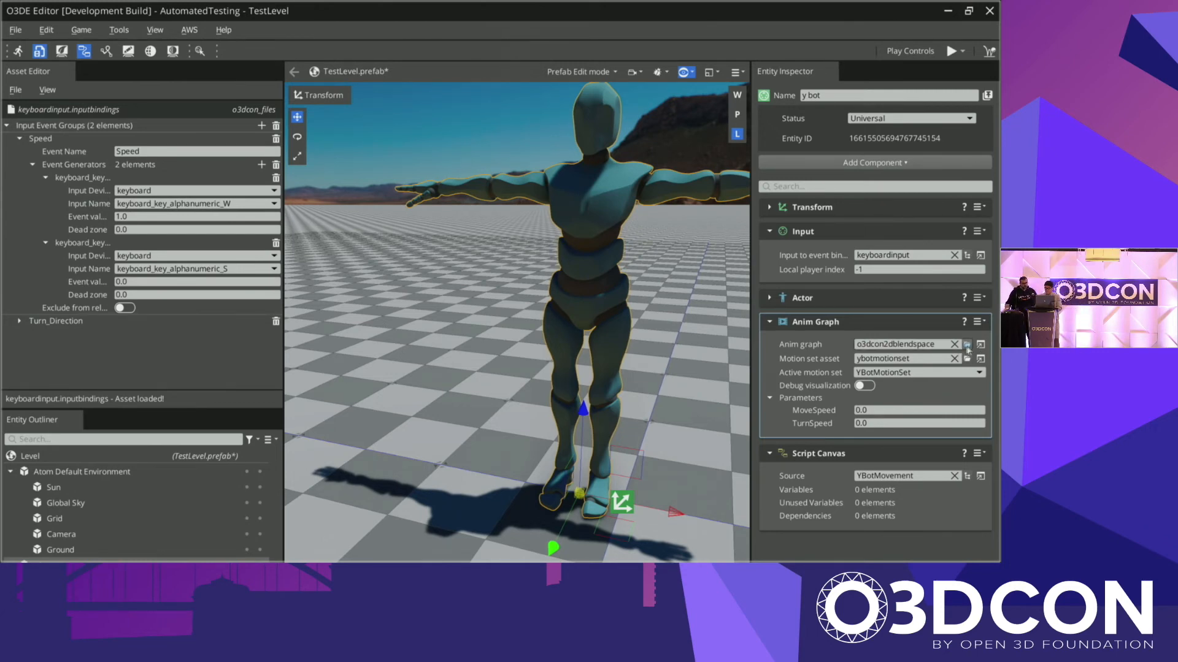
click(966, 347)
double_click(401, 301)
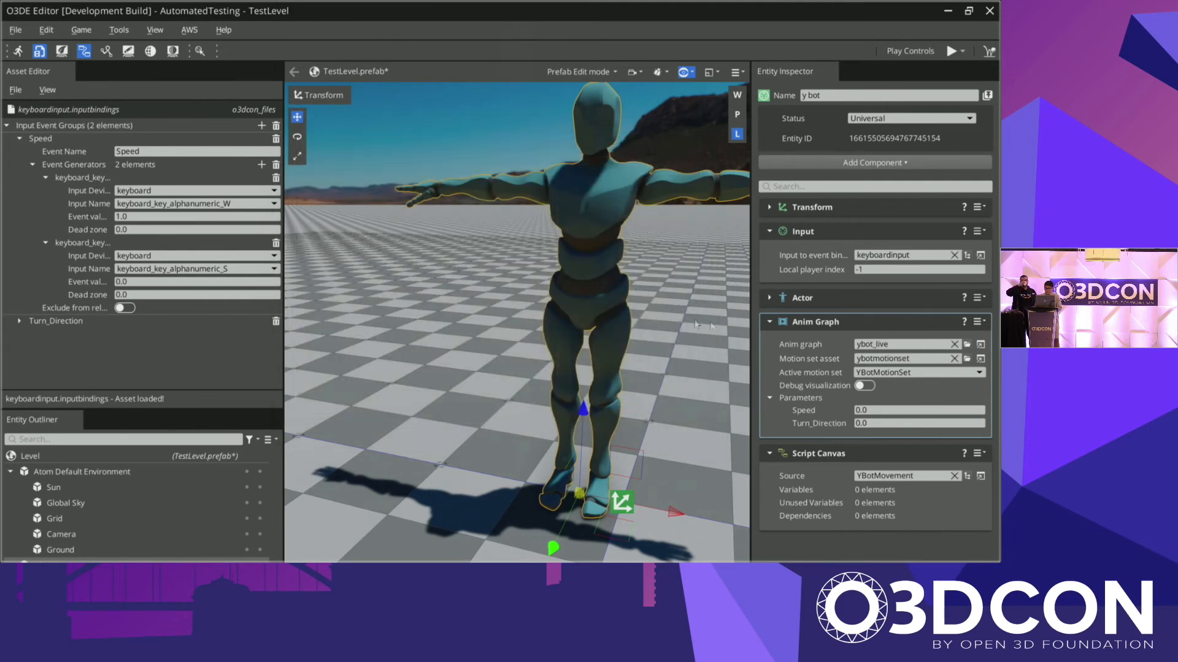
click(966, 358)
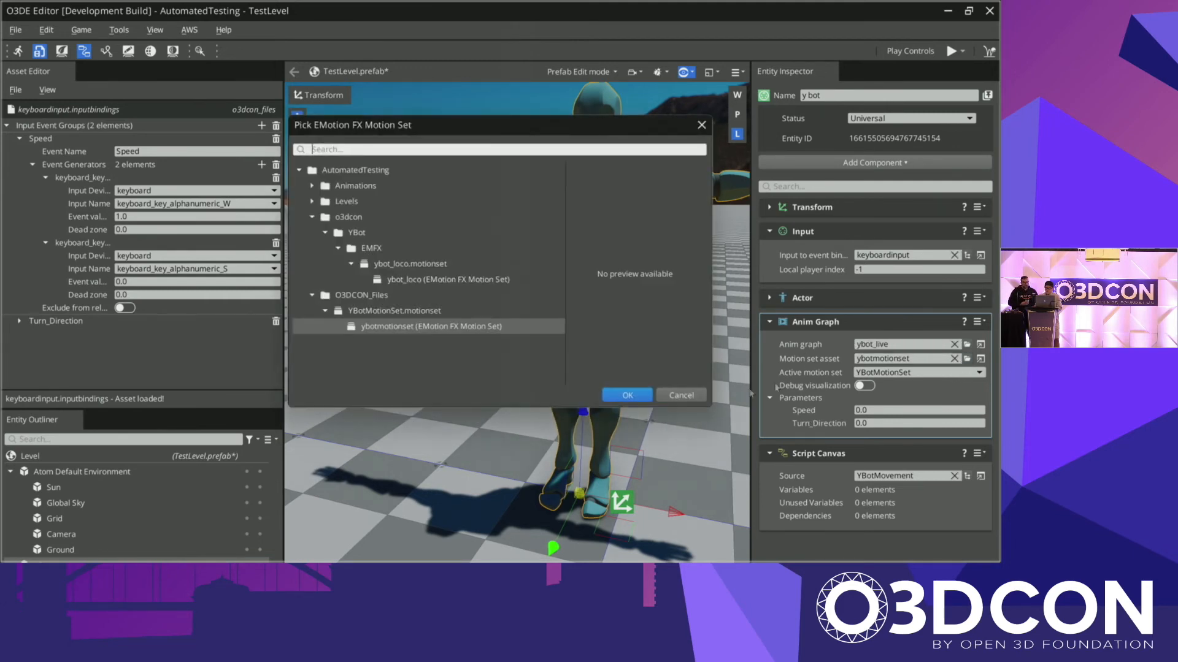
double_click(417, 284)
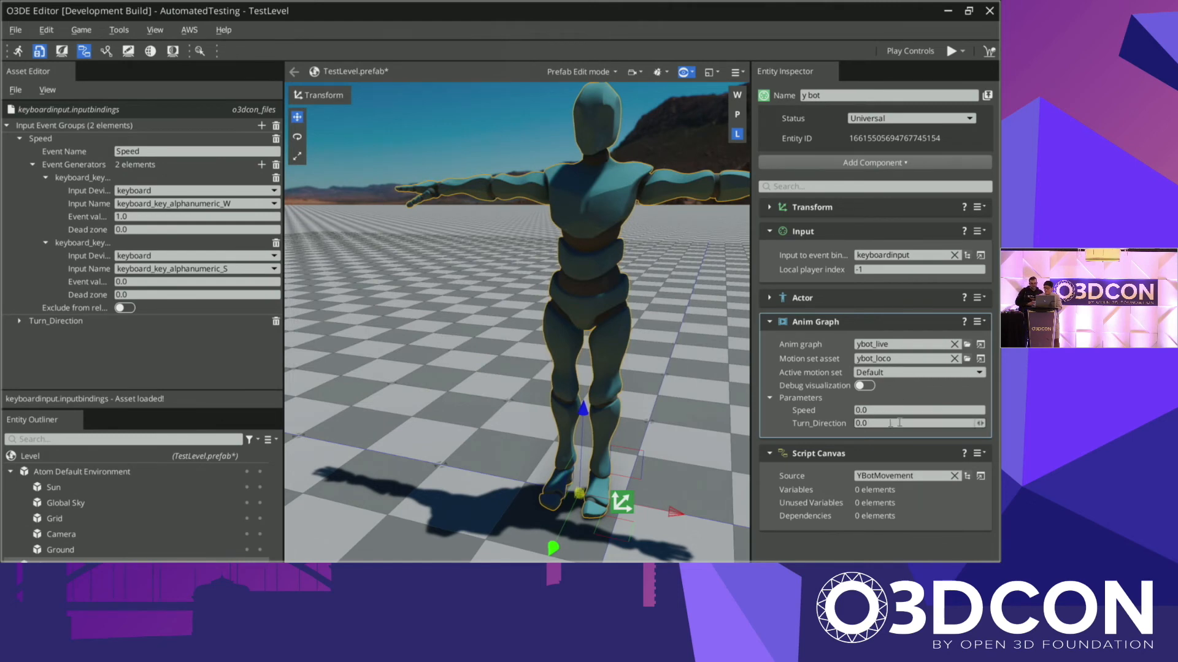
Step: Recheck the parameter nodes in YBotMovement, and run TestLevel in game mode to test the Y Bot's forward movement
click(981, 477)
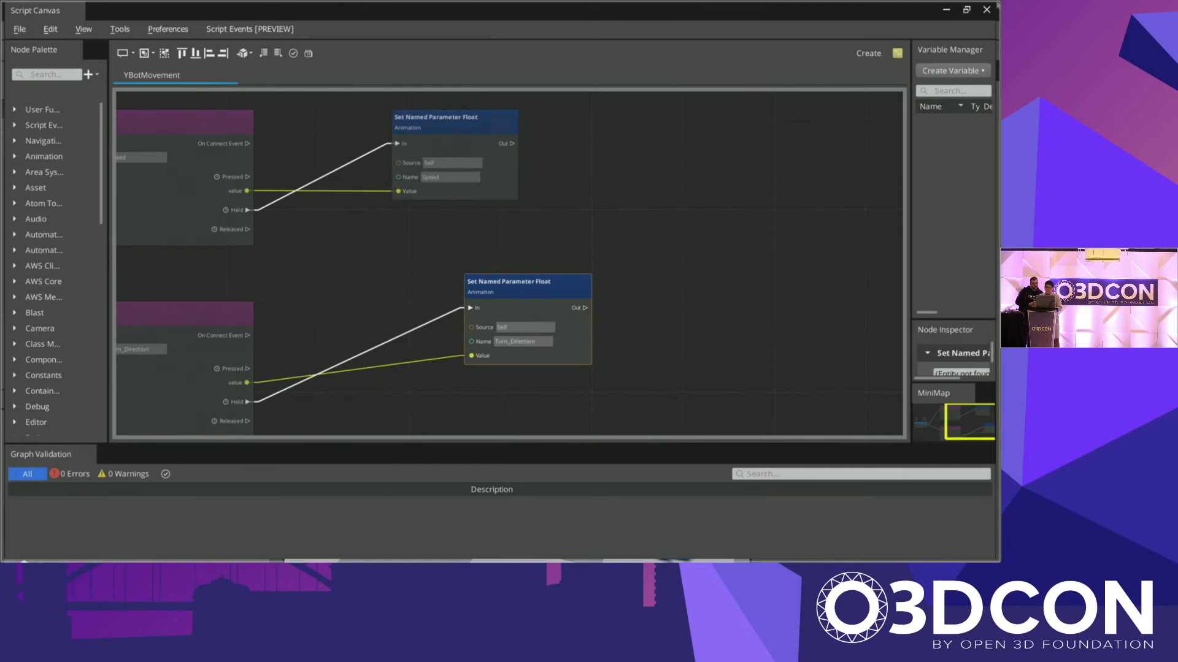
click(944, 11)
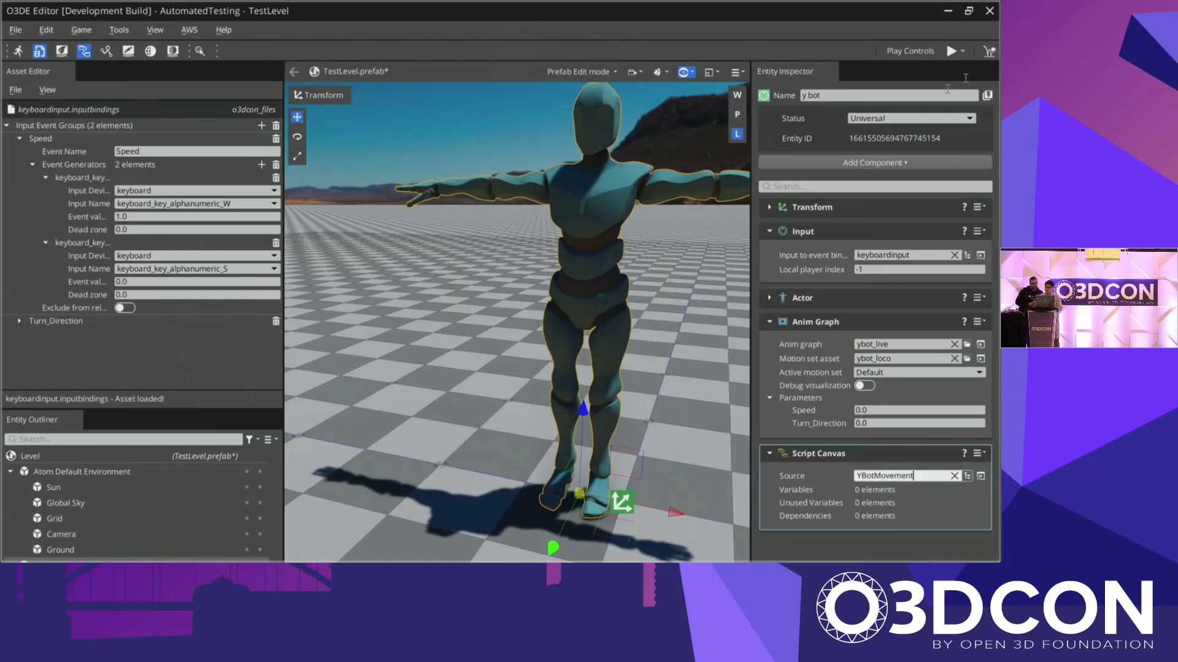
key(ctrl+g)
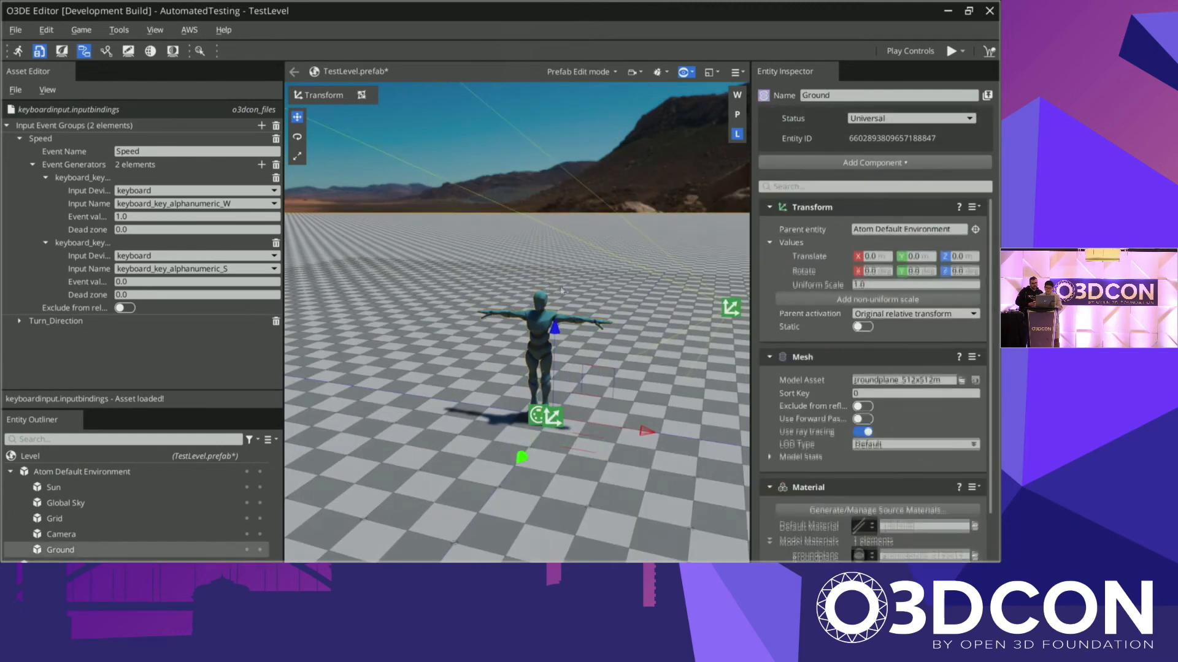
key(w)
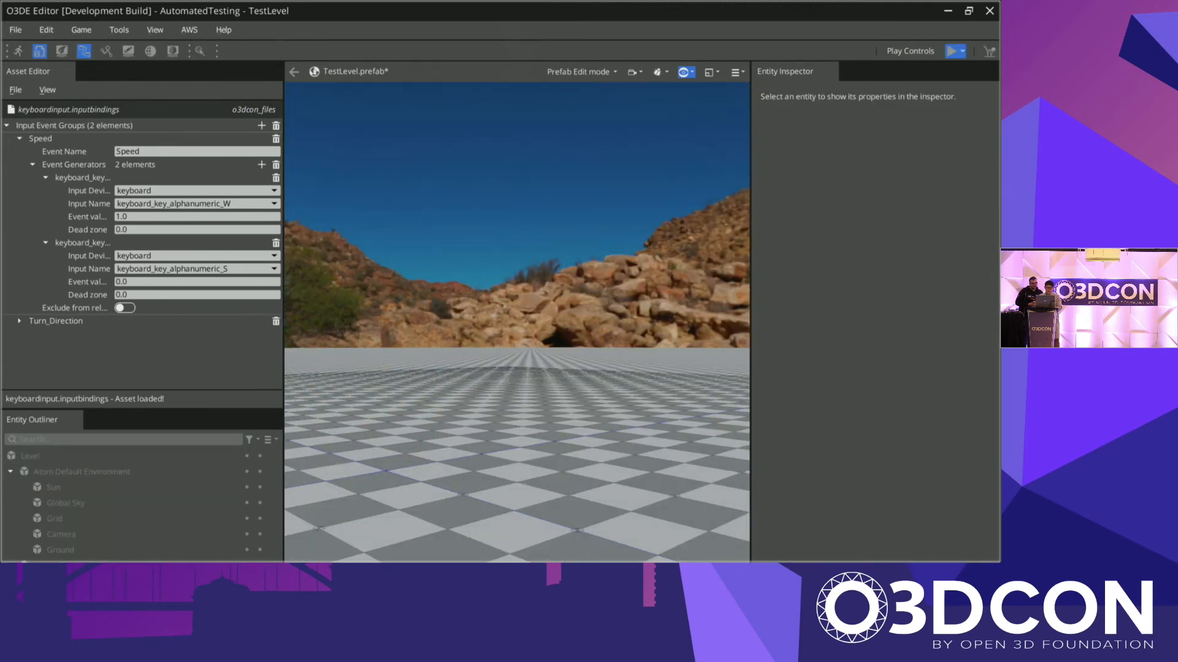
Step: Exit game mode, enlarge the Entity Outliner, and parent the Camera entity to y bot
key(Escape)
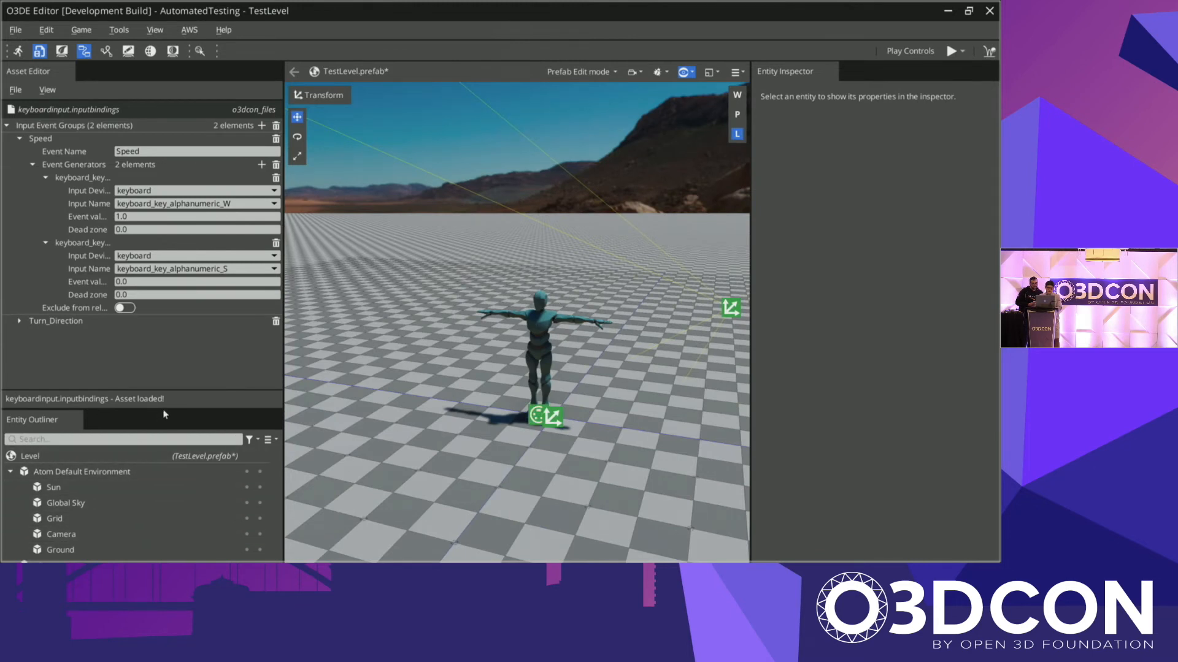
drag(162, 409, 162, 321)
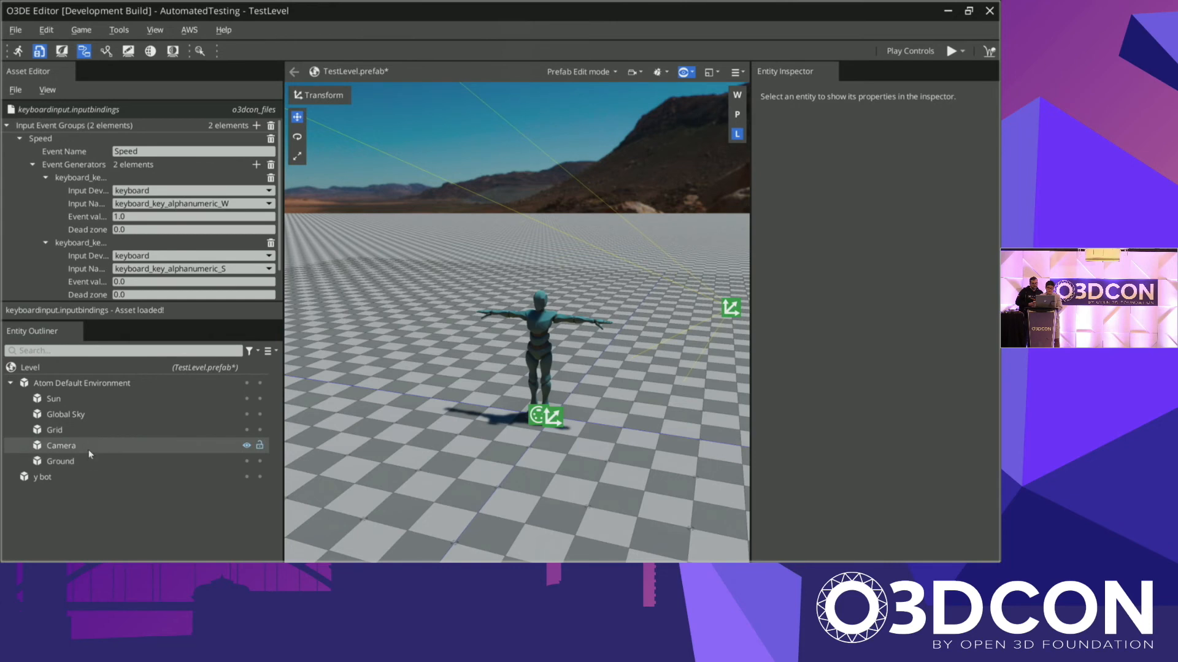
click(76, 478)
click(68, 445)
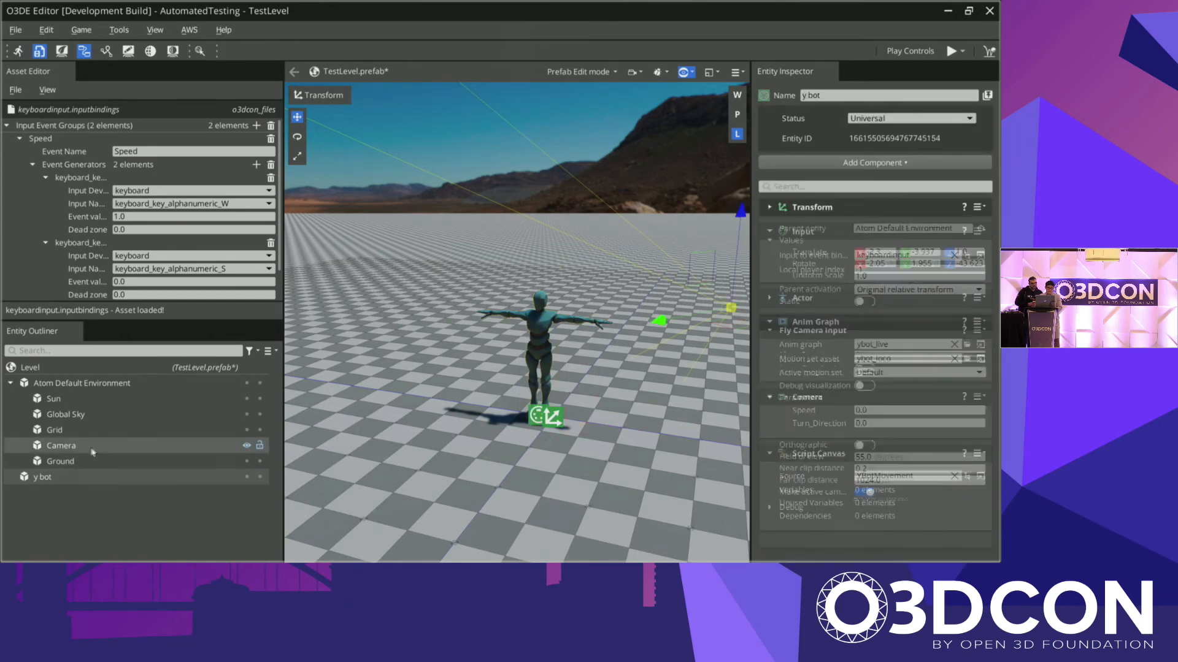
drag(68, 446, 87, 477)
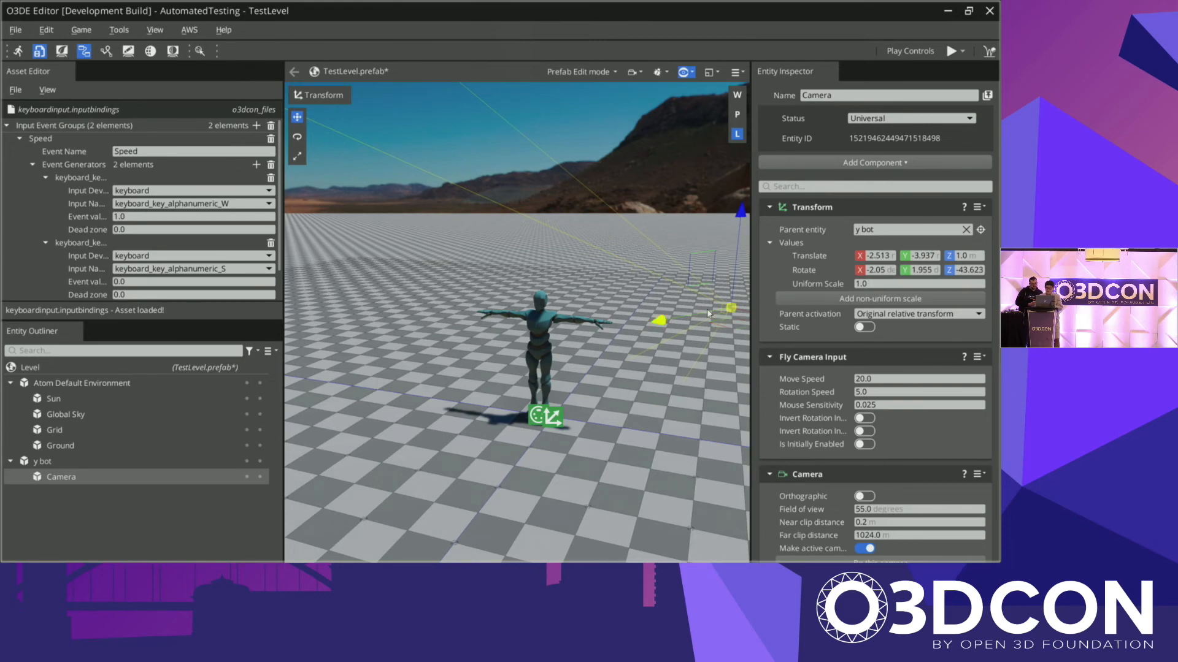
Step: Run TestLevel in game mode and test the Y Bot's forward running and stopping with the attached camera
key(ctrl+g)
key(w)
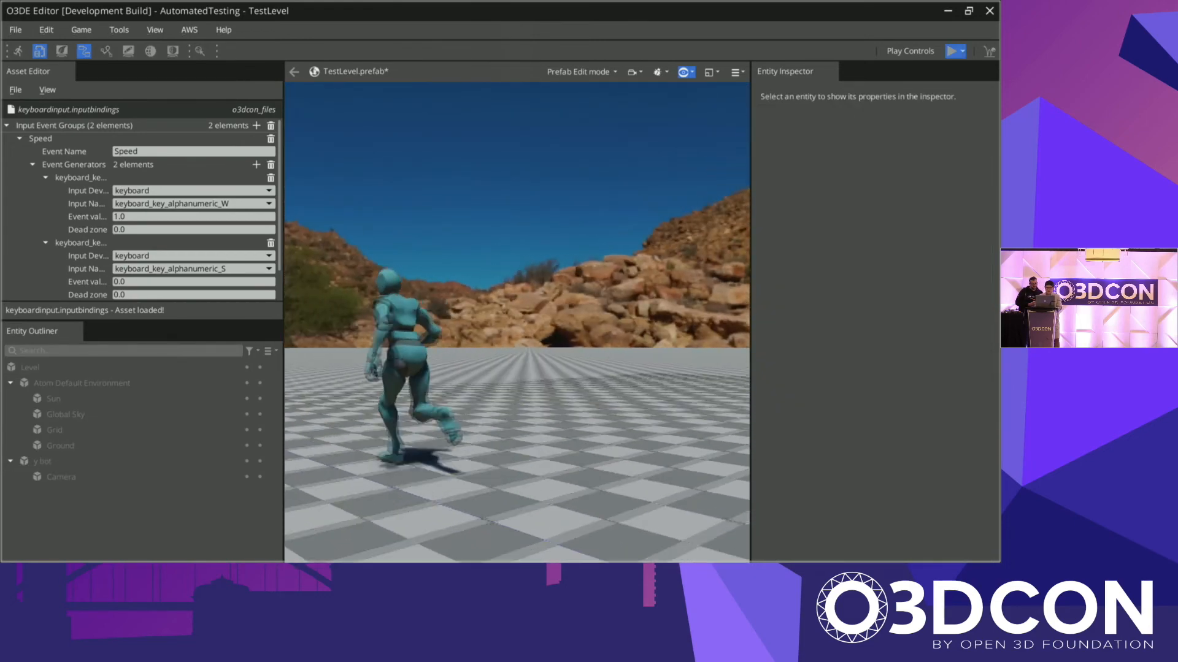
key(s)
key(w)
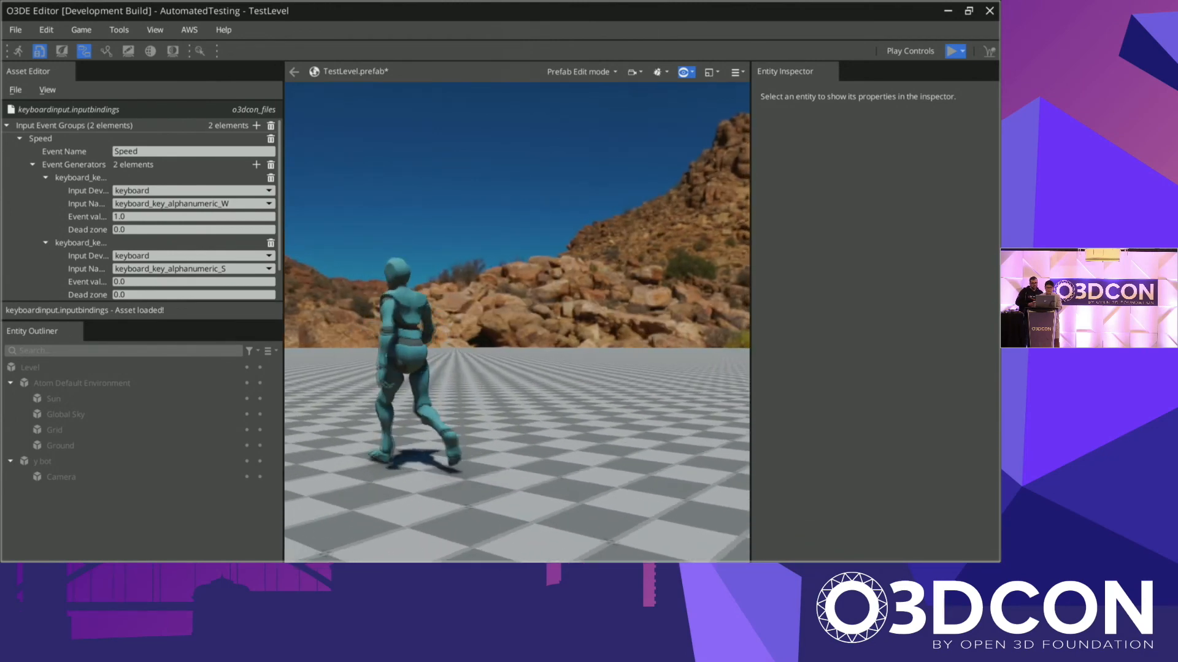
key(w)
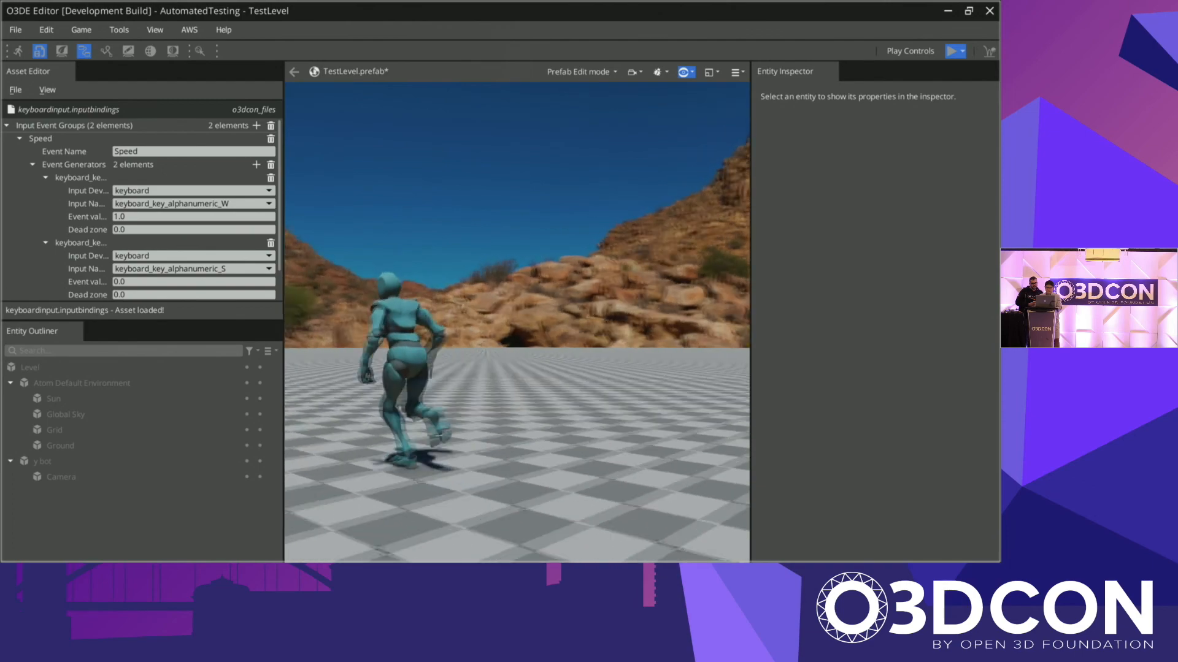
Step: Test turning the Y Bot both ways while standing and while running forward, and exit game mode
key(a)
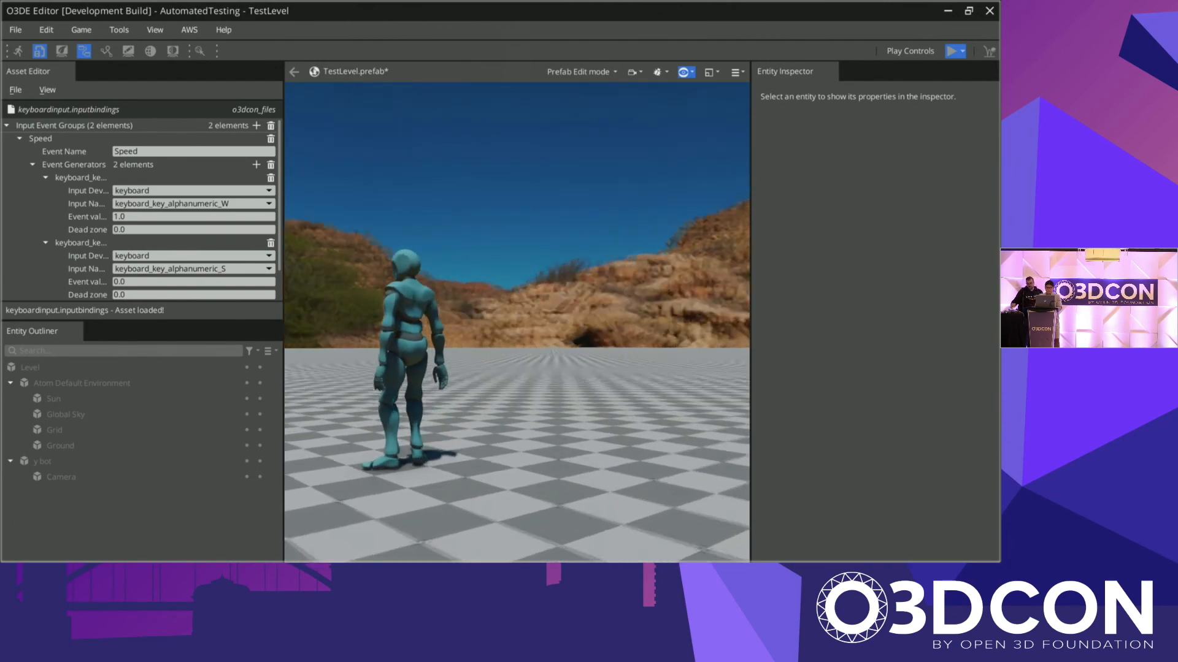
key(a)
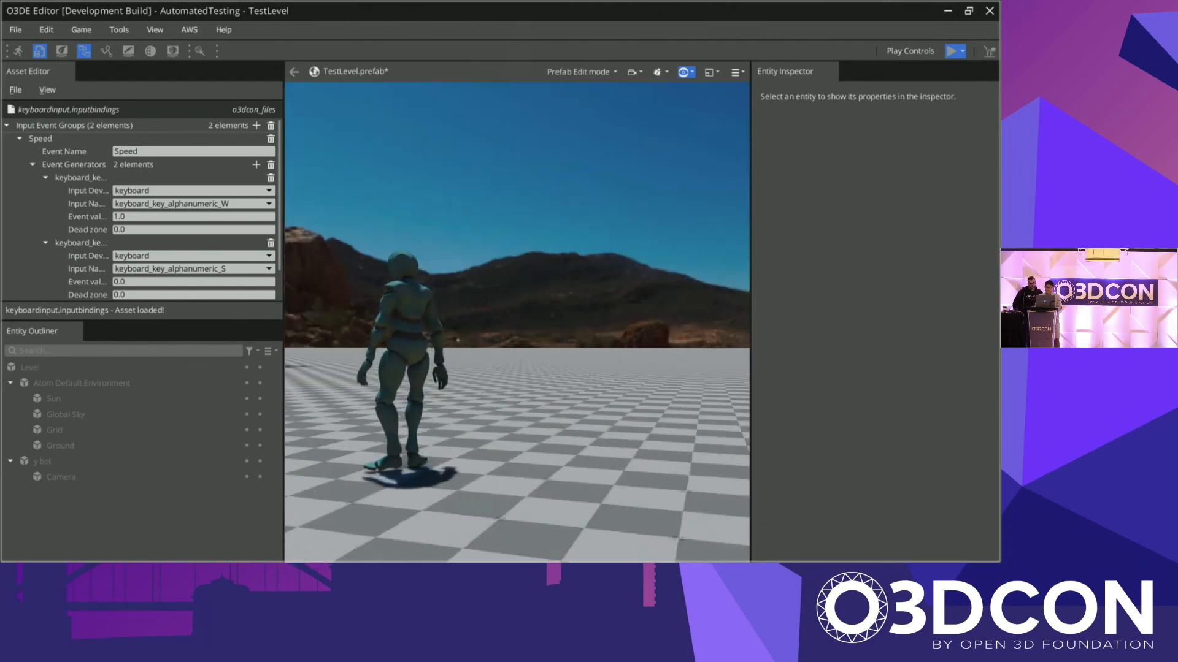
key(d)
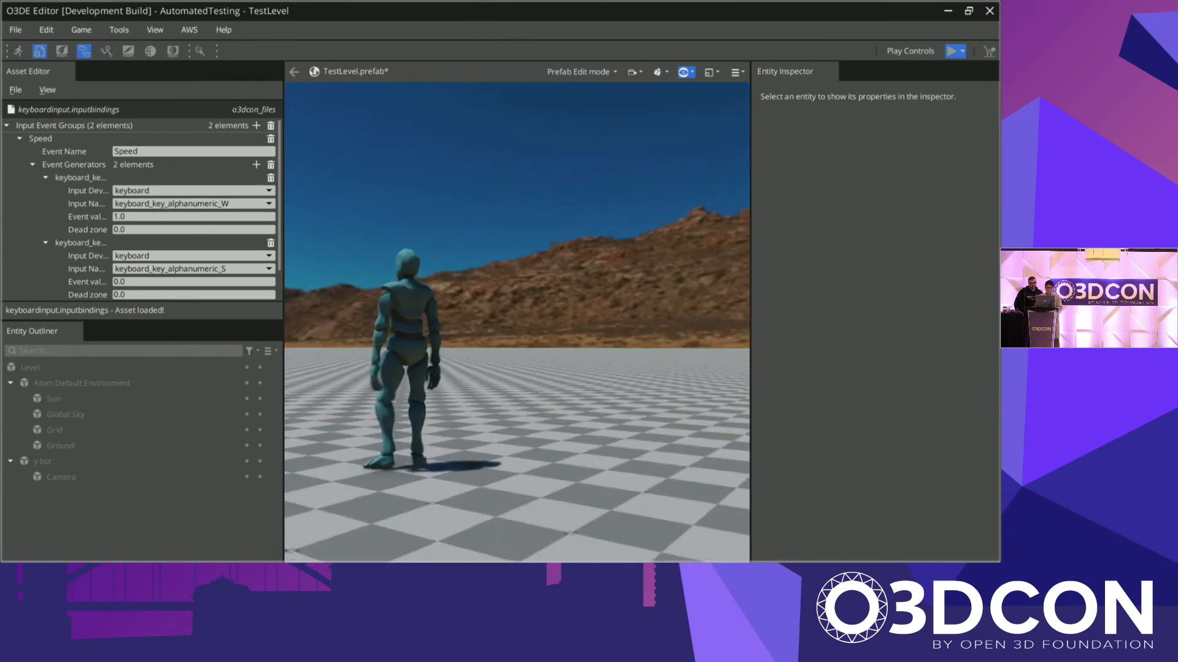
key(w)
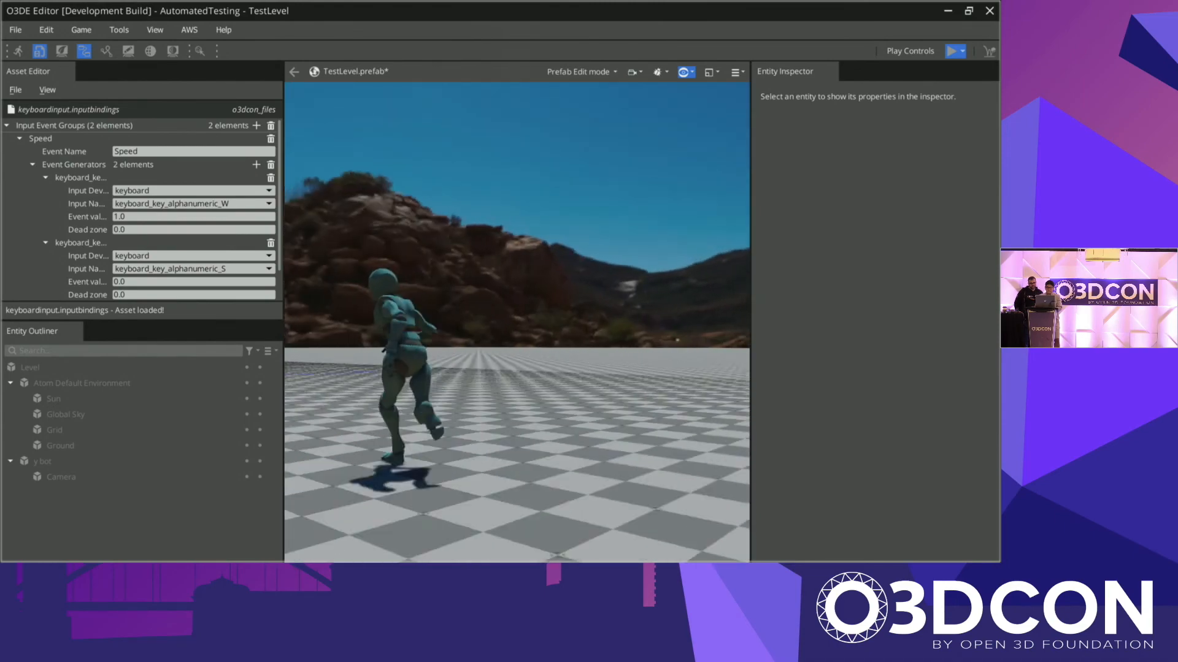
key(a)
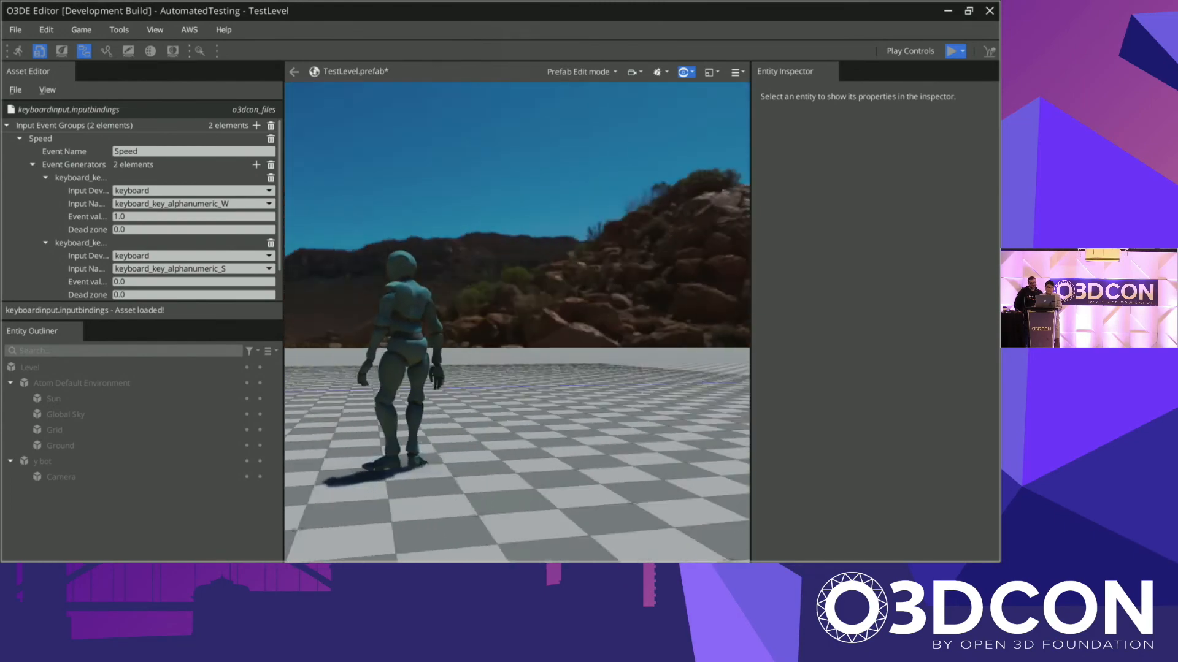
key(d)
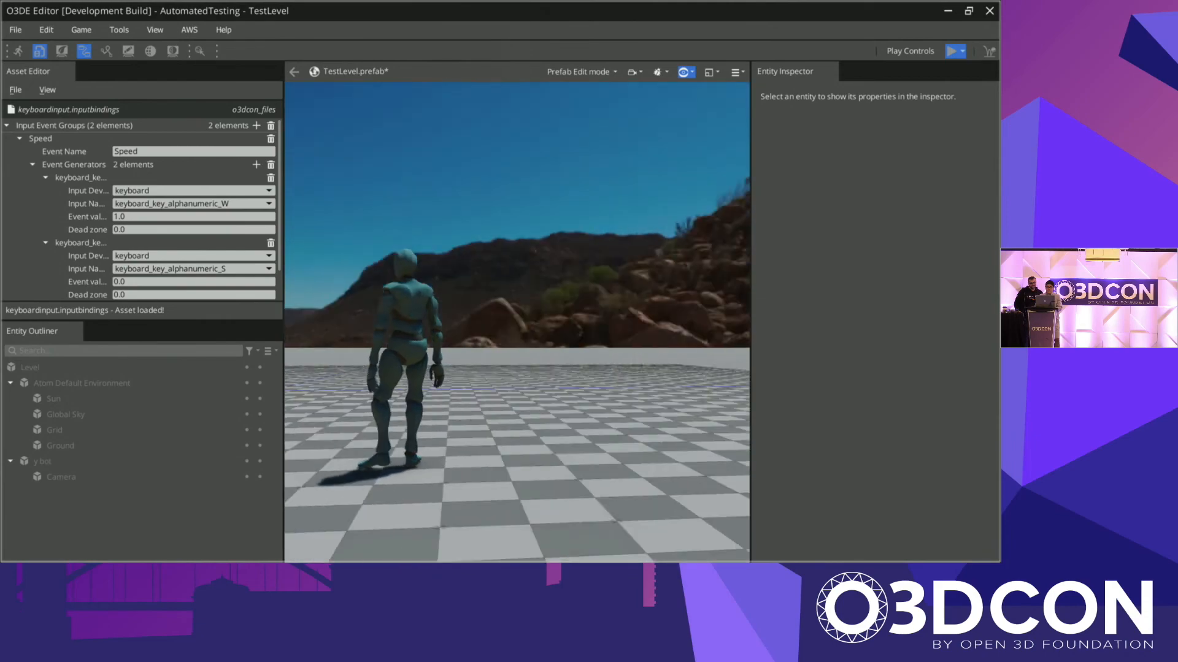
key(w)
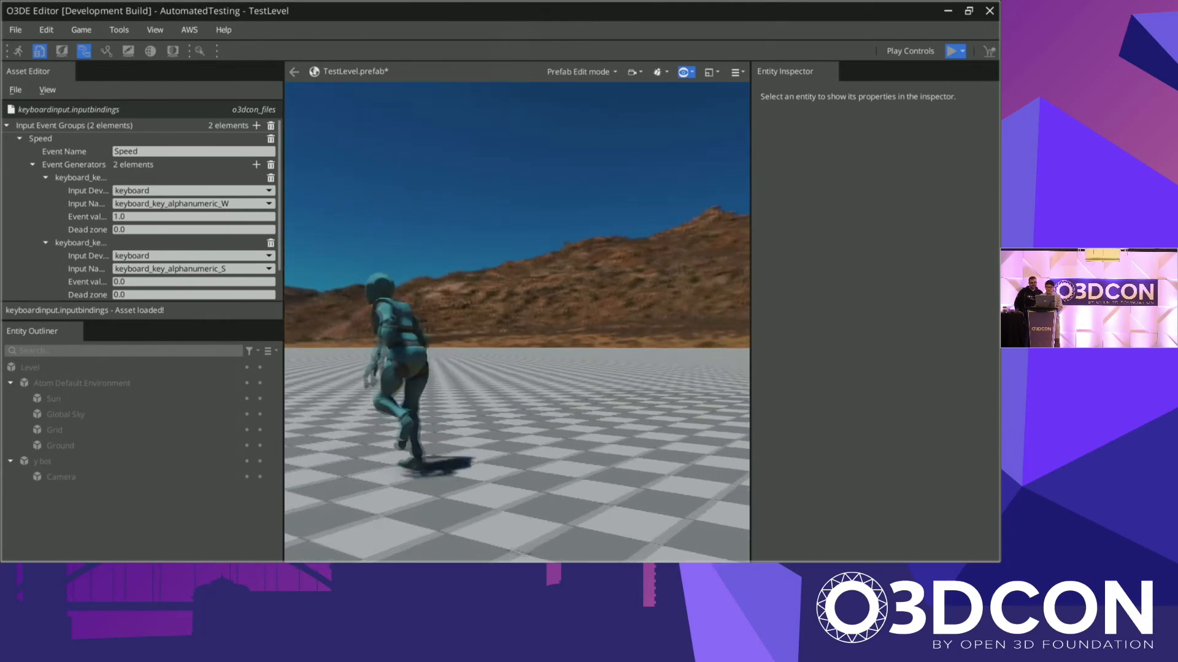
key(a)
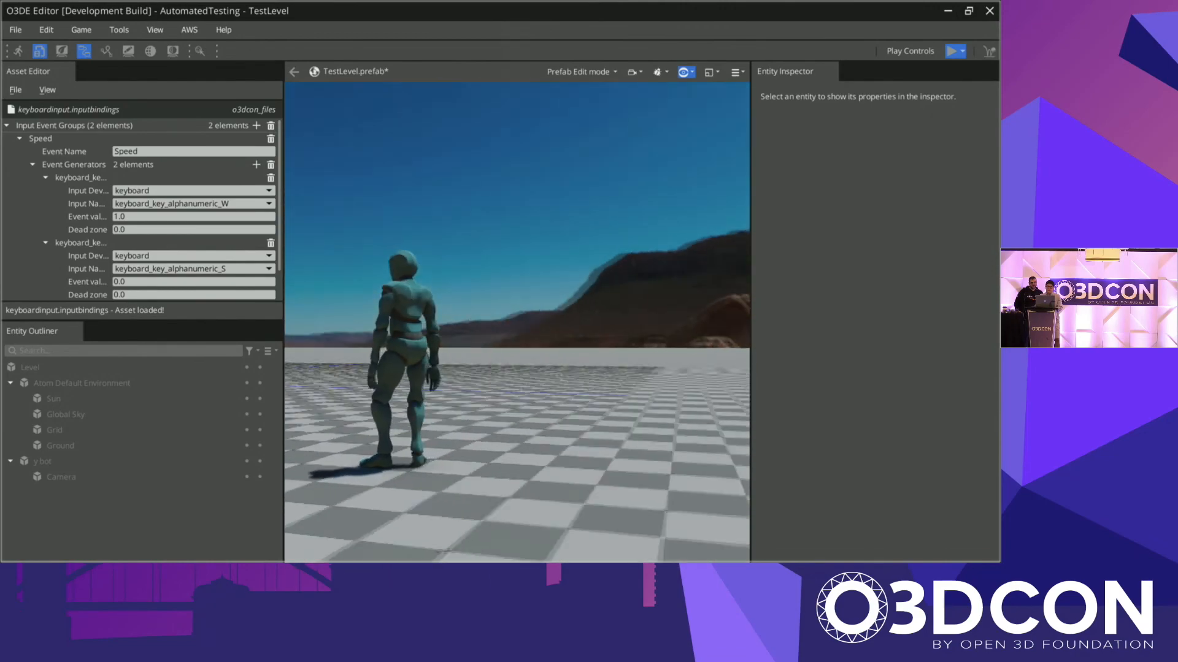
key(w)
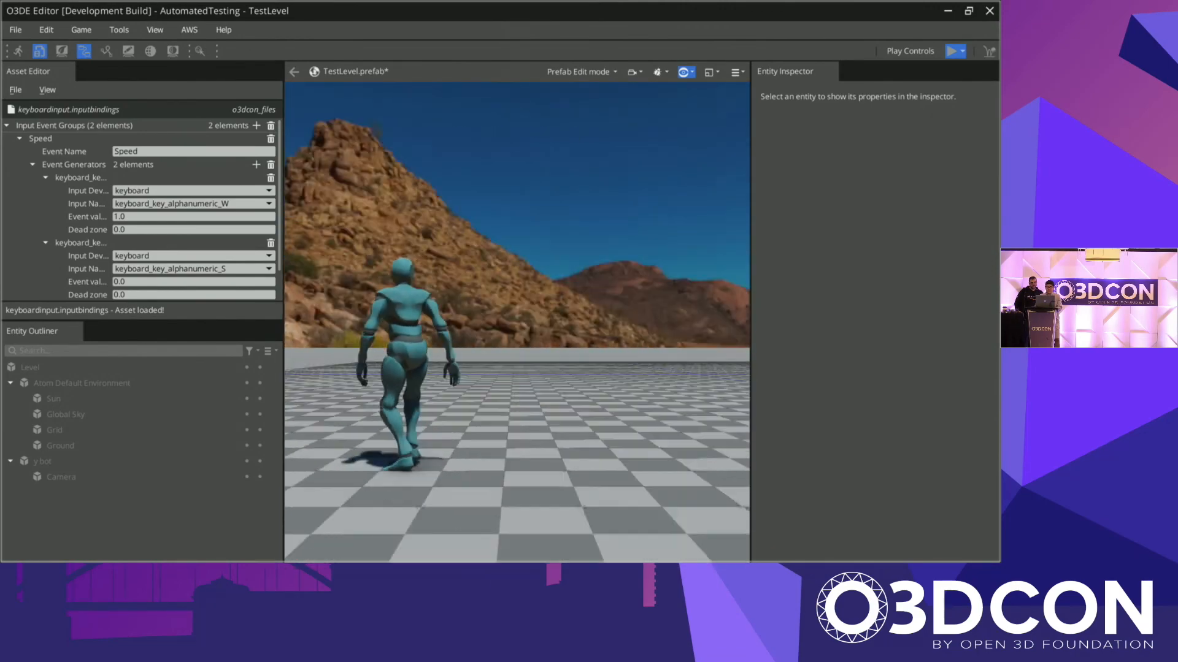
key(d)
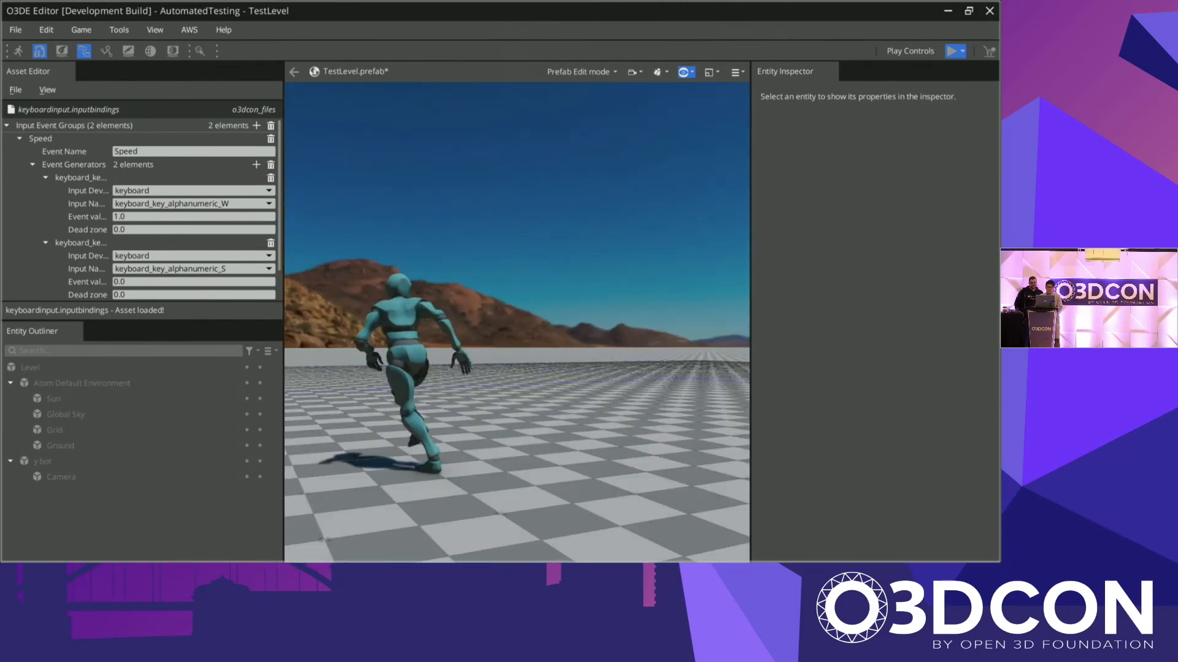
key(d)
key(d)
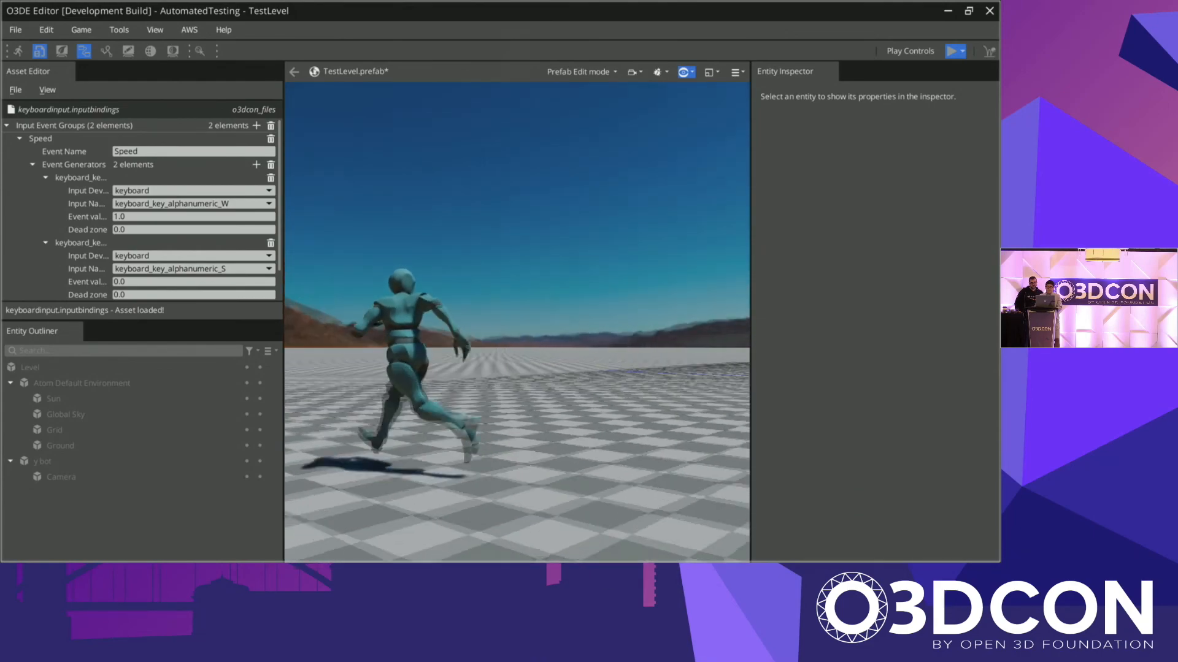
key(d)
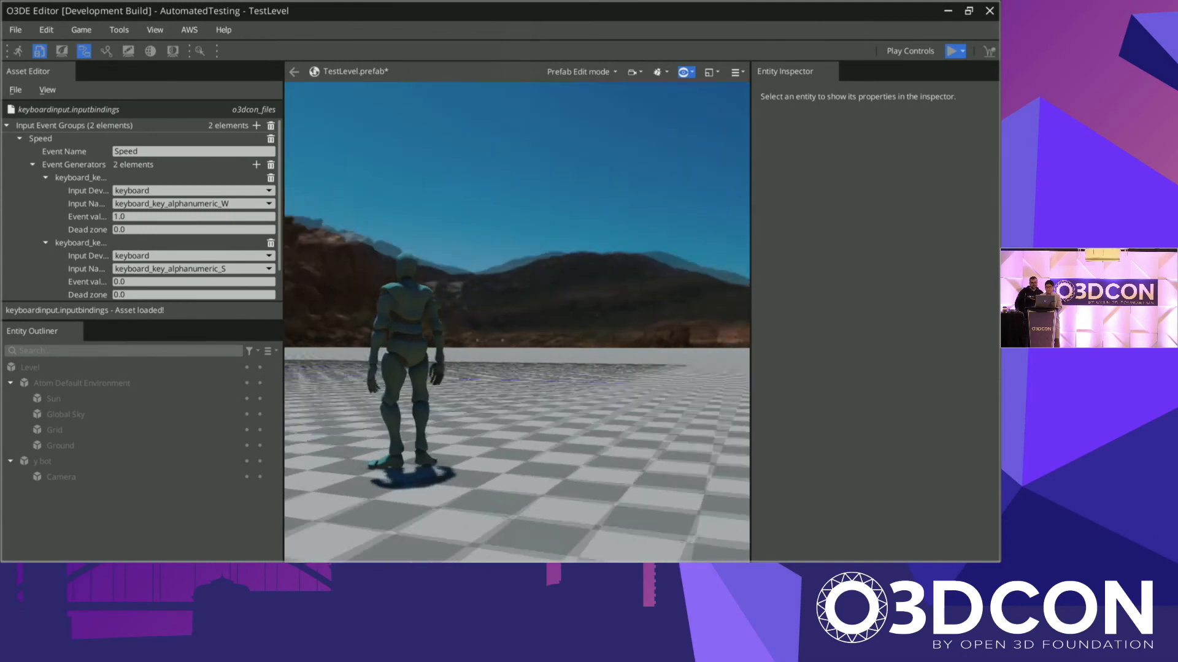
key(d)
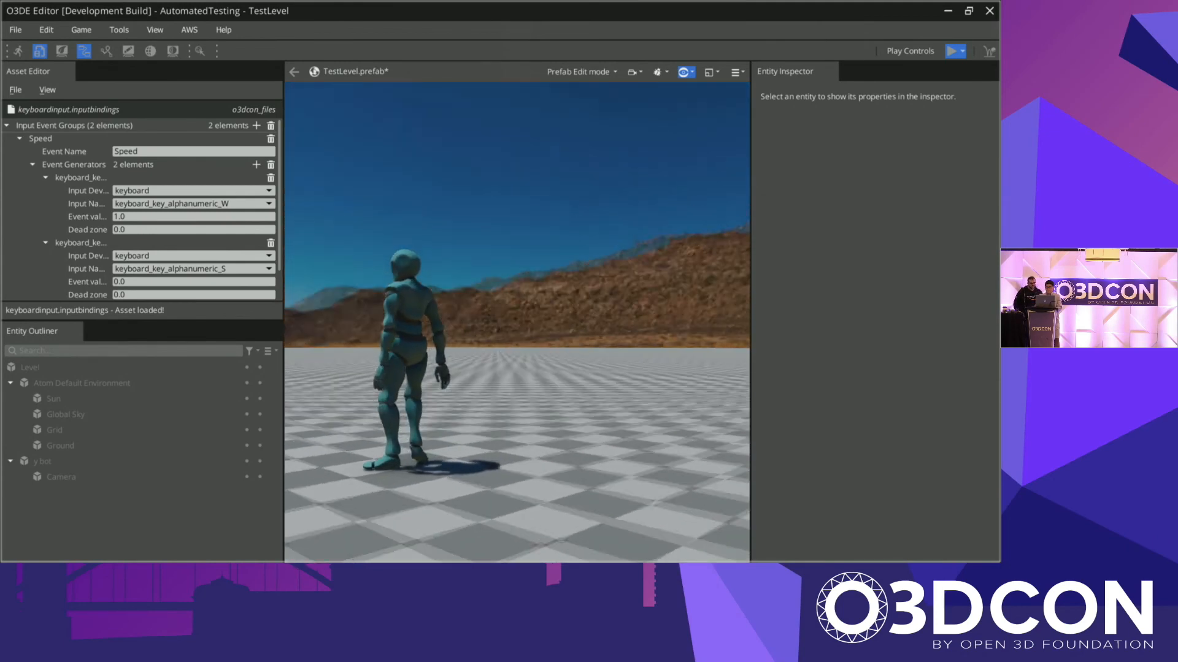
key(Escape)
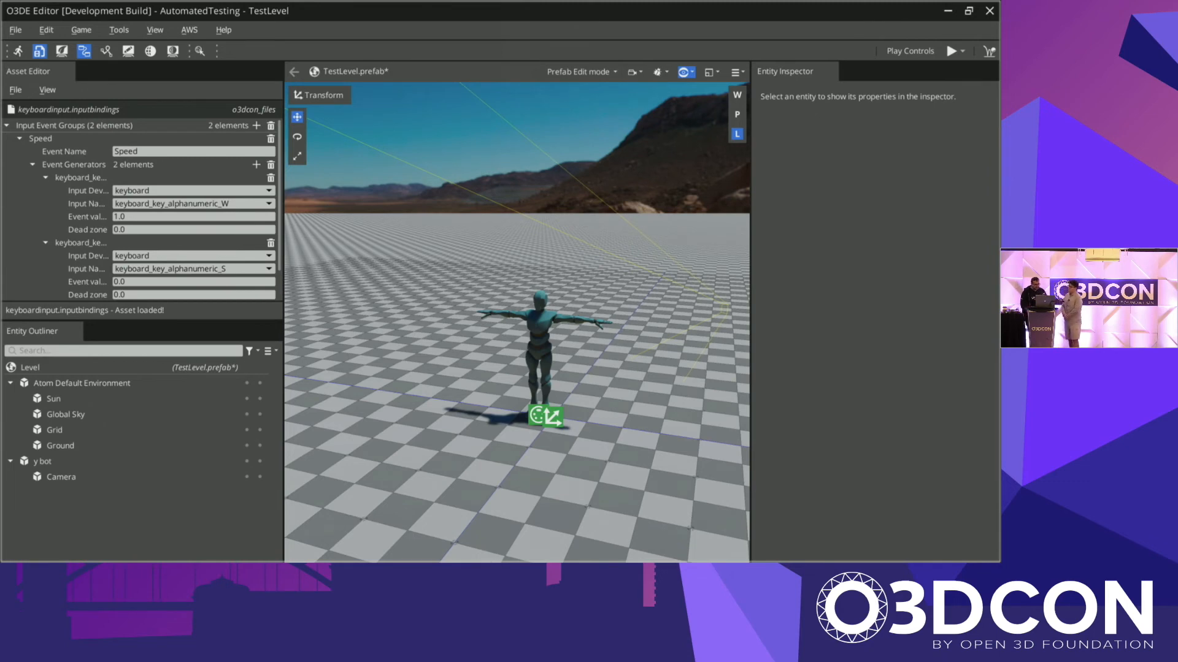
Step: Switch to the PowerPoint slide show and advance from the Animation Blending slide past Q & A to the closing Thank you slide
key(alt+Tab)
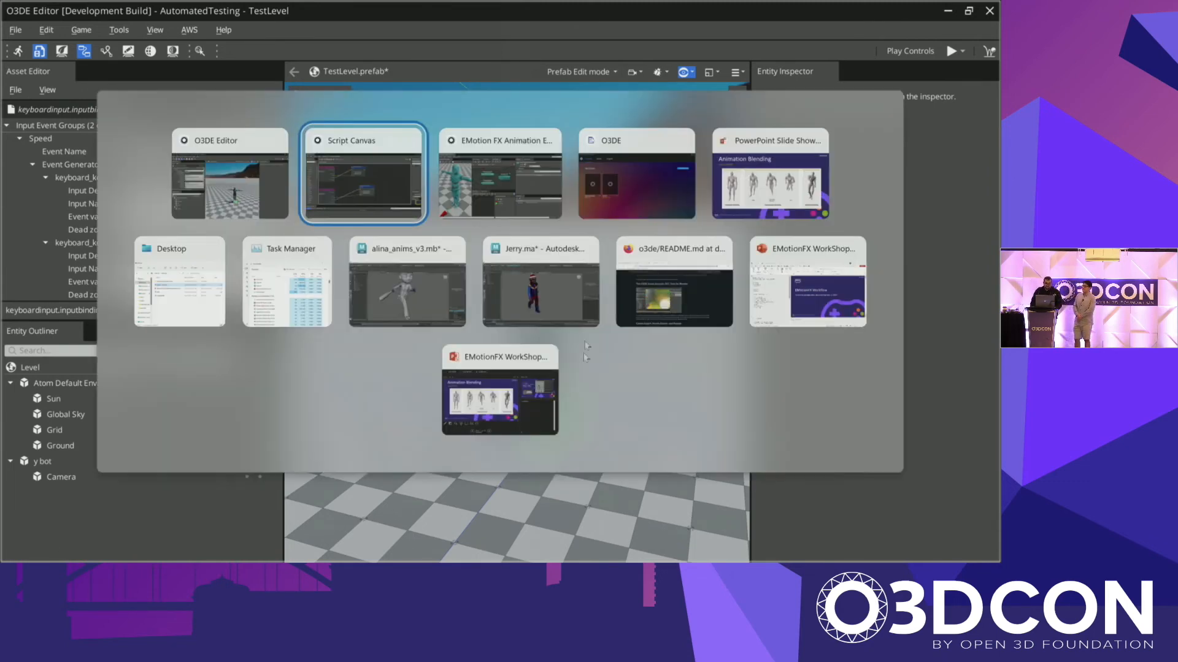
click(758, 174)
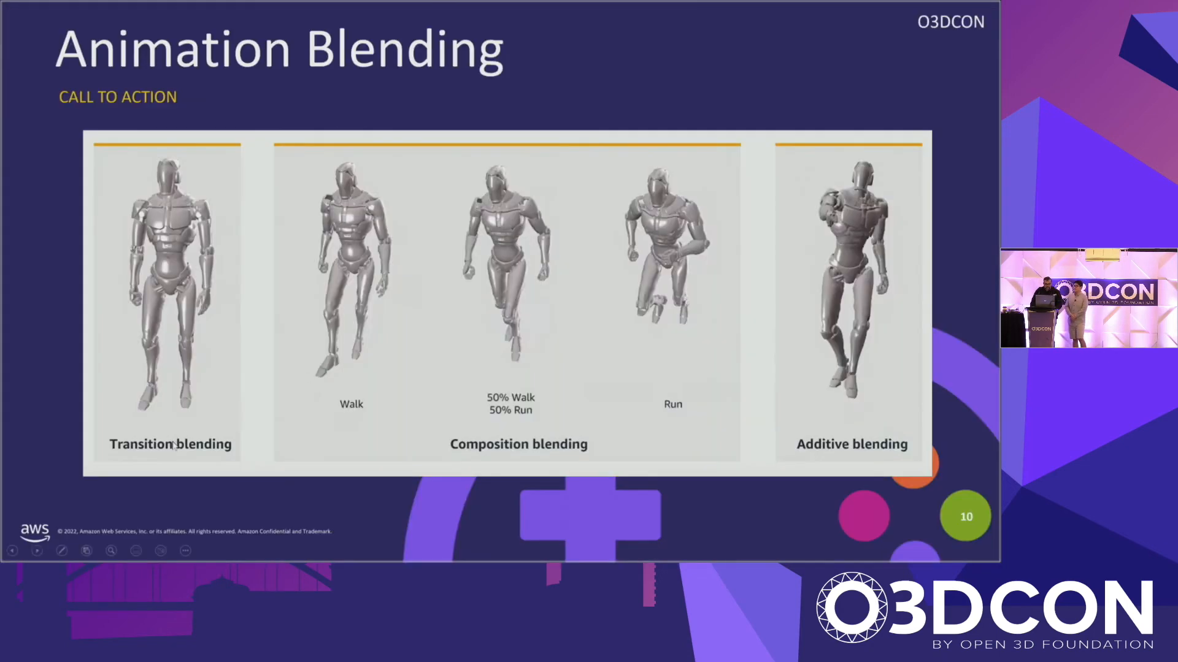
click(267, 399)
key(Right)
key(Right)
key(Right)
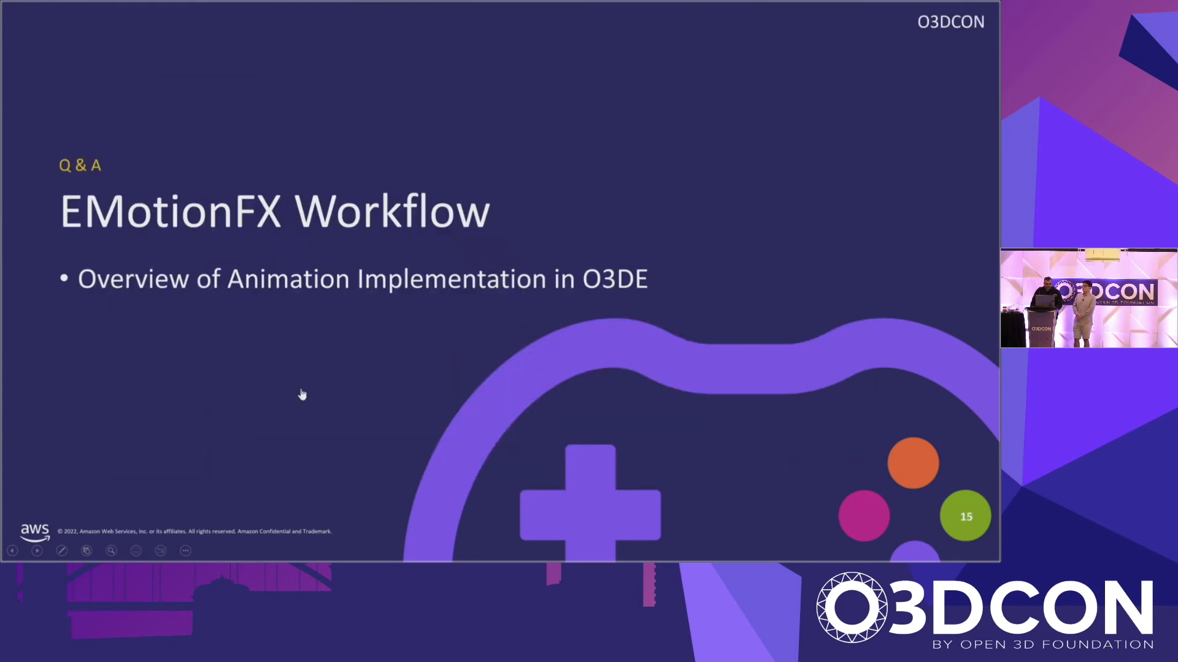
key(Right)
key(Right)
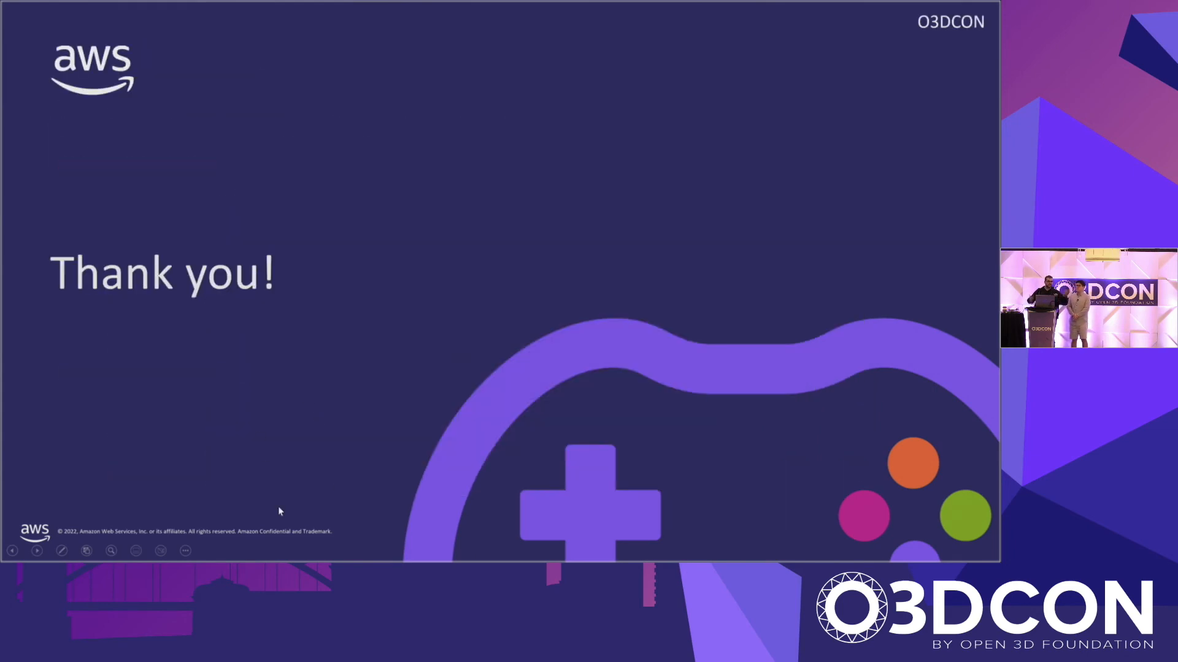